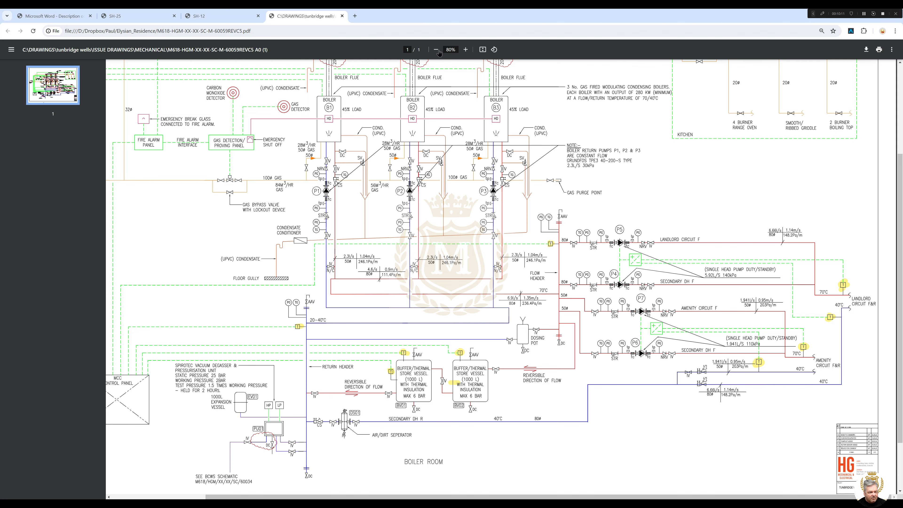
Capture a rectangular screenshot of the whole boiler room schematic within its drawing border and maximise the Snipping Tool window showing it
left_click(435, 50)
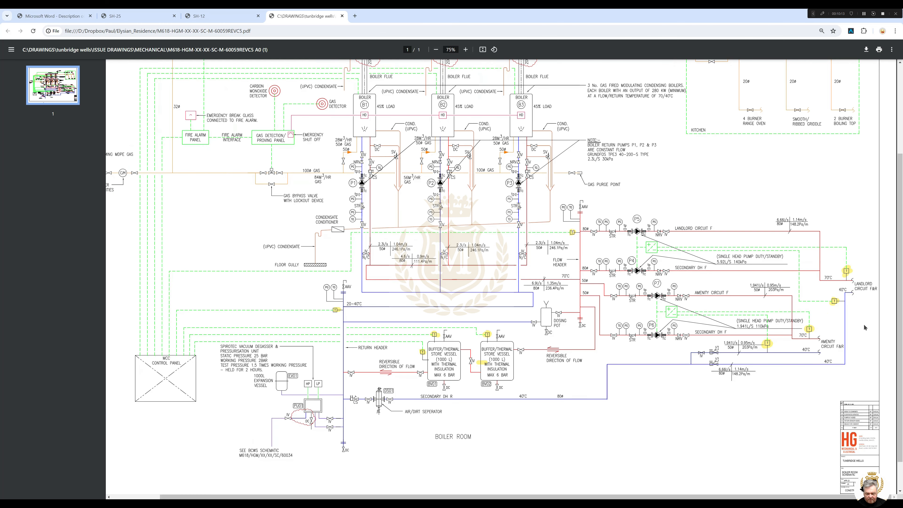
scroll(901, 309, "up", 2)
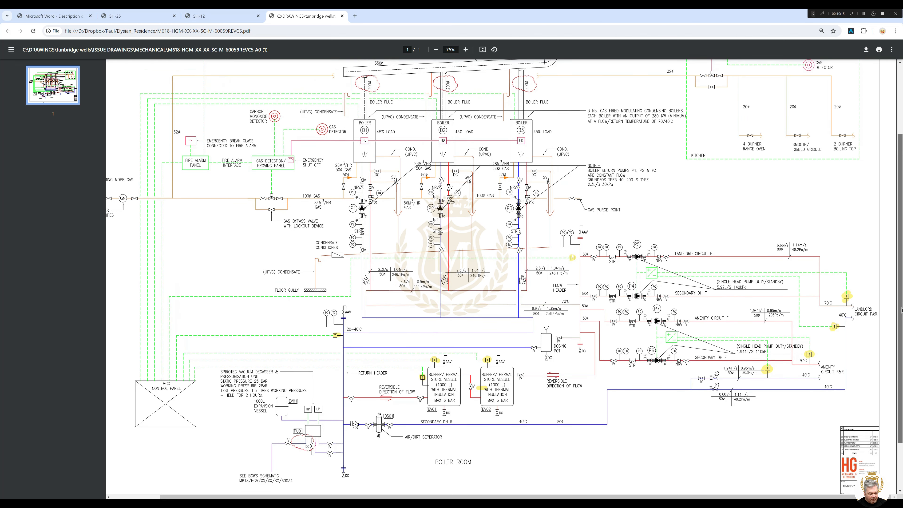
left_click_drag(902, 310, 902, 311)
left_click(439, 52)
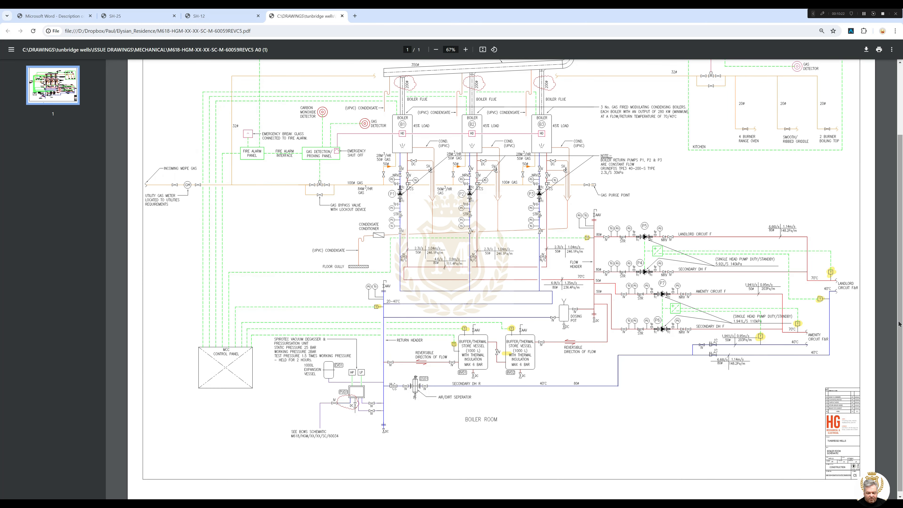
scroll(902, 308, "up", 2)
scroll(901, 309, "up", 1)
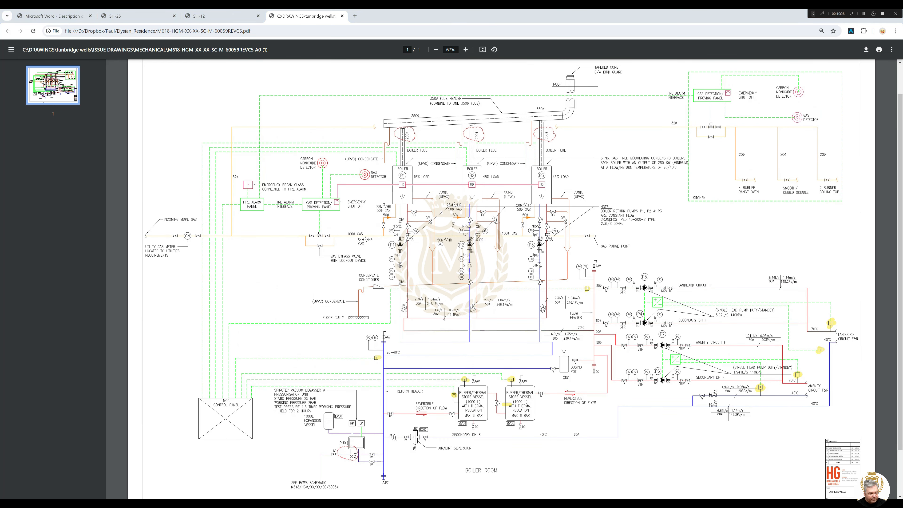
left_click(360, 140)
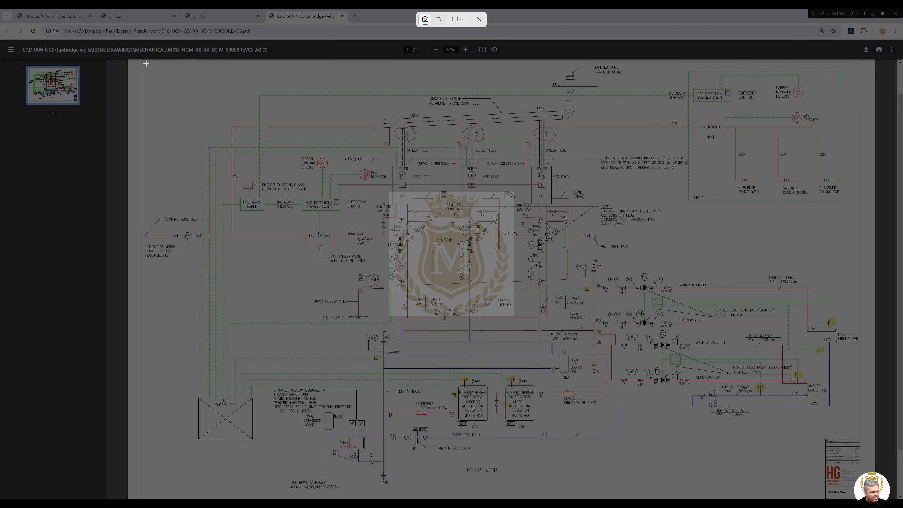
mouse_move(144, 61)
left_mouse_down()
mouse_move(306, 188)
mouse_move(443, 266)
mouse_move(767, 416)
mouse_move(846, 496)
mouse_move(860, 493)
left_mouse_up()
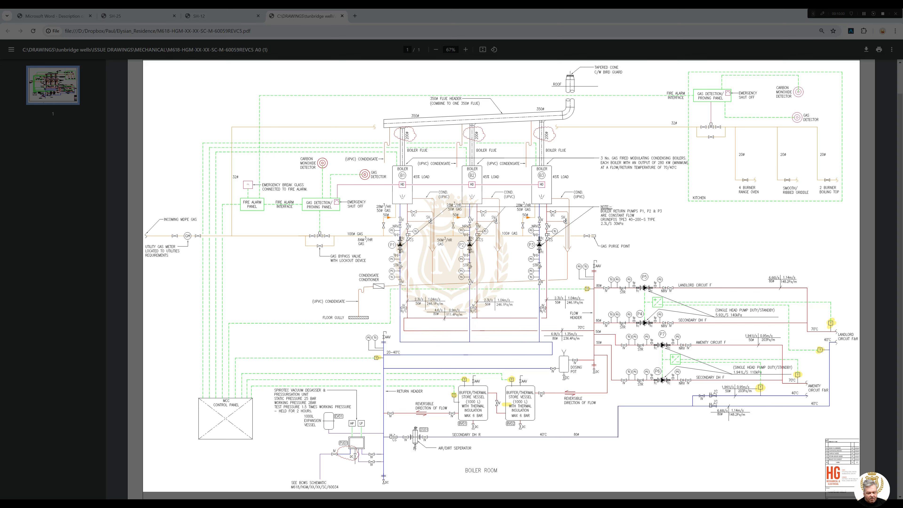
left_click_drag(860, 492, 860, 493)
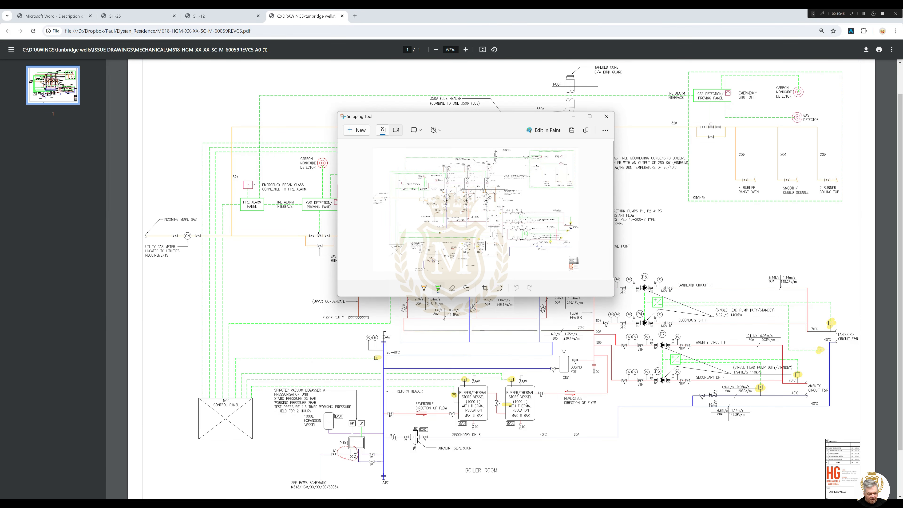
left_click(589, 117)
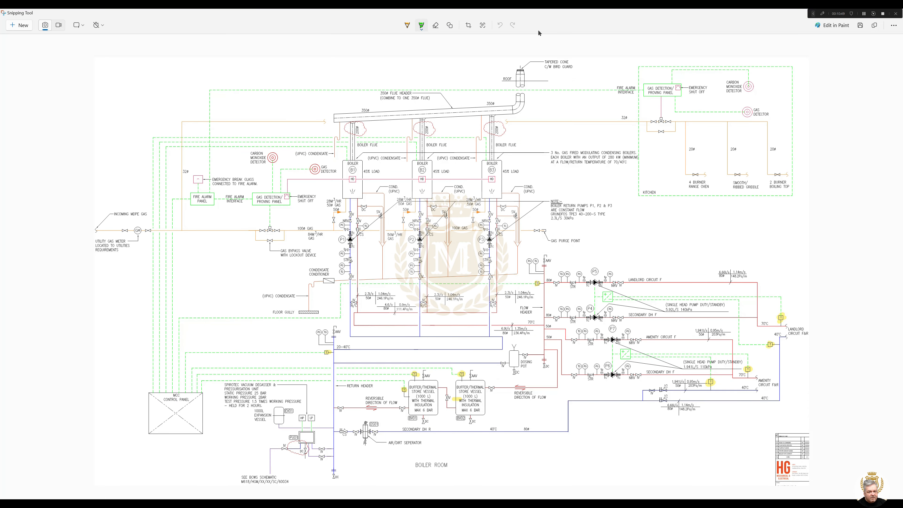
Save the captured schematic in the Downloads folder as mechdrawing.png
left_click(860, 25)
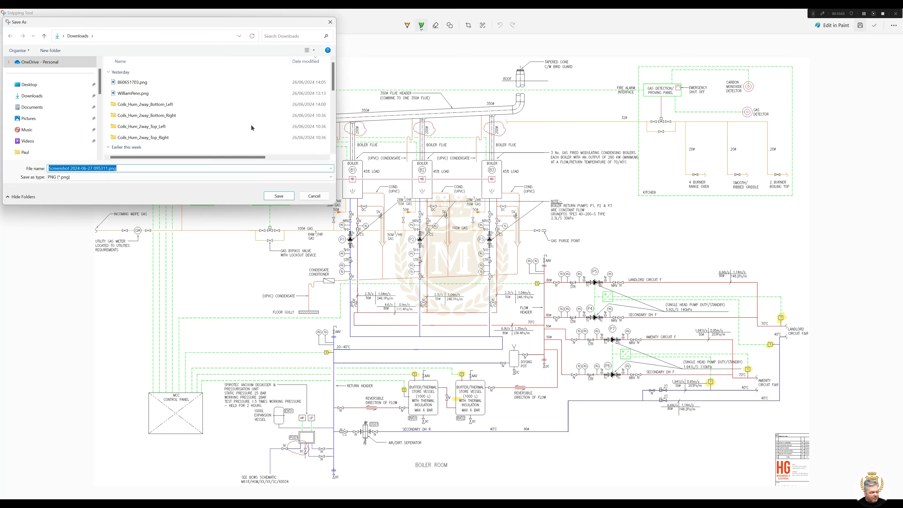
left_click(107, 168)
left_click_drag(106, 168, 9, 167)
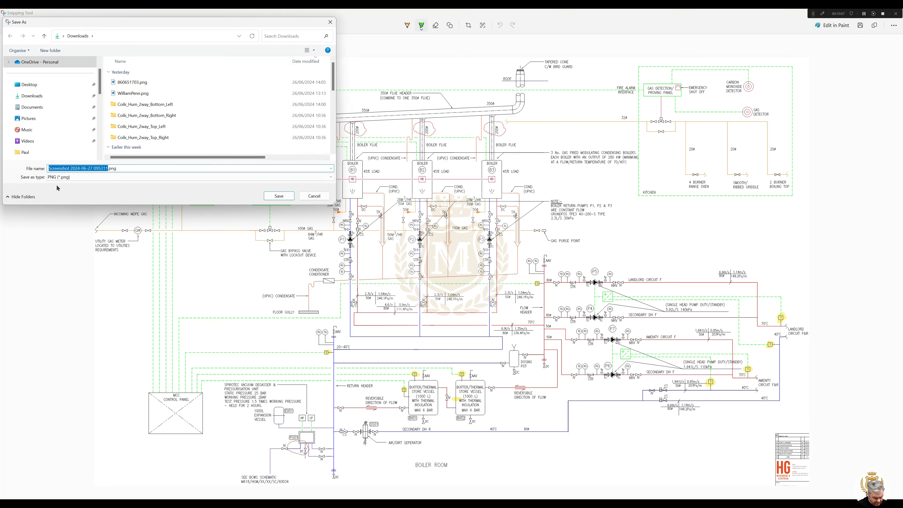
type("mechdrawi")
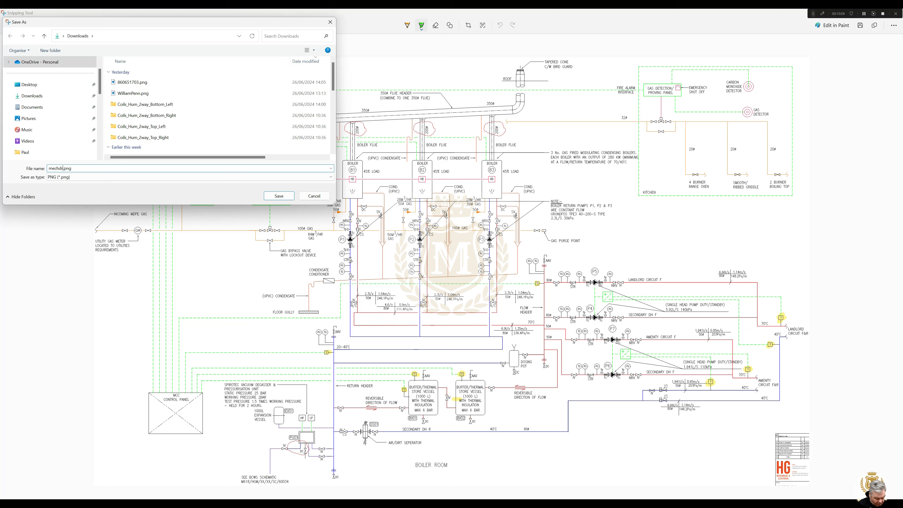
type("ng")
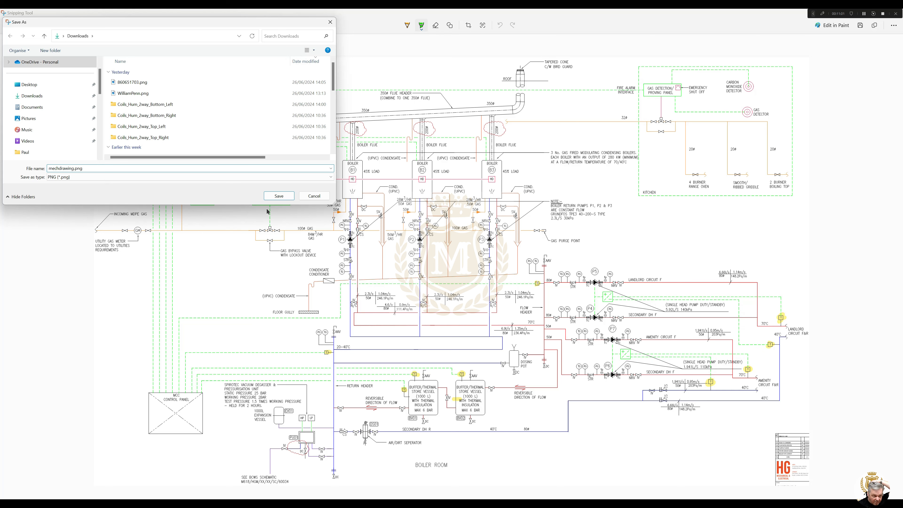
left_click(278, 196)
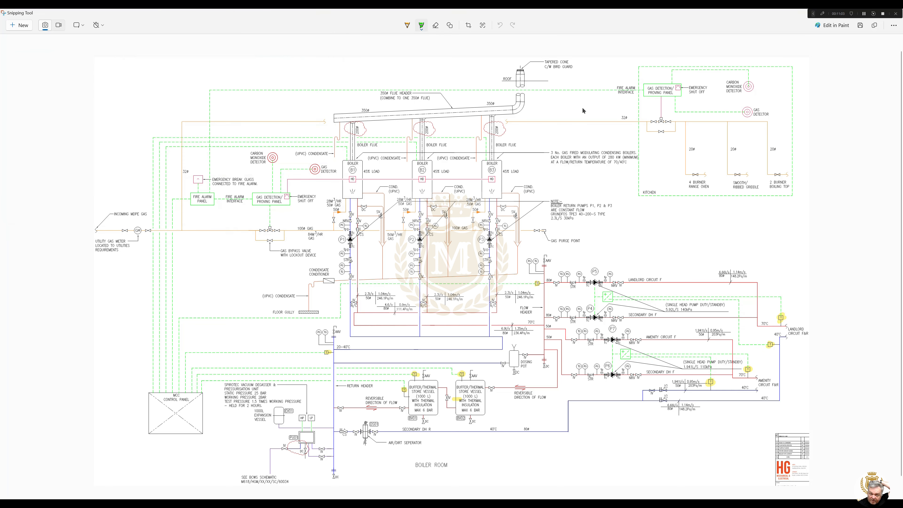
Close the Snipping Tool and the boiler room schematic's browser tab, move the browser off this screen and minimise Workbench
left_click_drag(589, 18, 711, 78)
left_click(750, 63)
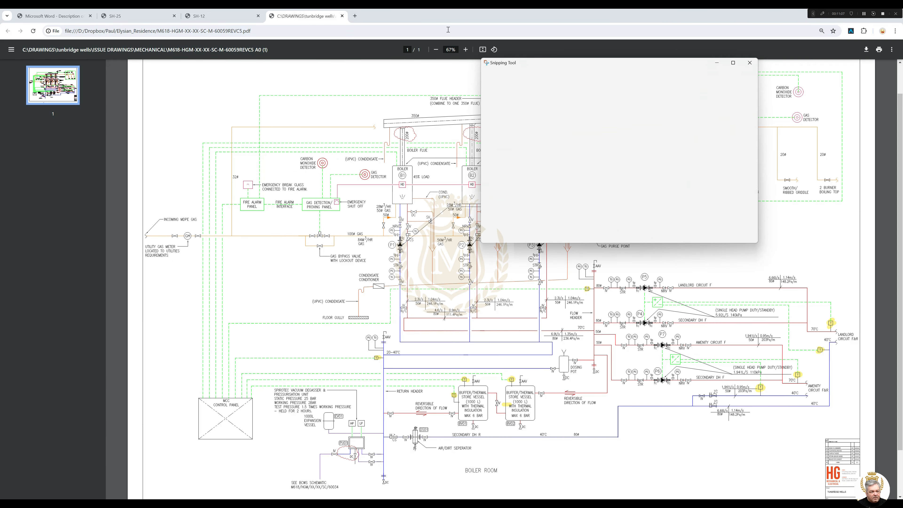
left_click(342, 16)
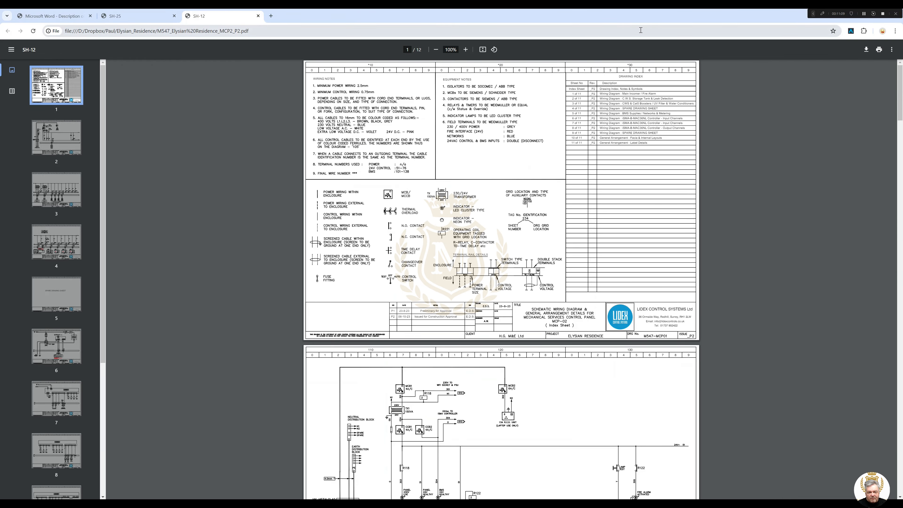
left_click_drag(630, 20, 902, 112)
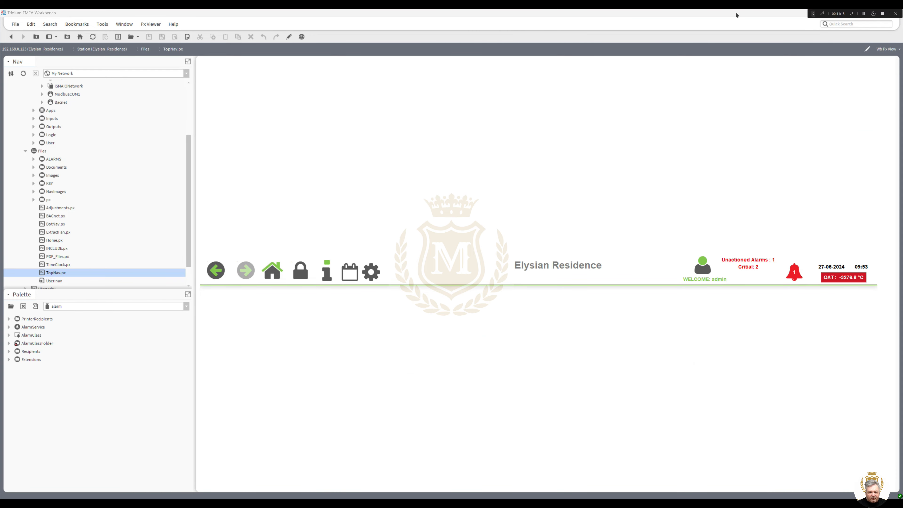
left_click_drag(739, 16, 769, 90)
left_click(861, 87)
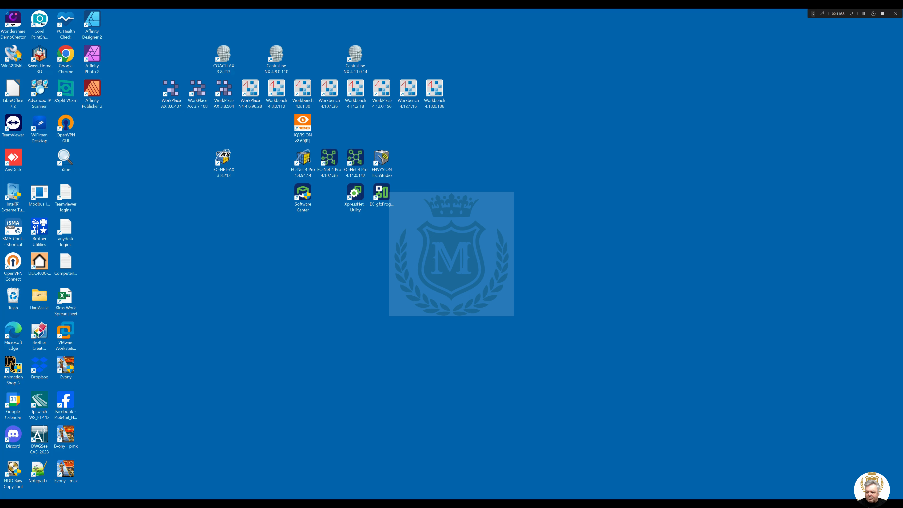
Maximise the Paint window with mechdrawing.png on this screen and delete the selected title block area in the drawing's lower-right corner
left_click_drag(902, 66, 356, 42)
left_click(628, 42)
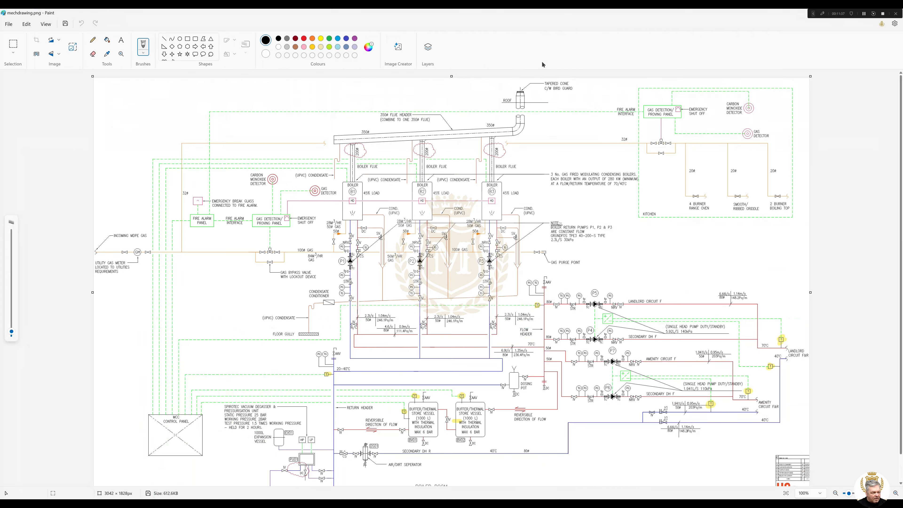
left_click(14, 50)
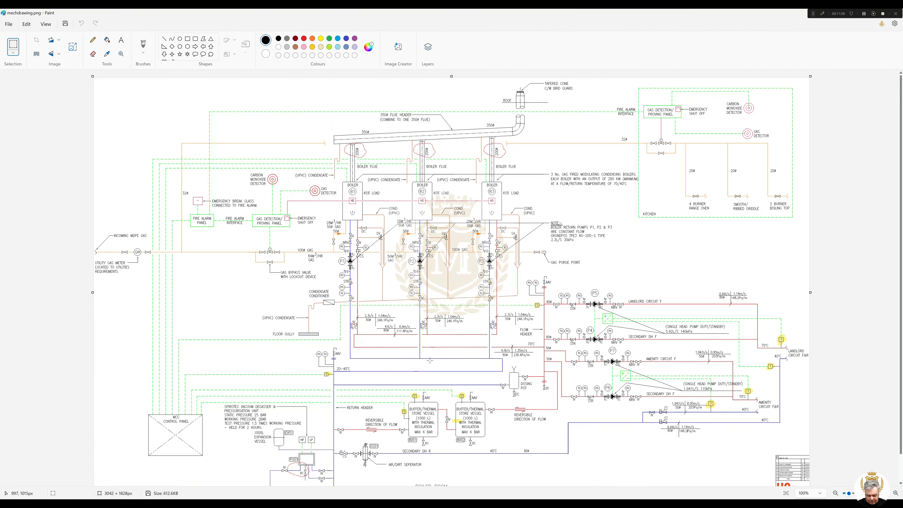
mouse_move(762, 445)
left_mouse_down()
mouse_move(776, 489)
mouse_move(852, 497)
left_mouse_up()
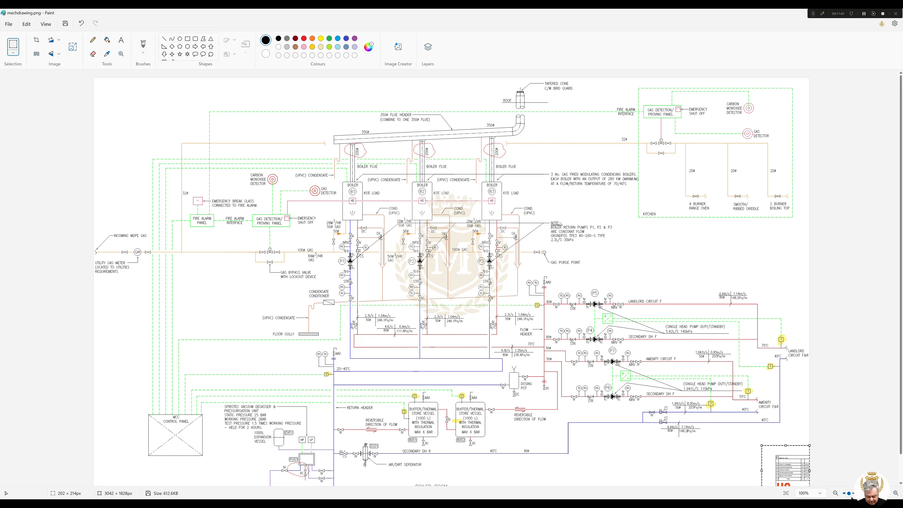
key("Delete")
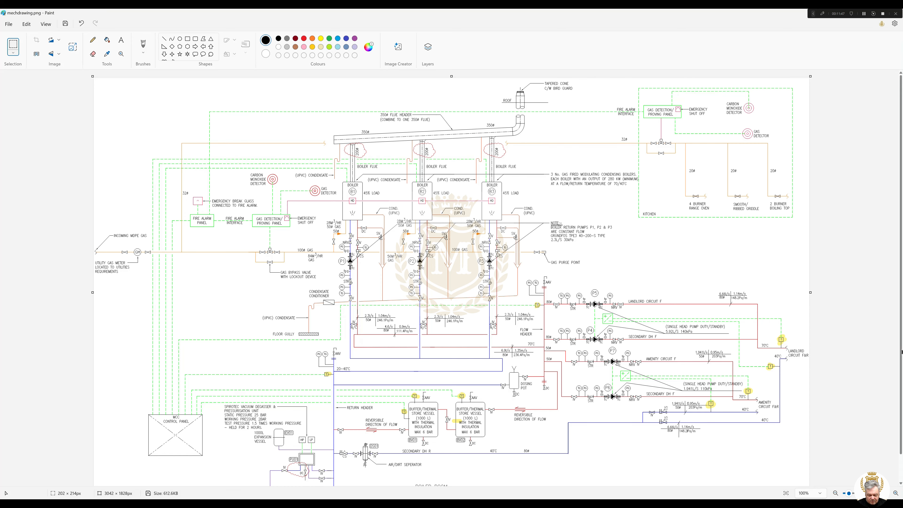
scroll(901, 352, "down", 1)
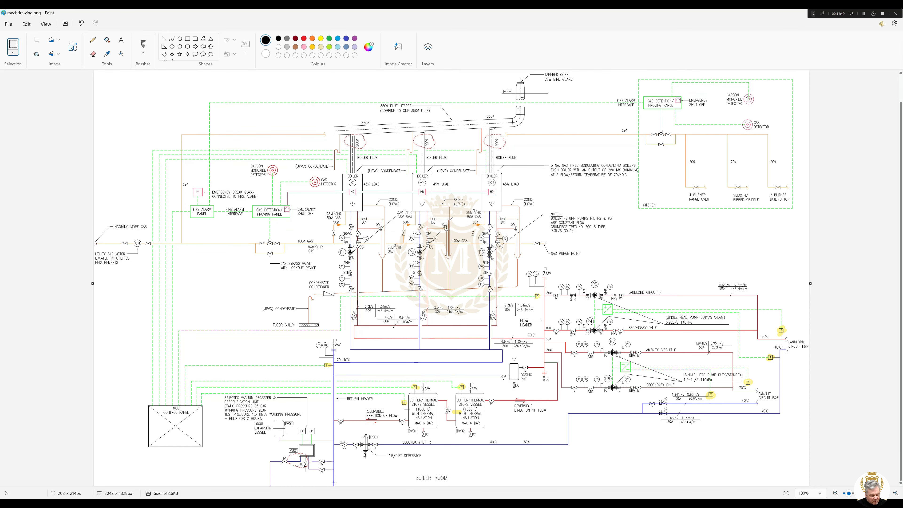
scroll(902, 353, "down", 2)
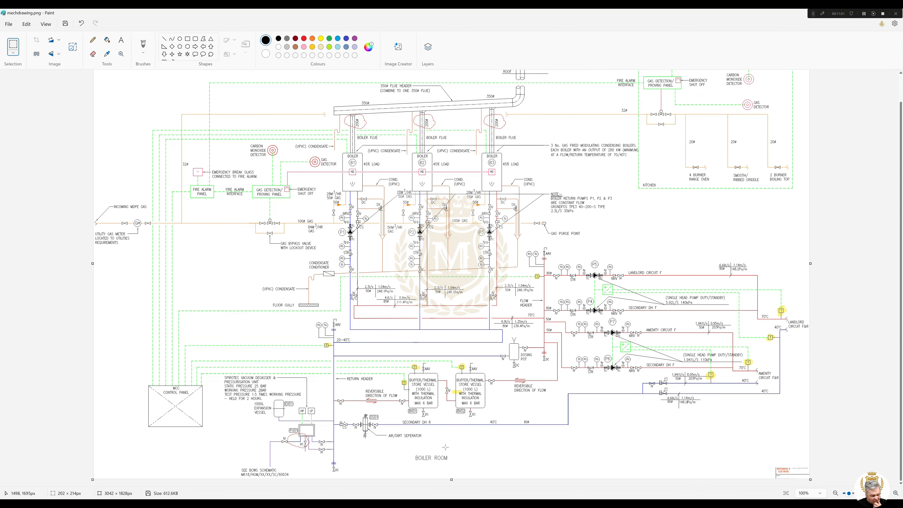
Save the edited drawing as a PNG picture in Downloads, replacing the existing mechdrawing.png
left_click(8, 25)
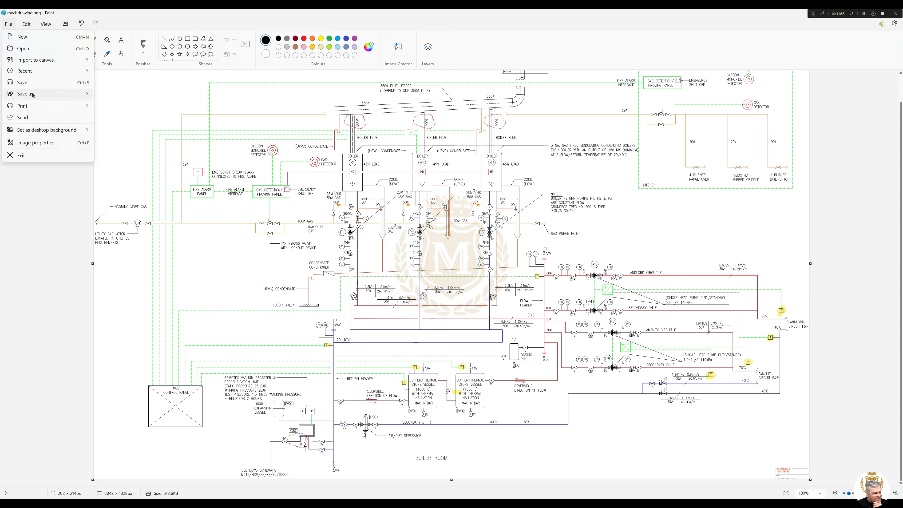
mouse_move(32, 94)
left_click(117, 94)
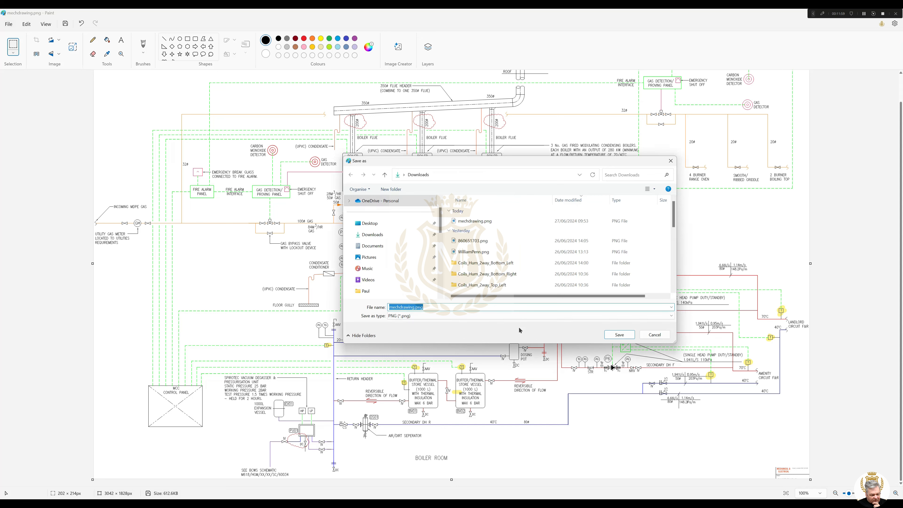
left_click(623, 335)
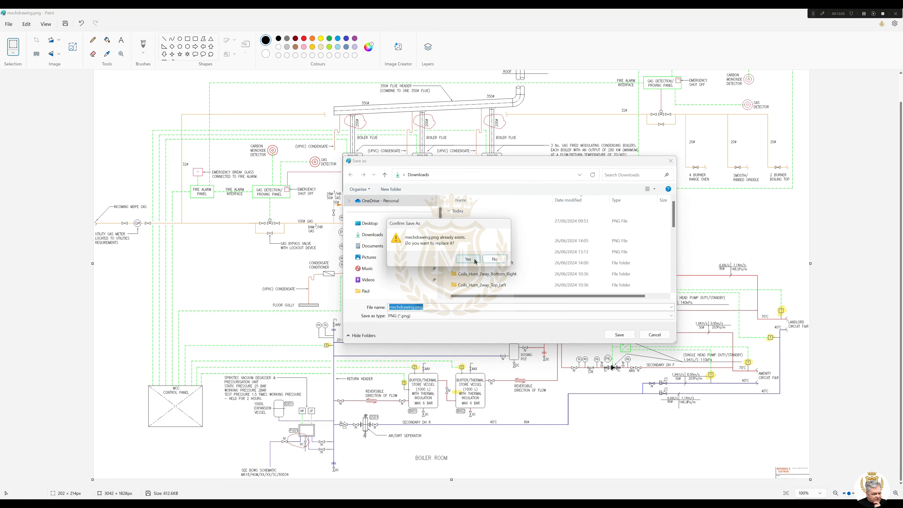
left_click(468, 259)
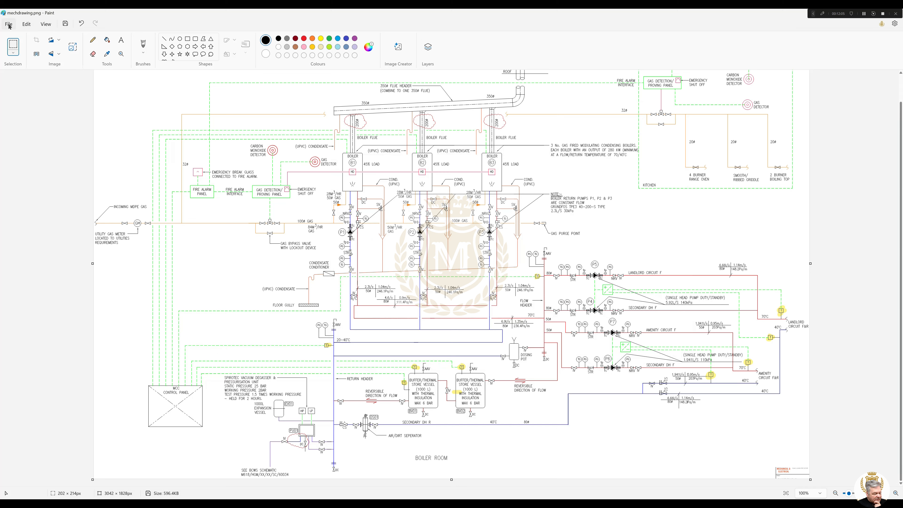
Save a copy of the drawing in JPEG format as mechdrawing.jpg
left_click(8, 24)
mouse_move(82, 94)
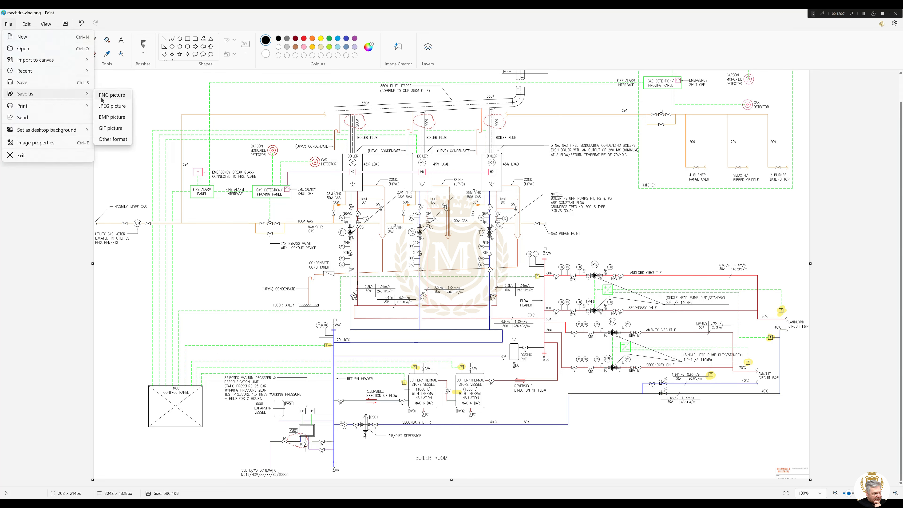
left_click(109, 107)
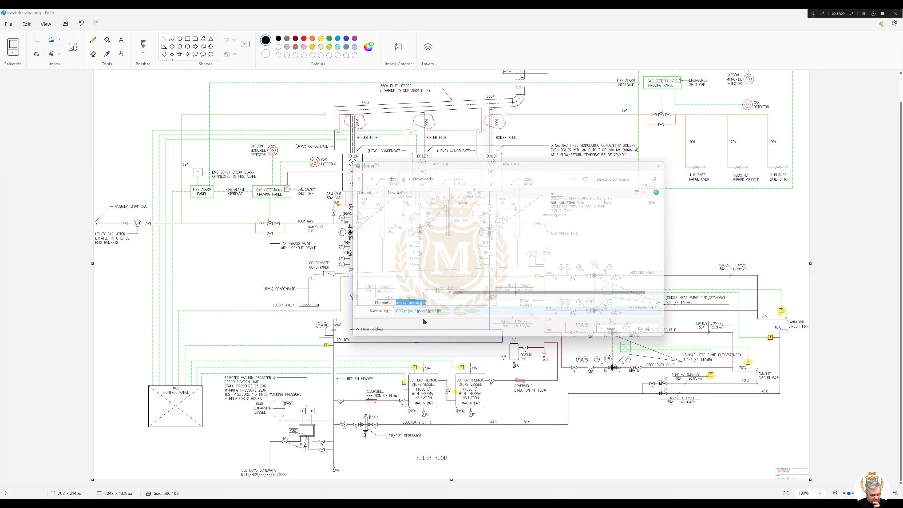
left_click(624, 335)
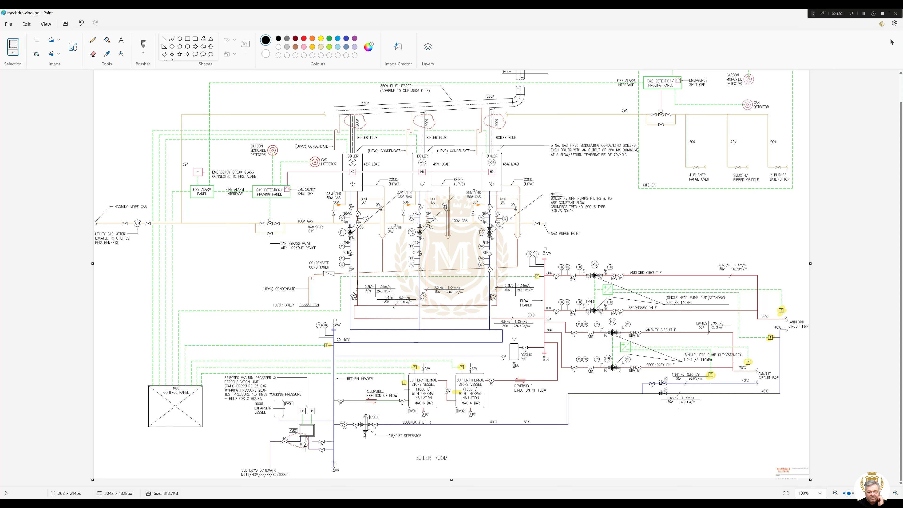
Close Paint, switch back to Tridium EMEA Workbench in a maximised window and show the start of the station's navigation tree
left_click_drag(682, 17, 690, 69)
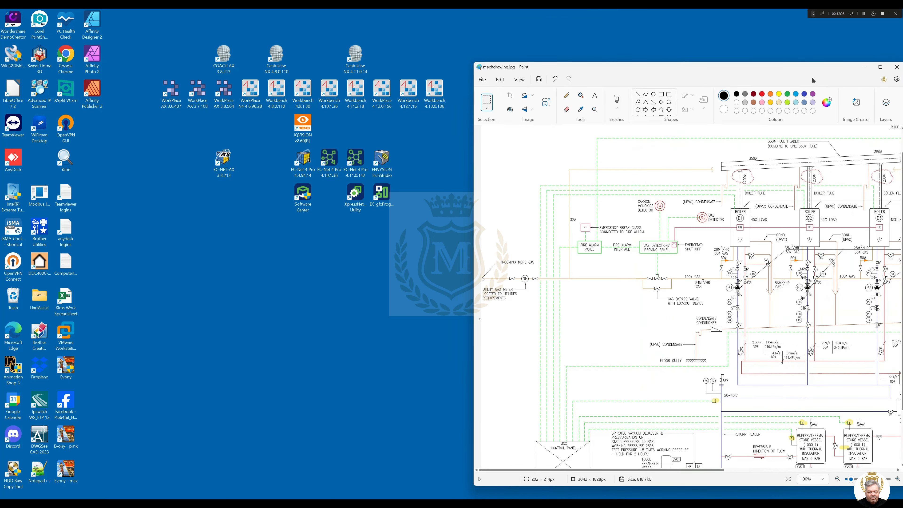
left_click(897, 69)
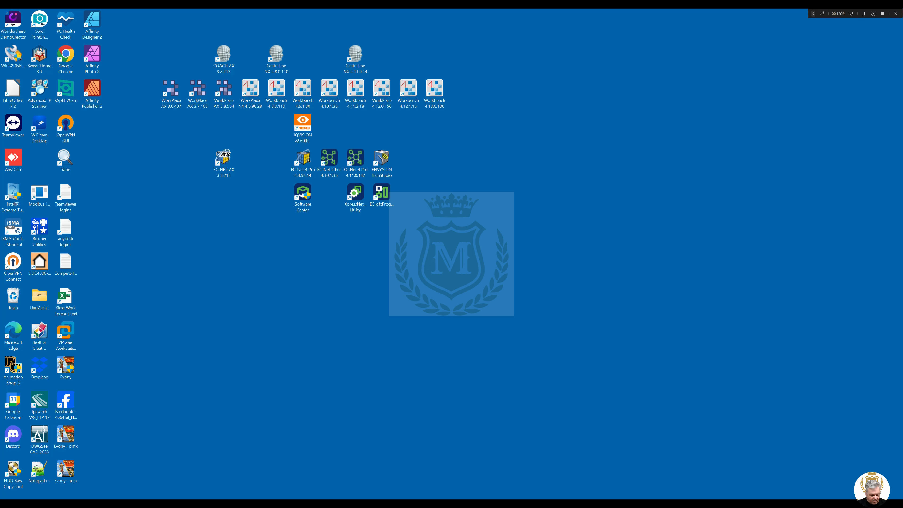
left_click(615, 504)
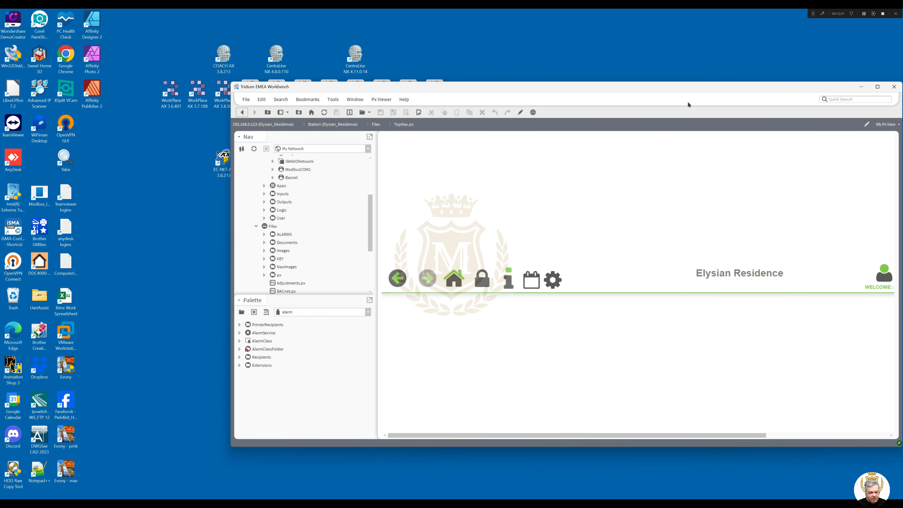
left_click(877, 87)
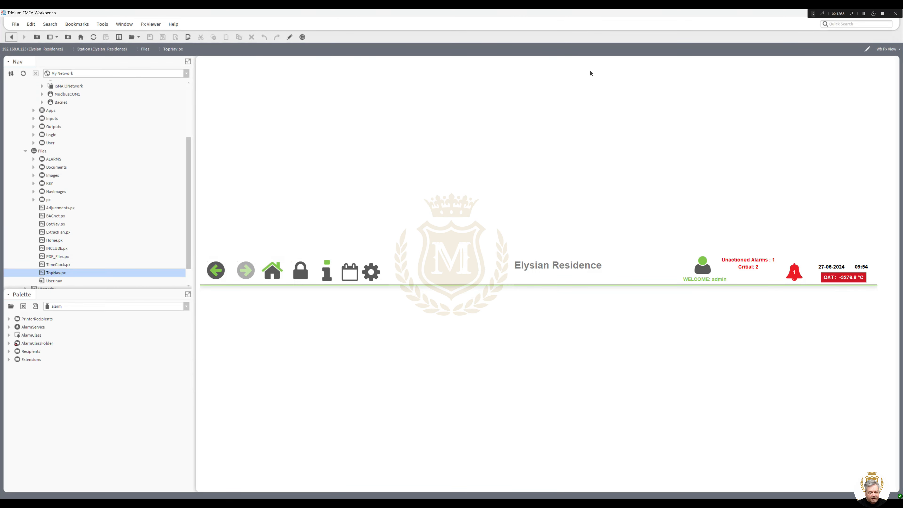
left_click_drag(191, 187, 194, 90)
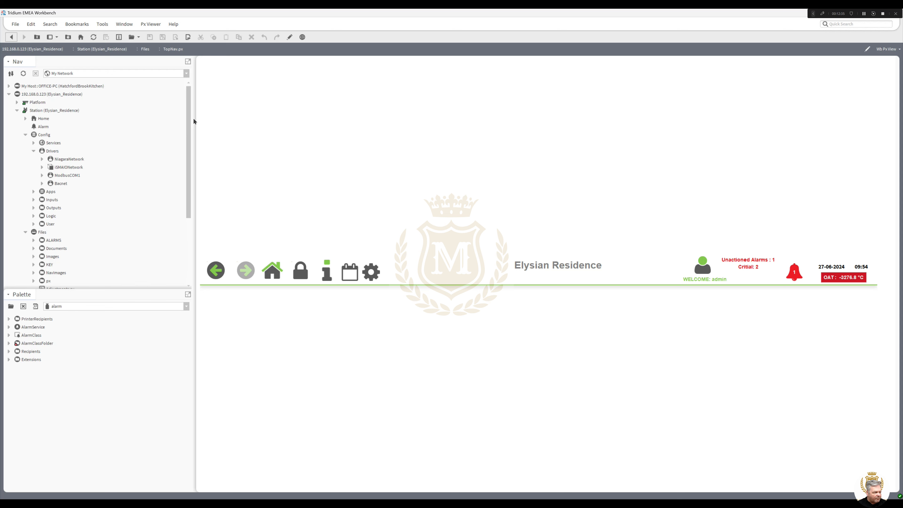
Browse My Host's file system to the Office user's Downloads folder on the C: drive and list its contents
left_click(9, 86)
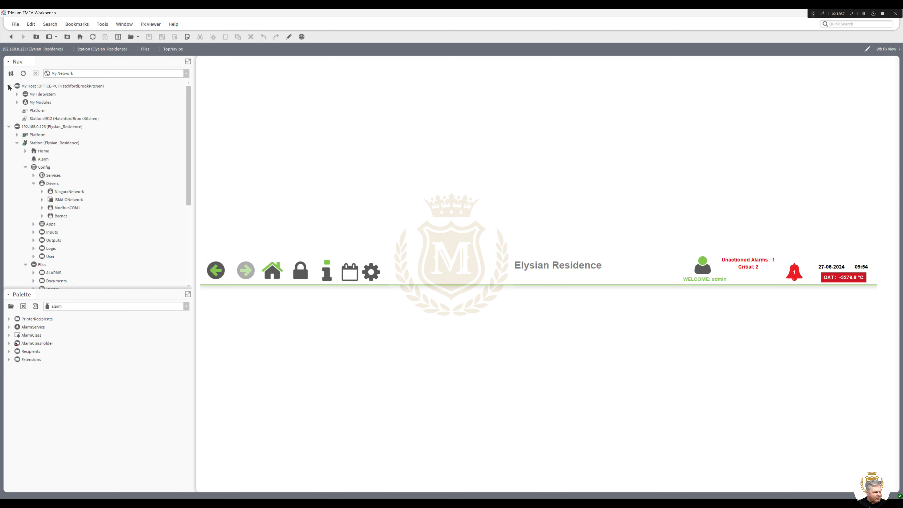
left_click(16, 93)
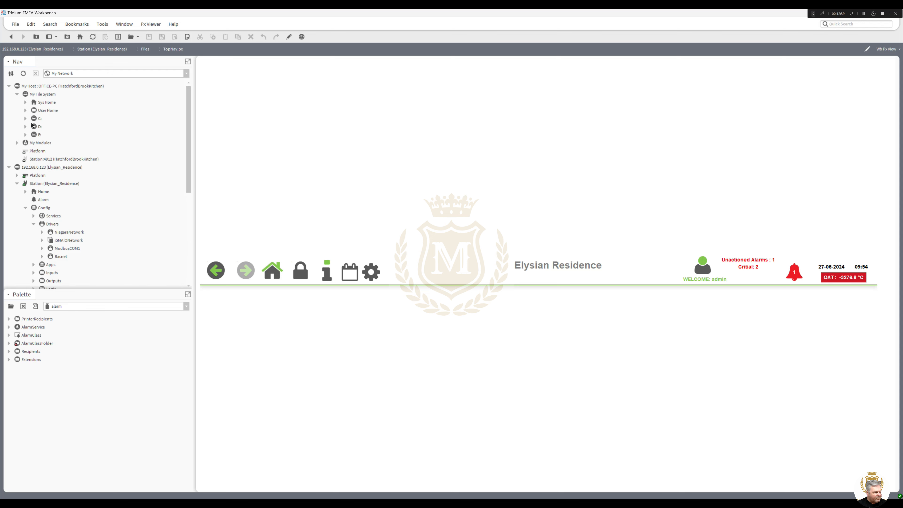
left_click(25, 119)
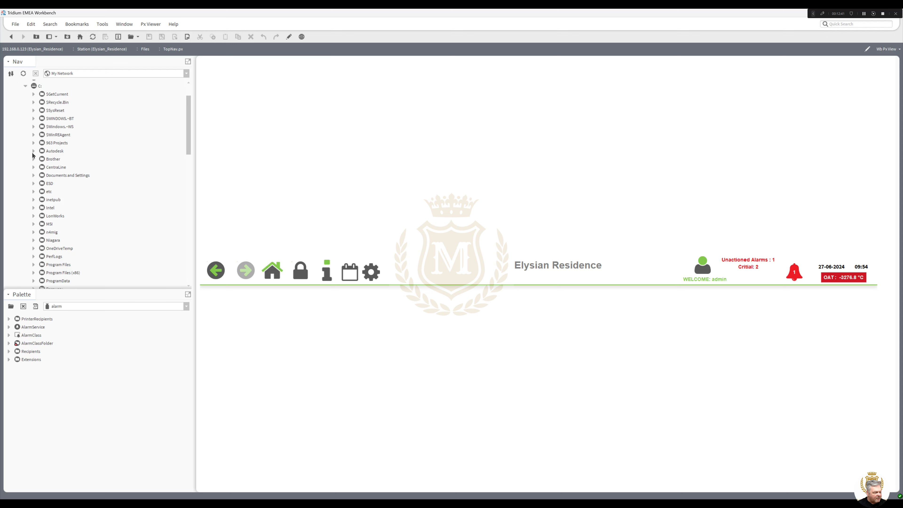
scroll(189, 132, "down", 5)
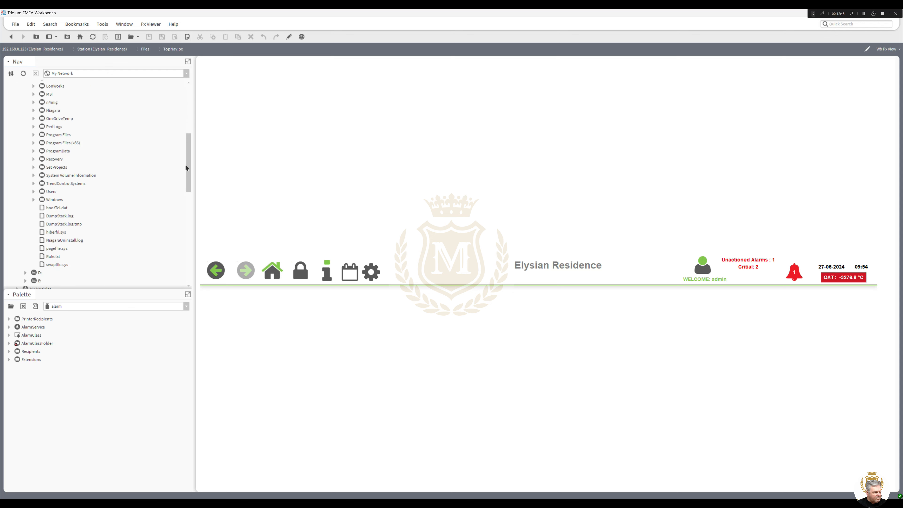
left_click(34, 192)
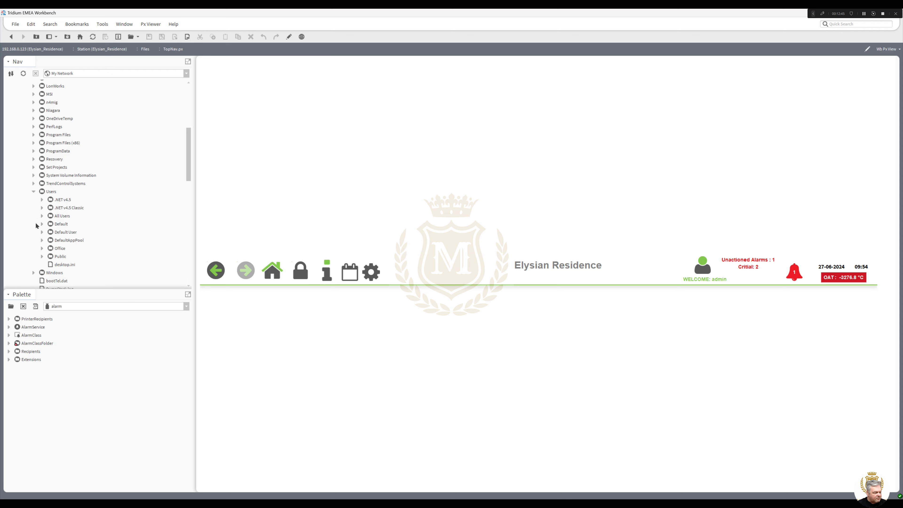
left_click(41, 248)
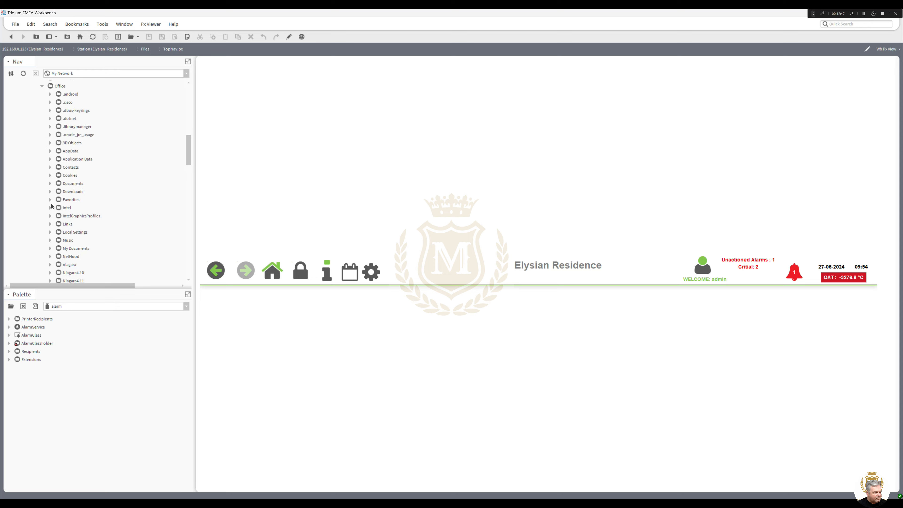
double_click(68, 192)
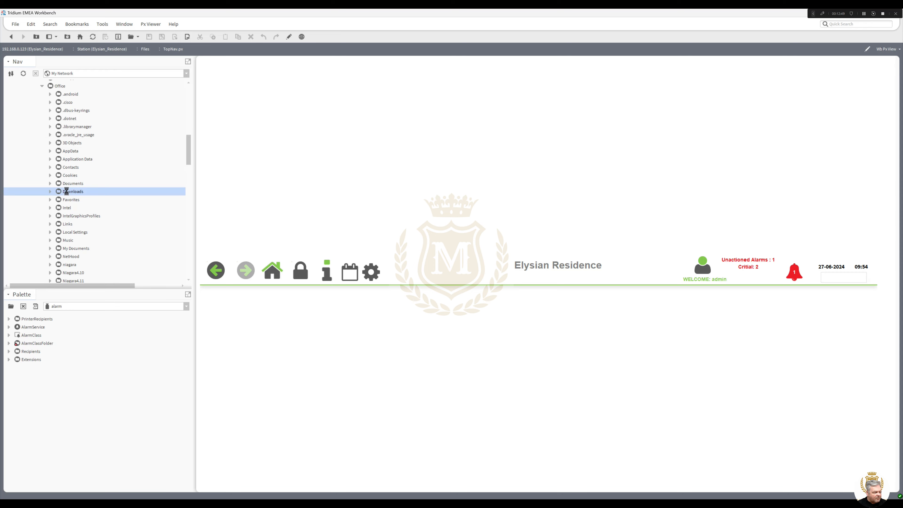
Sort the Downloads files by modified date with the newest first, and copy mechdrawing.png
left_click(439, 74)
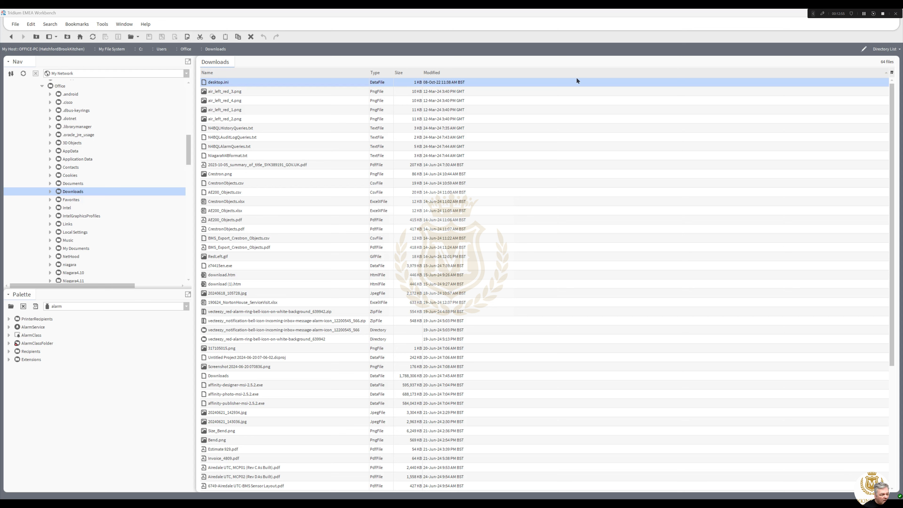
left_click(437, 74)
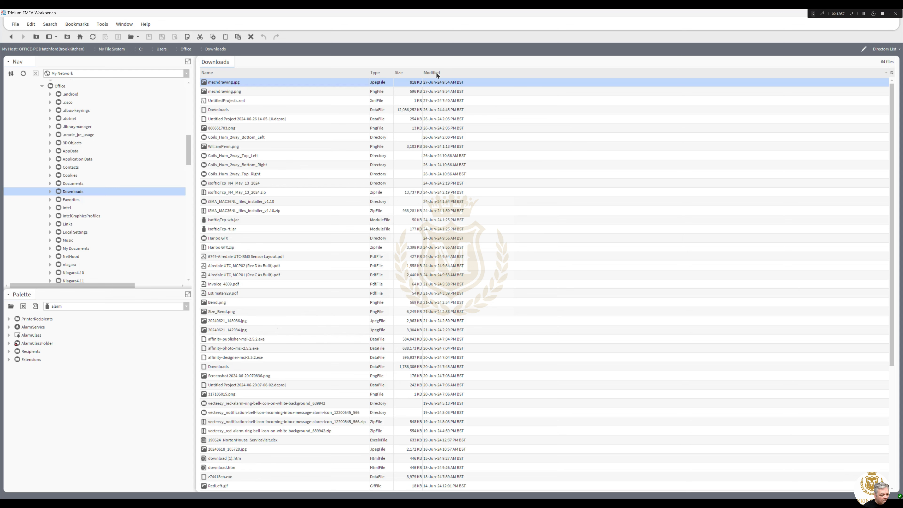
left_click(238, 92)
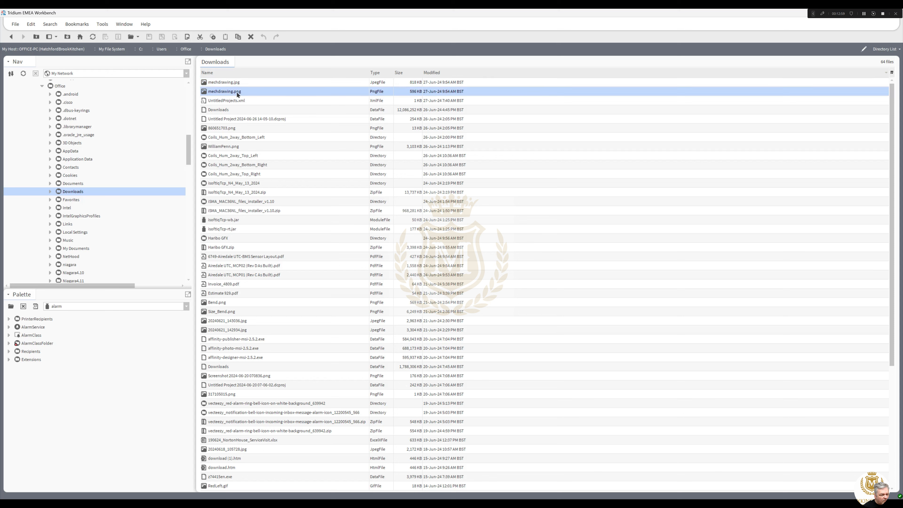
right_click(238, 93)
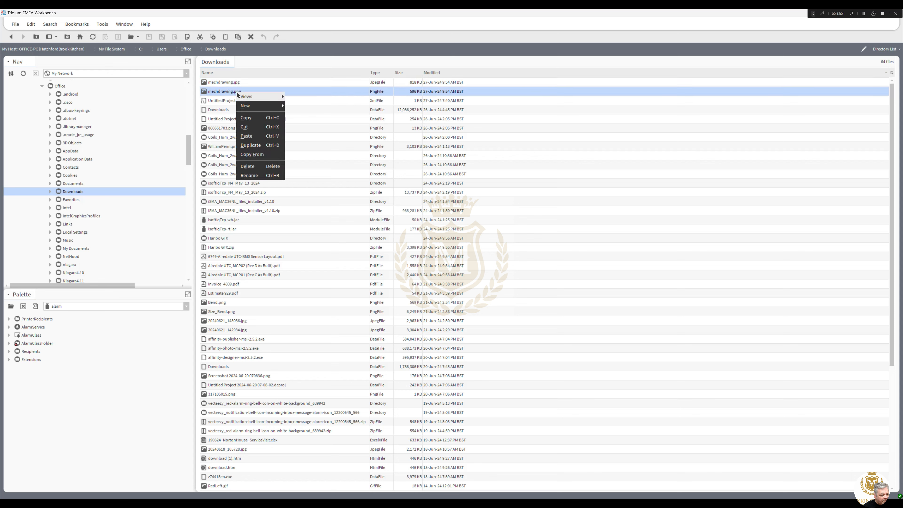
left_click(259, 118)
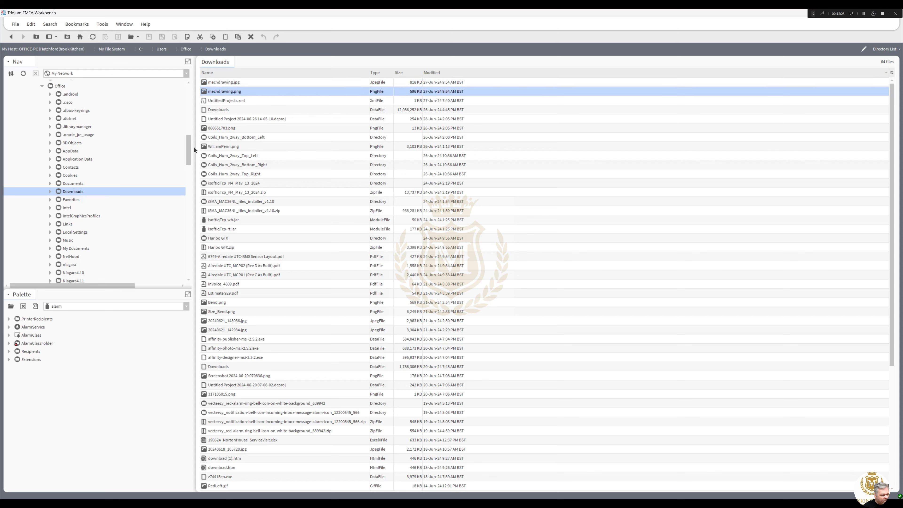
Paste the copied drawing into the images folder under the Elysian_Residence station's Files
left_click_drag(189, 150, 194, 280)
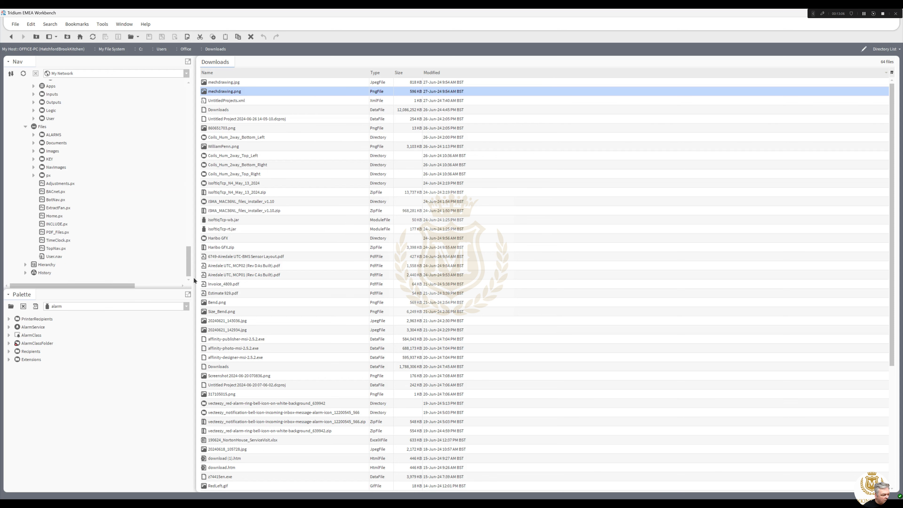
left_click(34, 151)
right_click(50, 152)
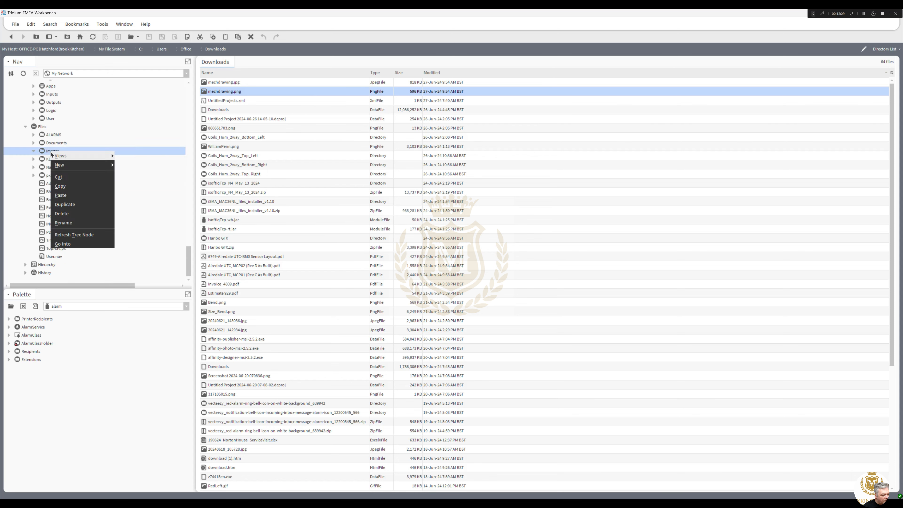
left_click(72, 193)
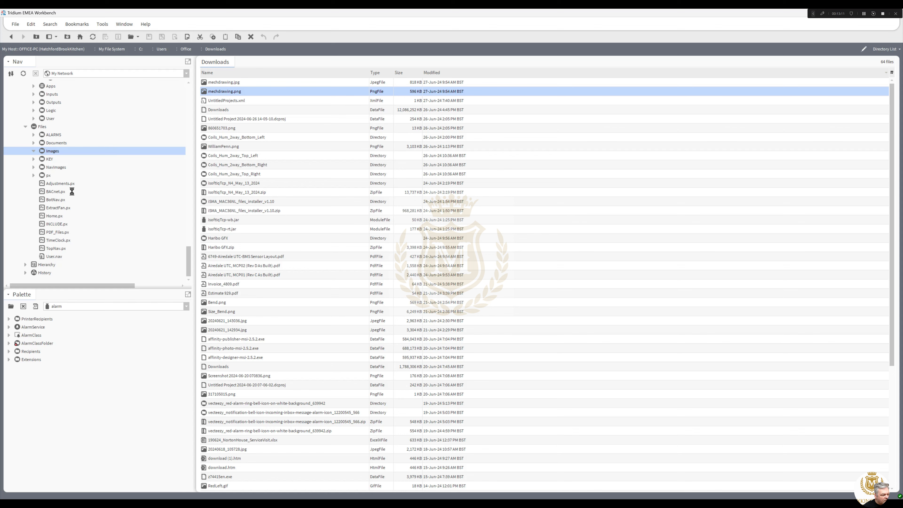
Open Home.px in edit mode and delete the grey plan area with its background picture and all value labels on it
double_click(53, 225)
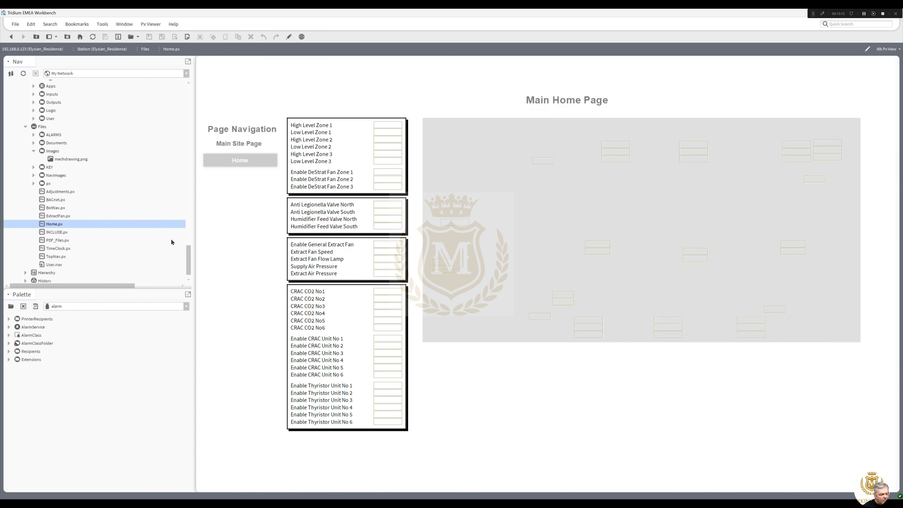
left_click(289, 37)
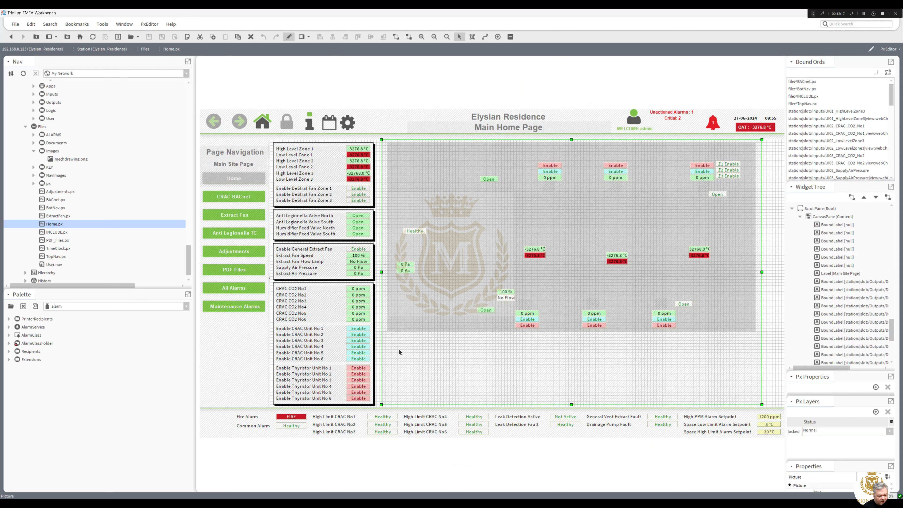
left_click(397, 353)
key("Delete")
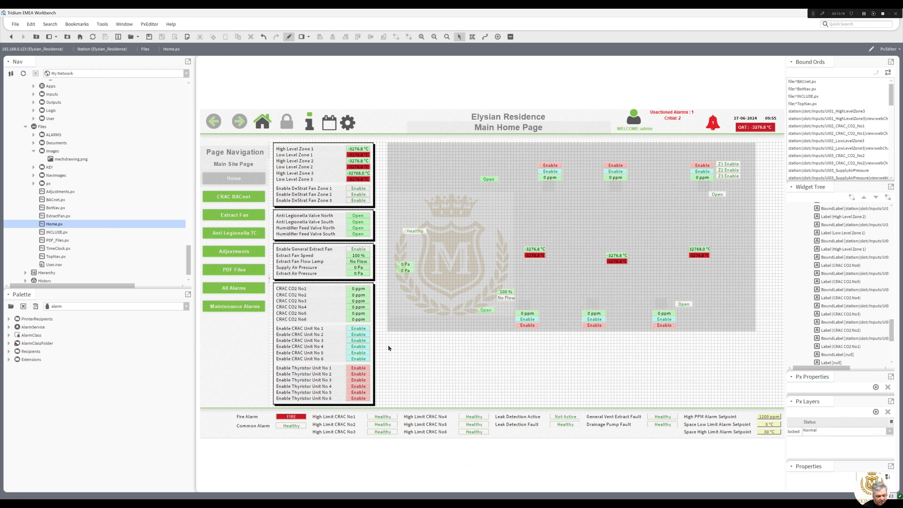
left_click_drag(379, 347, 776, 136)
key("Delete")
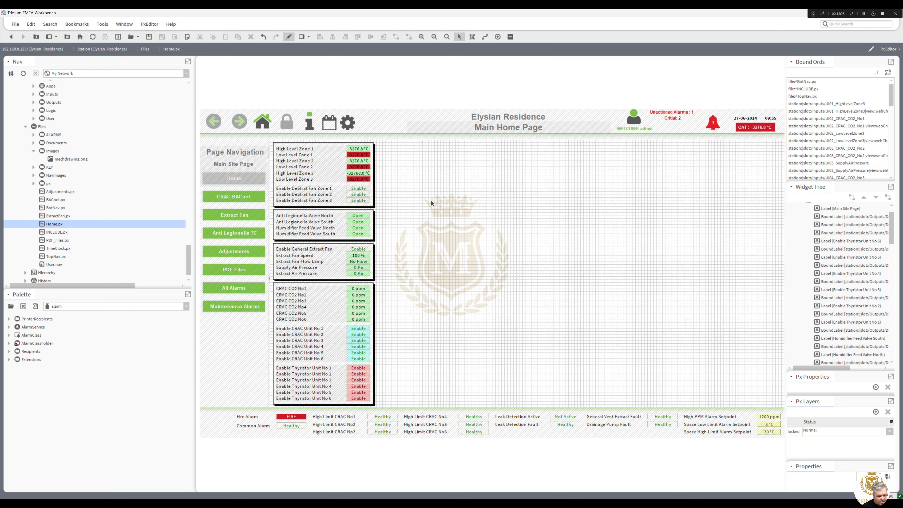
Add a Picture widget to the cleared canvas area and set its image to mechdrawing.png from the station's images folder
right_click(431, 203)
left_click(502, 221)
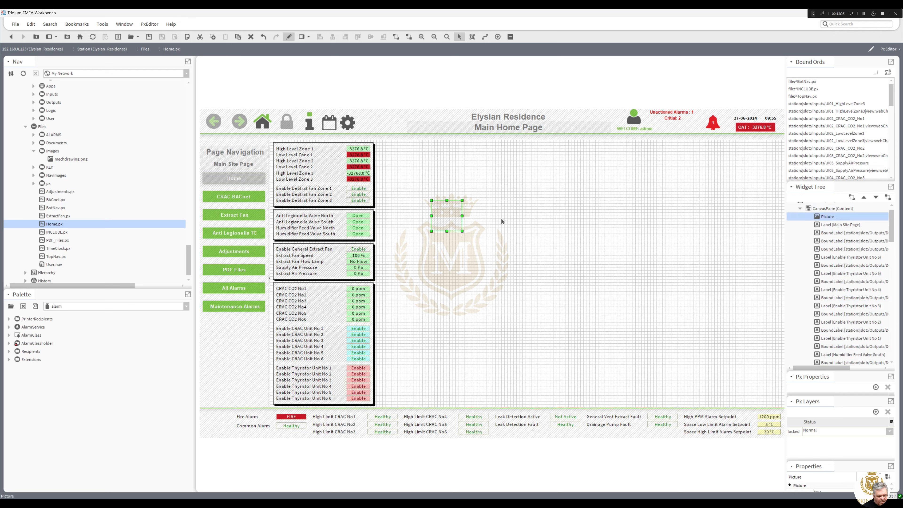
double_click(445, 219)
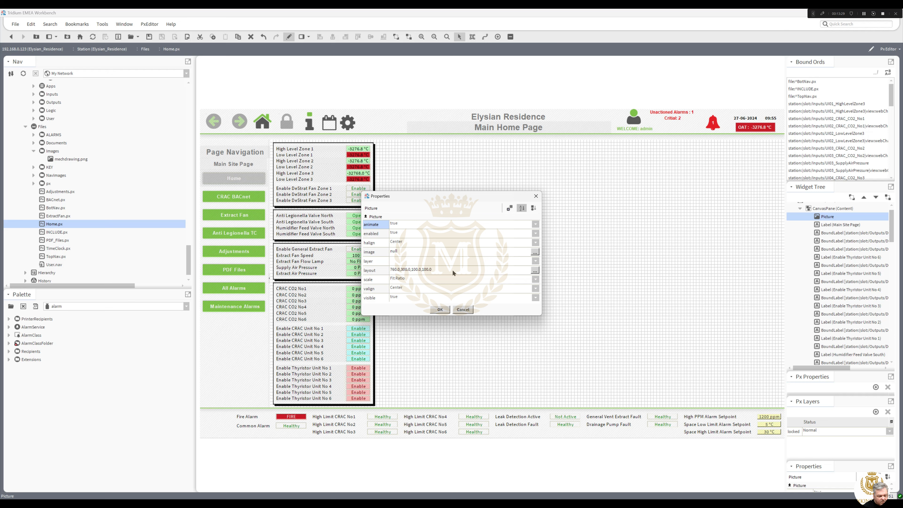
left_click(535, 253)
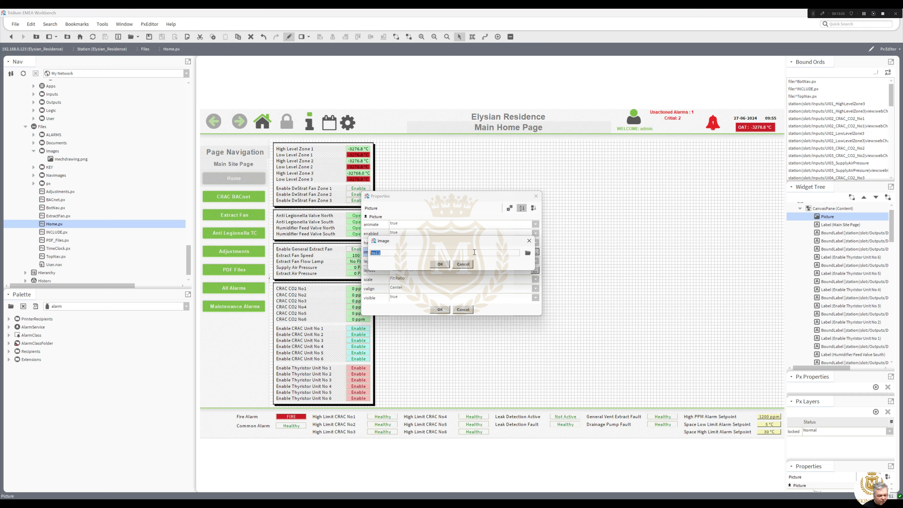
left_click(528, 253)
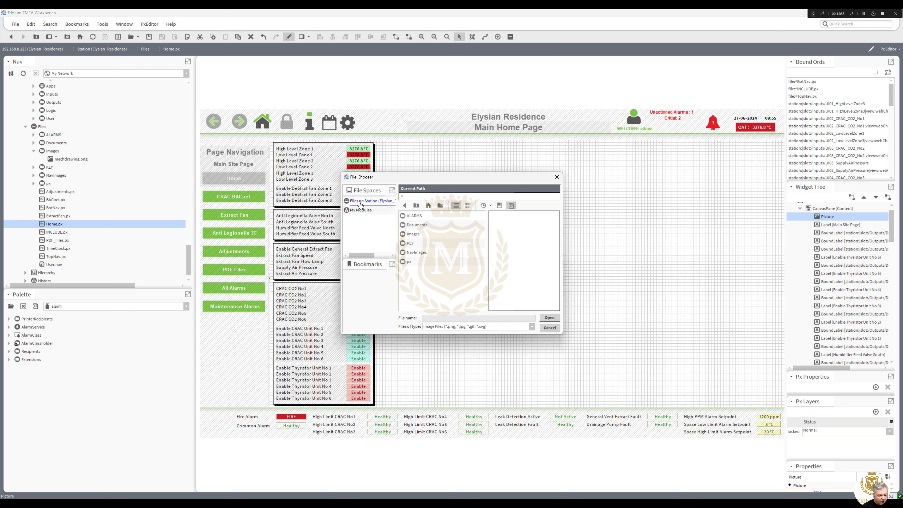
left_click(411, 234)
double_click(410, 235)
left_click(418, 217)
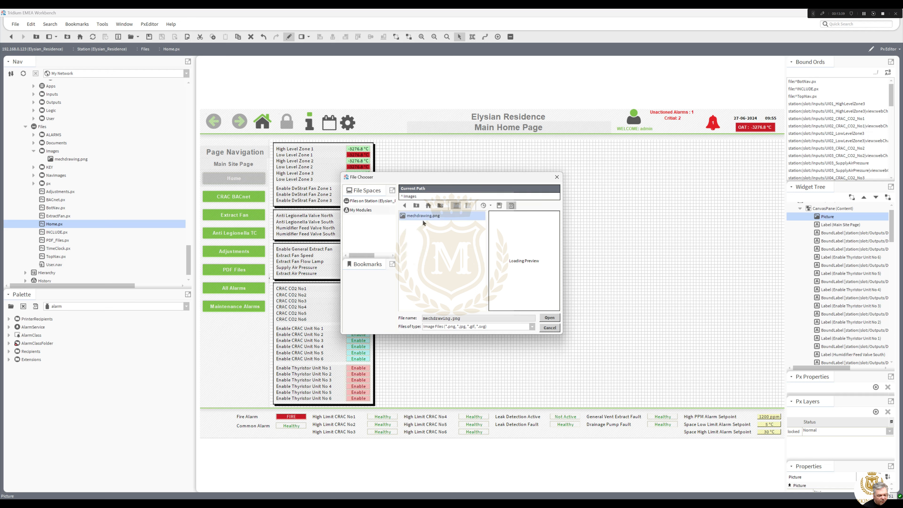
double_click(423, 220)
left_click(439, 264)
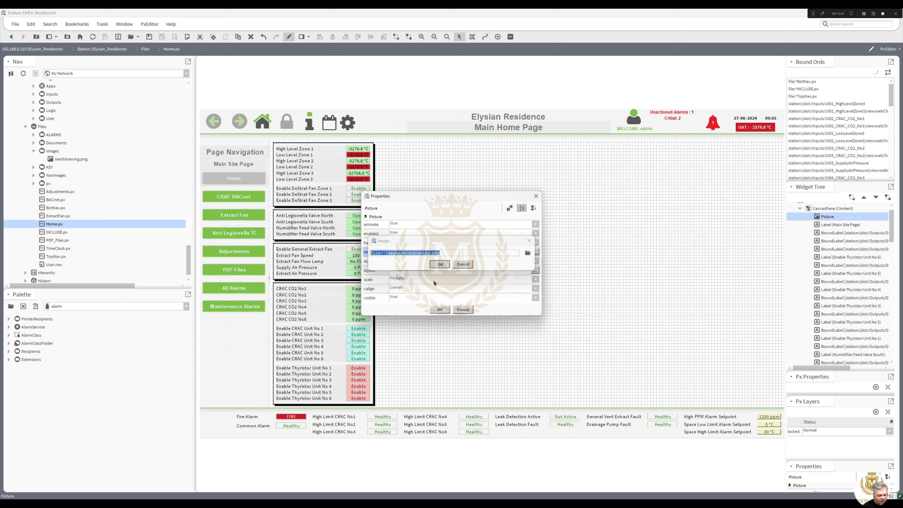
left_click(440, 309)
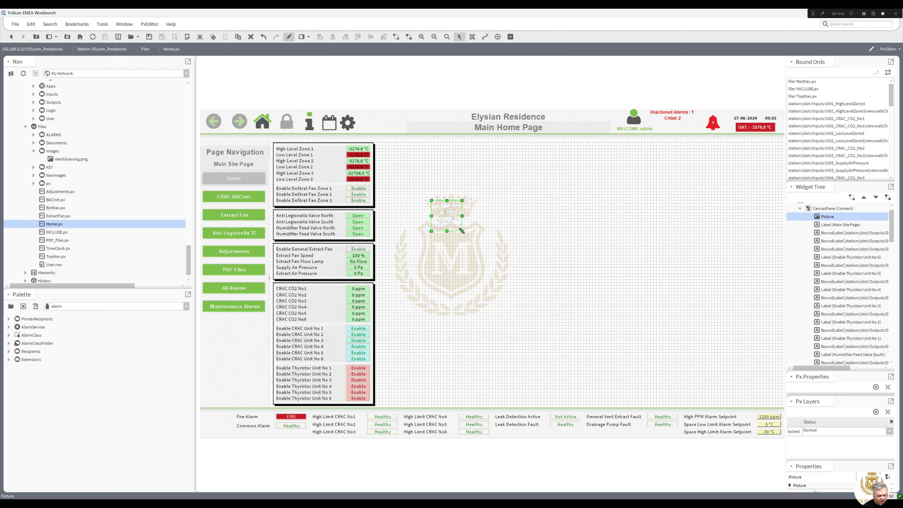
Enlarge the schematic picture to fill the cleared area between the value tables and the canvas's right edge
mouse_move(464, 232)
left_mouse_down()
mouse_move(472, 234)
mouse_move(456, 230)
left_mouse_up()
left_click_drag(590, 272, 779, 402)
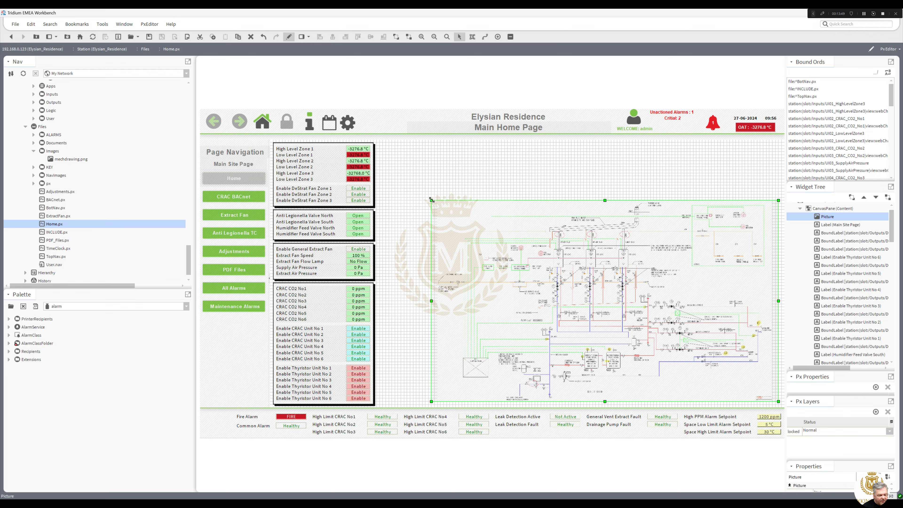
left_click_drag(400, 180, 380, 142)
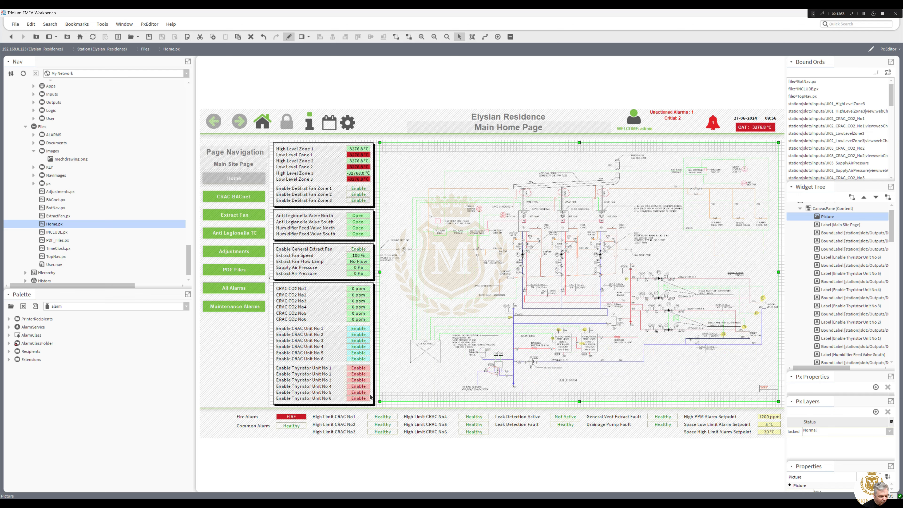
Delete all the value tables beside the page navigation, including the leftover black rectangle
left_click_drag(380, 405, 270, 137)
key("Delete")
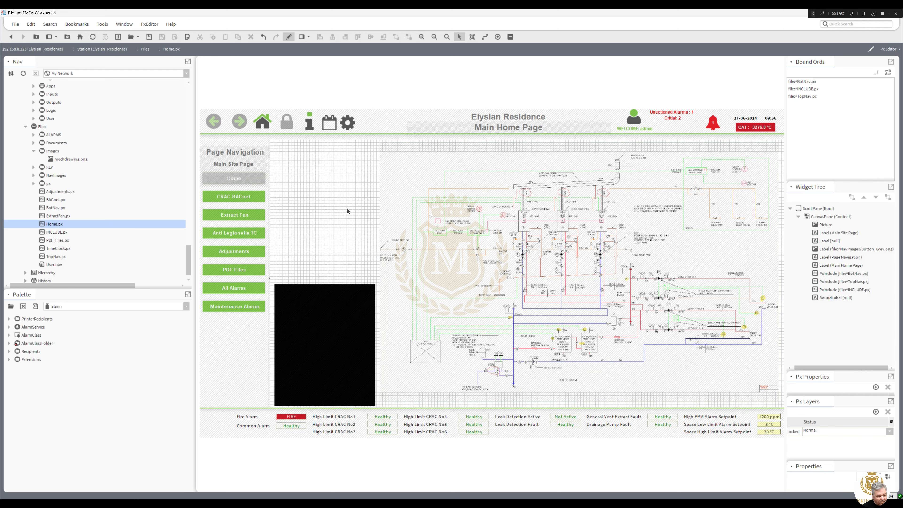
left_click(333, 332)
key("Delete")
Stretch the schematic picture across to the page navigation column and vertically to the green header and footer lines
left_click(394, 283)
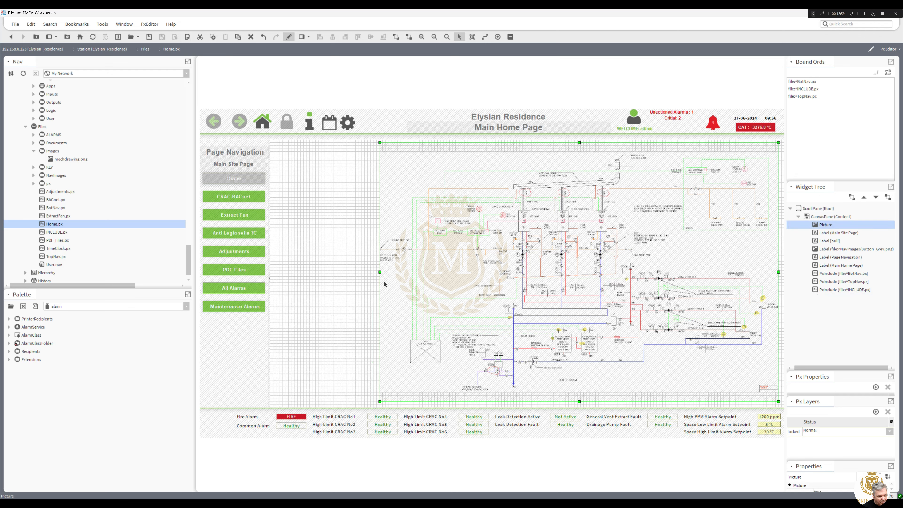
left_click_drag(316, 274, 275, 274)
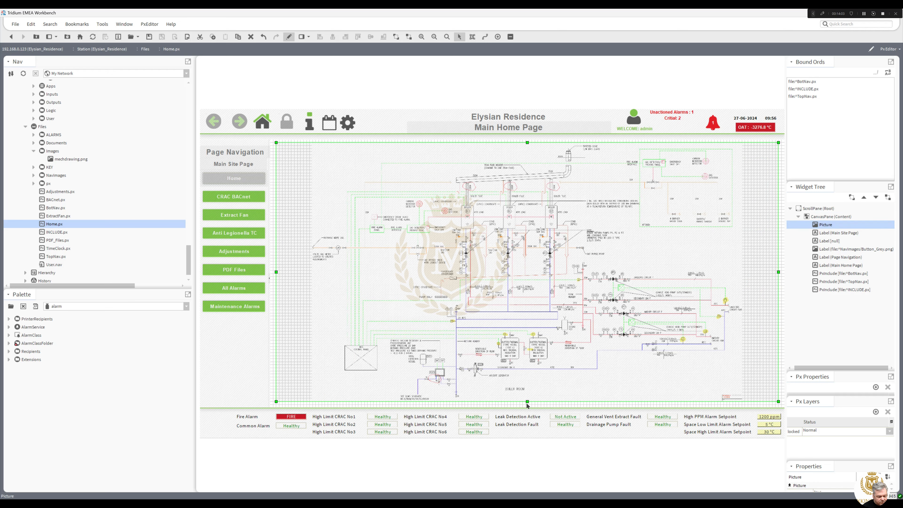
left_click_drag(527, 401, 528, 407)
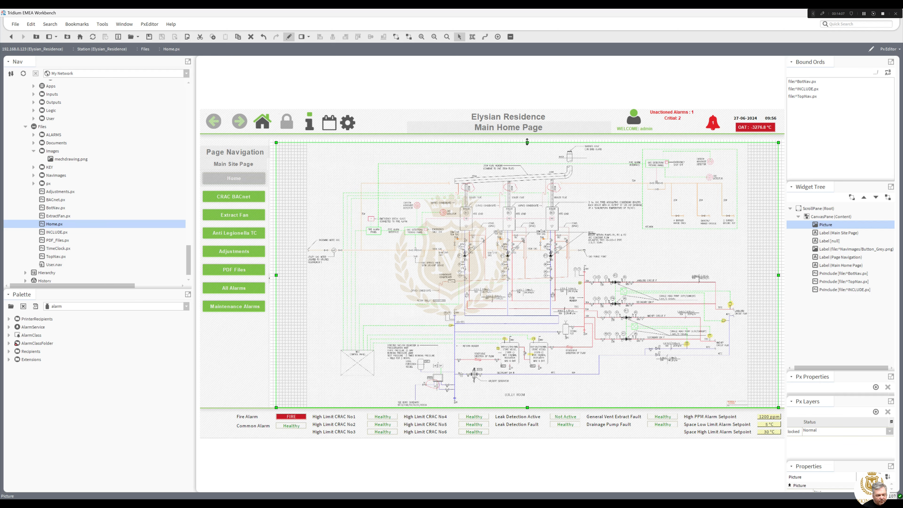
left_click_drag(527, 143, 527, 136)
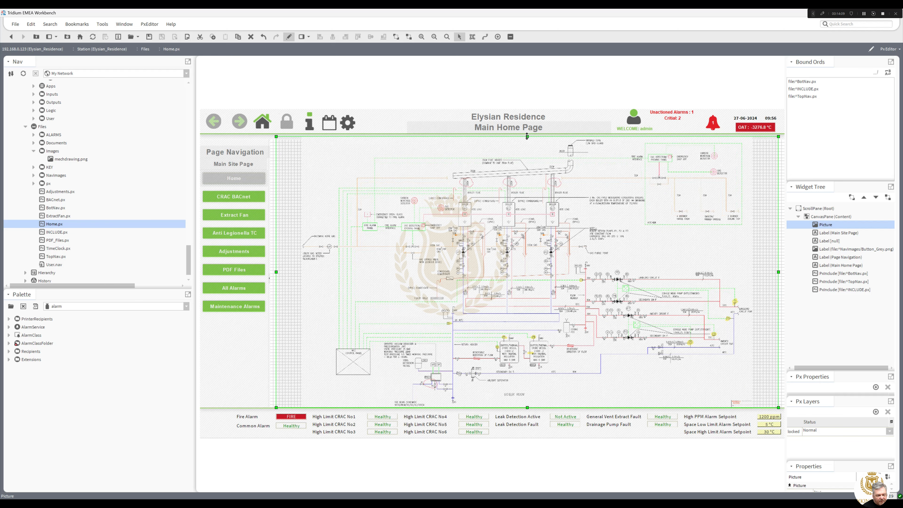
Reorder the schematic picture to the bottom of the widget stack and pull its right edge inward to narrow it
right_click(525, 342)
mouse_move(564, 431)
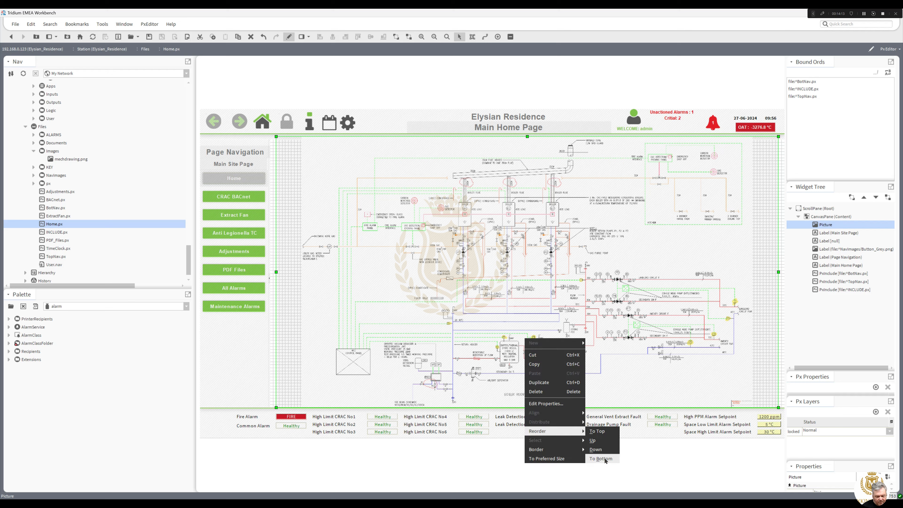
left_click(601, 459)
left_click_drag(778, 272, 730, 272)
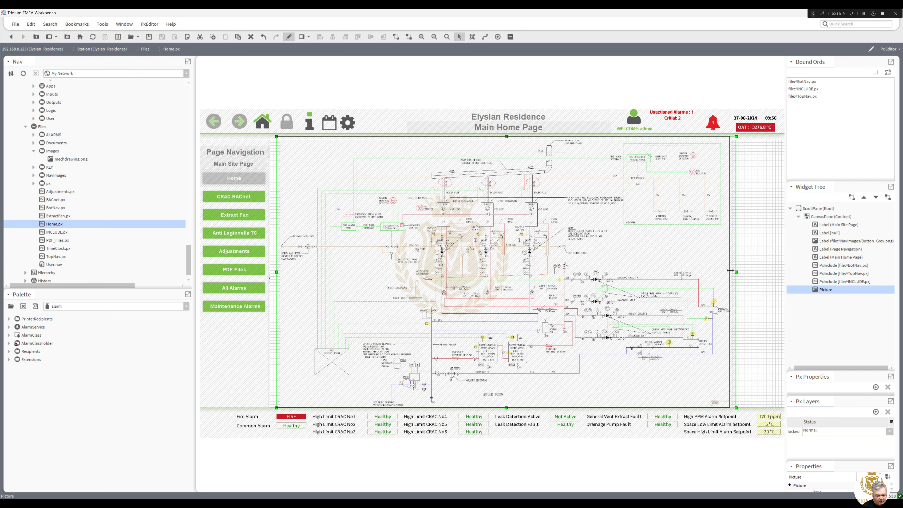
Shift the schematic picture away from the page navigation column and switch the Home page to view mode
left_click_drag(568, 280, 571, 280)
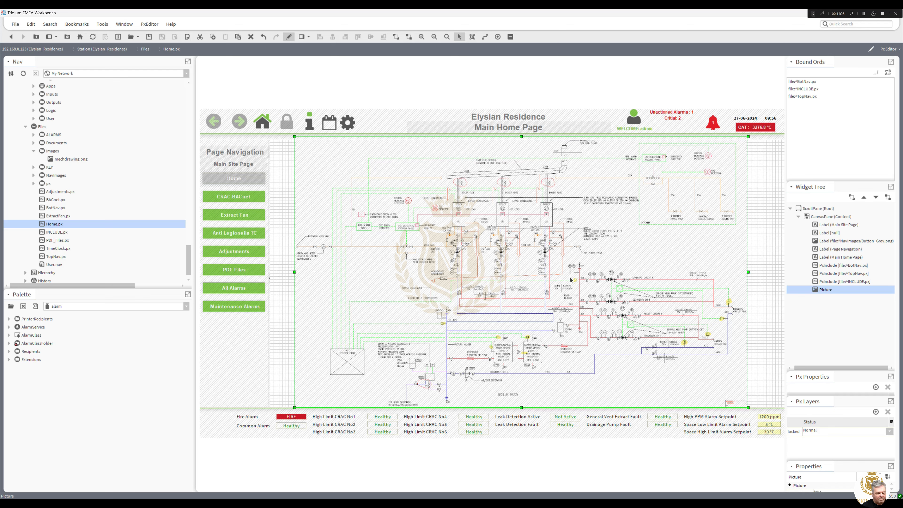
left_click(289, 36)
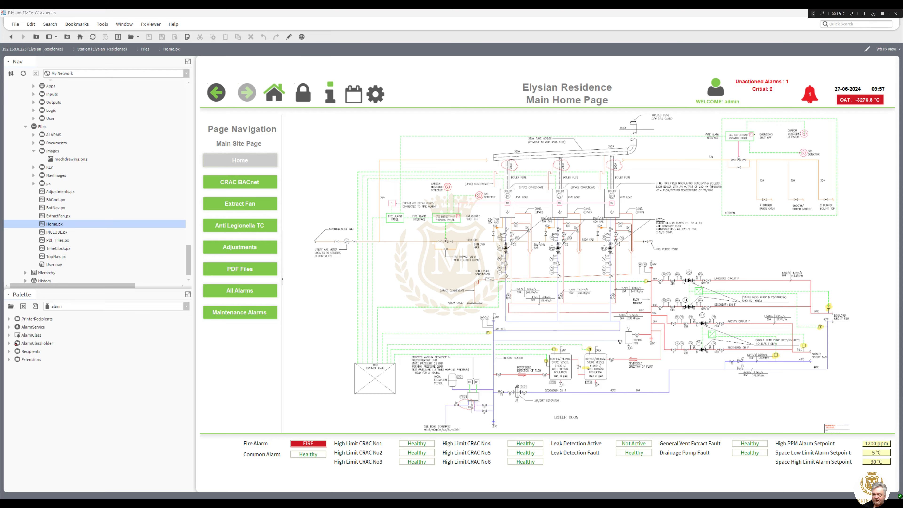
Switch to the browser's M547_Elysian Residence_MCP1_P2.pdf and examine the index sheet and the main supply and gas detection wiring on sheet 1
left_click_drag(902, 140, 521, 112)
left_click(626, 112)
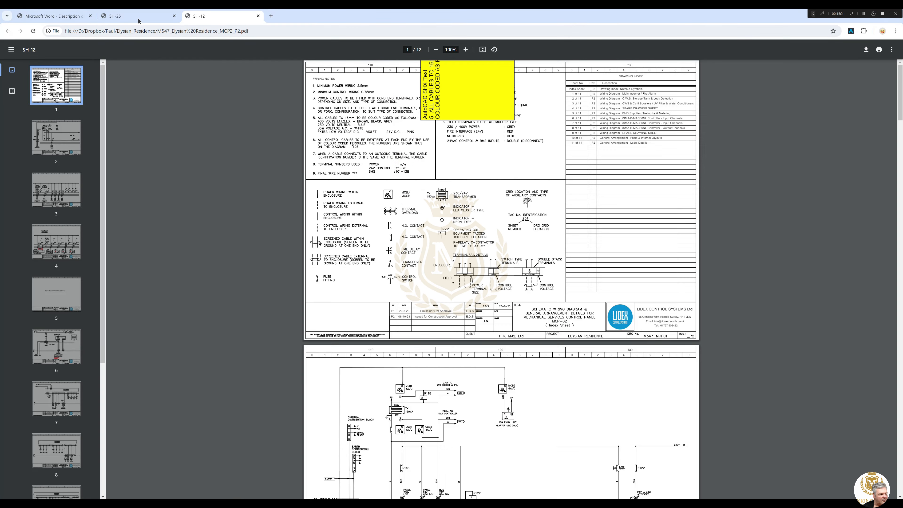
left_click(138, 18)
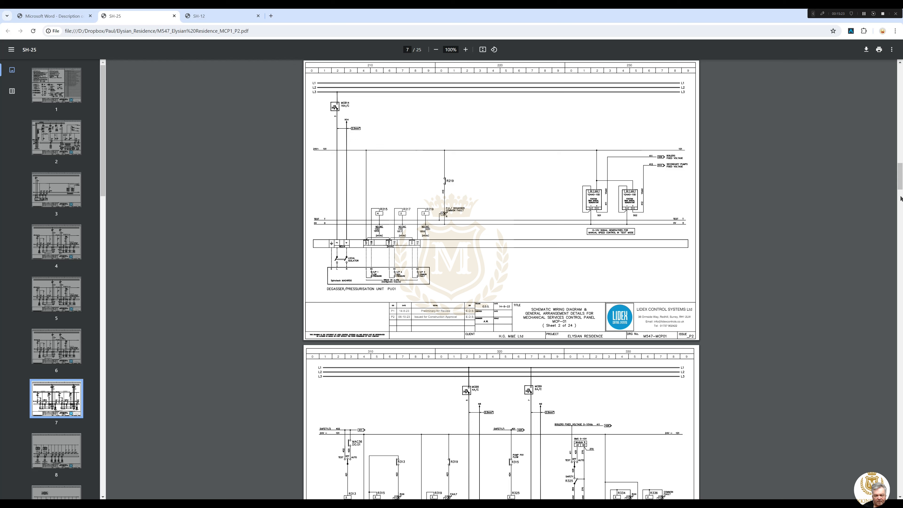
left_click_drag(900, 183, 898, 74)
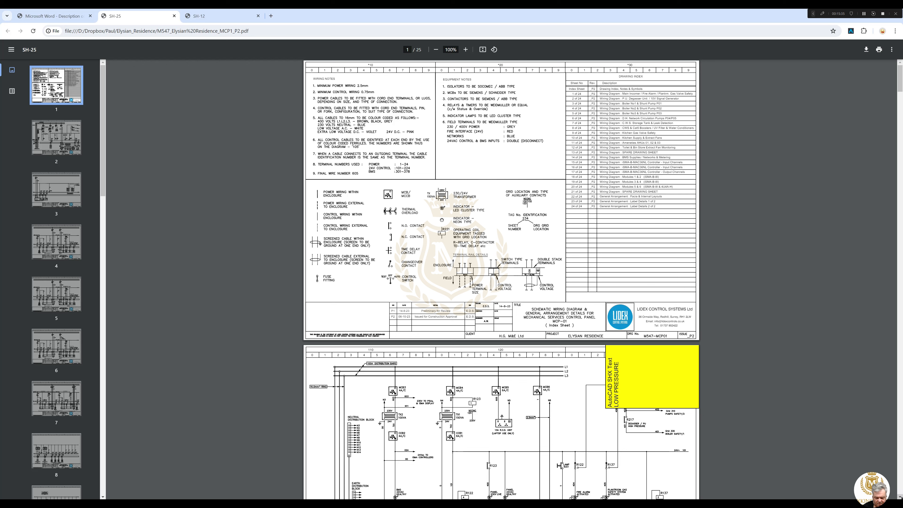
scroll(502, 280, "down", 2)
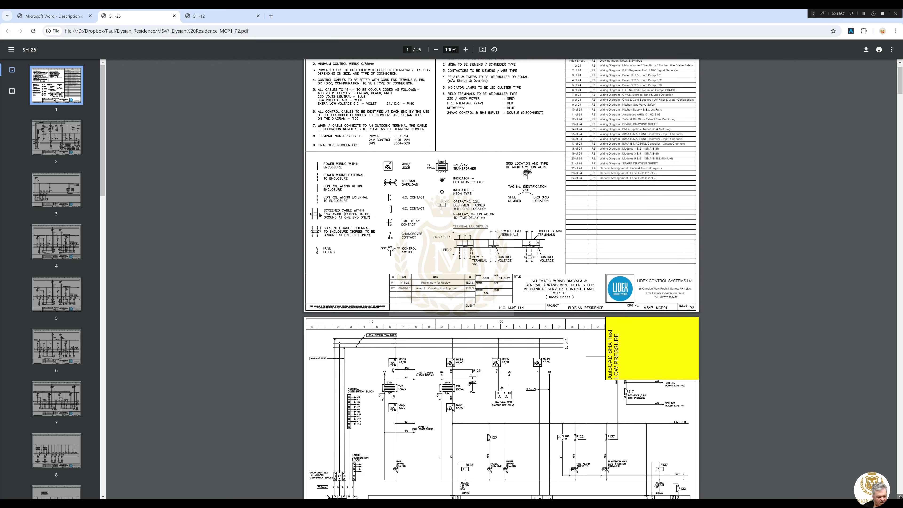
scroll(501, 279, "down", 4)
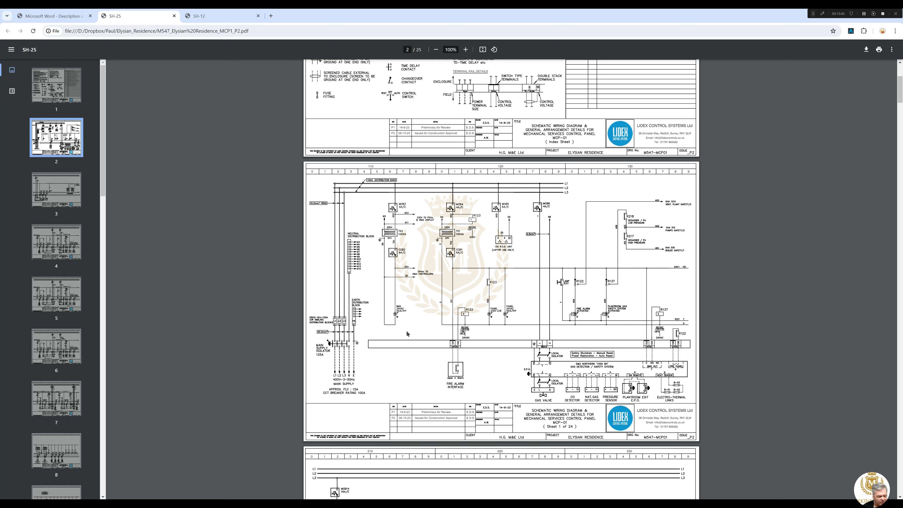
Examine the degasser/pressurisation unit wiring on sheet 2 of the MCP-01 drawings
mouse_move(441, 317)
left_click(900, 130)
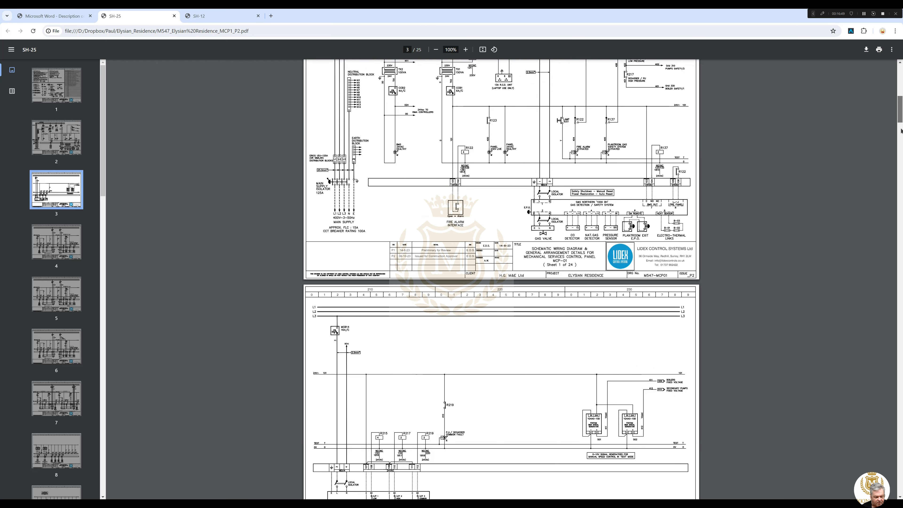
left_click_drag(901, 130, 901, 116)
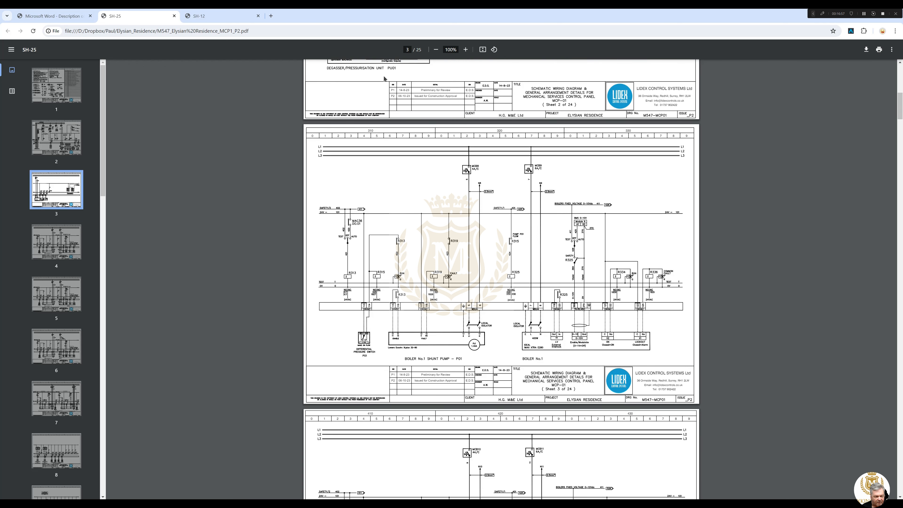
scroll(386, 281, "up", 9)
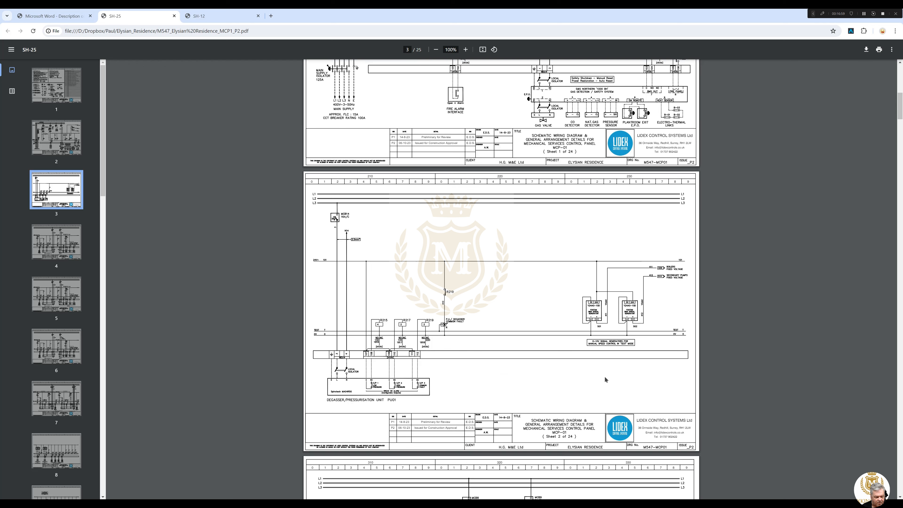
left_click(900, 480)
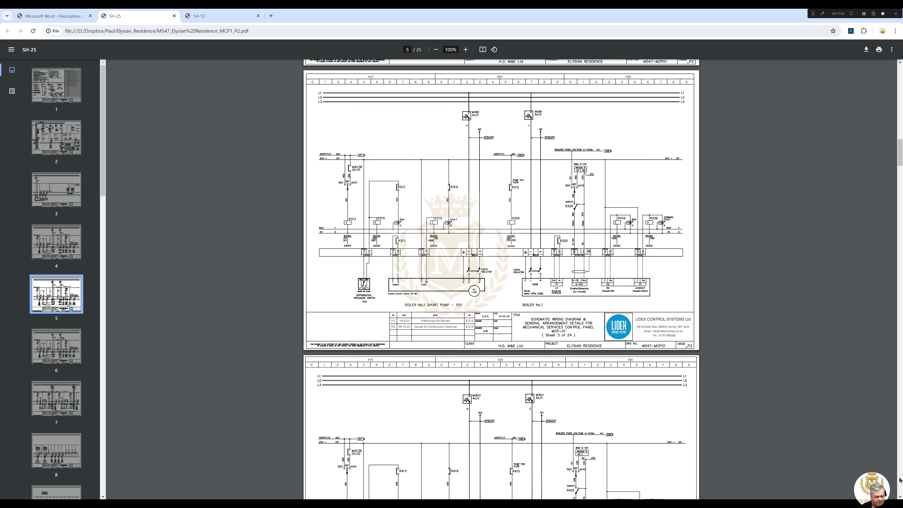
left_click(900, 480)
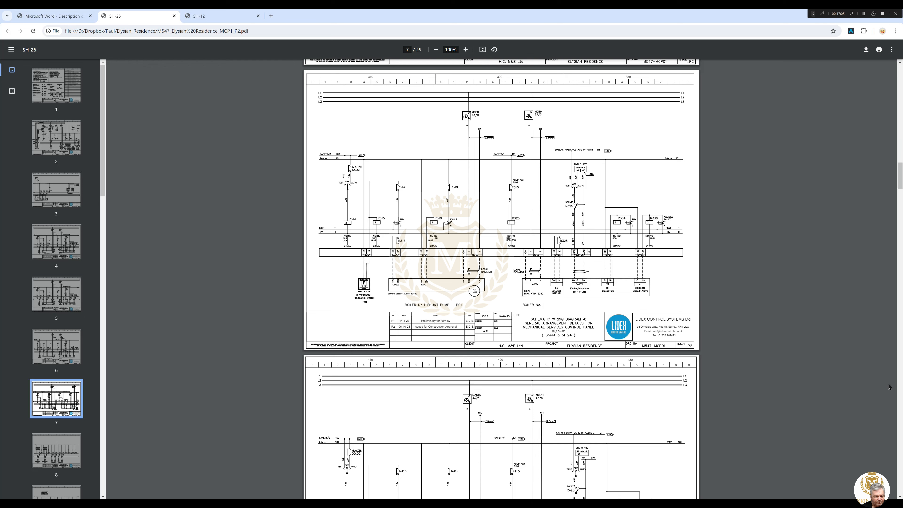
left_click(55, 246)
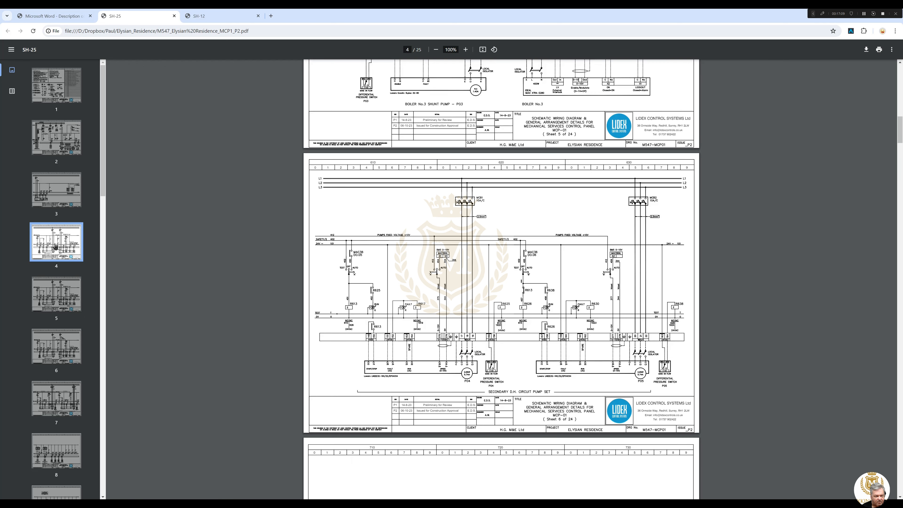
left_click(59, 199)
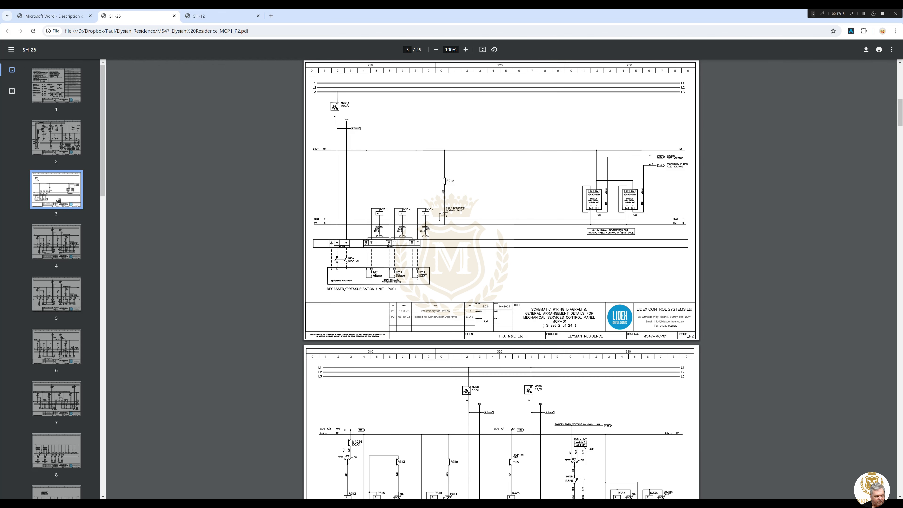
Review the wiring of boilers 1 to 3, their shunt pumps and the secondary circuit pump set on sheets 3 to 6
left_click(54, 242)
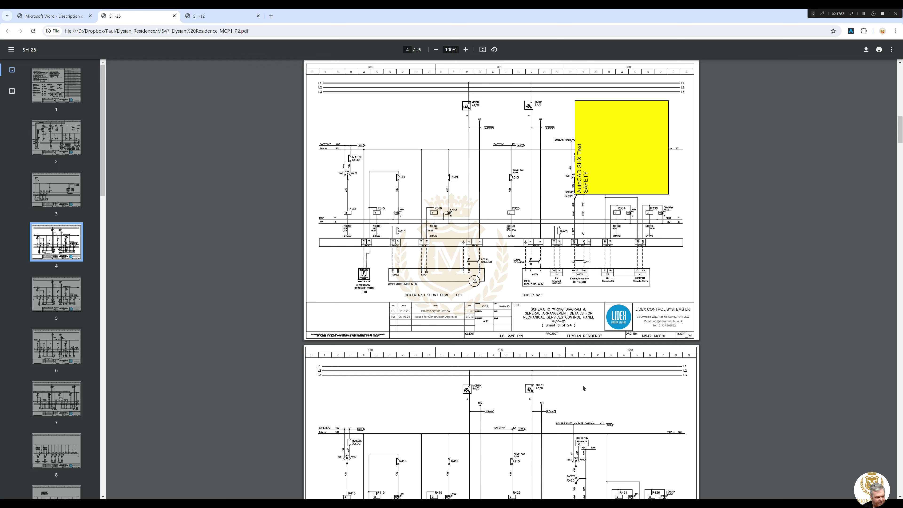
left_click(63, 299)
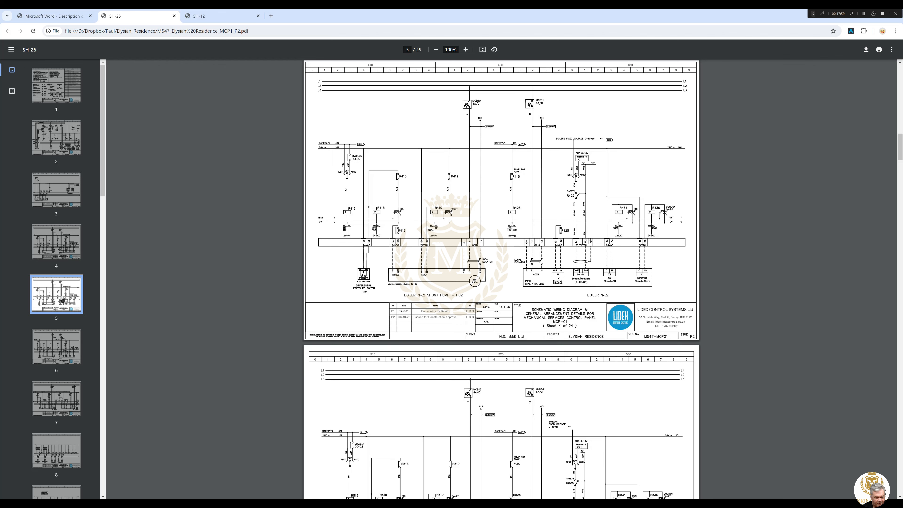
left_click(57, 347)
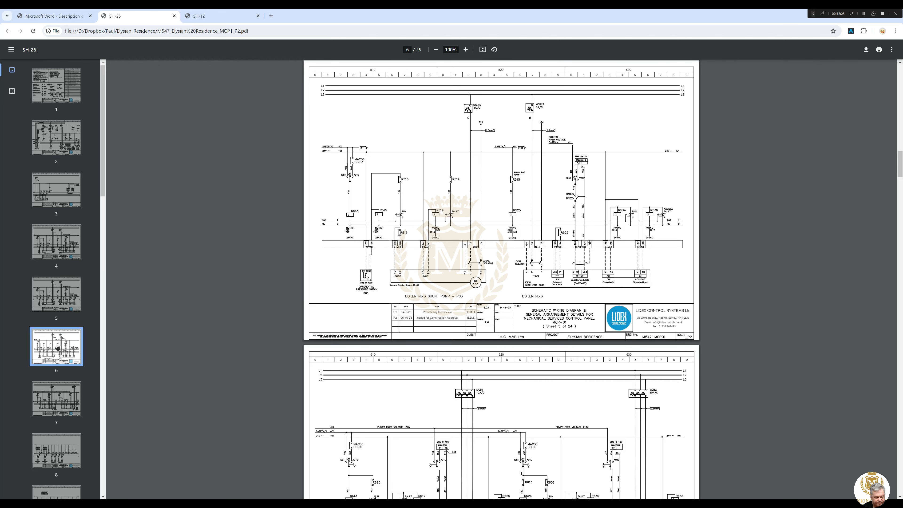
left_click(57, 399)
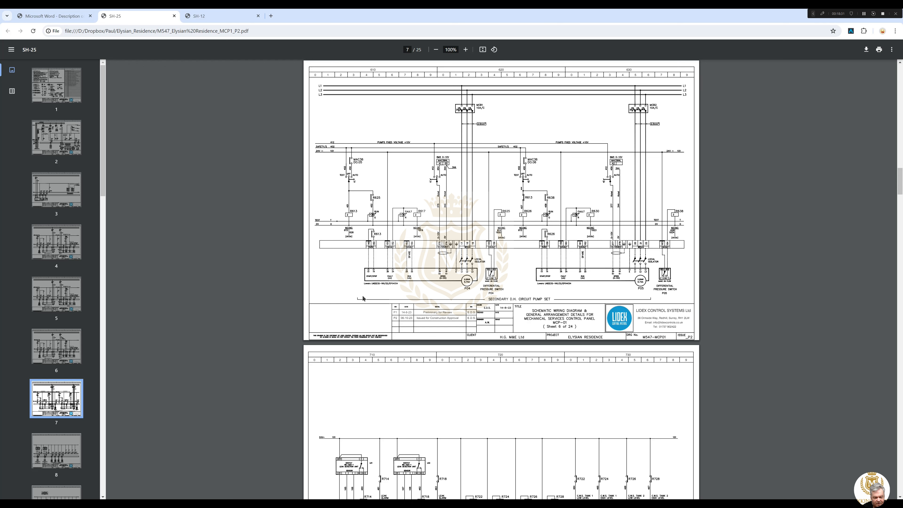
Review sheets 7 to 10 covering leak detection, tank levels, water boosters and treatment, kitchen gas safety and kitchen fans
left_click(56, 454)
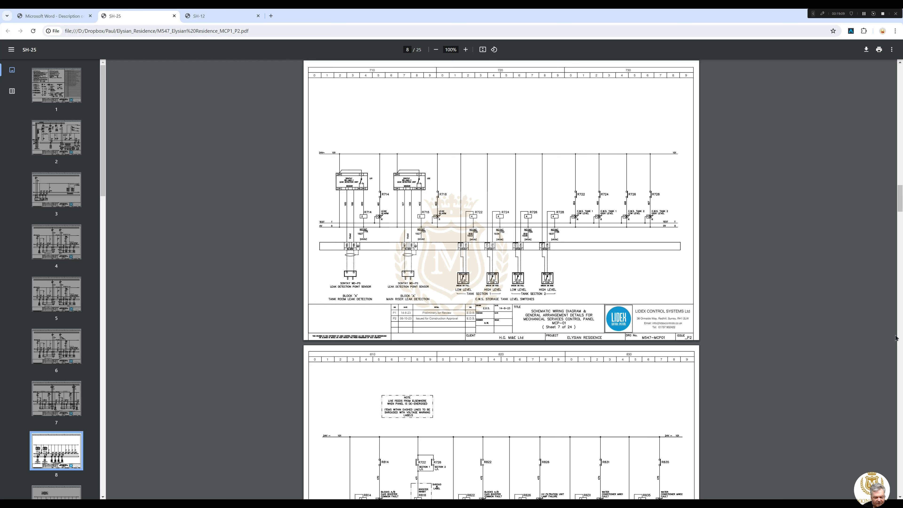
scroll(897, 495, "down", 10)
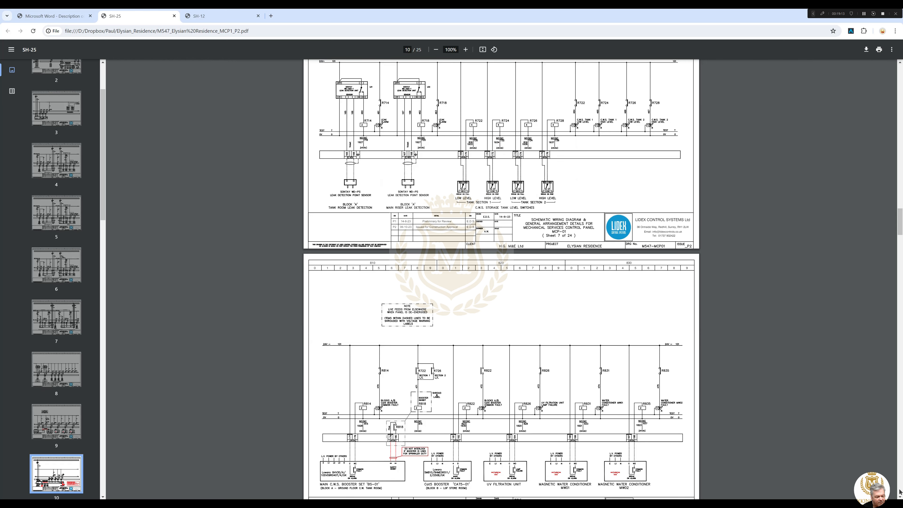
scroll(899, 493, "down", 8)
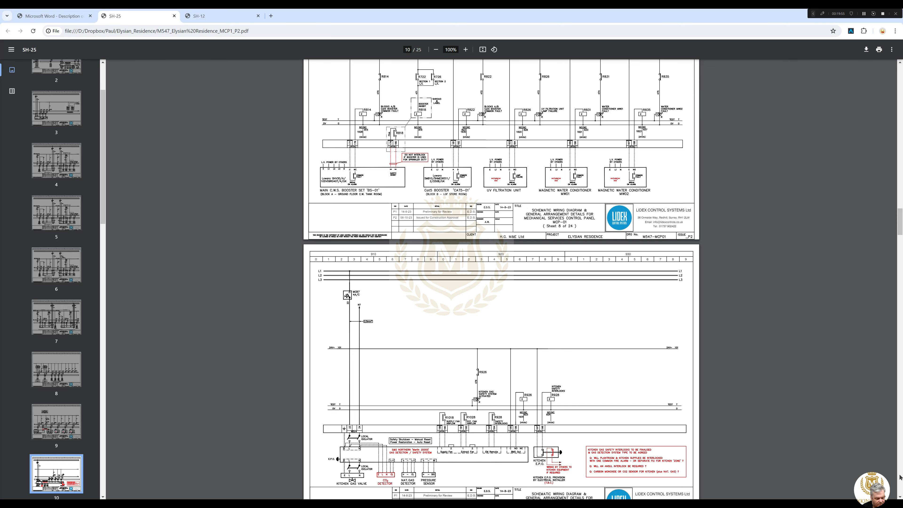
scroll(900, 477, "down", 10)
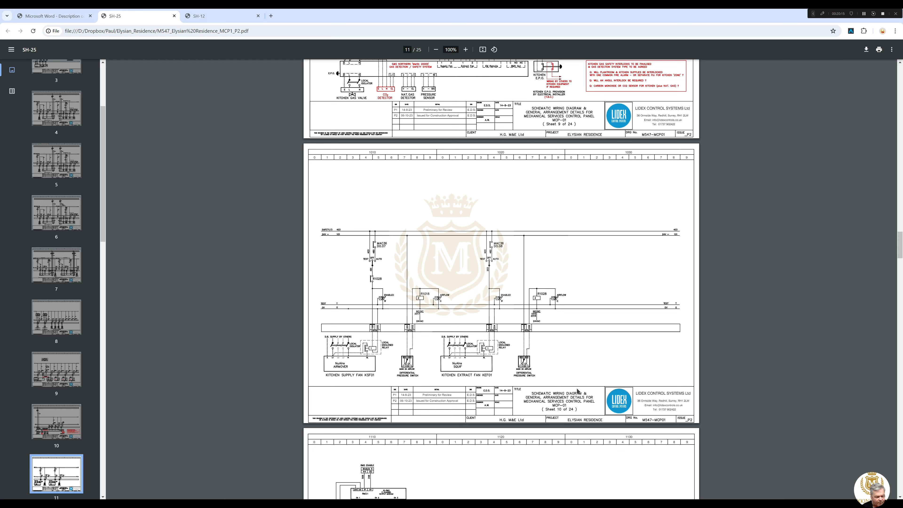
mouse_move(381, 248)
scroll(900, 460, "down", 3)
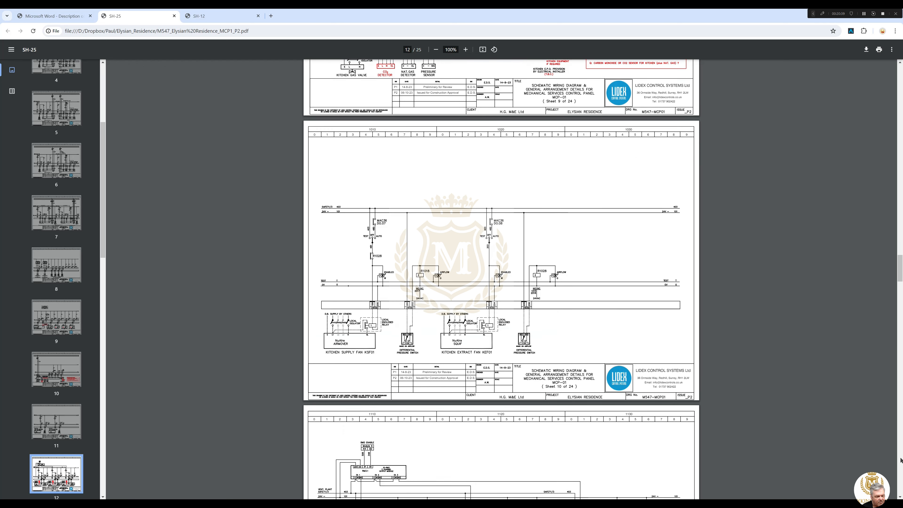
Examine the three packaged AHUs on sheet 11 and the toilet and bin store extract fans on sheet 12
scroll(901, 460, "down", 8)
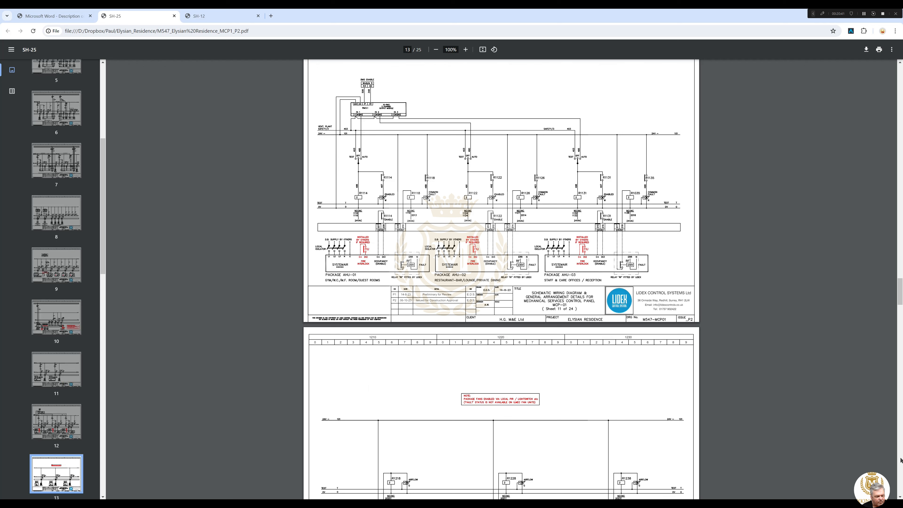
scroll(405, 288, "down", 11)
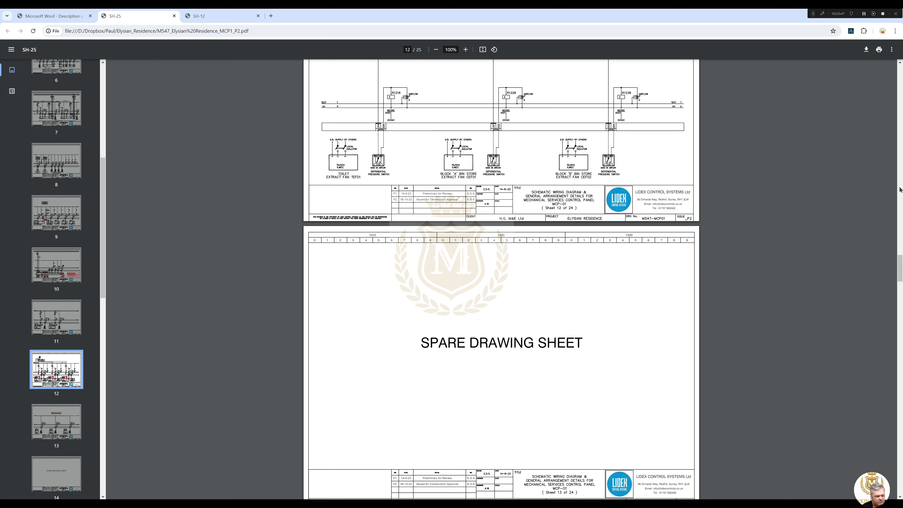
left_click(900, 190)
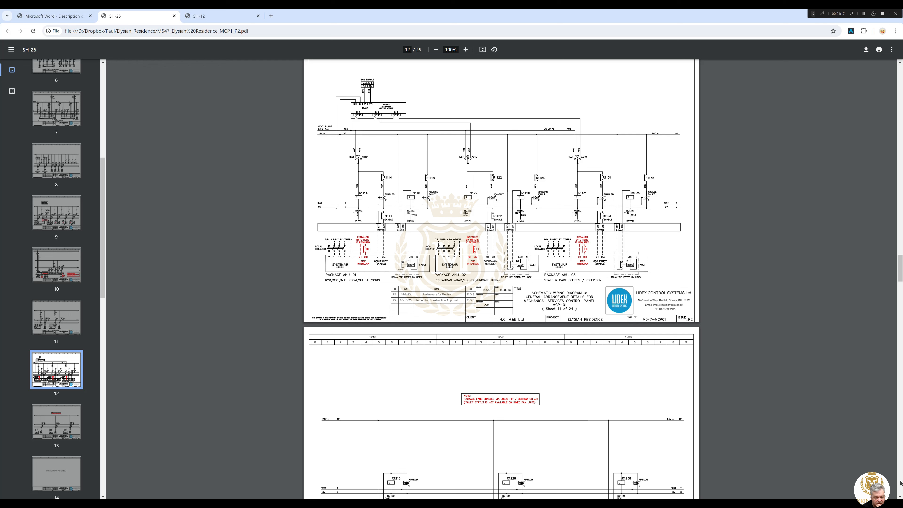
scroll(900, 483, "down", 10)
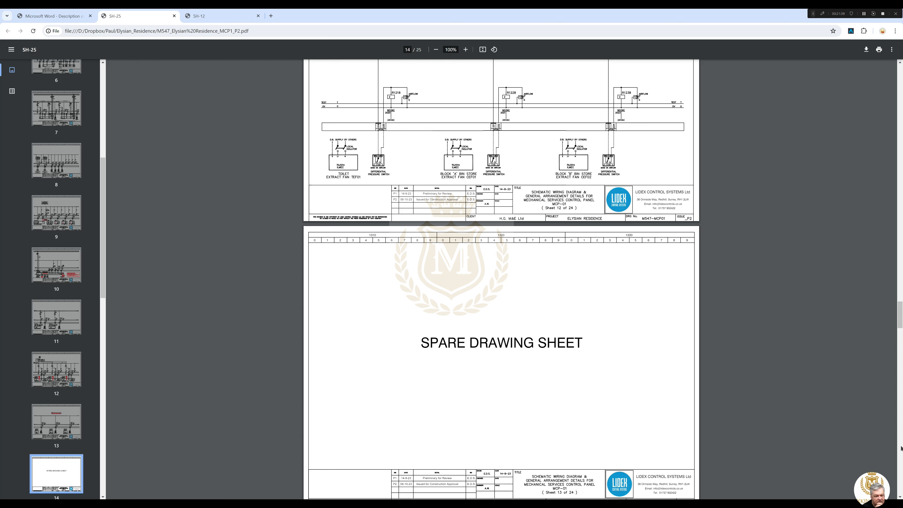
Examine the BMS supplies, Ethernet networking and metering layout on sheet 14
scroll(902, 449, "down", 3)
scroll(902, 448, "down", 9)
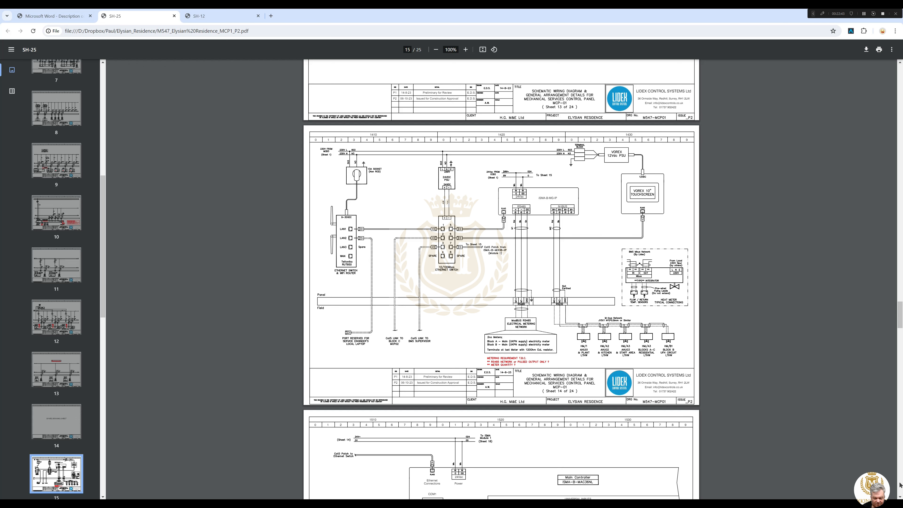
scroll(899, 485, "down", 1)
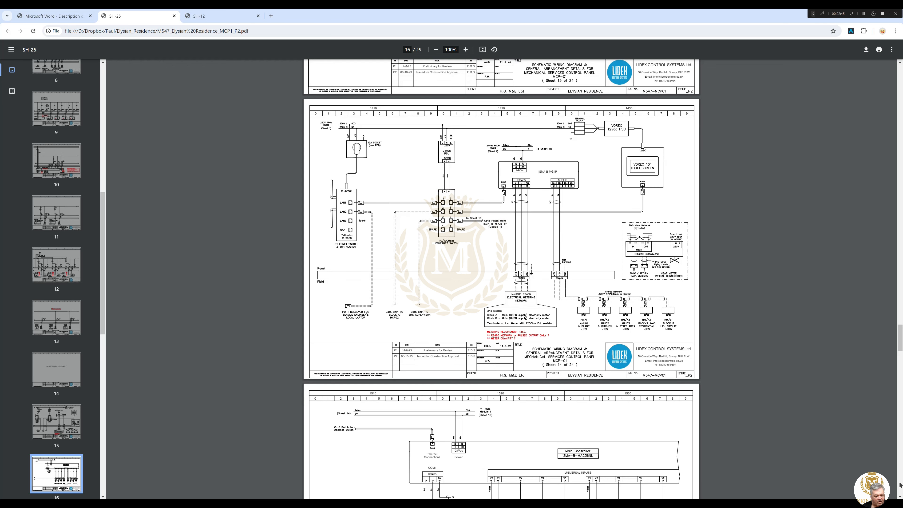
Examine the main controller's universal inputs, digital inputs, and analogue and digital outputs on sheets 15 to 17
scroll(900, 484, "down", 10)
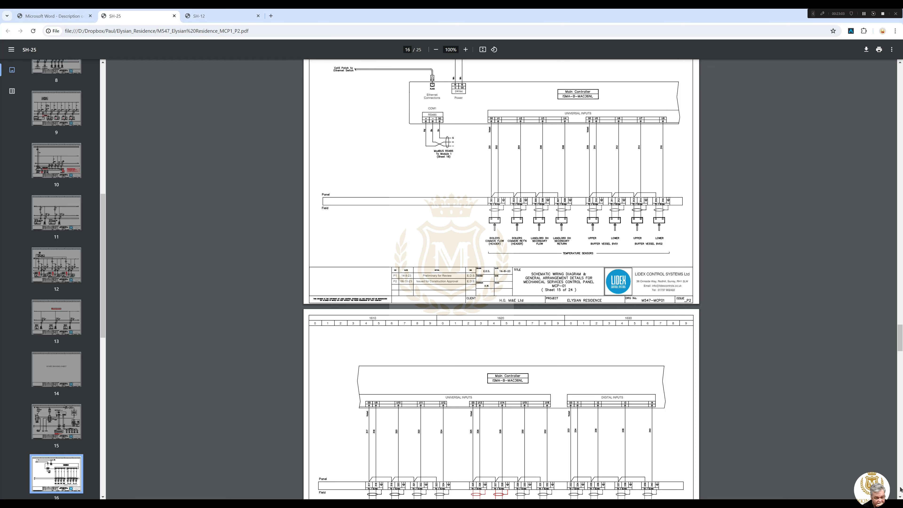
scroll(900, 490, "down", 3)
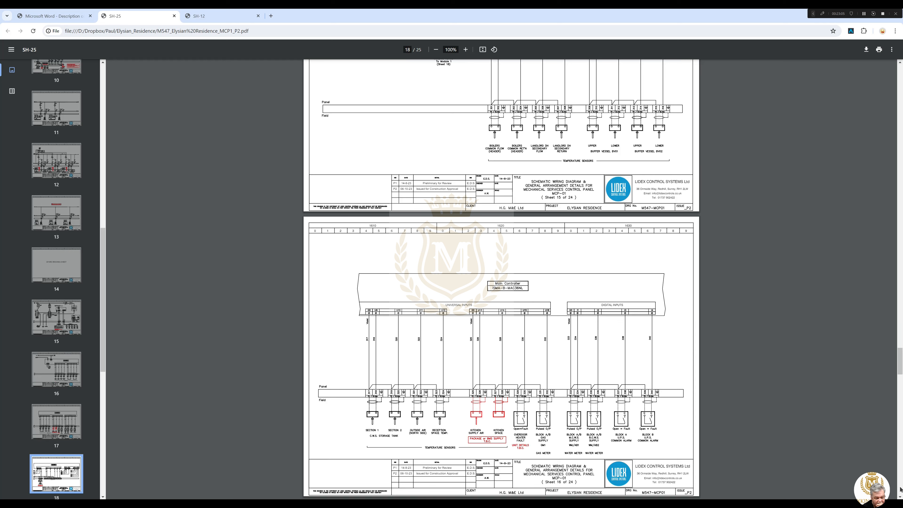
scroll(900, 490, "down", 8)
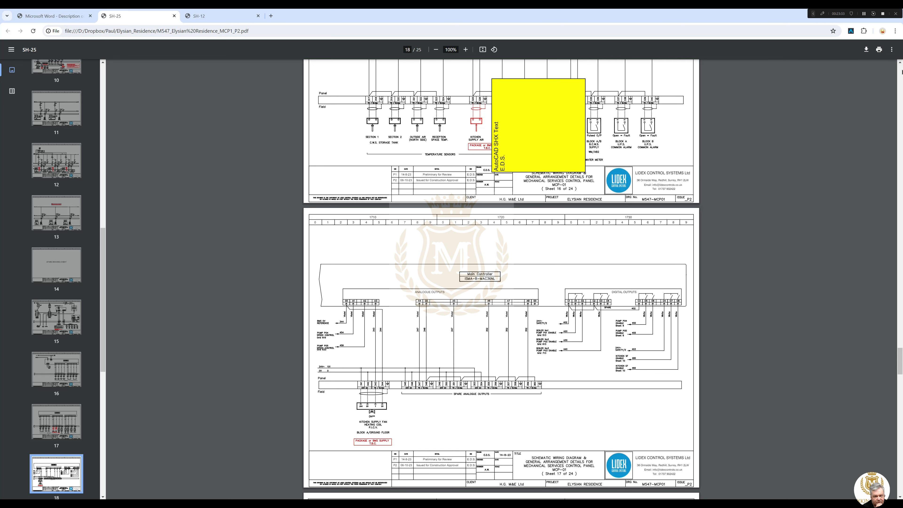
left_click(901, 63)
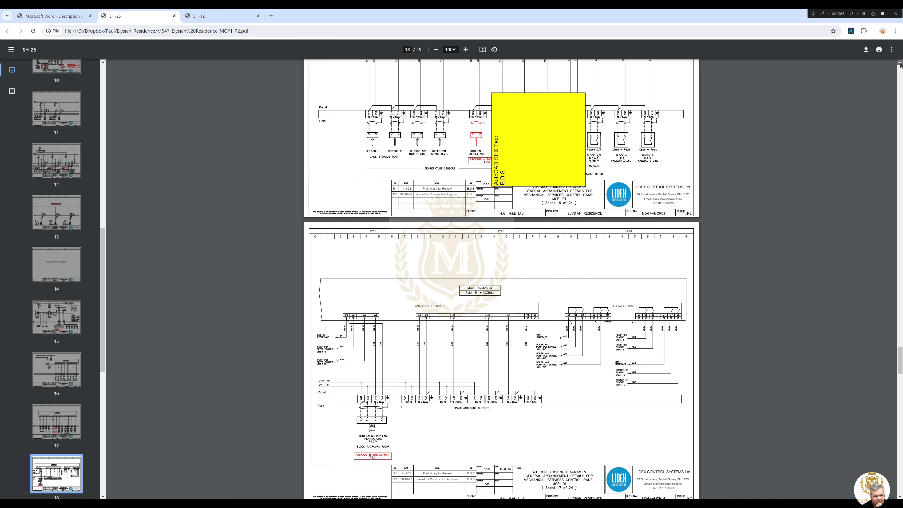
left_click(901, 64)
left_click(901, 63)
left_click(900, 63)
left_click(901, 63)
left_click(901, 63)
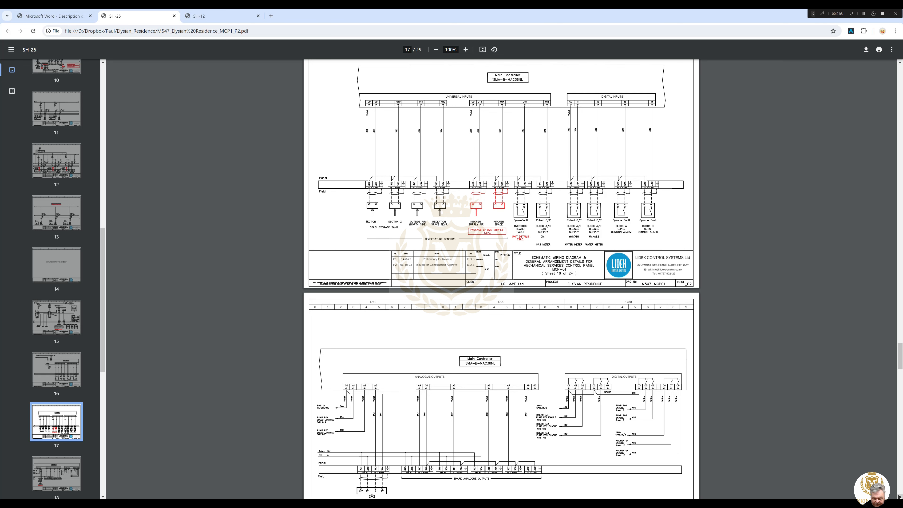
scroll(500, 280, "down", 3)
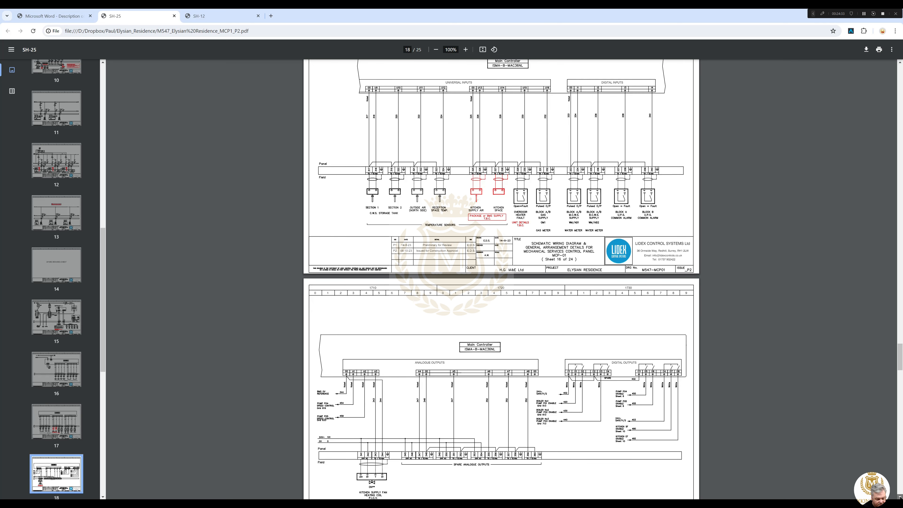
Examine the main controller's analogue outputs and the pump, boiler and kitchen fan enable outputs on sheet 17
scroll(500, 280, "down", 4)
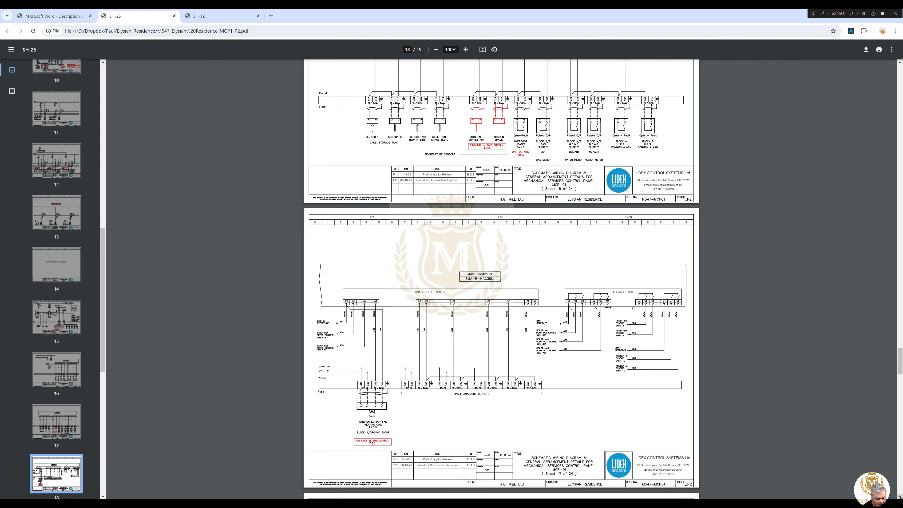
scroll(500, 279, "down", 1)
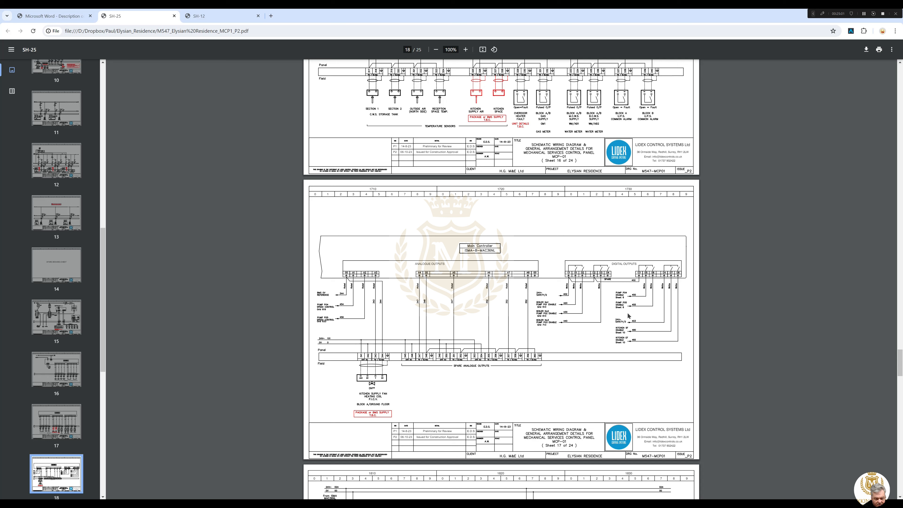
mouse_move(628, 310)
scroll(900, 494, "down", 10)
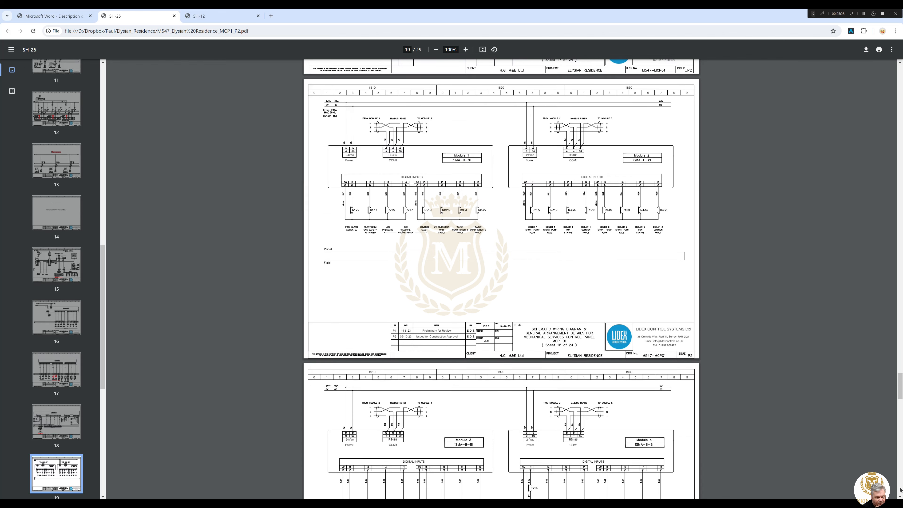
Examine the digital input, universal input and analogue output assignments of expansion modules 1 to 6 on sheets 18 to 20
scroll(901, 490, "down", 5)
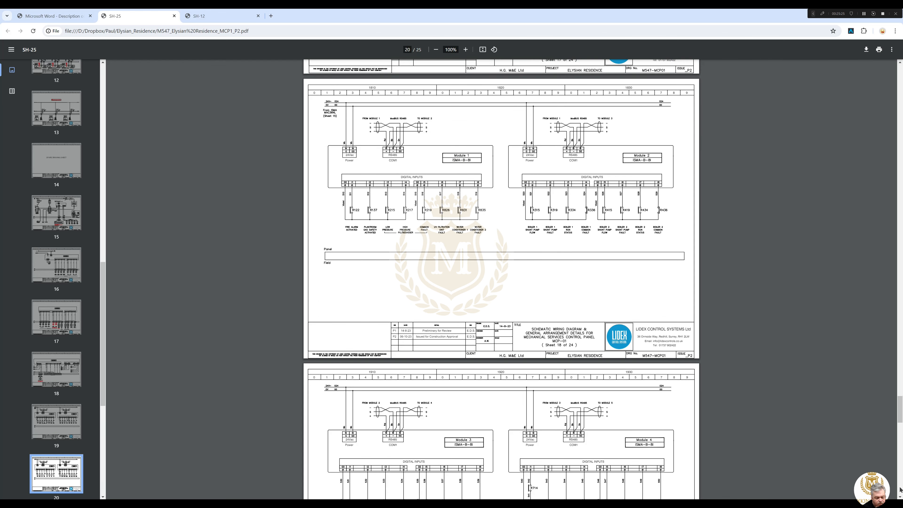
scroll(901, 490, "down", 5)
scroll(900, 490, "down", 10)
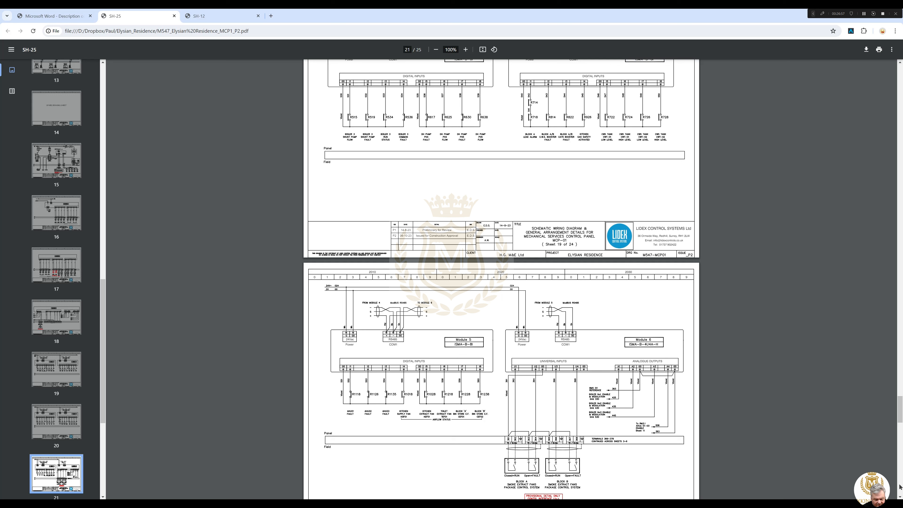
scroll(899, 486, "down", 10)
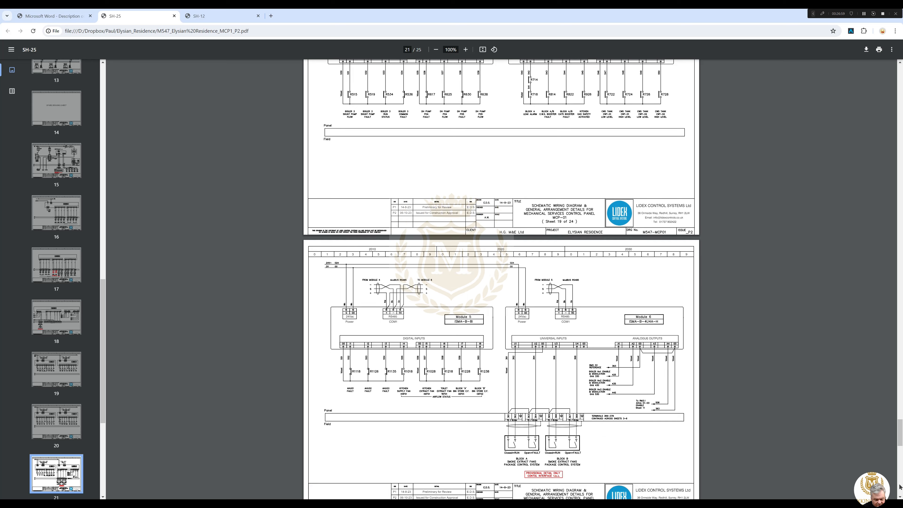
Examine the control panel's facia, internal and plan layouts on sheet 22
scroll(900, 487, "down", 3)
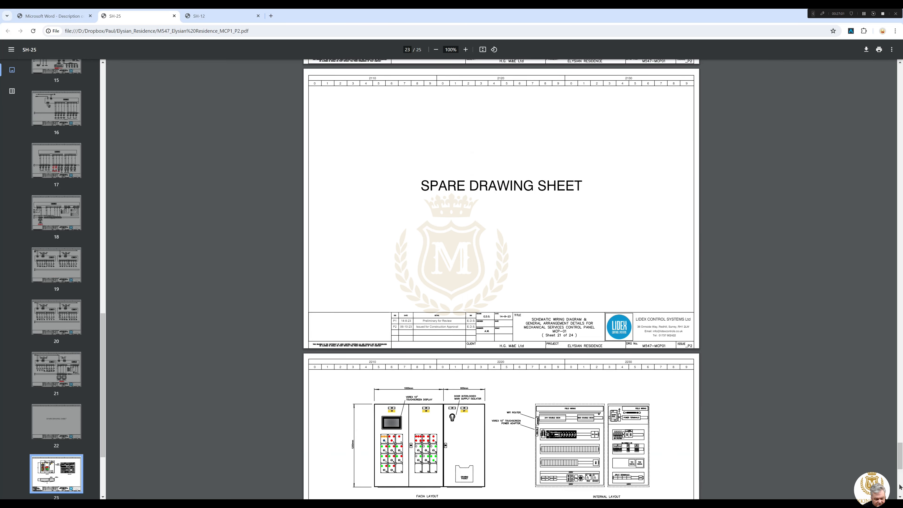
scroll(900, 486, "down", 8)
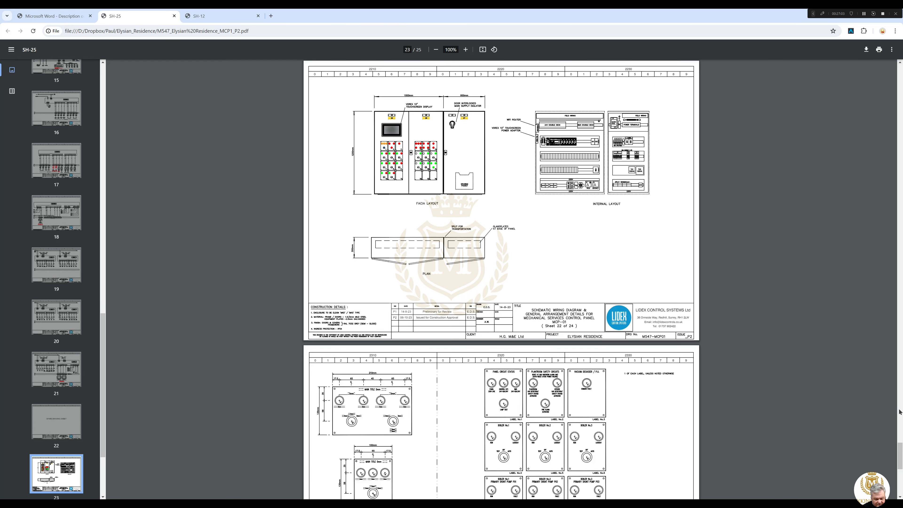
scroll(901, 402, "up", 3)
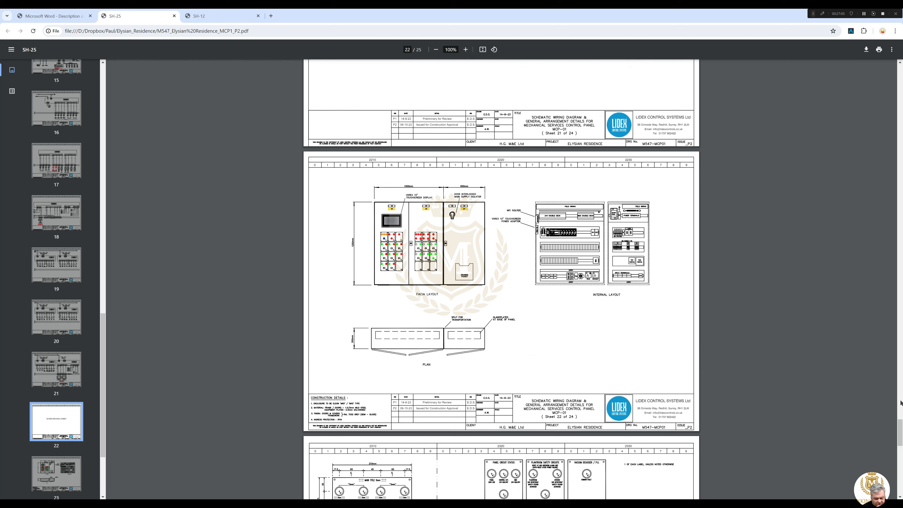
Go back to sheet 16 and circle the Block A/B gas supply meter and its universal input in green on a snip of it
scroll(900, 402, "up", 8)
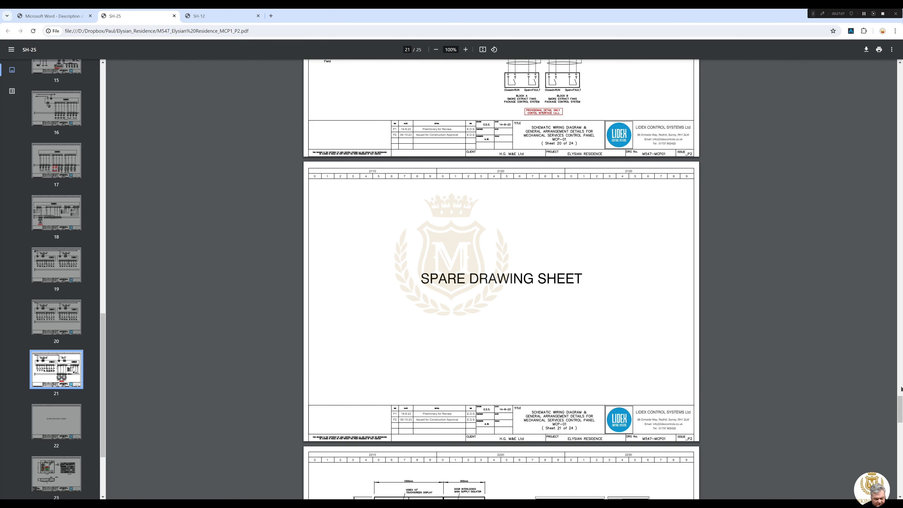
left_click(900, 377)
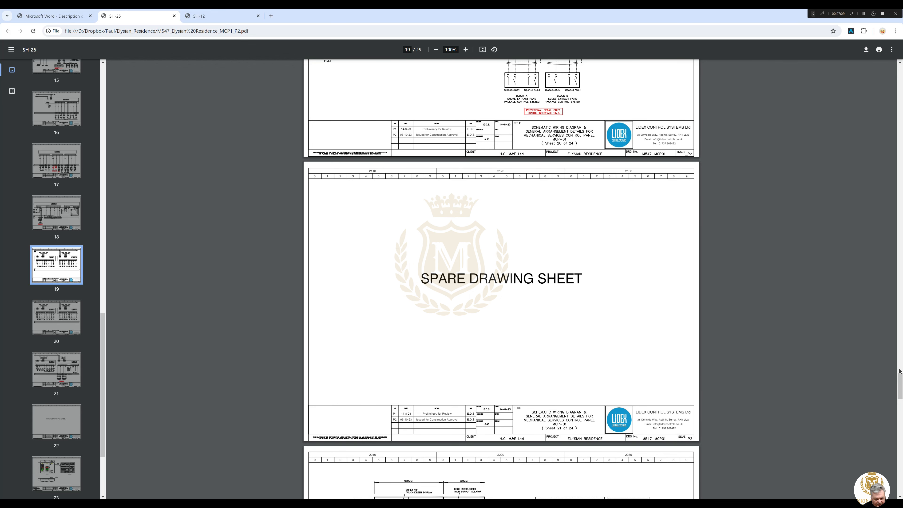
left_click(900, 347)
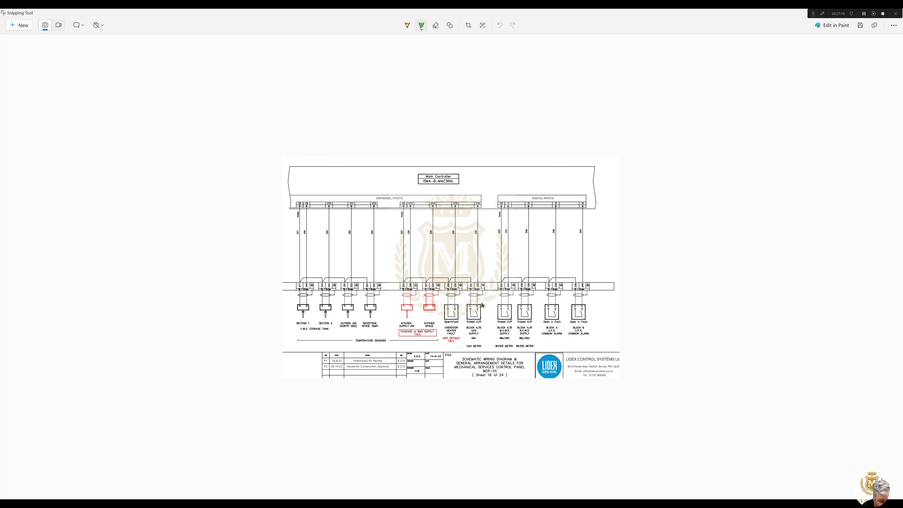
mouse_move(486, 302)
left_mouse_down()
mouse_move(460, 311)
mouse_move(469, 350)
mouse_move(488, 351)
mouse_move(486, 298)
left_mouse_up()
mouse_move(485, 198)
left_mouse_down()
mouse_move(469, 200)
mouse_move(469, 213)
mouse_move(480, 198)
left_mouse_up()
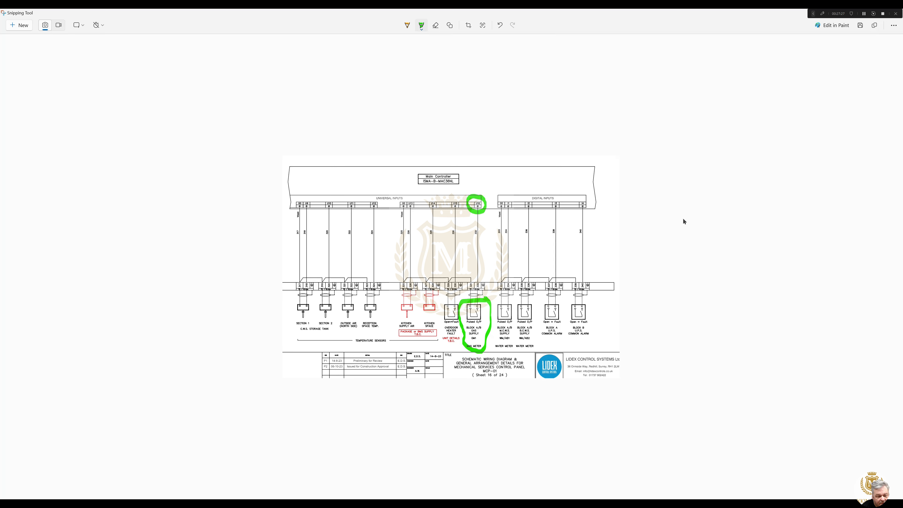
left_click(864, 13)
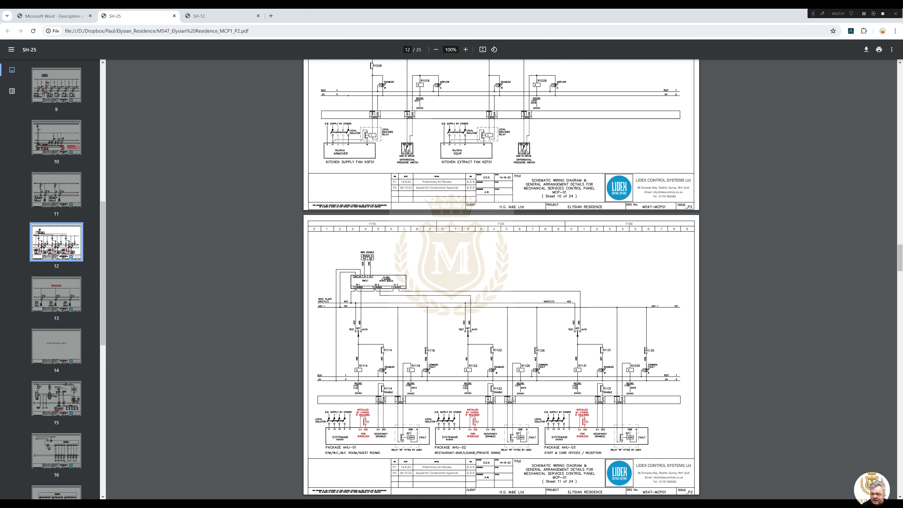
Enlarge the sheet 20 snip and examine the circled module 6 analogue output feeding the relay module on sheet 11
left_click_drag(902, 54, 425, 120)
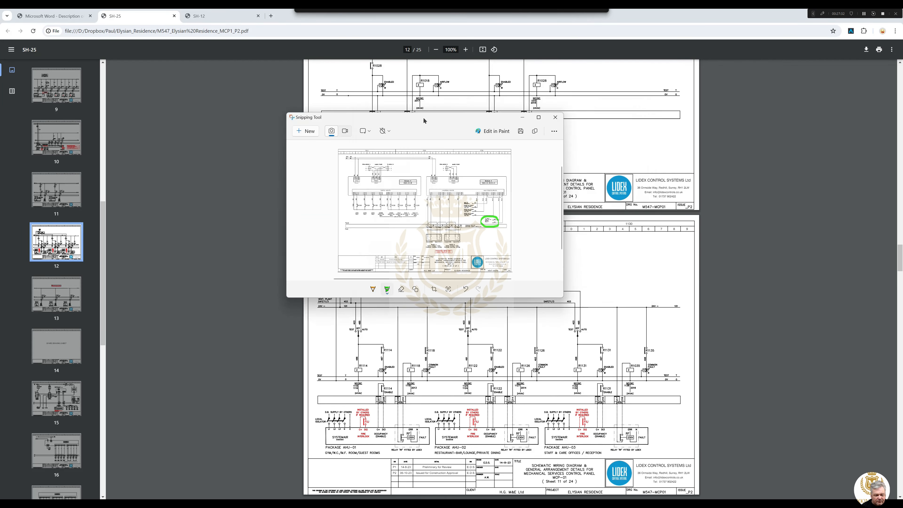
left_click(537, 117)
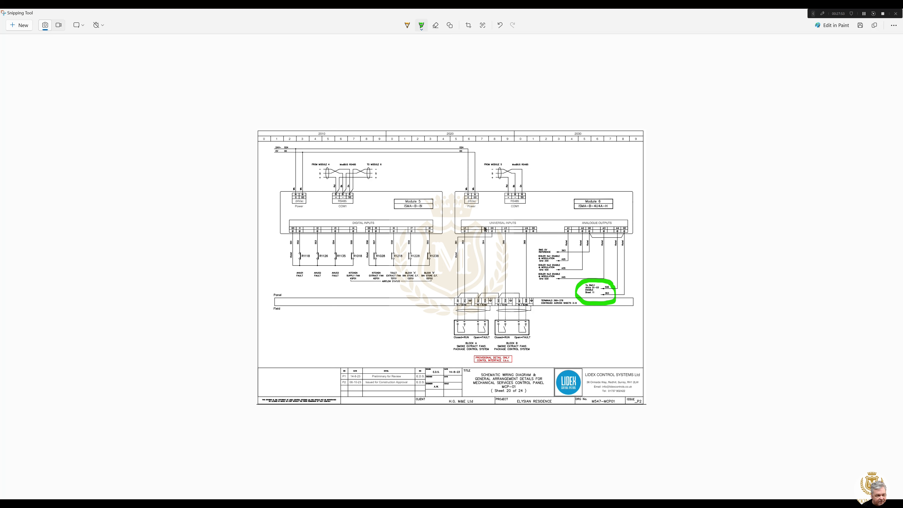
left_click_drag(341, 17, 902, 113)
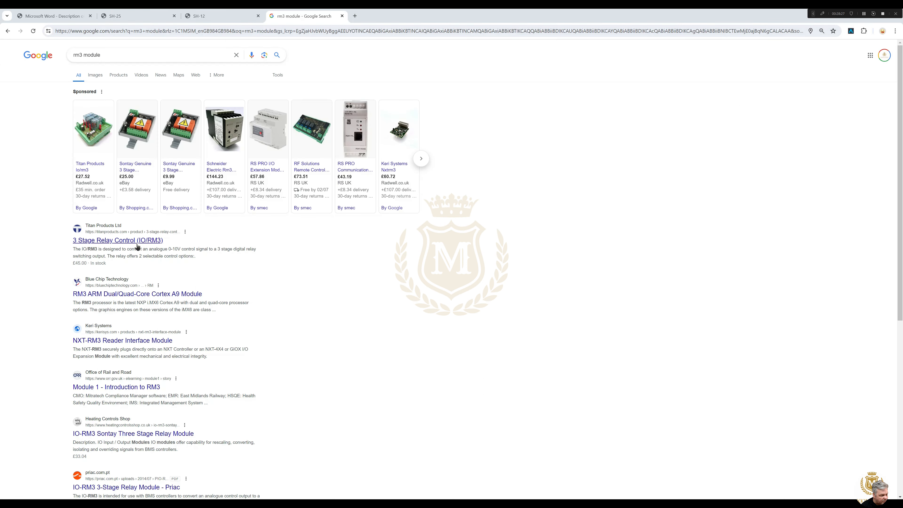
Open Titan Products' 3 Stage Relay Control (IO/RM3) page from the search results and accept its cookies
left_click(113, 243)
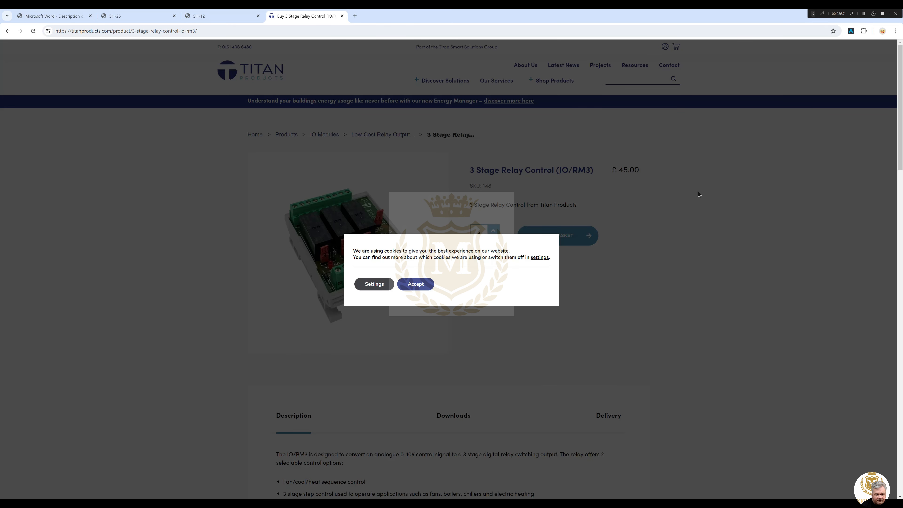
left_click(427, 286)
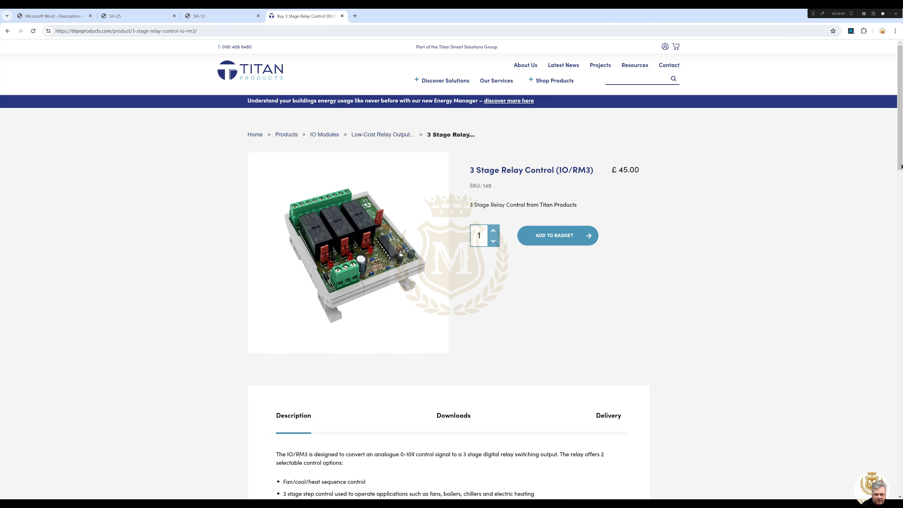
mouse_move(900, 163)
left_mouse_down()
mouse_move(900, 443)
mouse_move(900, 163)
left_mouse_up()
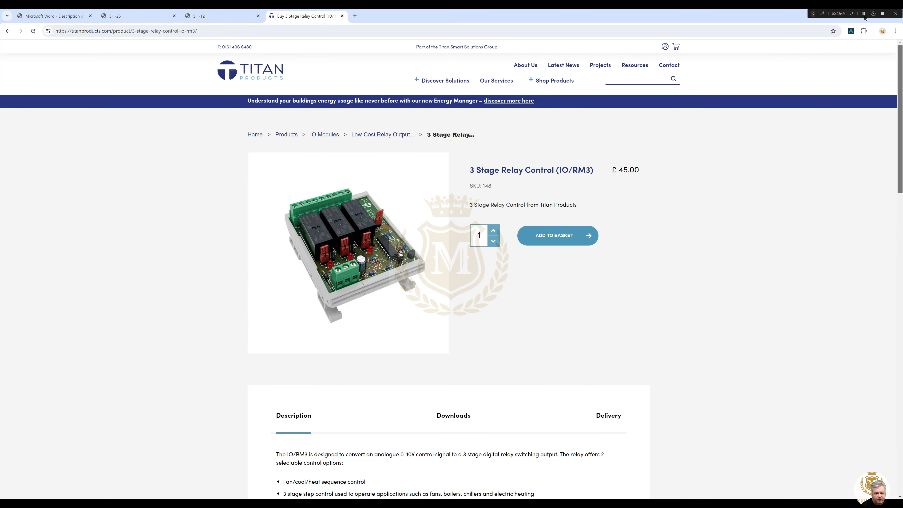
left_click(864, 14)
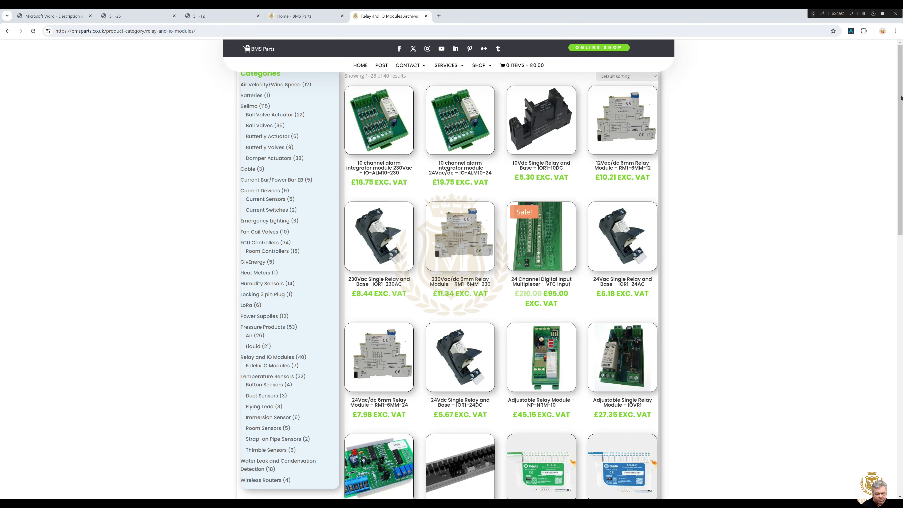
Find the Three Stage Relay Module – IOR3 on page 2 of BMS Parts' Relay and IO Modules and open its product page
left_click_drag(901, 99, 900, 324)
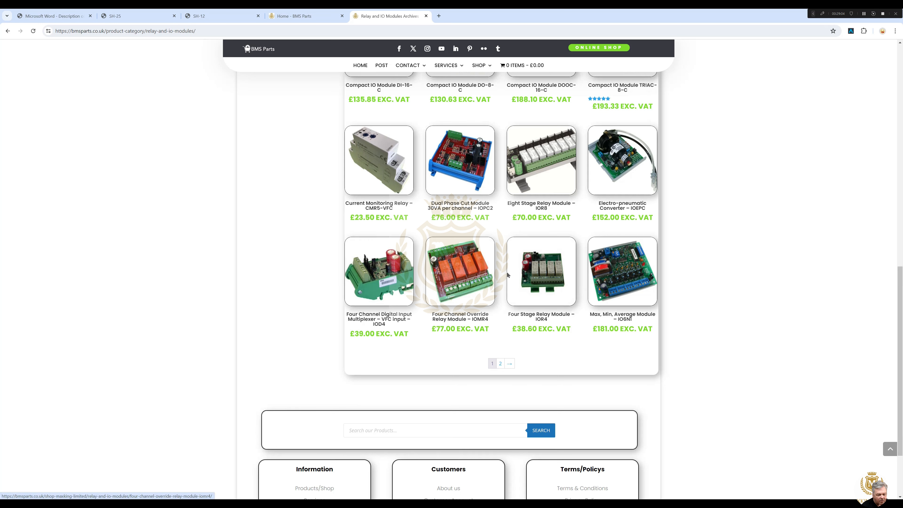
left_click(500, 363)
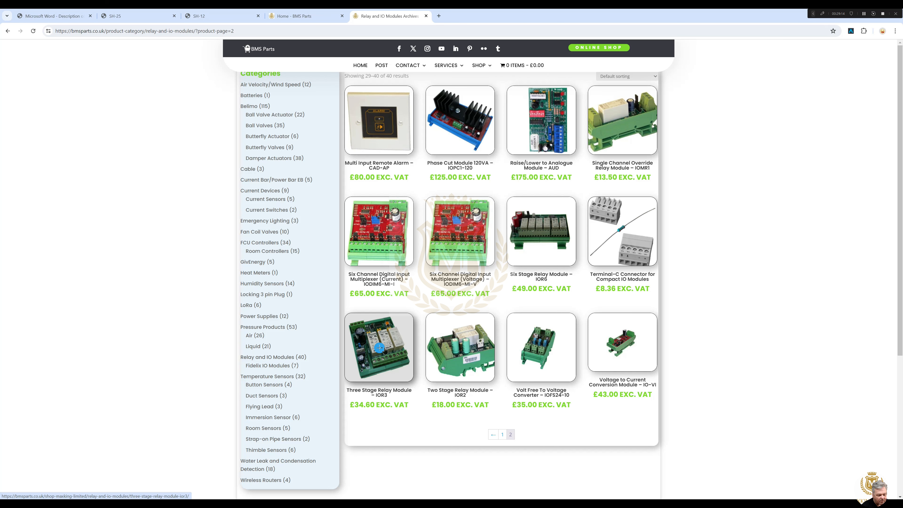
left_click(392, 358)
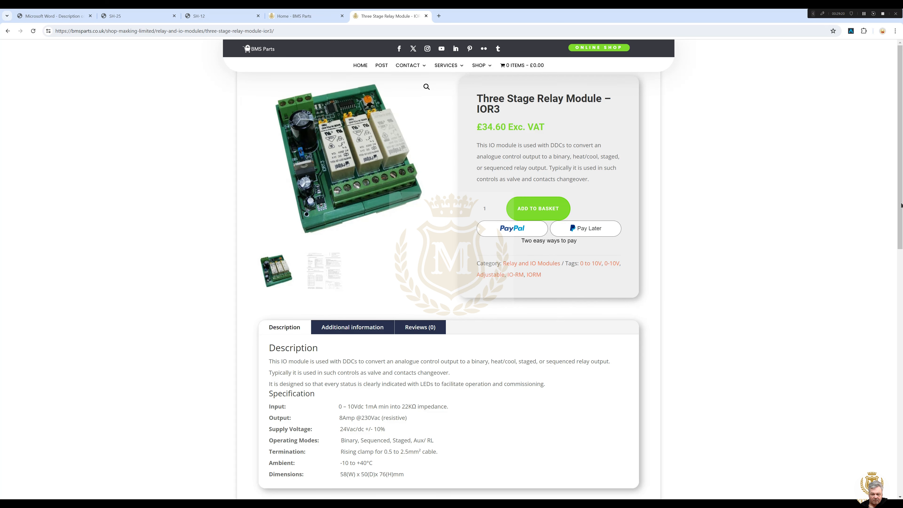
Read the IOR3 relay module's description and specification, and show its datasheet image with the switching sequences
scroll(901, 205, "down", 5)
scroll(452, 284, "down", 11)
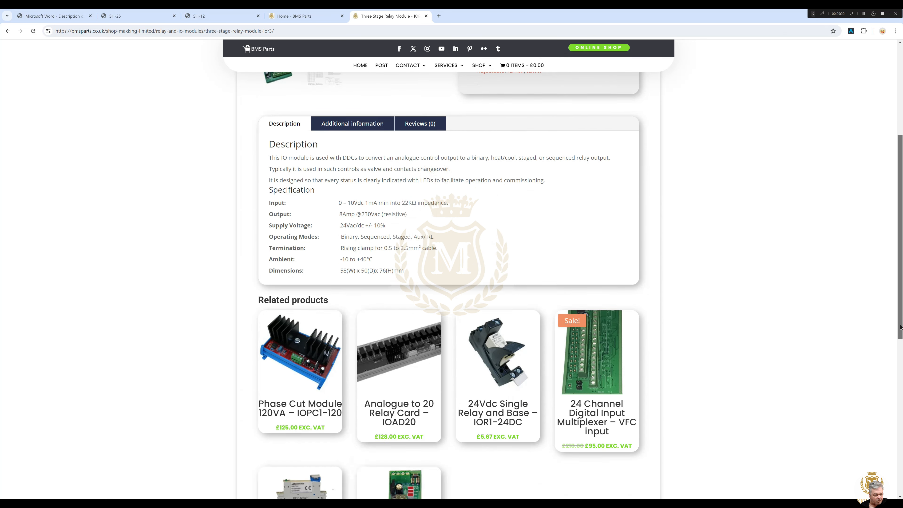
scroll(452, 284, "up", 13)
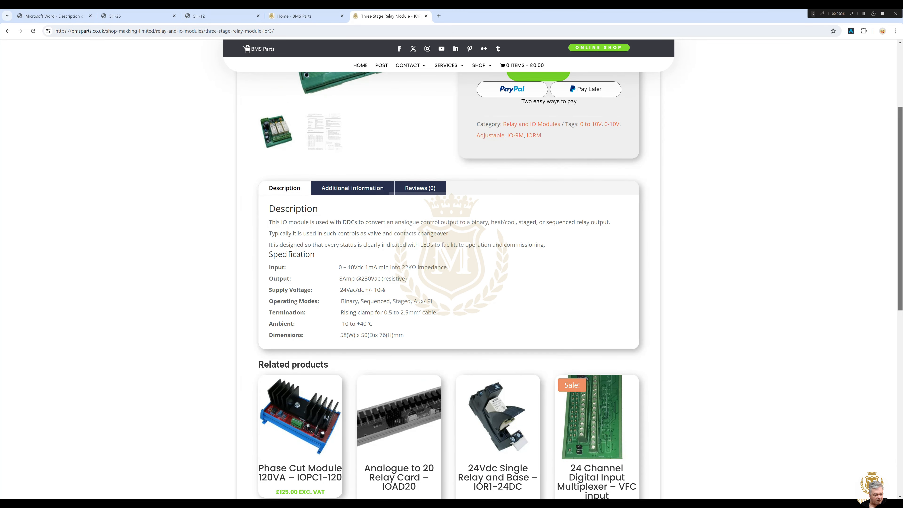
scroll(452, 285, "up", 1)
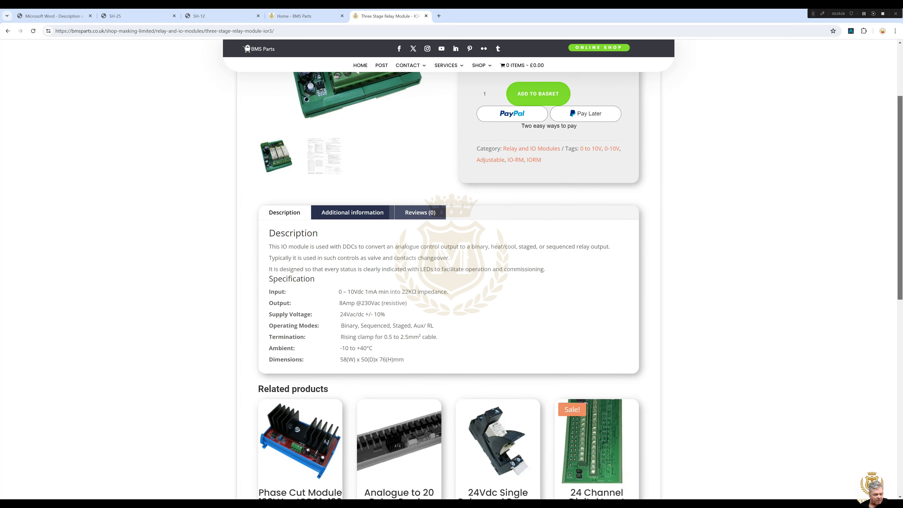
scroll(323, 179, "up", 1)
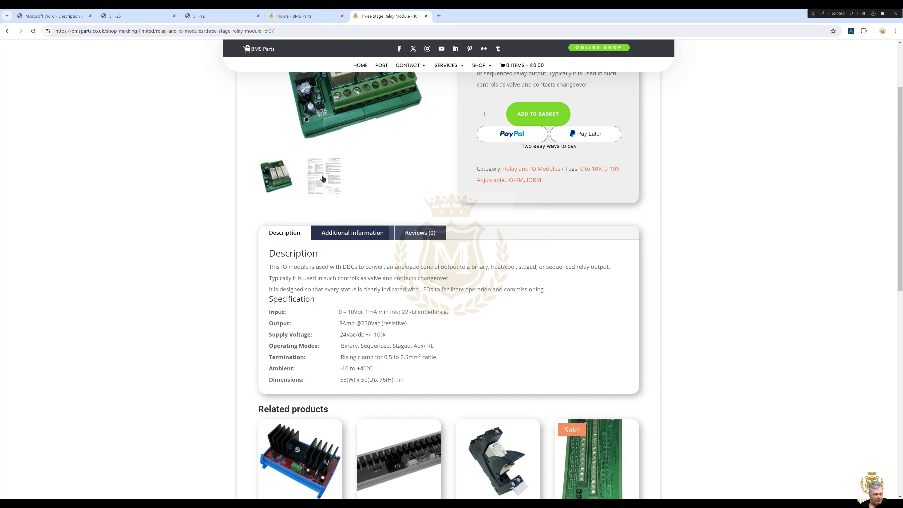
left_click(323, 178)
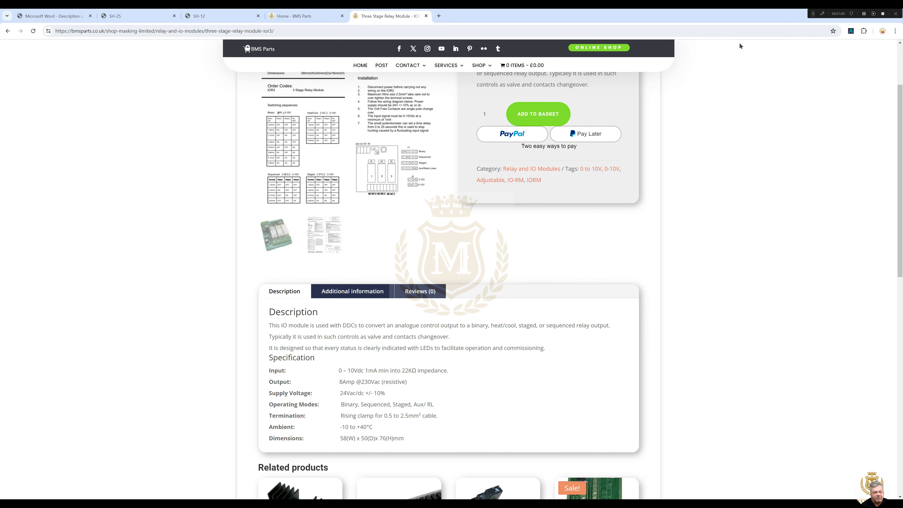
Close both BMS Parts pages and switch from the MCP1 drawings to the MCP2 panel drawings
left_click(426, 16)
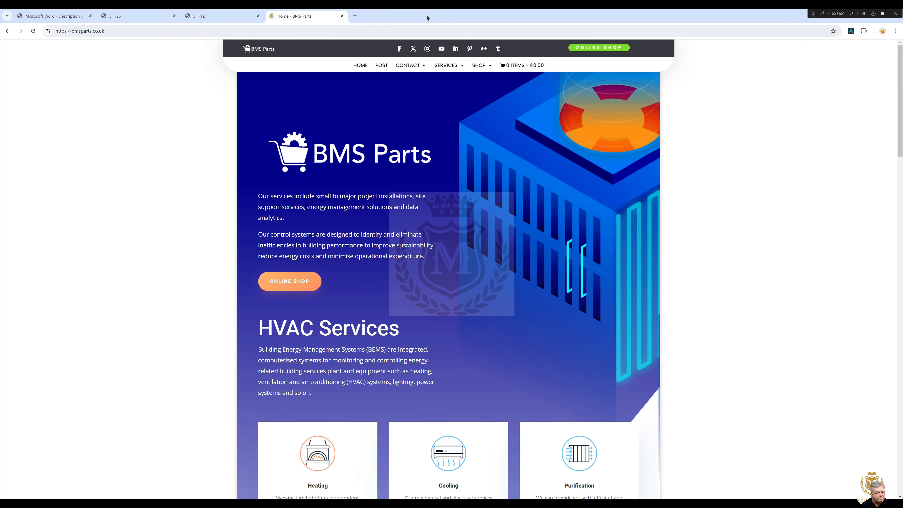
left_click(342, 16)
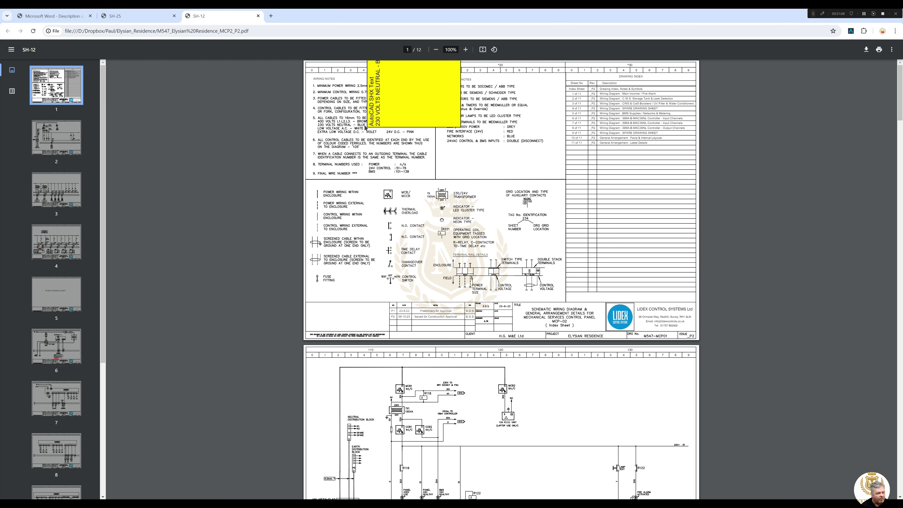
left_click(141, 16)
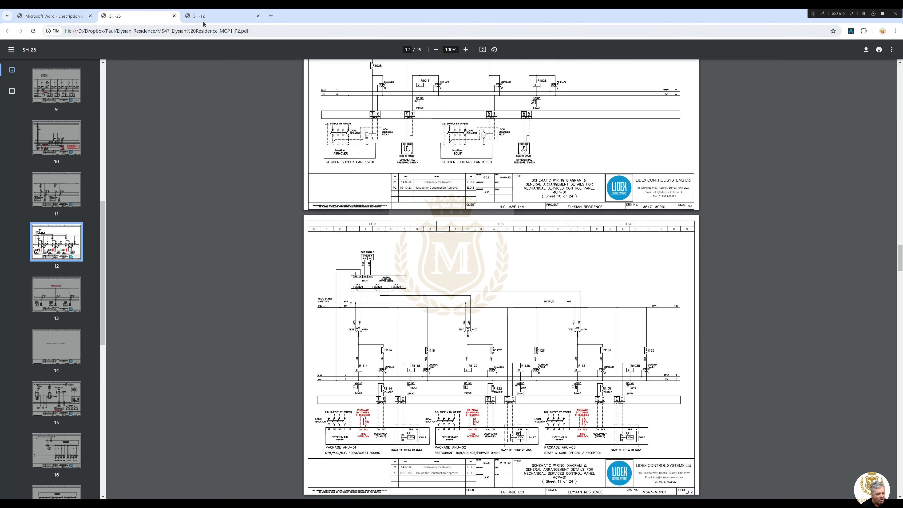
left_click(216, 21)
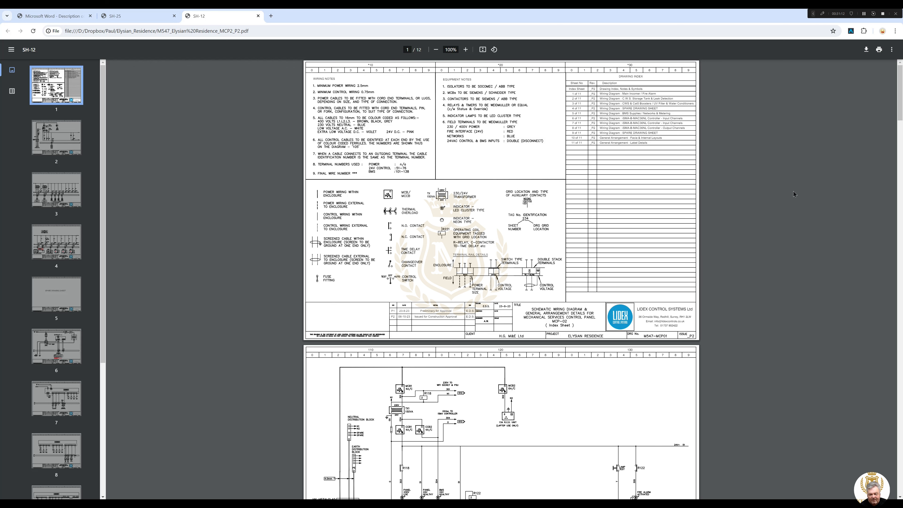
Examine MCP2's leak detection and tank level switches on sheet 2 and the boosters and water treatment on sheet 3
left_click_drag(899, 119, 902, 191)
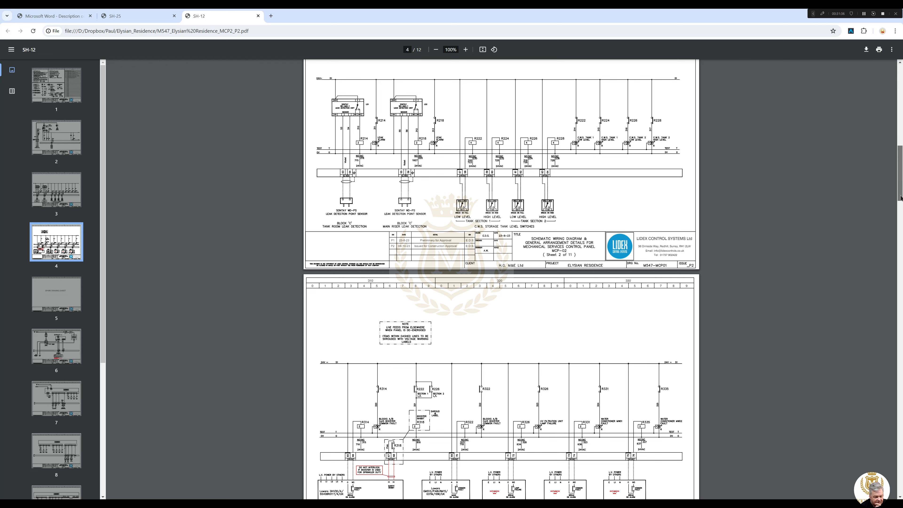
scroll(898, 213, "down", 3)
scroll(901, 216, "down", 1)
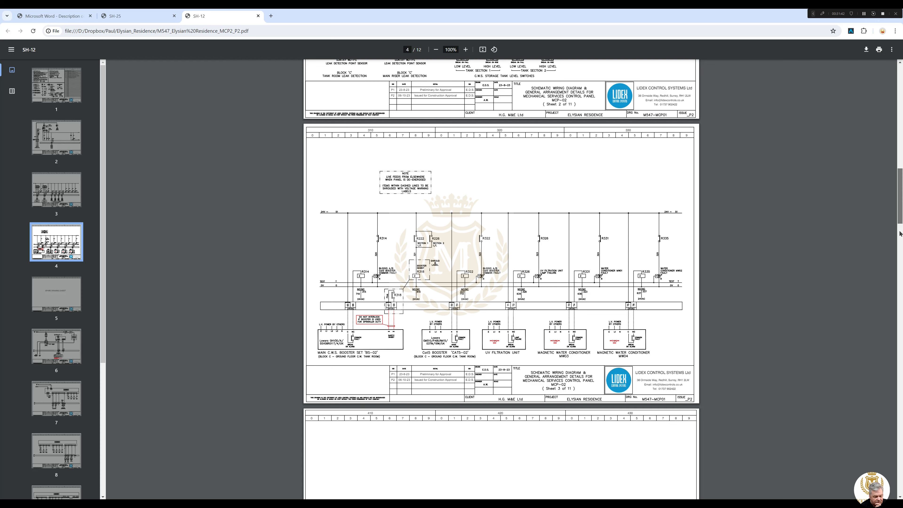
Examine MCP2's main controller universal and digital inputs on sheets 6 and 7 and its outputs on sheet 8
scroll(901, 217, "down", 4)
scroll(900, 284, "down", 7)
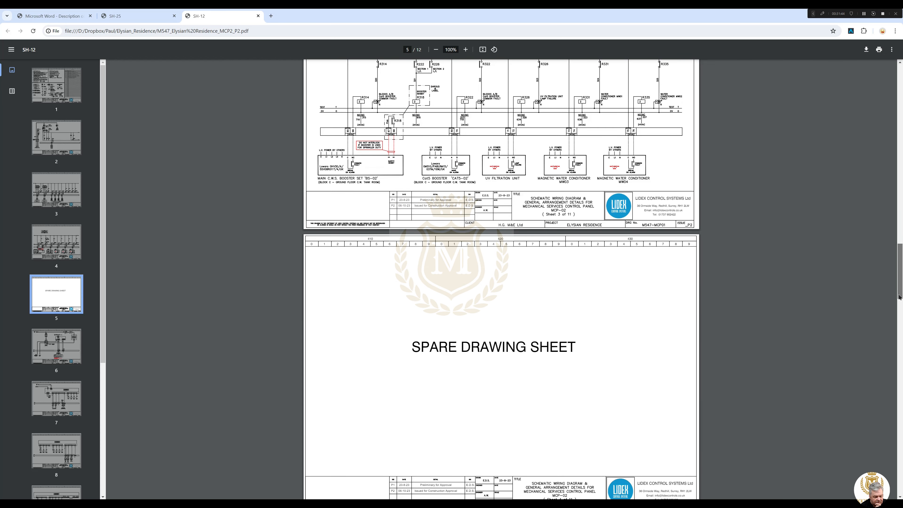
left_click_drag(900, 301, 900, 316)
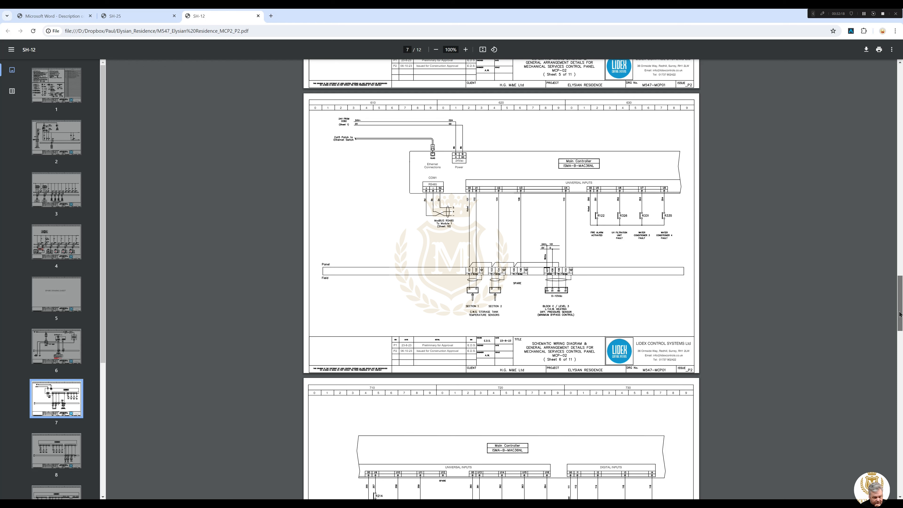
left_click_drag(900, 315, 902, 349)
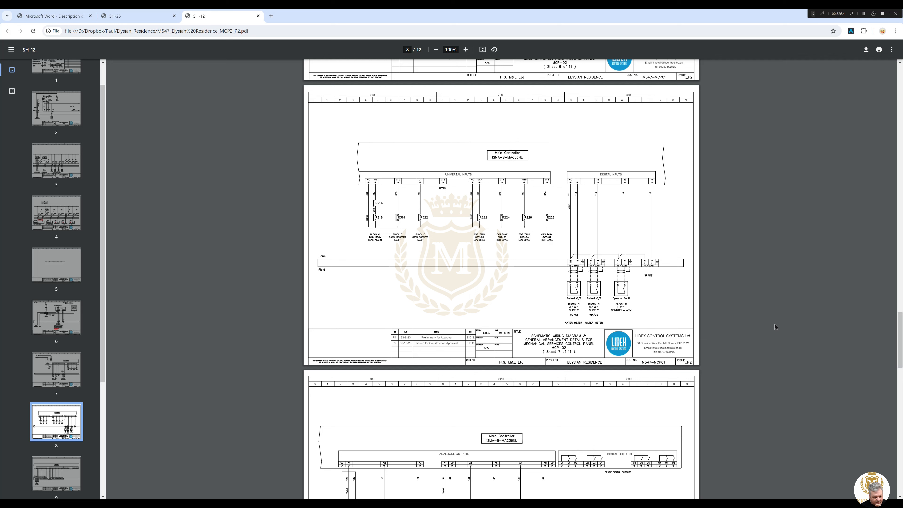
mouse_move(548, 243)
mouse_move(380, 241)
scroll(900, 497, "down", 6)
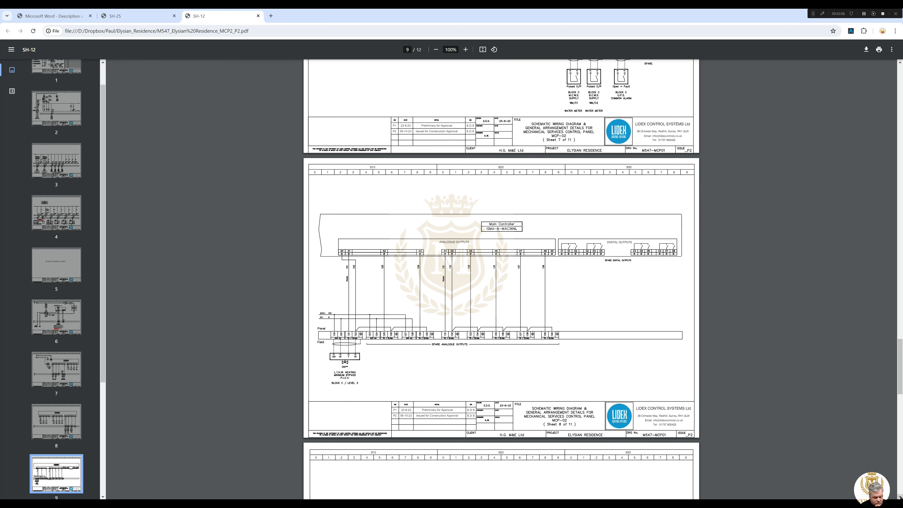
scroll(501, 280, "down", 5)
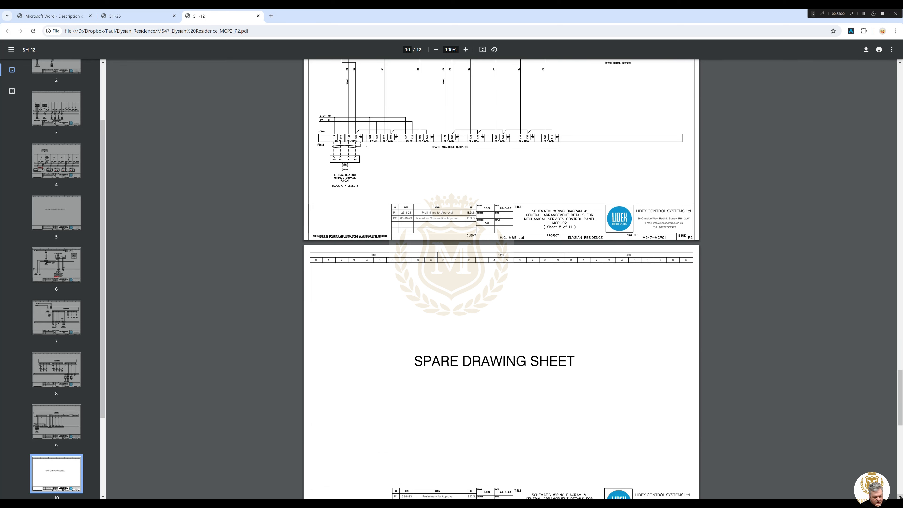
Look over MCP2's remaining sheets and go back to sheet 5 to examine the Ethernet switch, touchscreen and electrical metering network
left_click(901, 496)
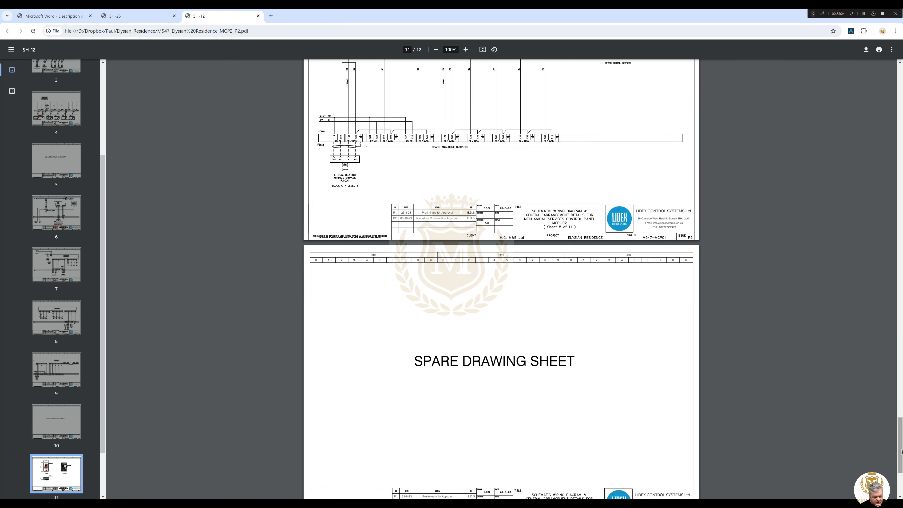
mouse_move(899, 461)
left_mouse_down()
mouse_move(899, 480)
mouse_move(899, 318)
left_mouse_up()
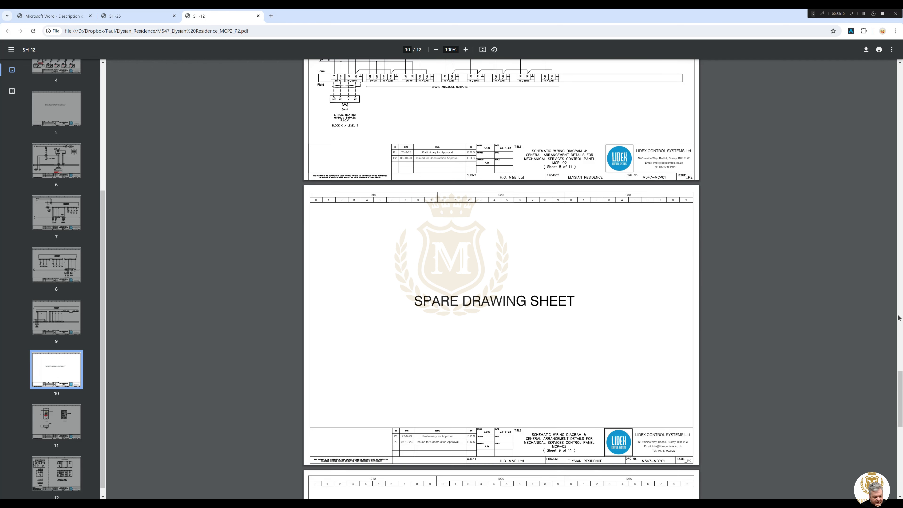
left_click(899, 317)
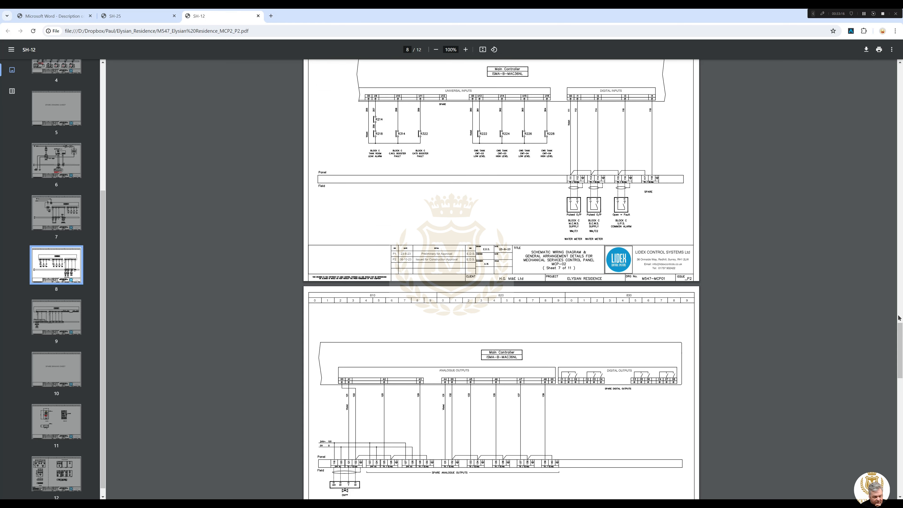
left_click(902, 485)
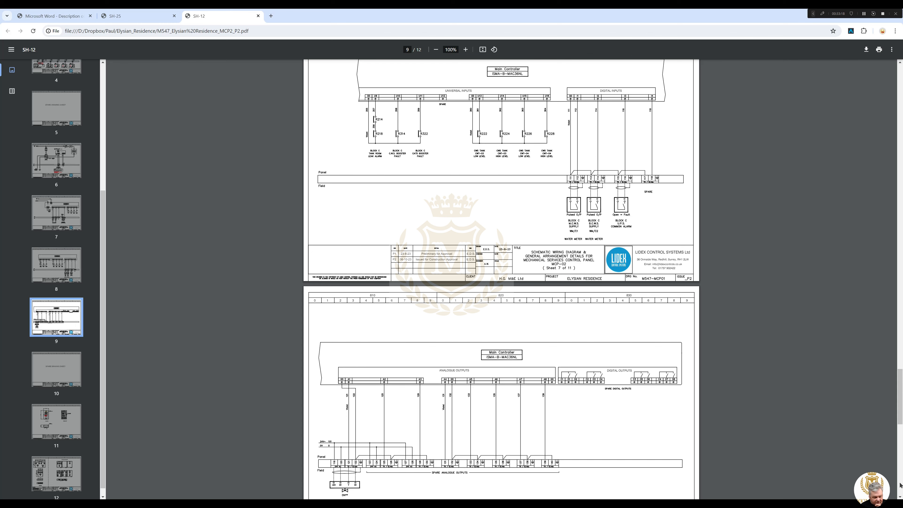
left_click(901, 485)
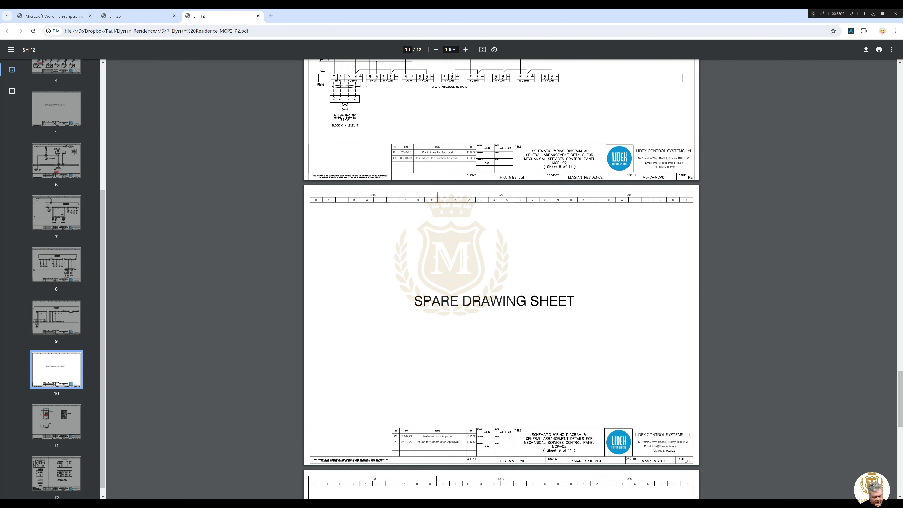
left_click(901, 231)
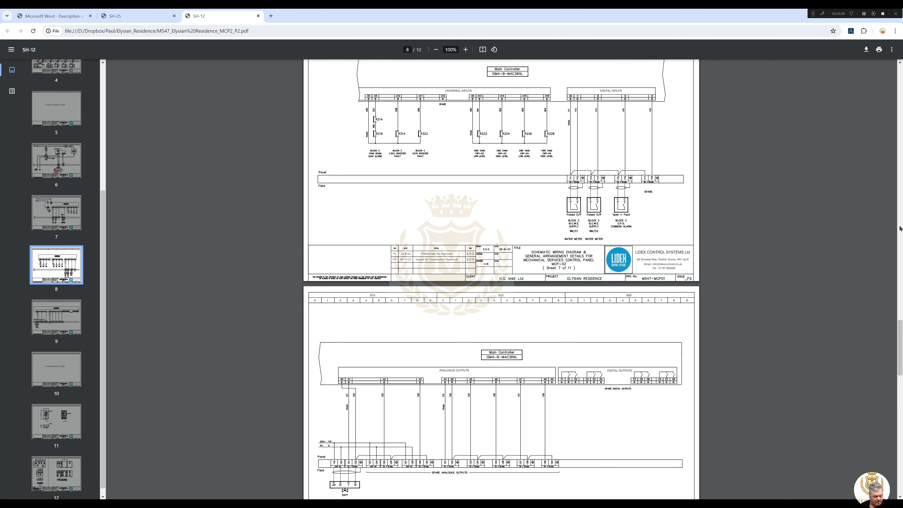
left_click(900, 228)
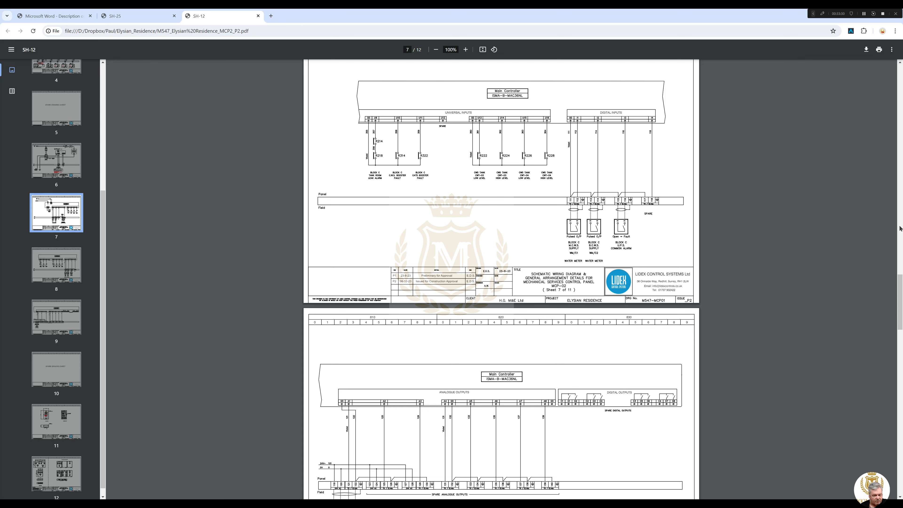
left_click(901, 228)
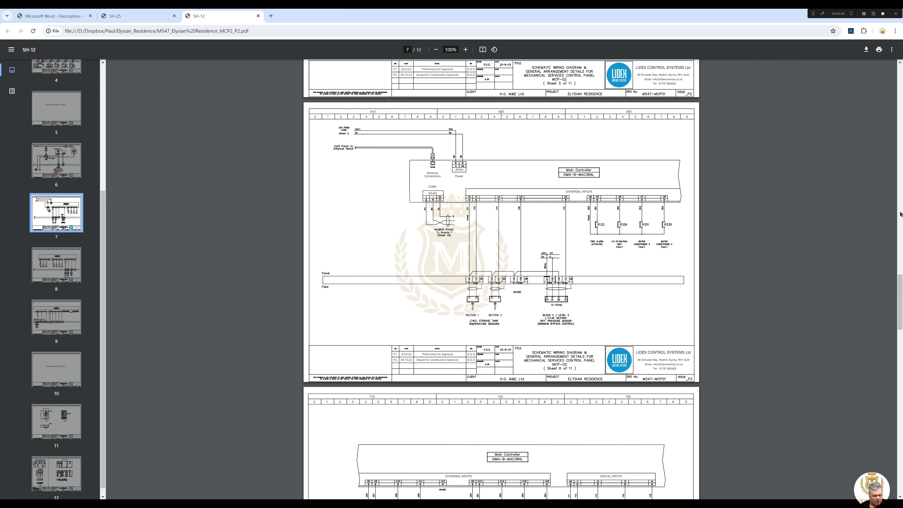
left_click(900, 214)
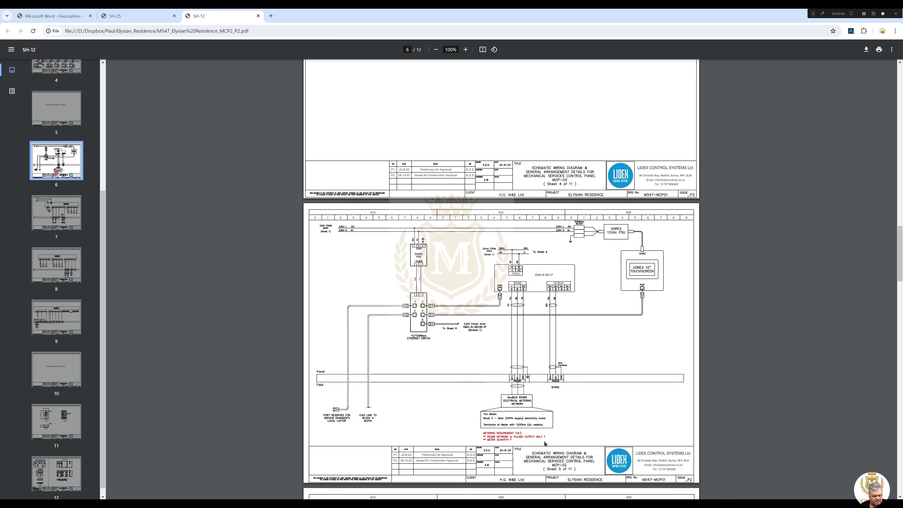
mouse_move(643, 271)
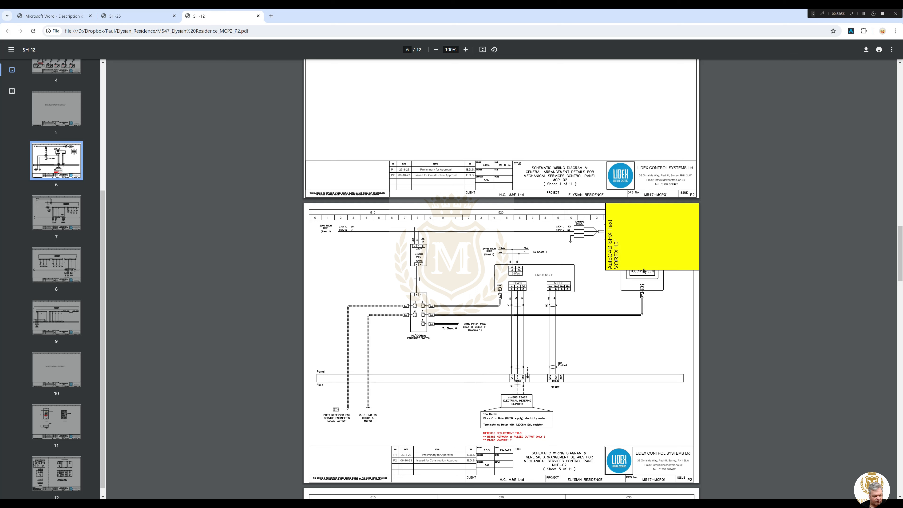
mouse_move(419, 341)
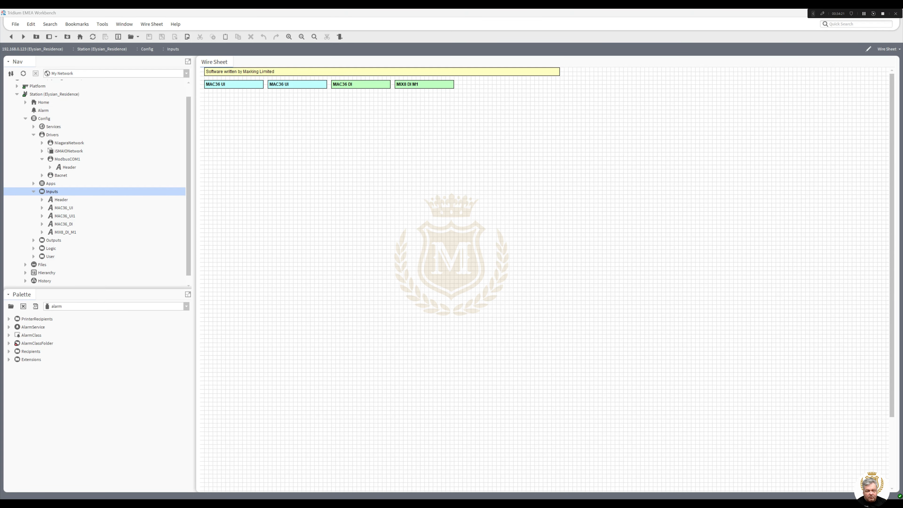
Check digital input modules 1 and 2 on sheet 18 of the MCP1 drawings in Chrome, and return to Workbench's Inputs wire sheet
left_click_drag(902, 68, 448, 105)
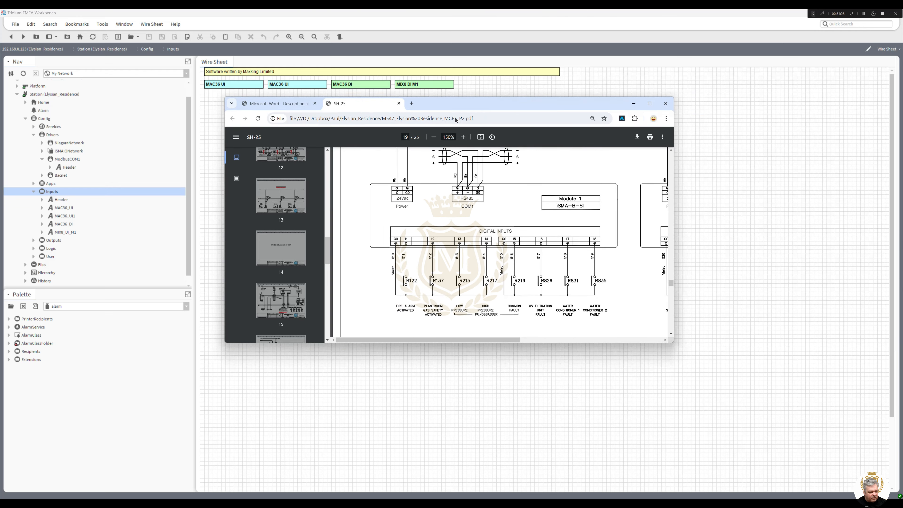
left_click(651, 105)
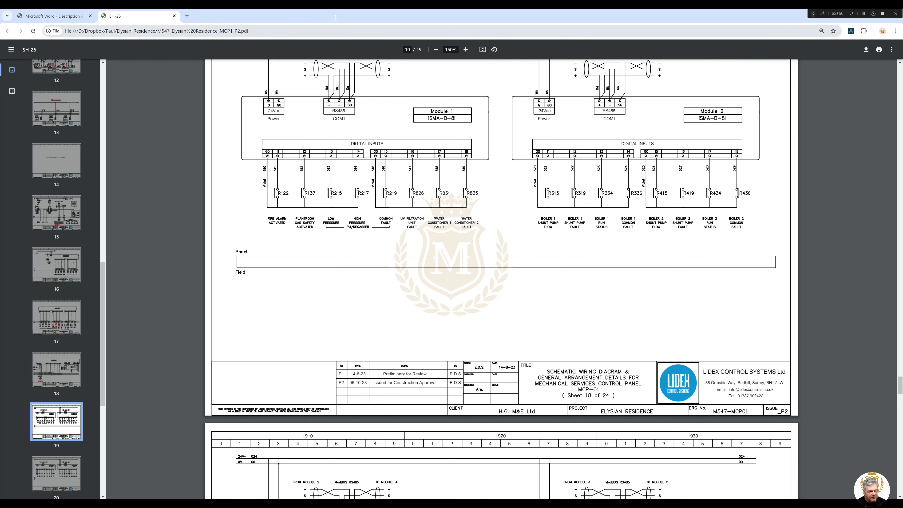
left_click_drag(305, 18, 902, 44)
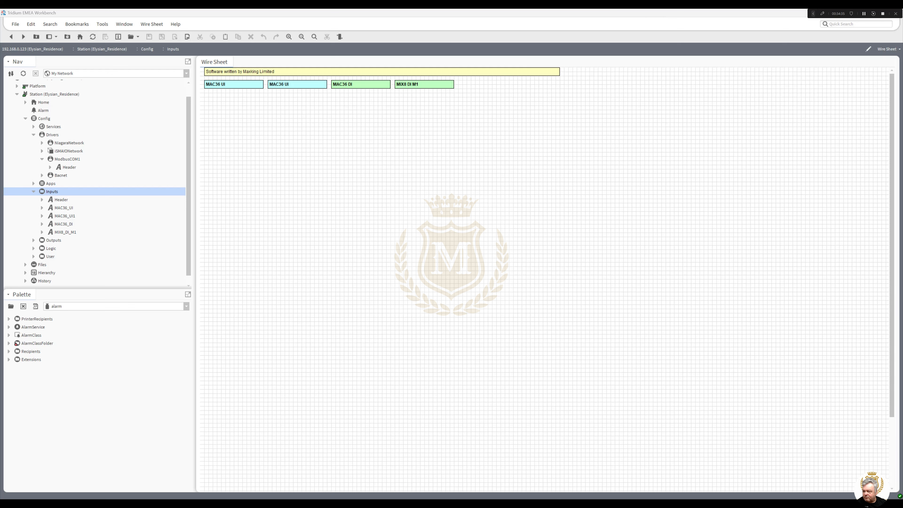
Duplicate the MIX8 DI M1 text block as MIX8_DI_M2 and place the copy beside it in the header row
left_click(415, 93)
right_click(415, 93)
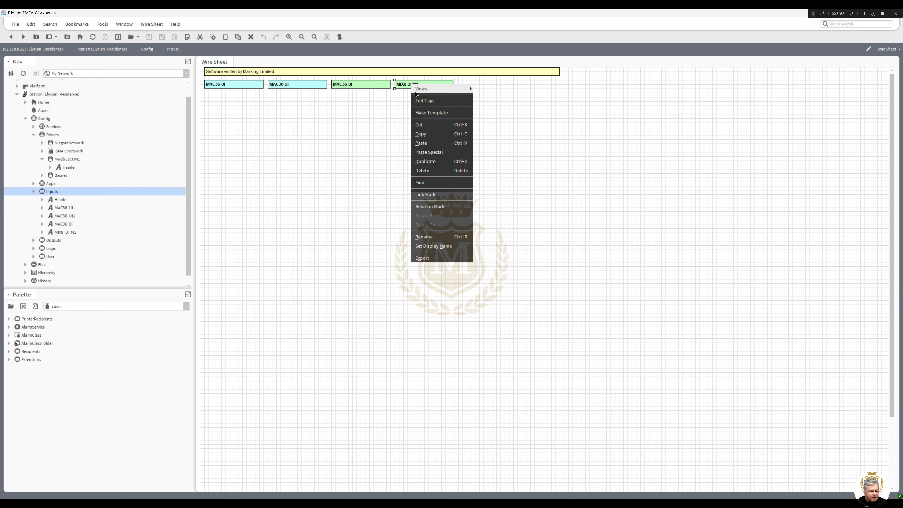
left_click(425, 161)
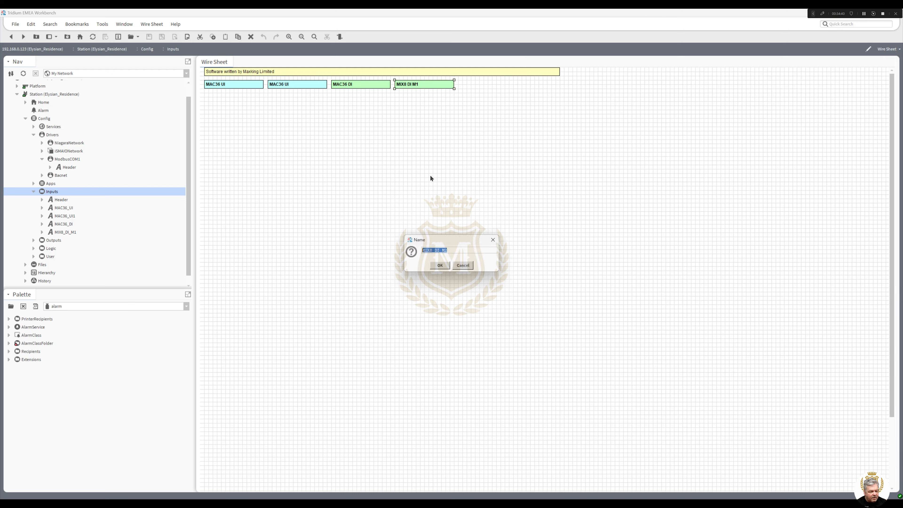
left_click(440, 266)
left_click_drag(423, 90, 480, 84)
Set the MIX8_DI_M2 block's text to MIX8 DI M2, save it, and return to the Inputs wire sheet
double_click(481, 85)
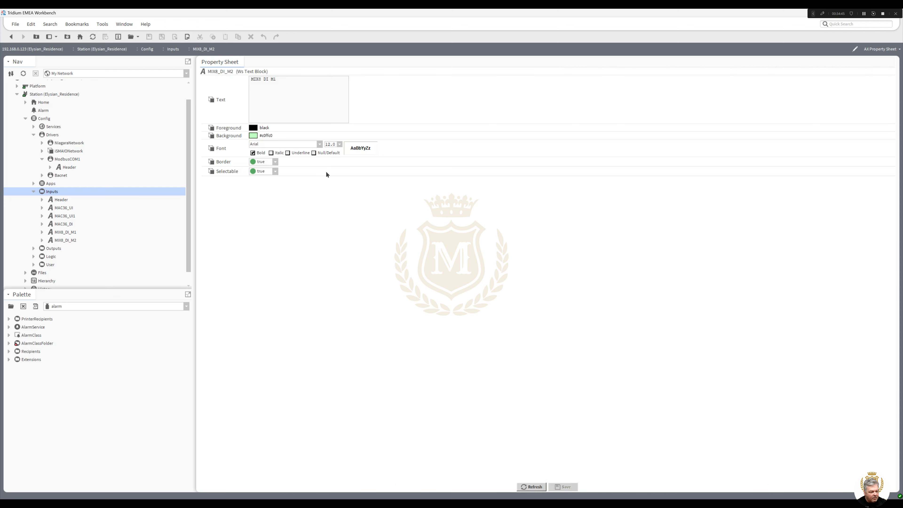
left_click_drag(272, 79, 277, 79)
type("2")
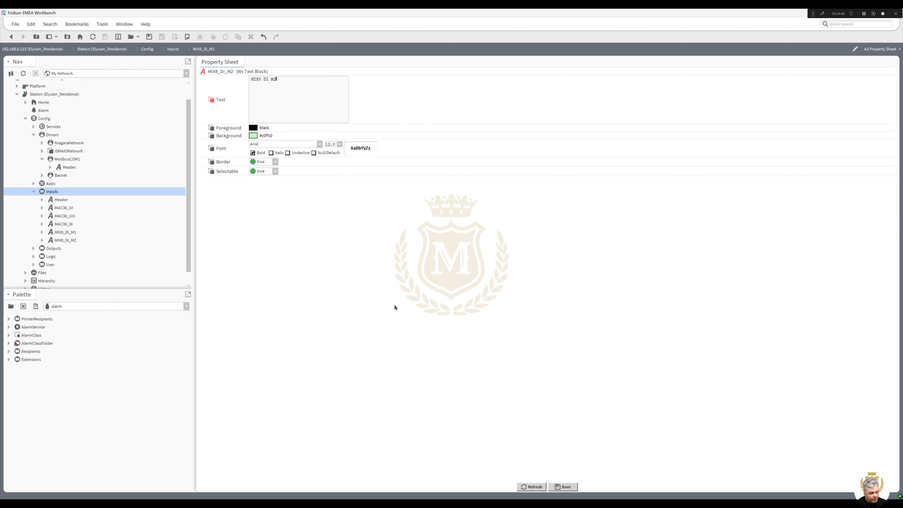
left_click(566, 491)
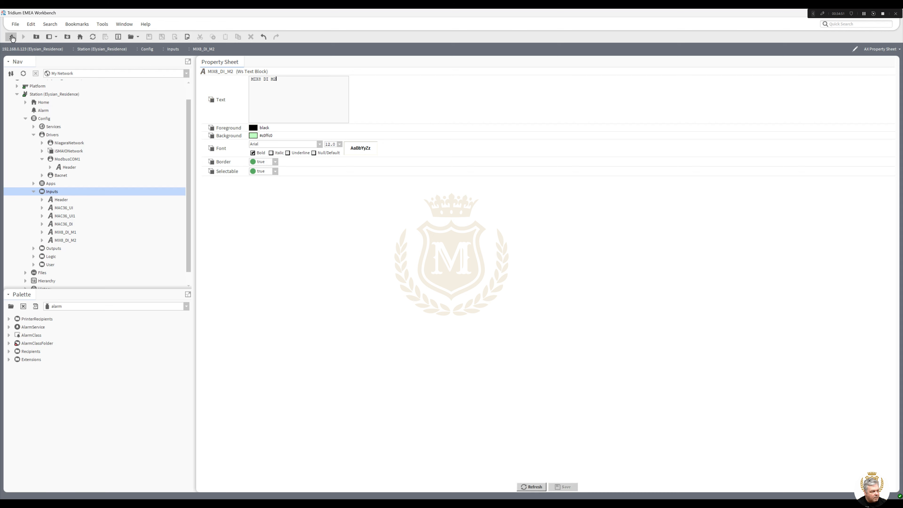
left_click(12, 37)
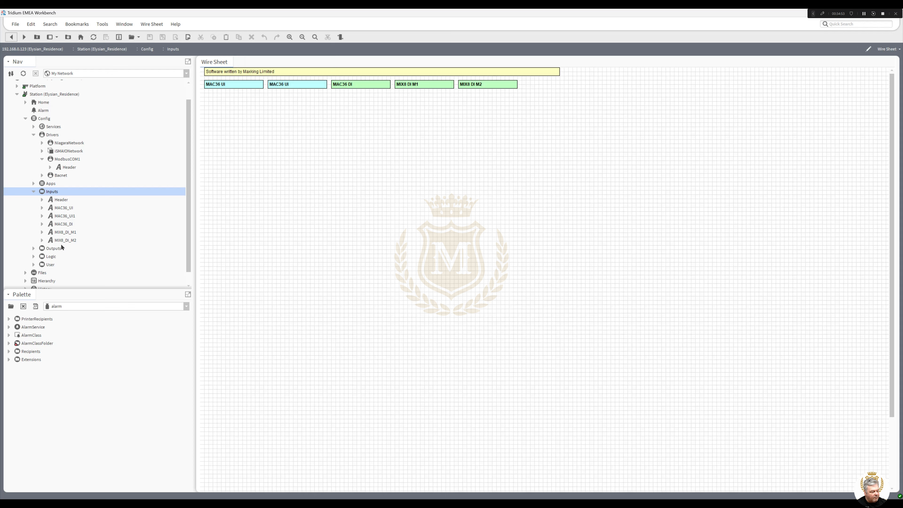
Duplicate the MIX8 DI M2 text block as MIX8_DI_M3 and place the copy beside it in the header row
right_click(482, 86)
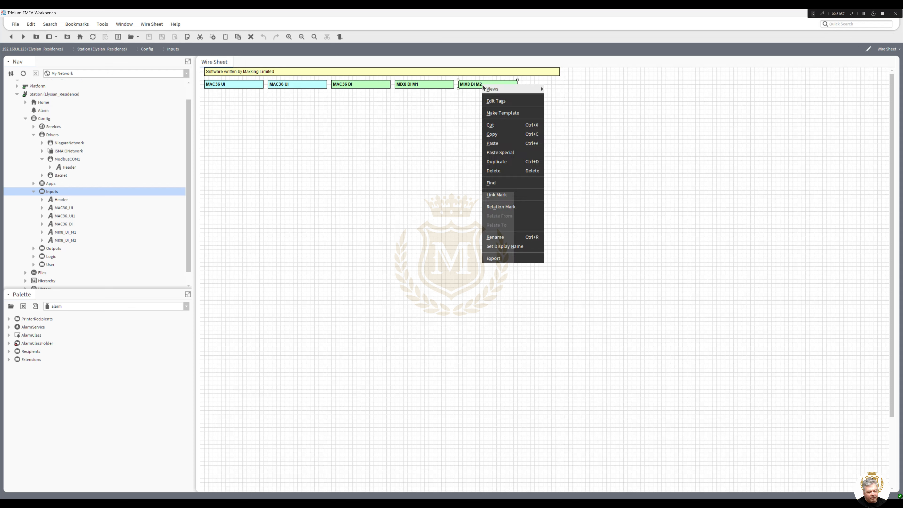
left_click(498, 161)
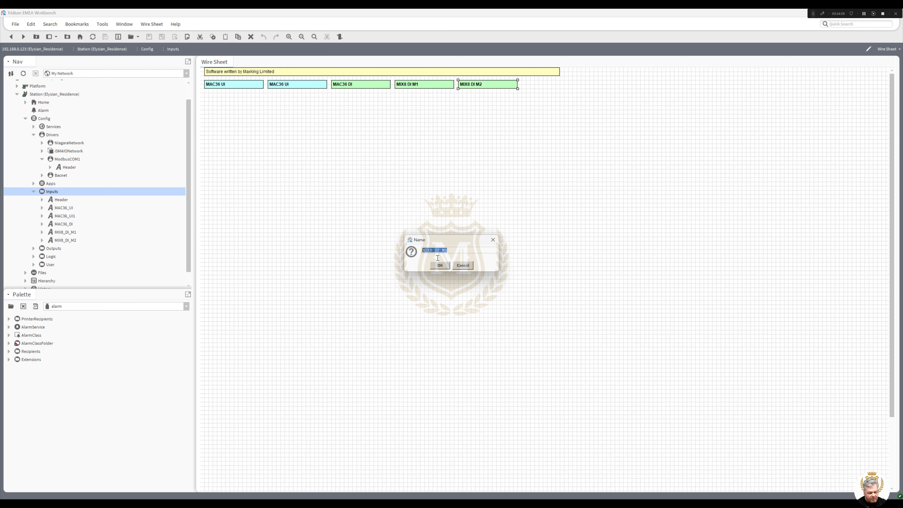
left_click(440, 265)
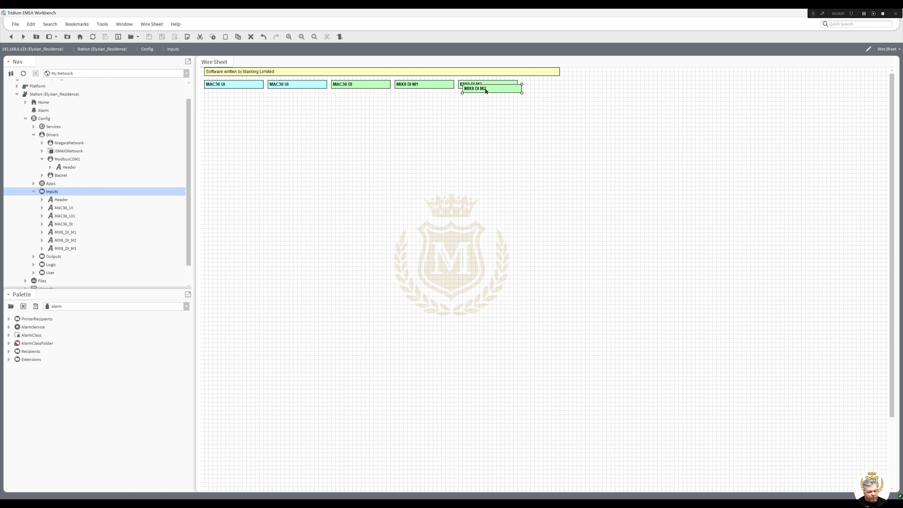
left_click_drag(487, 90, 547, 86)
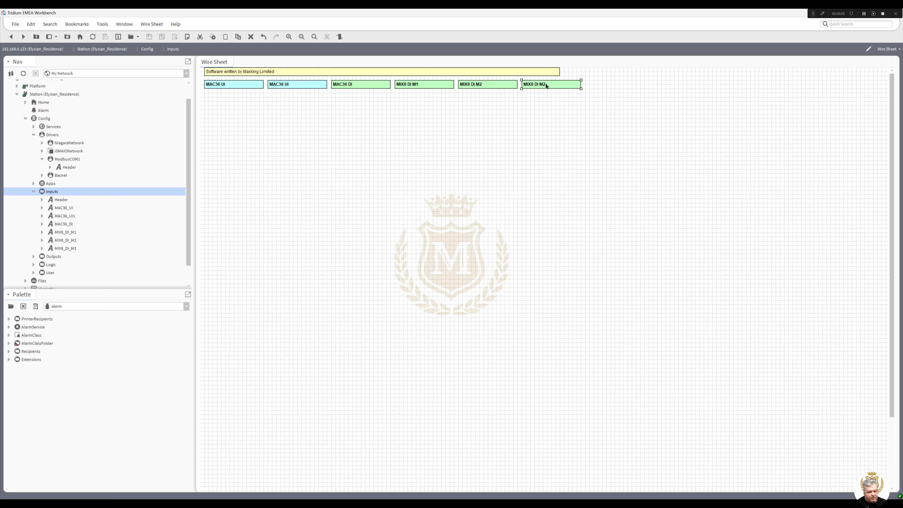
Set the MIX8_DI_M3 block's text to MIX8 DI M3, save it, and return to the Inputs wire sheet
double_click(546, 85)
left_click_drag(275, 79, 288, 79)
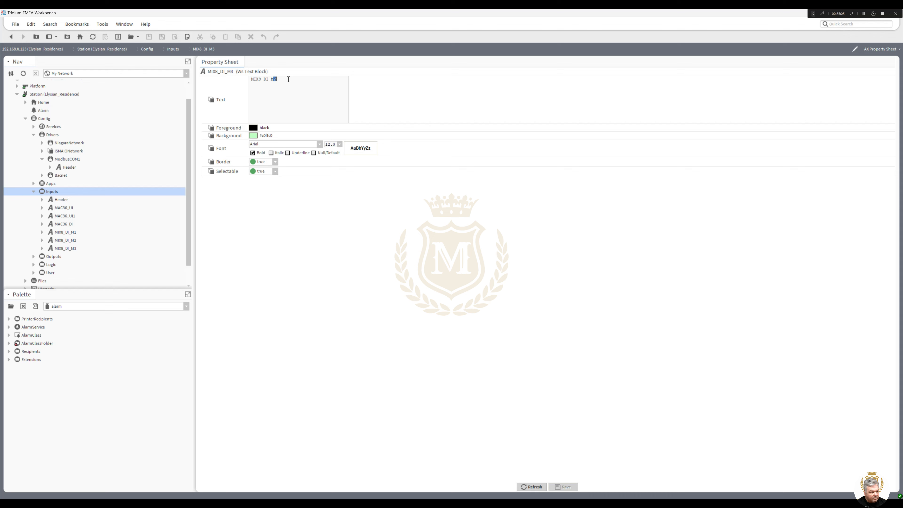
type("3")
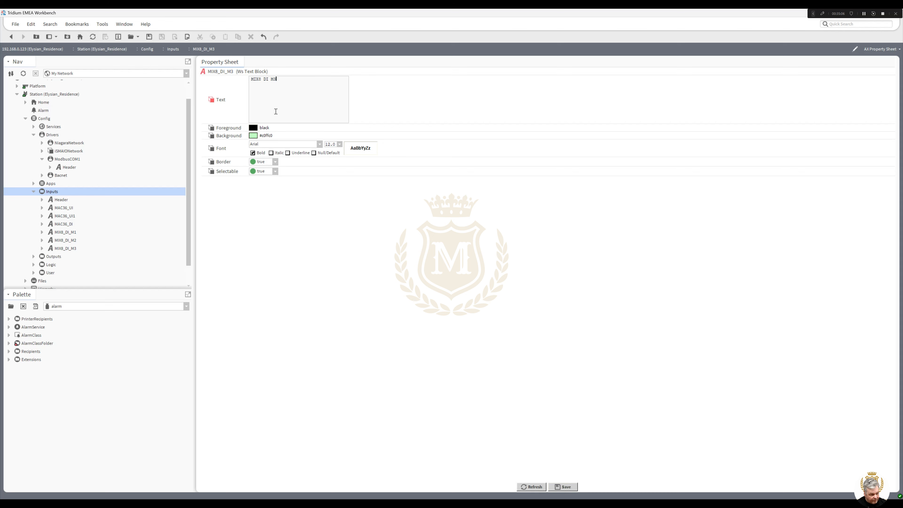
left_click(564, 486)
left_click(10, 37)
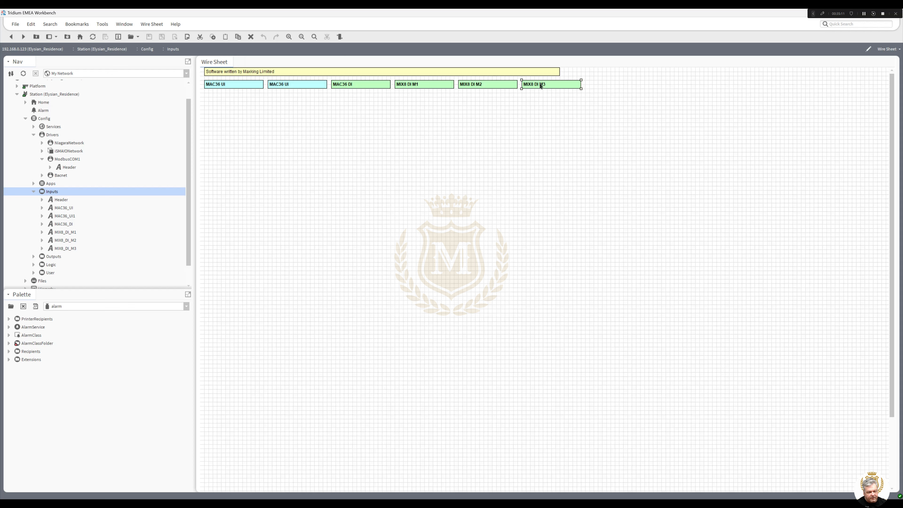
Duplicate the MIX8 DI M3 text block as MIX8_DI_M4 and place the copy beside it in the header row
right_click(540, 85)
left_click(558, 161)
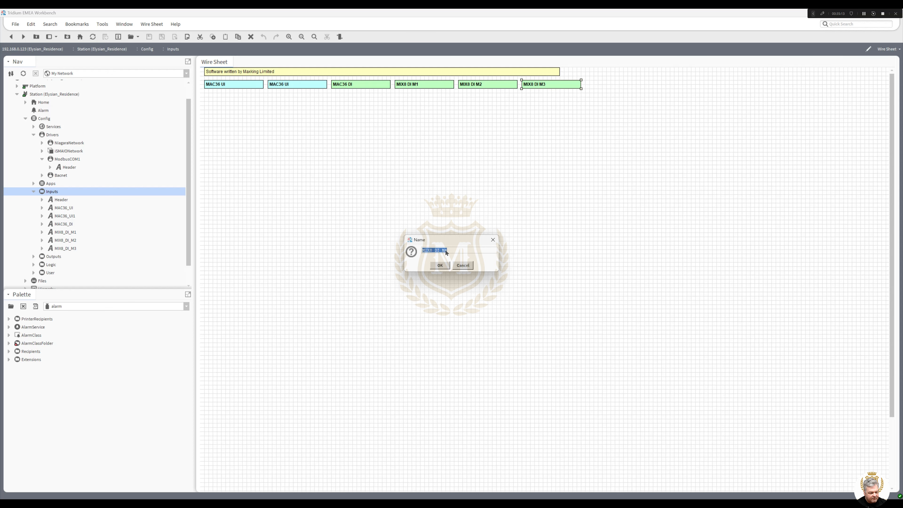
left_click(440, 266)
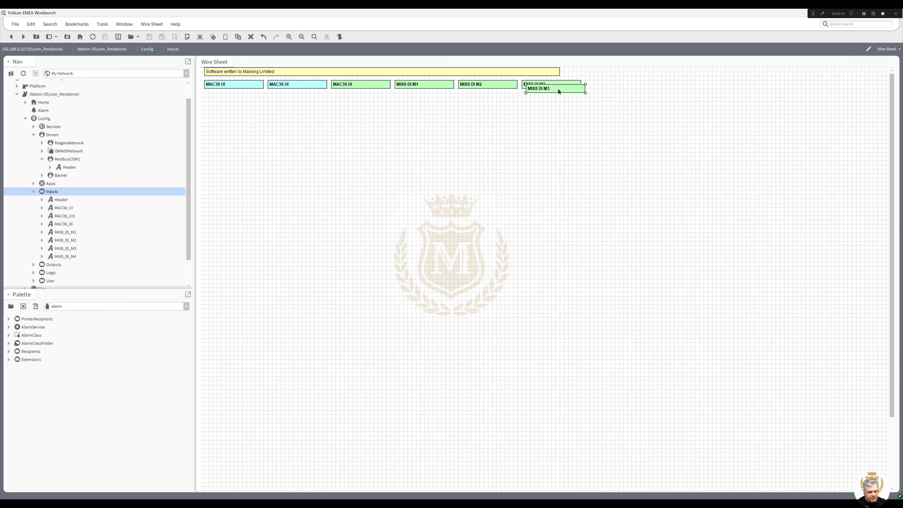
left_click(617, 82)
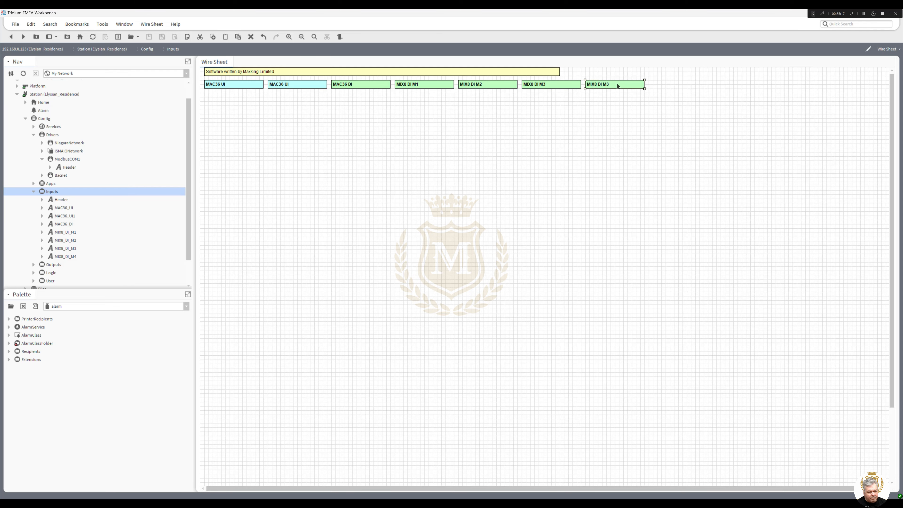
Set the MIX8_DI_M4 block's text to MIX8 DI M4, save it, and return to the Inputs wire sheet
double_click(591, 84)
left_click_drag(273, 79, 284, 99)
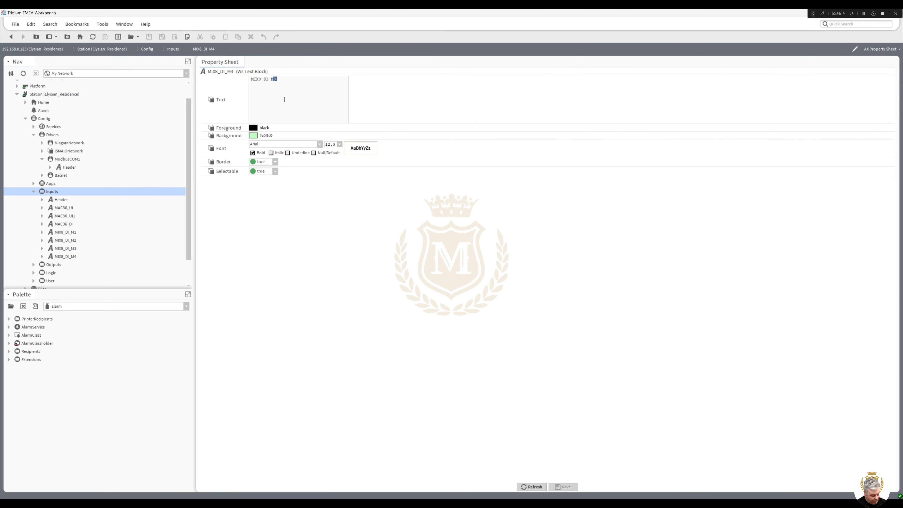
type("4")
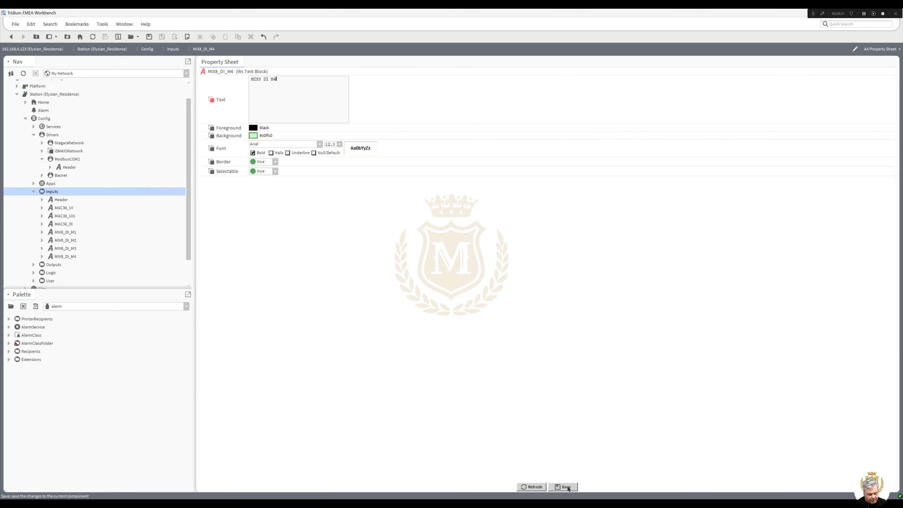
key("ctrl+s")
left_click(11, 37)
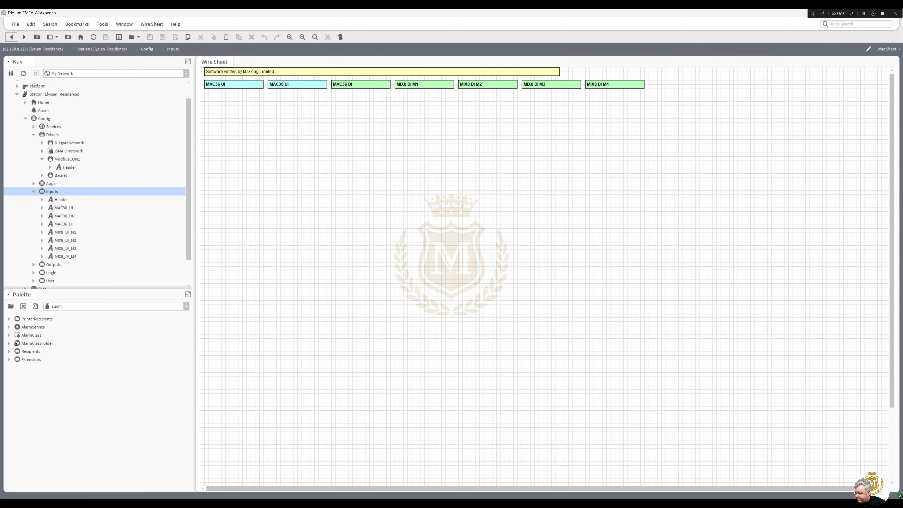
Check the types and inputs of Modules 1 to 6 in the MCP1 wiring PDF in the browser, and return to Workbench
left_click_drag(902, 73, 604, 83)
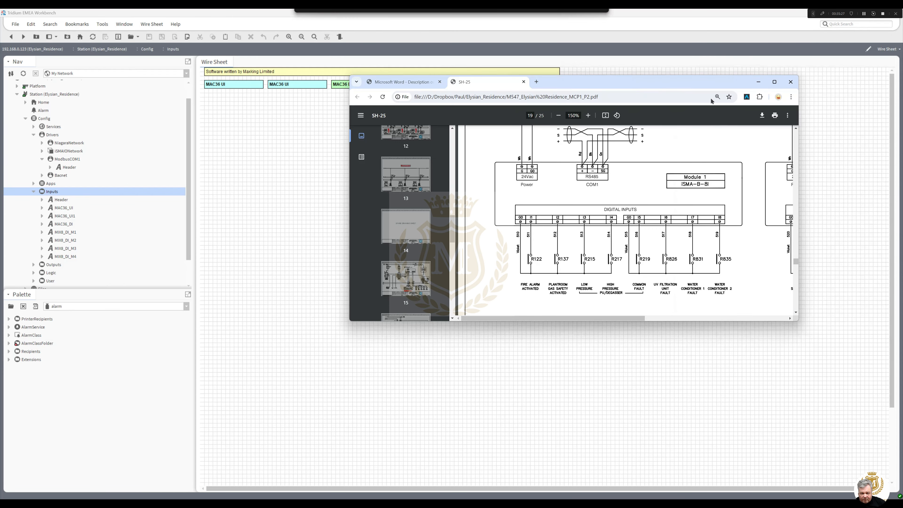
left_click(774, 82)
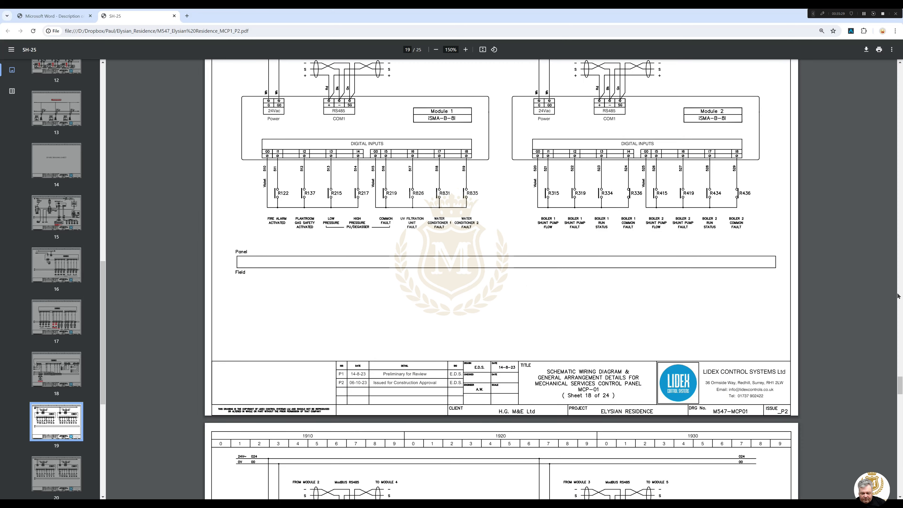
left_click_drag(900, 390, 899, 398)
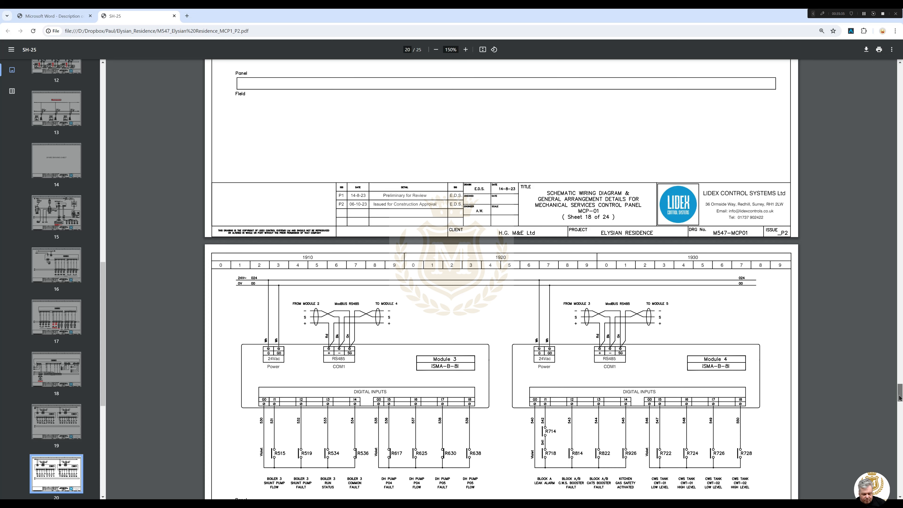
left_click_drag(900, 398, 900, 420)
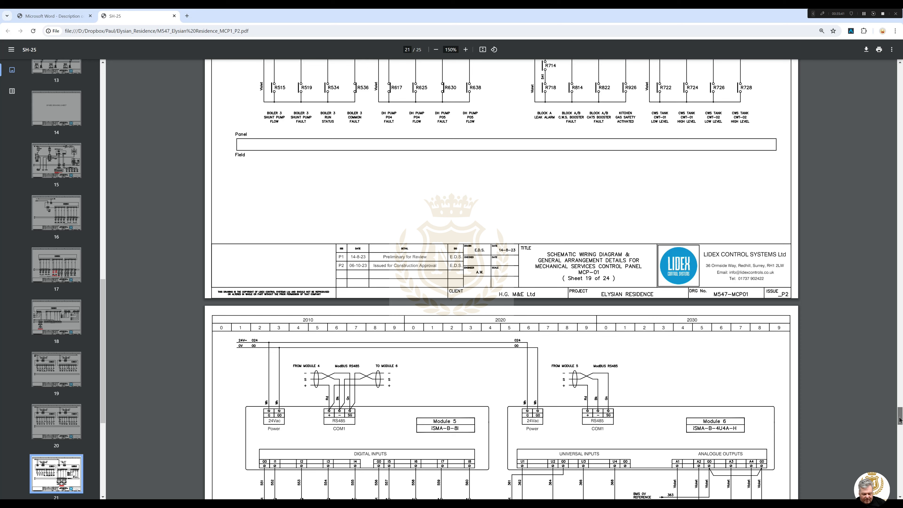
scroll(824, 417, "down", 9)
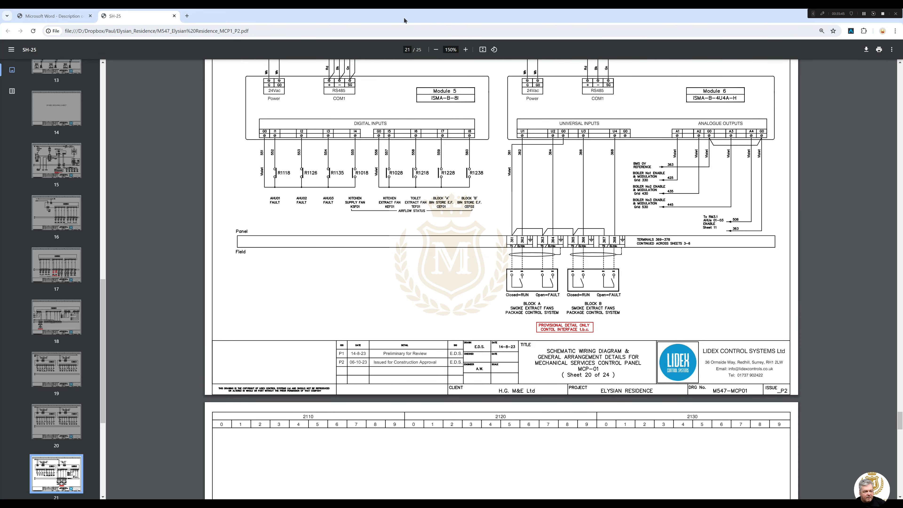
key("alt+Tab")
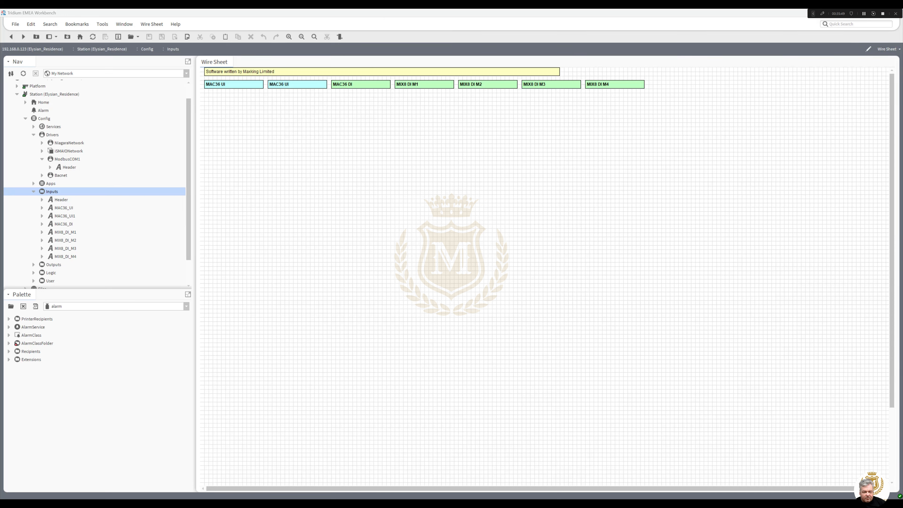
Duplicate the MIX8 DI M4 text block as MIX8_DI_M5 and place the copy beside it in the header row
right_click(617, 87)
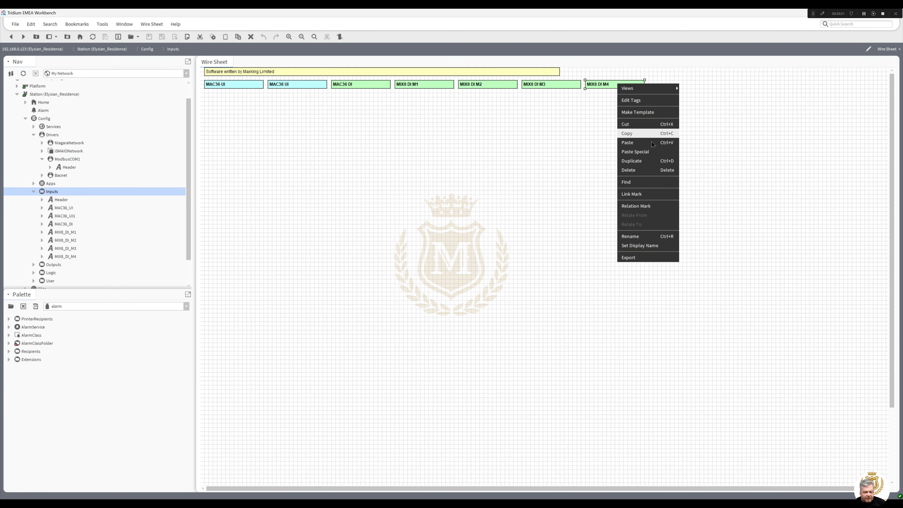
left_click(649, 161)
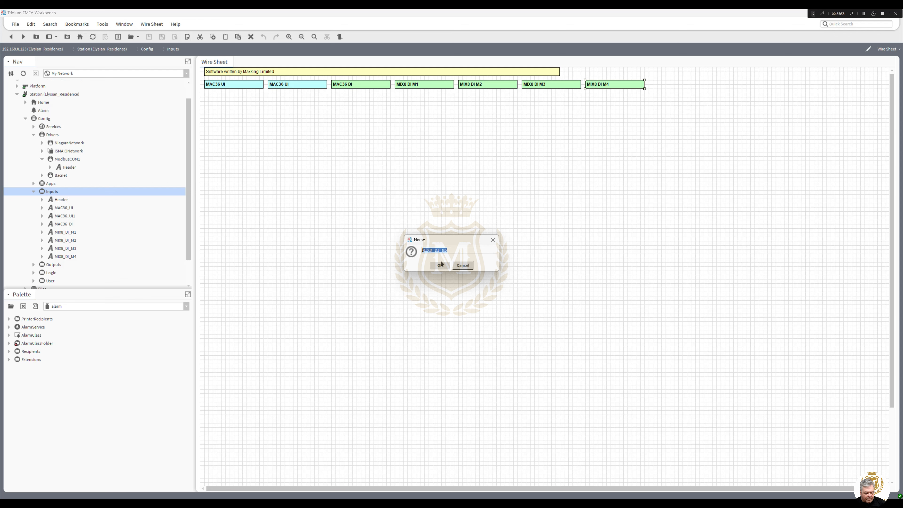
left_click(441, 265)
left_click_drag(619, 86, 676, 82)
Set the MIX8_DI_M5 block's text to MIX8 DI M5, save it, and return to the Inputs wire sheet
double_click(676, 82)
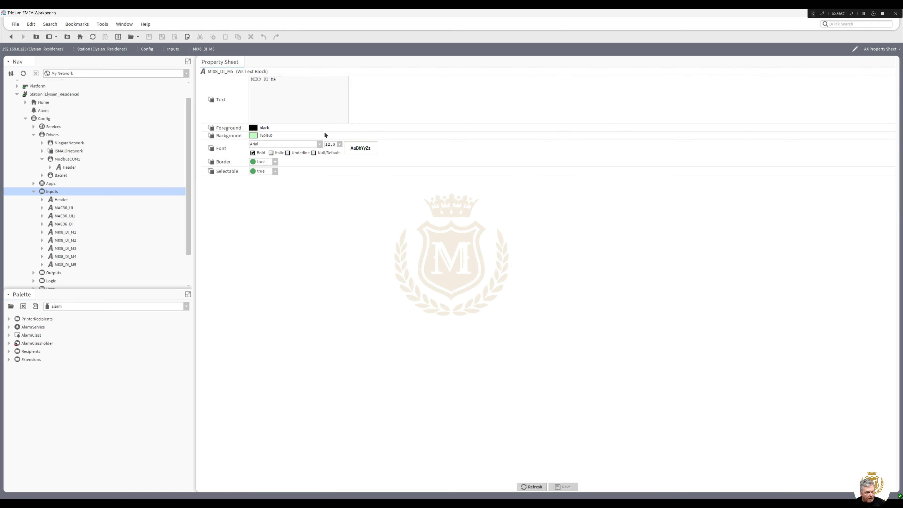
left_click_drag(273, 79, 285, 79)
type("5")
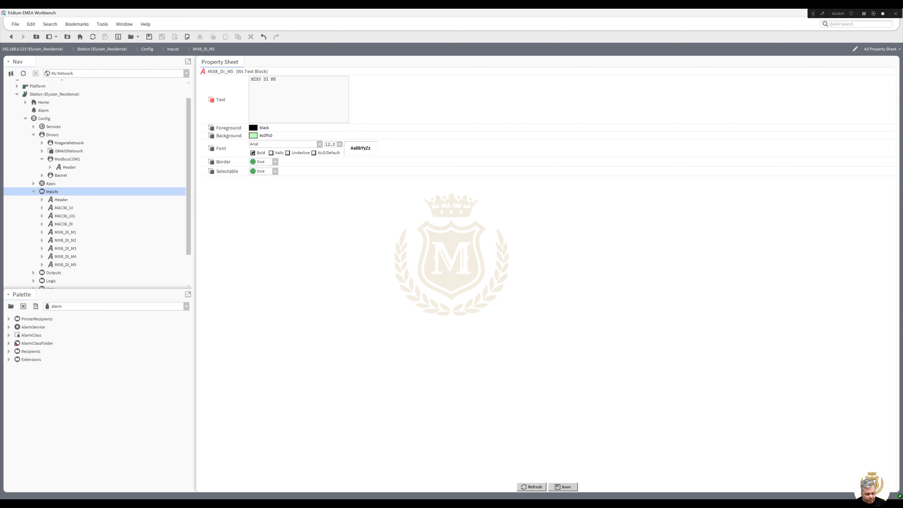
left_click(563, 487)
left_click(11, 37)
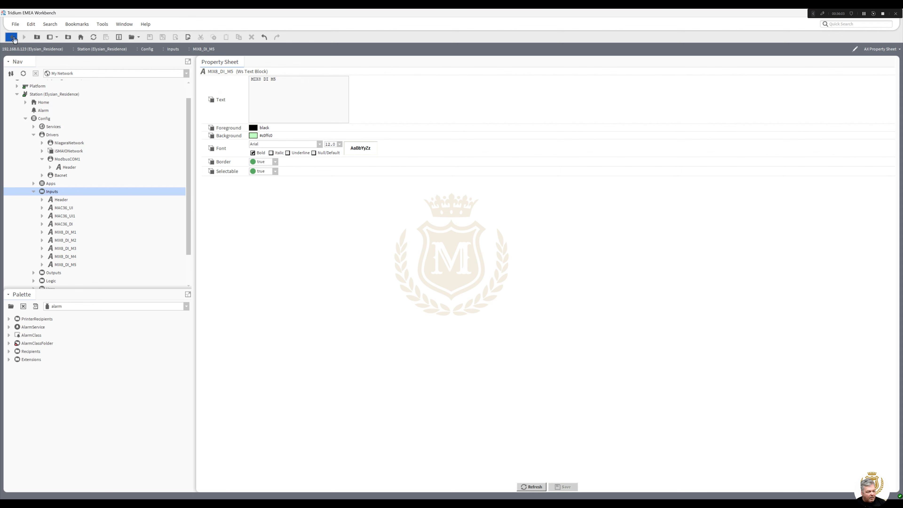
Duplicate the MIX8 DI M5 text block as MIX4U4A_M6 and place the copy beside it in the header row
right_click(675, 85)
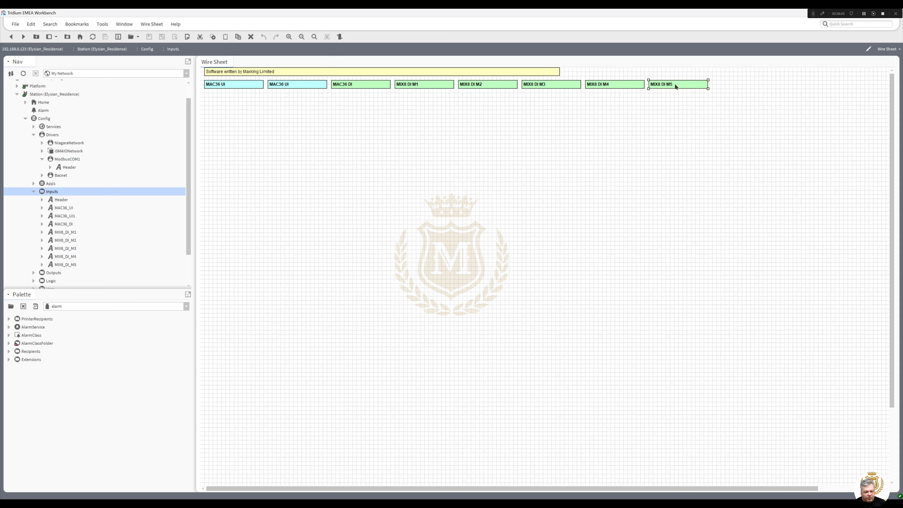
left_click(697, 161)
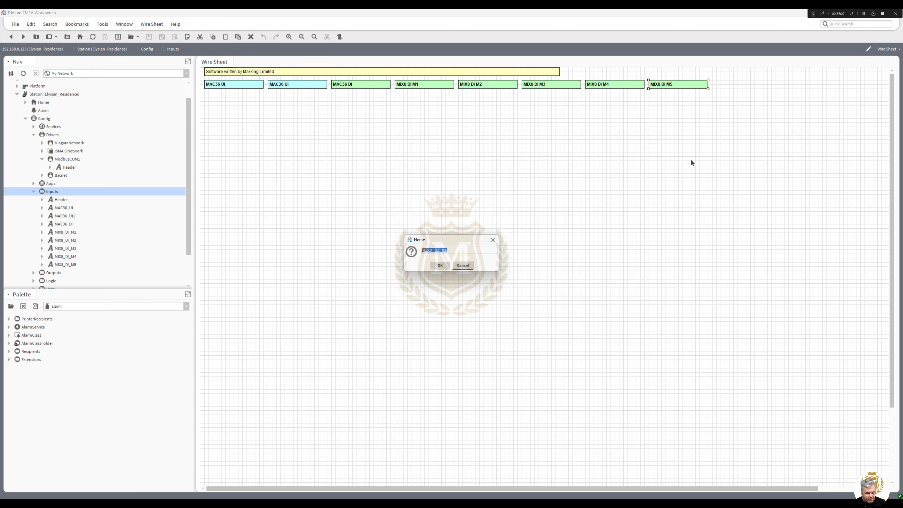
left_click_drag(430, 250, 438, 250)
type("4")
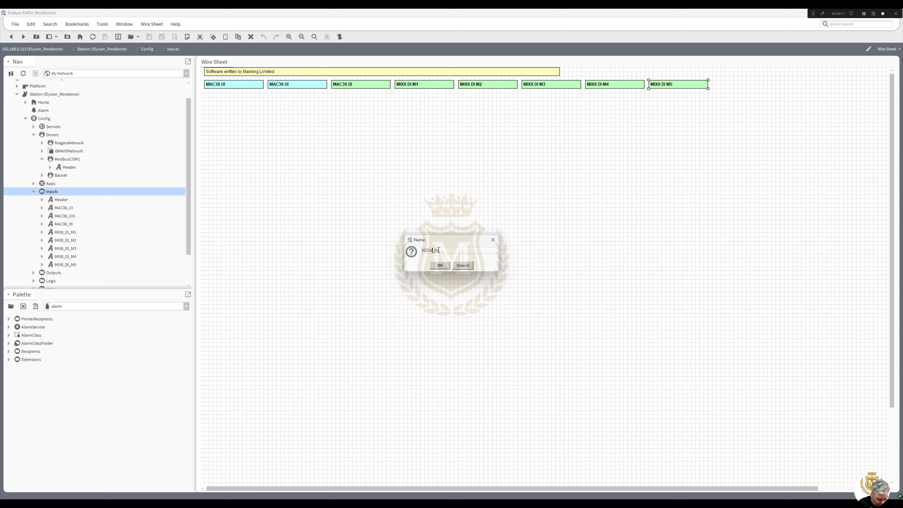
type("_UI")
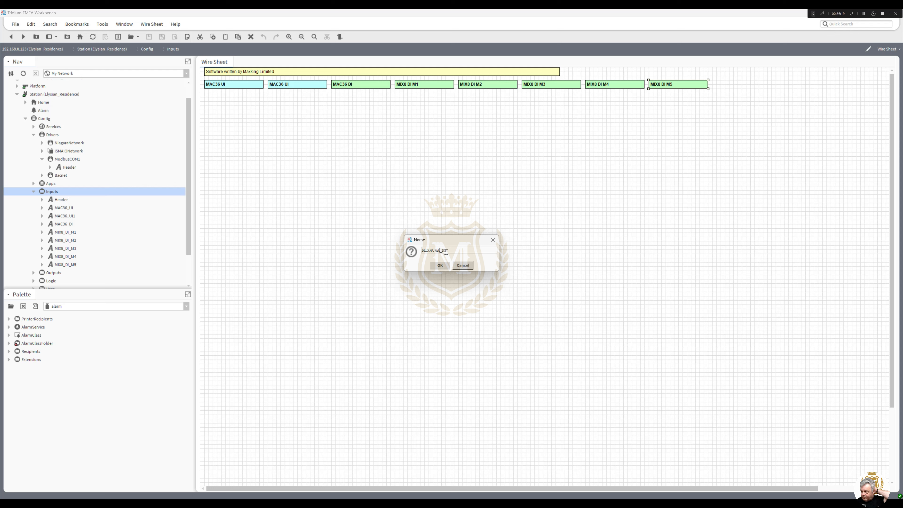
left_click(440, 265)
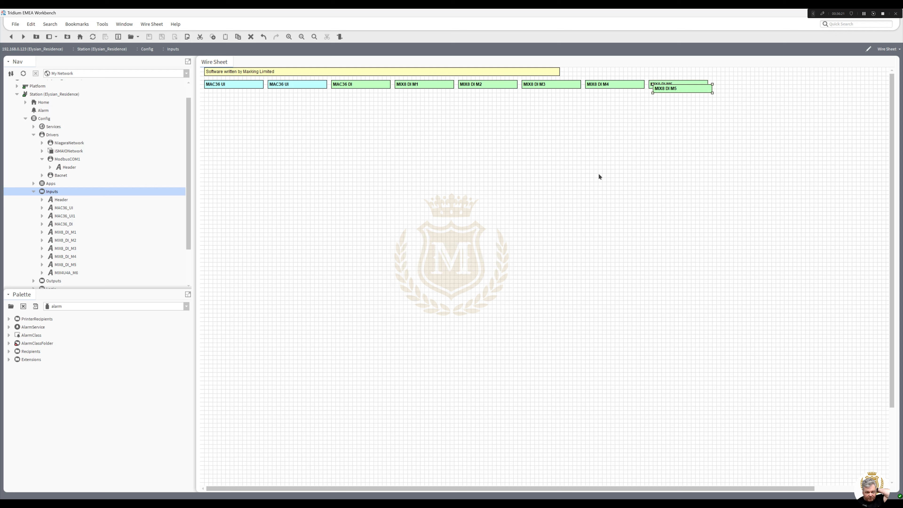
left_click_drag(667, 89, 728, 85)
Set the MIX4U4A_M6 block's text to MIX4U 4A M6, save it, and return to the Inputs wire sheet
double_click(728, 85)
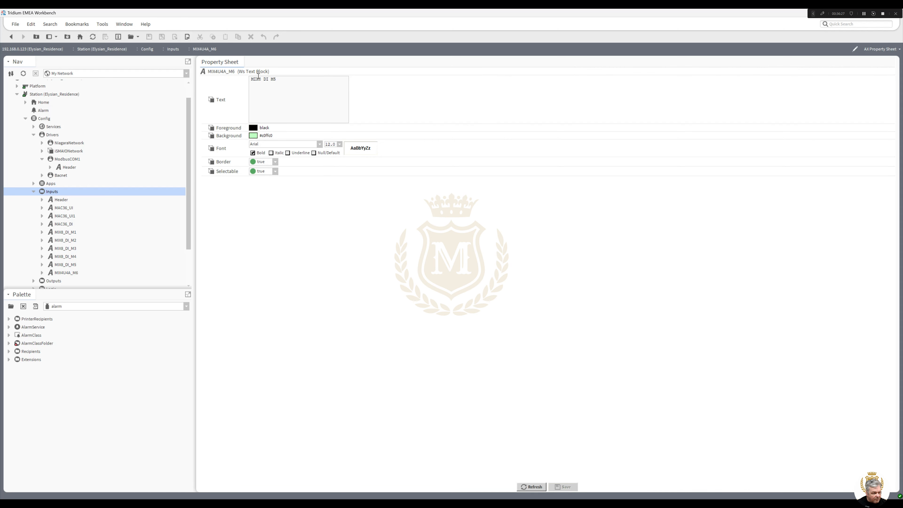
left_click_drag(258, 76, 324, 78)
type("X4")
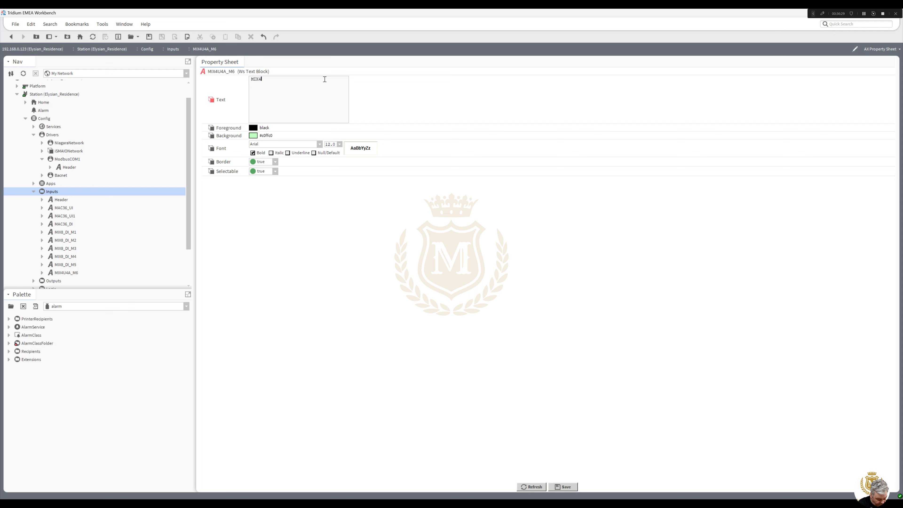
type("U 4A M6")
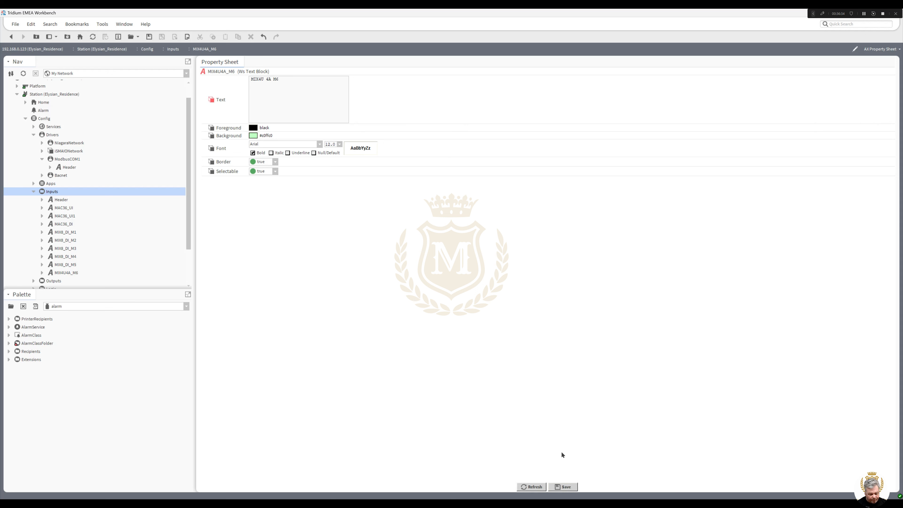
key("ctrl+s")
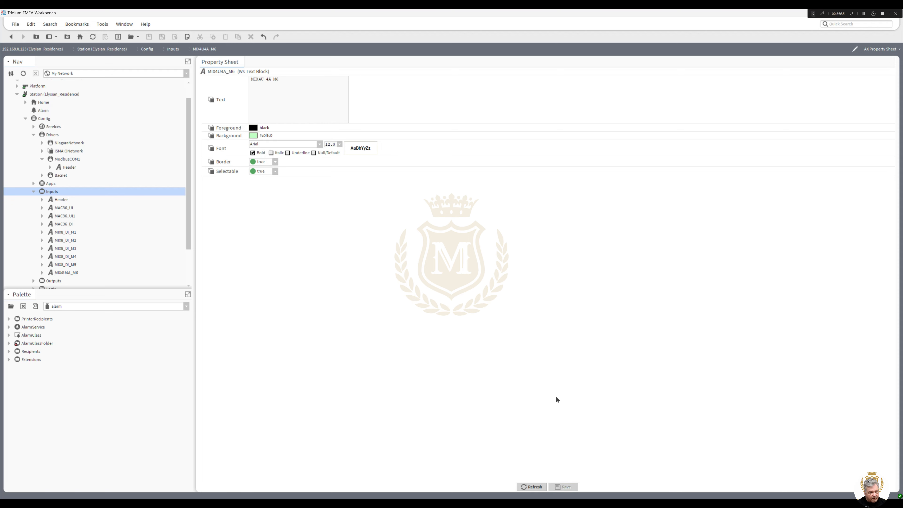
left_click(11, 36)
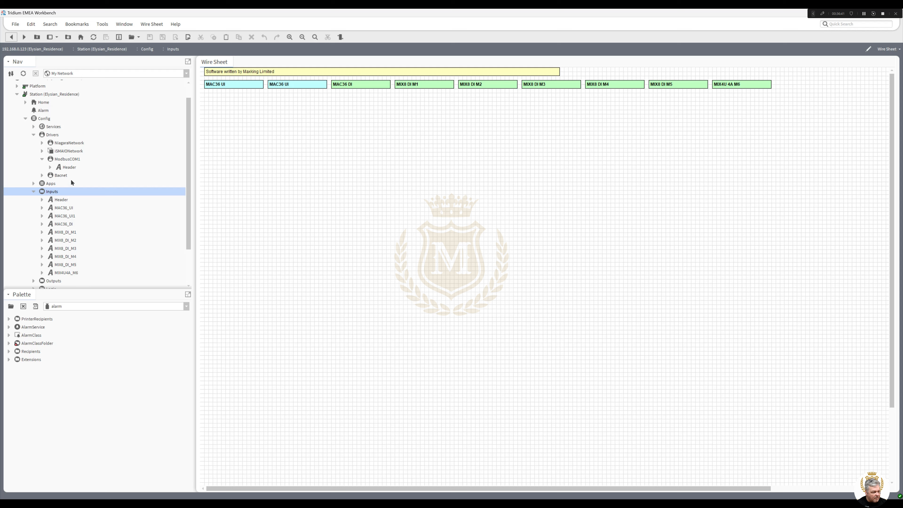
Open the ModbusCOM1 network's device manager and load the iSMA_CONTROLLI_Library palette
left_click(68, 159)
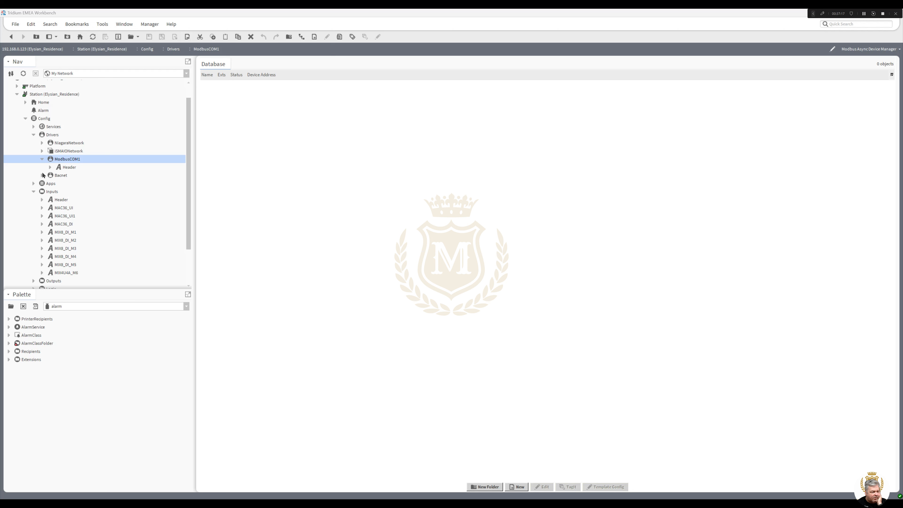
left_click(186, 306)
left_click_drag(187, 323, 188, 341)
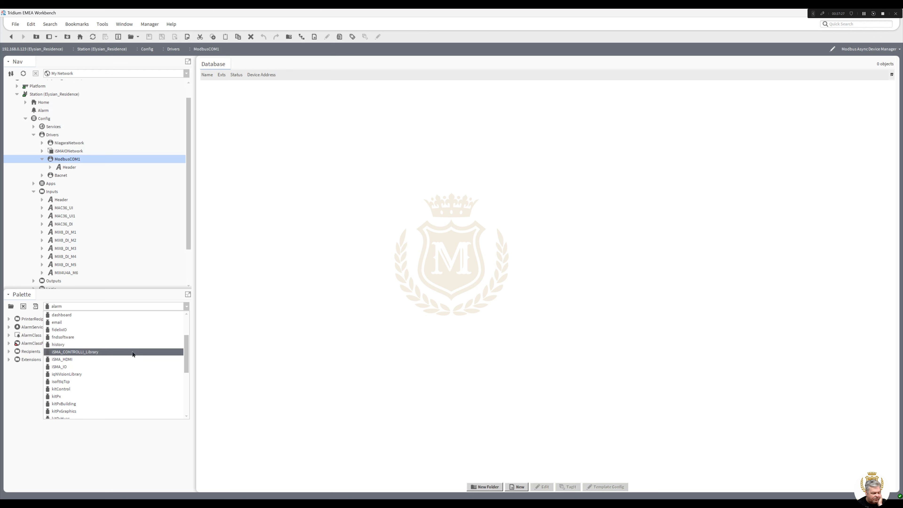
left_click(132, 352)
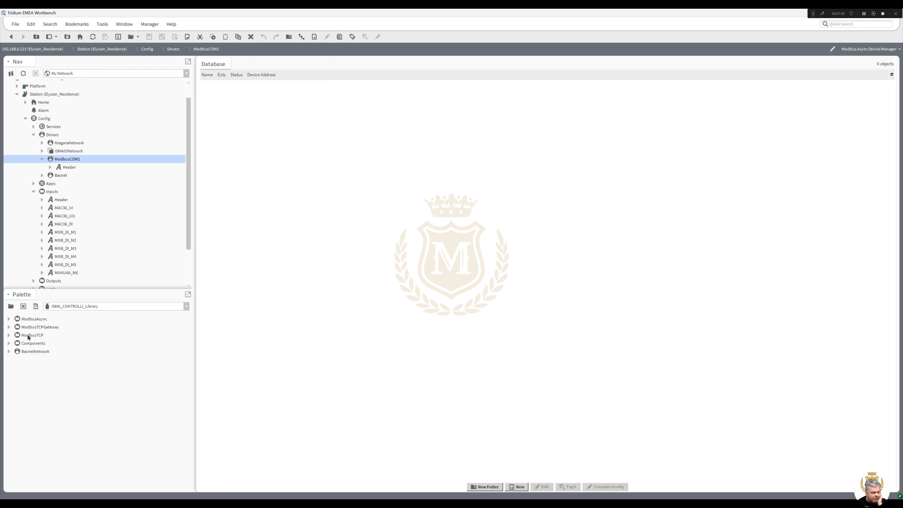
Add the iSMA_B_8I_No1 device from the library's ModbusAsync Multiprotocol I/O 8I folder to the ModbusCOM1 network, keeping its default name
left_click(9, 320)
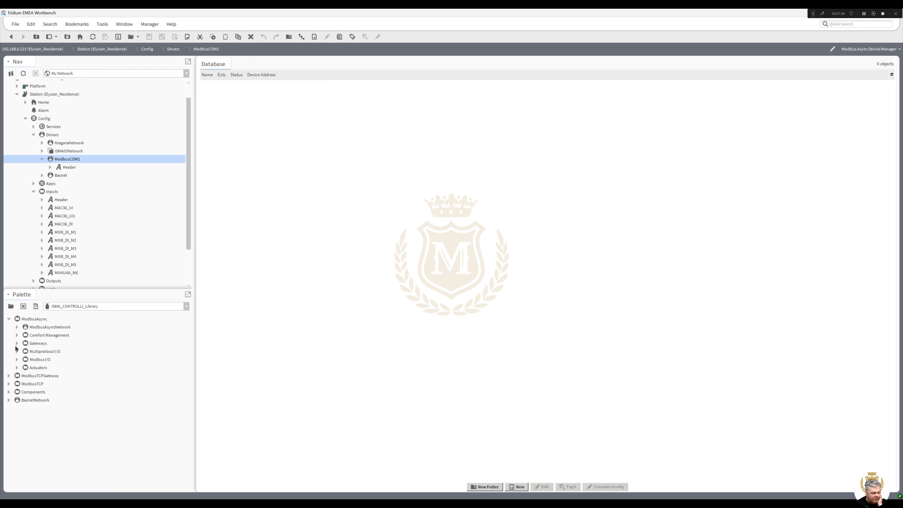
left_click(17, 360)
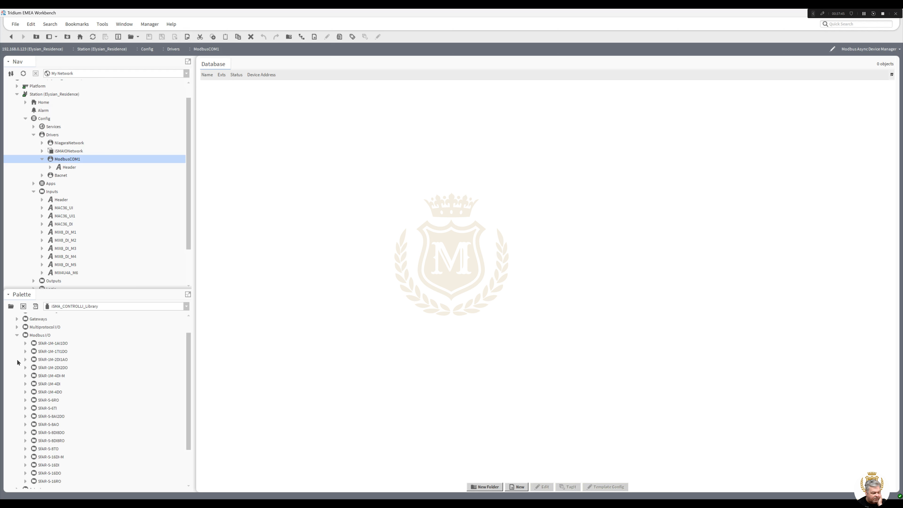
left_click(16, 335)
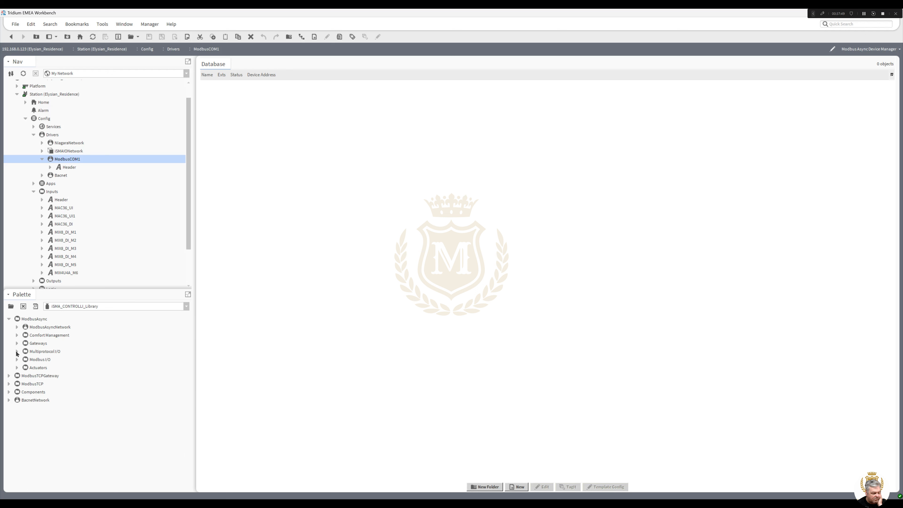
left_click(16, 351)
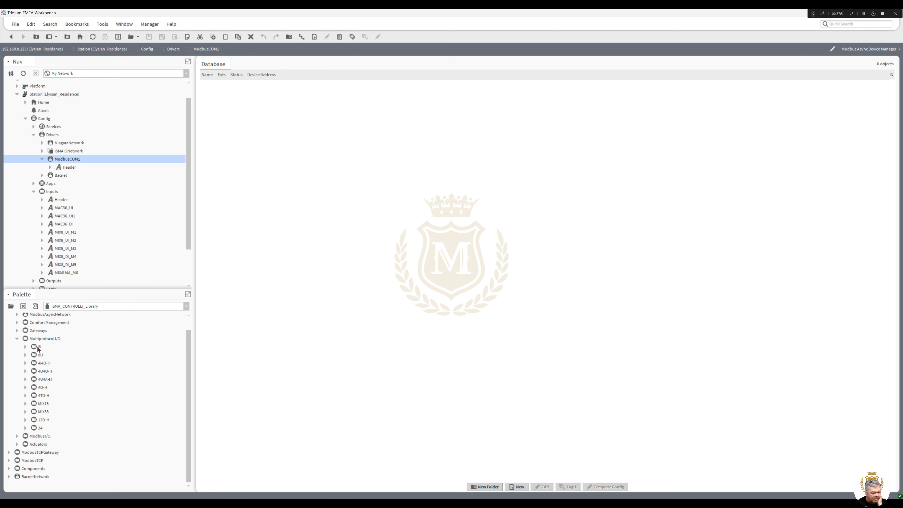
left_click(26, 347)
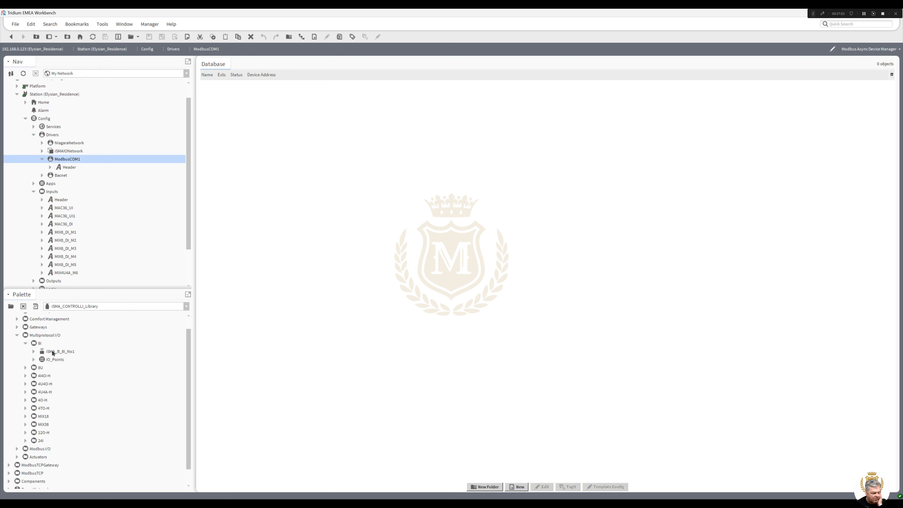
left_click_drag(53, 353, 77, 161)
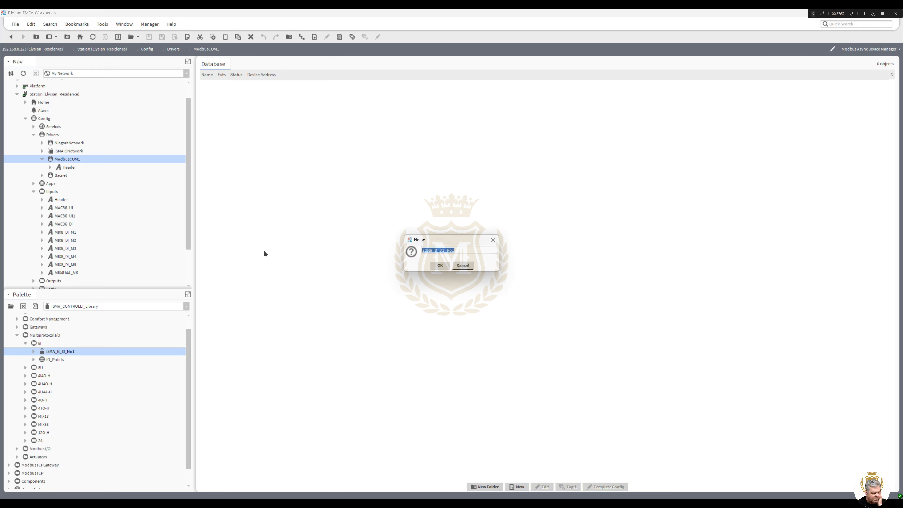
left_click(439, 265)
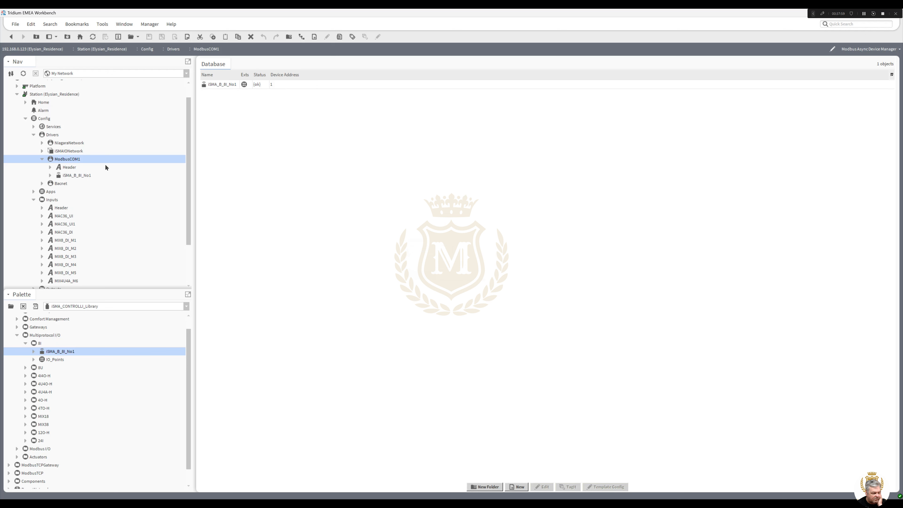
Open the wire sheet of iSMA_B_8I_No1's Points and place the DigitalInputs block level with the 8I_DigitalInputs block
left_click(50, 175)
left_click(76, 199)
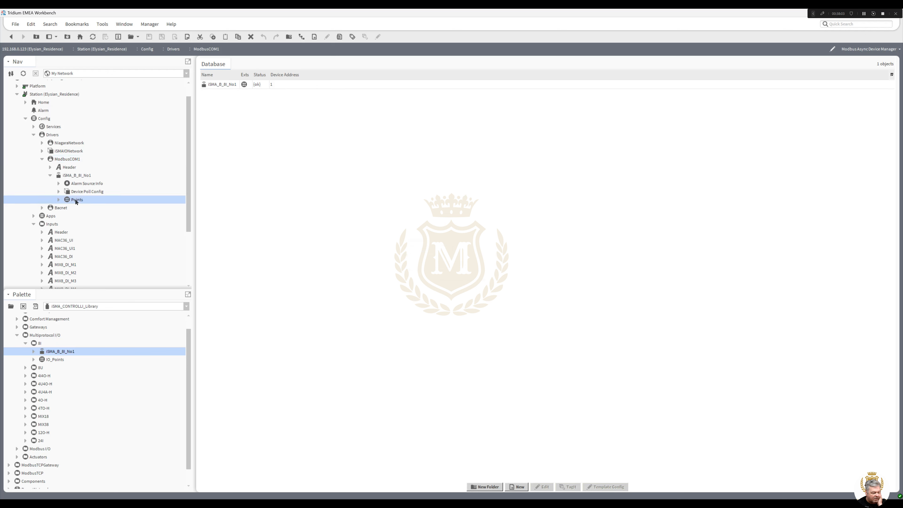
right_click(76, 200)
mouse_move(106, 204)
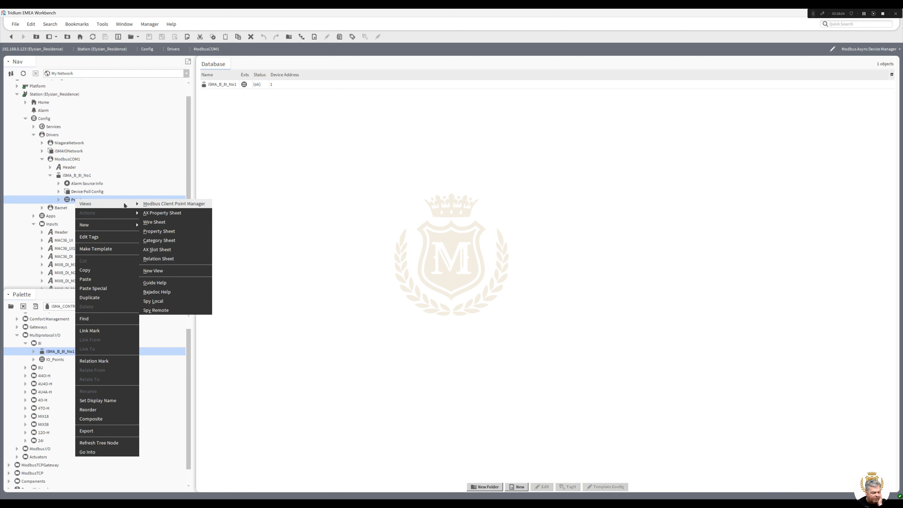
left_click(156, 222)
left_click_drag(234, 101, 234, 77)
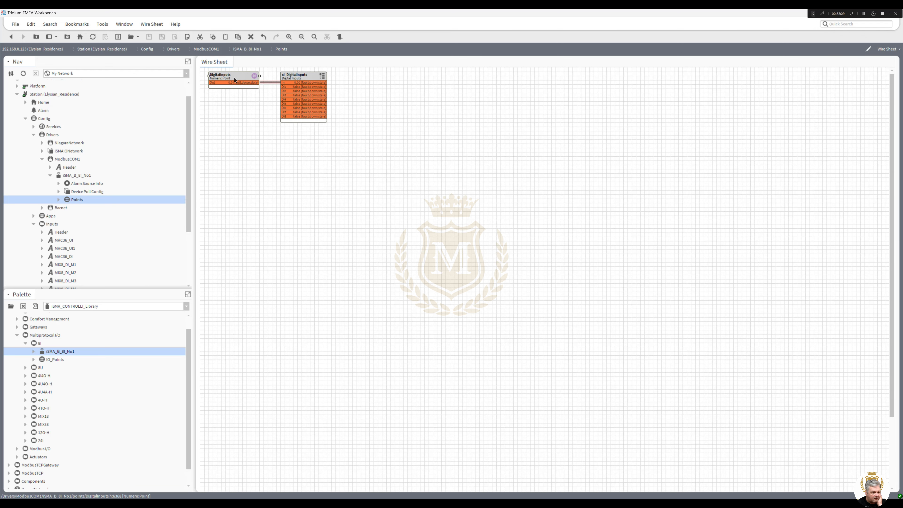
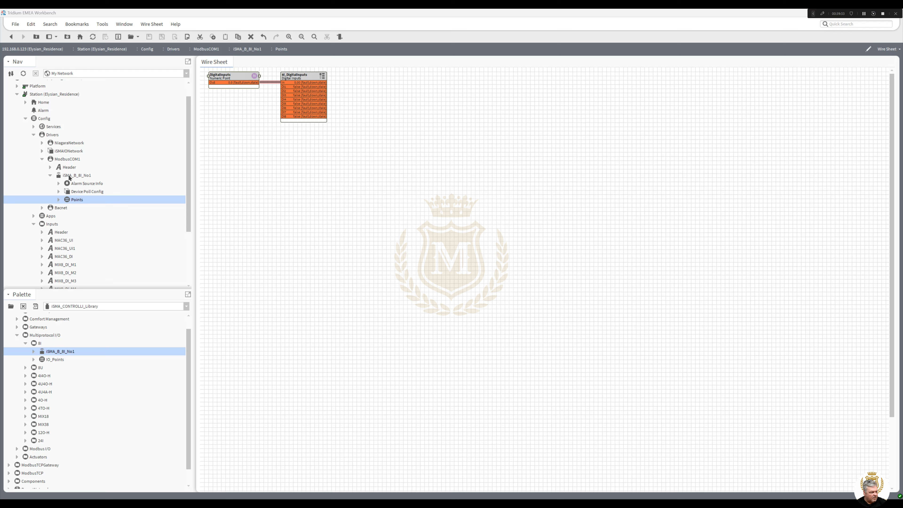
Copy ModbusCOM1's Header into iSMA_B_8I_No1's Points, keeping its name, and move the two digital input blocks just beneath the banner
left_click(63, 177)
left_click(50, 176)
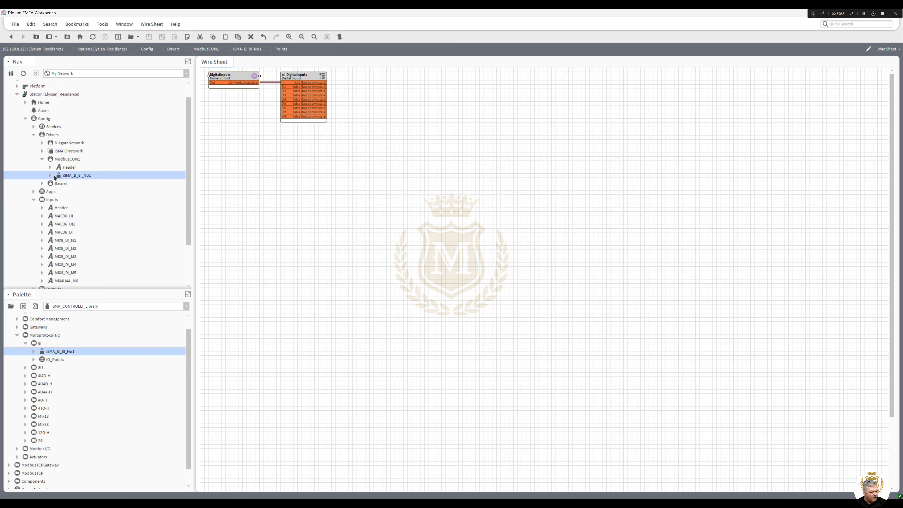
left_click(66, 166)
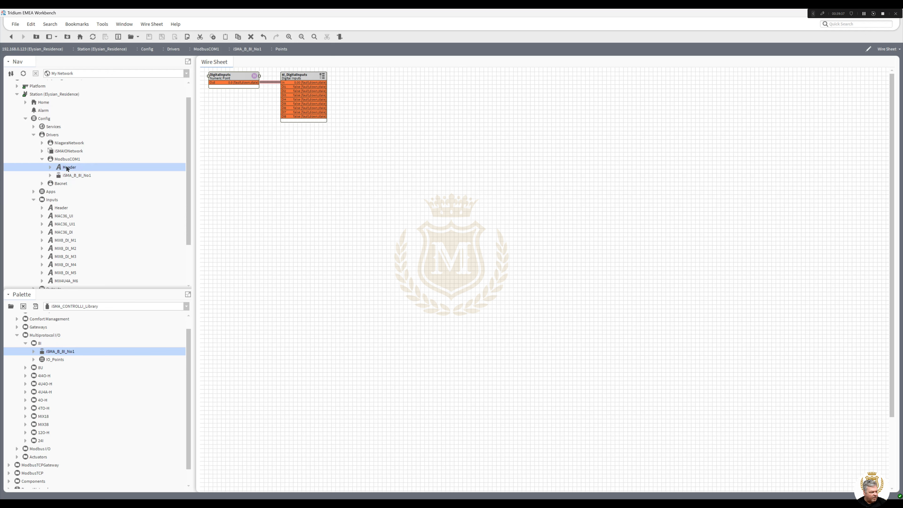
right_click(66, 166)
left_click(79, 178)
left_click(75, 176)
right_click(76, 176)
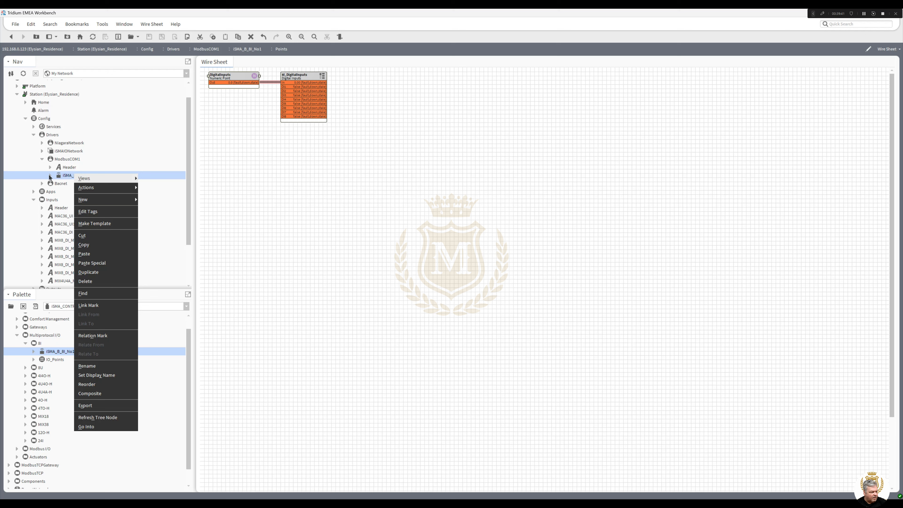
left_click(50, 175)
right_click(78, 200)
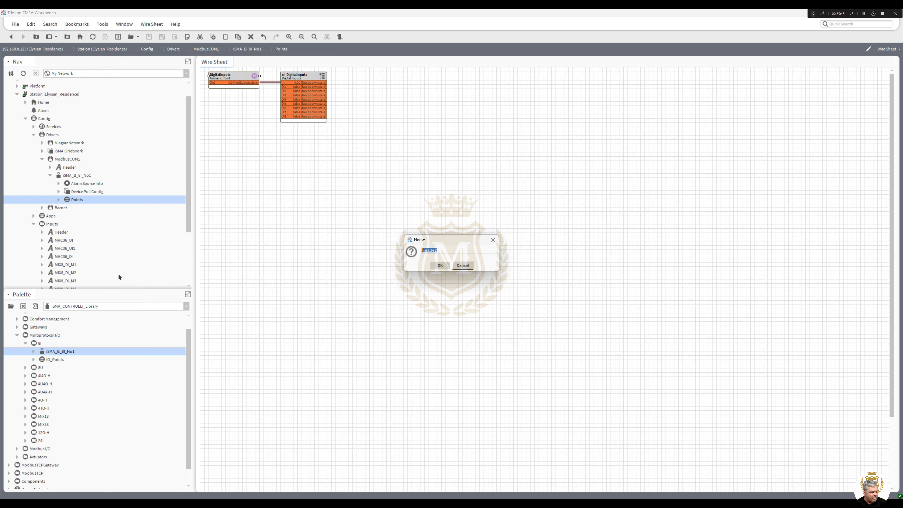
left_click(439, 265)
left_click_drag(358, 173, 213, 87)
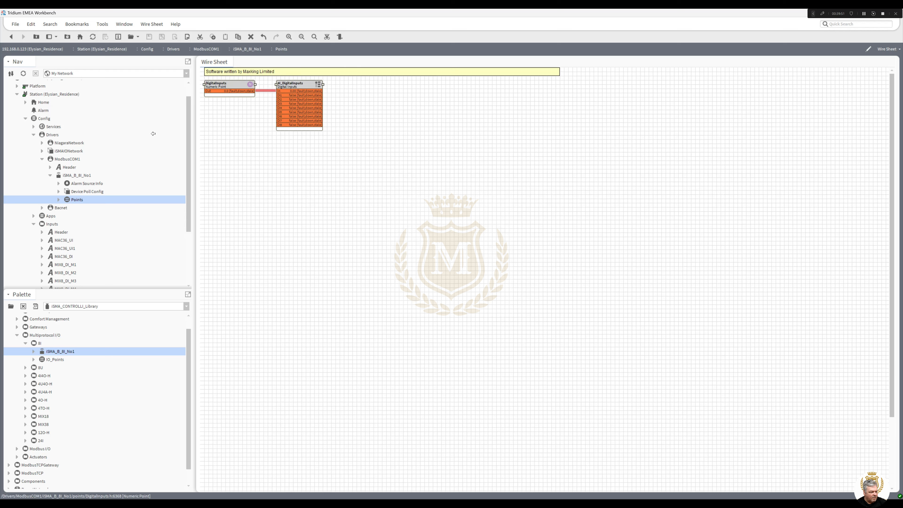
Paste the copied Header into the iSMA_B_8I_No1 device, keeping its name
left_click(74, 176)
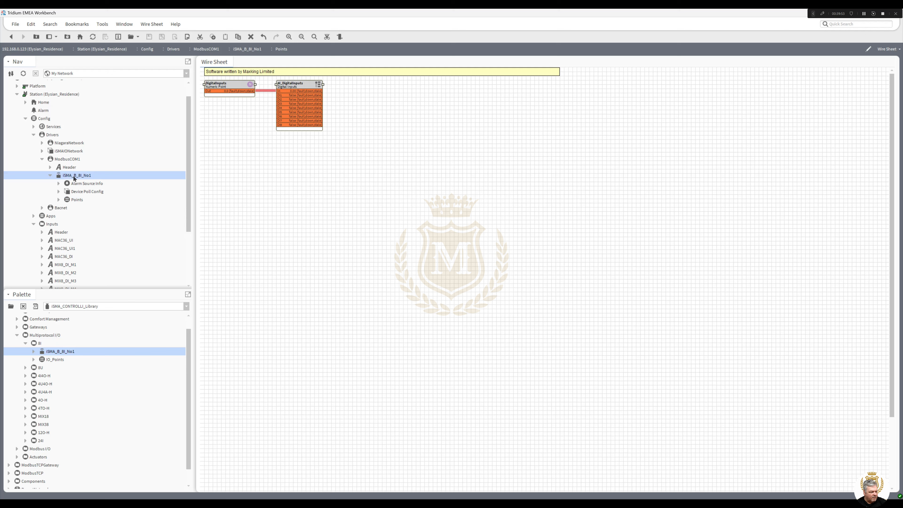
right_click(74, 177)
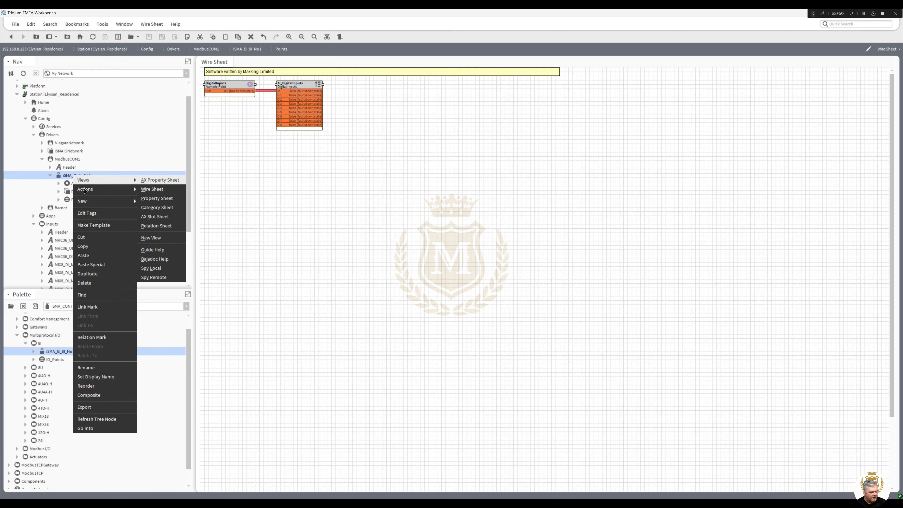
left_click(88, 251)
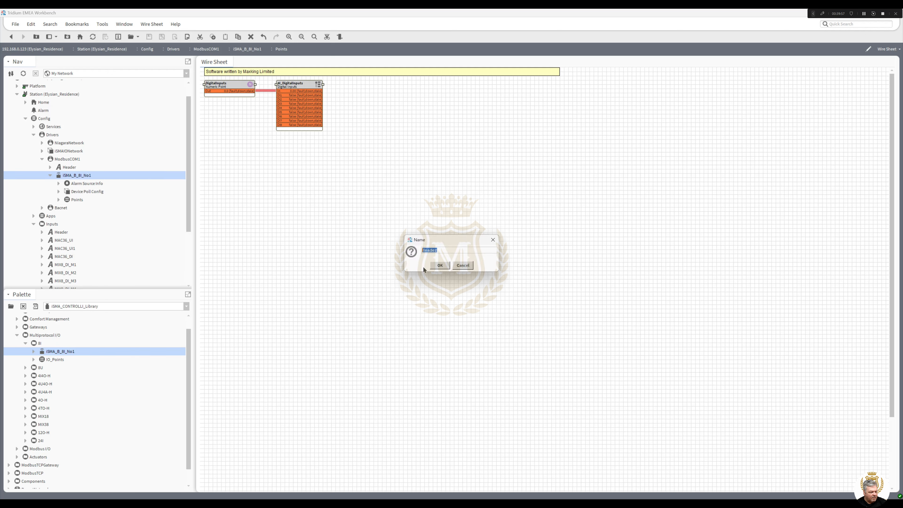
left_click(439, 266)
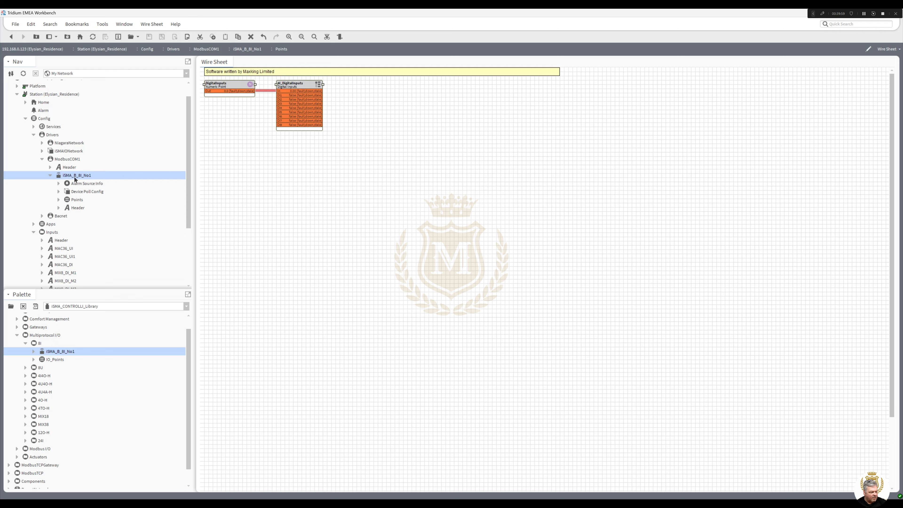
Open the iSMA_B_8I_No1 wire sheet and stack the Alarm Source Info, Device Poll Config and Points blocks below the header banner
right_click(75, 179)
mouse_move(77, 181)
left_click(156, 191)
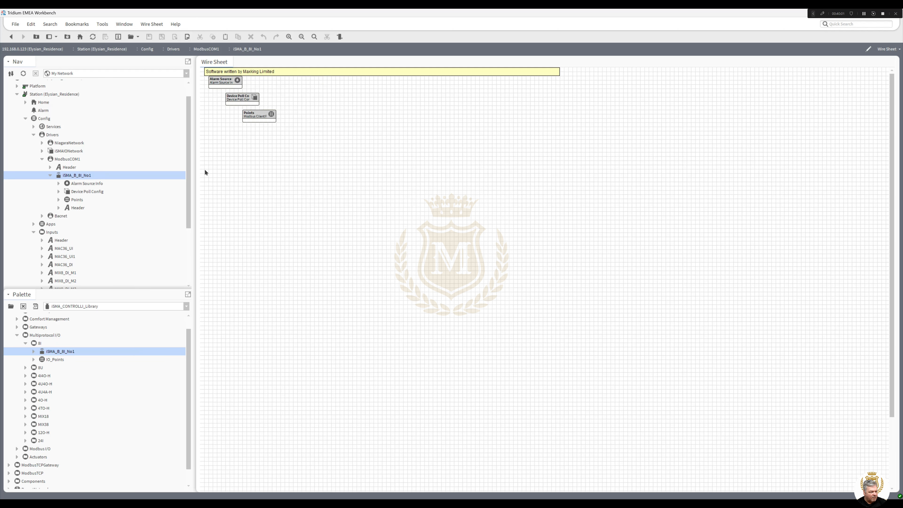
left_click_drag(224, 81, 216, 112)
left_click(256, 166)
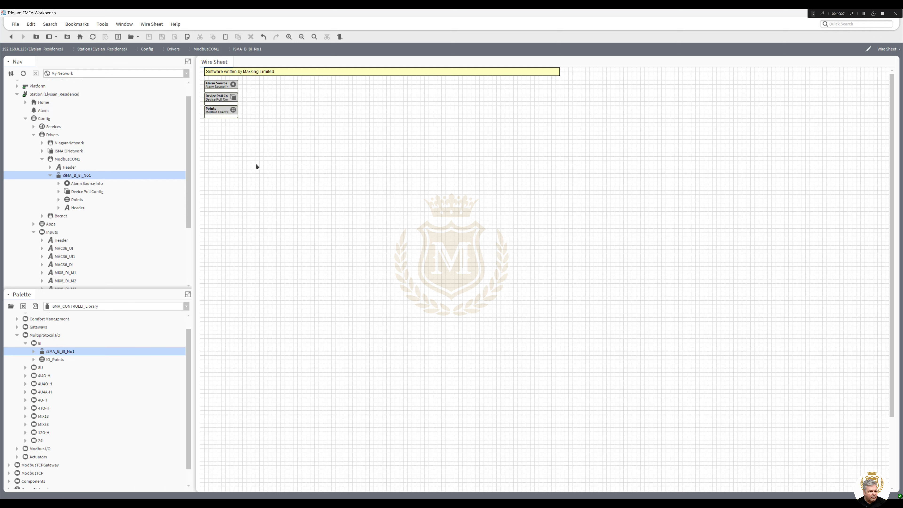
Duplicate the iSMA_B_8I_No1 device twice under ModbusCOM1 as iSMA_B_8I_No2 and iSMA_B_8I_No3
left_click(50, 175)
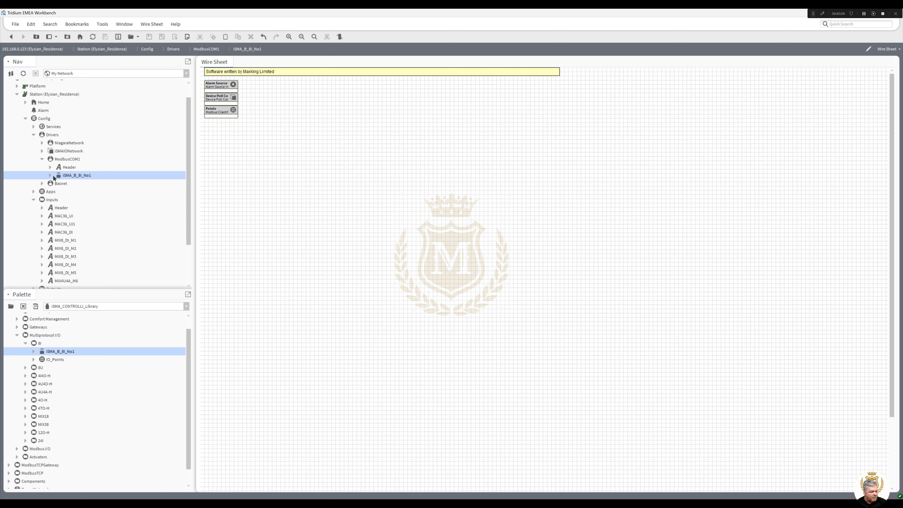
right_click(75, 178)
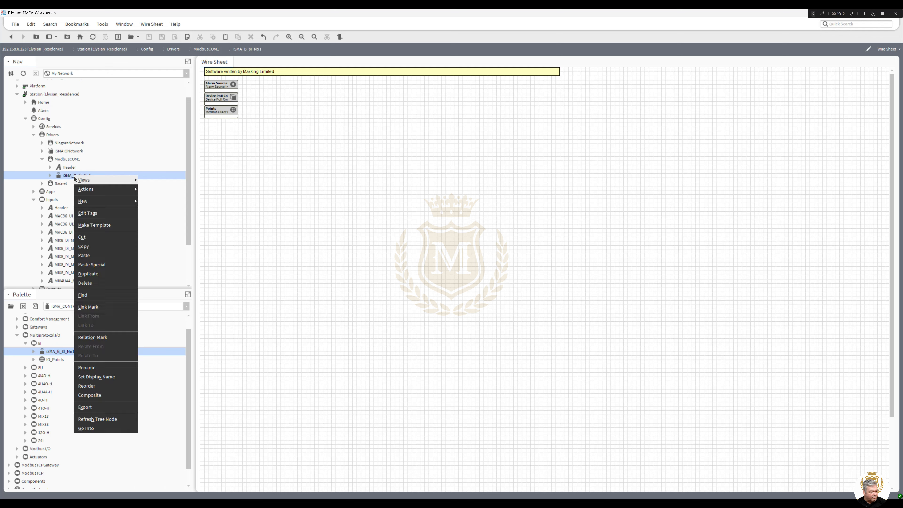
left_click(93, 273)
left_click(439, 266)
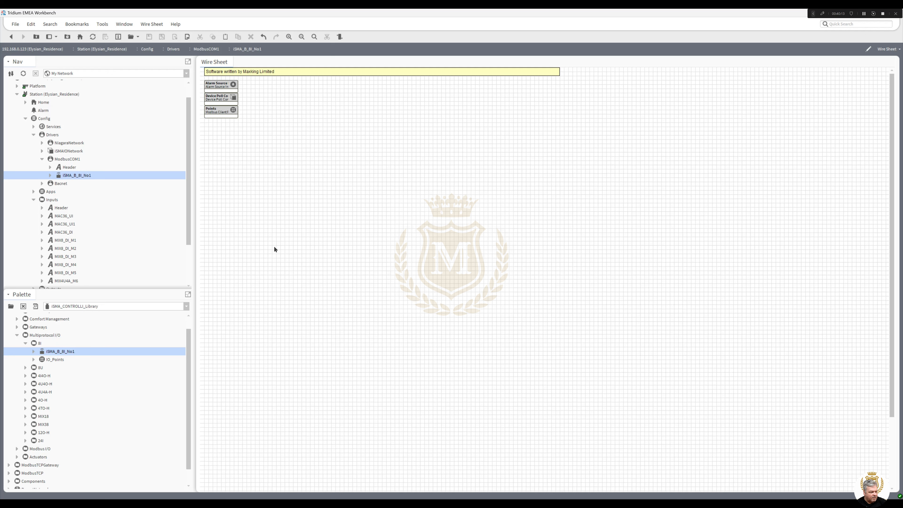
right_click(78, 176)
left_click(94, 273)
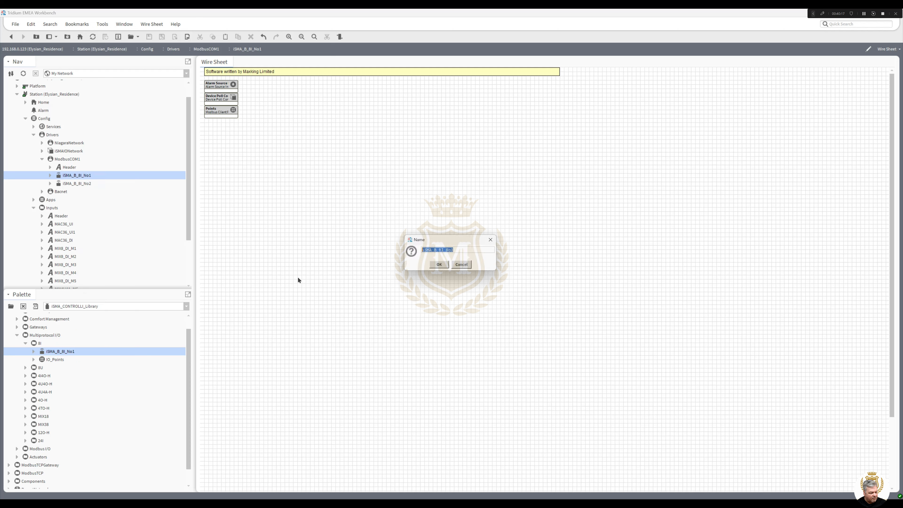
left_click(440, 266)
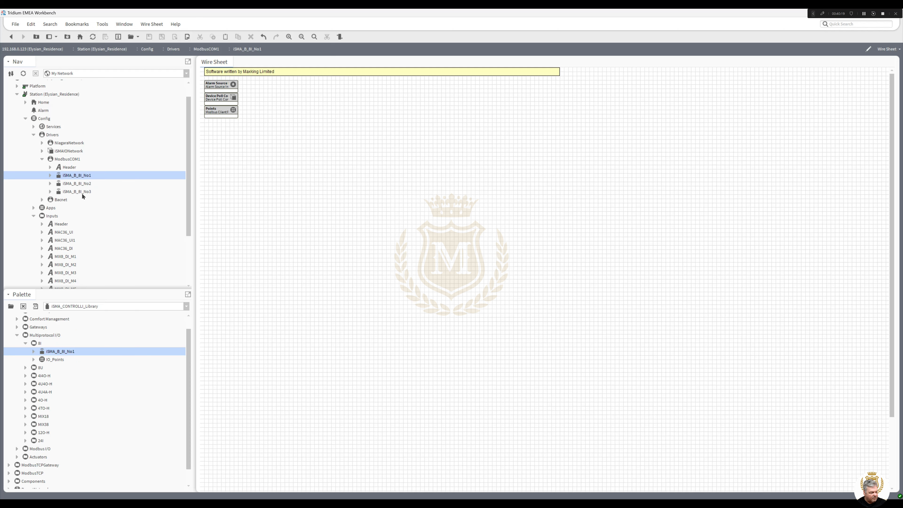
Duplicate the three 8I devices together to produce iSMA_B_8I_No4, iSMA_B_8I_No5 and iSMA_B_8I_No6
left_click(79, 192, "shift")
left_click(79, 192)
right_click(79, 192)
left_click(79, 179)
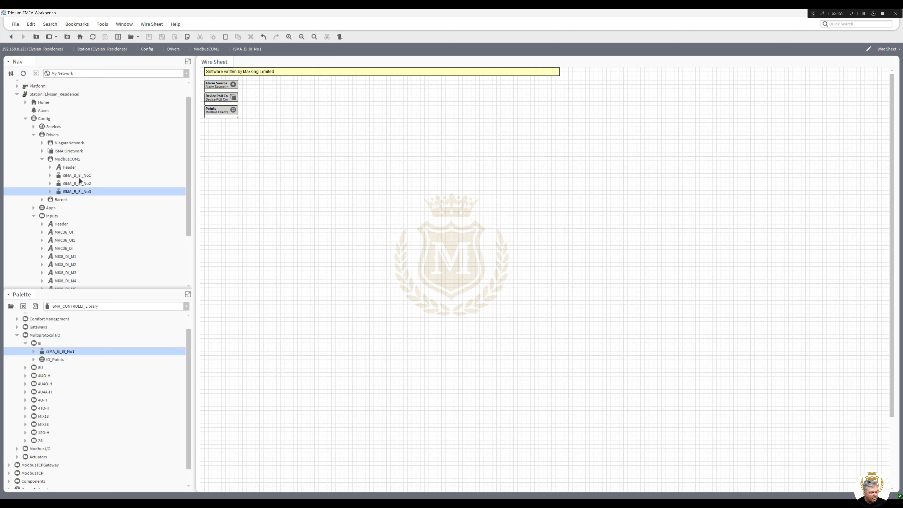
left_click(78, 177)
left_click(79, 192, "shift")
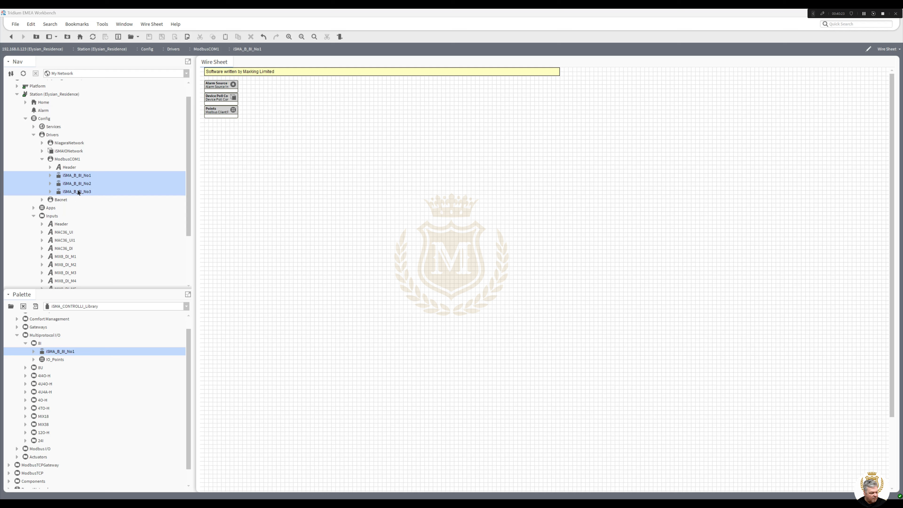
right_click(78, 190)
left_click(90, 212)
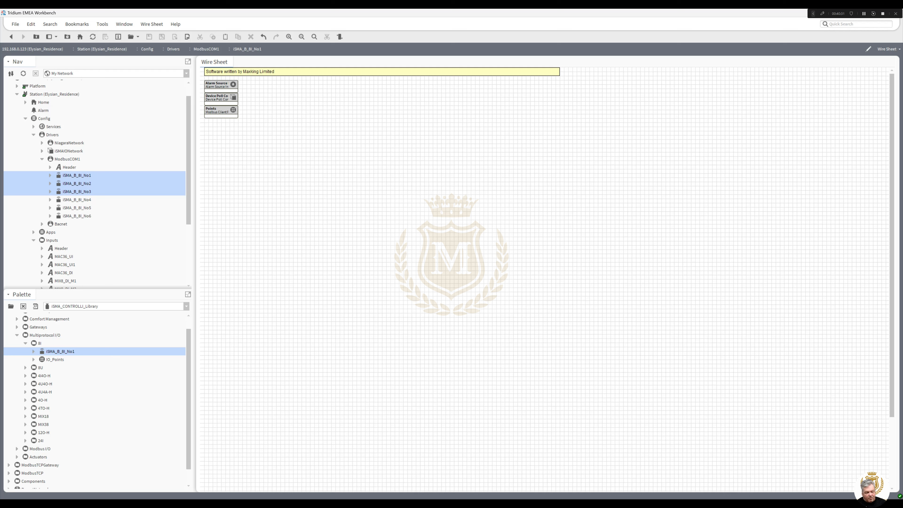
Delete the surplus iSMA_B_8I_No6 device from ModbusCOM1
left_click(82, 215)
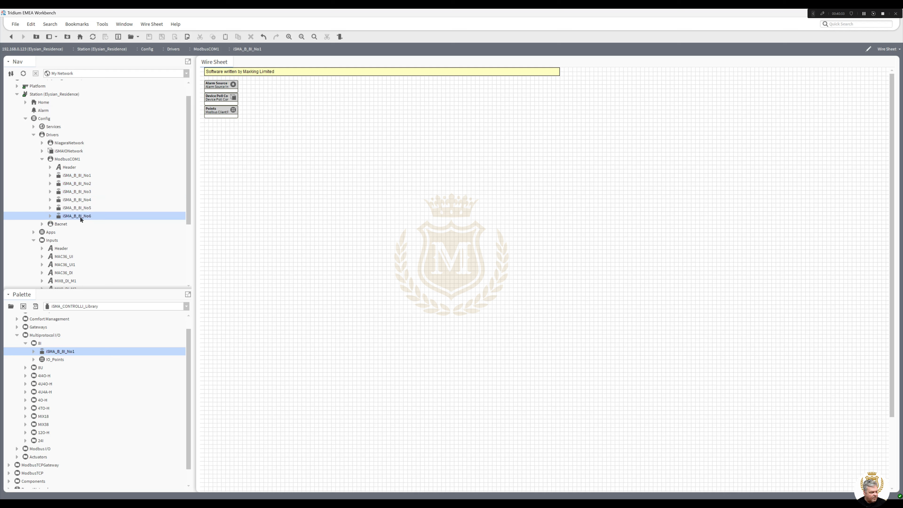
right_click(82, 215)
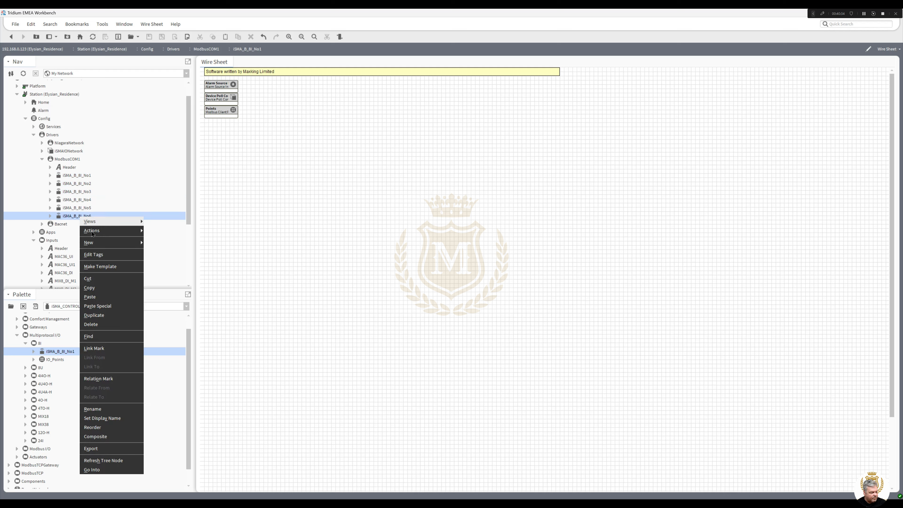
left_click(101, 322)
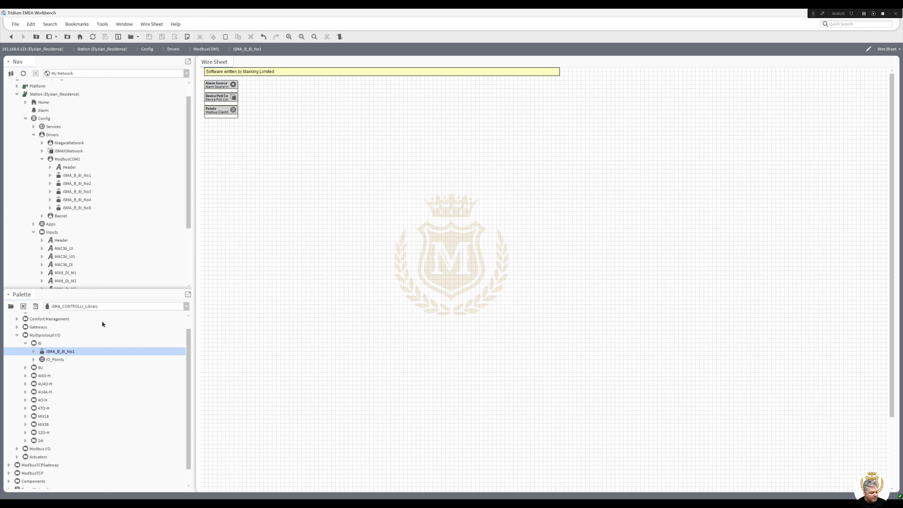
Add the iSMA_B_4U4A_H_No1 device from the library's 4U4A-H folder to ModbusCOM1, naming it iSMA_B_4U4A_H_No6
left_click(27, 393)
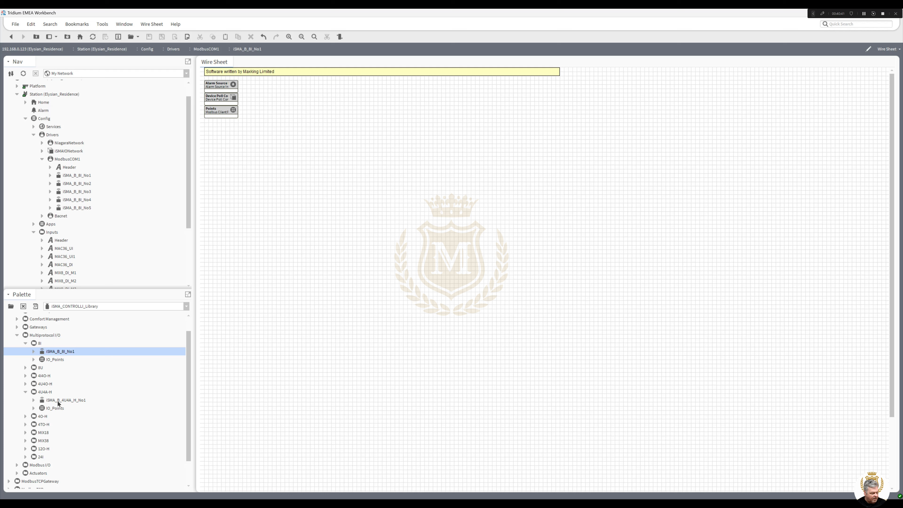
left_click_drag(57, 400, 73, 163)
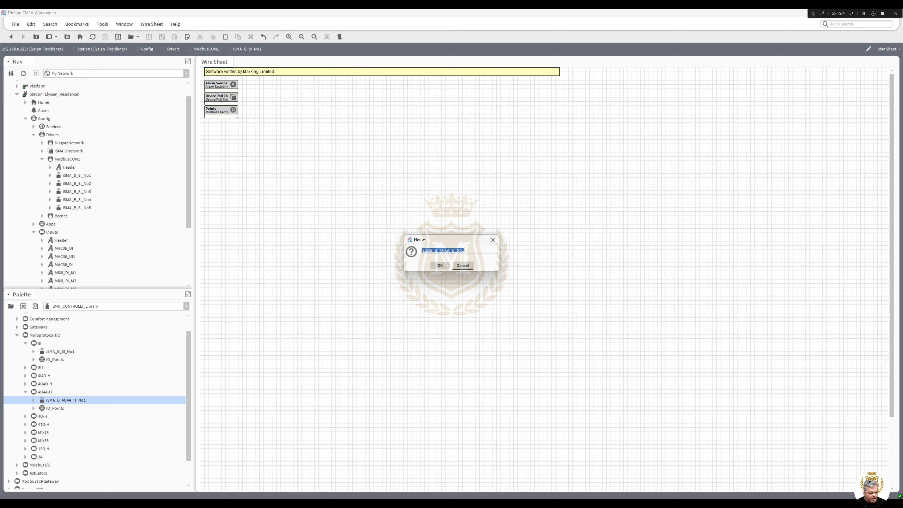
left_click_drag(466, 251, 463, 251)
type("6")
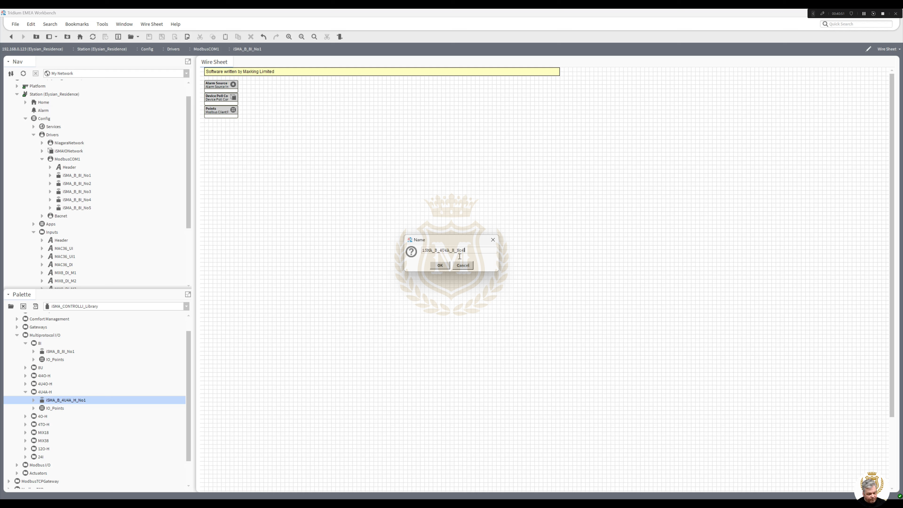
left_click(441, 265)
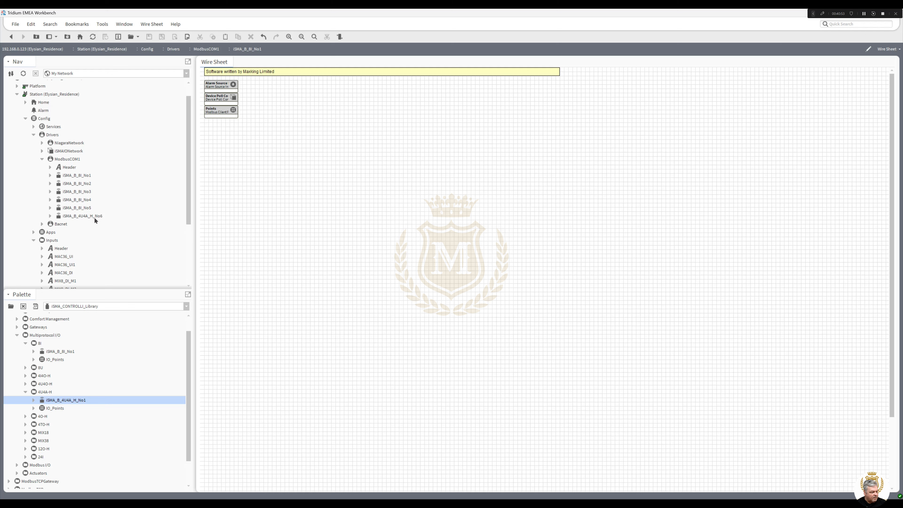
Open the wire sheet of iSMA_B_4U4A_H_No6's Points and line up the 4U4A_H_DigitalOutputs and 4U4A_H_DigitalInputs blocks with their linked numeric points
left_click(50, 216)
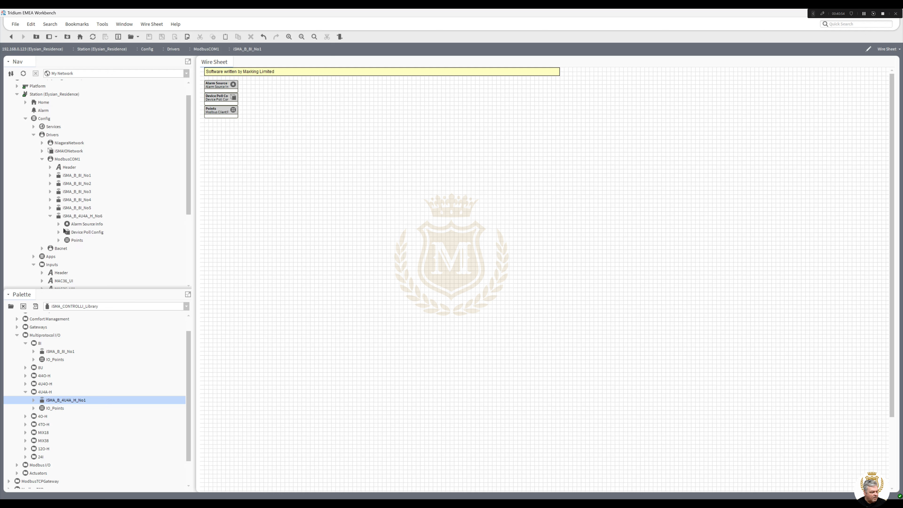
right_click(78, 241)
mouse_move(100, 245)
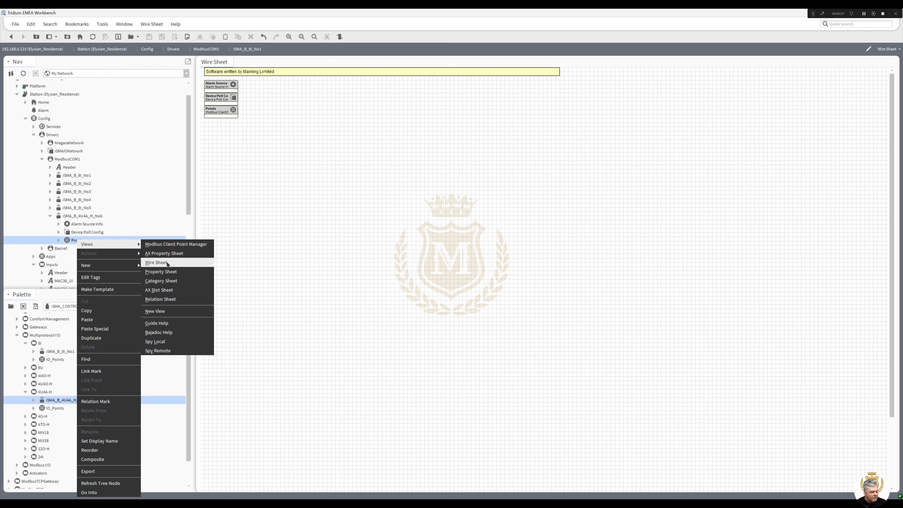
left_click(157, 262)
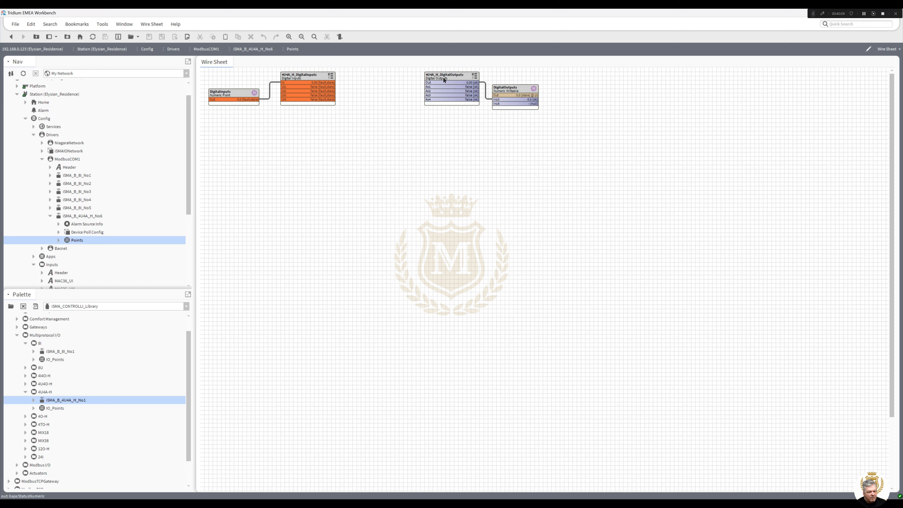
left_click_drag(443, 76, 466, 92)
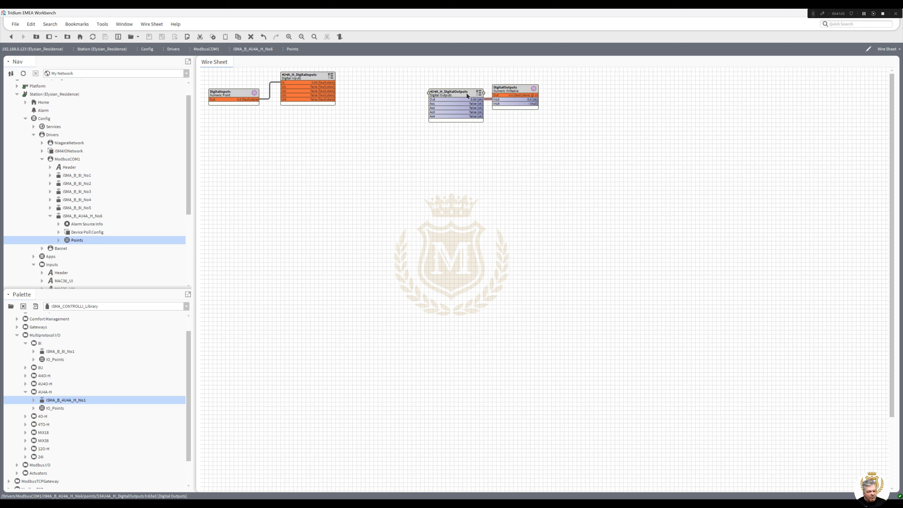
left_click(310, 86)
left_click_drag(310, 86, 293, 96)
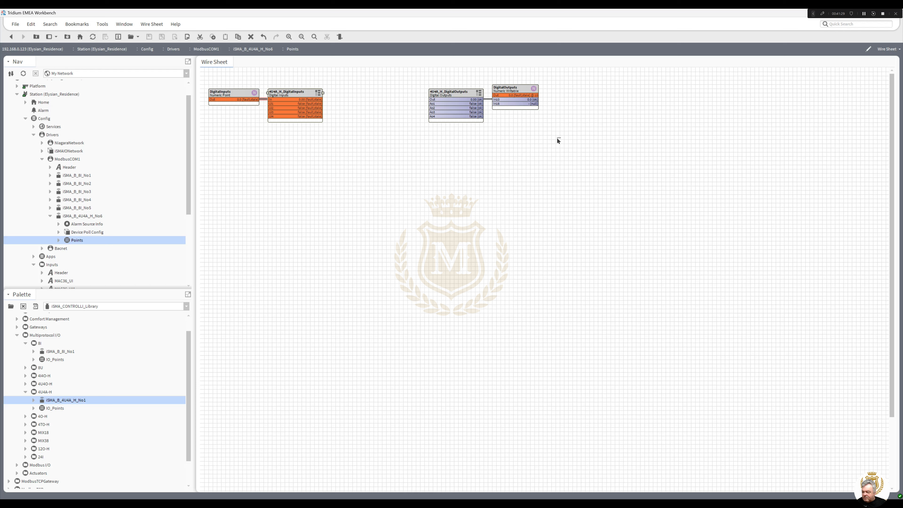
Replace the digital output blocks on the wire sheet with points AO1 to AO4 from the library's 4U4A-H Analog_Outputs folder
left_click_drag(557, 136, 401, 70)
key("Delete")
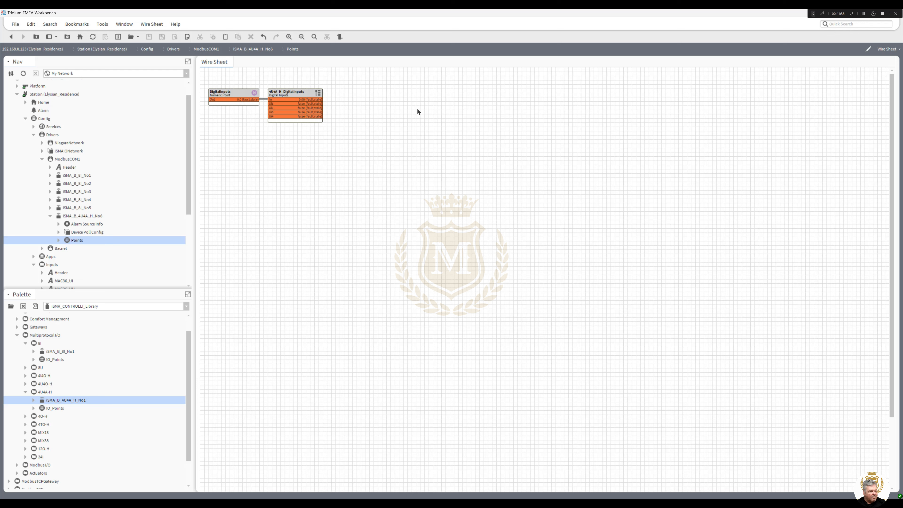
left_click(34, 408)
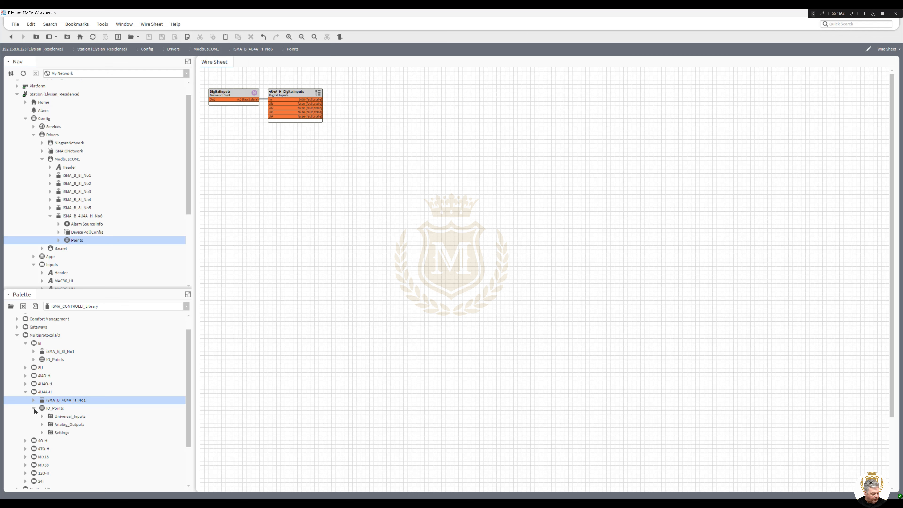
left_click(41, 425)
left_click(66, 383)
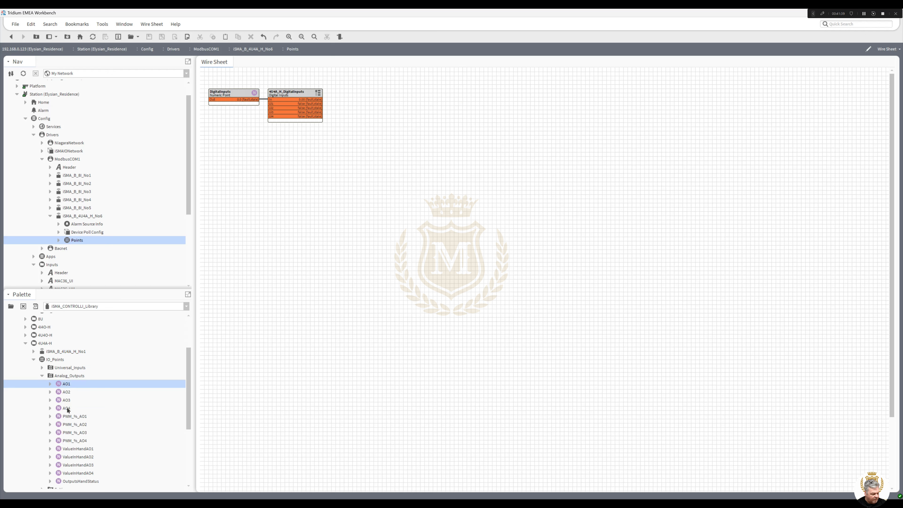
left_click(66, 407, "shift")
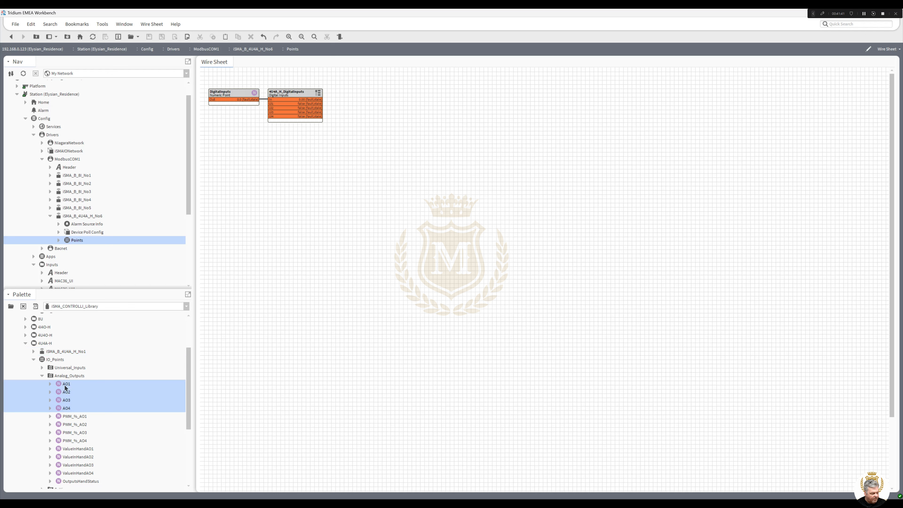
left_click_drag(65, 385, 387, 94)
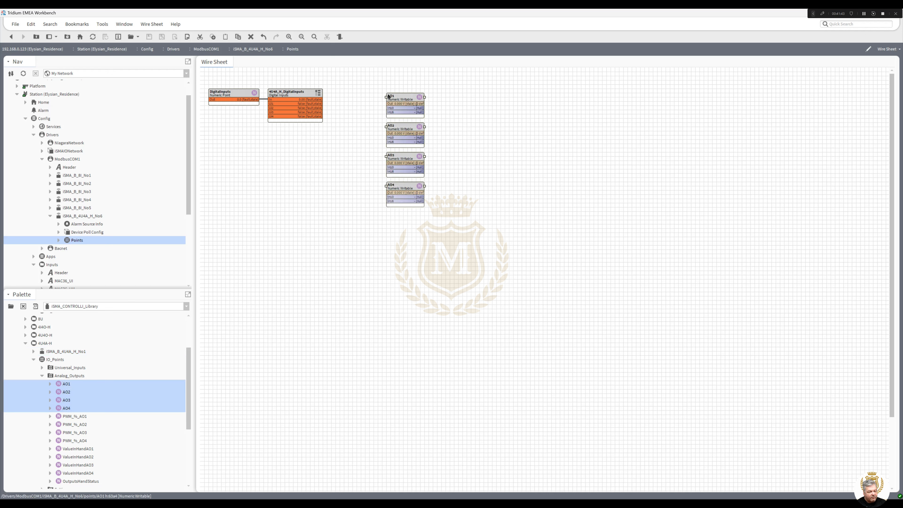
left_click(444, 131)
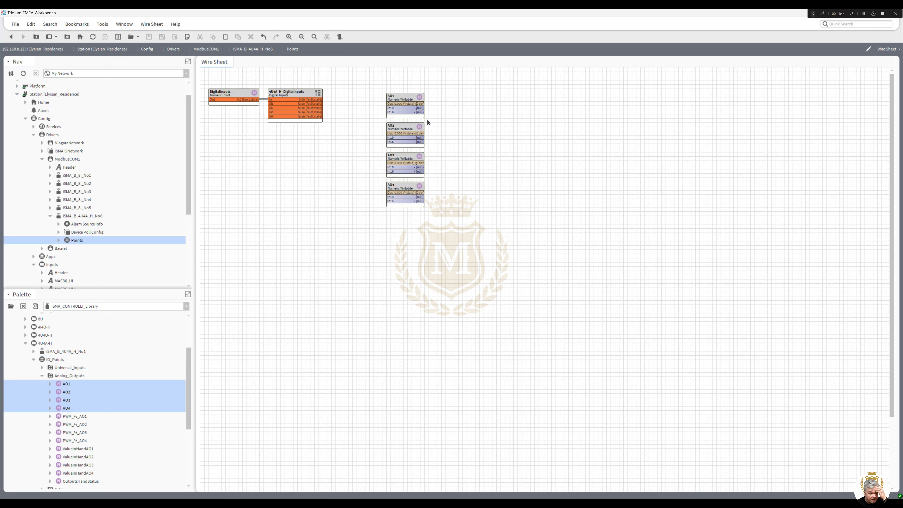
Unpin the In16 slot from the AO1 and AO2 points
right_click(402, 99)
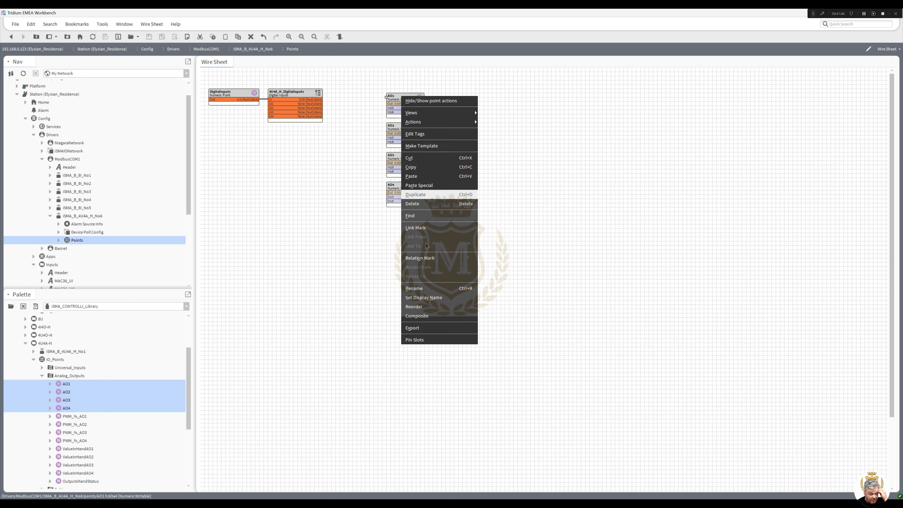
left_click(419, 339)
left_click_drag(492, 228, 494, 263)
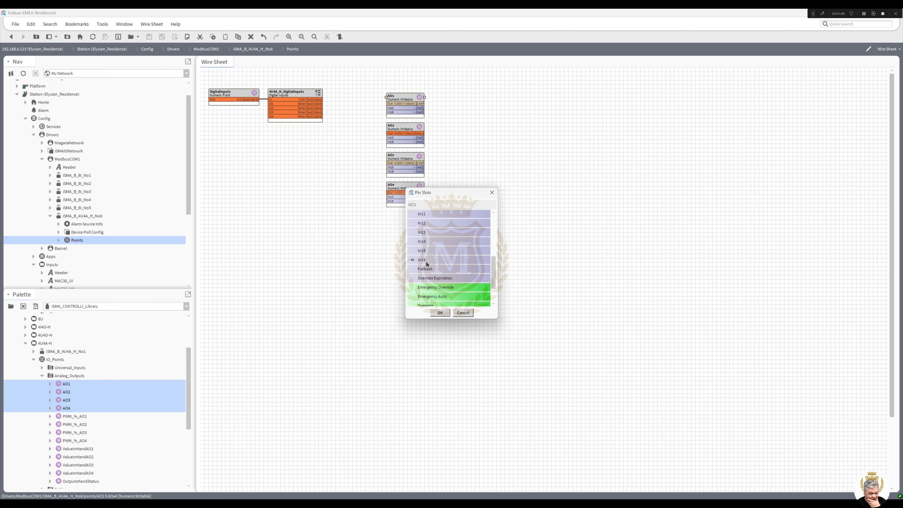
left_click(440, 312)
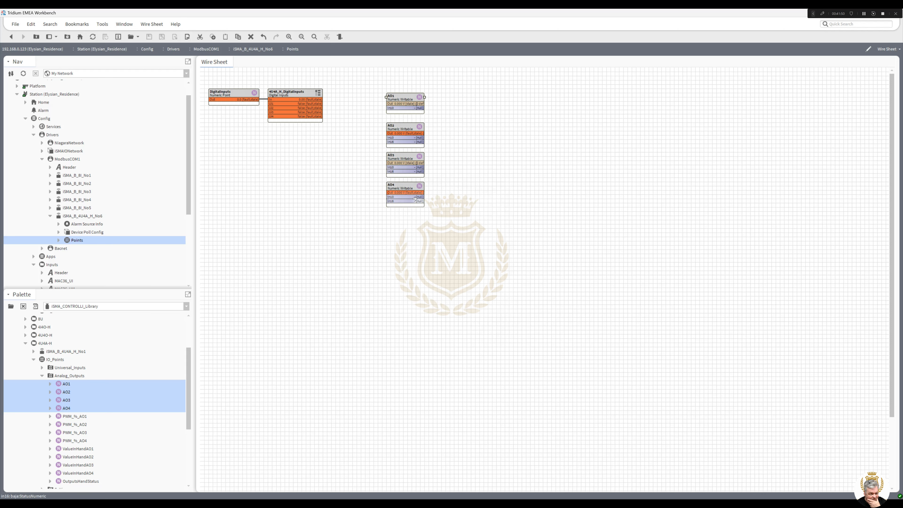
right_click(405, 129)
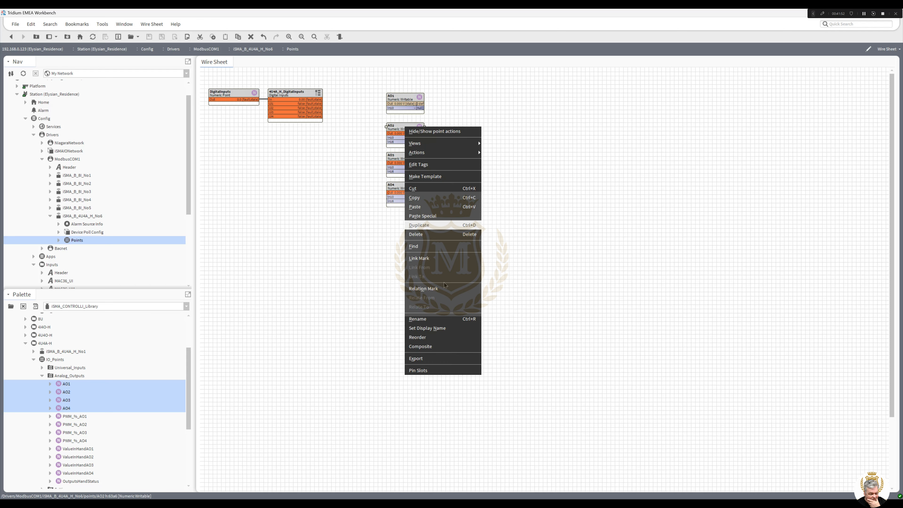
left_click(434, 372)
left_click_drag(495, 230, 491, 267)
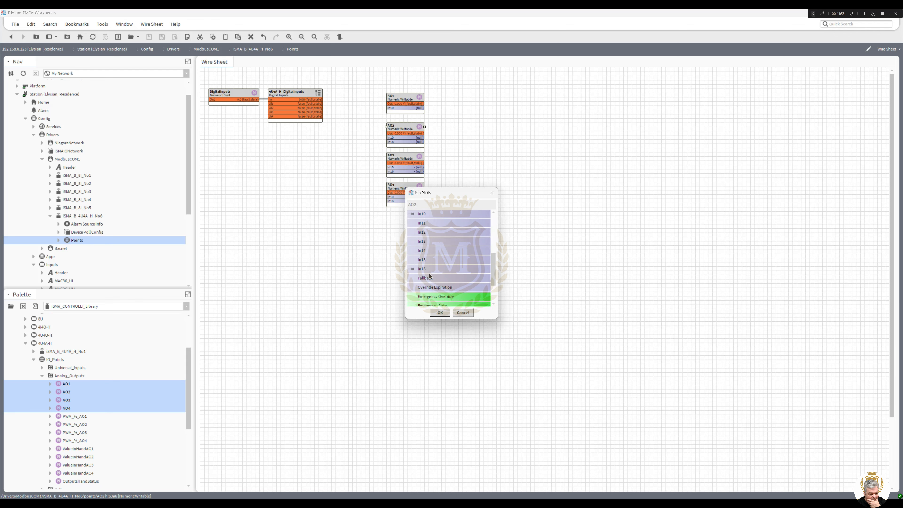
left_click(442, 313)
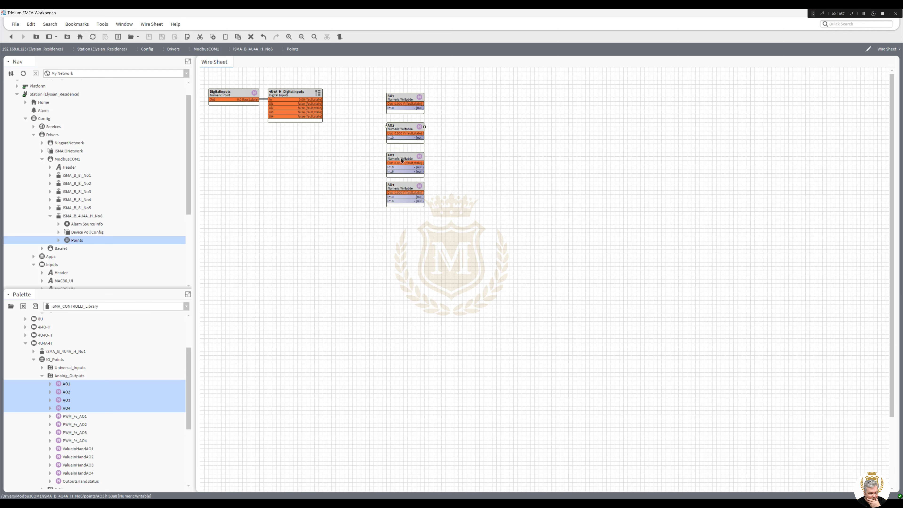
Unpin the In16 slot from the AO3 point
right_click(401, 157)
left_click(442, 400)
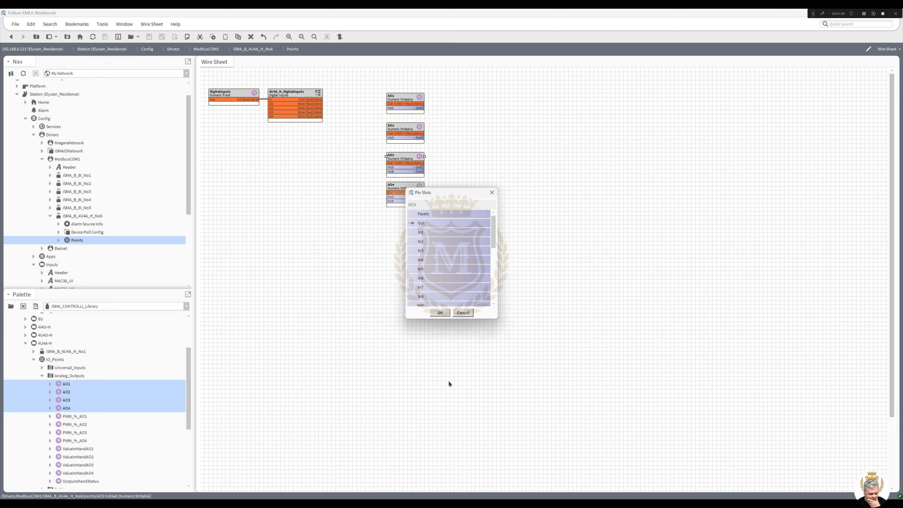
left_click_drag(493, 240, 493, 266)
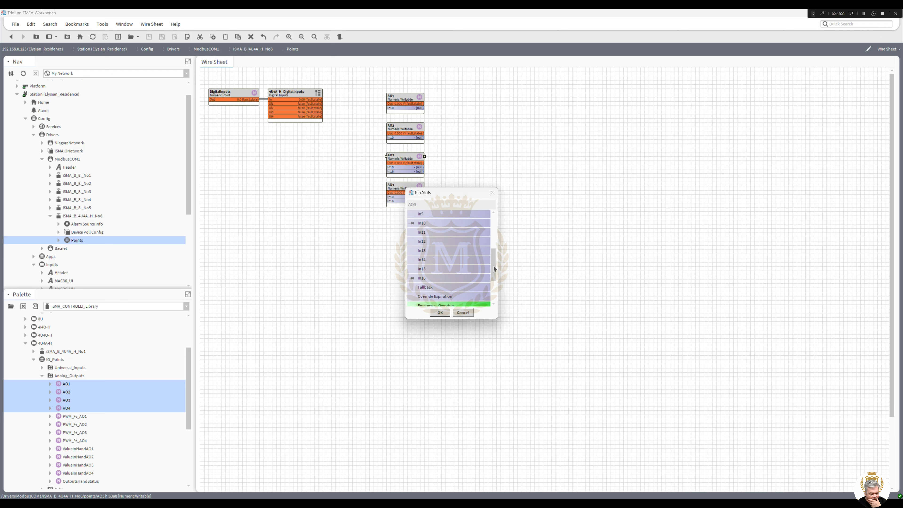
left_click(415, 279)
left_click(440, 313)
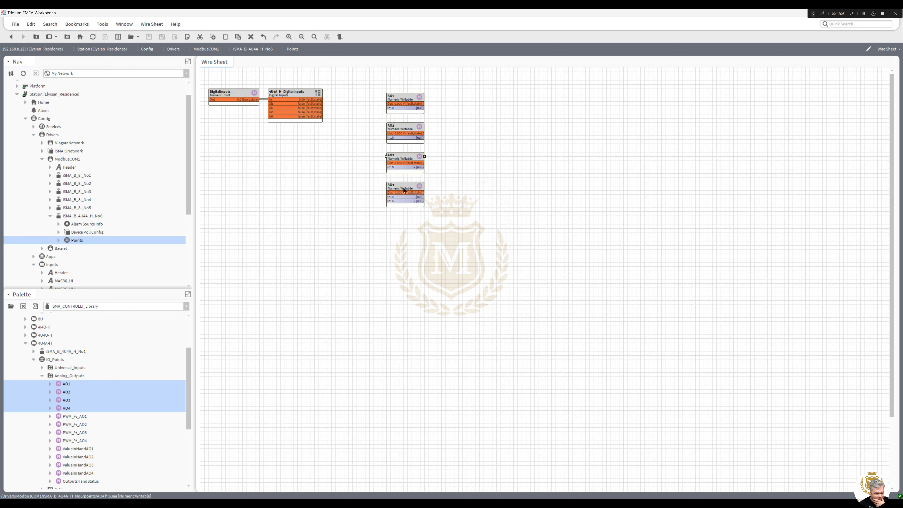
right_click(403, 190)
mouse_move(459, 213)
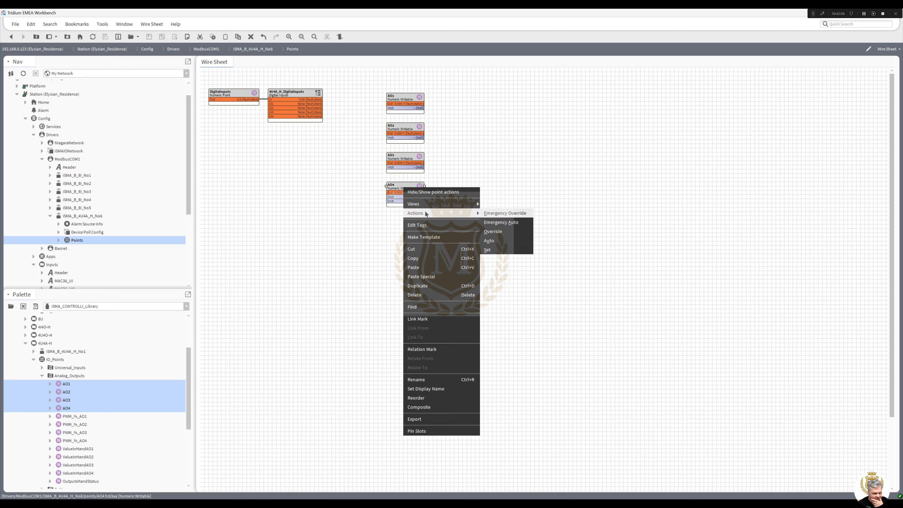
left_click(492, 251)
left_click(463, 263)
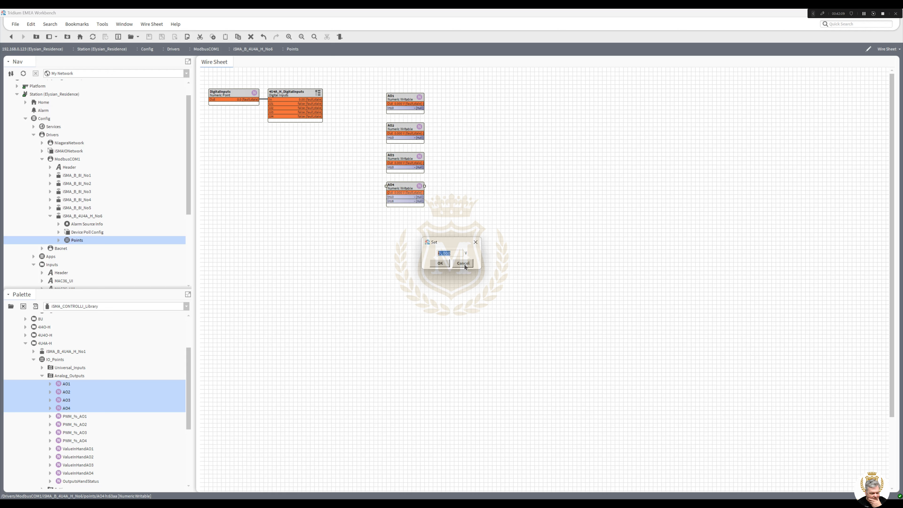
Unpin the In16 slot from the AO4 point
right_click(406, 184)
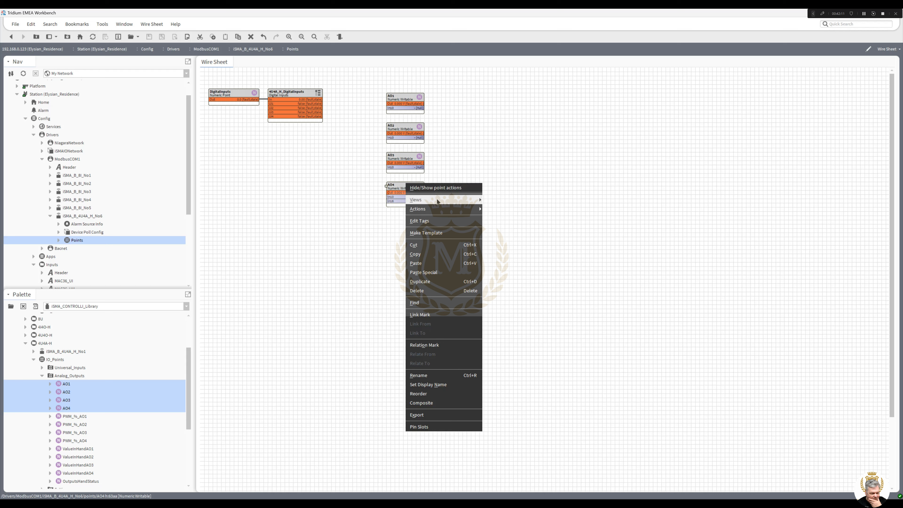
mouse_move(439, 200)
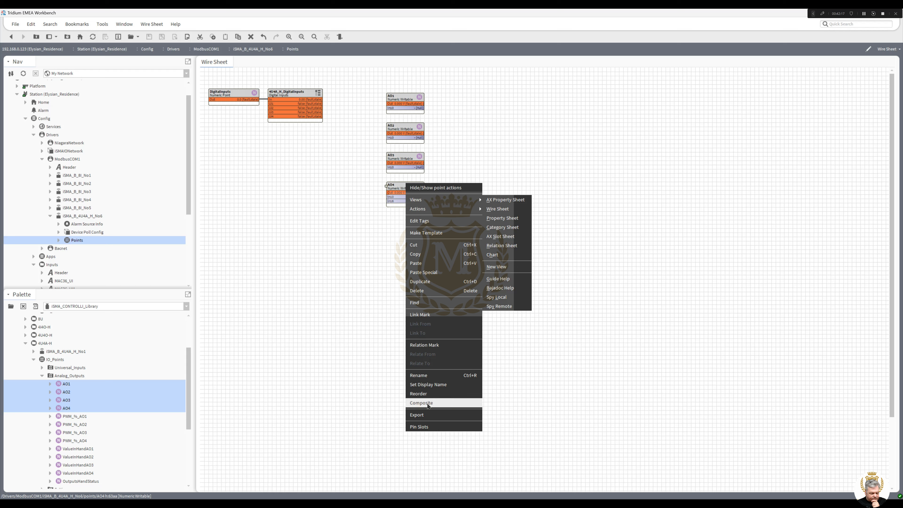
left_click(432, 427)
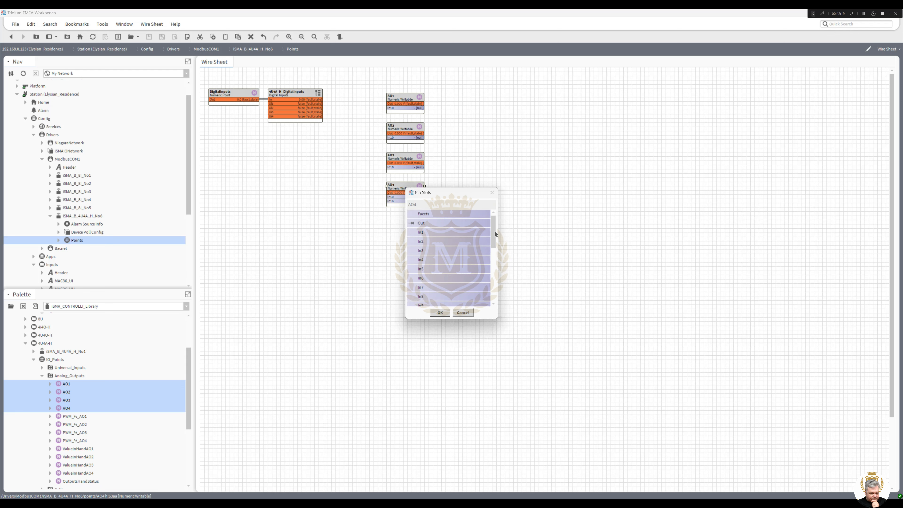
left_click_drag(495, 234, 493, 265)
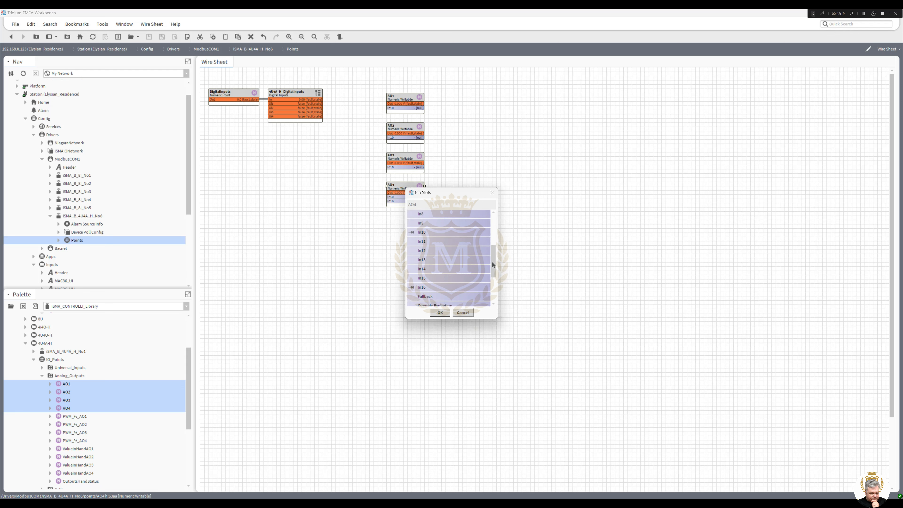
left_click(439, 315)
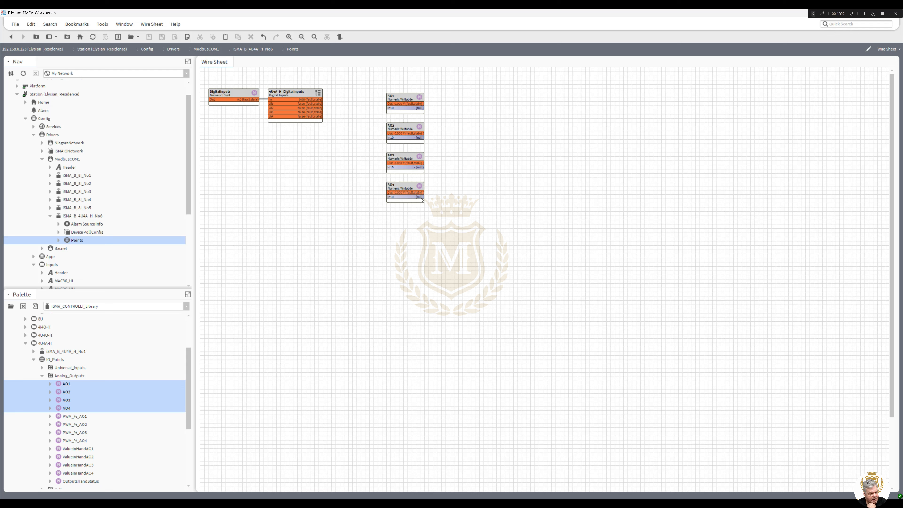
Set the linear conversion scale in AO1's Proxy Ext to 0.01, save it and return to the wire sheet
double_click(404, 103)
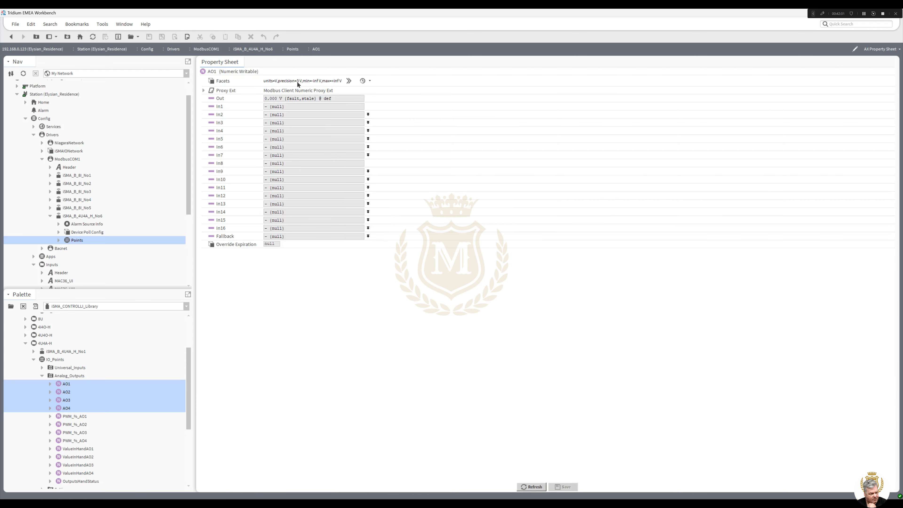
left_click(204, 90)
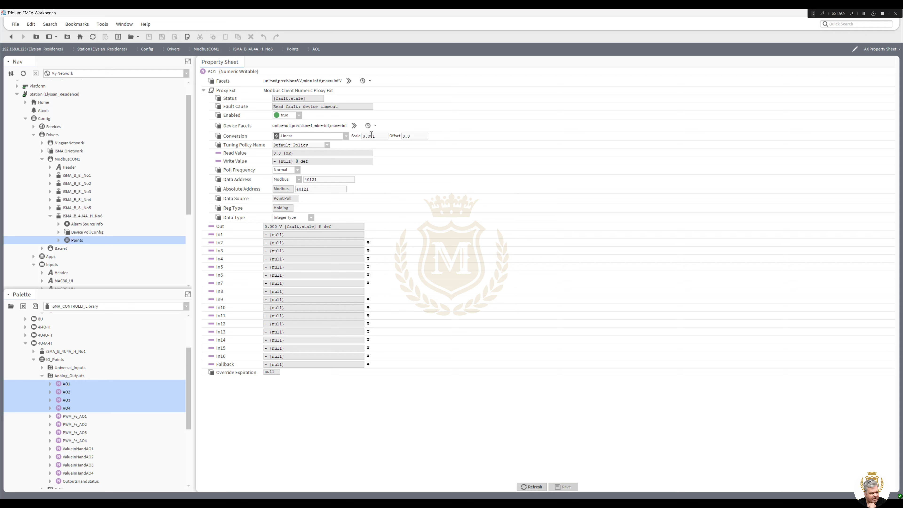
left_click_drag(371, 136, 379, 134)
type("1")
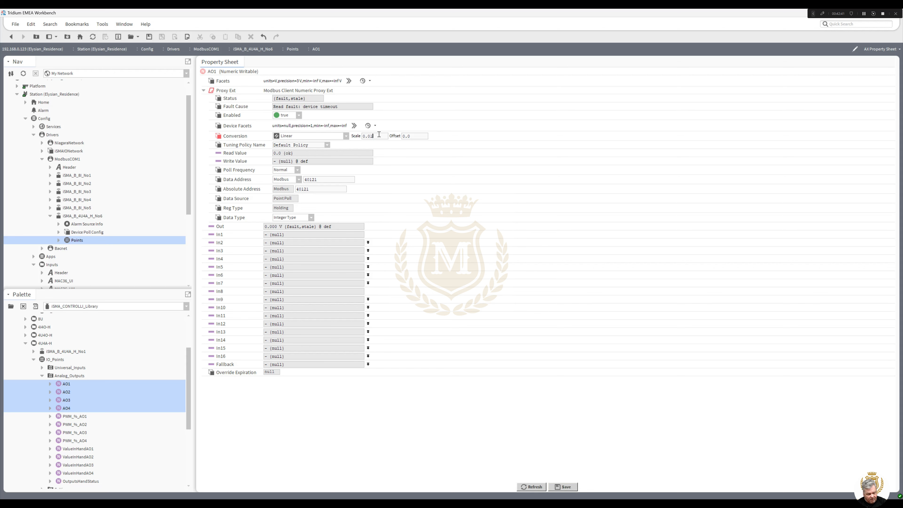
left_click(564, 487)
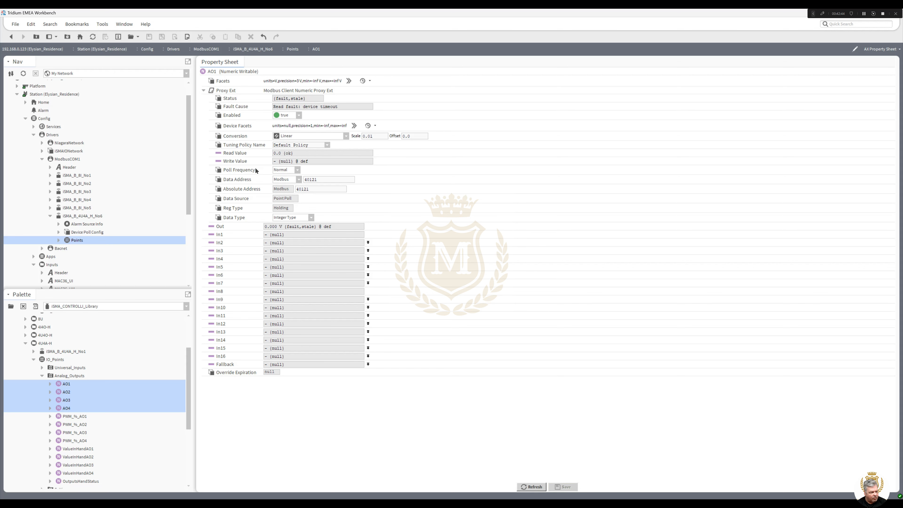
left_click(11, 37)
Set AO2's linear conversion scale to 0.01, save it and return to the wire sheet
double_click(402, 134)
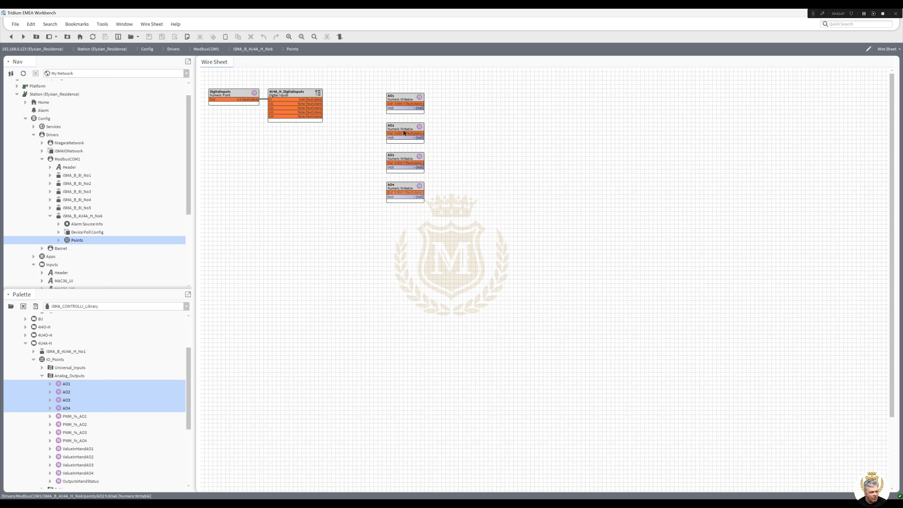
double_click(371, 136)
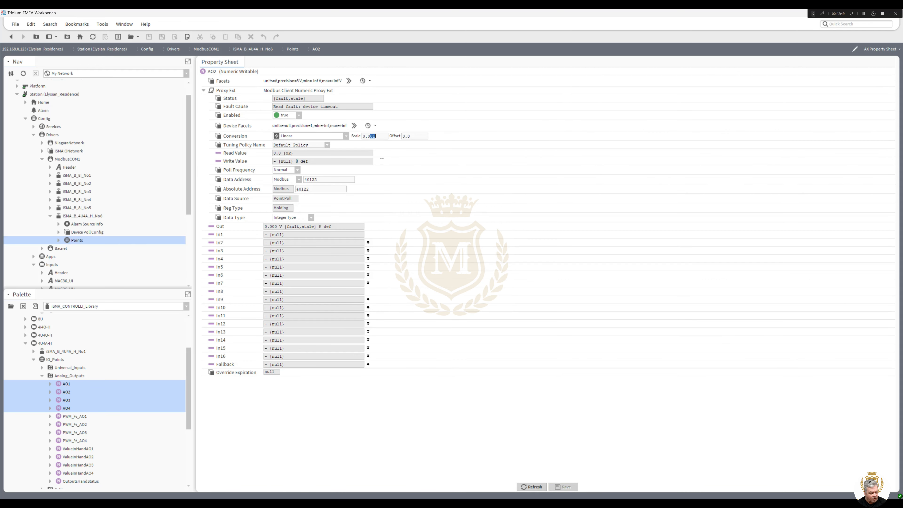
type("01")
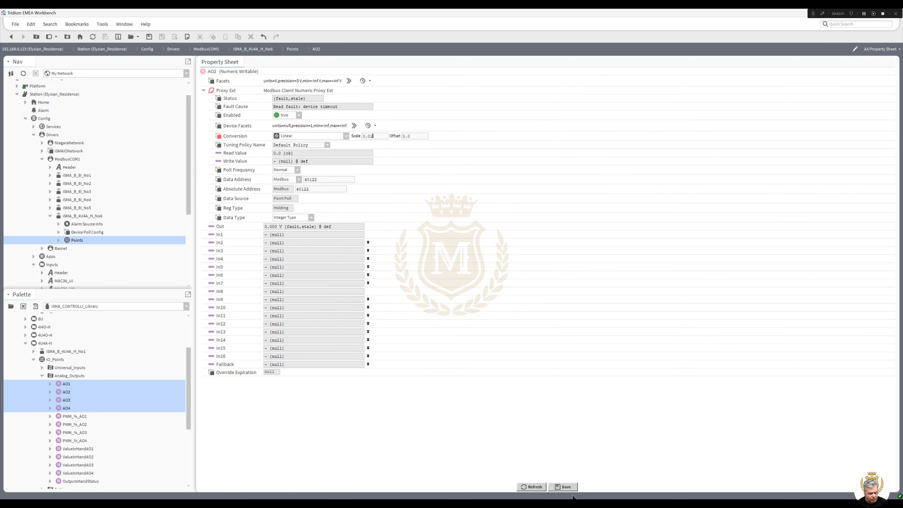
left_click(565, 487)
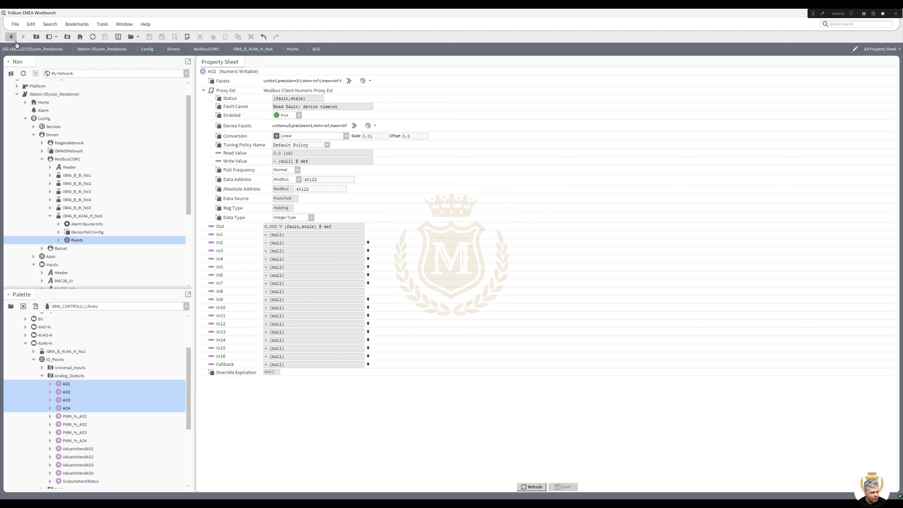
left_click(14, 40)
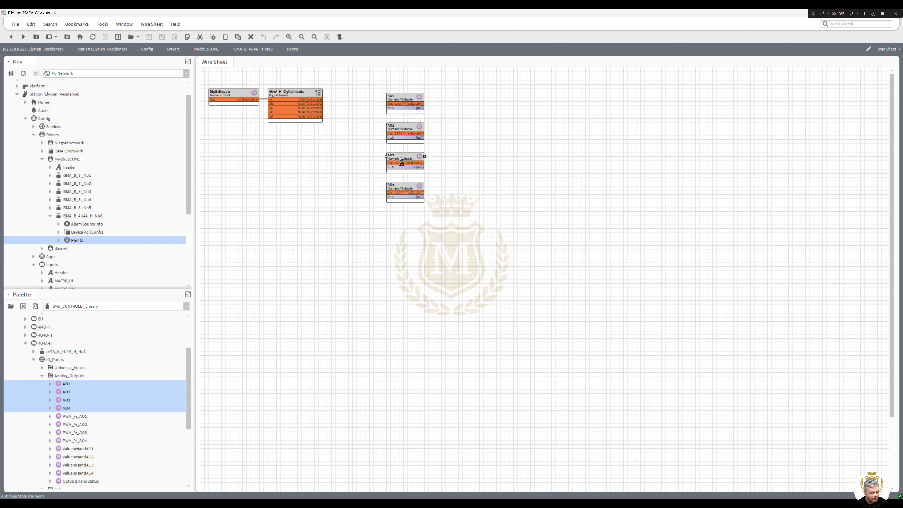
Set AO3's linear conversion scale to 0.01, save it and return to the wire sheet
double_click(402, 161)
double_click(373, 135)
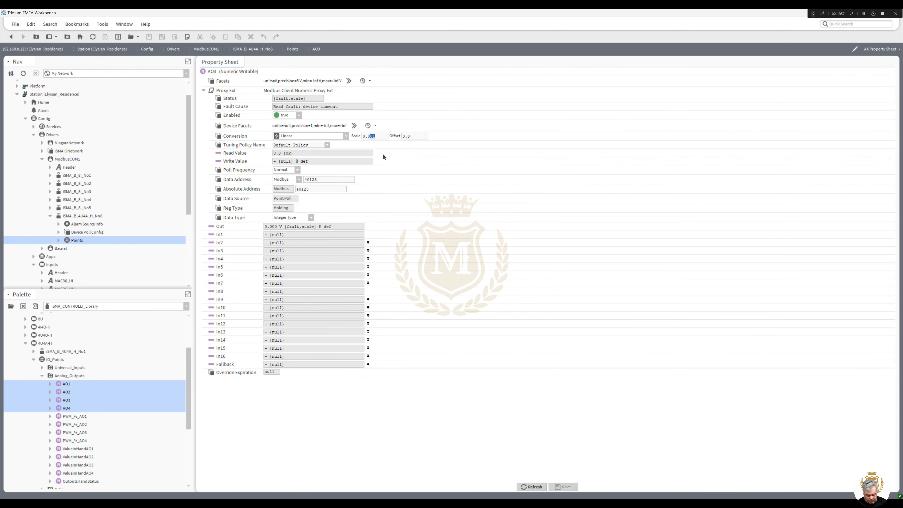
type("1")
key("ctrl+s")
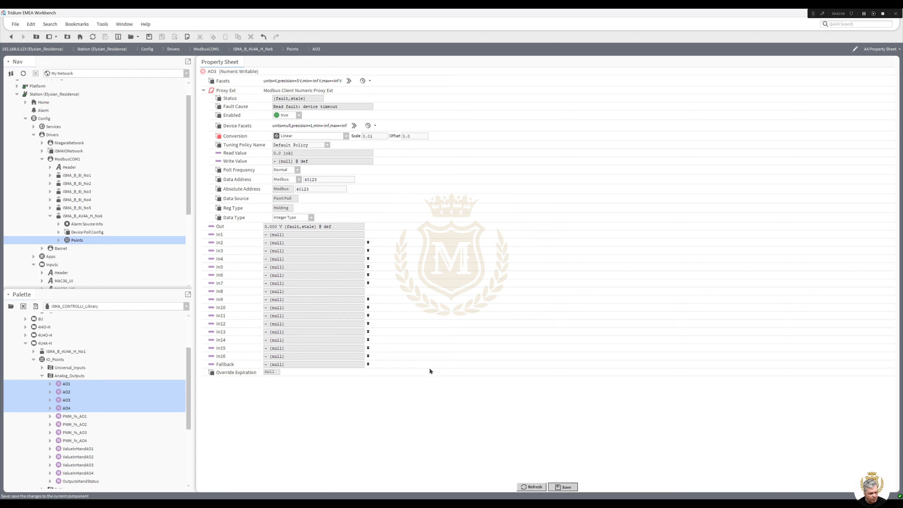
left_click(11, 37)
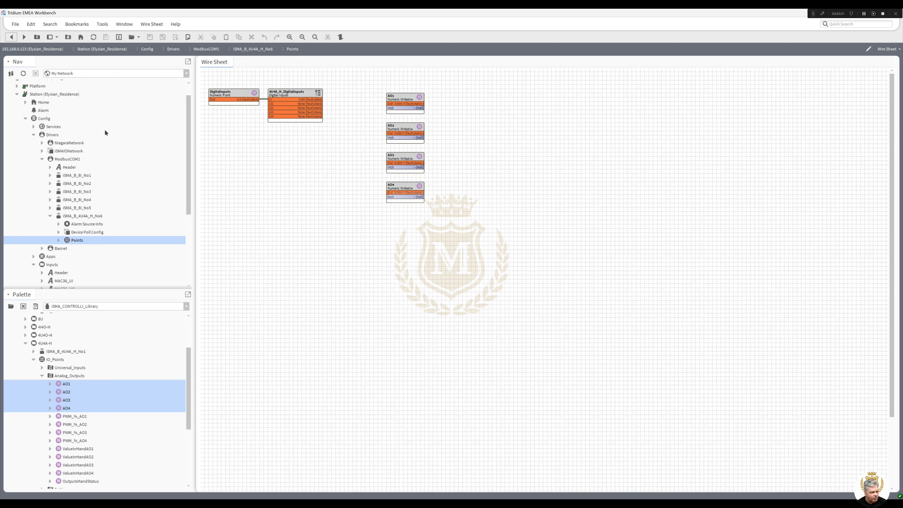
Set AO4's linear conversion scale to 0.01, save it and return to the wire sheet
double_click(389, 199)
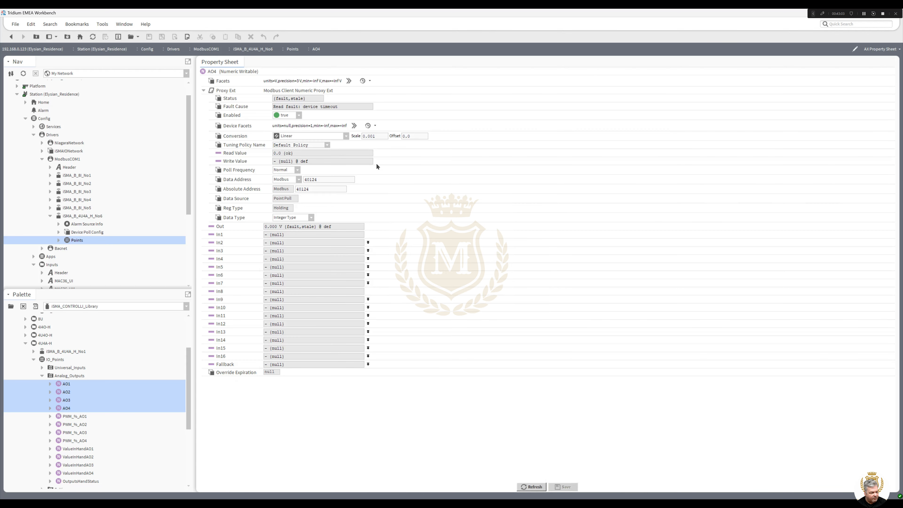
left_click(373, 137)
key("BackSpace")
key("BackSpace")
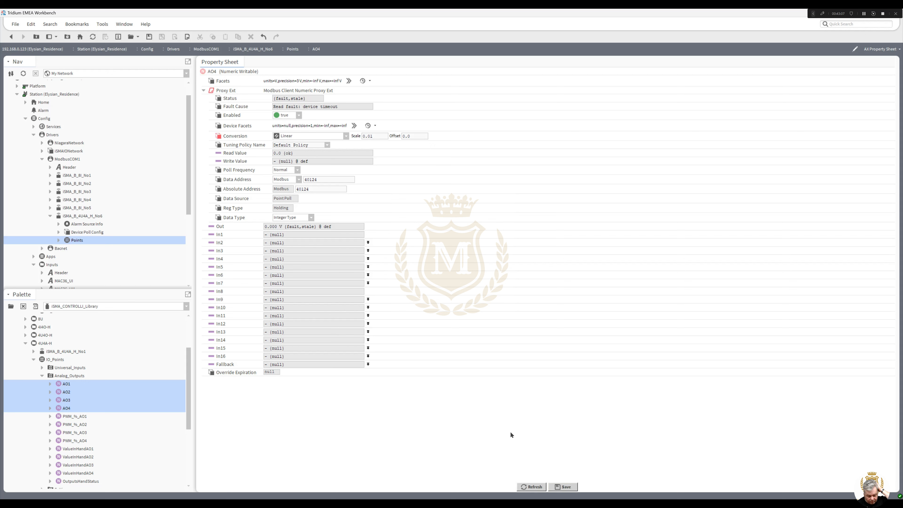
left_click(564, 486)
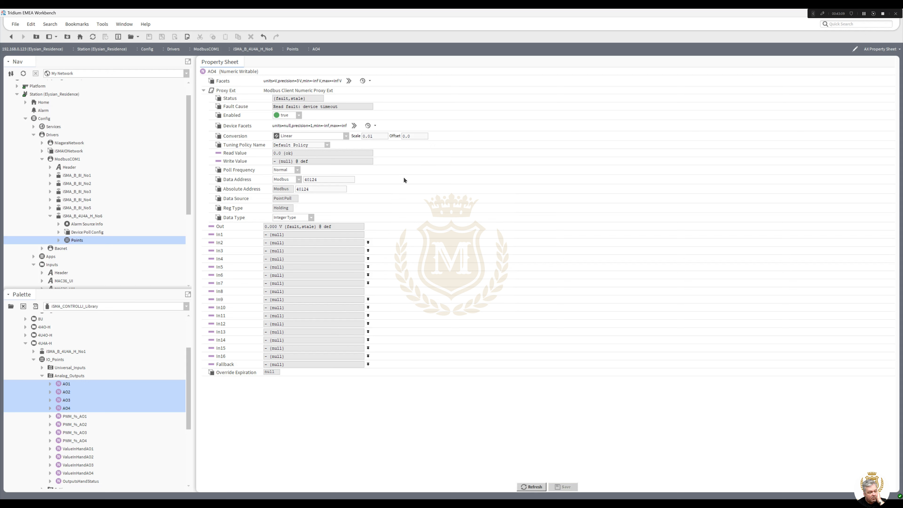
left_click(10, 37)
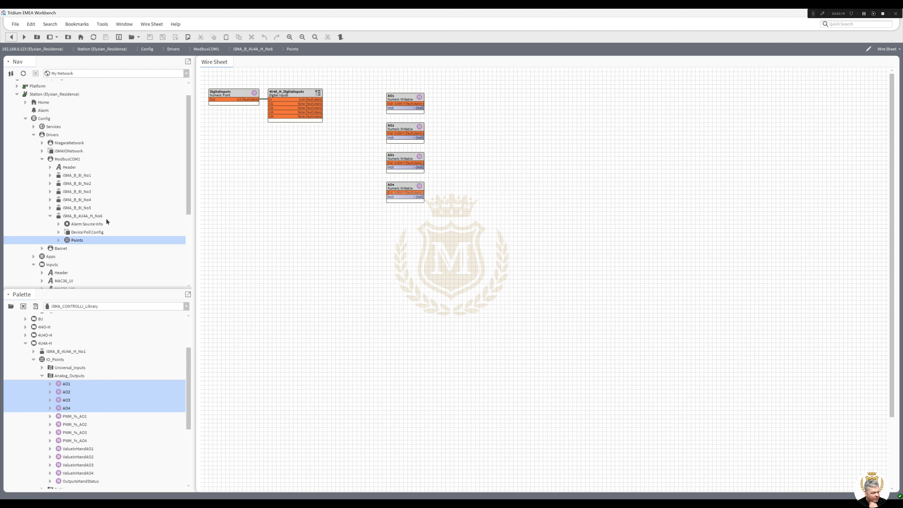
Collapse the 4U4A-H module, open ISMAIONetwork and expand its IsmaIoDevice in the station tree
left_click(49, 216)
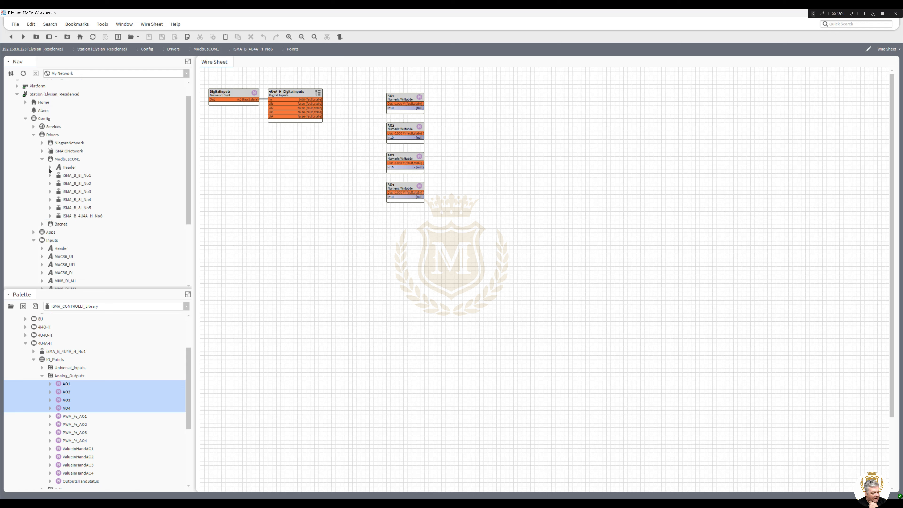
left_click(41, 151)
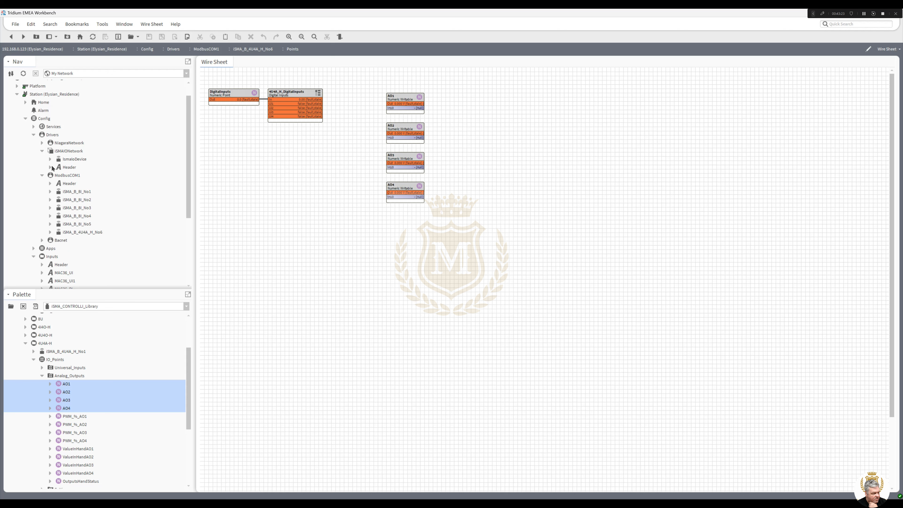
double_click(68, 150)
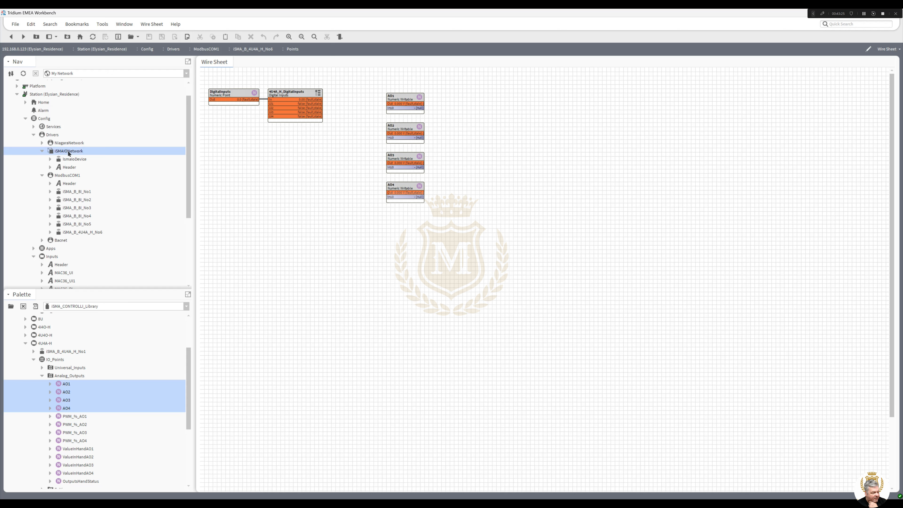
left_click(50, 159)
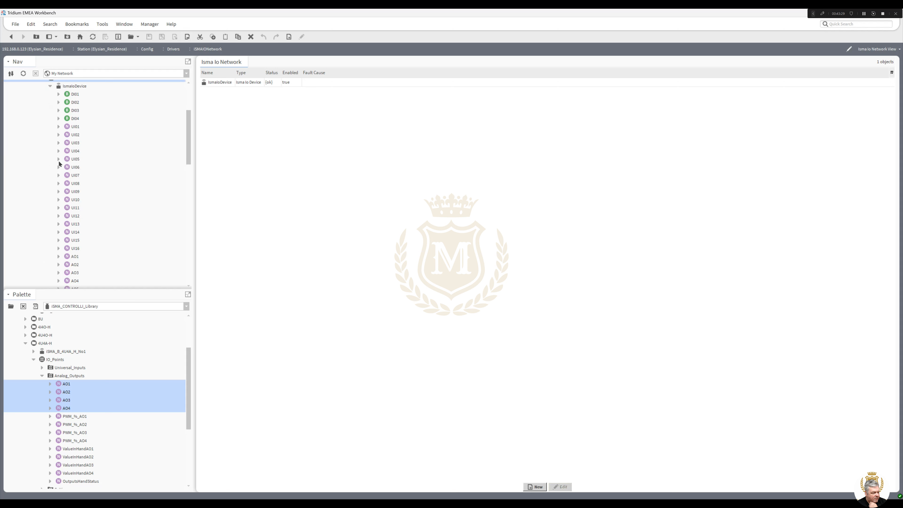
left_click(76, 87)
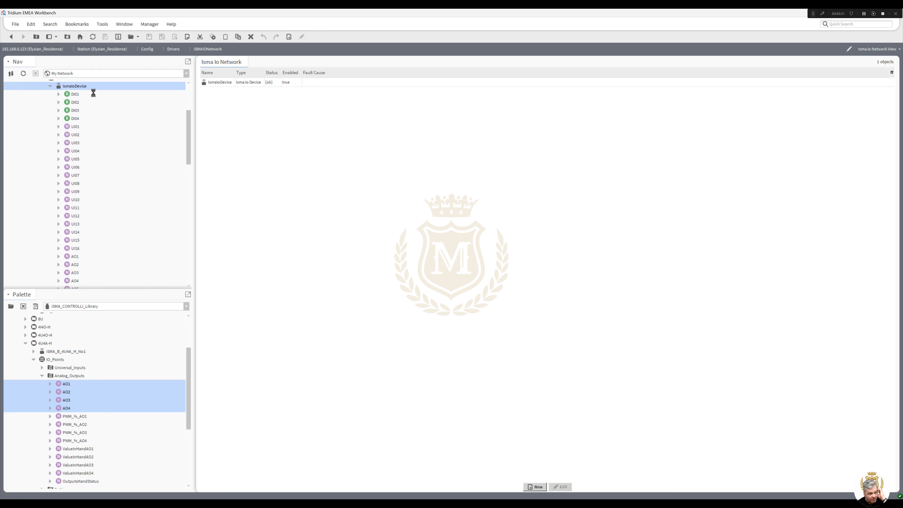
Open IsmaIoDevice's wire sheet and delete all existing points, blocks and notes below the header
right_click(75, 89)
mouse_move(107, 92)
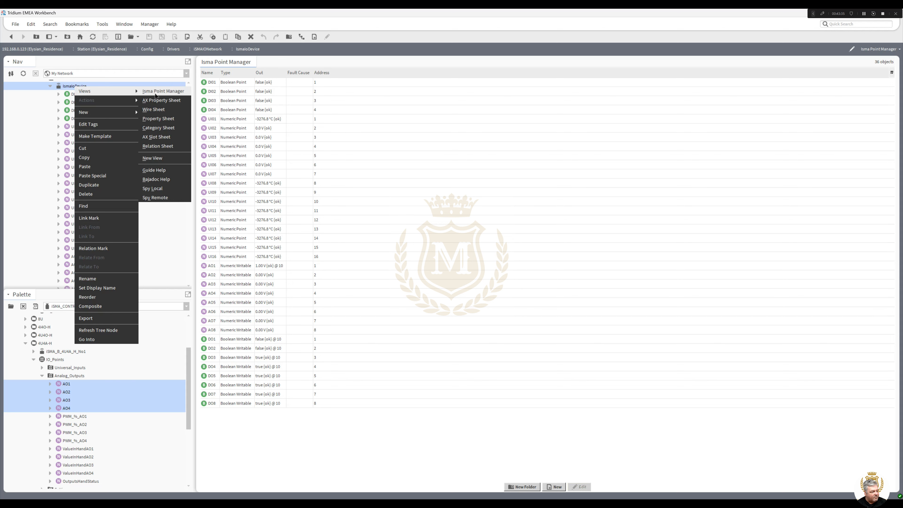
left_click(153, 110)
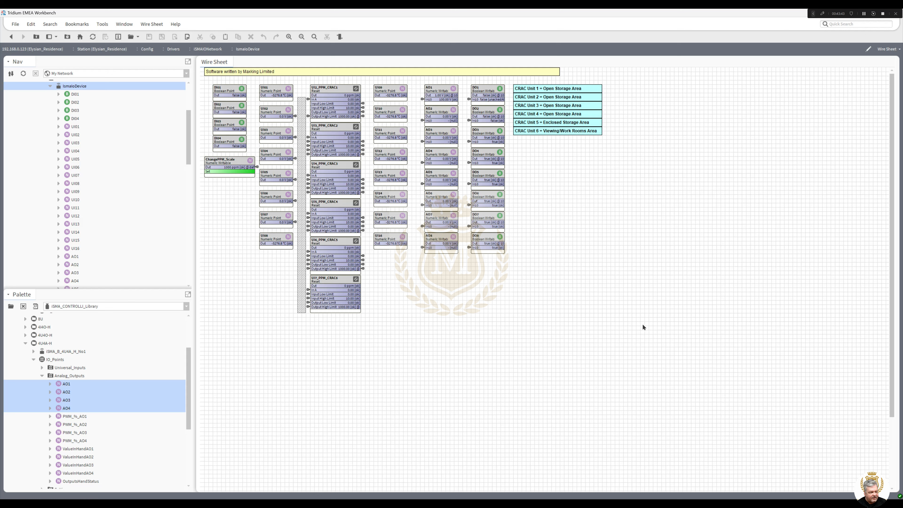
left_click_drag(644, 324, 199, 81)
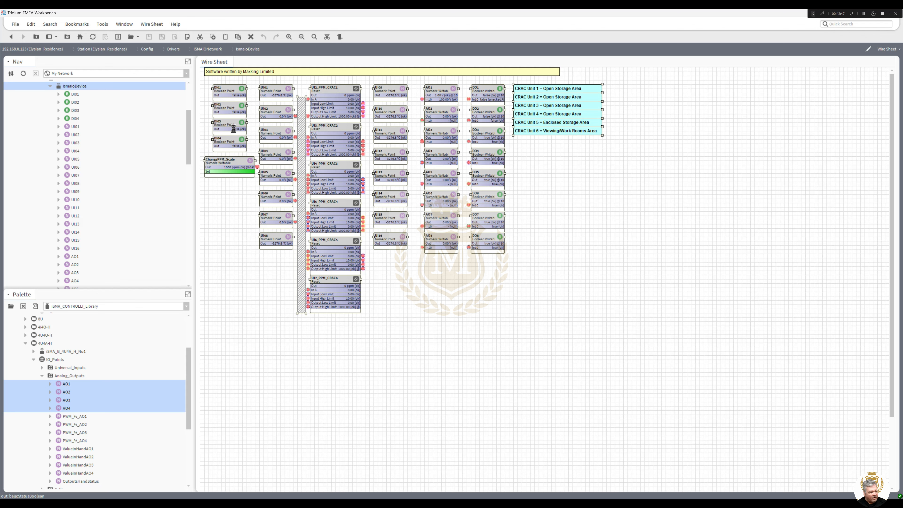
key("Delete")
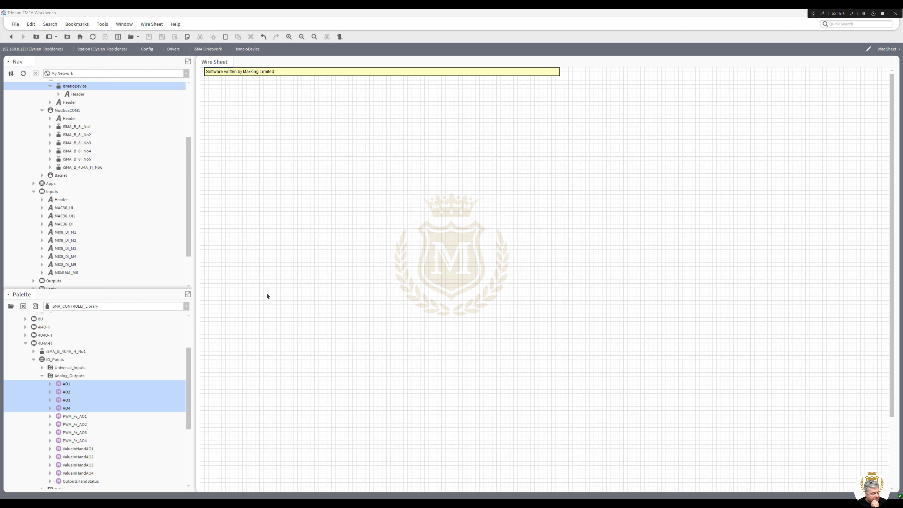
Start creating new points in IsmaIoDevice's point manager and check the main controller's universal inputs on the PDF wiring drawing in the browser
double_click(76, 88)
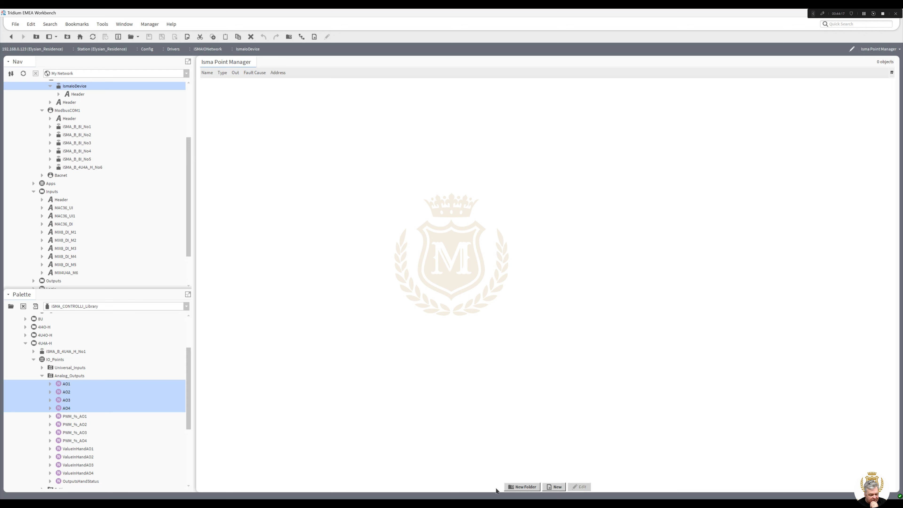
left_click(555, 487)
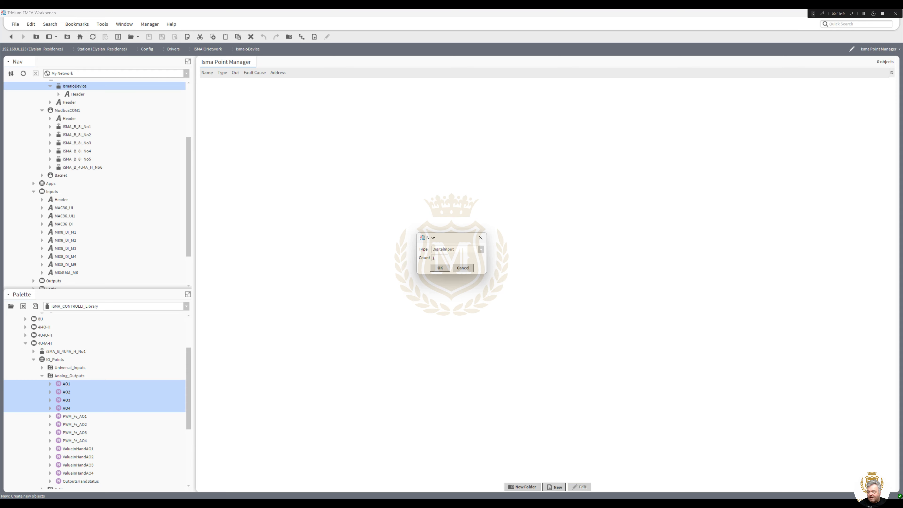
left_click_drag(902, 72, 288, 93)
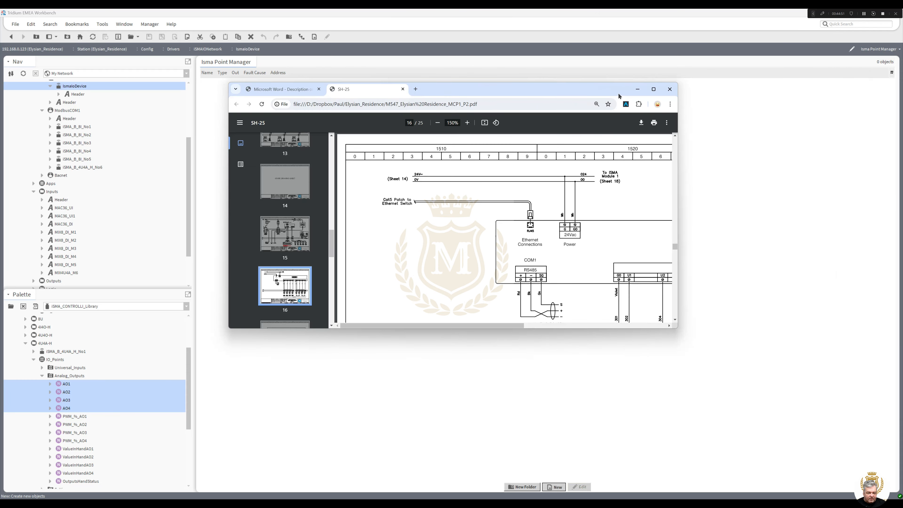
left_click(654, 90)
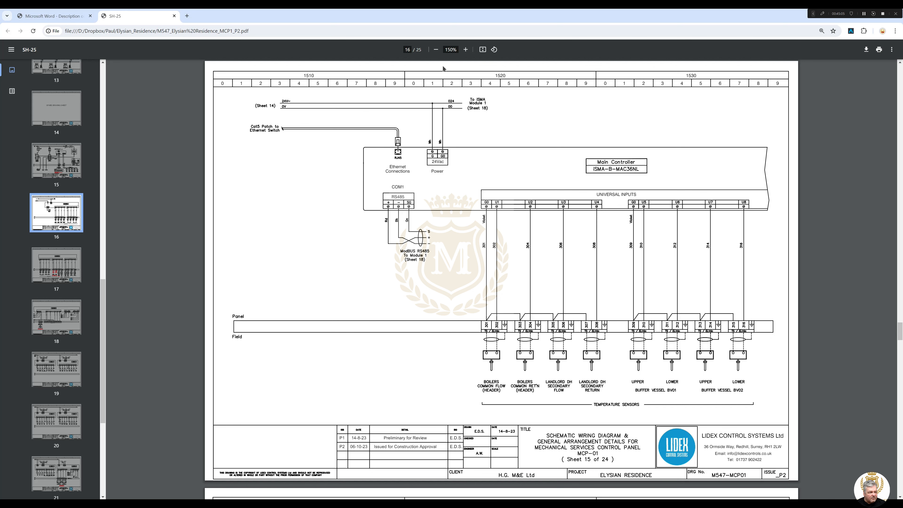
left_click_drag(419, 14, 902, 89)
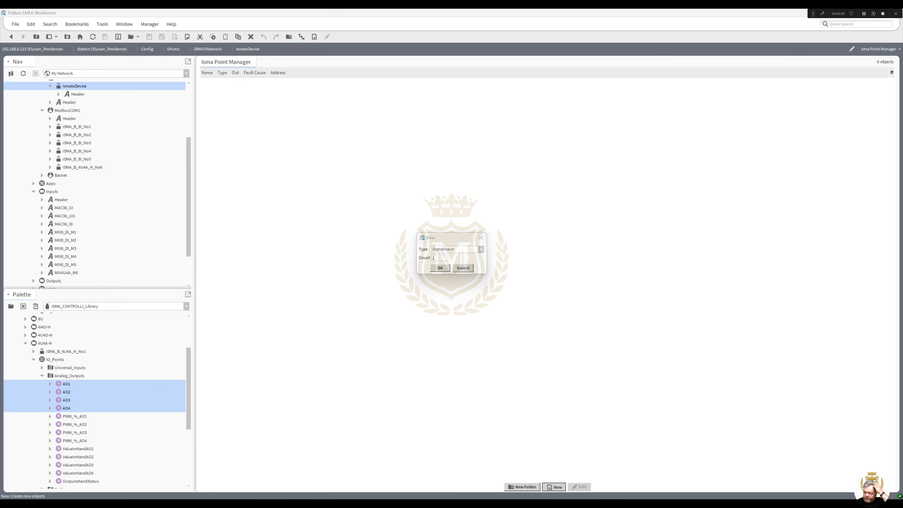
Choose UniversalInput as the new point type with a count of 8
left_click(481, 250)
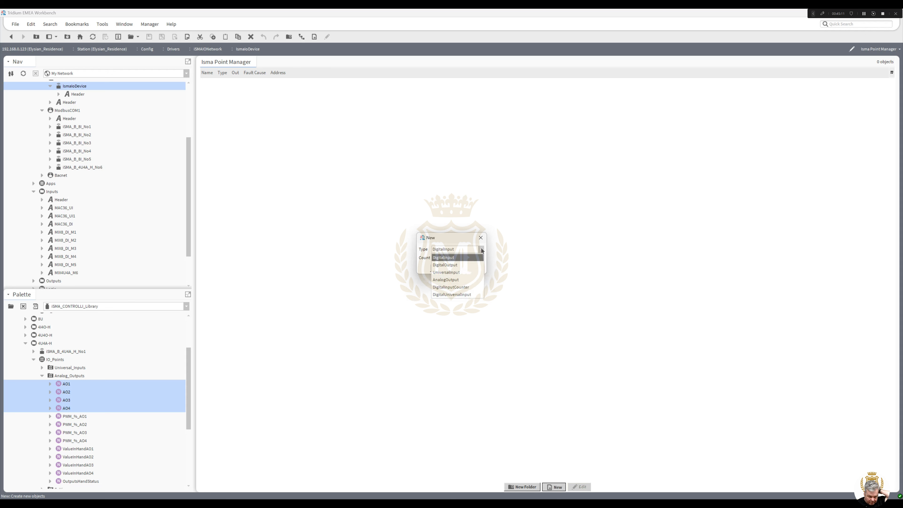
left_click(462, 272)
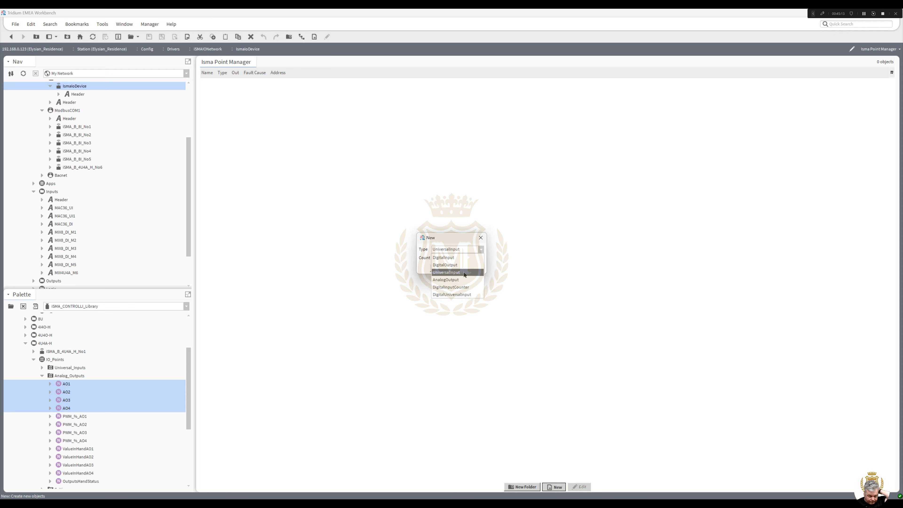
double_click(435, 258)
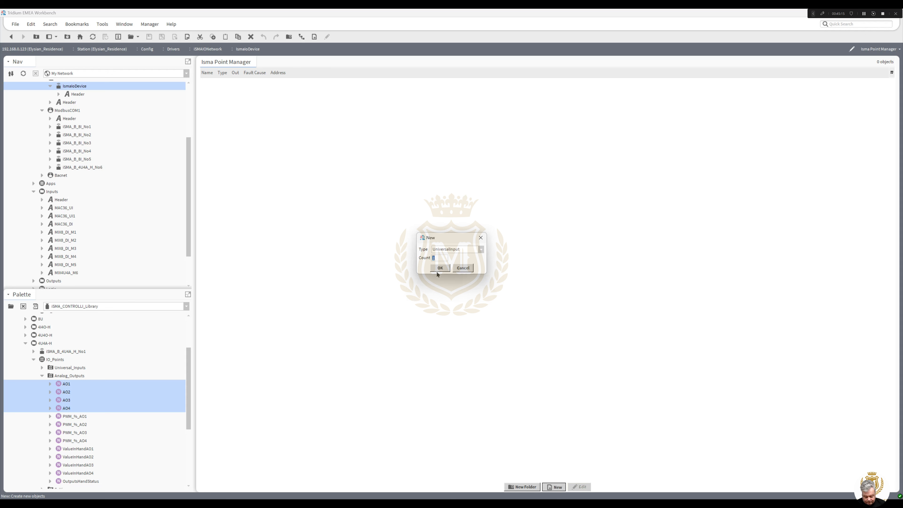
type("8")
left_click(438, 269)
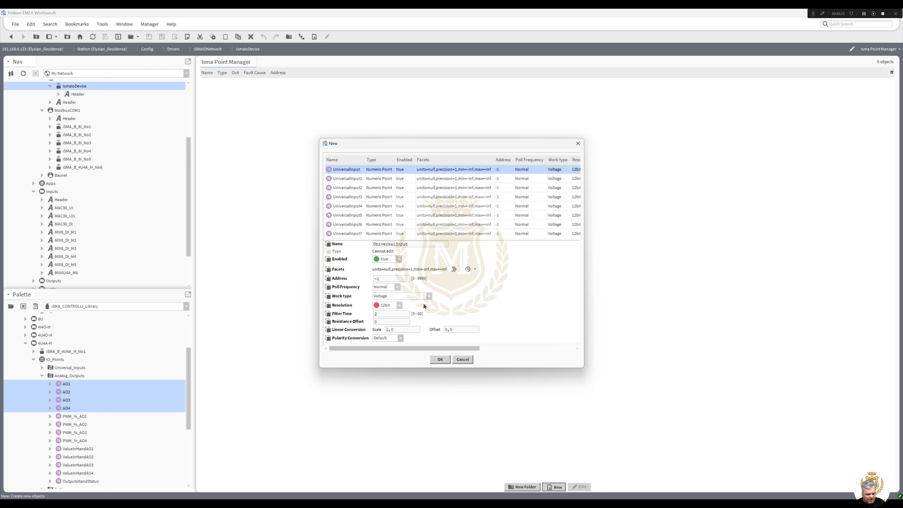
Set the work type of all eight new universal inputs to Temp Ntc10k3a1 and add them
left_click(350, 233, "shift")
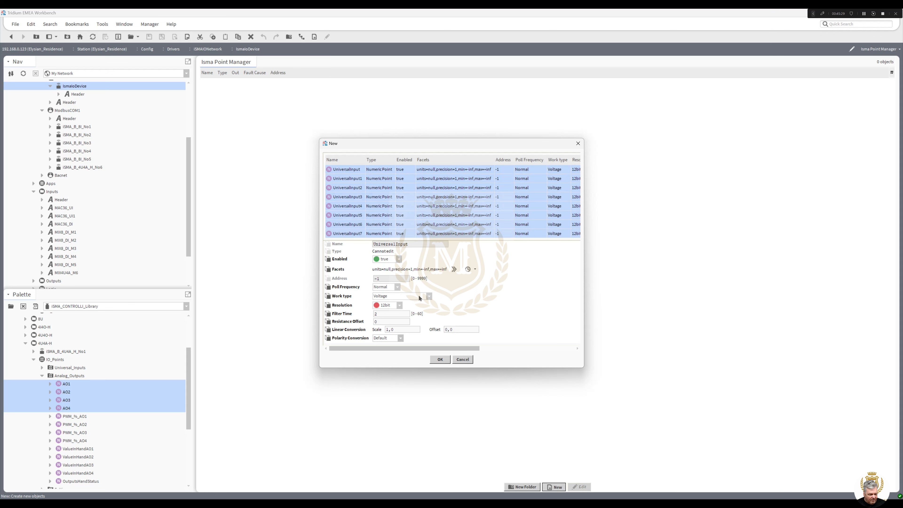
left_click(428, 296)
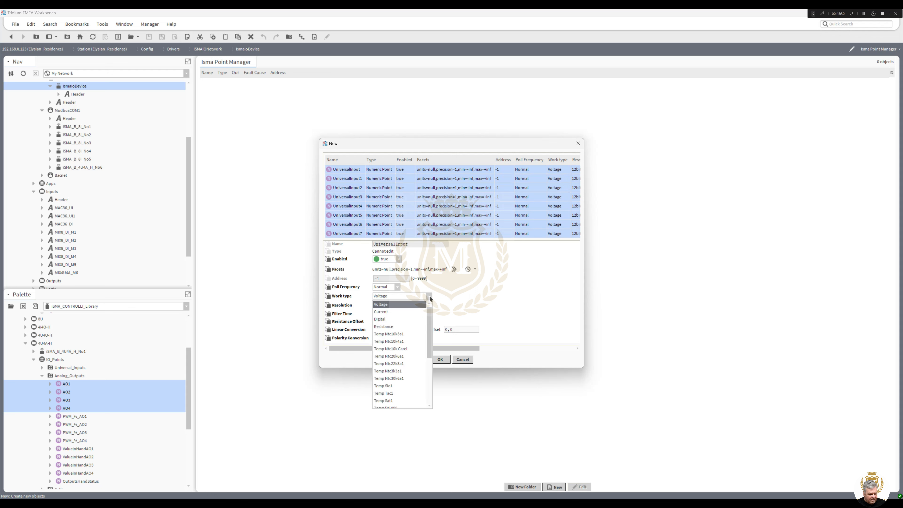
left_click(421, 334)
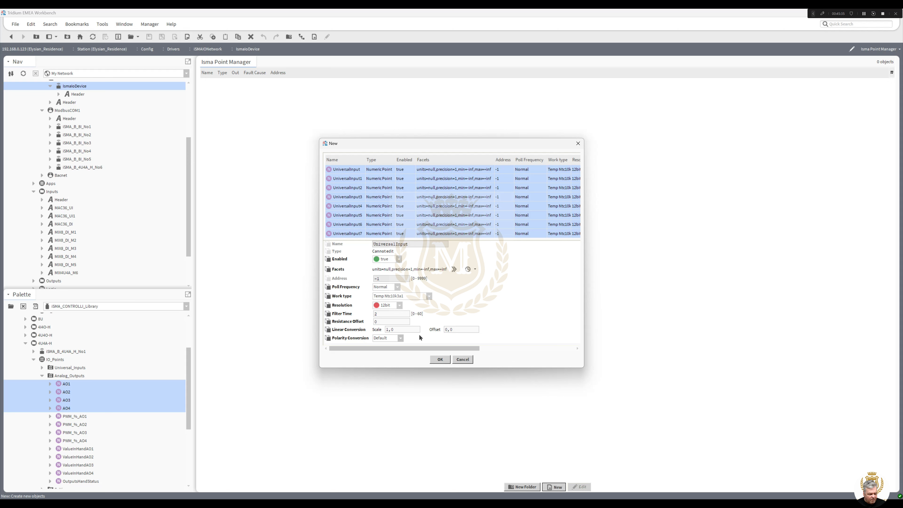
left_click(440, 360)
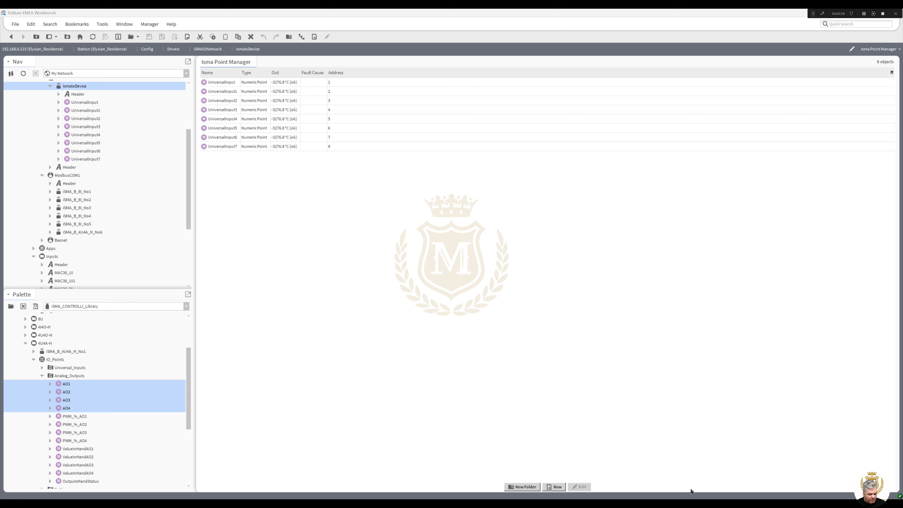
Start another batch of new points in IsmaIoDevice with type UniversalInput and a count of 6
left_click(554, 488)
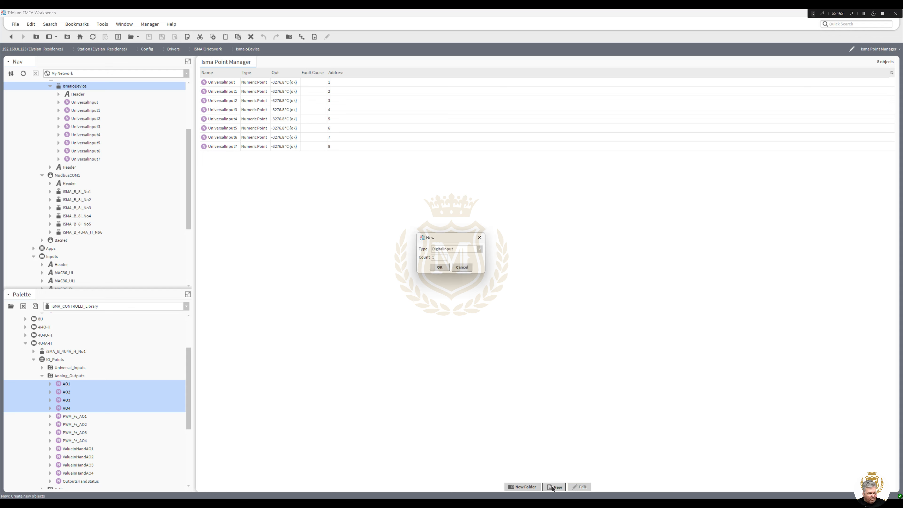
left_click(482, 250)
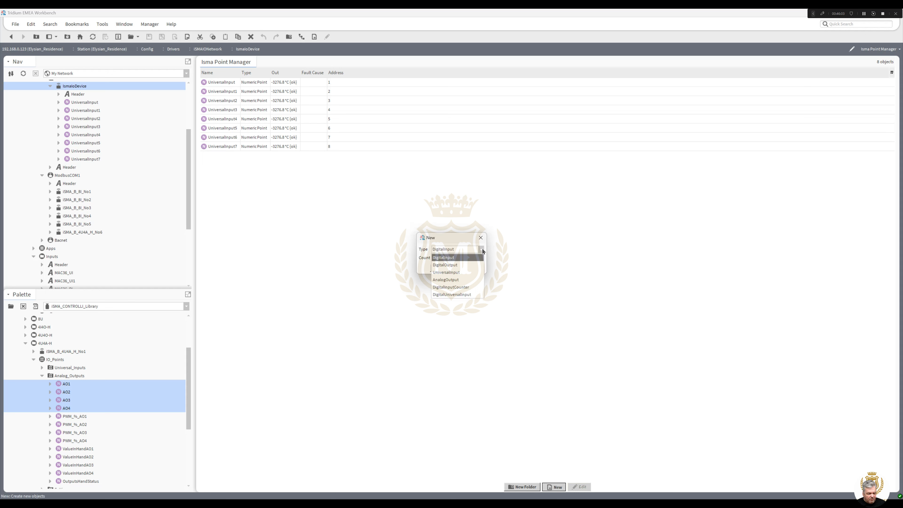
left_click(468, 272)
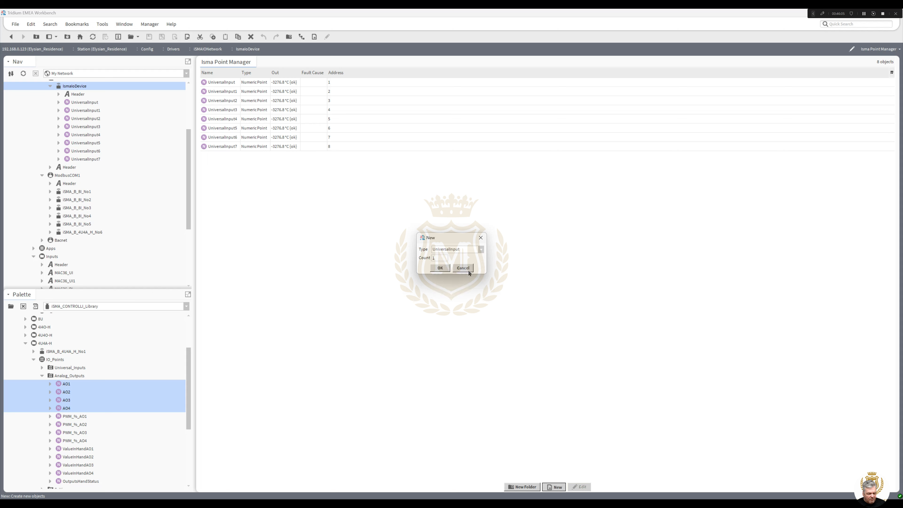
type("6")
left_click(439, 268)
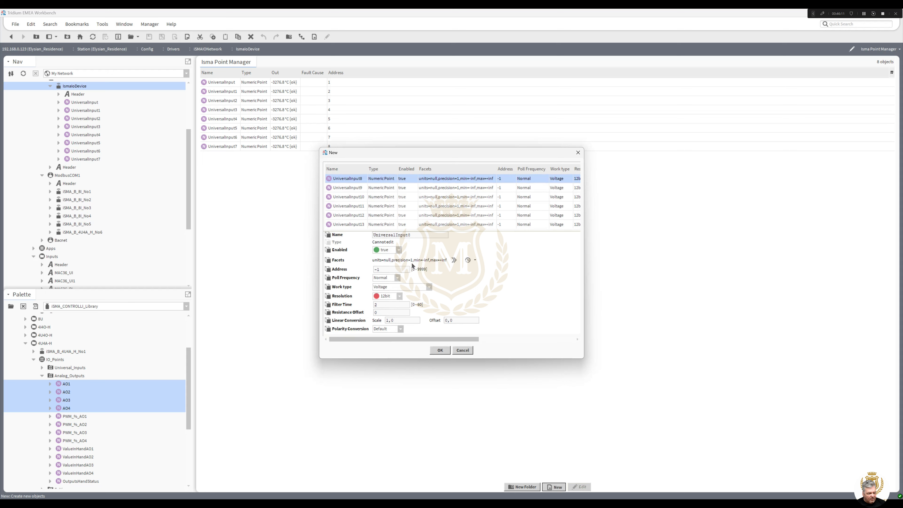
Set the work type of all six new universal inputs to Temp Ntc10k3a1 and add them
left_click(351, 225, "shift")
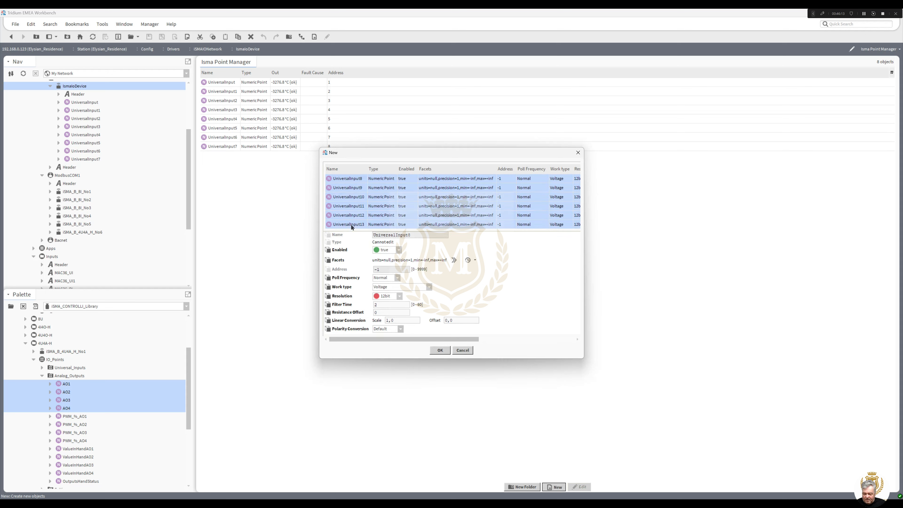
left_click(429, 287)
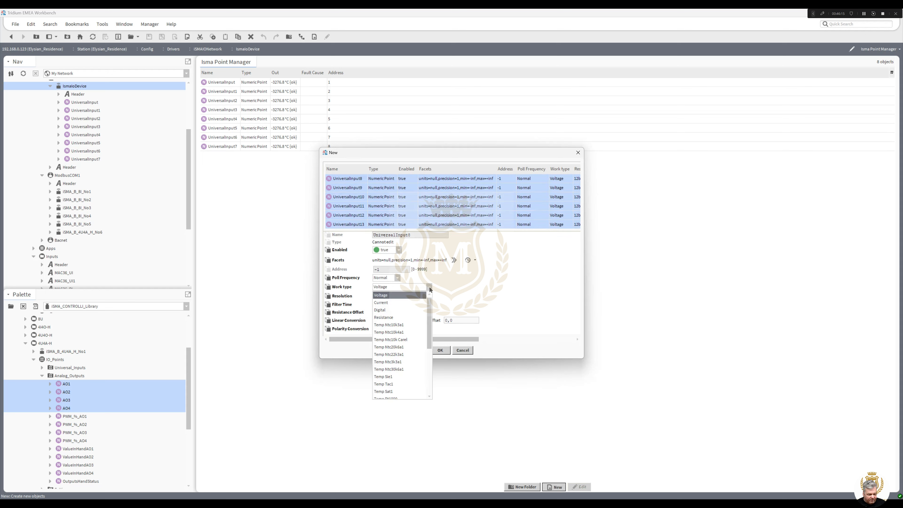
left_click(411, 324)
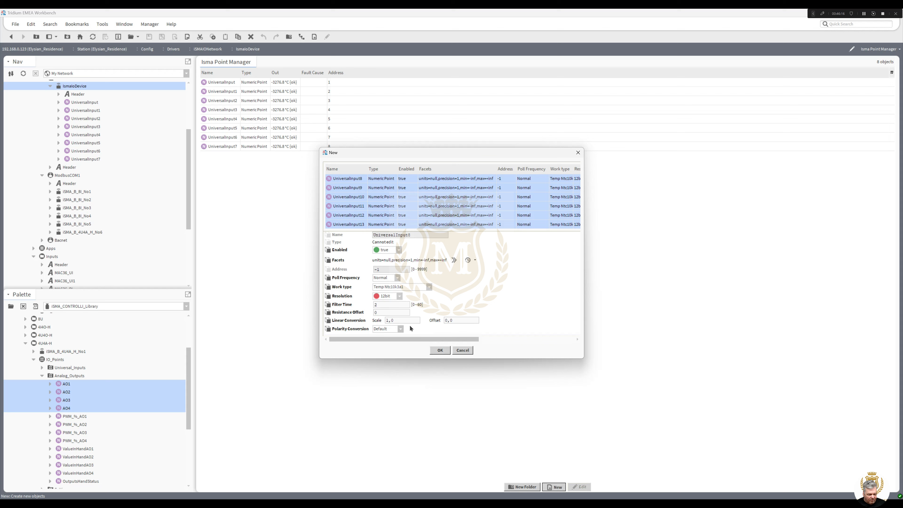
left_click(441, 350)
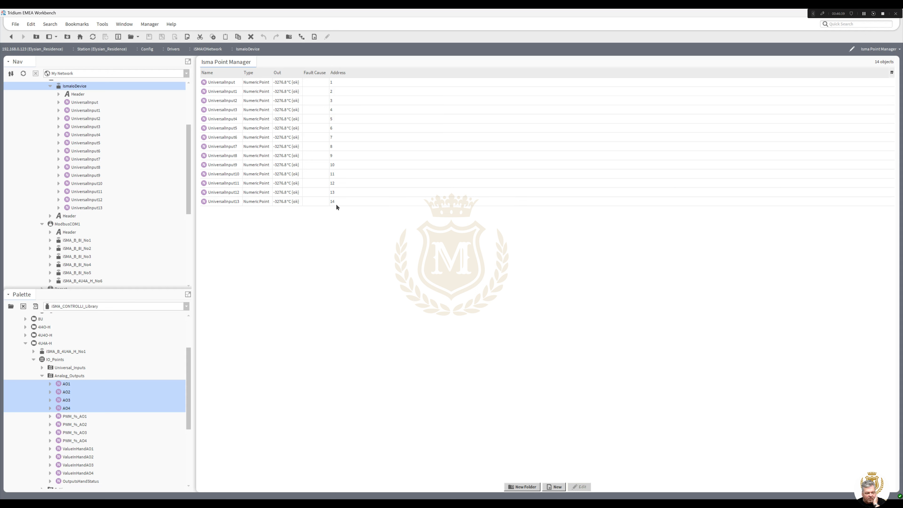
Start creating another batch of new points in IsmaIoDevice
left_click(557, 487)
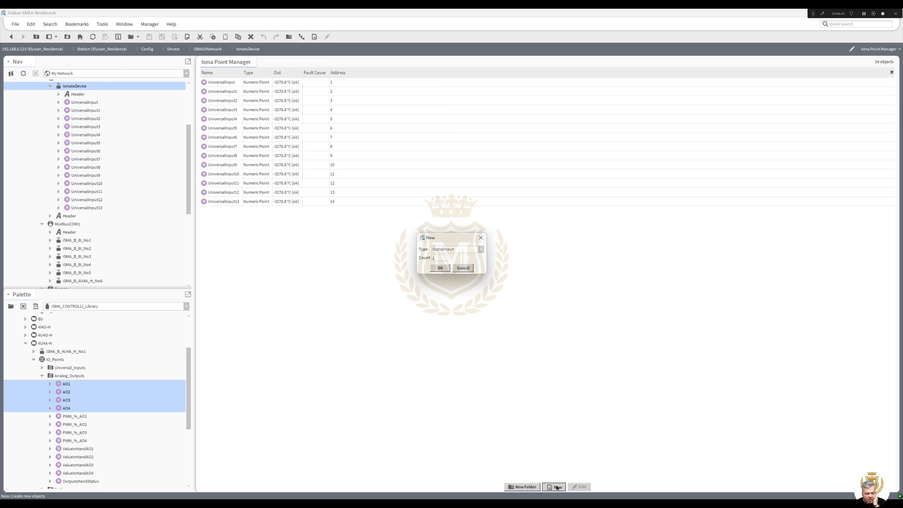
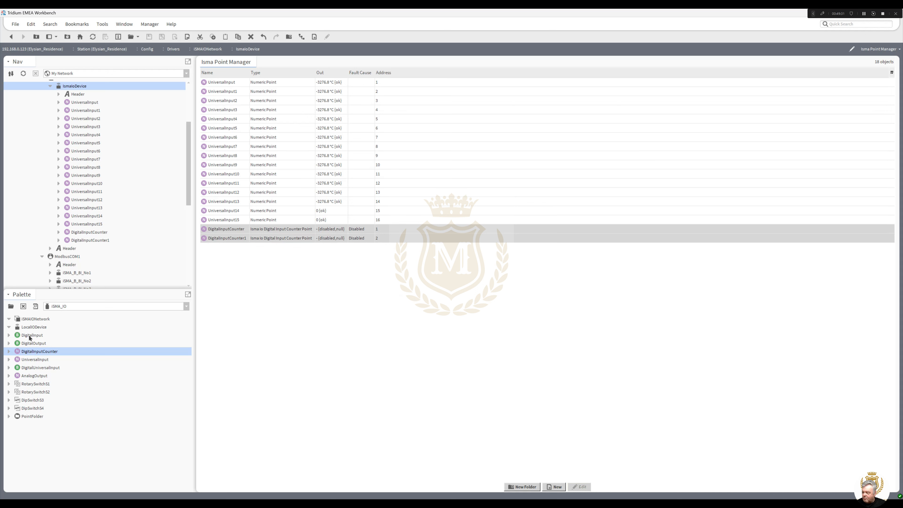
Try adding a DigitalInput point from the ISMA_IO palette to IsmaIoDevice, and delete it again
left_click_drag(30, 337, 241, 290)
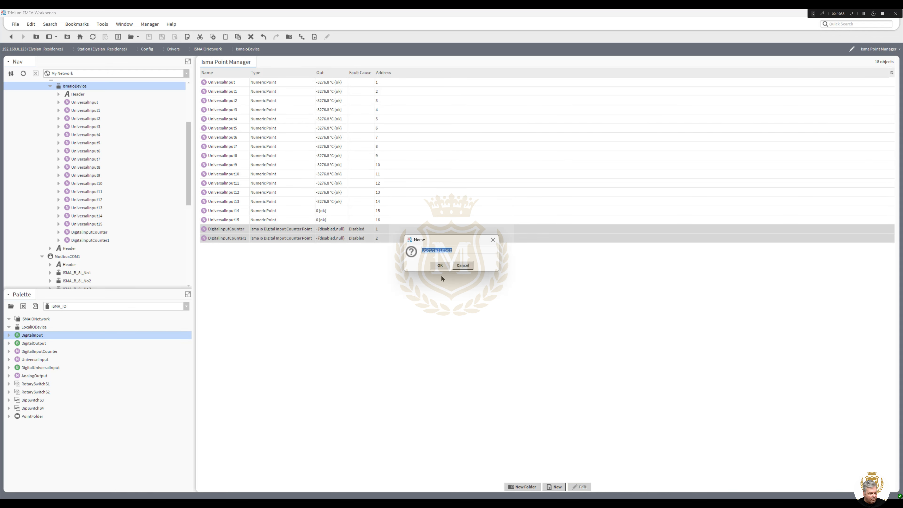
left_click(440, 269)
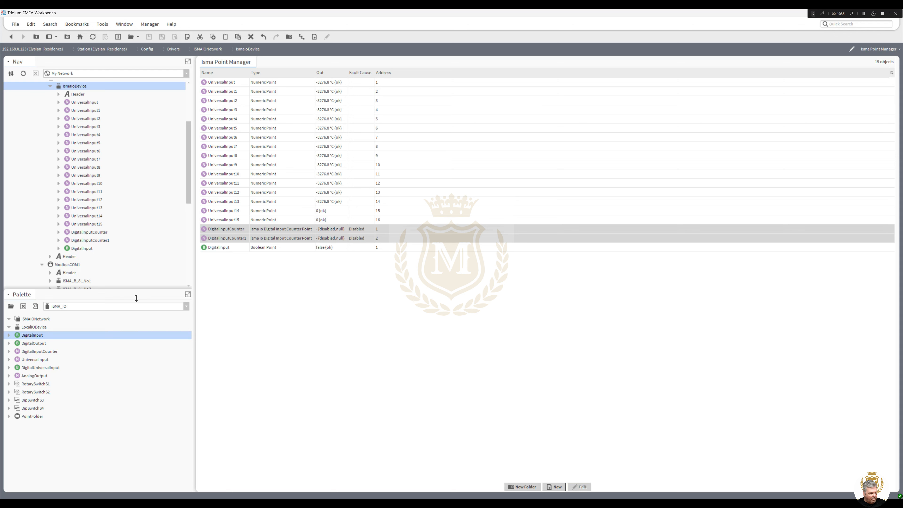
left_click(243, 247)
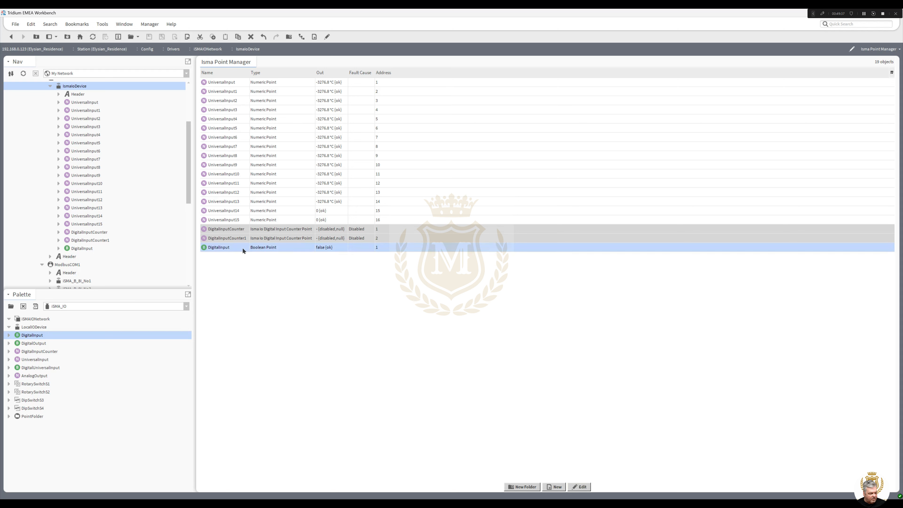
right_click(242, 247)
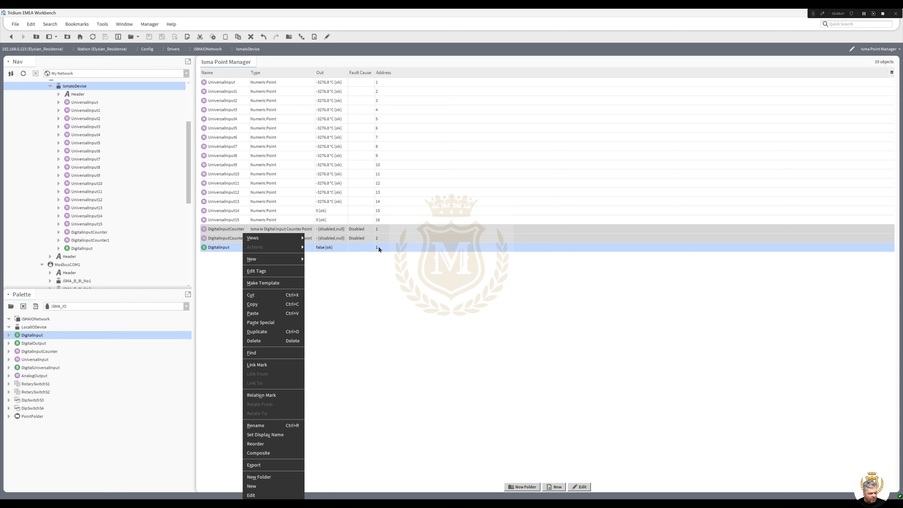
left_click(271, 341)
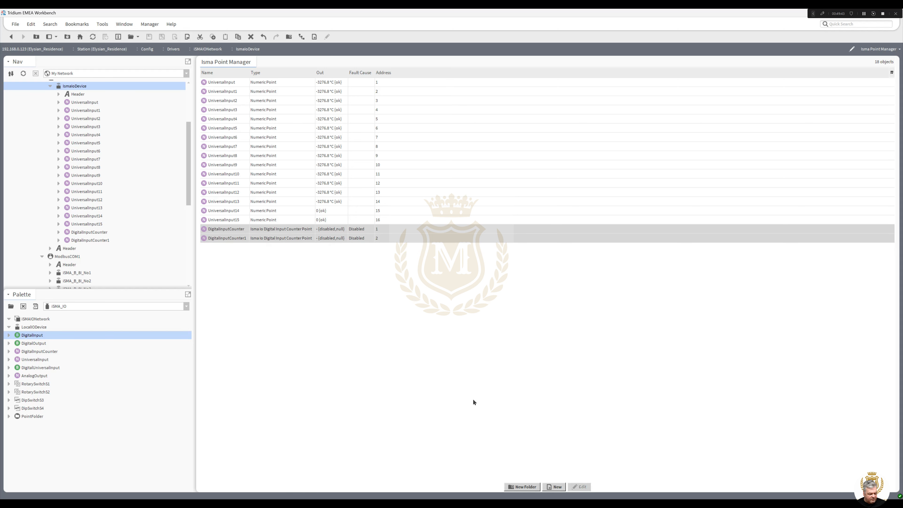
Set Enabled to true for DigitalInputCounter and DigitalInputCounter1 in IsmaIoDevice
left_click(318, 232)
left_click(319, 239, "shift")
right_click(319, 239)
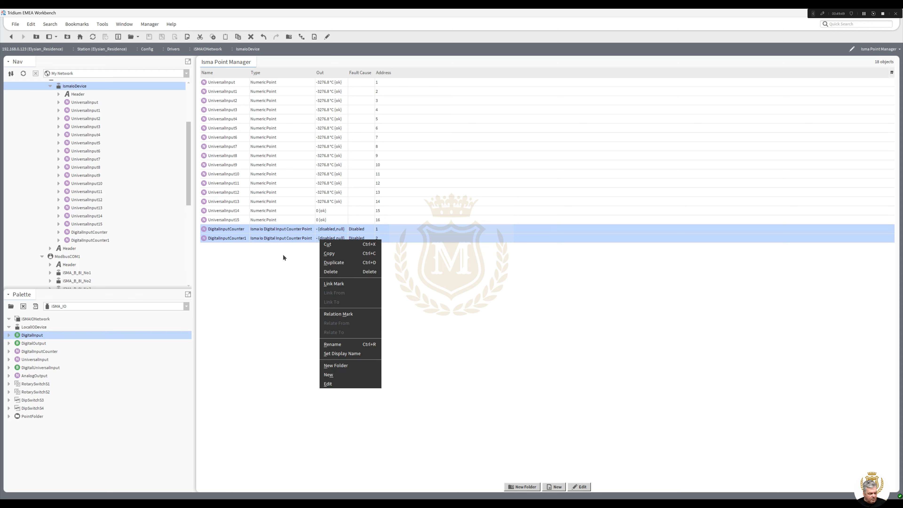
double_click(276, 230)
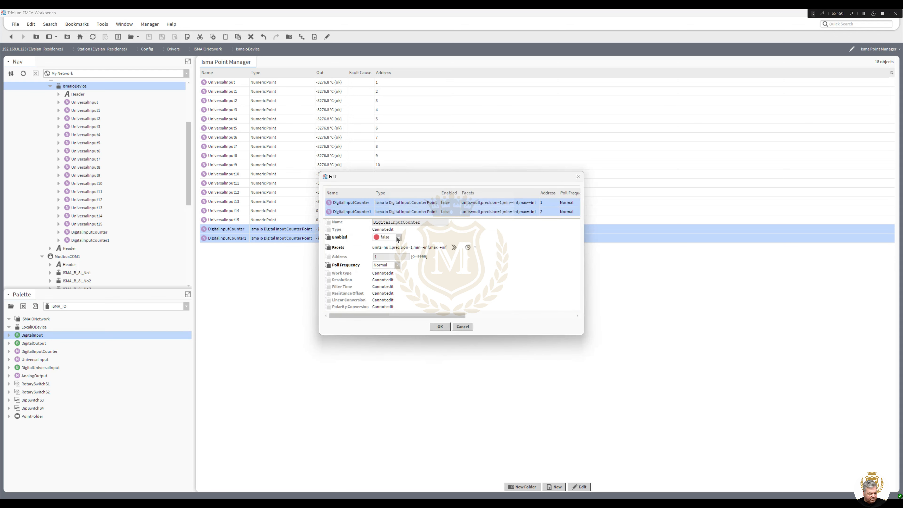
left_click(399, 237)
left_click(386, 245)
key("Return")
double_click(290, 241)
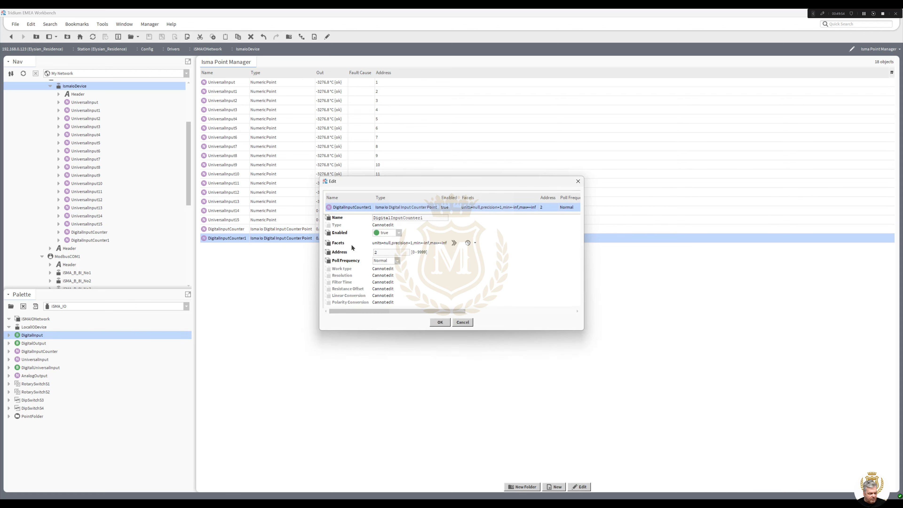
left_click(398, 233)
left_click(395, 248)
left_click(440, 322)
left_click(329, 293)
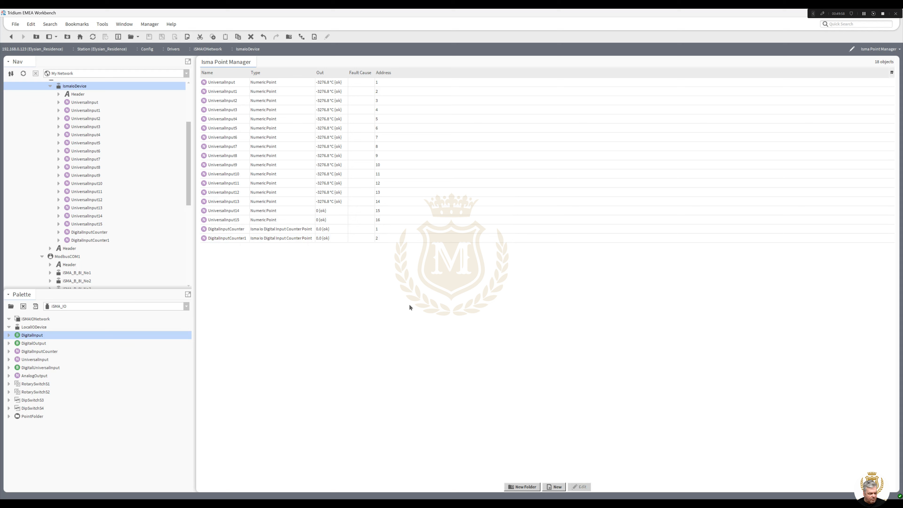
Add two new DigitalInput points to IsmaIoDevice with the default settings
left_click(555, 487)
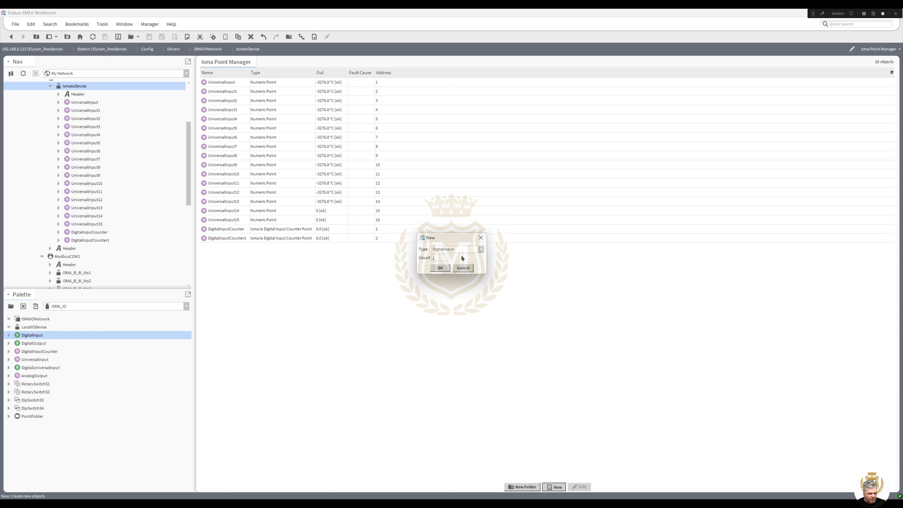
left_click(445, 268)
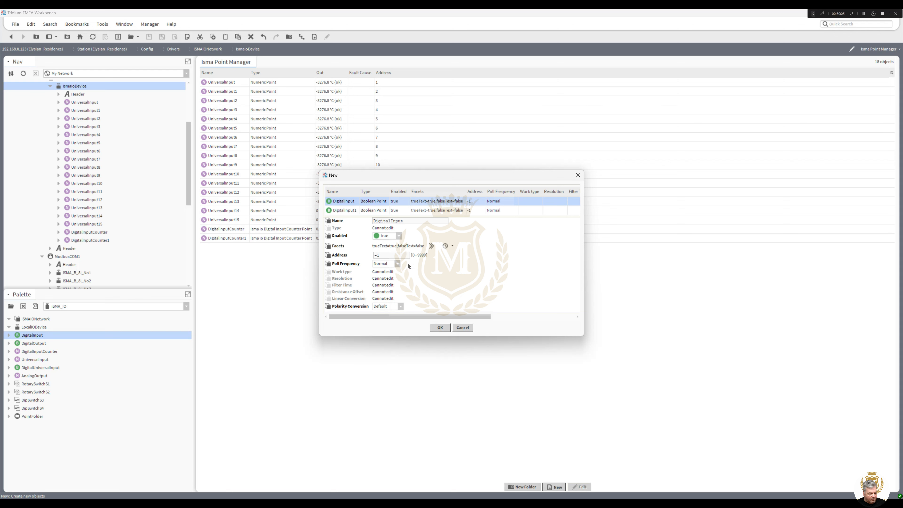
left_click(440, 328)
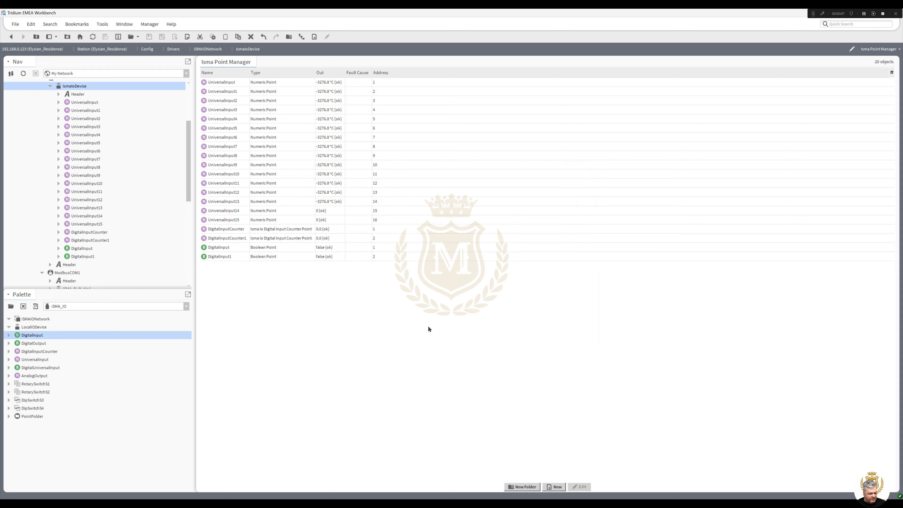
Set the address of DigitalInput to 3 and of DigitalInput1 to 4
double_click(373, 248)
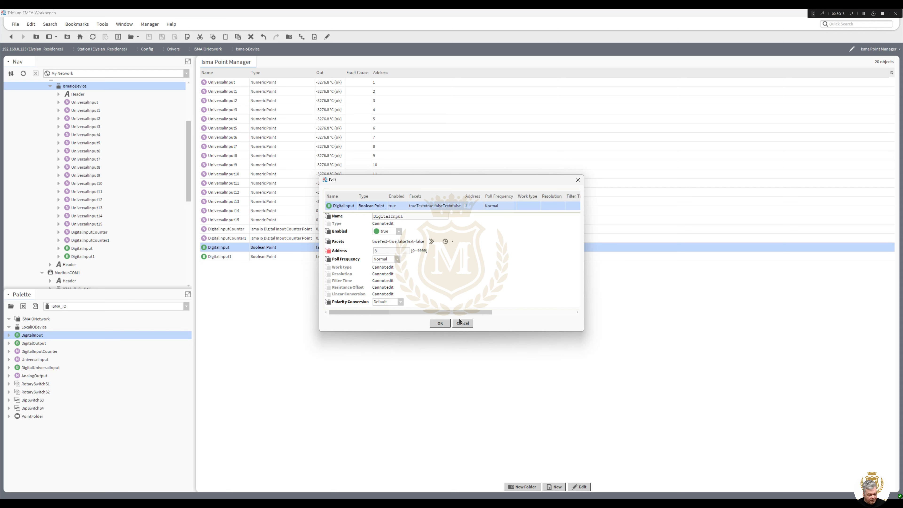
left_click(441, 323)
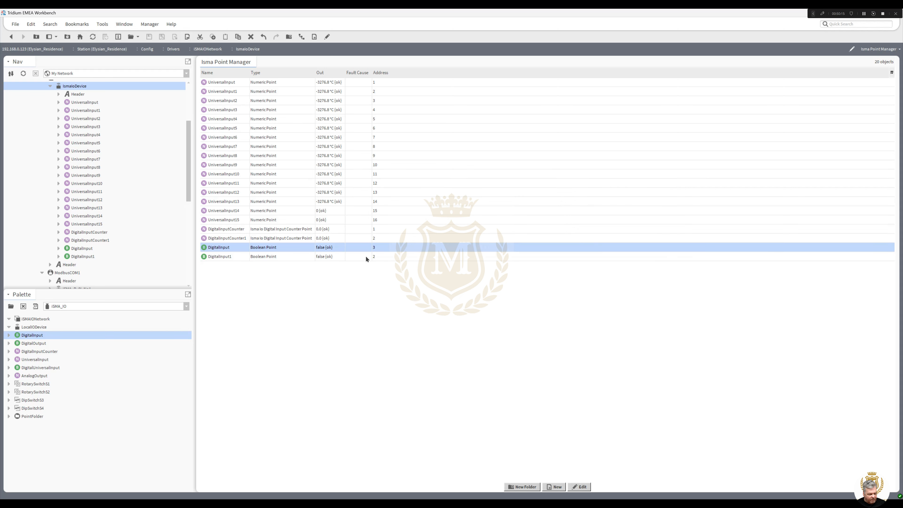
double_click(366, 256)
double_click(396, 250)
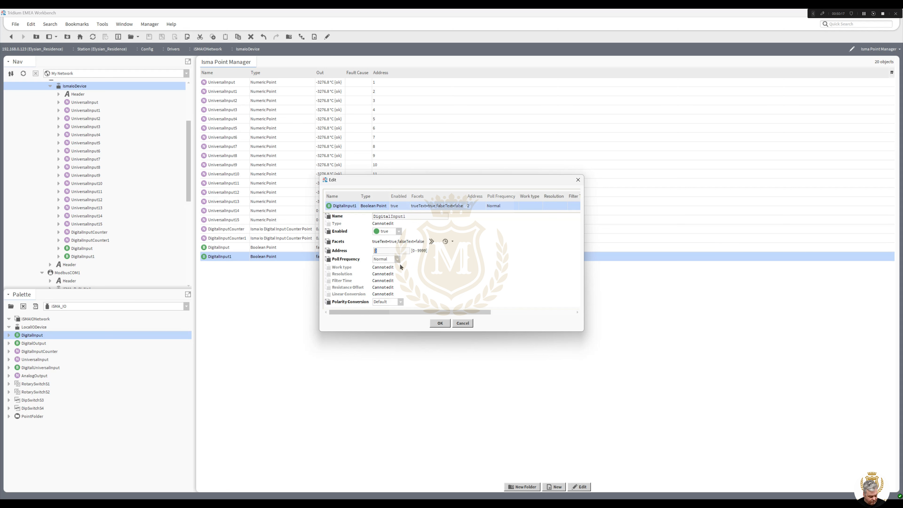
type("4")
left_click(441, 323)
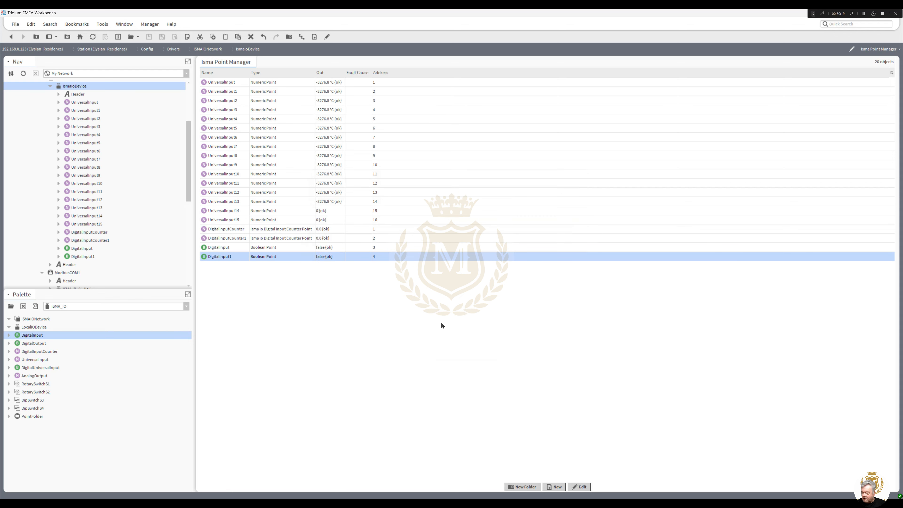
Review the order and addresses of the counter and digital input points, and the available types for new points
left_click(272, 231)
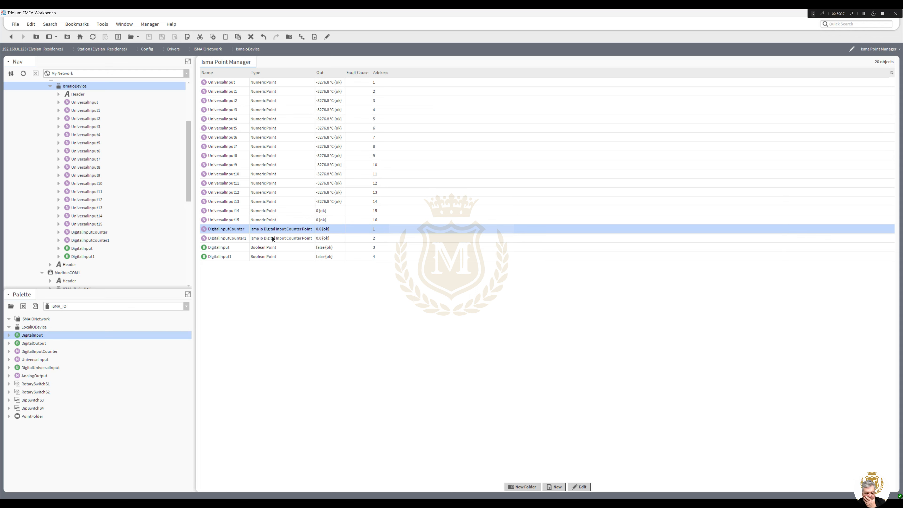
left_click(273, 239)
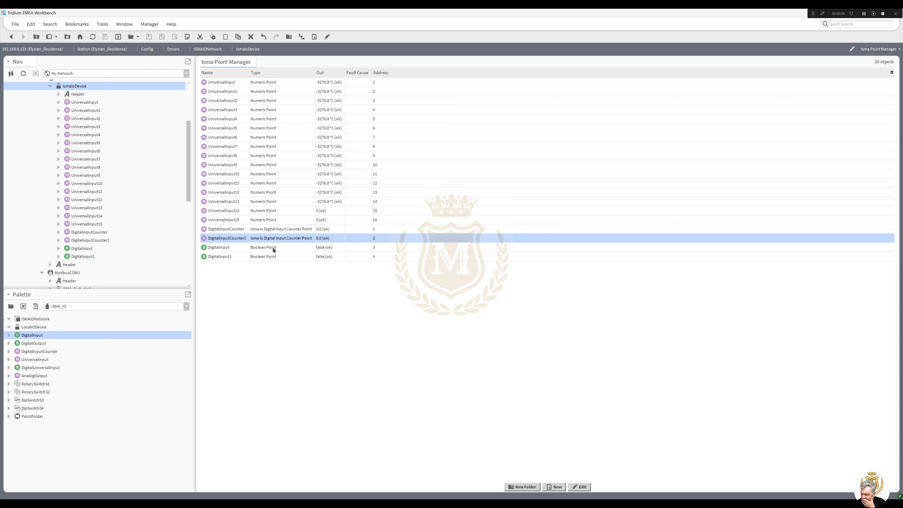
left_click(274, 249)
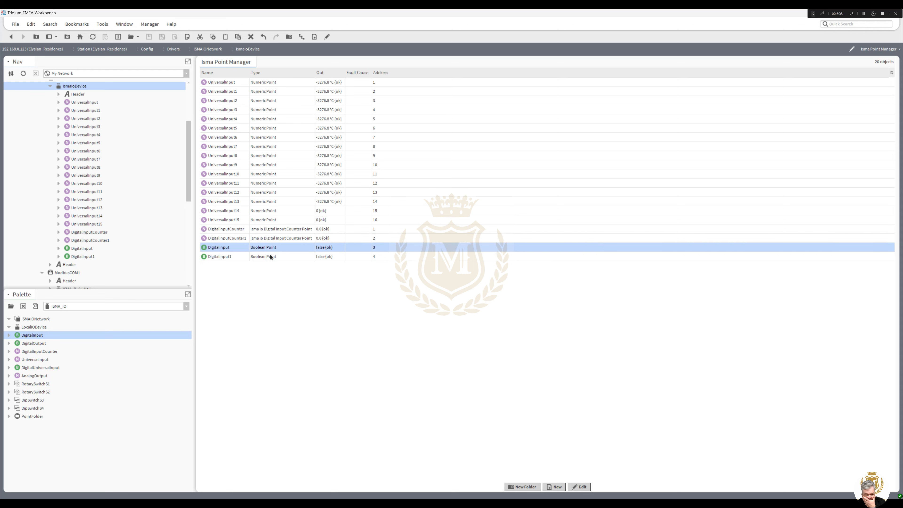
left_click(269, 257)
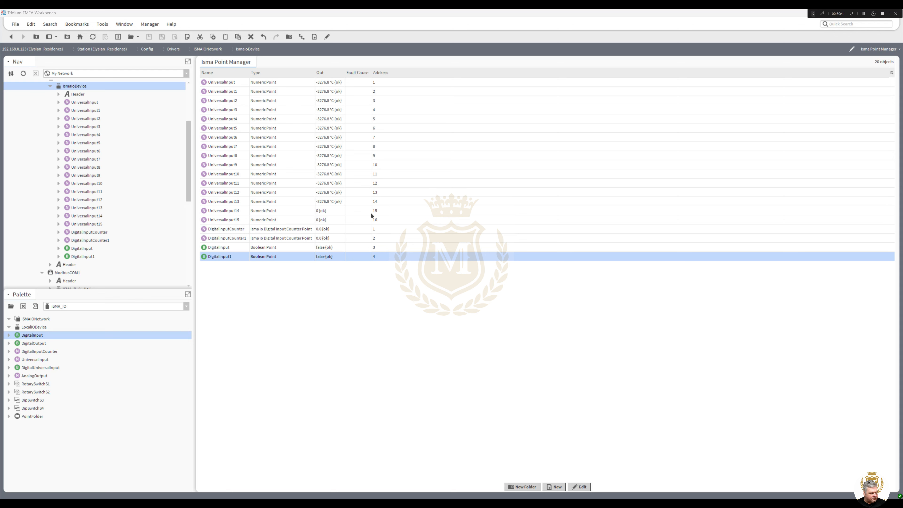
left_click_drag(188, 179, 189, 180)
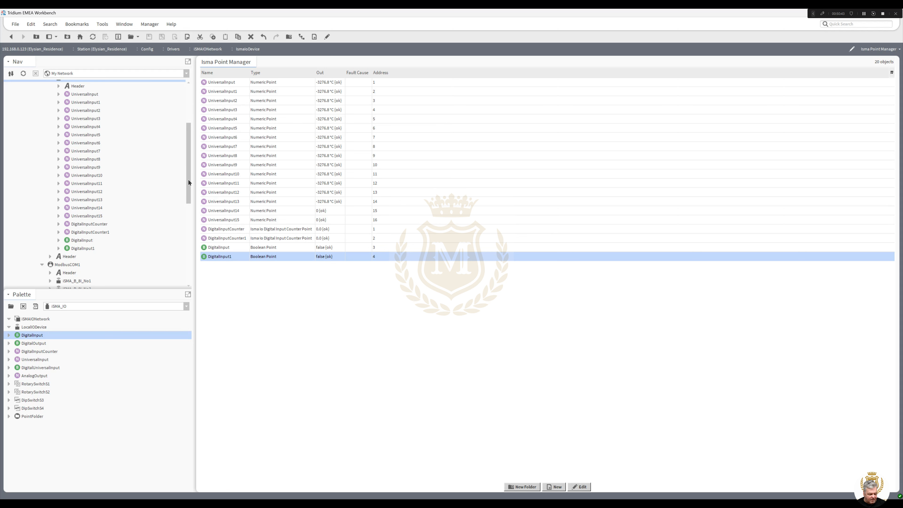
left_click(556, 488)
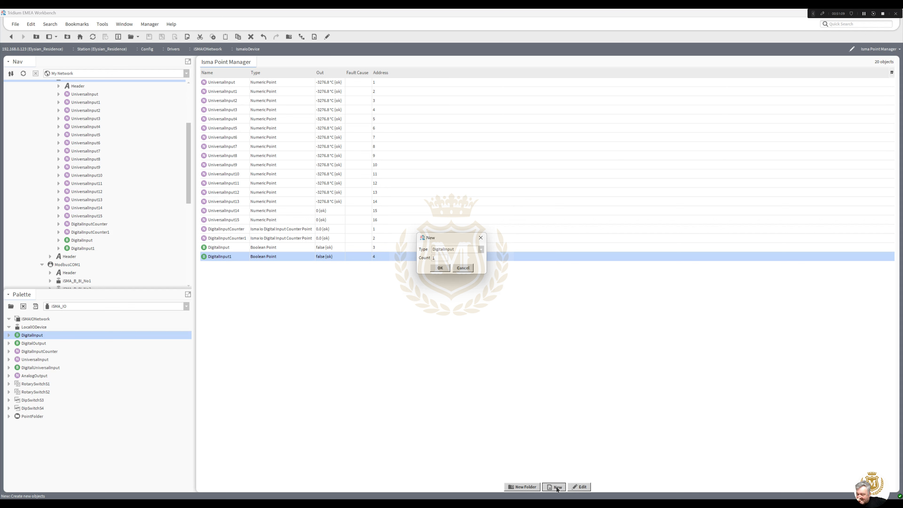
left_click(481, 250)
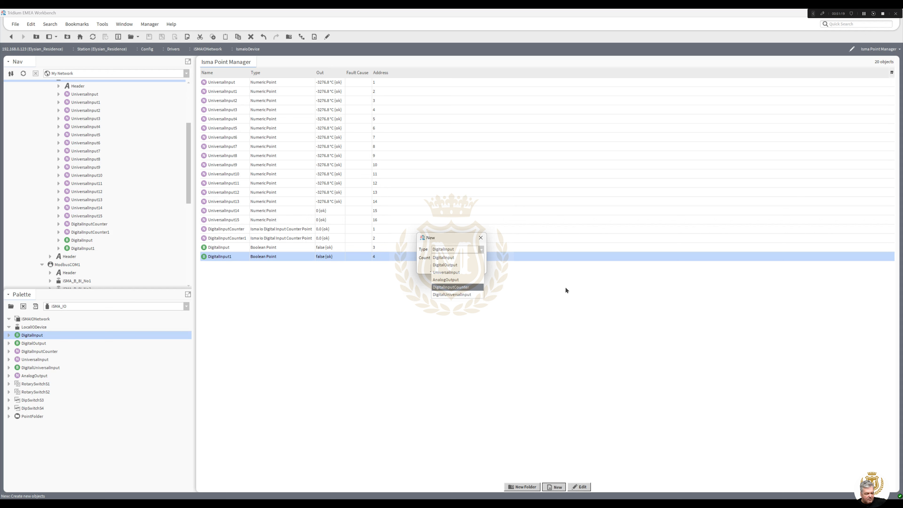
left_click(481, 239)
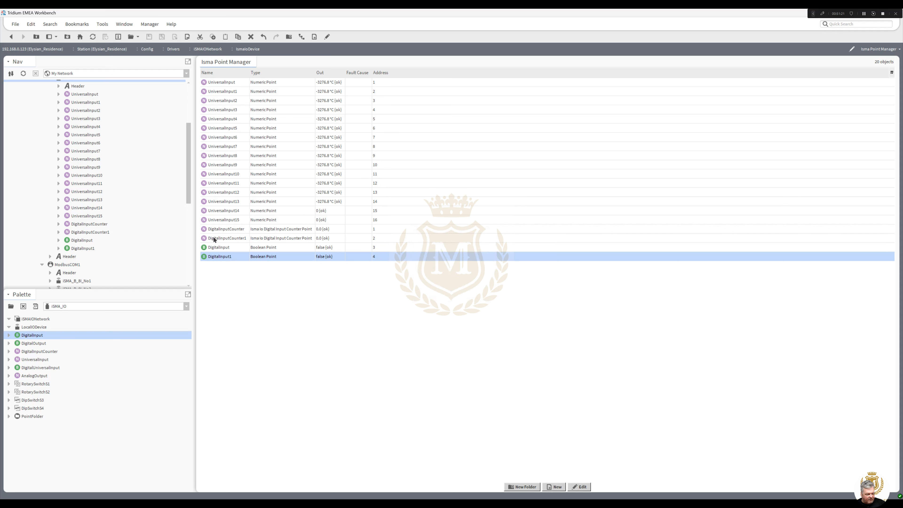
Delete both digital input counters and both digital inputs from IsmaIoDevice
left_click(226, 229)
left_click(227, 257, "shift")
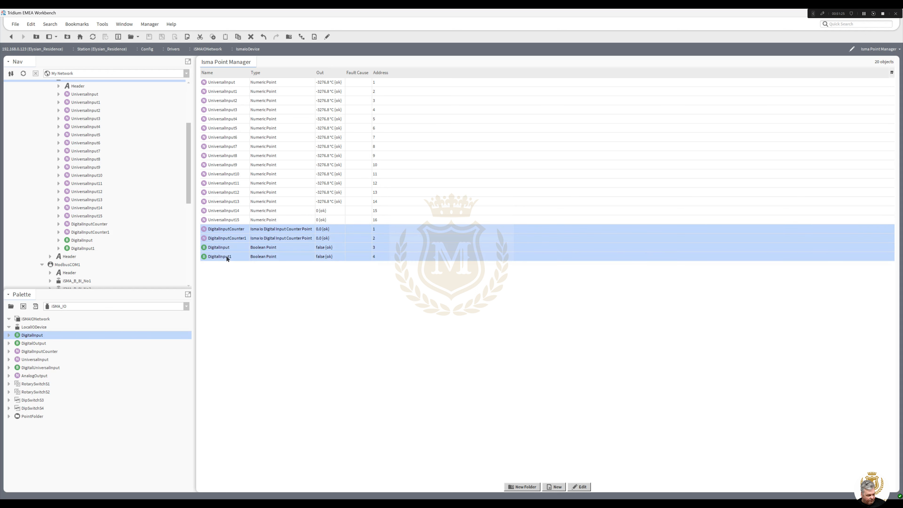
right_click(227, 256)
left_click(243, 293)
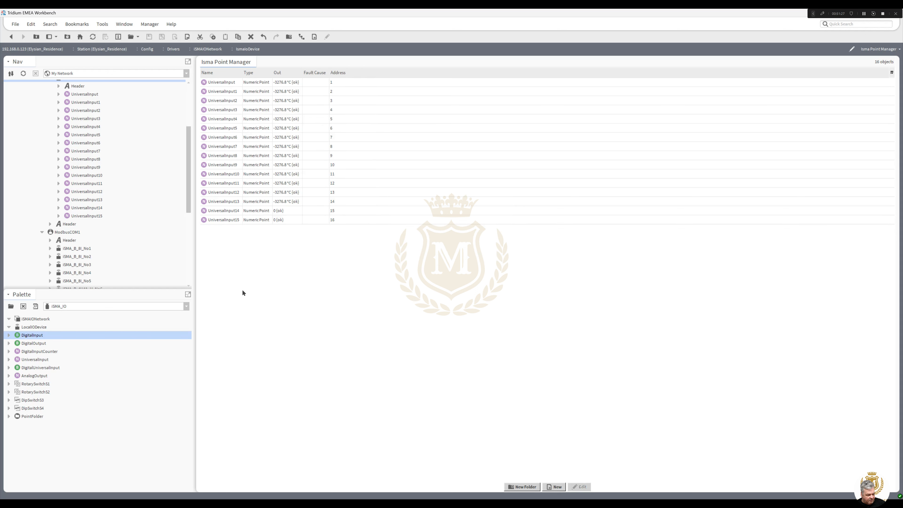
Add two new DigitalInputCounter points to IsmaIoDevice with Enabled set to true for both
left_click(549, 487)
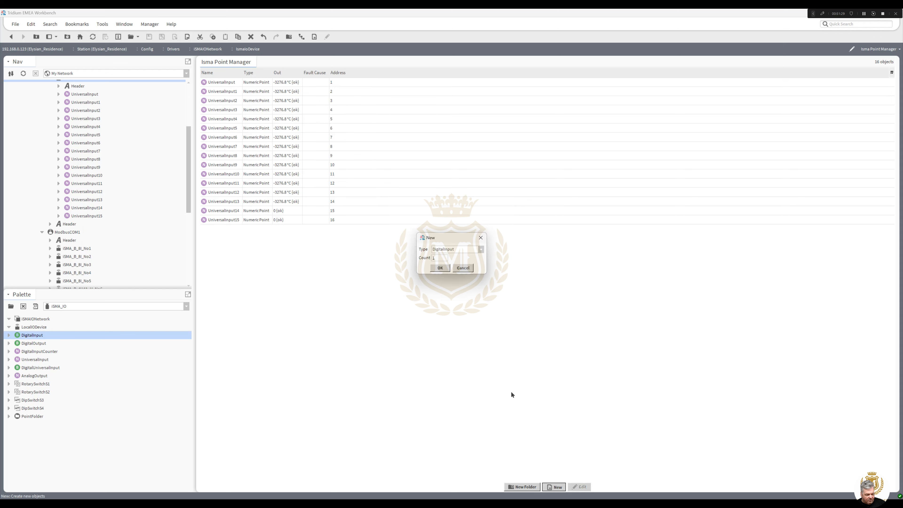
left_click(481, 249)
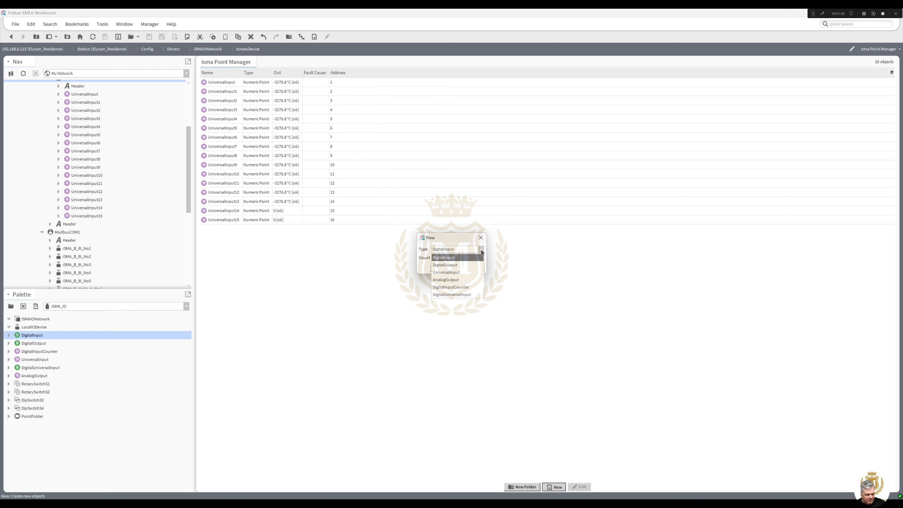
left_click(467, 287)
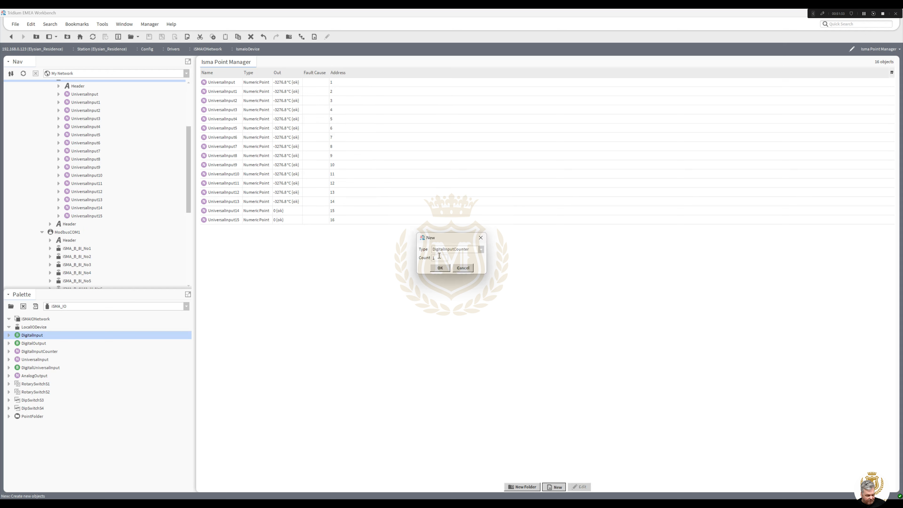
left_click(442, 271)
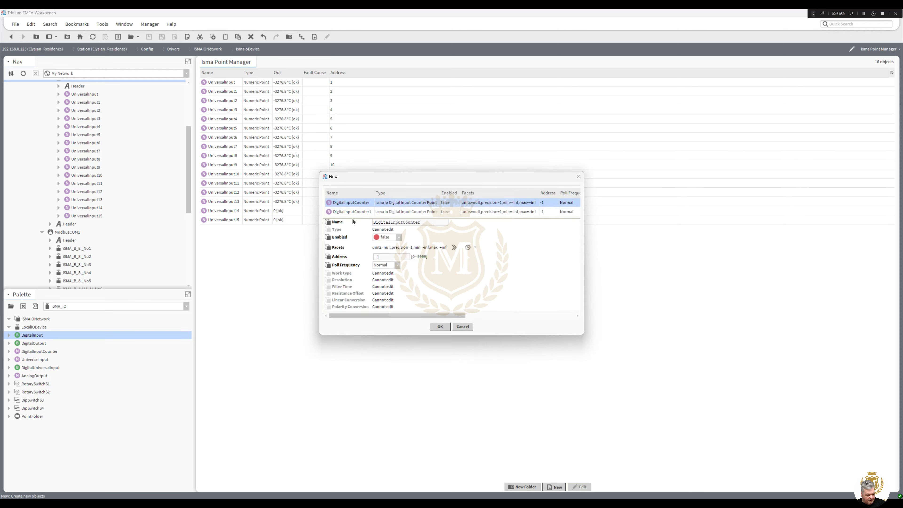
left_click(350, 212, "shift")
left_click(399, 237)
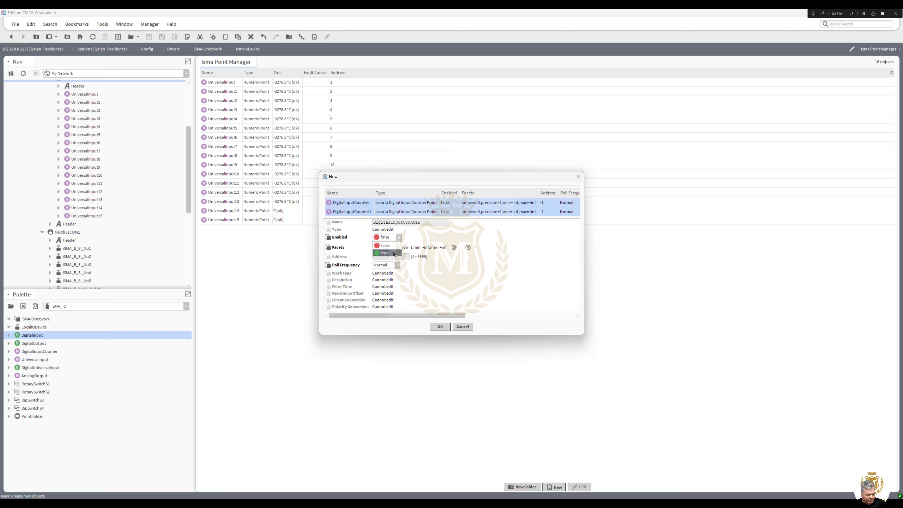
left_click(385, 253)
left_click(444, 327)
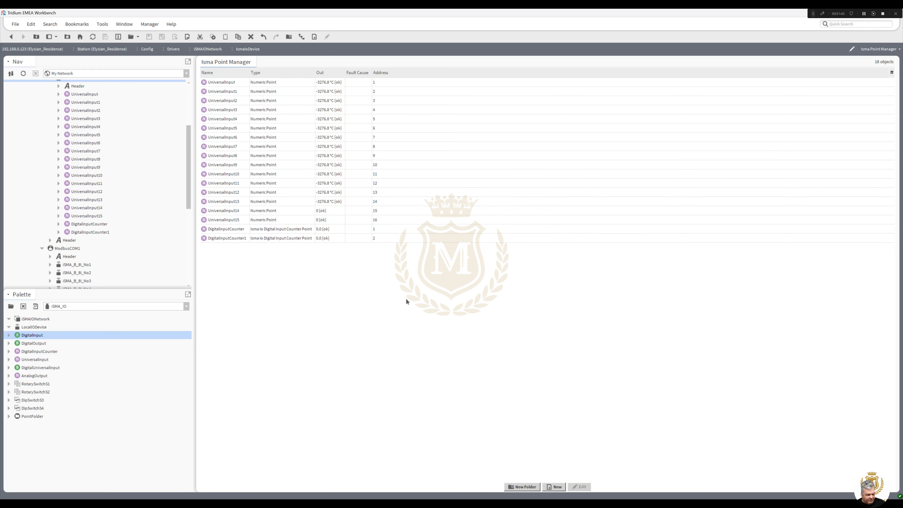
Add two new DigitalInput points to IsmaIoDevice with Enabled set to true for both
left_click(550, 488)
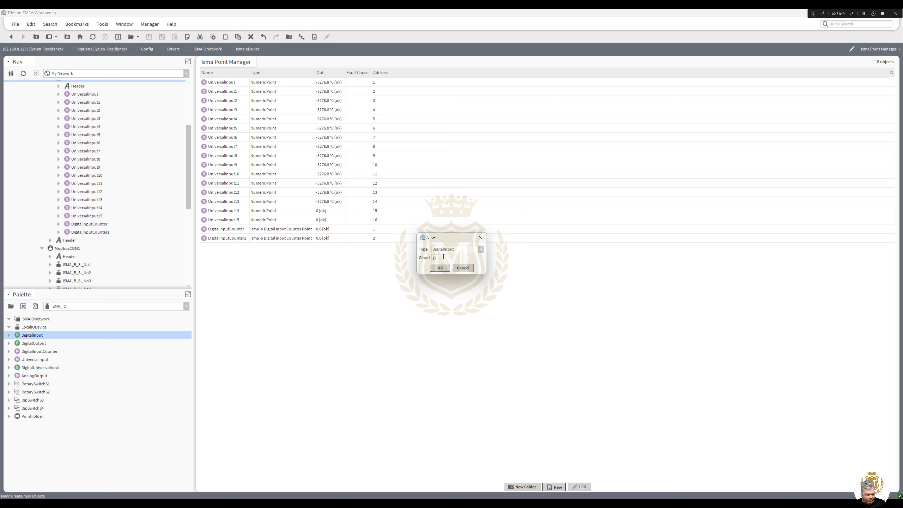
type("2")
left_click(440, 268)
left_click(441, 328)
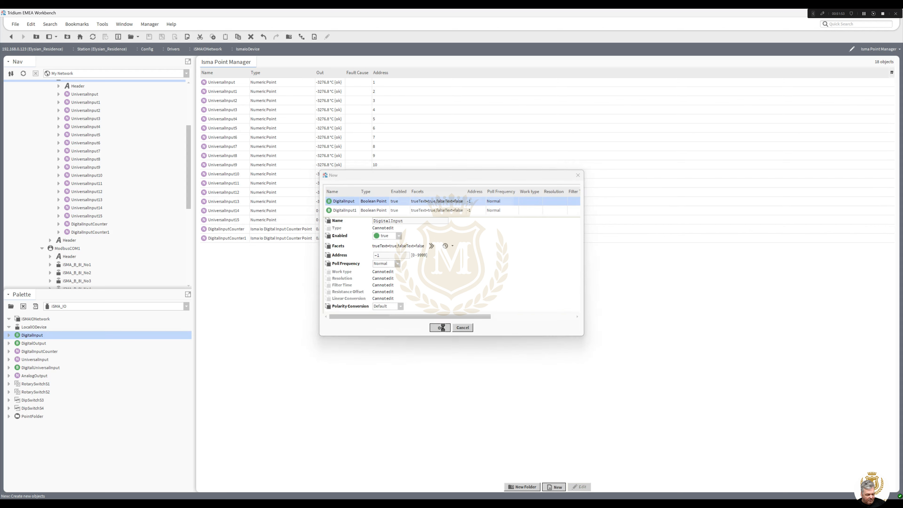
Set the address of the new DigitalInput to 3 and of the new DigitalInput1 to 4
double_click(373, 249)
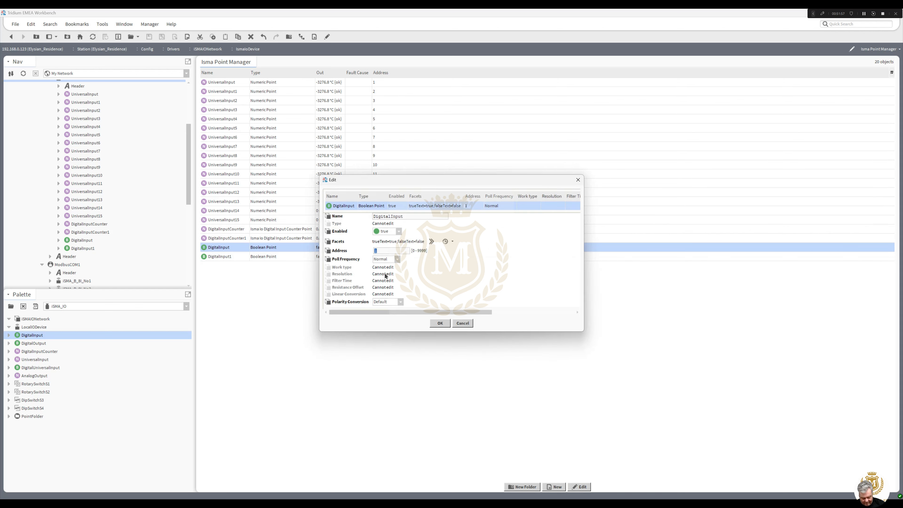
type("3")
left_click(440, 324)
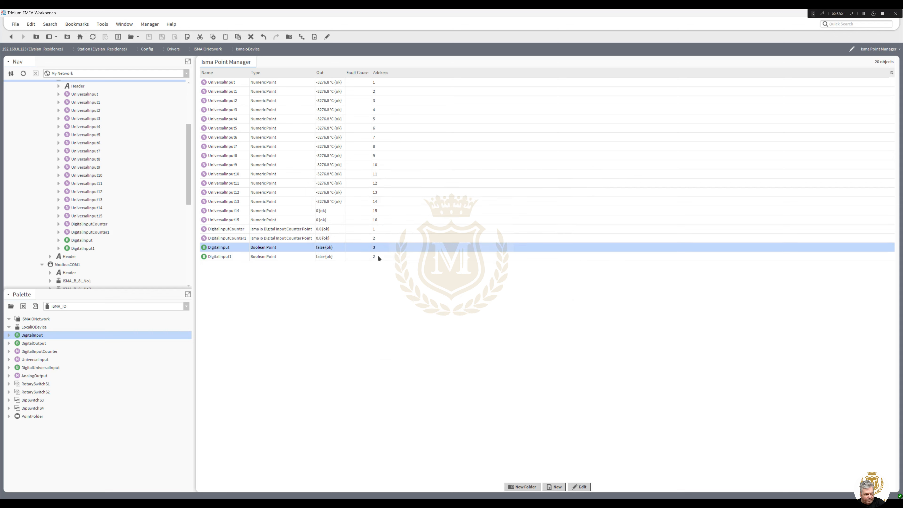
double_click(377, 256)
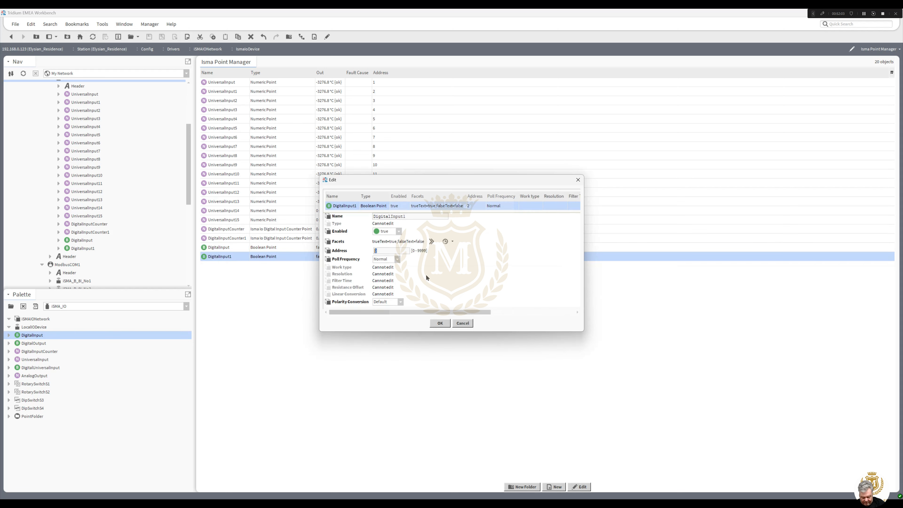
left_click(434, 326)
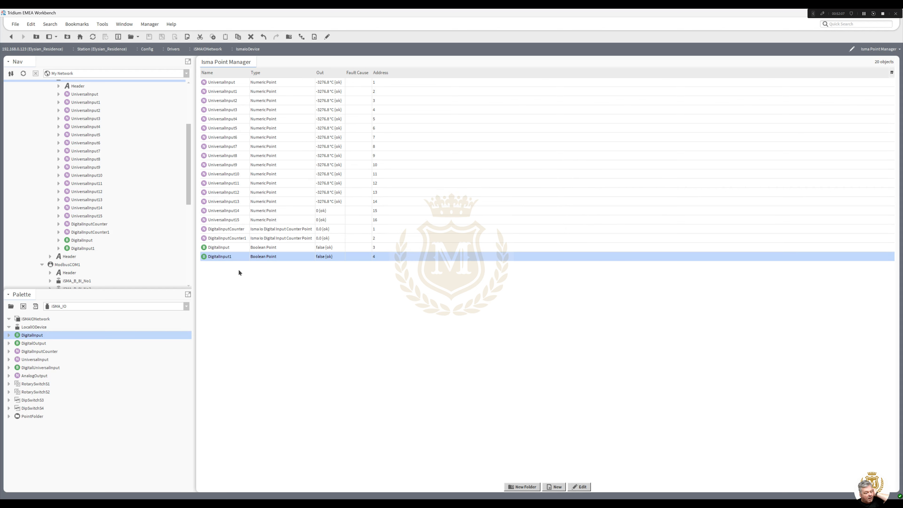
Rename the DigitalInput point as DigitalInput3 and the DigitalInput1 point as DigitalInput4
left_click(227, 249)
right_click(228, 249)
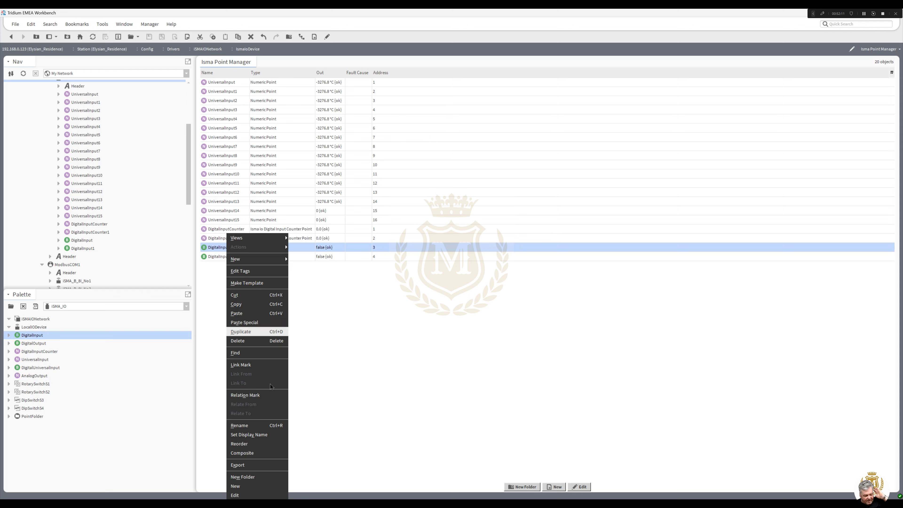
left_click(261, 426)
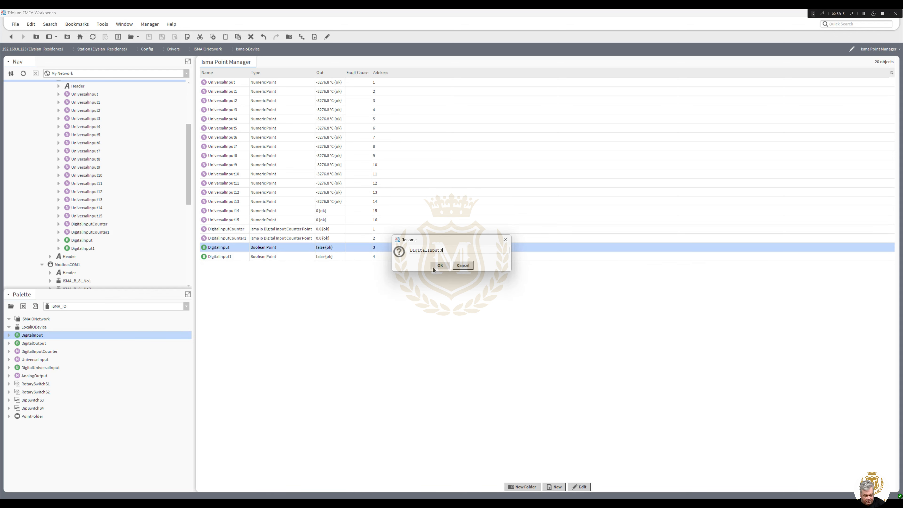
left_click(443, 265)
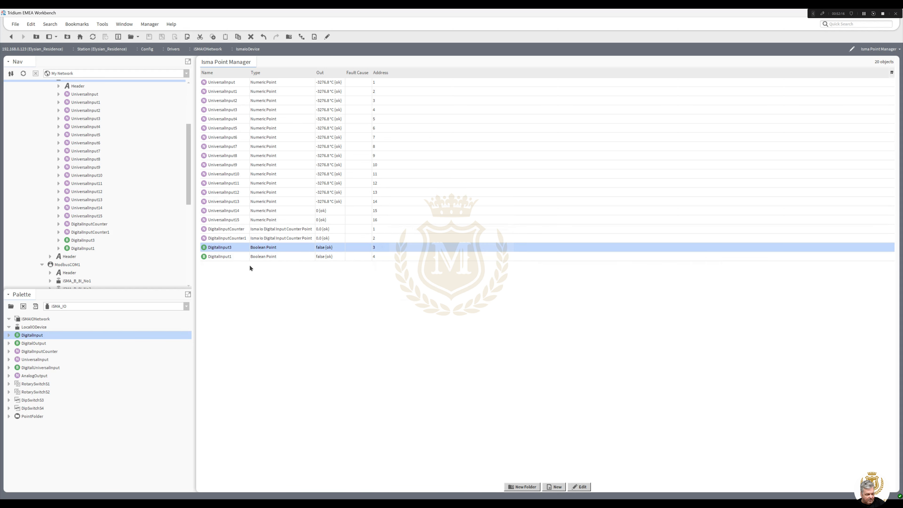
right_click(230, 256)
left_click(248, 425)
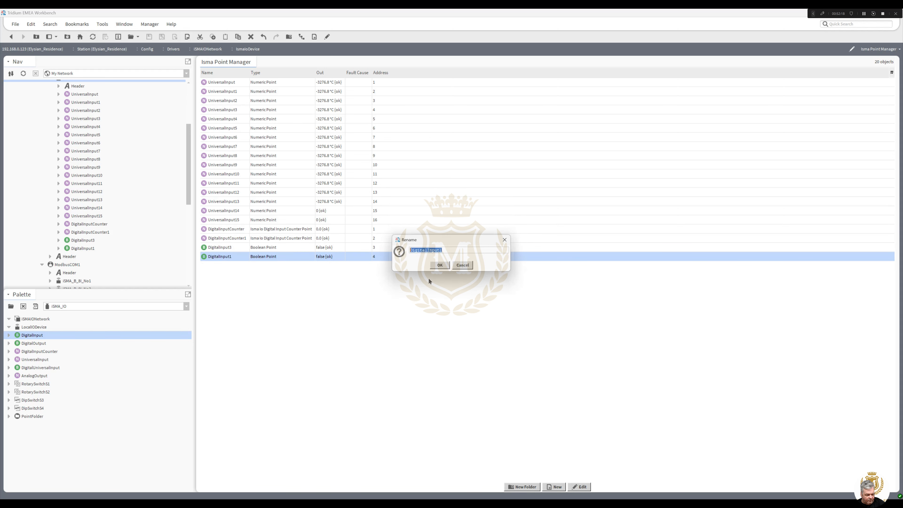
left_click(448, 254)
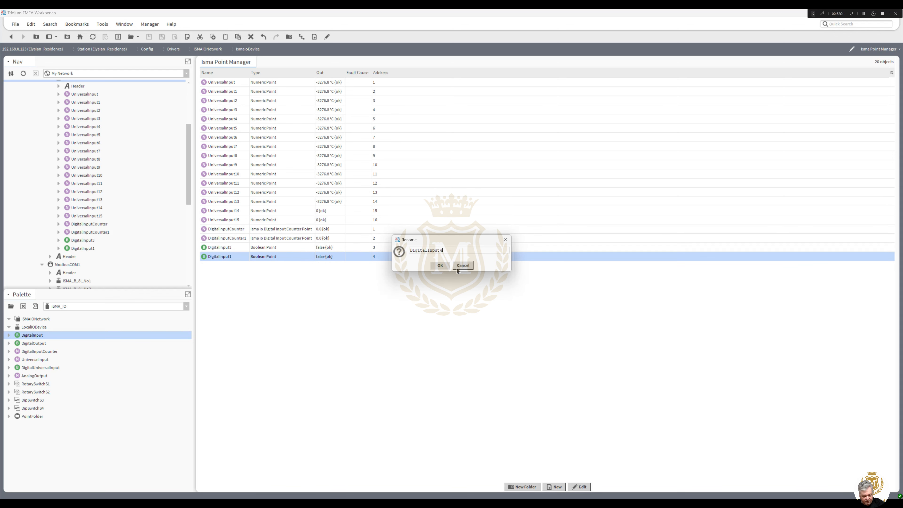
type("4")
left_click(440, 266)
Select the DigitalInputCounter1 point in IsmaIoDevice's point list
left_click(231, 238)
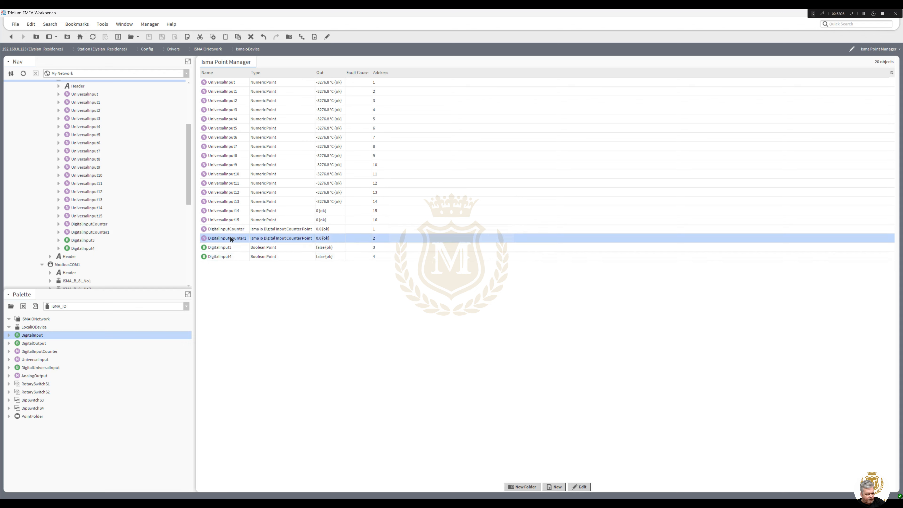
Rename the digital input counter point at address 2 as DigitalInputCounter2
right_click(231, 239)
left_click(249, 426)
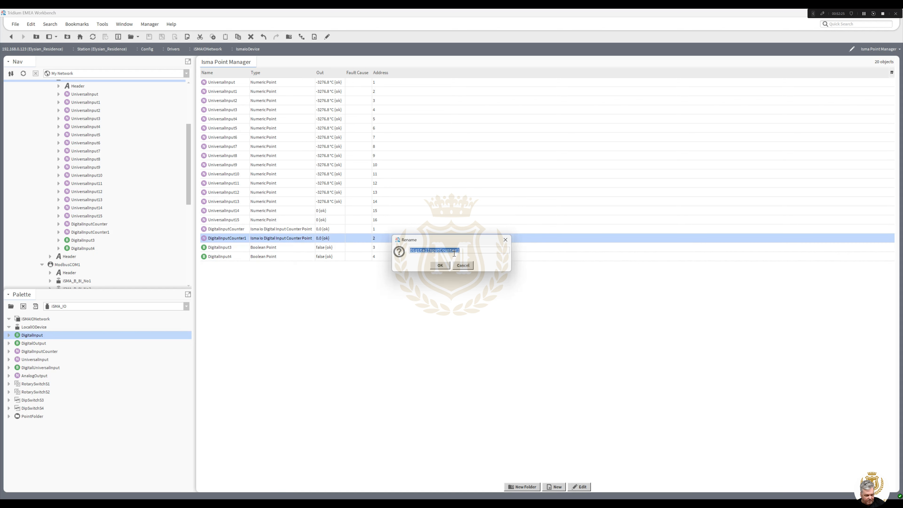
left_click(465, 250)
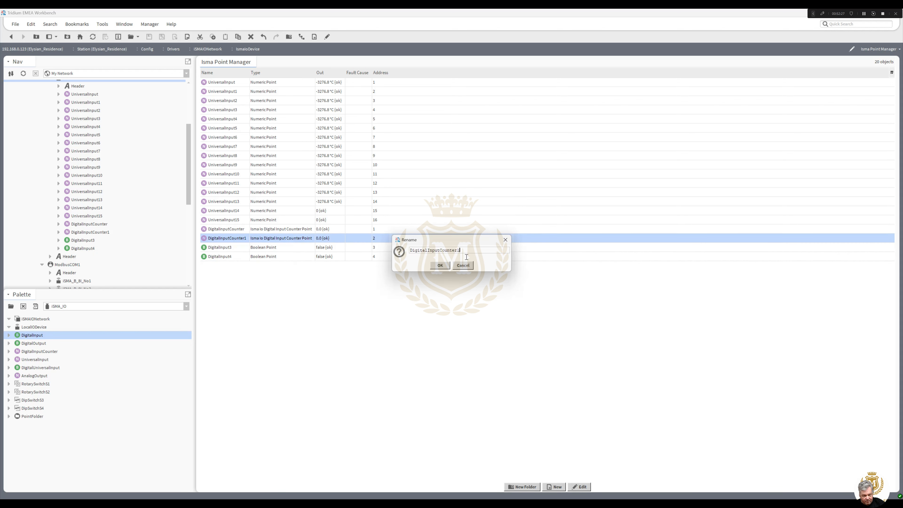
key("BackSpace")
type("25")
left_click(442, 266)
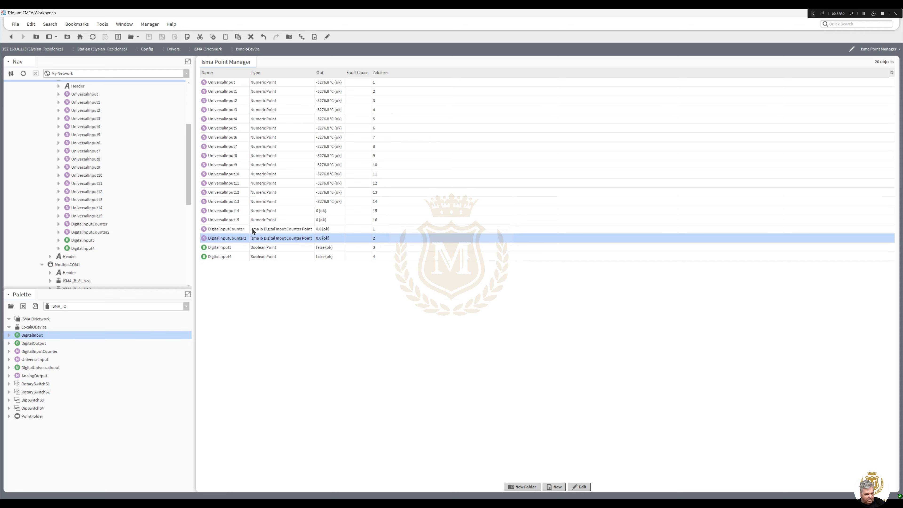
Rename the digital input counter point at address 1 as DigitalInputCounter1
right_click(240, 231)
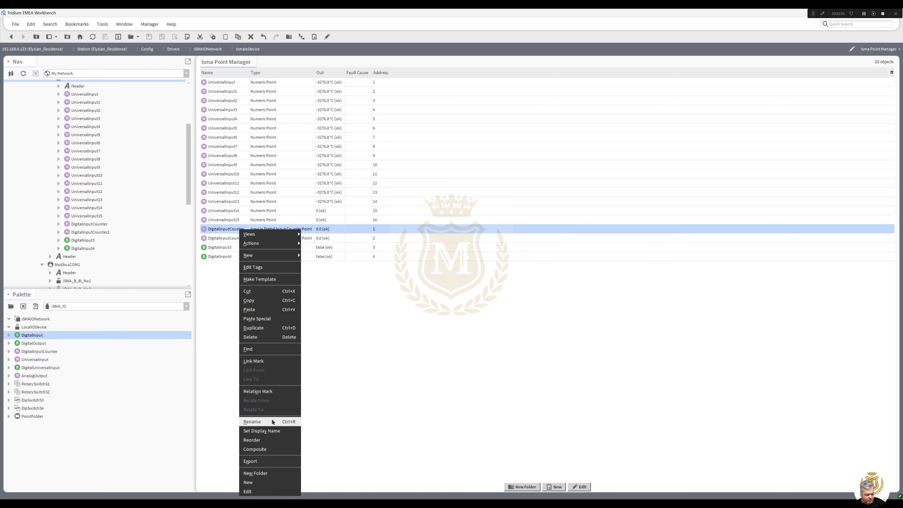
left_click(326, 389)
left_click(464, 248)
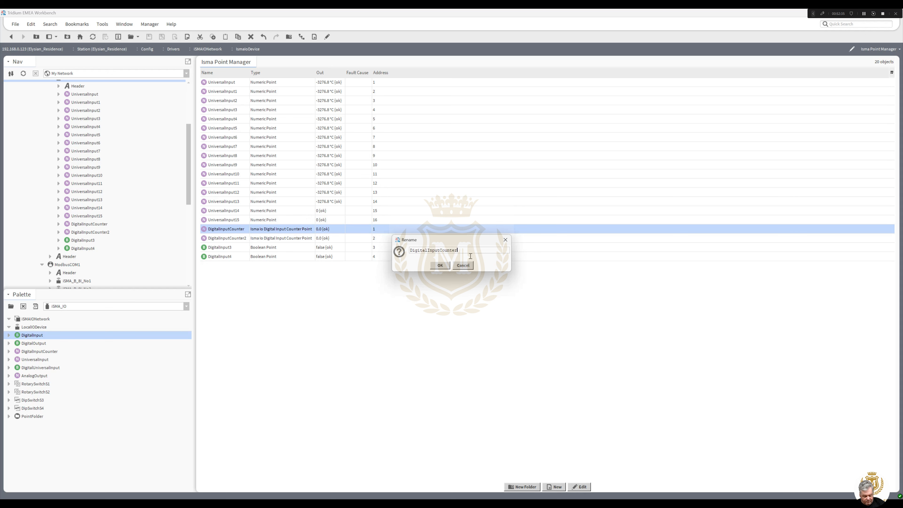
left_click(447, 268)
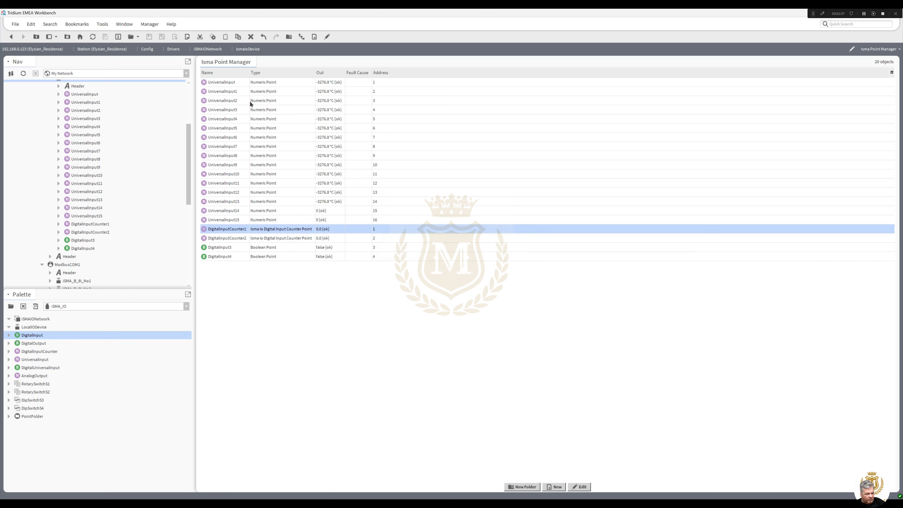
left_click(233, 221)
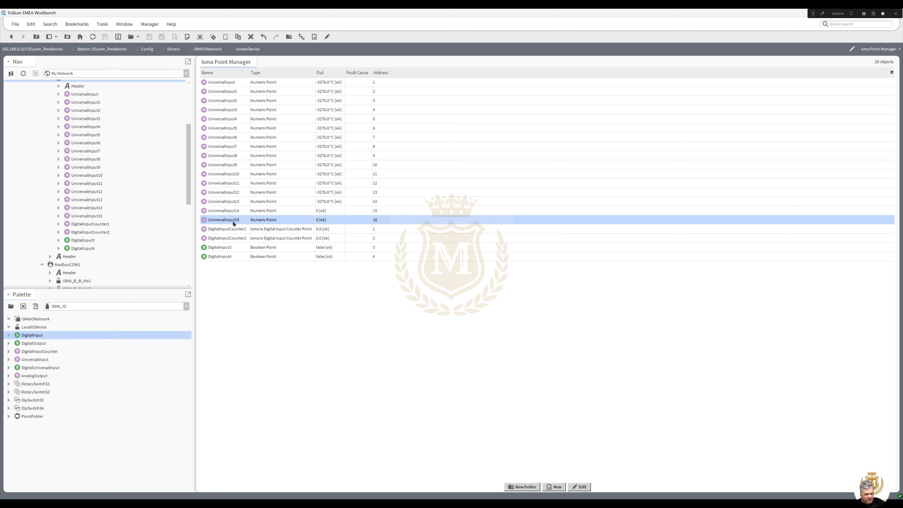
left_click(864, 14)
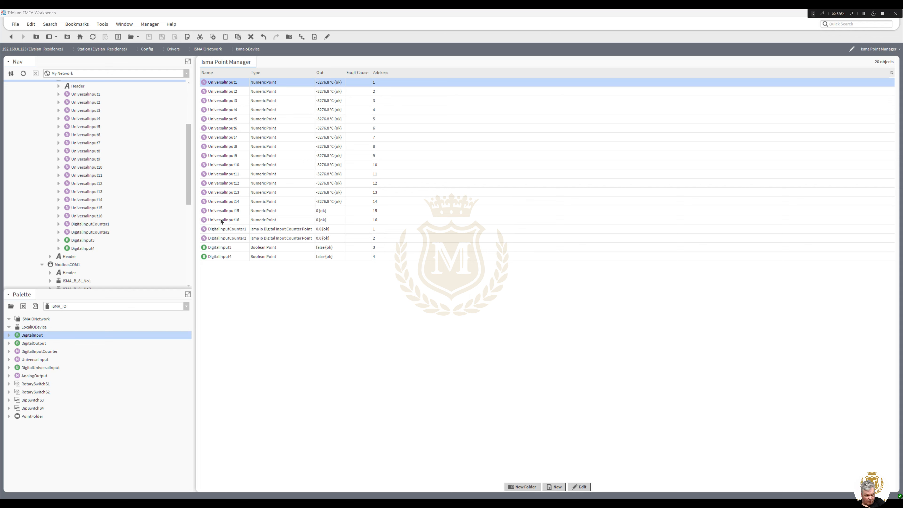
left_click(299, 222)
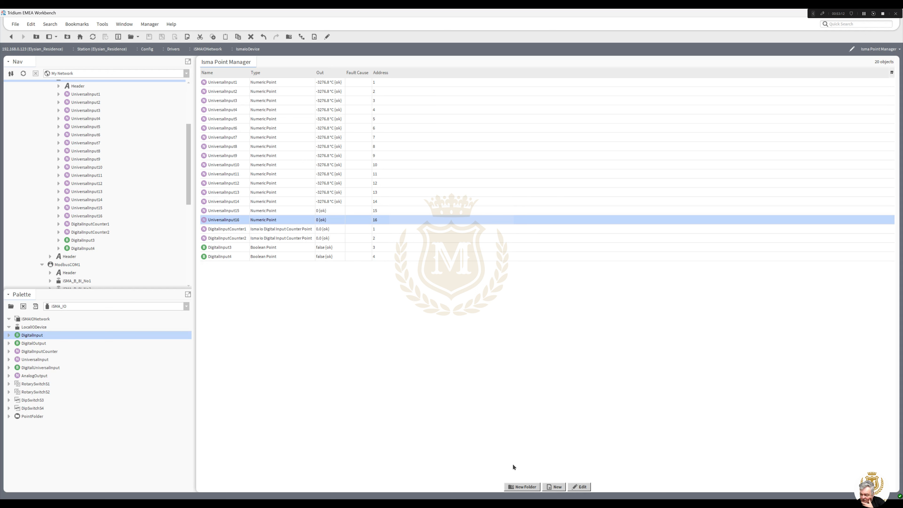
Add eight new AnalogOutput points to the device, using addresses 1 to 8
left_click(554, 487)
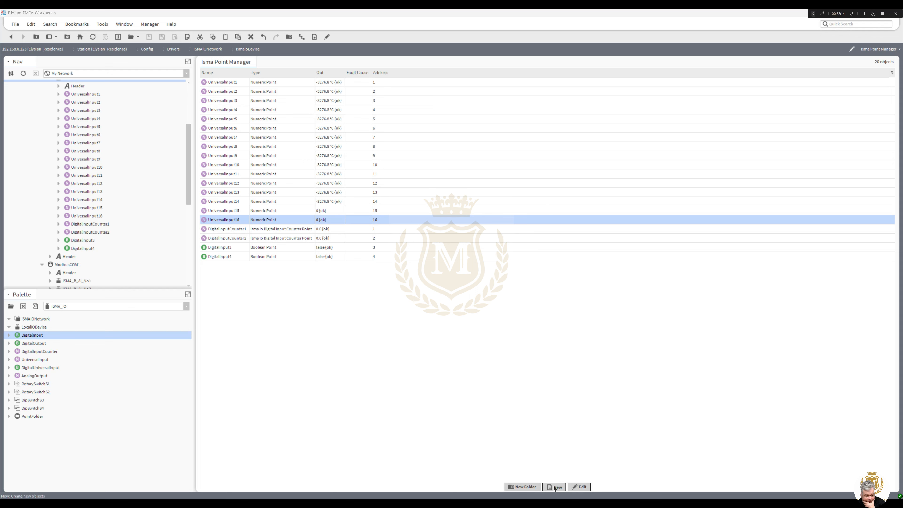
left_click(481, 249)
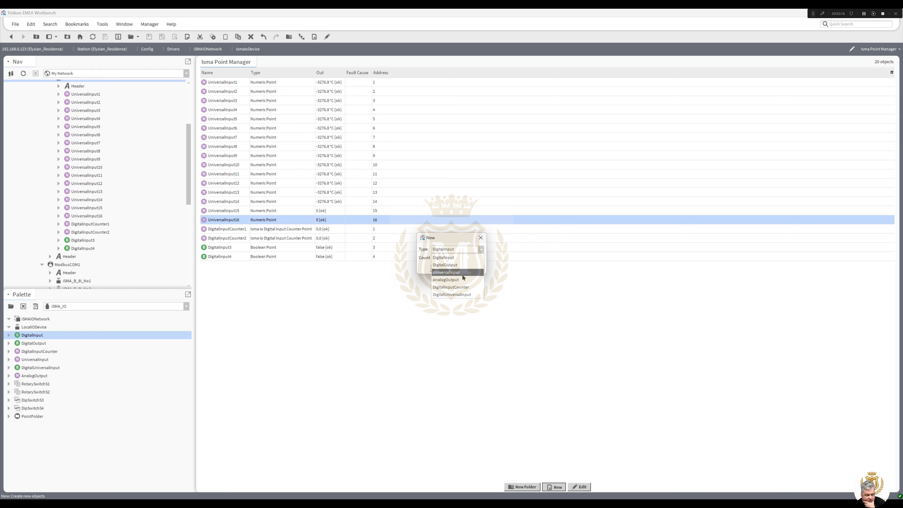
left_click(456, 288)
key("Tab")
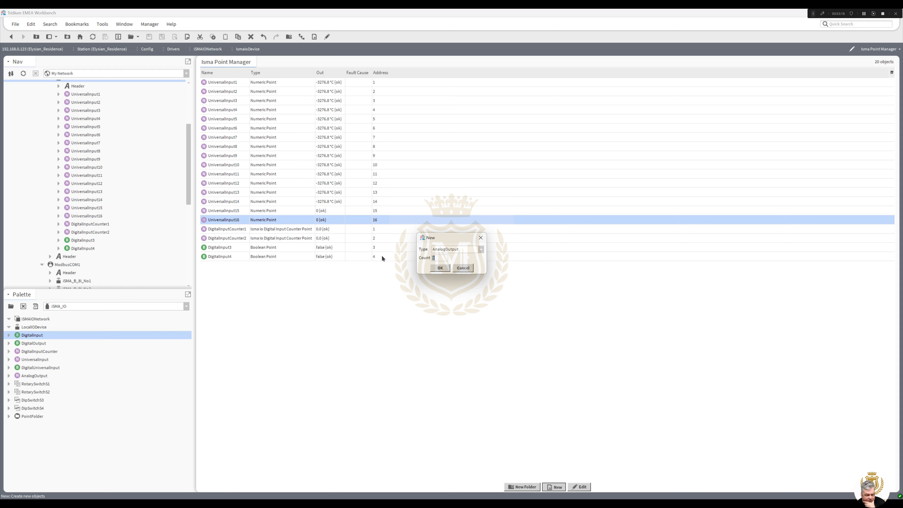
left_click(440, 268)
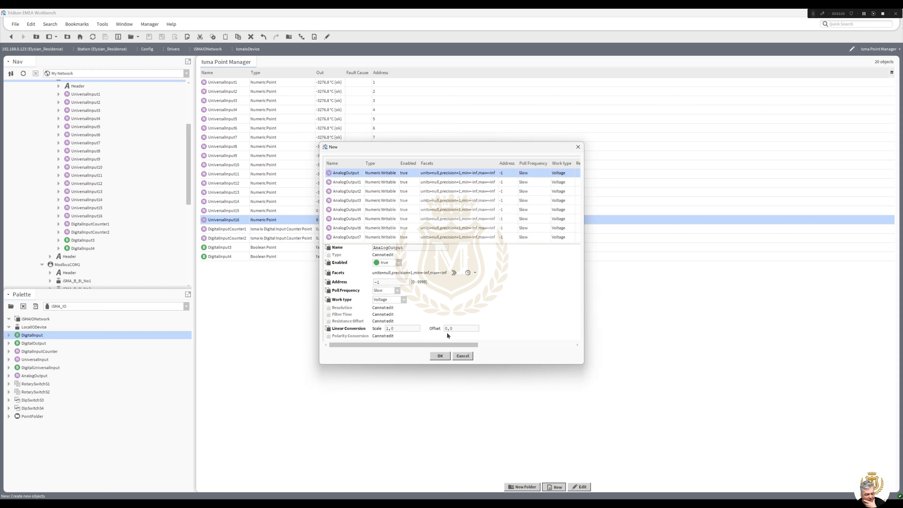
left_click(440, 356)
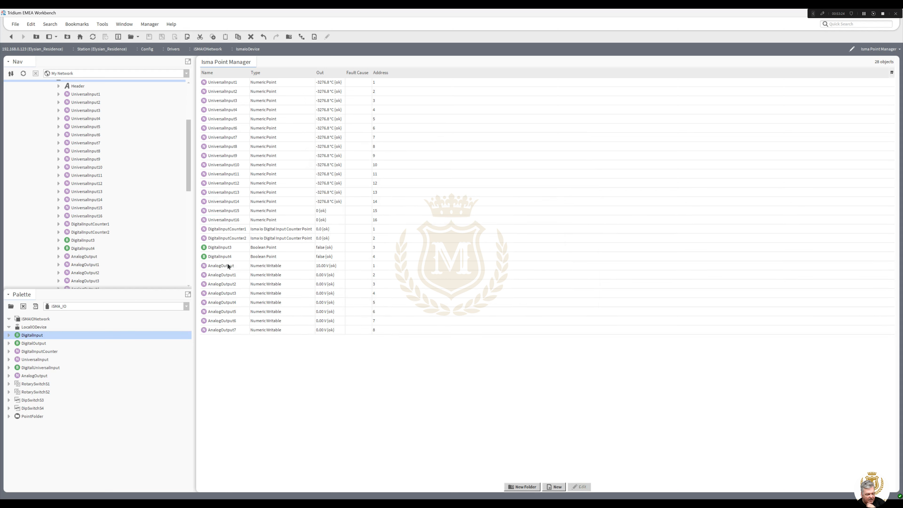
left_click(228, 266)
right_click(228, 266)
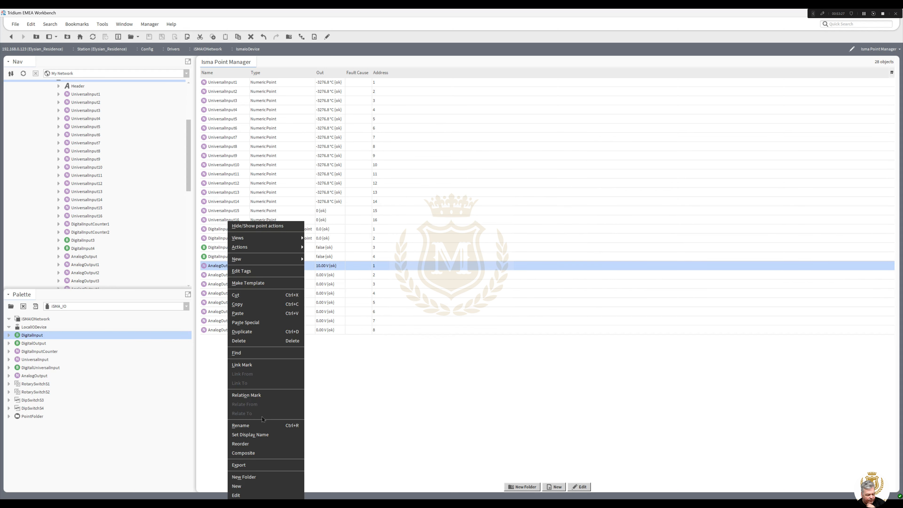
left_click(204, 391)
Rename the analog output point at address 8 as AnalogOutput8
left_click(221, 330)
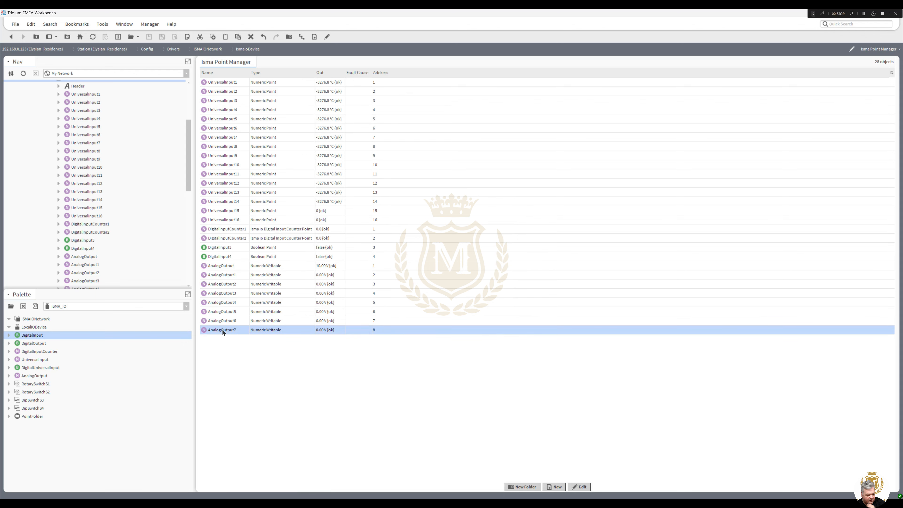
right_click(221, 331)
left_click(251, 426)
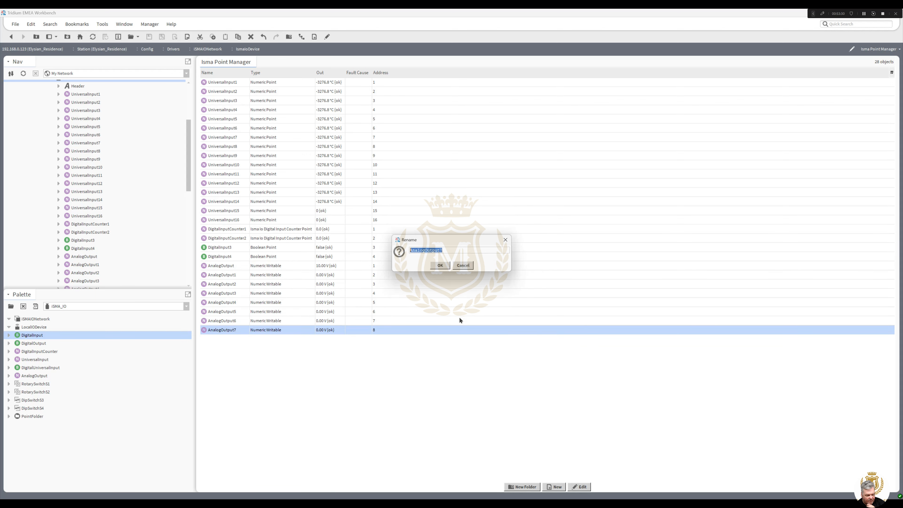
left_click(458, 250)
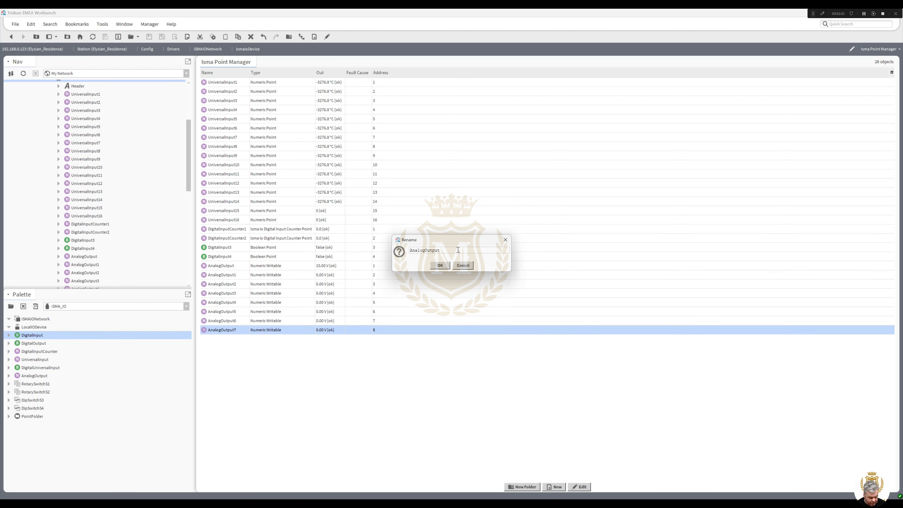
type("8")
left_click(440, 265)
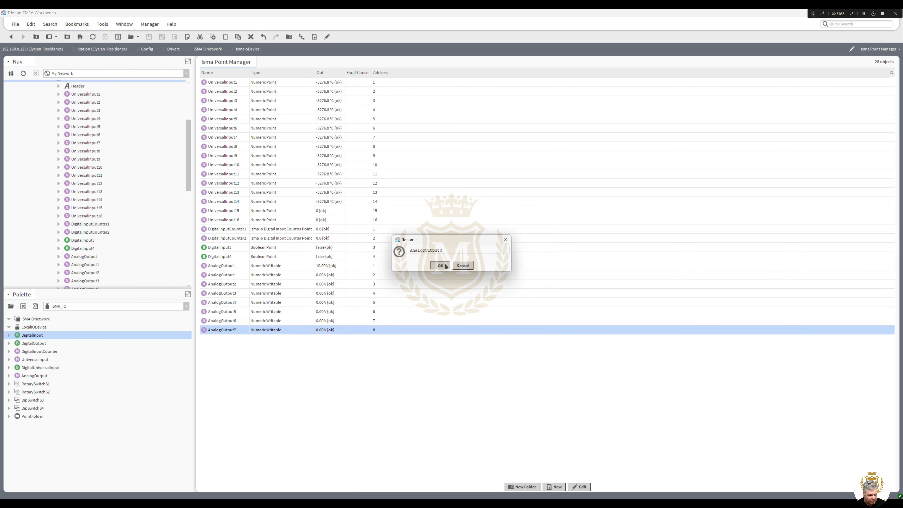
Rename the analog output point at address 7 as AnalogOutput7
right_click(224, 322)
left_click(245, 425)
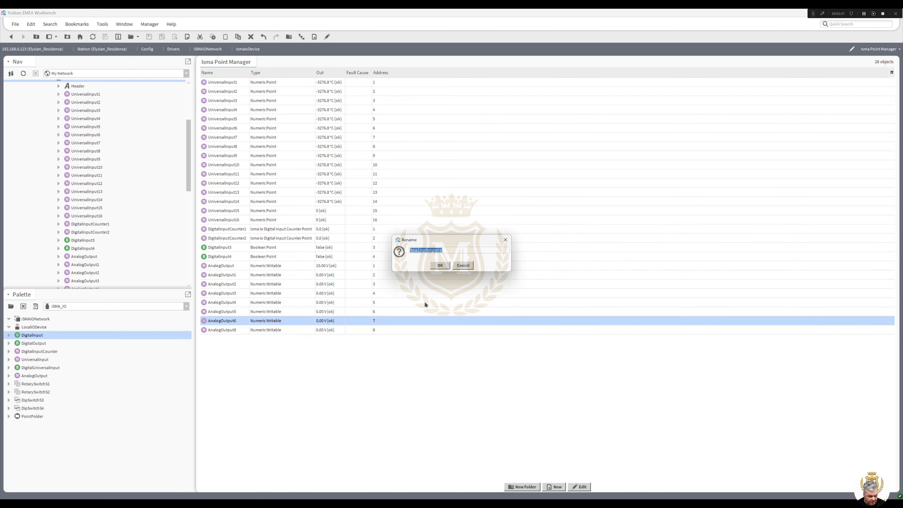
left_click(451, 248)
type("7")
left_click(441, 266)
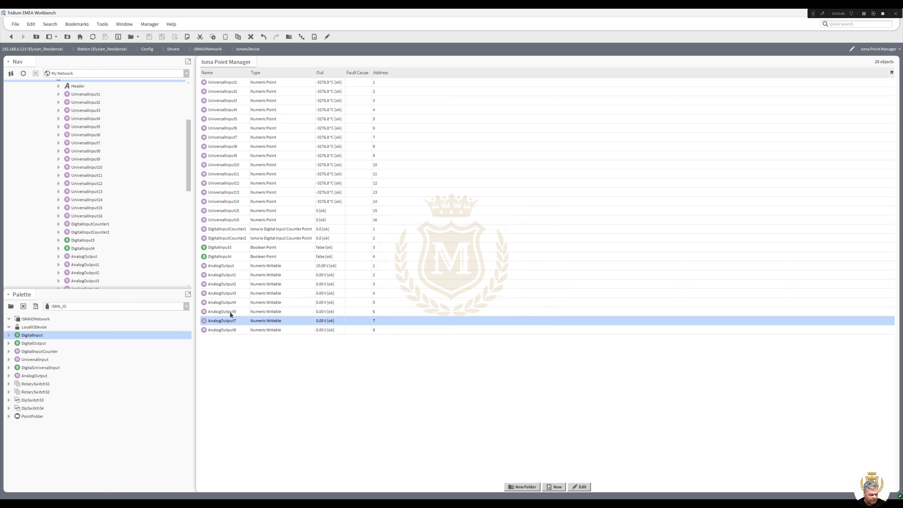
Rename the analog output point at address 6 as AnalogOutput6
right_click(237, 312)
left_click(266, 425)
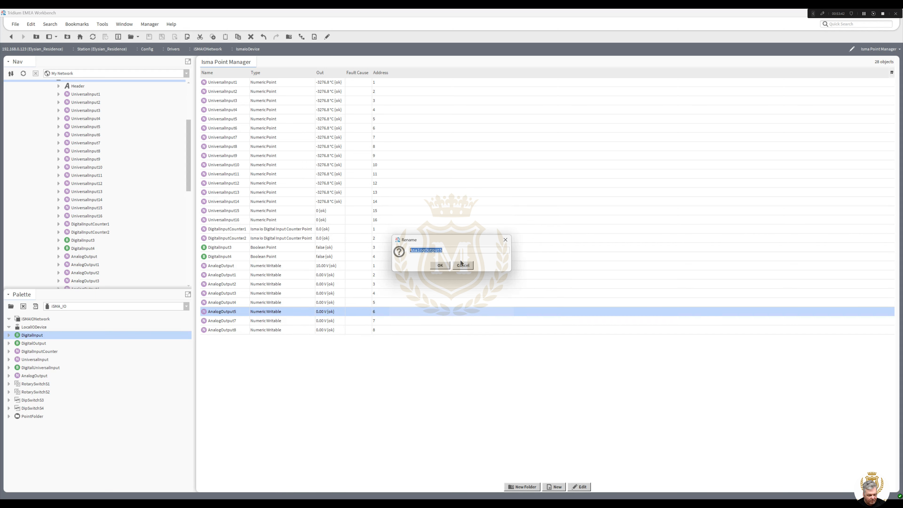
left_click(459, 251)
type("6")
left_click(440, 266)
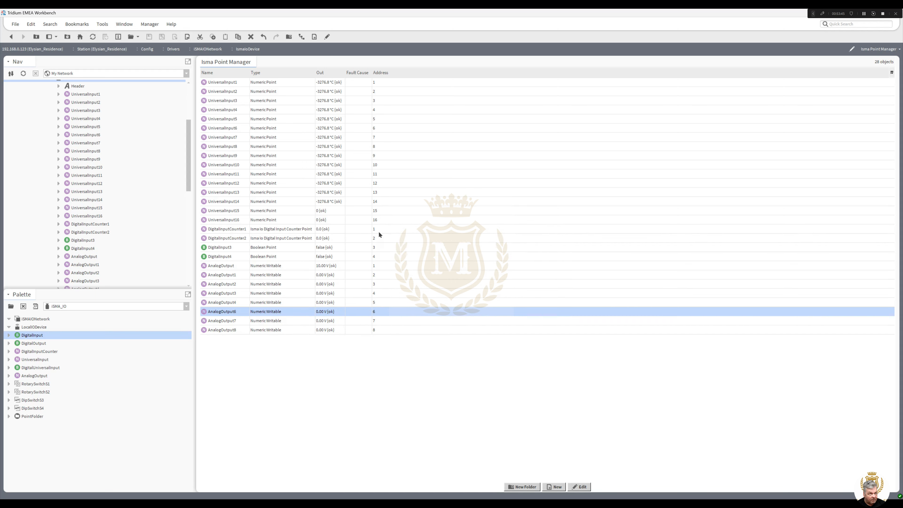
Rename the analog output point at address 5 as AnalogOutput5
right_click(228, 305)
left_click(260, 422)
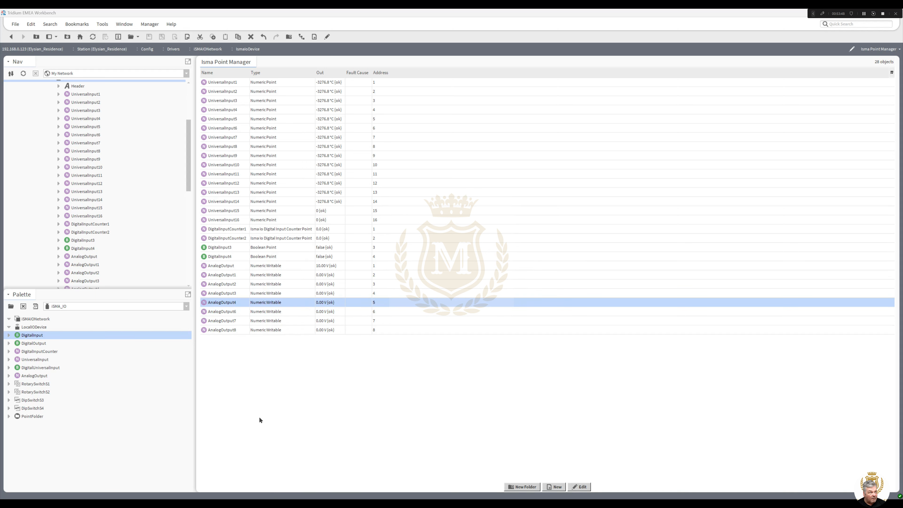
left_click(449, 250)
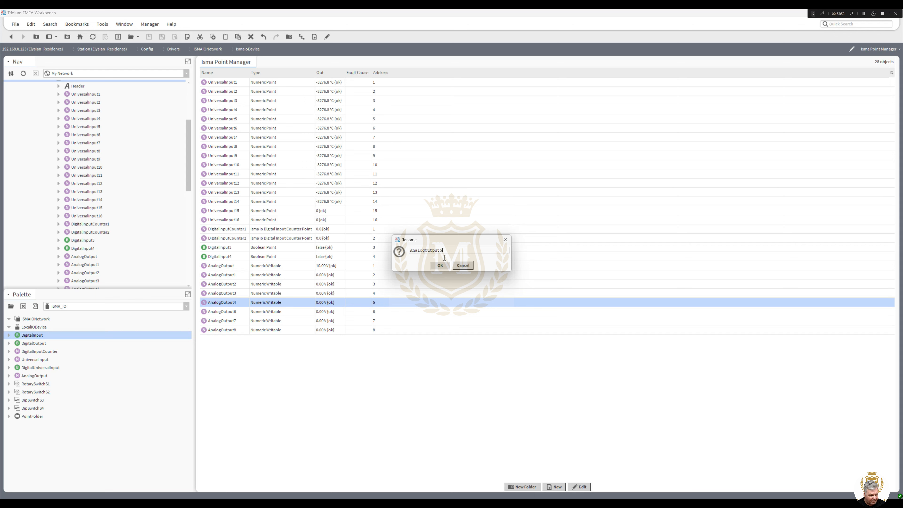
type("5")
left_click(440, 265)
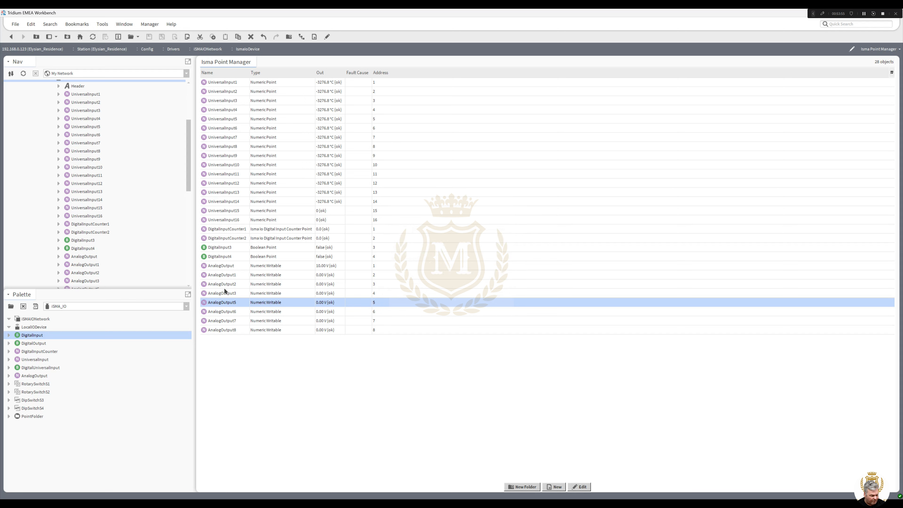
Rename the analog output point at address 4 as AnalogOutput4
right_click(225, 293)
left_click(237, 427)
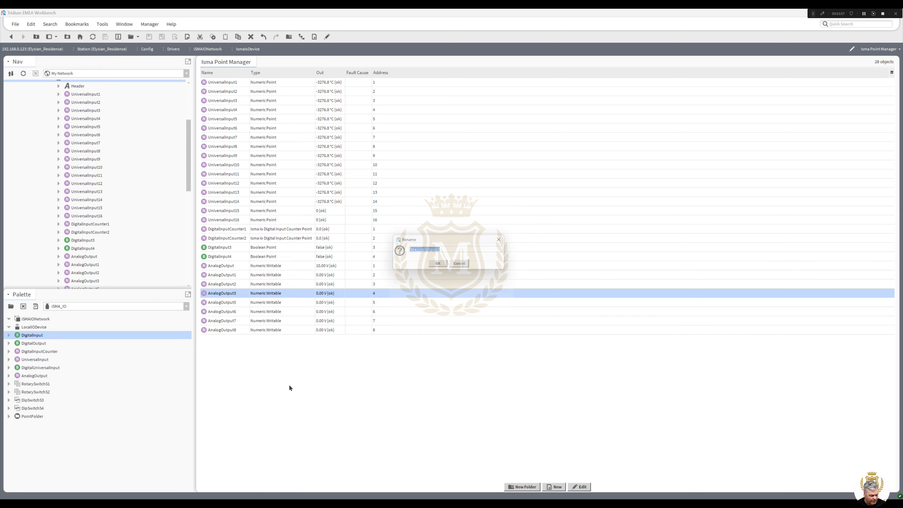
left_click(451, 249)
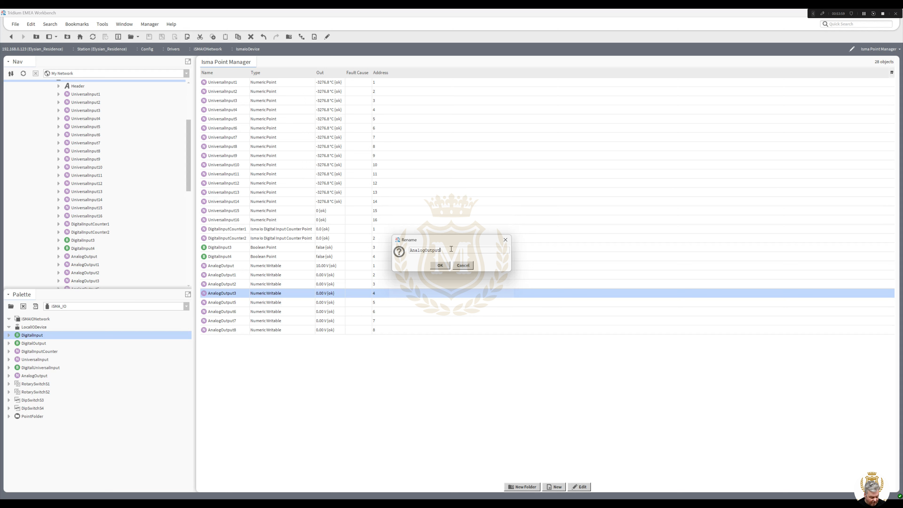
left_click(441, 266)
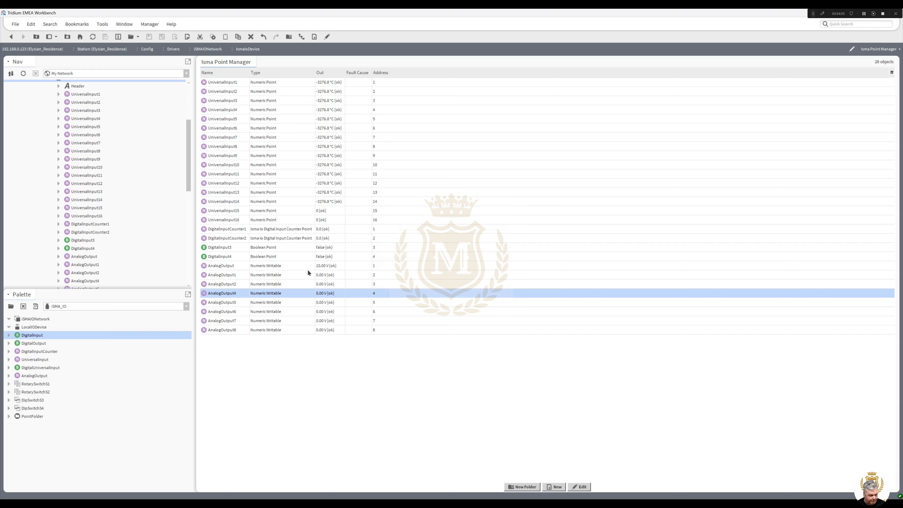
Rename the analog output point at address 3 as AnalogOutput3
right_click(227, 286)
left_click(249, 426)
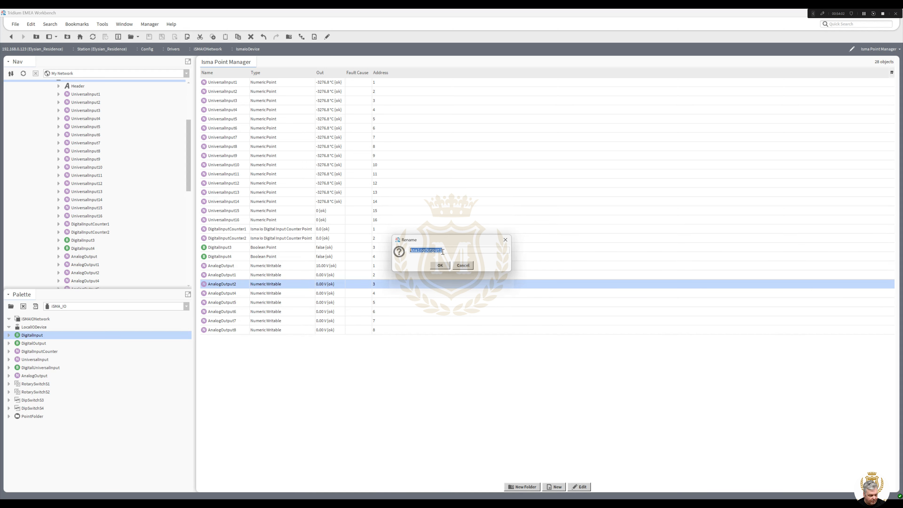
left_click(451, 250)
left_click(441, 266)
Rename the analog output point at address 2 as AnalogOutput2
right_click(231, 277)
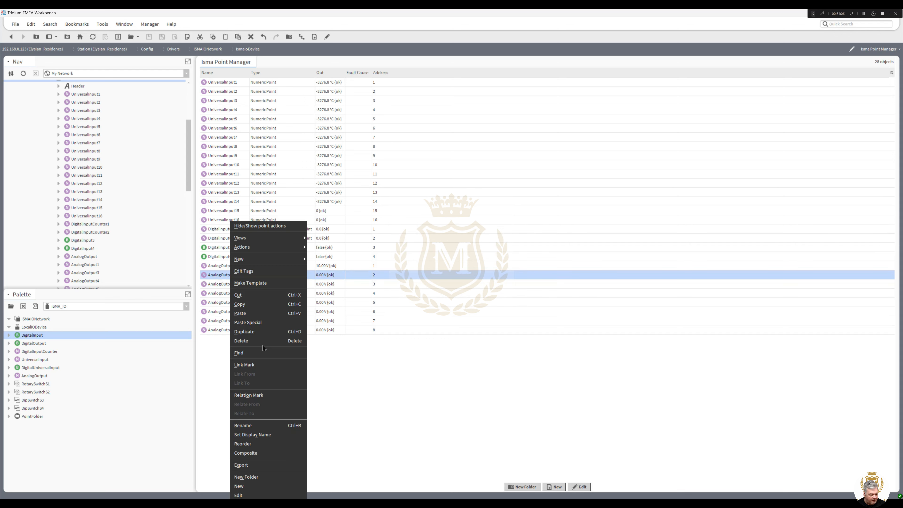
left_click(249, 426)
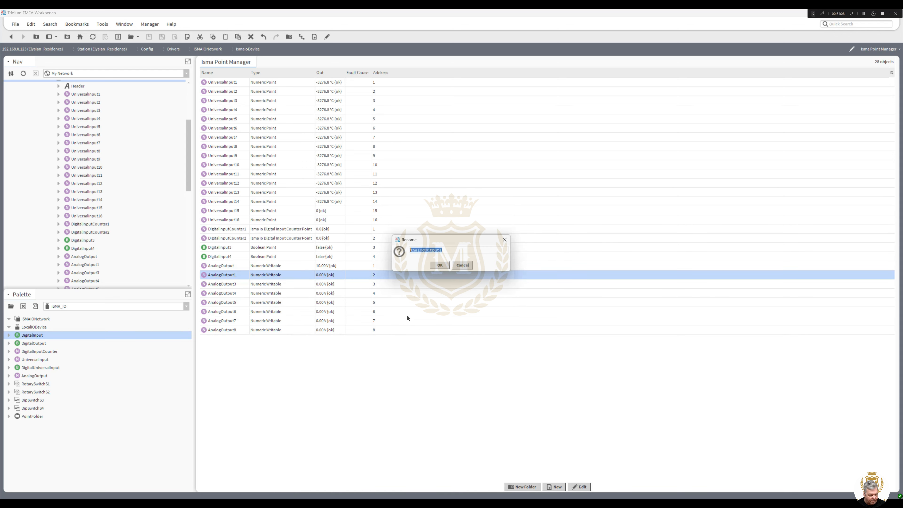
left_click(453, 249)
type("2")
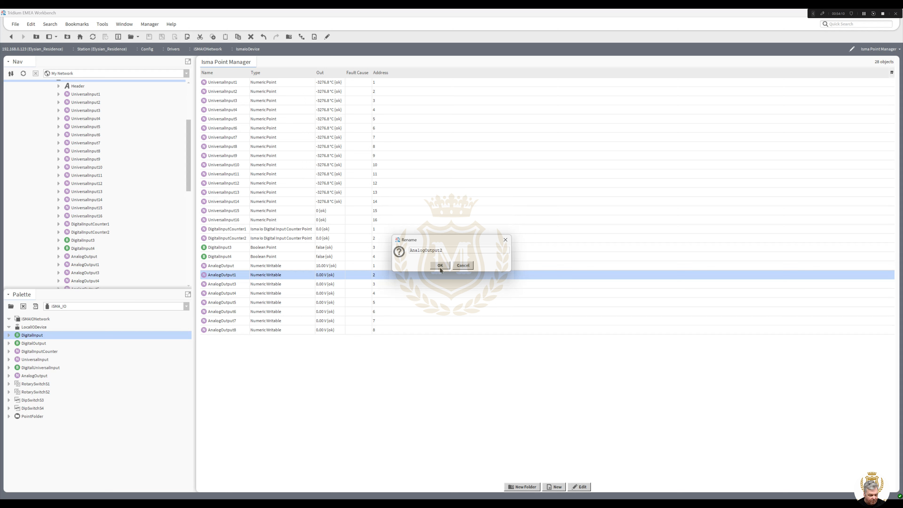
left_click(440, 265)
Rename the analog output point at address 1 as AnalogOutput1
right_click(230, 267)
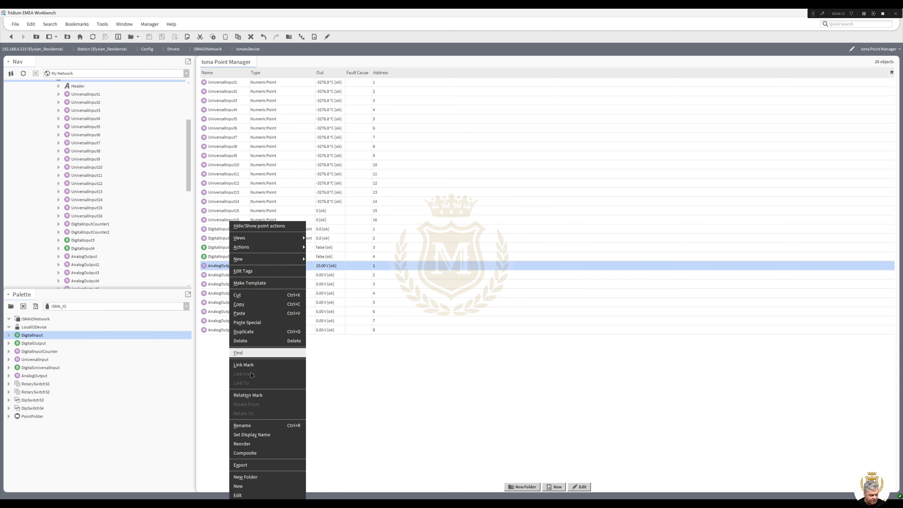
left_click(249, 426)
left_click(455, 249)
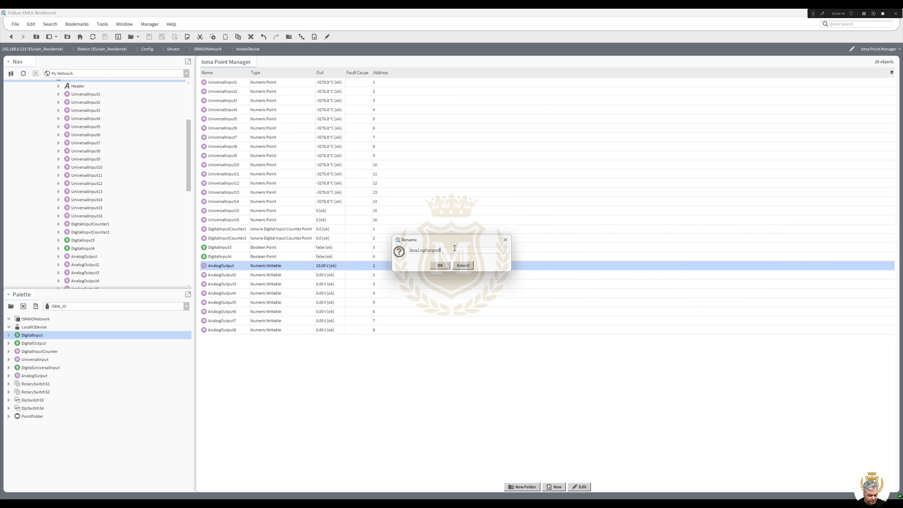
left_click(446, 266)
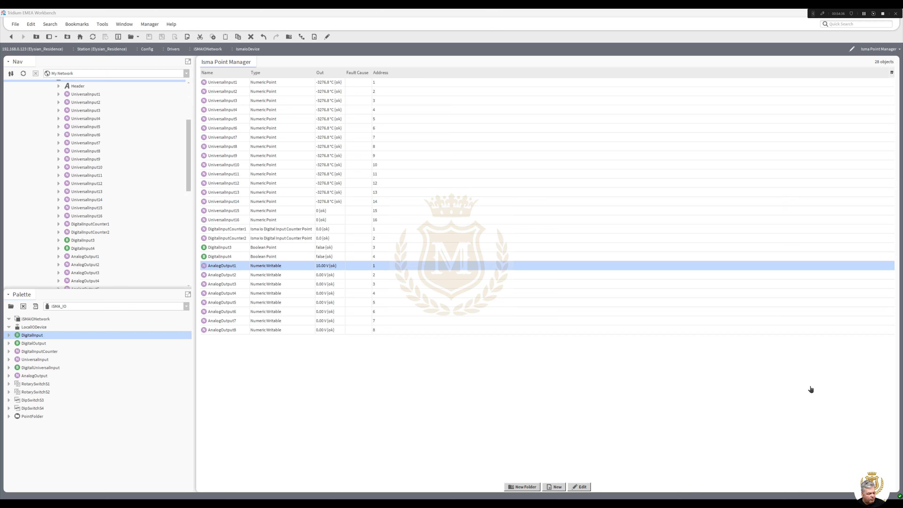
Start creating new points of type DigitalOutput with a count of 8
left_click(556, 488)
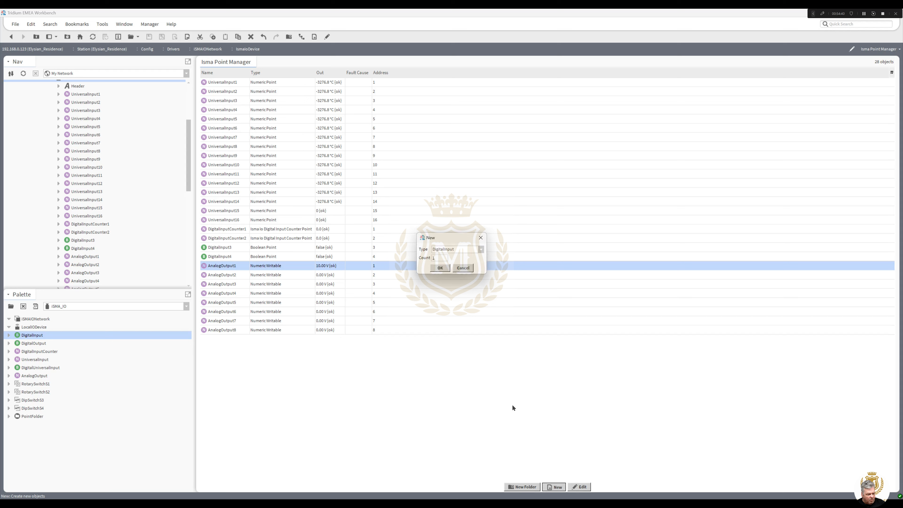
left_click(481, 249)
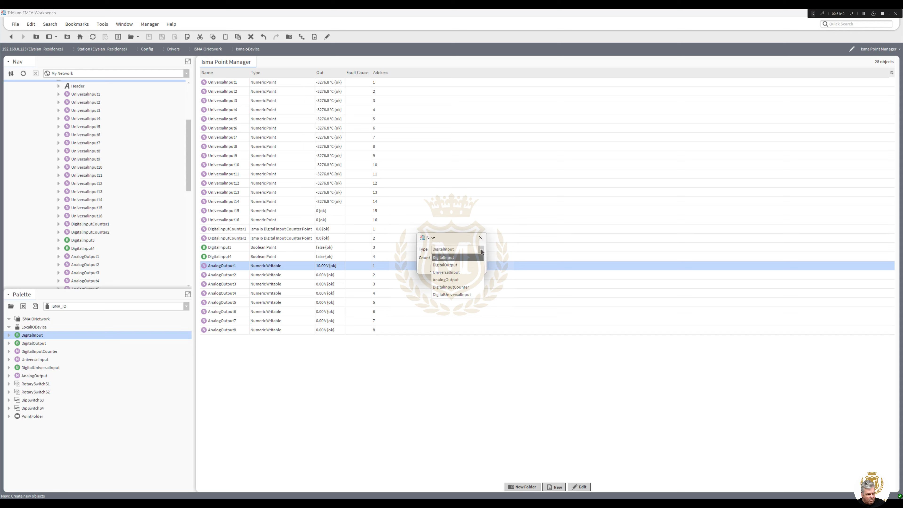
left_click(468, 266)
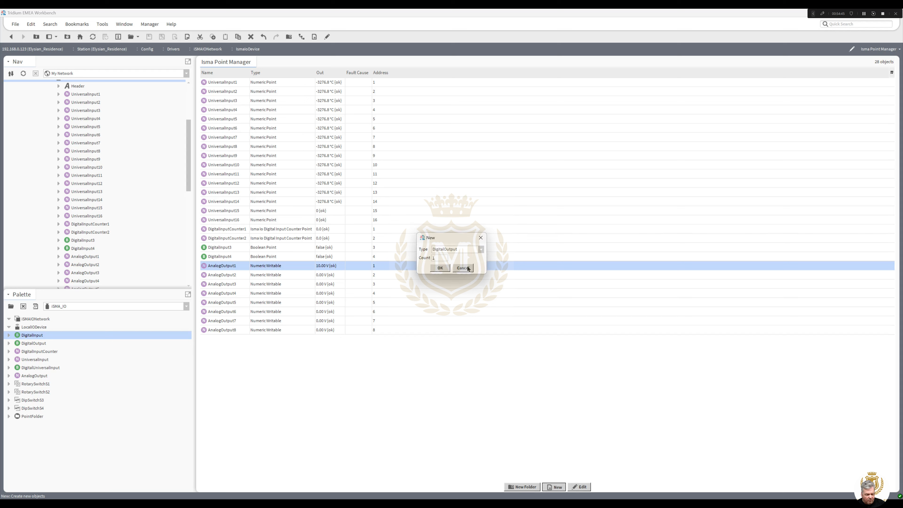
left_click(444, 259)
type("8")
left_click(441, 269)
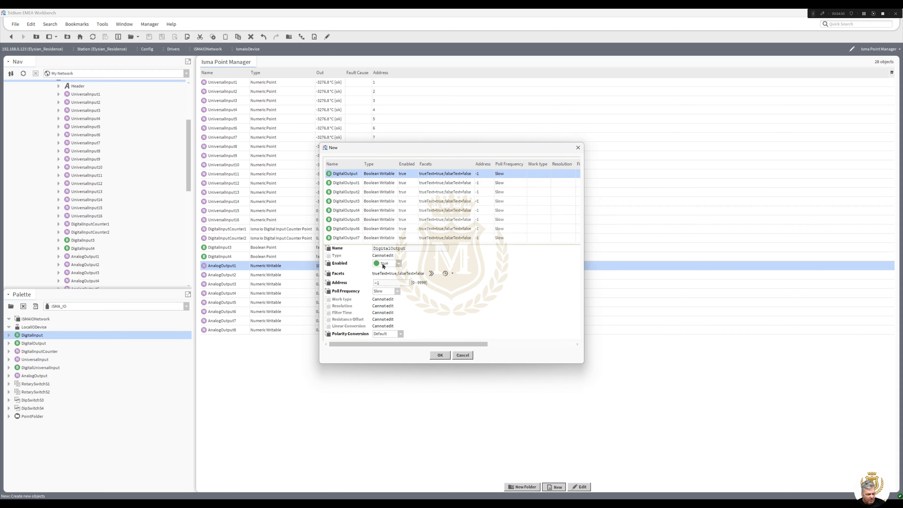
Name the first four new digital output points DigitalOutput1 to DigitalOutput4, in list order
left_click(408, 249)
type("1")
left_click(358, 183)
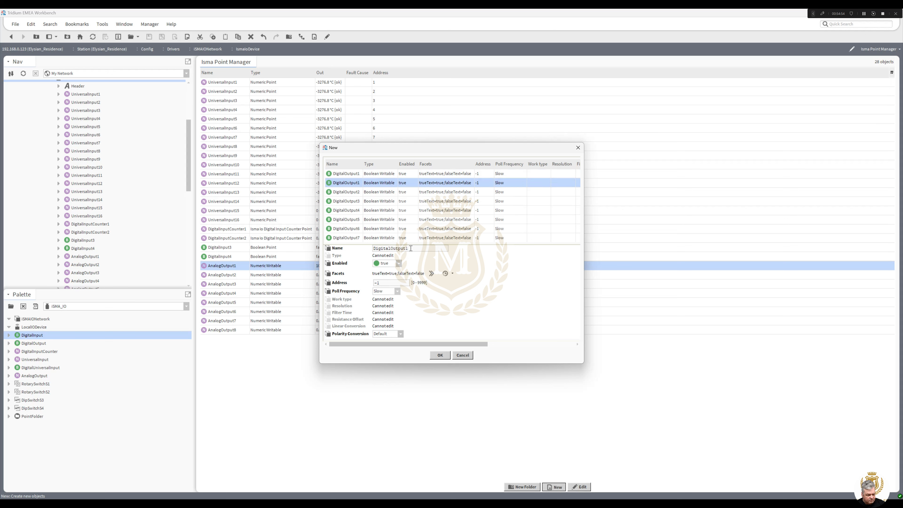
type("2")
left_click(357, 192)
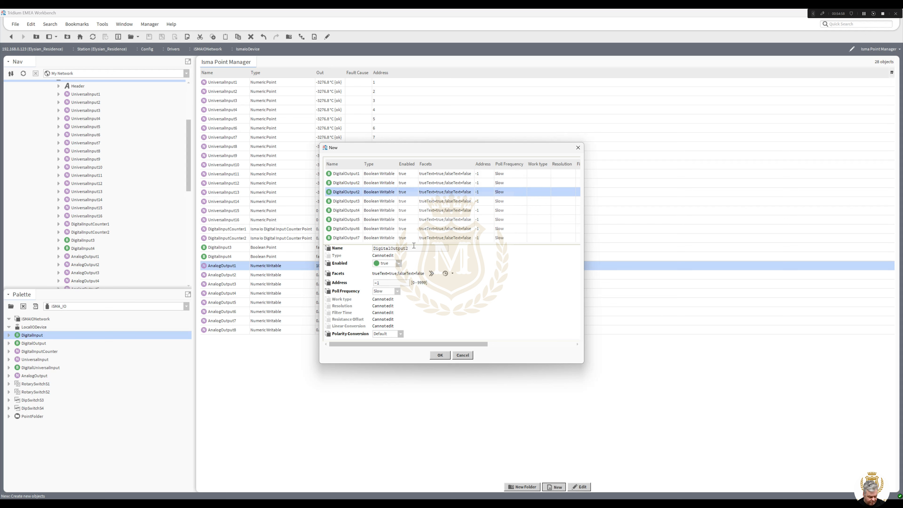
type("3")
left_click(354, 201)
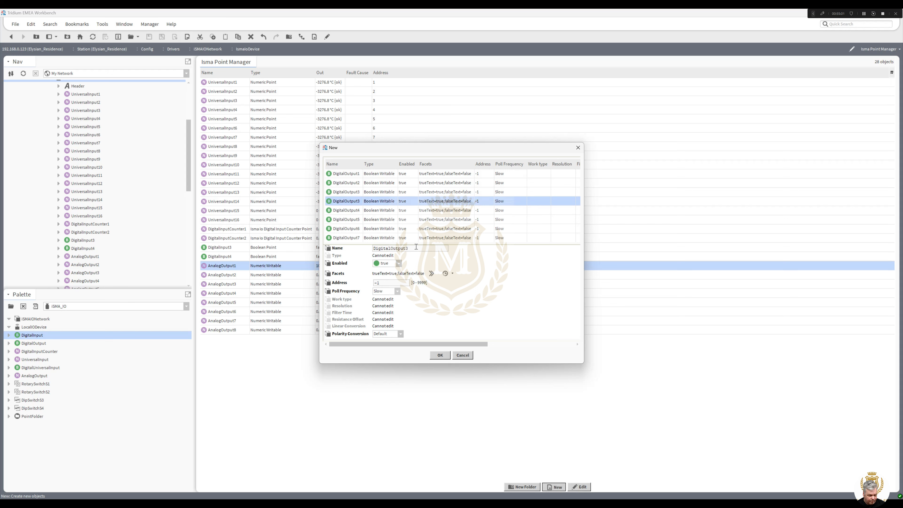
type("4")
Name the remaining four new points DigitalOutput5 to DigitalOutput8 and add all the digital outputs to the device
left_click(355, 211)
left_click(414, 247)
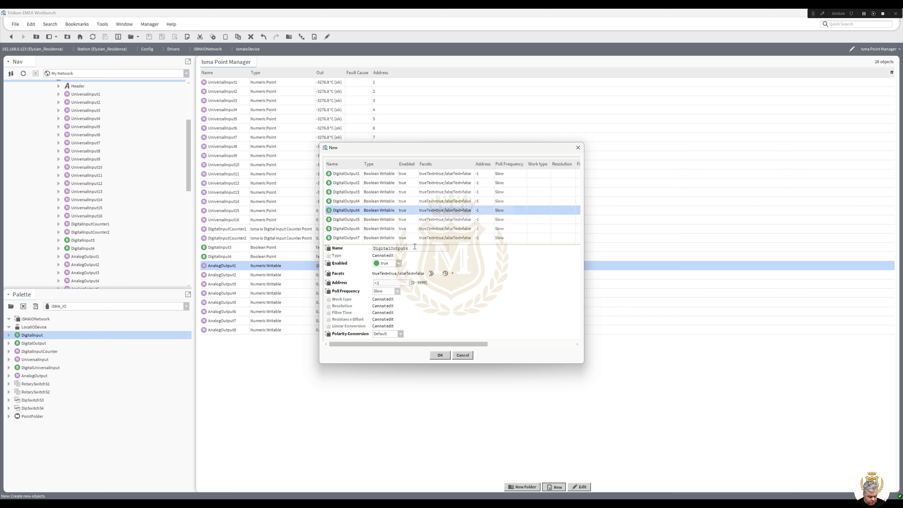
type("5")
left_click(351, 220)
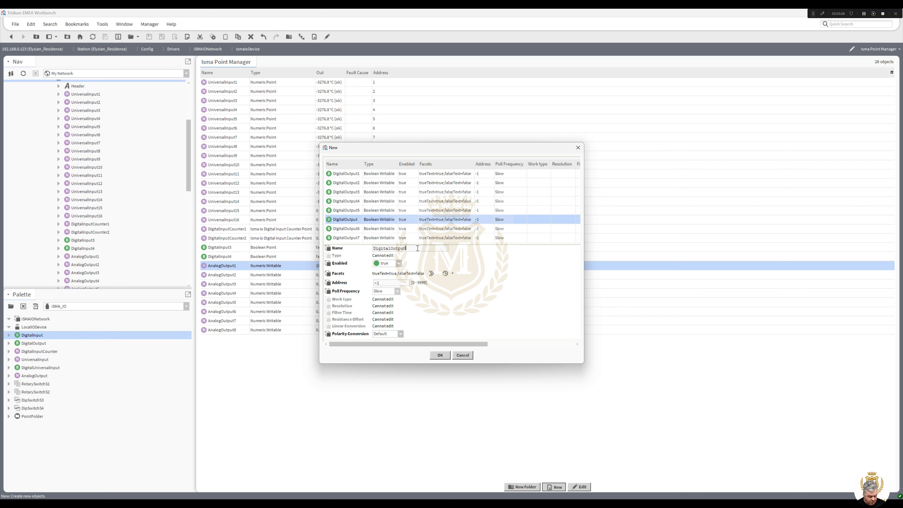
type("6")
left_click(351, 228)
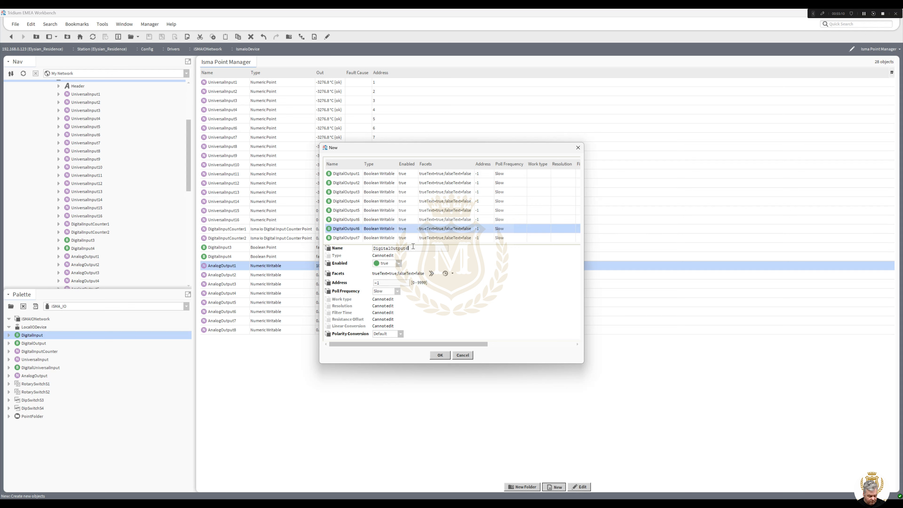
left_click(352, 237)
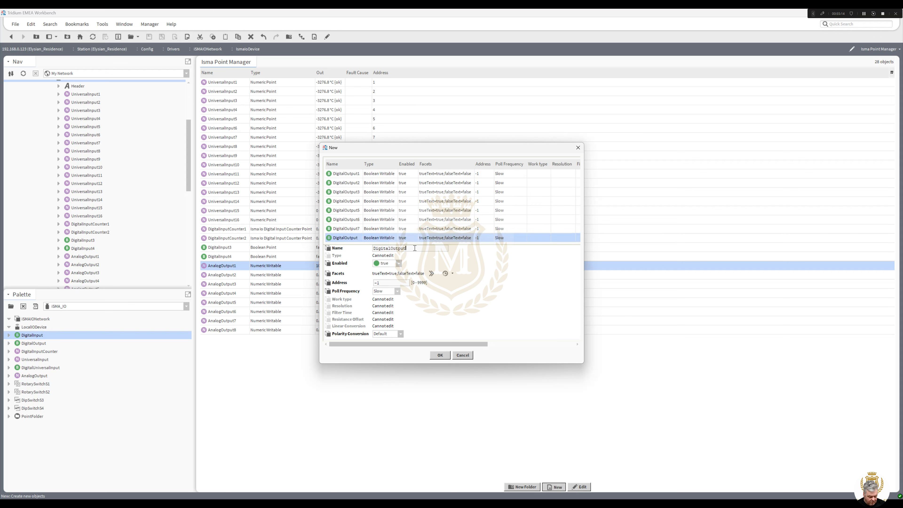
left_click(439, 355)
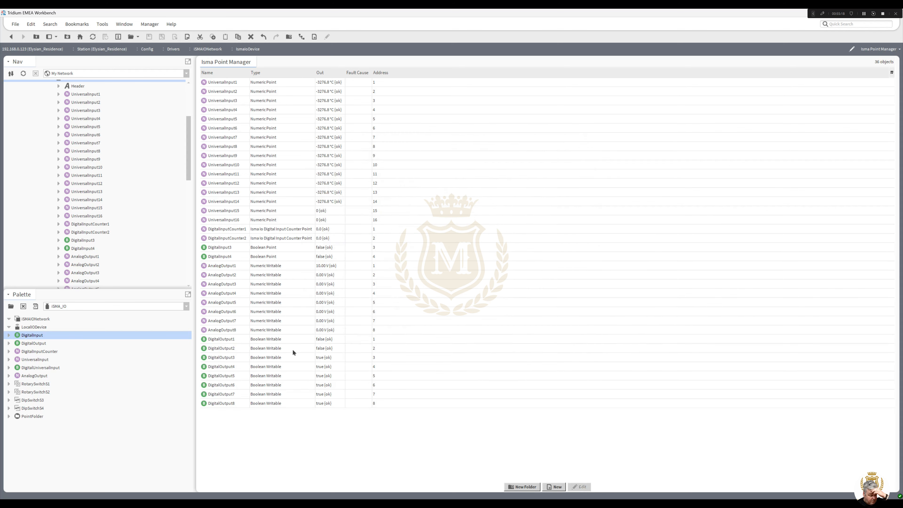
Collapse IsmaIoDevice in the navigation tree and open the device manager of the ModbusCOM1 network
left_click_drag(188, 176, 186, 148)
left_click(50, 159)
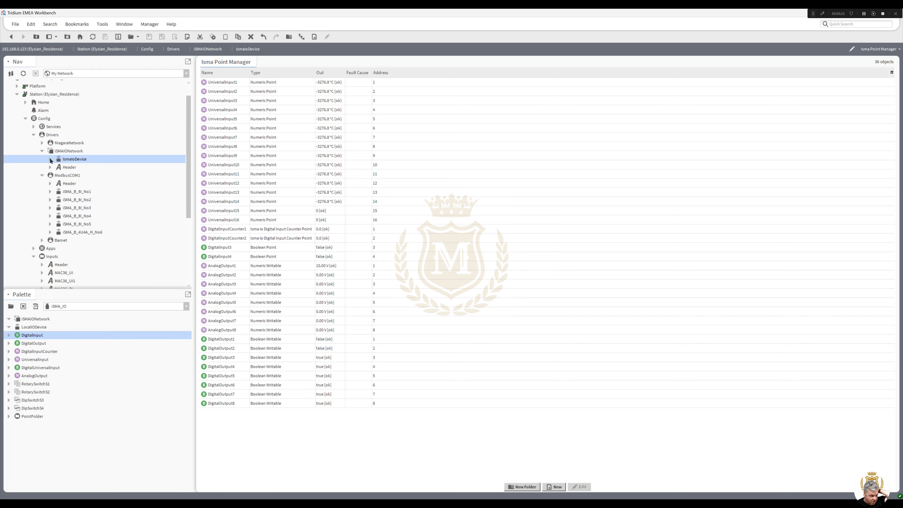
left_click(69, 174)
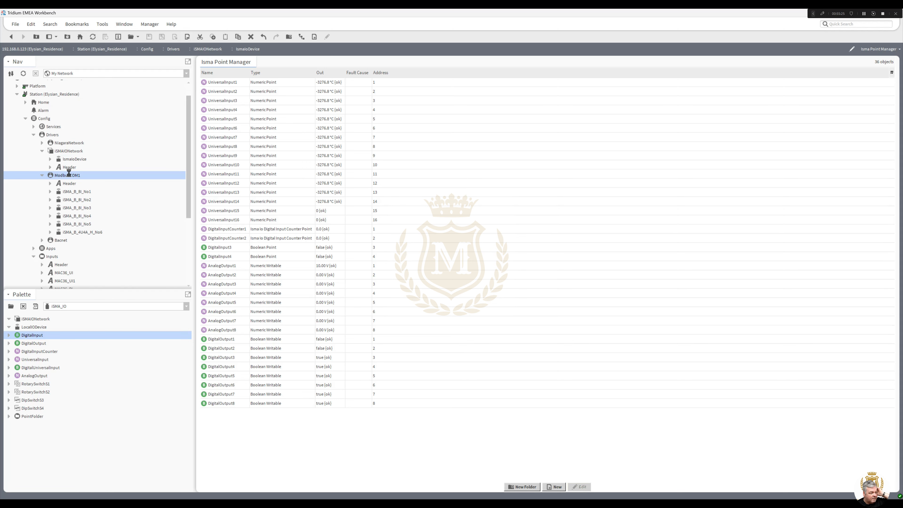
right_click(69, 175)
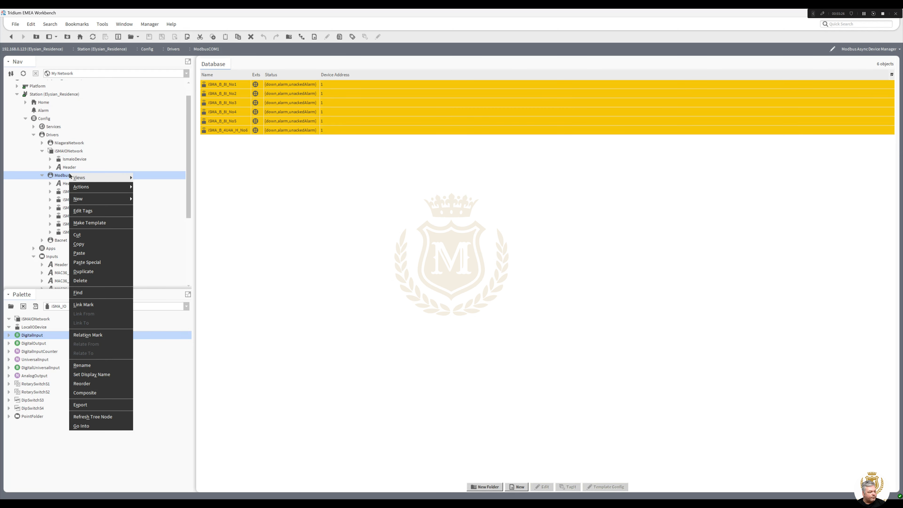
left_click(297, 93)
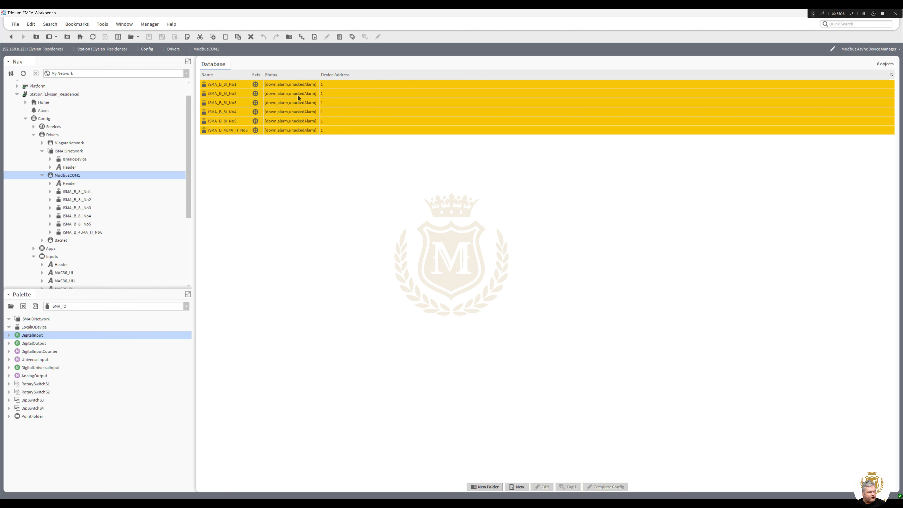
Set the Modbus device address of iSMA_B_8I_No2 to 2 and that of iSMA_B_8I_No3 to 3
double_click(297, 93)
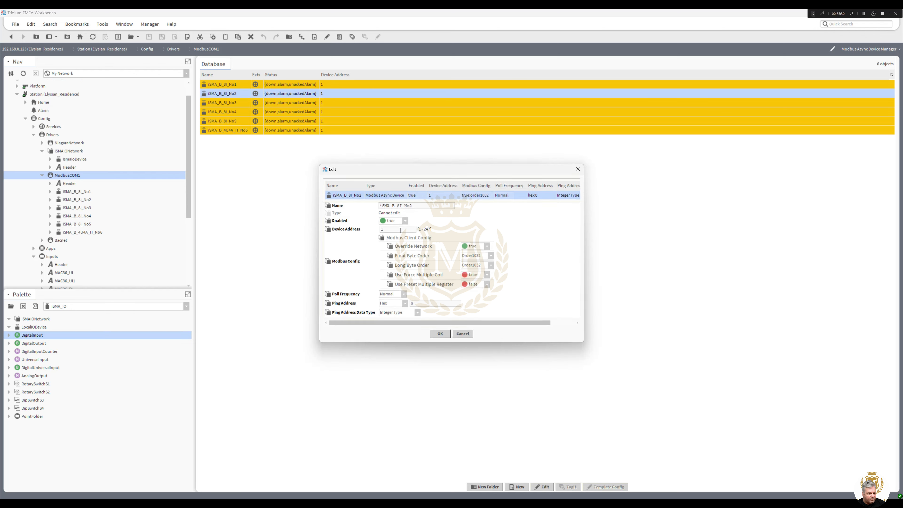
type("2")
left_click(440, 334)
double_click(298, 104)
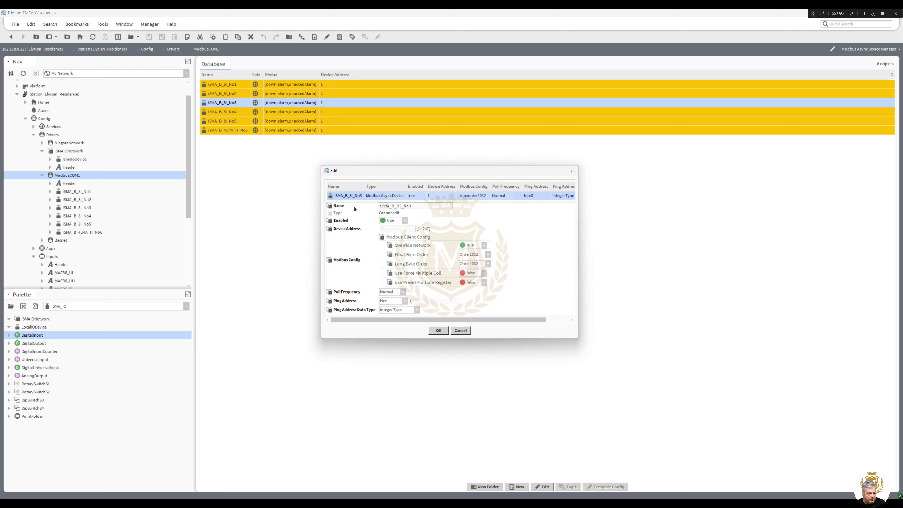
double_click(394, 229)
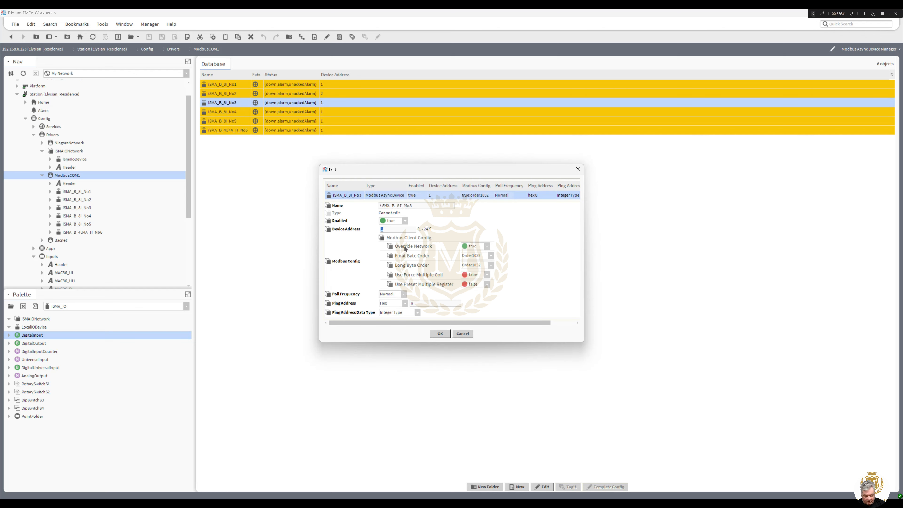
type("3")
left_click(441, 334)
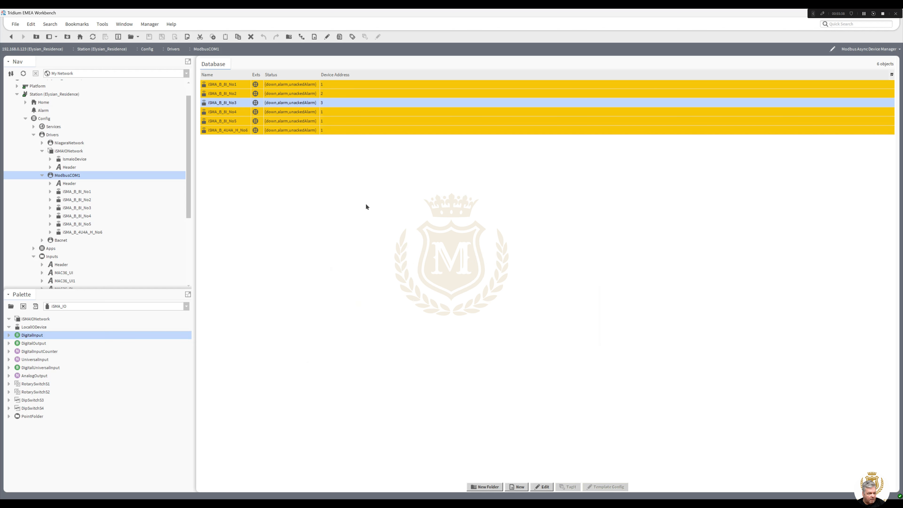
Set the Modbus device address of iSMA_B_8I_No4 to 4 and that of iSMA_B_8I_No5 to 5
double_click(323, 113)
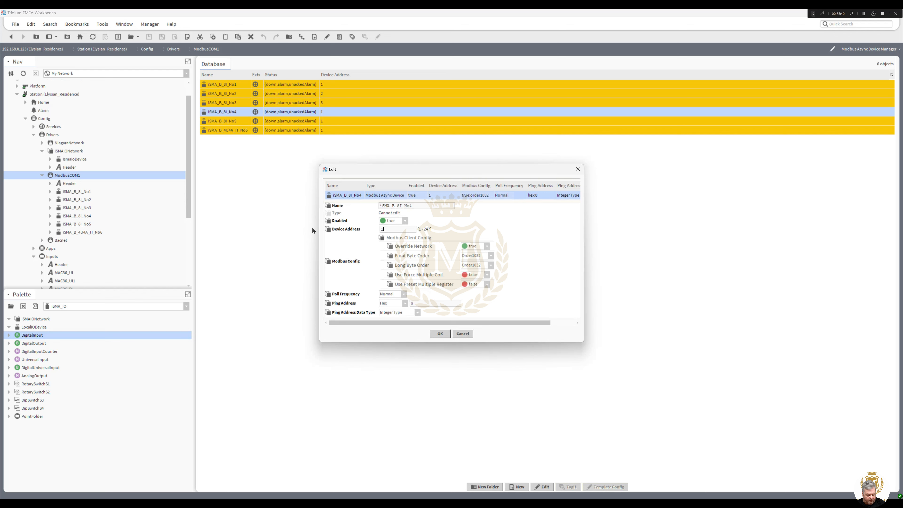
type("4")
left_click(440, 334)
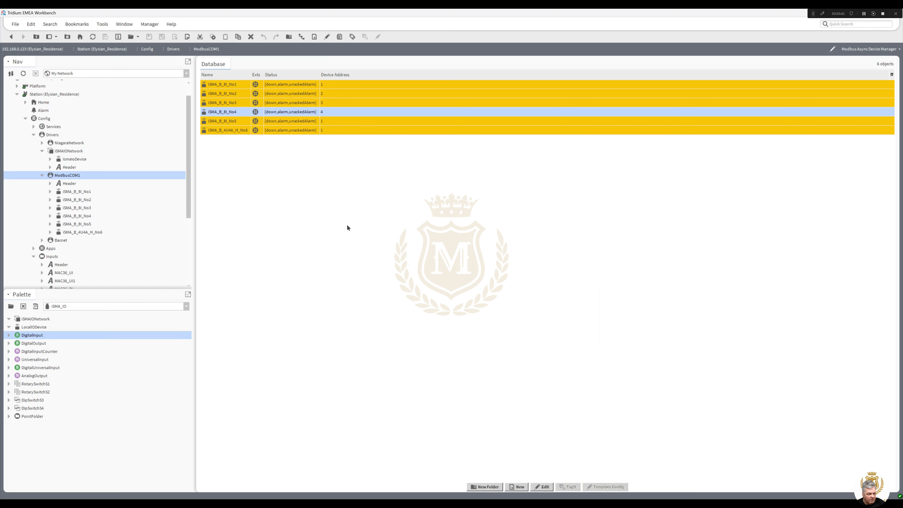
double_click(330, 123)
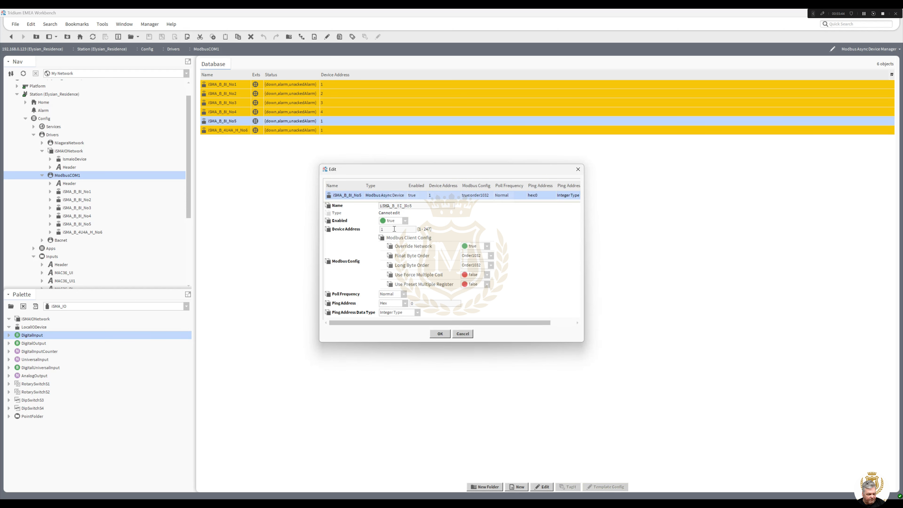
double_click(395, 228)
type("5")
left_click(439, 334)
Set the device address of iSMA_B_4U4A_H_No6 to 6, and collapse the ModbusCOM1 and iSMAIONetwork branches in the navigation tree
double_click(327, 131)
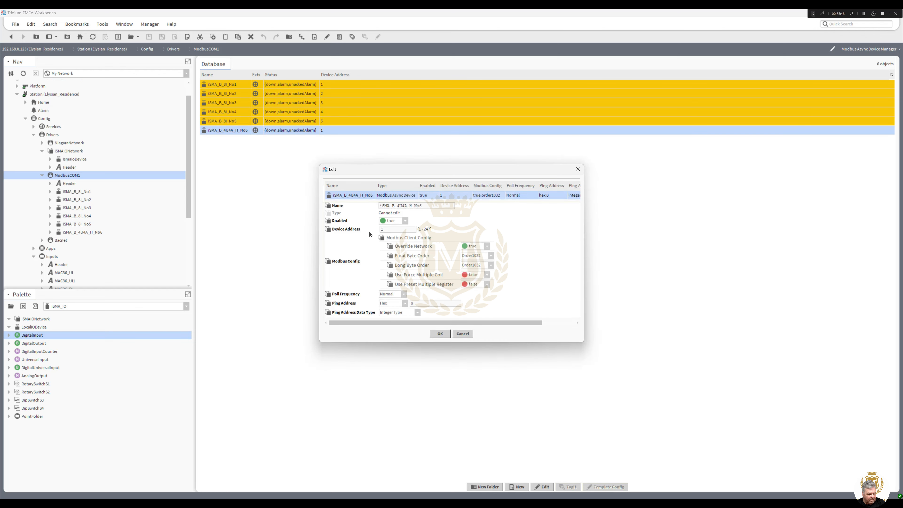
double_click(383, 229)
type("6")
left_click(443, 334)
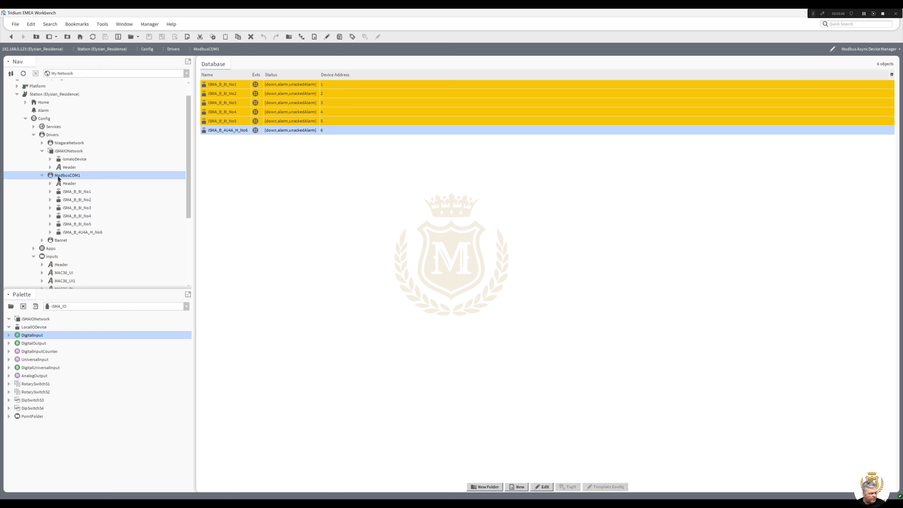
left_click(42, 175)
left_click(42, 151)
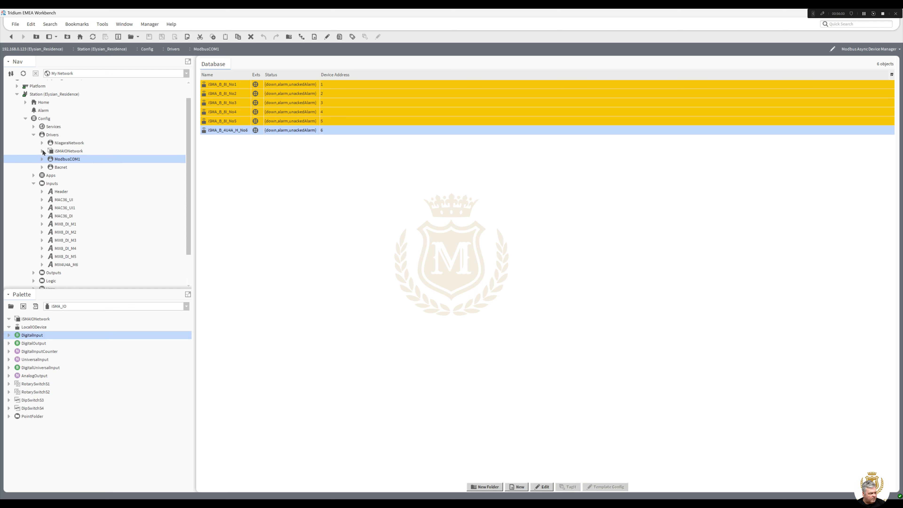
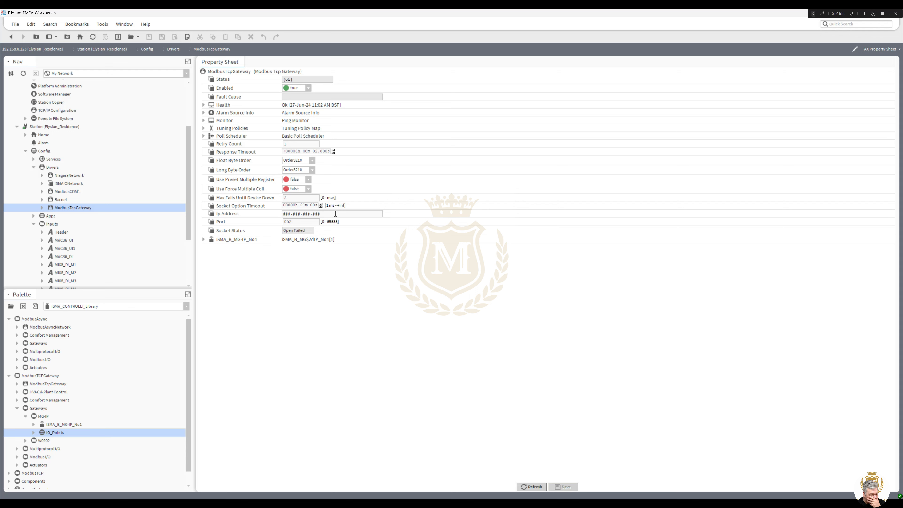
Set the ModbusTcpGateway's IP address to 192.168.1.123, save it, and review the properties of its iSMA_B_MG-IP_No1 device
left_click_drag(335, 213, 245, 216)
type("1")
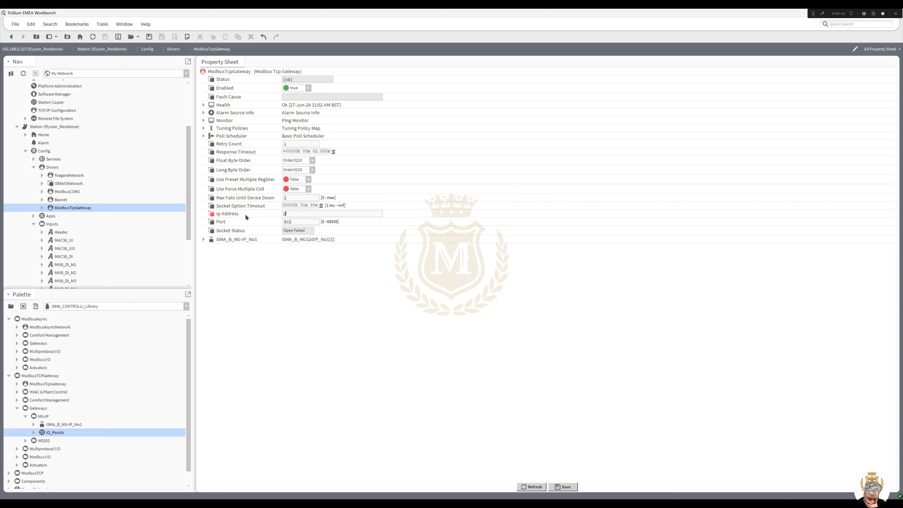
type("92.168.1.123")
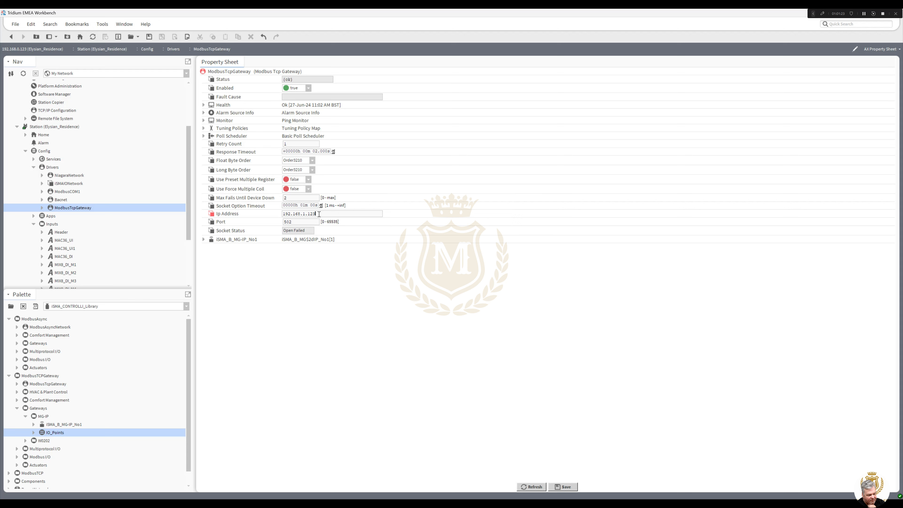
left_click(562, 487)
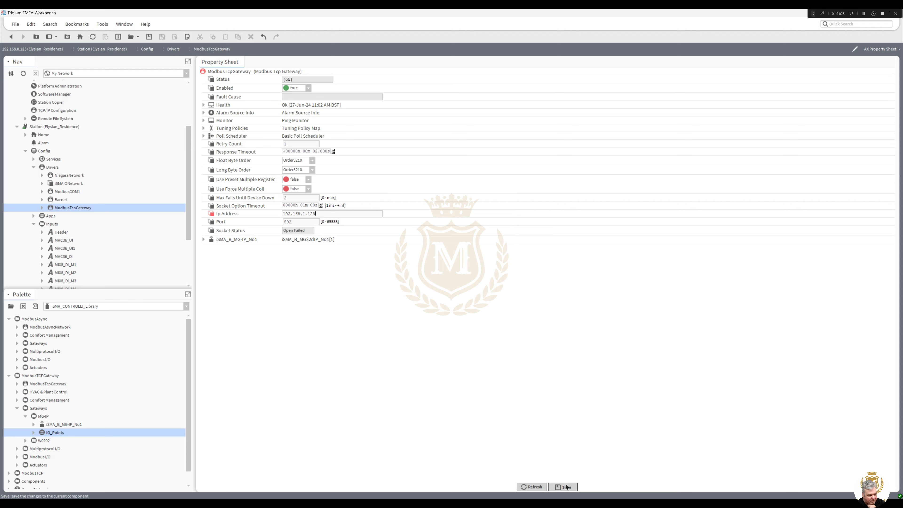
left_click(203, 240)
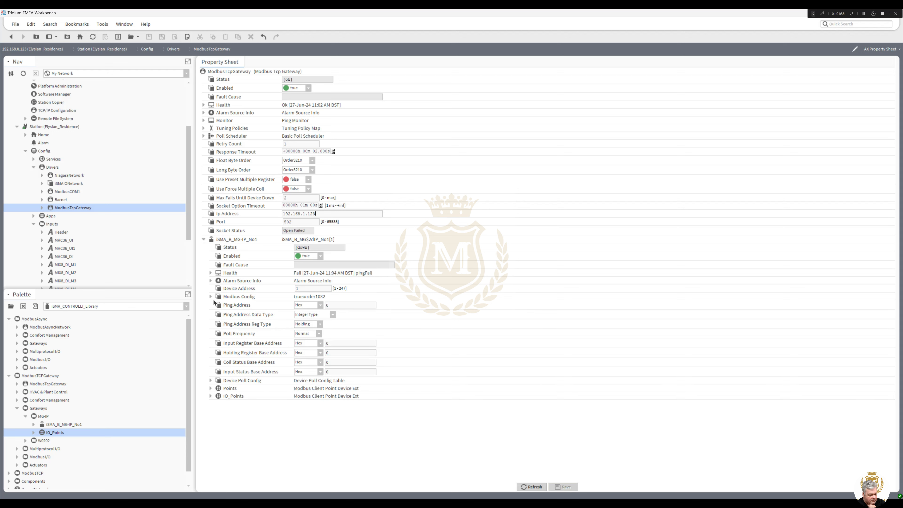
left_click(204, 240)
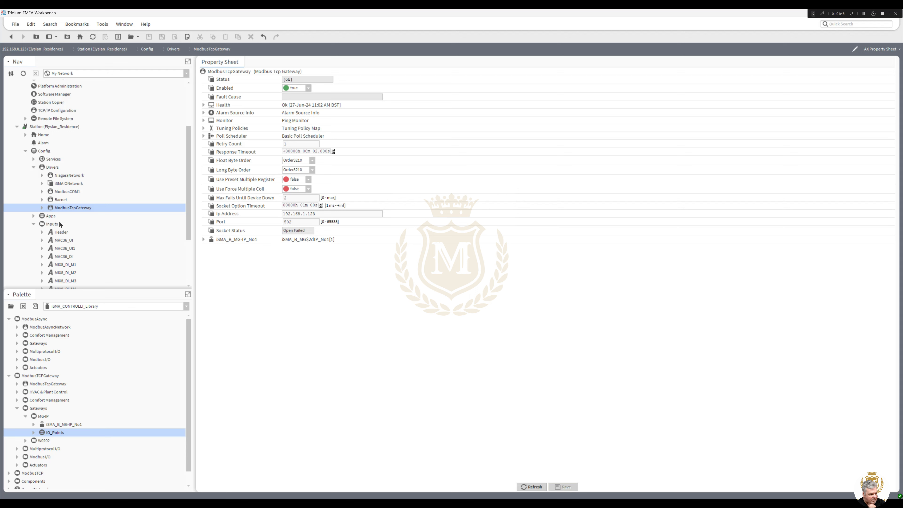
Open the wire sheet of the station's Outputs folder
double_click(299, 220)
left_click_drag(187, 218, 187, 246)
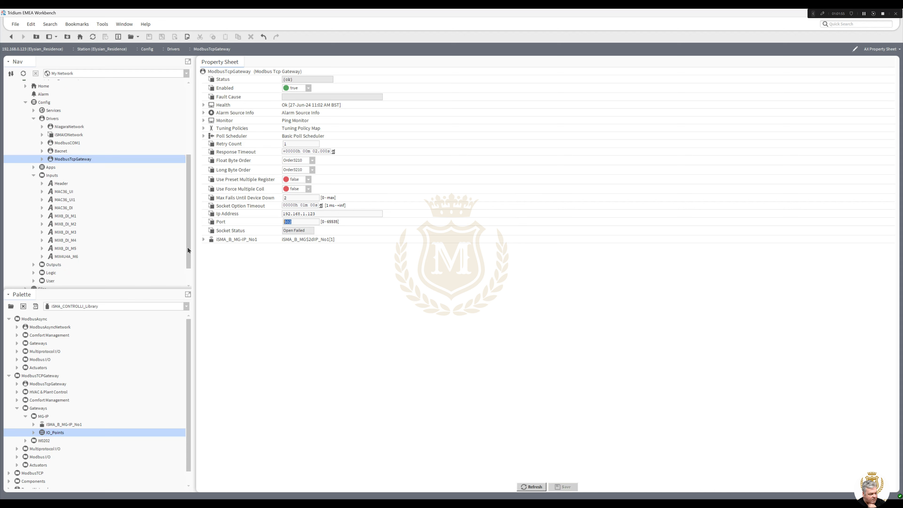
left_click(34, 264)
right_click(53, 86)
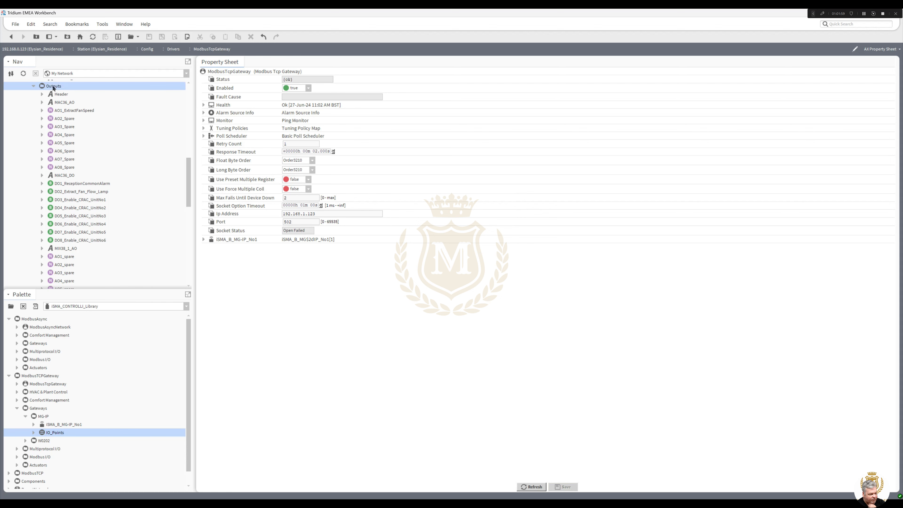
mouse_move(107, 91)
left_click(150, 90)
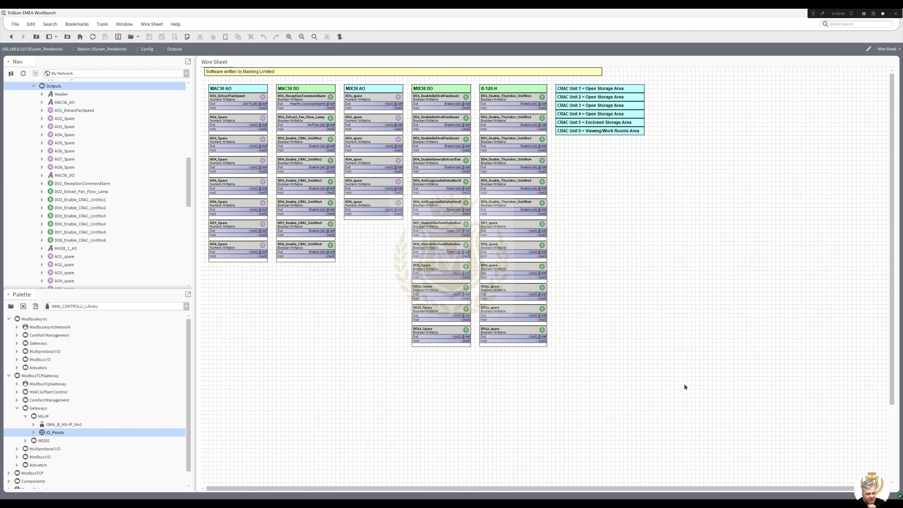
Delete every output point, the MIX38 and B-120-H titles and the CRAC unit notes, keeping the header and the MAC36 AO and MAC36 DO titles
left_click_drag(685, 384, 336, 77)
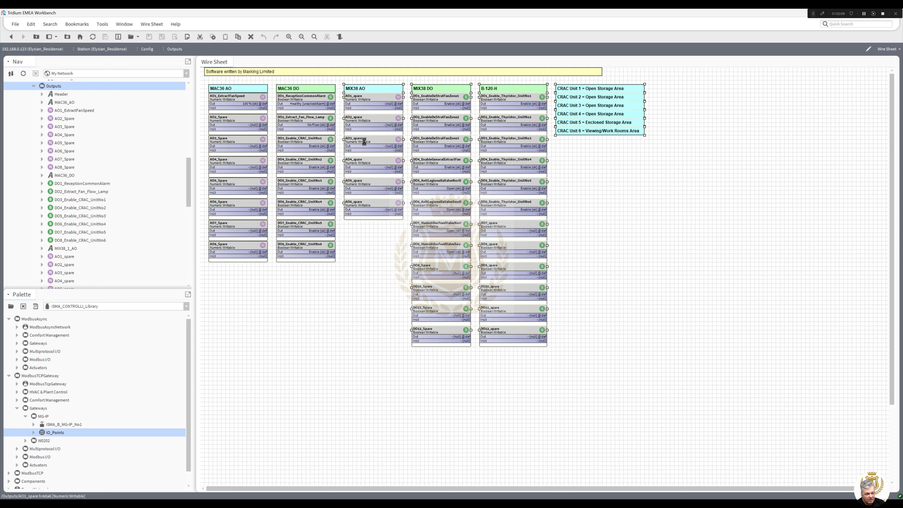
key("Delete")
left_click_drag(372, 278, 198, 93)
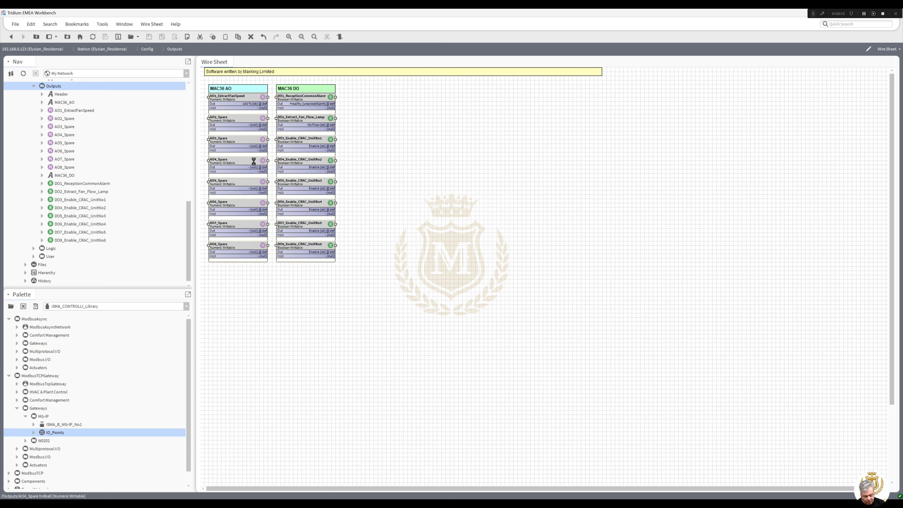
key("Delete")
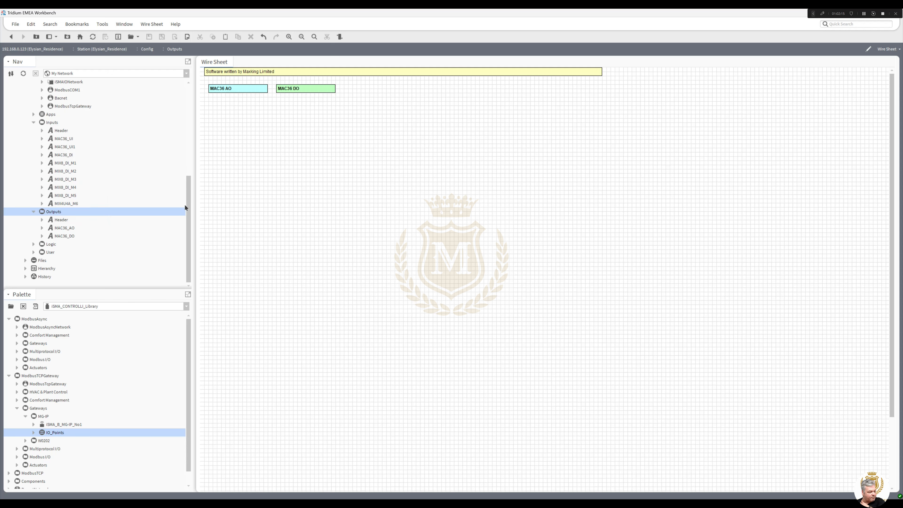
Examine the I/O points under IsmaIoDevice and the Points folder of iSMA_B_8I_No1 under ModbusCOM1, and collapse the inspected branches
left_click_drag(190, 211, 189, 199)
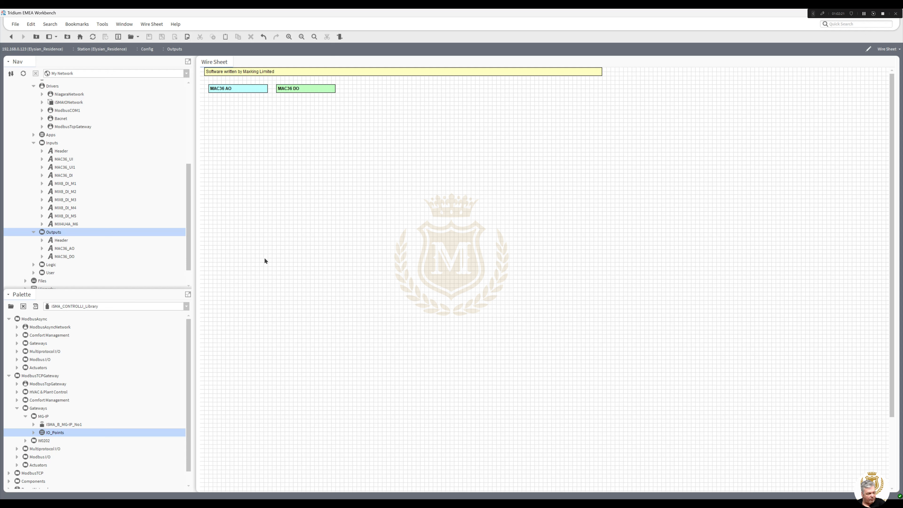
left_click_drag(190, 238, 185, 204)
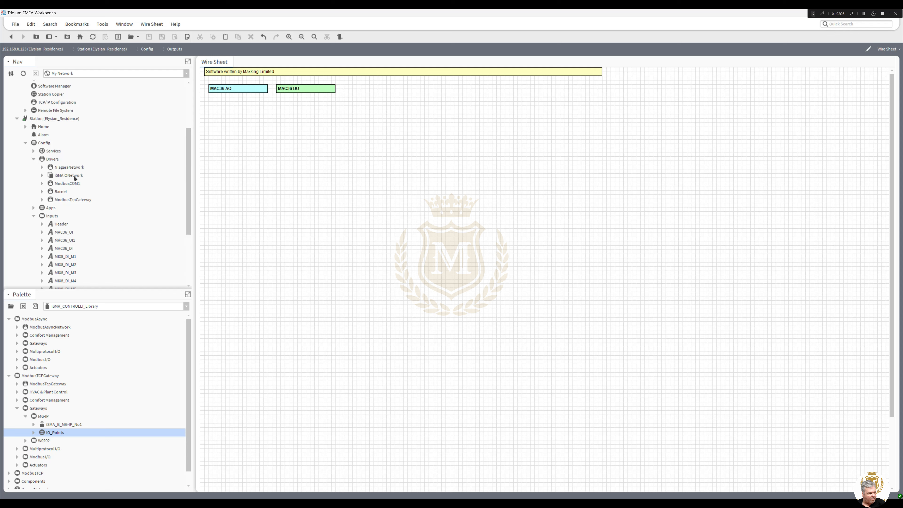
left_click(41, 175)
left_click(50, 184)
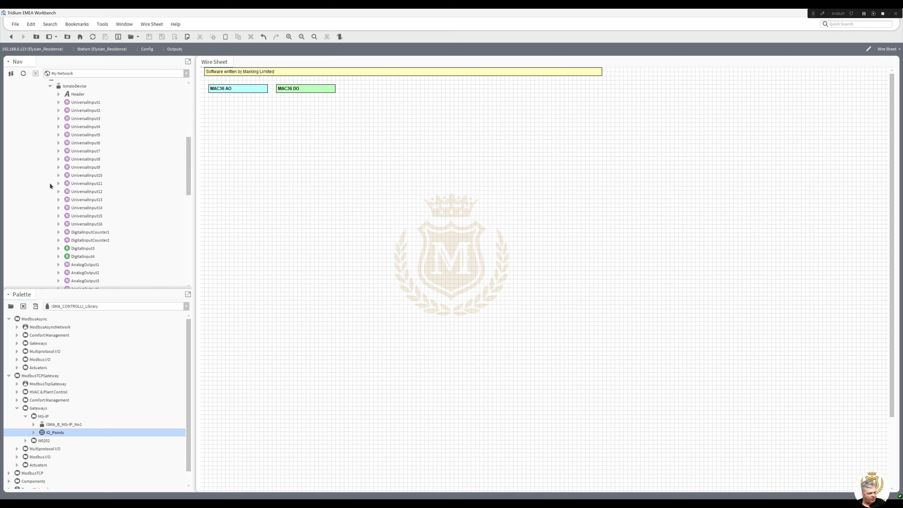
left_click_drag(188, 178, 191, 242)
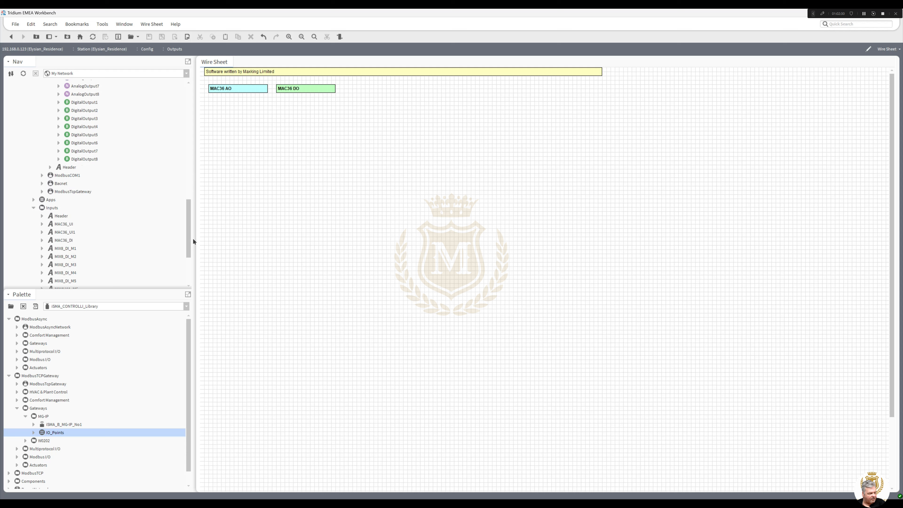
left_click(41, 175)
left_click(51, 192)
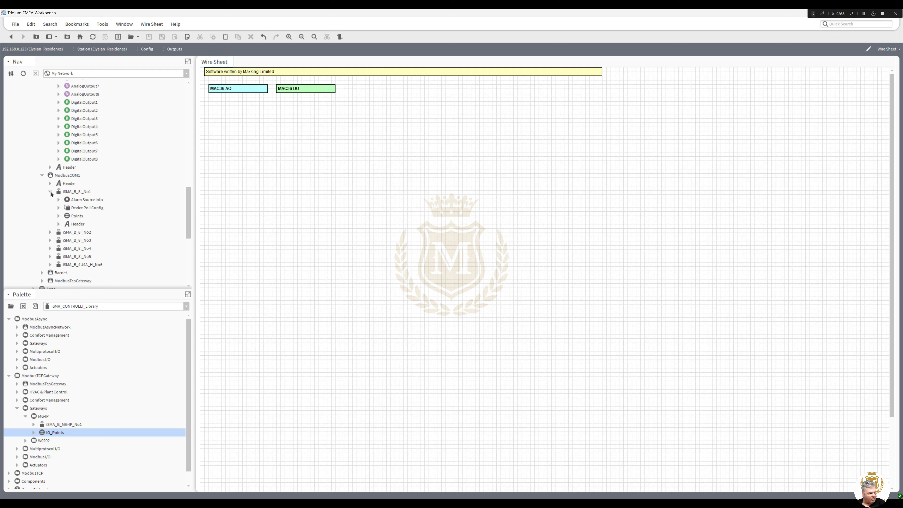
left_click(60, 216)
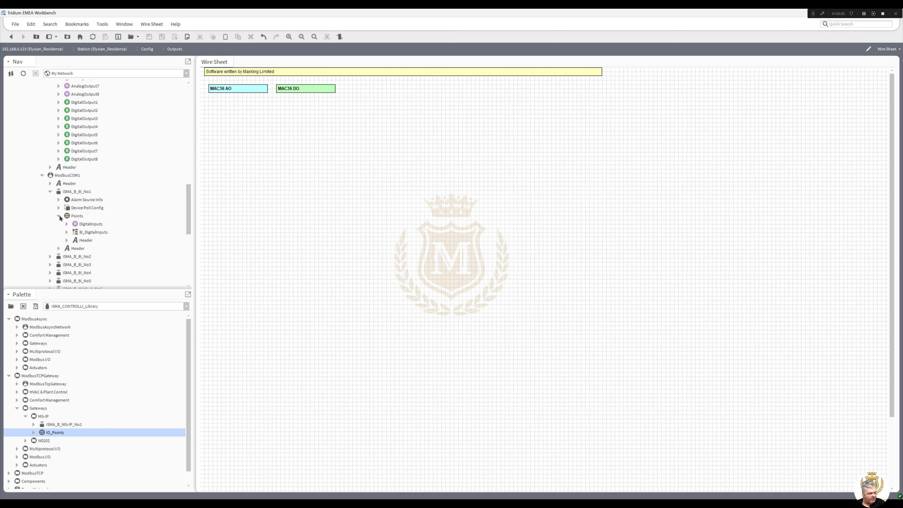
left_click(59, 216)
left_click(50, 192)
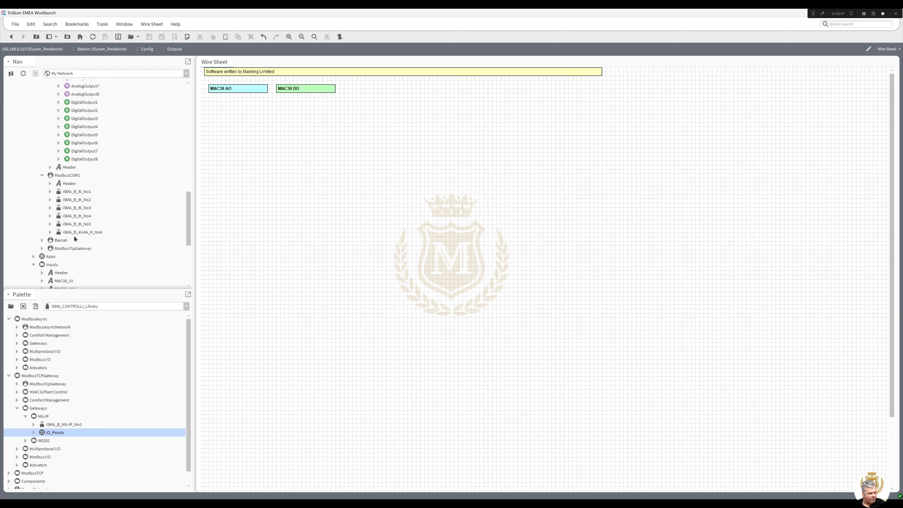
left_click(42, 175)
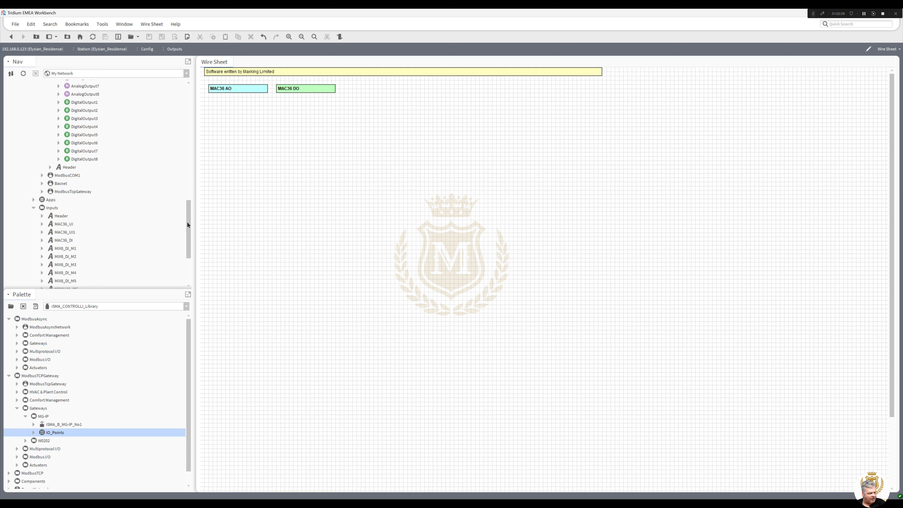
left_click_drag(187, 224, 190, 151)
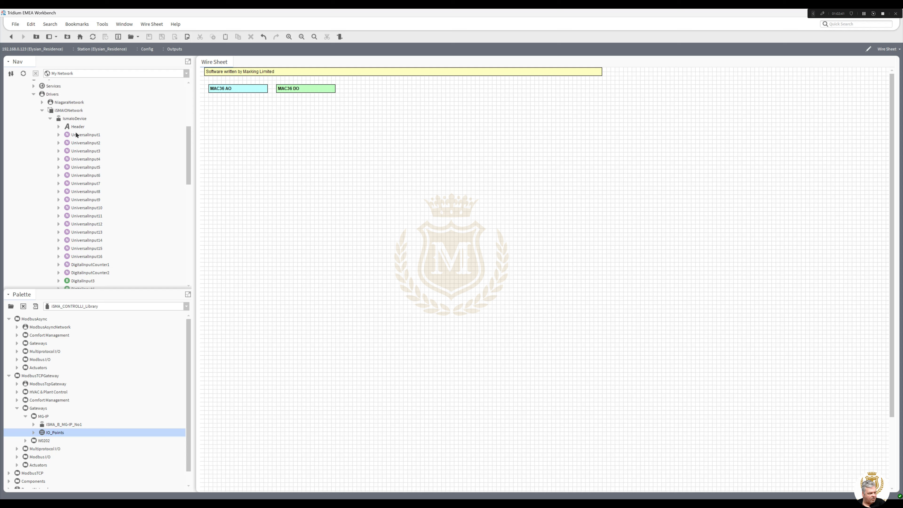
left_click(50, 119)
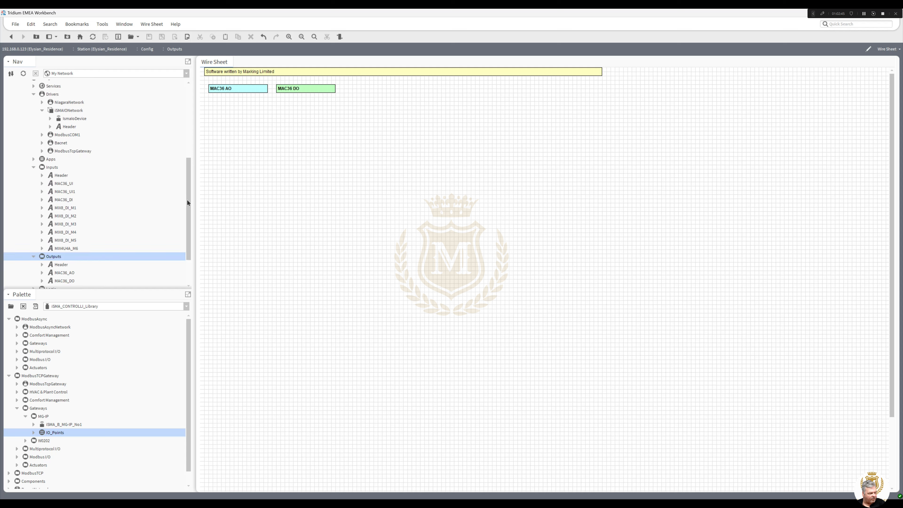
left_click_drag(187, 200, 191, 189)
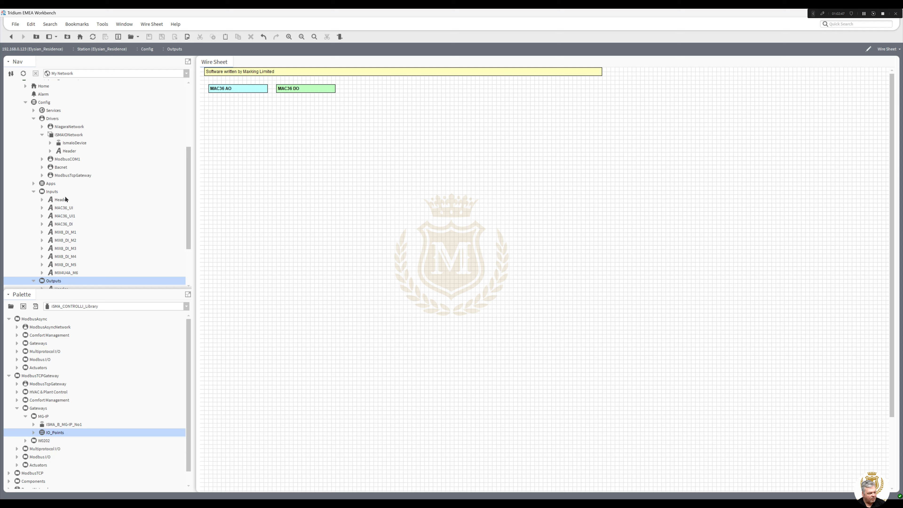
In the Inputs wire sheet, add a NumericWritable point named UI1_BoilersCommonFlow below the first MAC36 UI title
double_click(52, 193)
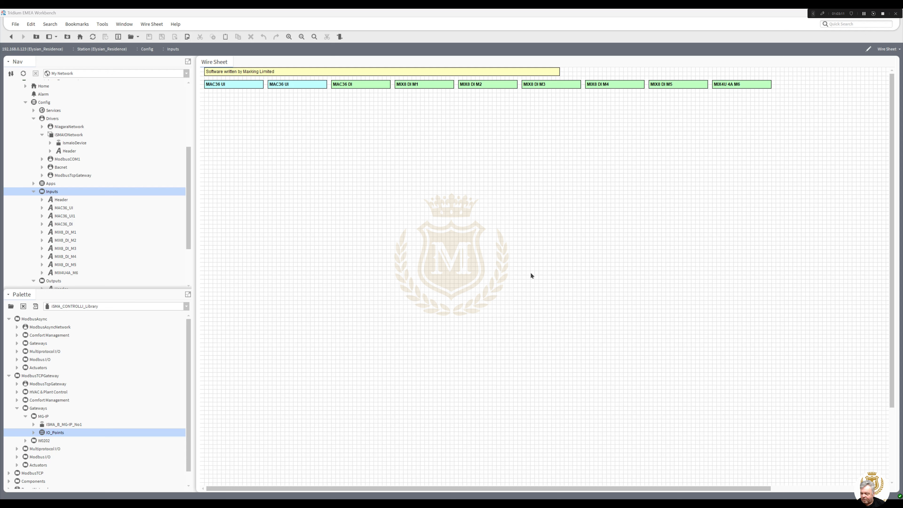
right_click(225, 105)
mouse_move(226, 107)
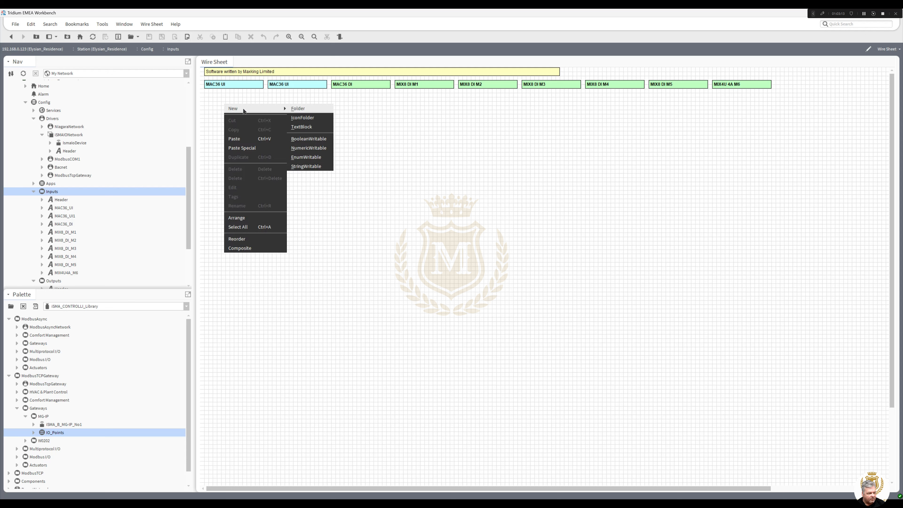
left_click(320, 148)
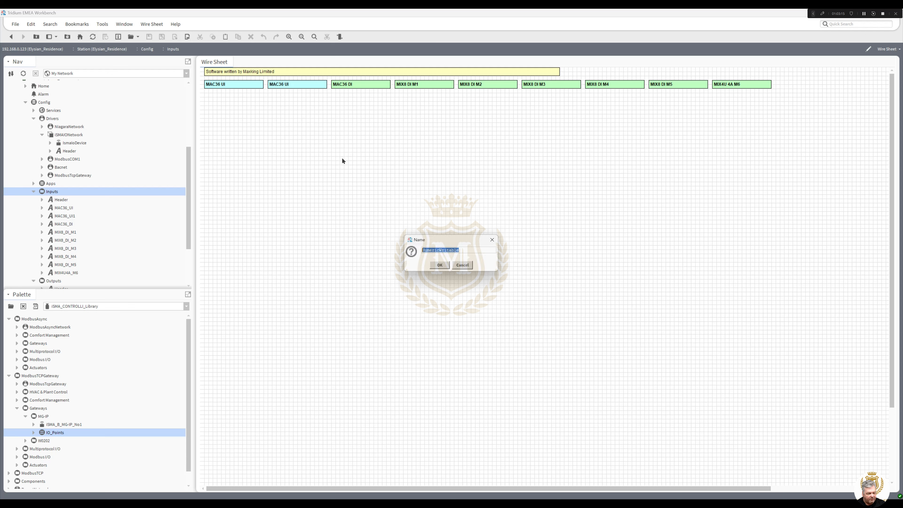
type("UI")
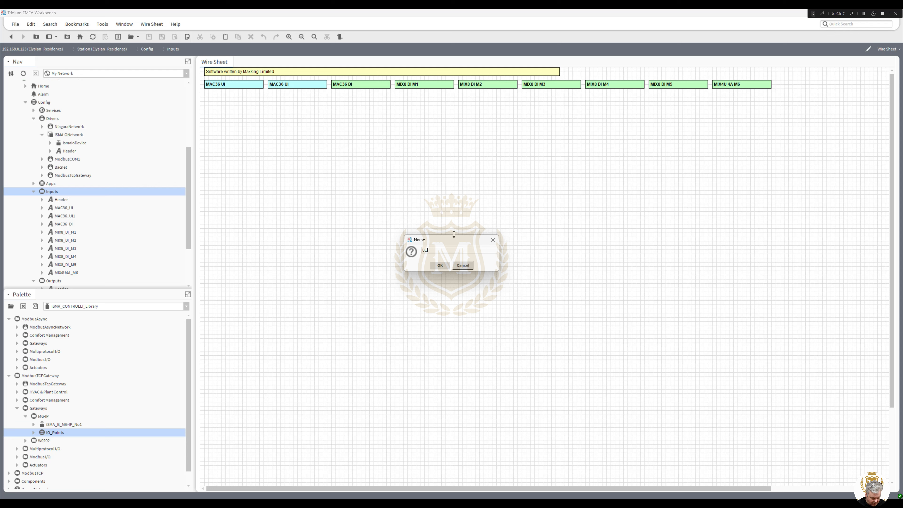
type("1_BoilersCommonFlow")
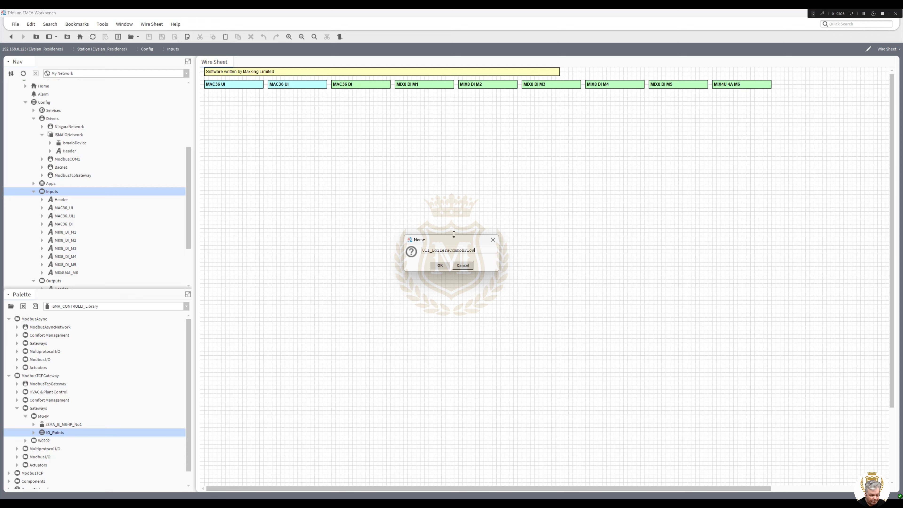
left_click(440, 265)
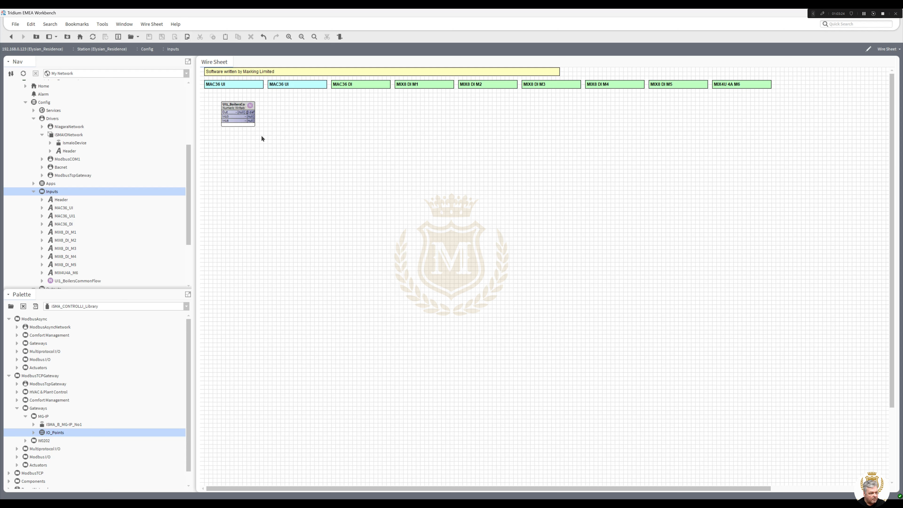
Set the units facet of UI1_BoilersCommonFlow to temperature in °C and save the point
double_click(235, 104)
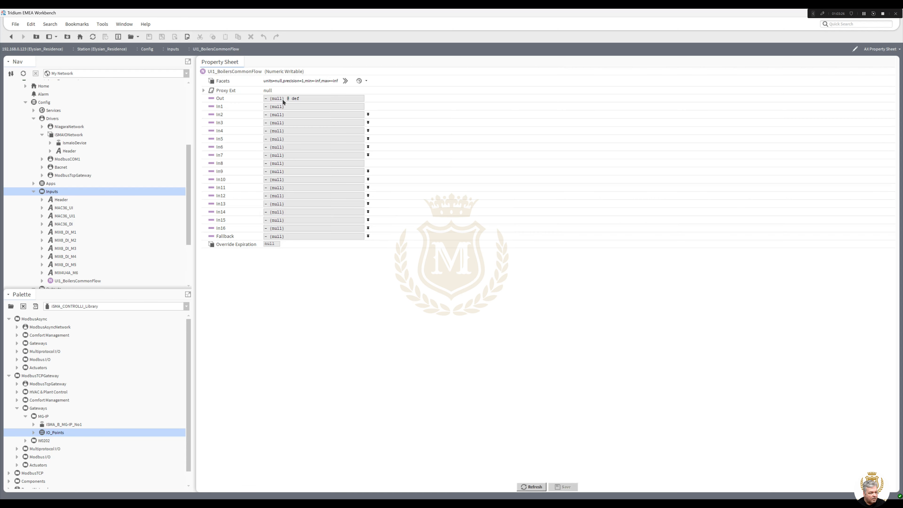
left_click(345, 80)
left_click(500, 233)
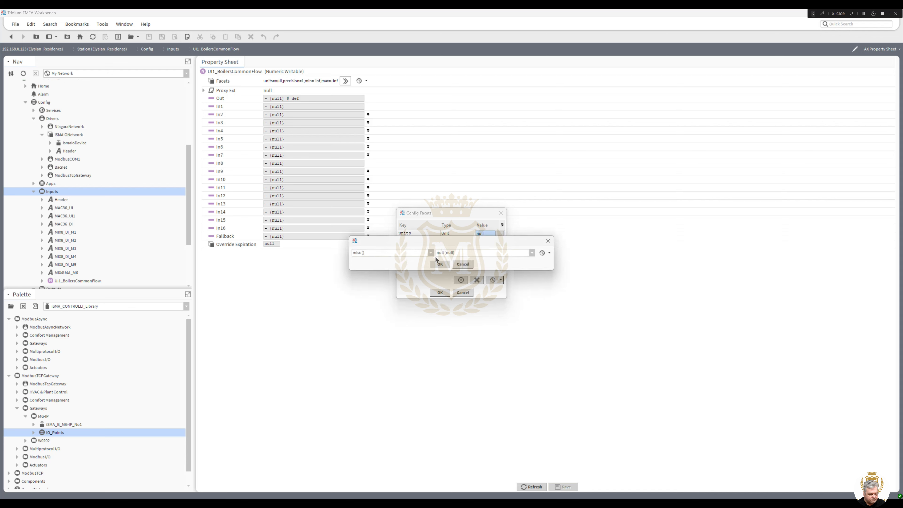
left_click(431, 252)
scroll(391, 338, "down", 15)
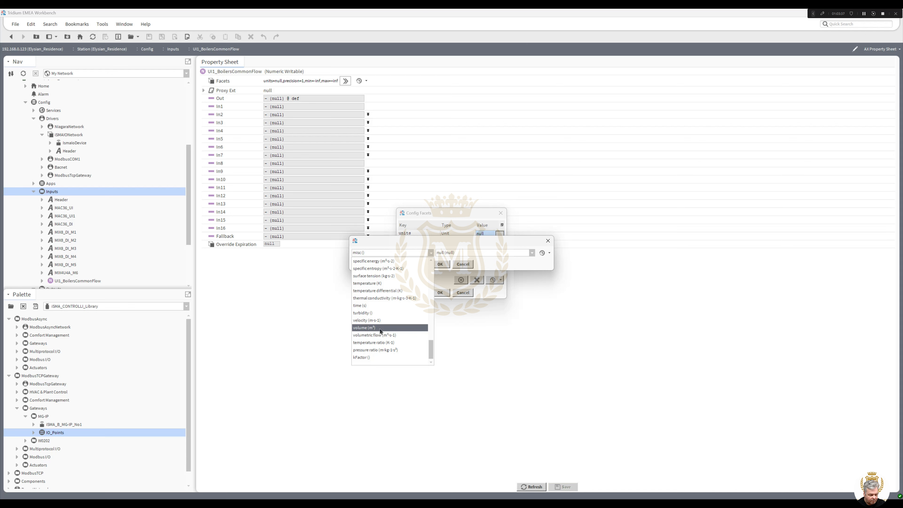
left_click(367, 283)
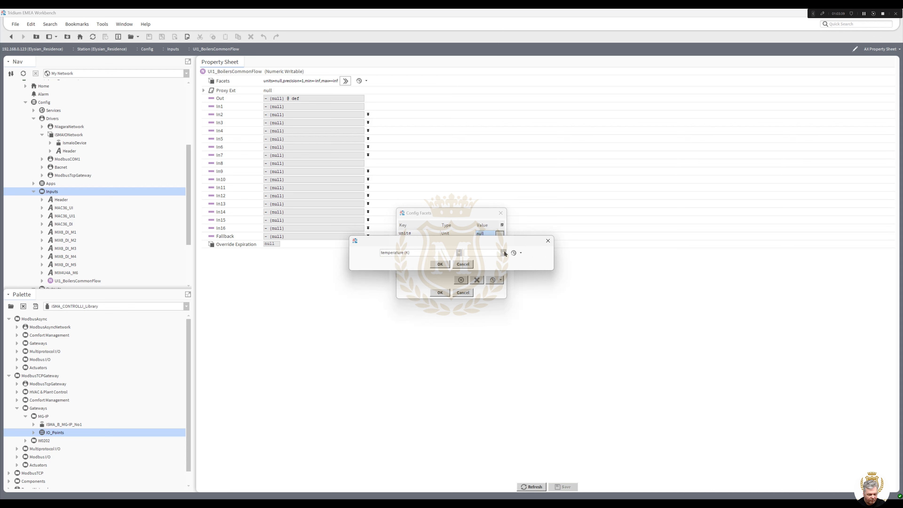
left_click(504, 252)
left_click(476, 268)
left_click(440, 264)
left_click(440, 293)
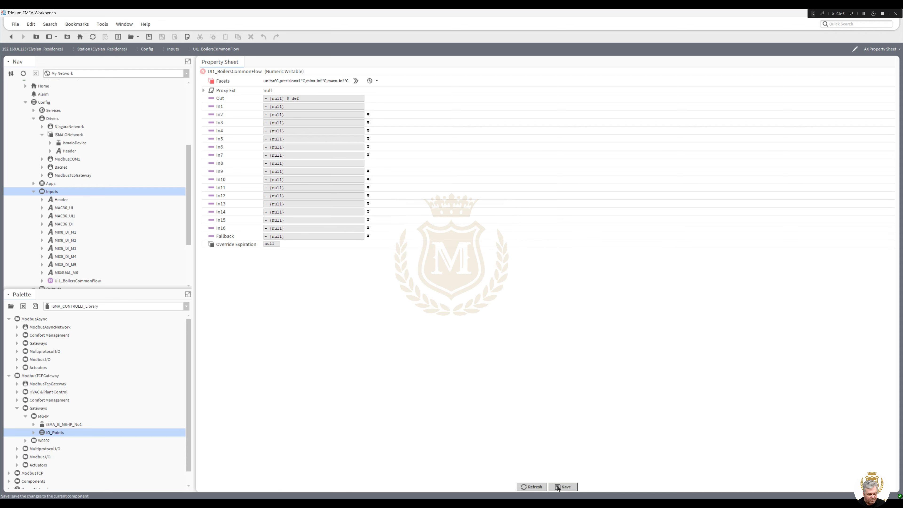
left_click(557, 487)
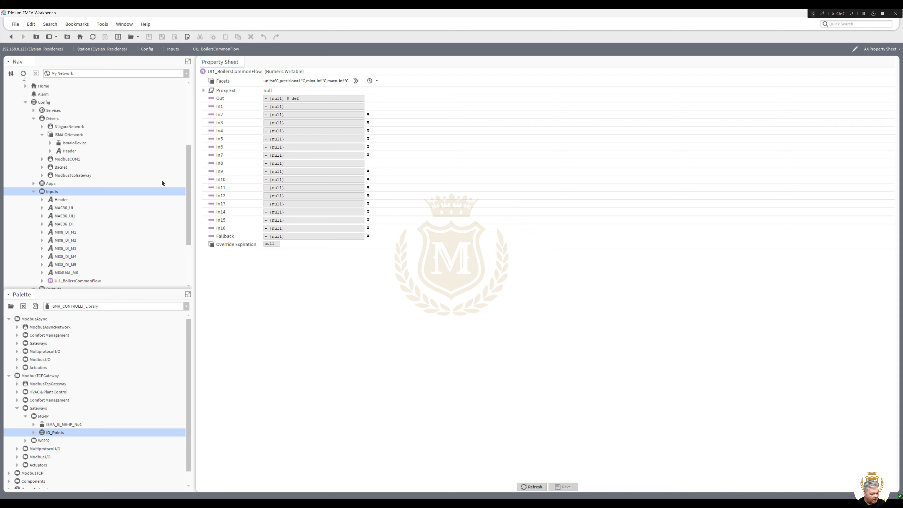
Add a NumericCov extension from the history palette to the UI1_BoilersCommonFlow point, keeping its default name
scroll(188, 195, "down", 3)
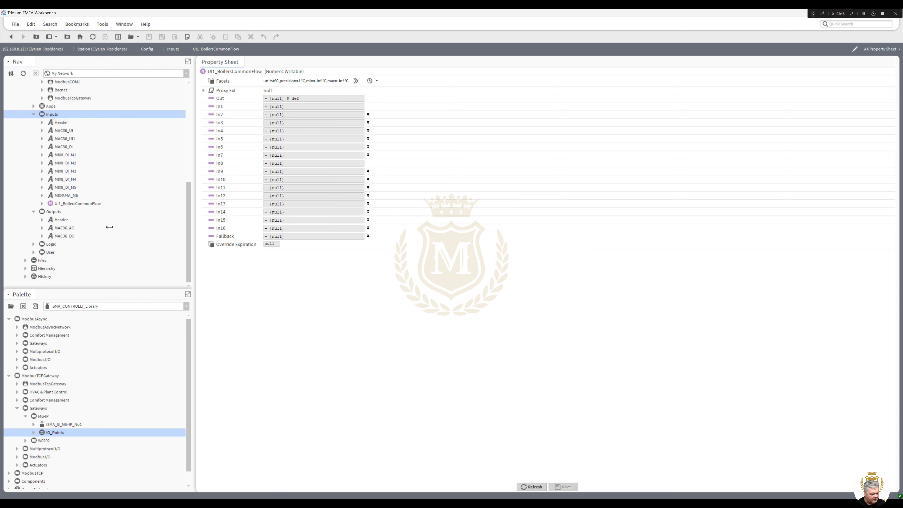
left_click(42, 204)
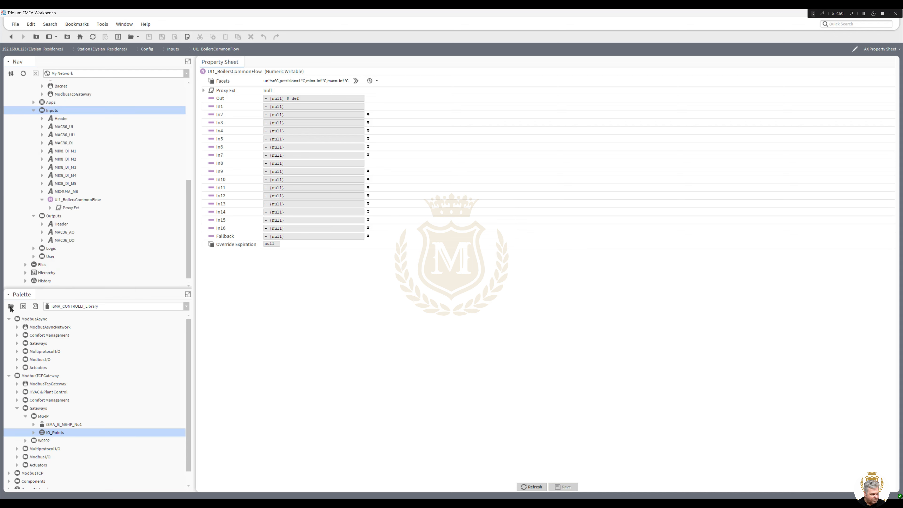
left_click(187, 306)
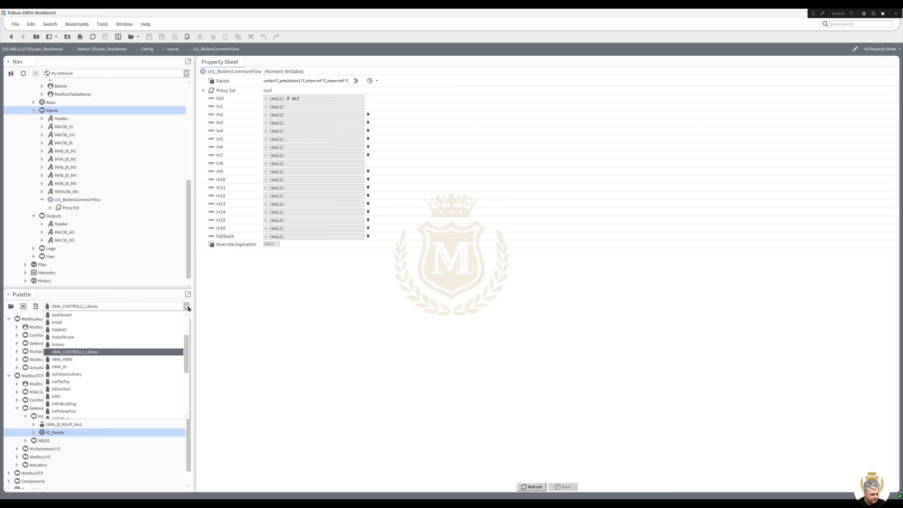
left_click(131, 345)
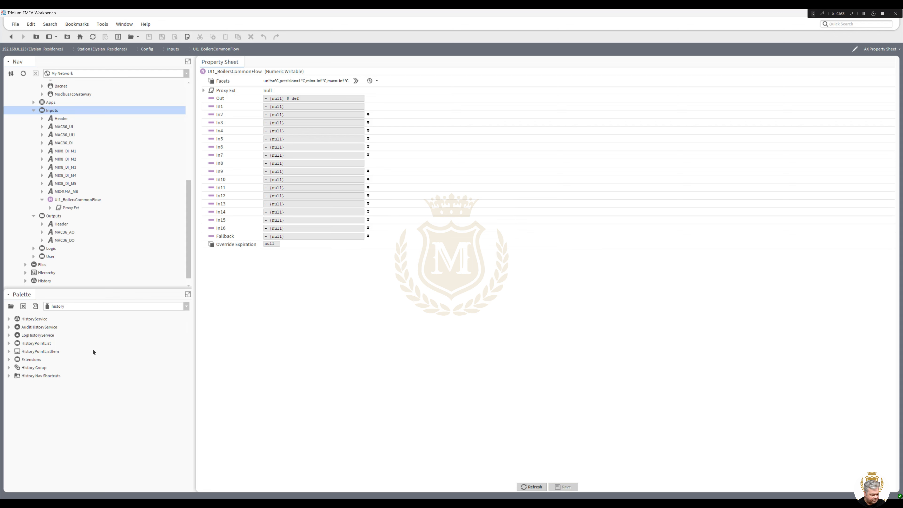
left_click(9, 359)
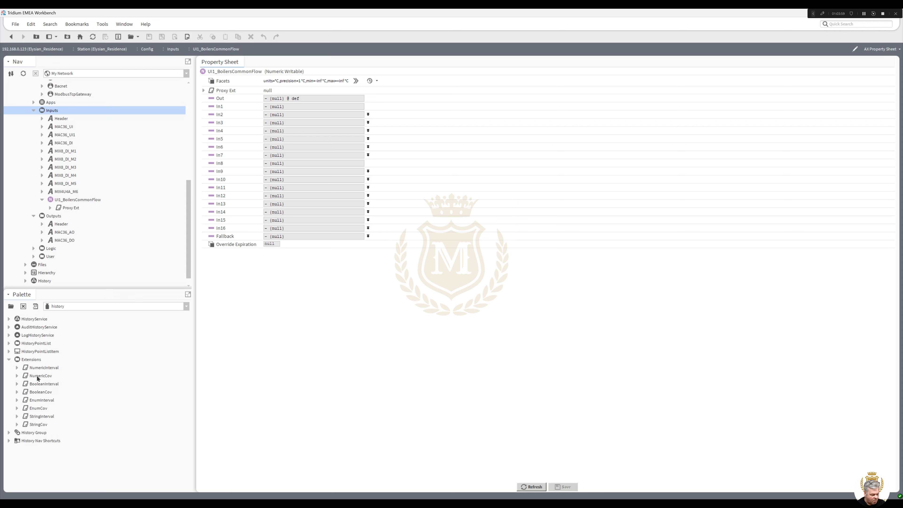
left_click_drag(38, 377, 76, 200)
left_click(440, 266)
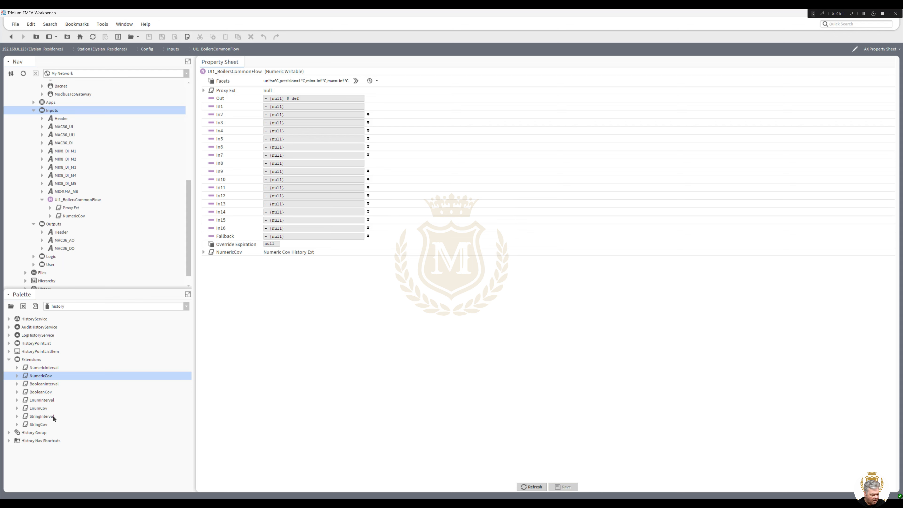
Add an OutOfRangeAlarmExt extension from the alarm palette to the UI1_BoilersCommonFlow point, keeping its default name
left_click(186, 307)
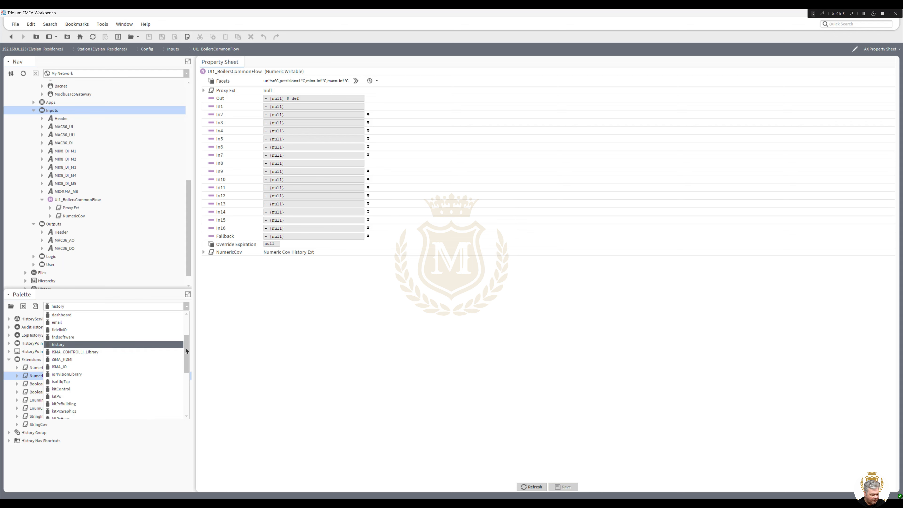
left_click_drag(185, 347, 185, 328)
left_click(150, 335)
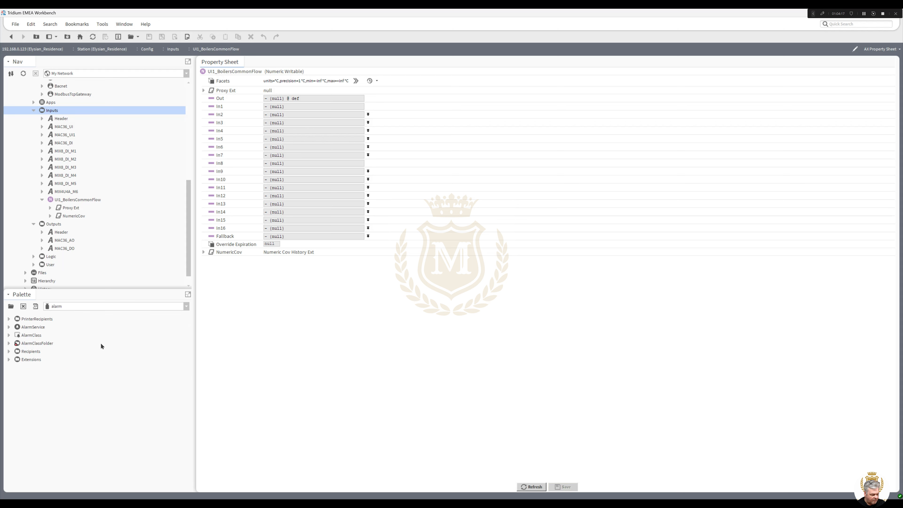
left_click(9, 360)
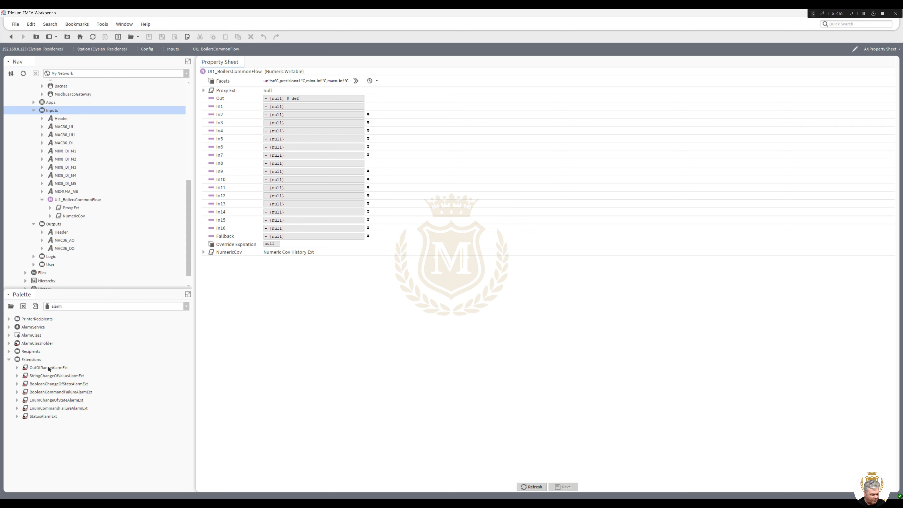
left_click_drag(49, 368, 76, 201)
left_click(440, 266)
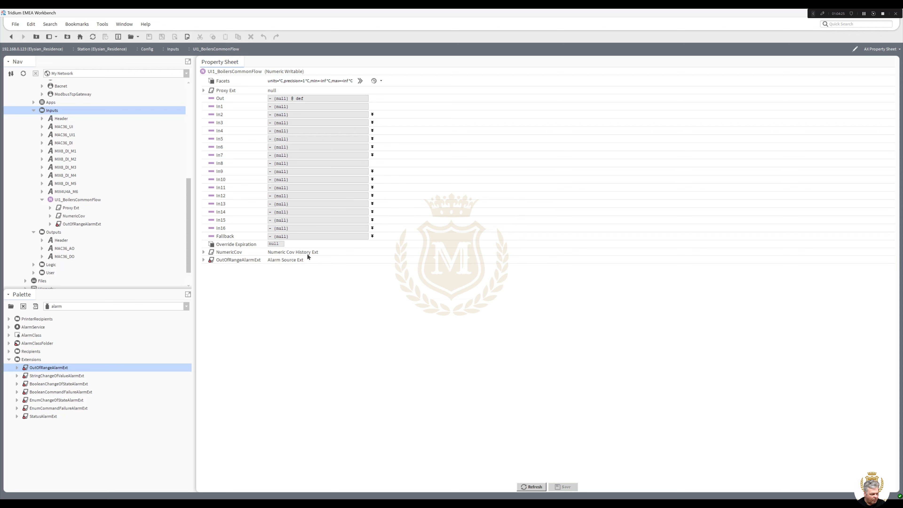
Set the alarm class of UI1_BoilersCommonFlow's OutOfRangeAlarmExt to CriticalAlarm
left_click(80, 226)
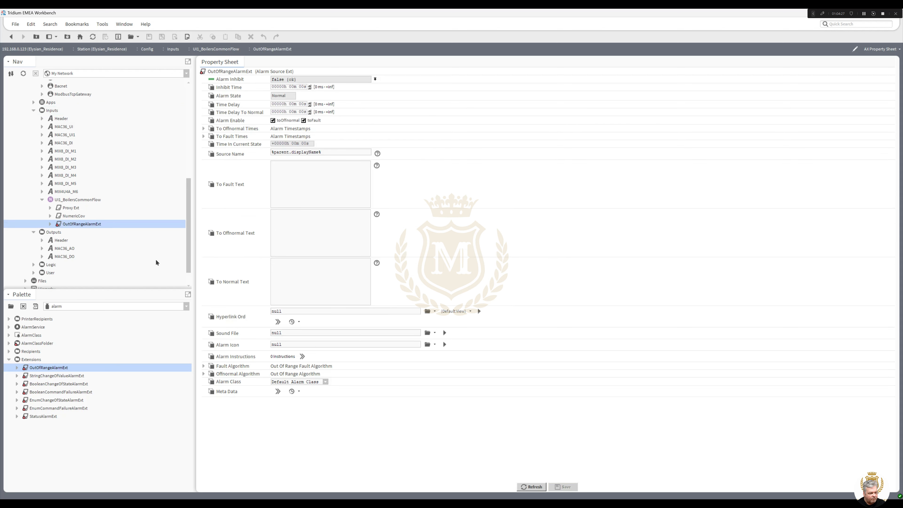
left_click(326, 382)
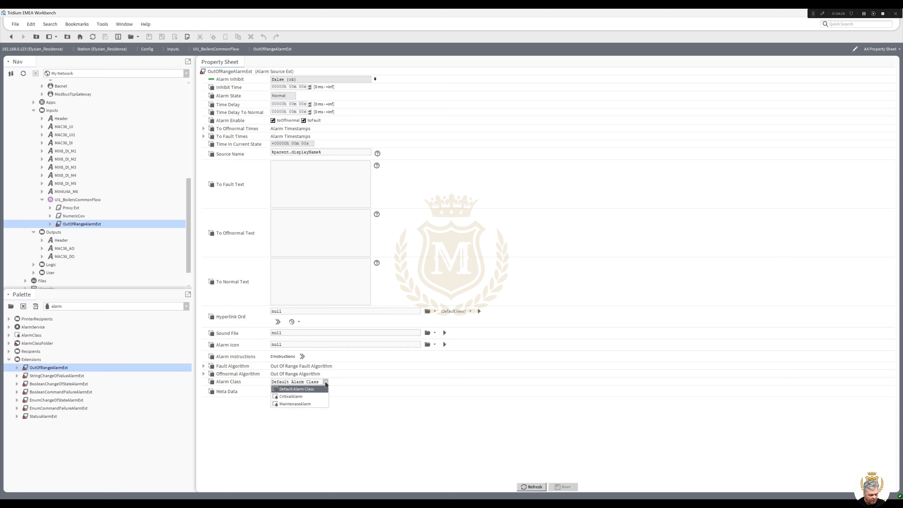
left_click(320, 397)
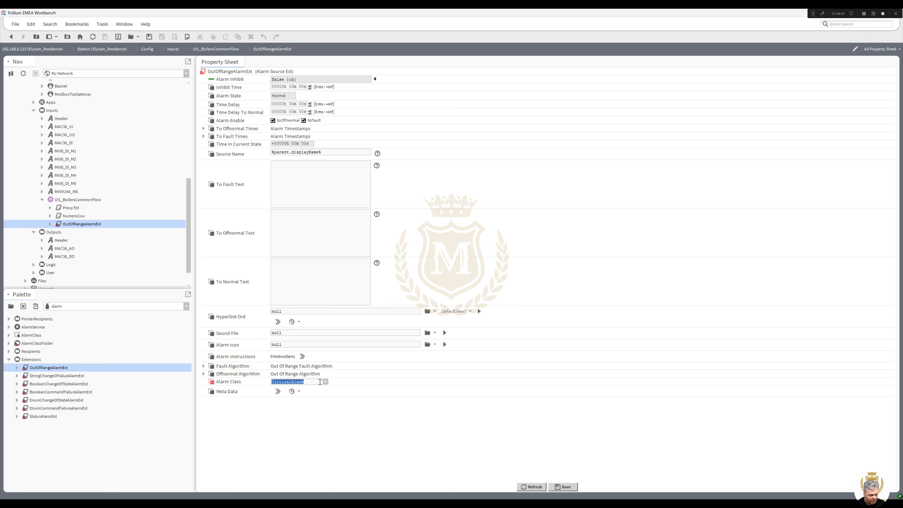
In the Offnormal Algorithm, set the high limit to 110 °C and the low limit to -50 °C, and enable both limits
left_click(203, 374)
left_click(275, 357)
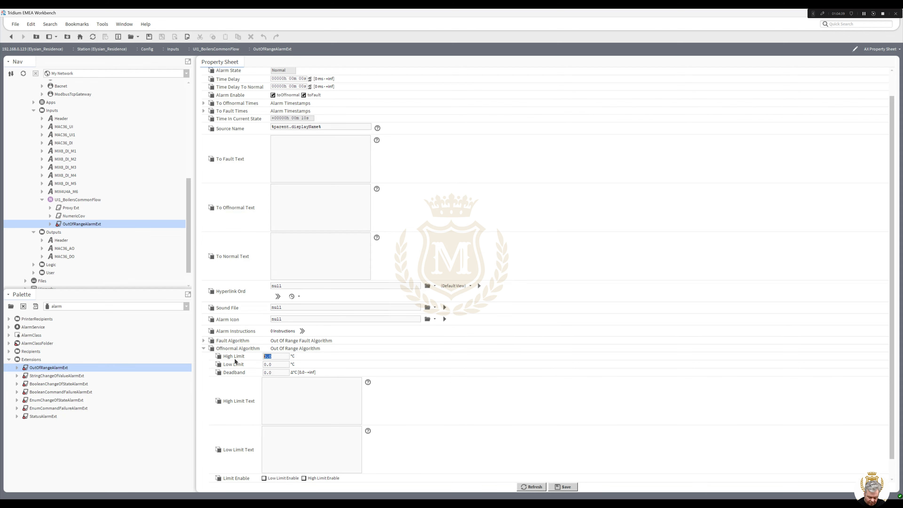
type("110")
left_click(273, 365)
type("-")
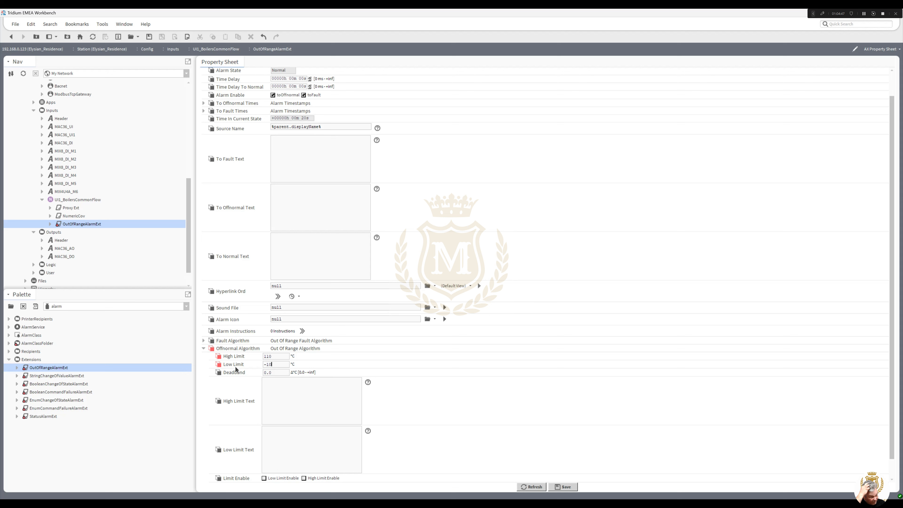
type("10")
double_click(283, 363)
type("5")
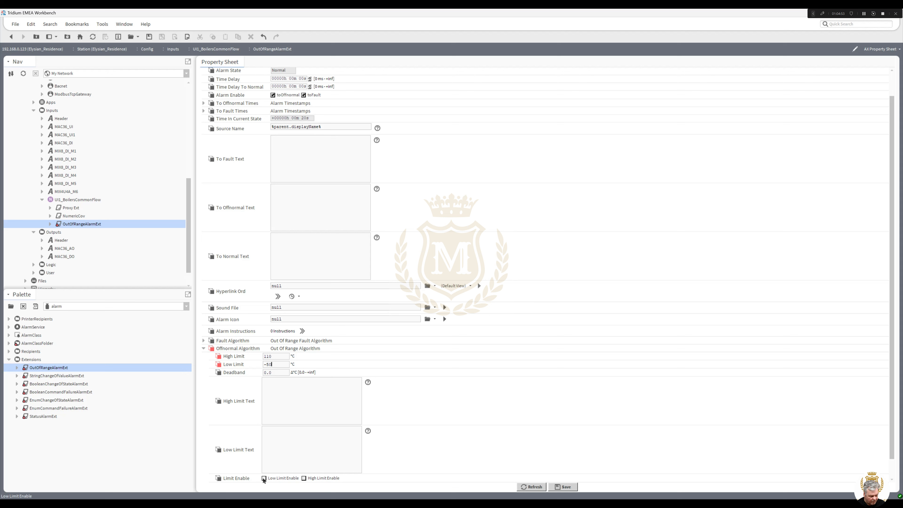
left_click(296, 481)
left_click(304, 478)
Enter "Sensor Faulty" as both the High Limit Text and the Low Limit Text
left_click(271, 396)
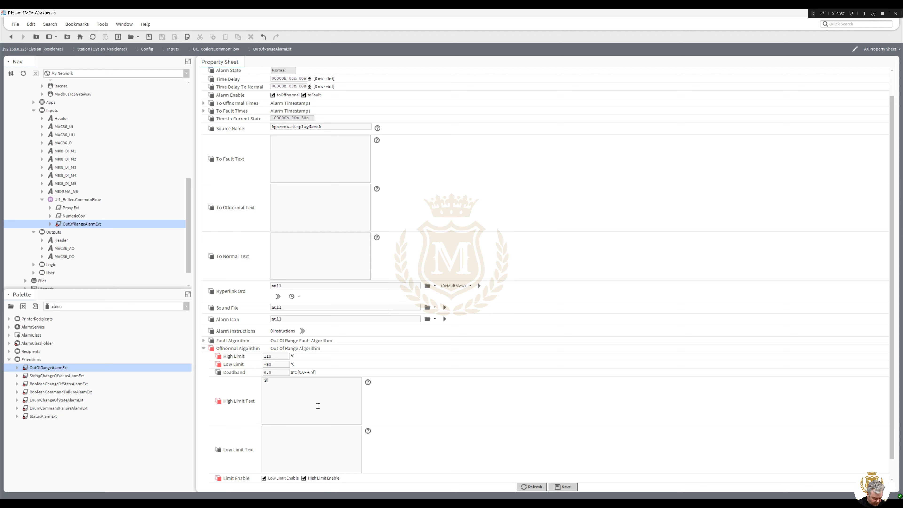
type("Sensor Faulty")
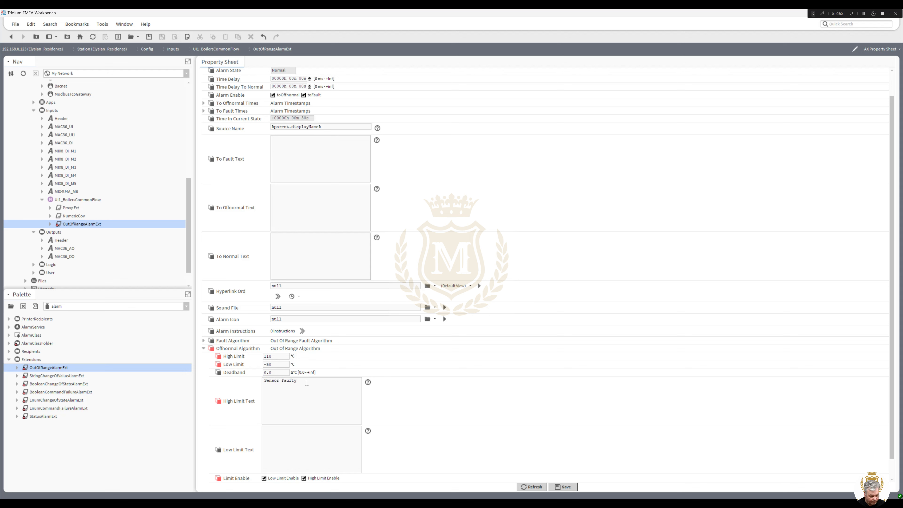
left_click_drag(308, 384, 195, 396)
key("ctrl+c")
left_click(272, 446)
key("ctrl+v")
Enter "Sensor Faulty" as the To Fault and To Offnormal texts and "Sensor Healthy" as the To Normal text, and save the alarm extension
left_click(280, 205)
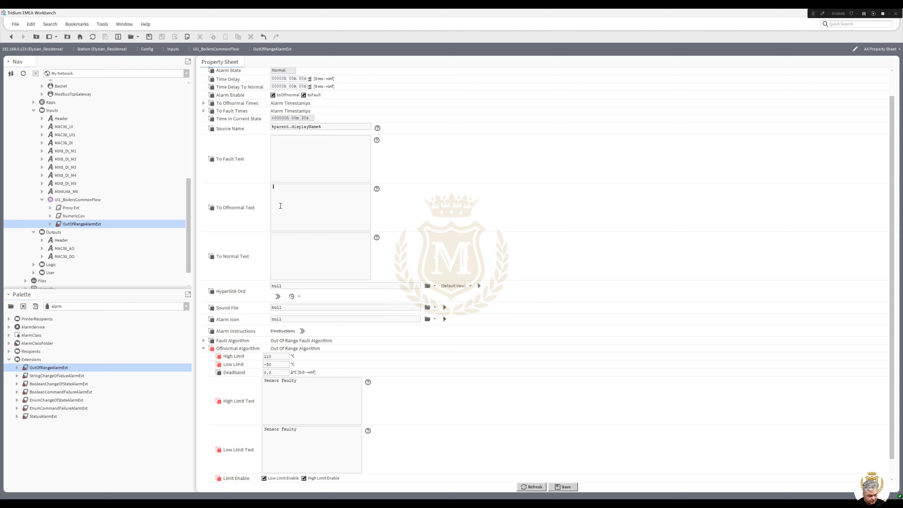
key("ctrl+v")
key("ctrl+v")
type("Se")
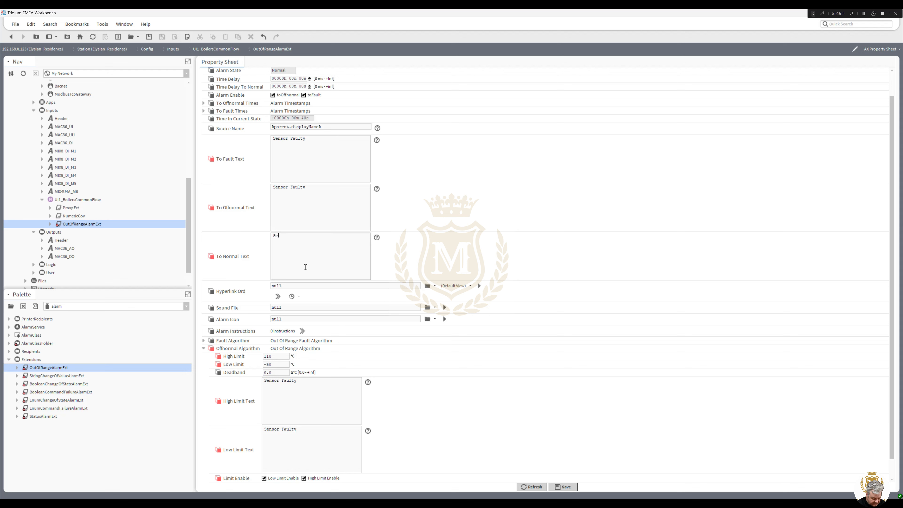
type("nsor Healthy")
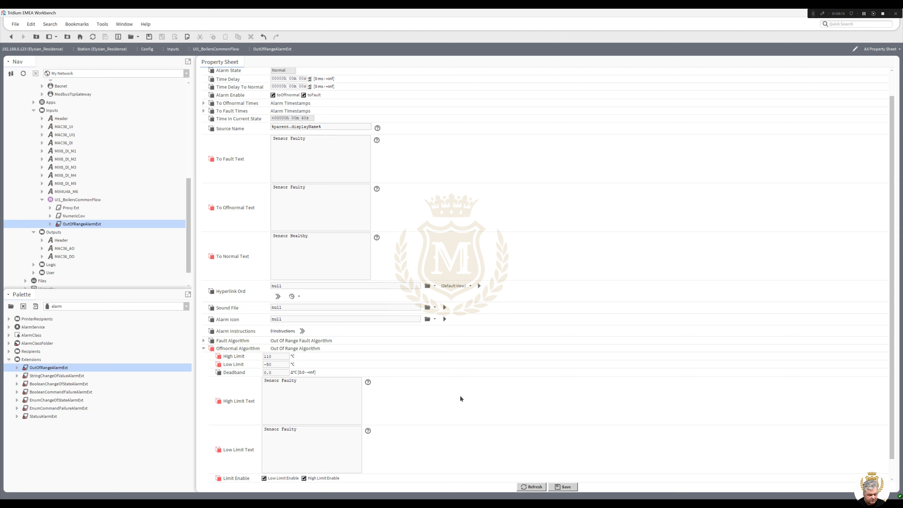
left_click(565, 487)
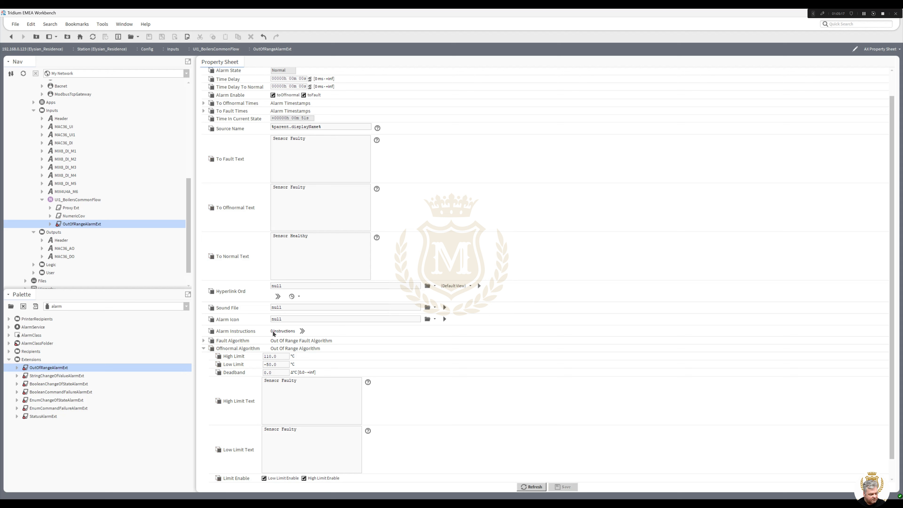
In the Inputs wire sheet, unpin the In16 slot from the UI1_BoilersCommonFlow block
left_click(42, 201)
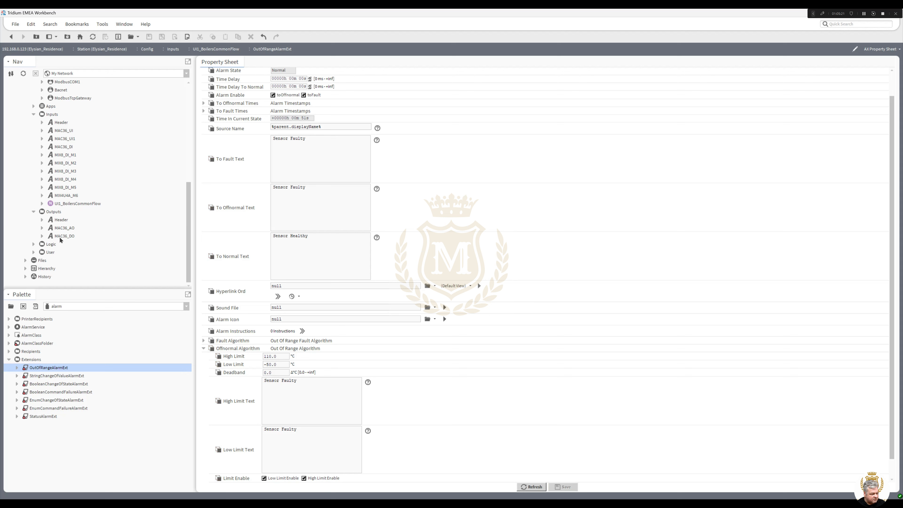
left_click(67, 205)
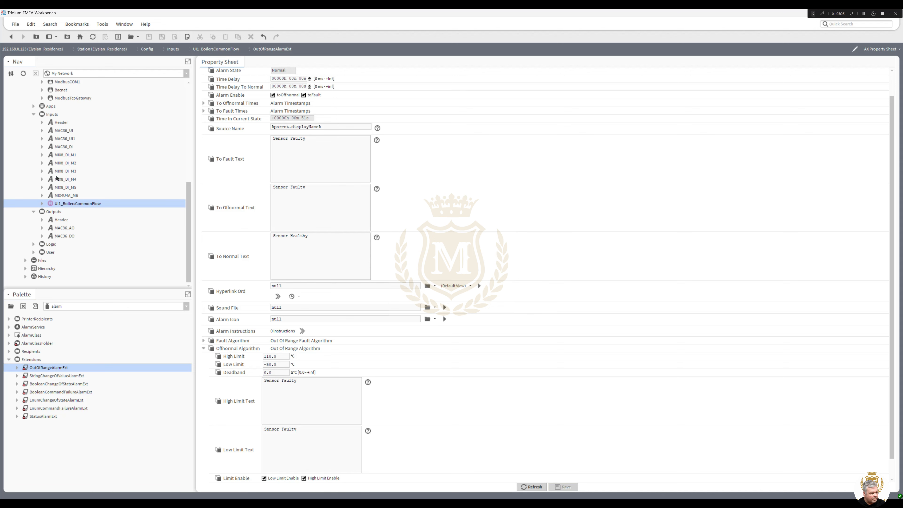
right_click(52, 116)
mouse_move(89, 118)
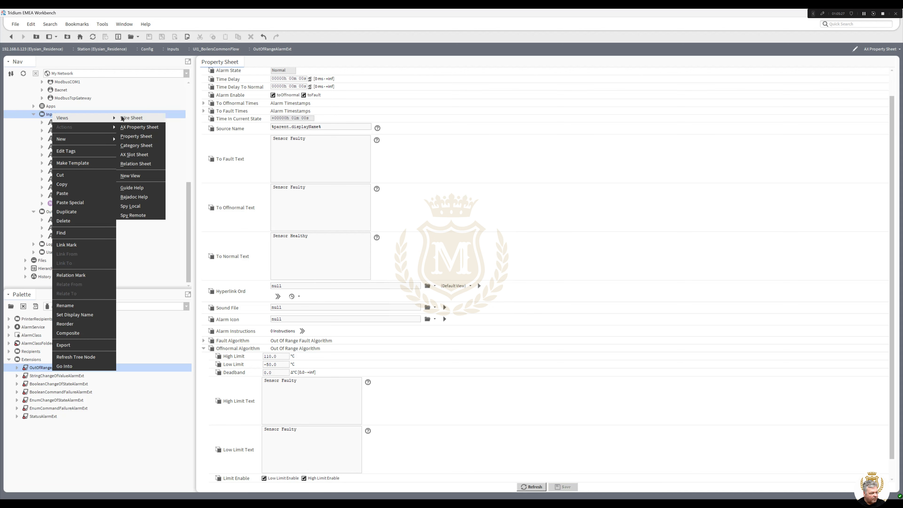
left_click(137, 119)
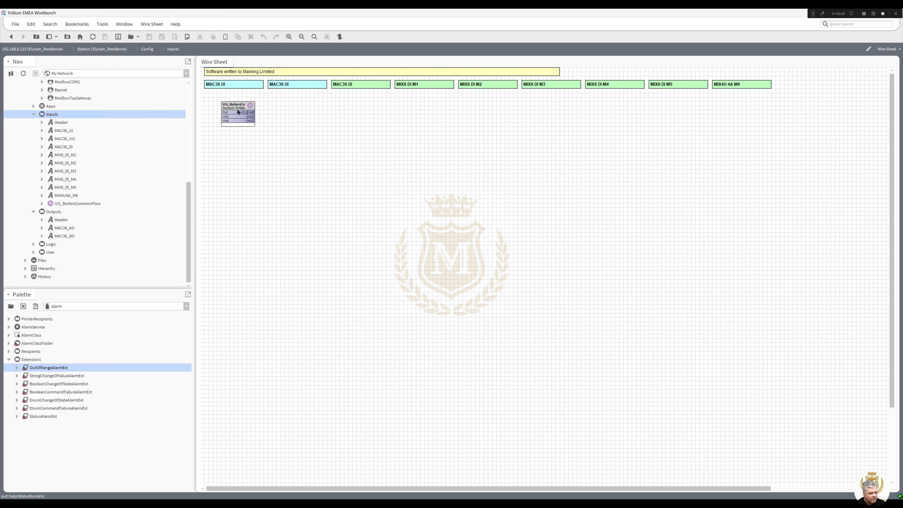
right_click(238, 112)
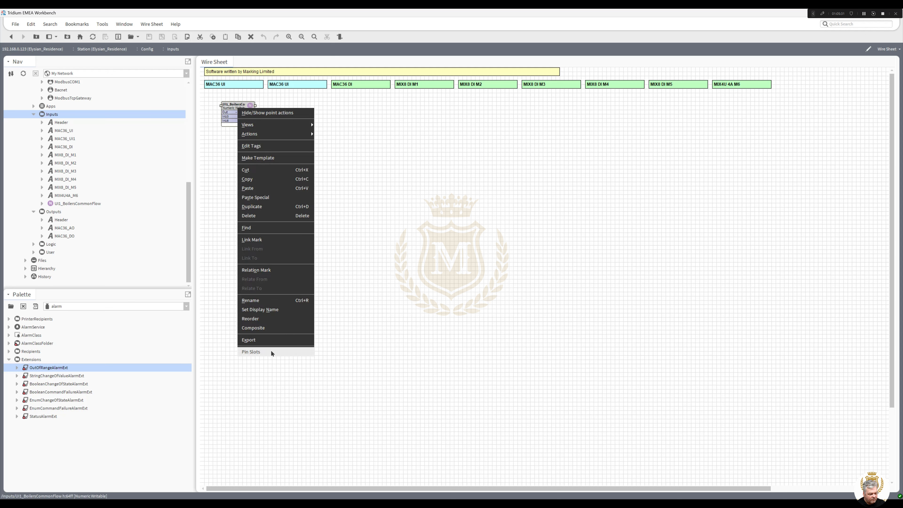
left_click(249, 352)
left_click_drag(492, 245, 494, 275)
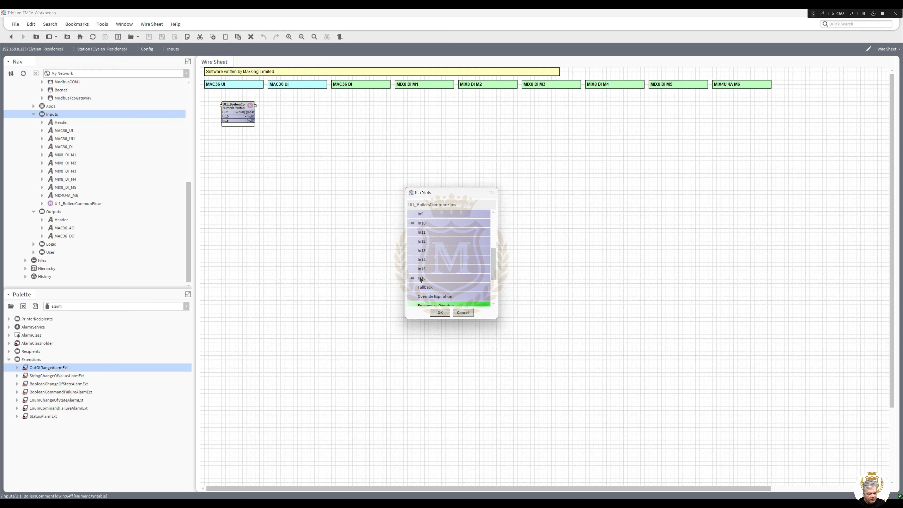
left_click(443, 315)
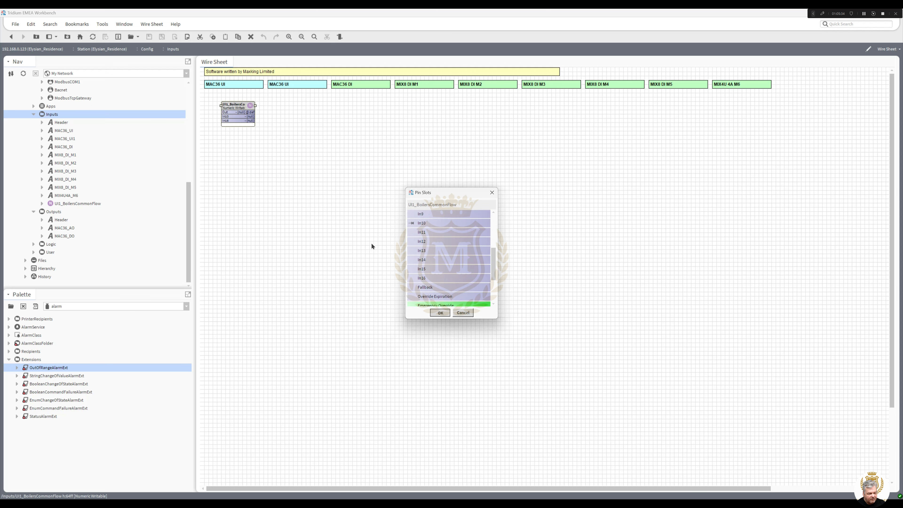
Run the Set action on UI1_BoilersCommonFlow with its default value, and fit the block directly under the first MAC36 UI title at the same width
right_click(234, 106)
mouse_move(277, 131)
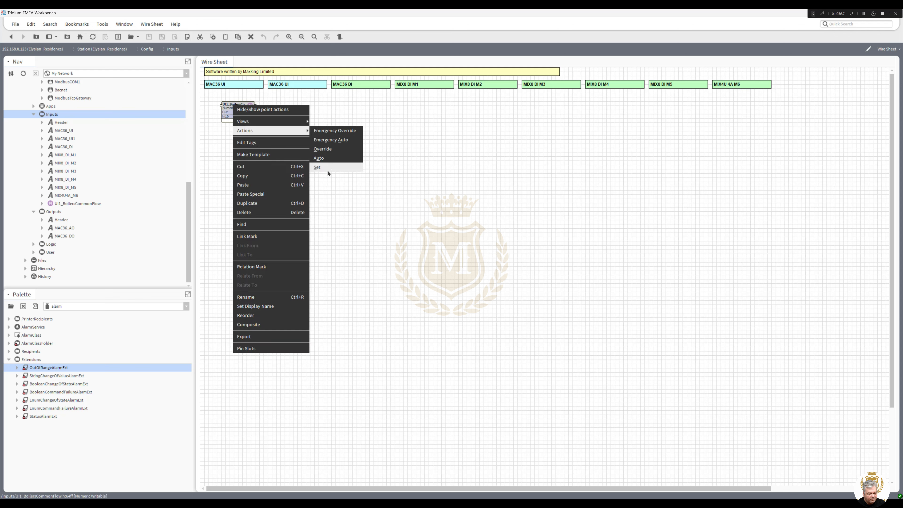
left_click(330, 167)
left_click(440, 263)
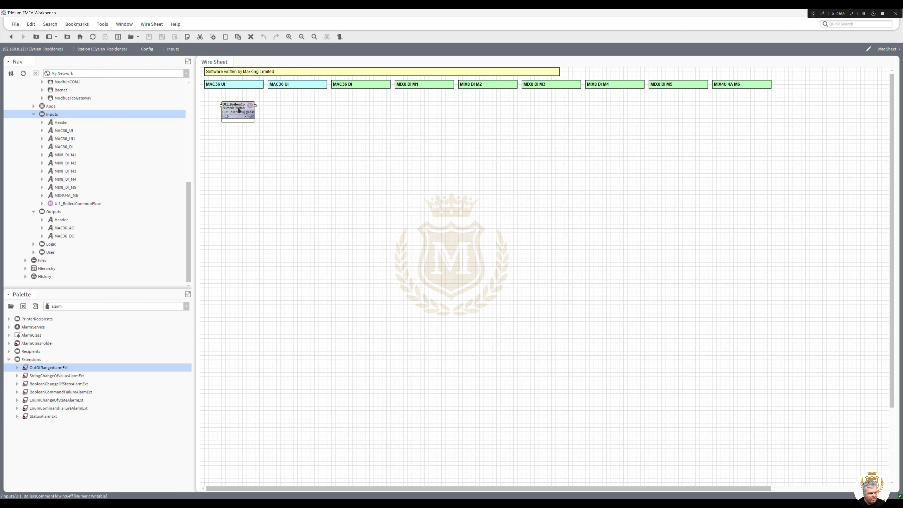
left_click_drag(237, 108, 263, 96)
left_click(256, 151)
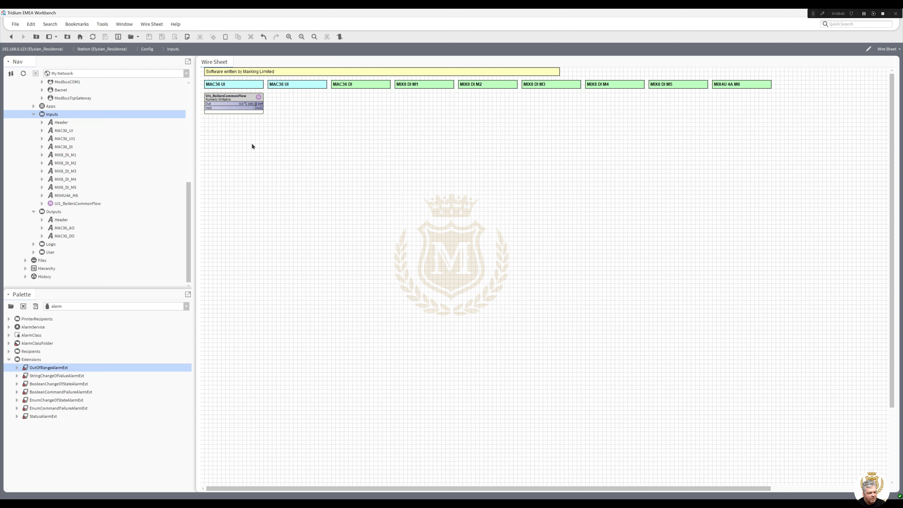
Duplicate UI1_BoilersCommonFlow as UI2_BoilersCommonReturn and place the copy directly below the original
right_click(229, 100)
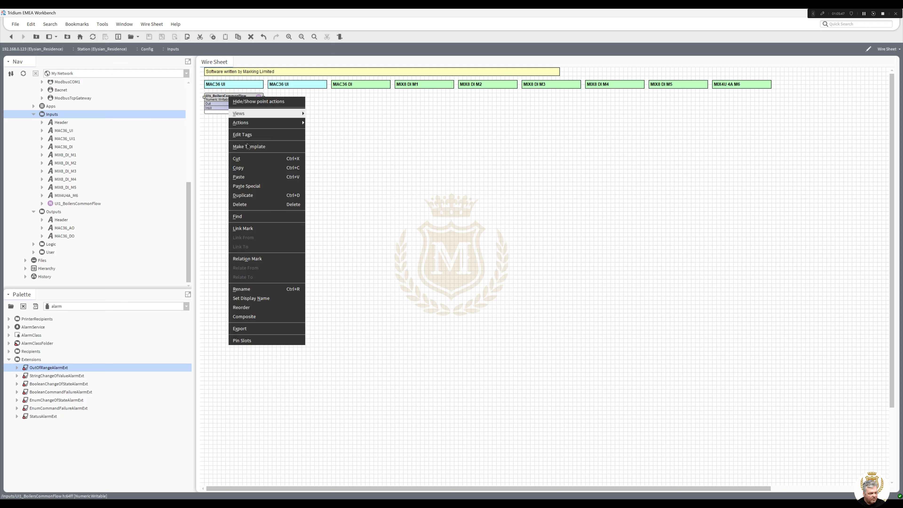
left_click(256, 198)
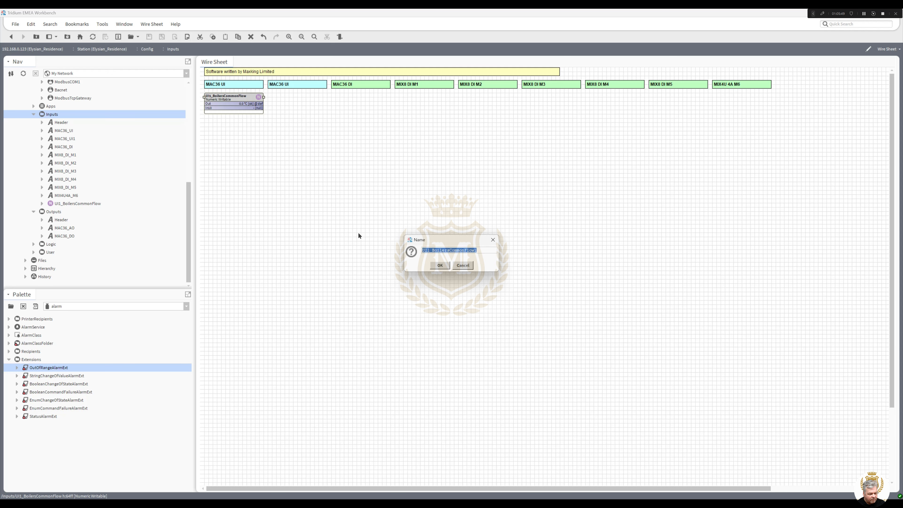
left_click_drag(464, 250, 504, 250)
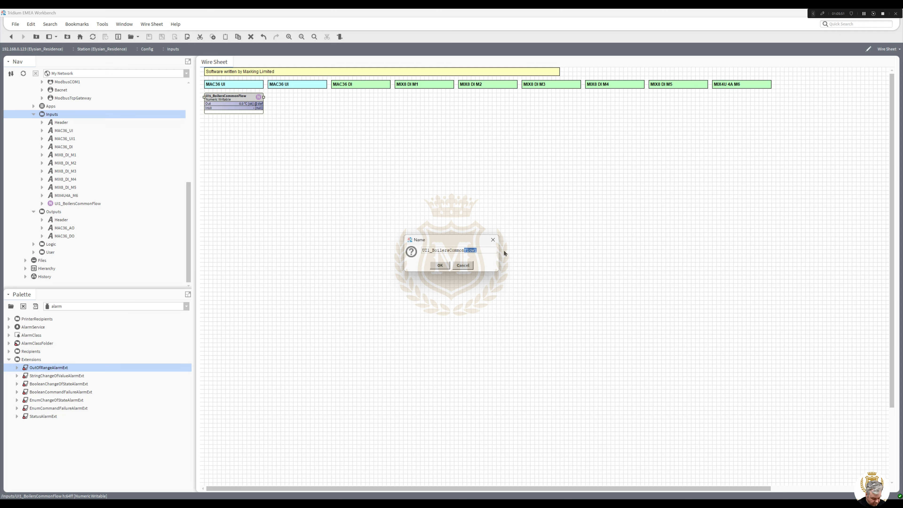
type("Return")
left_click(440, 265)
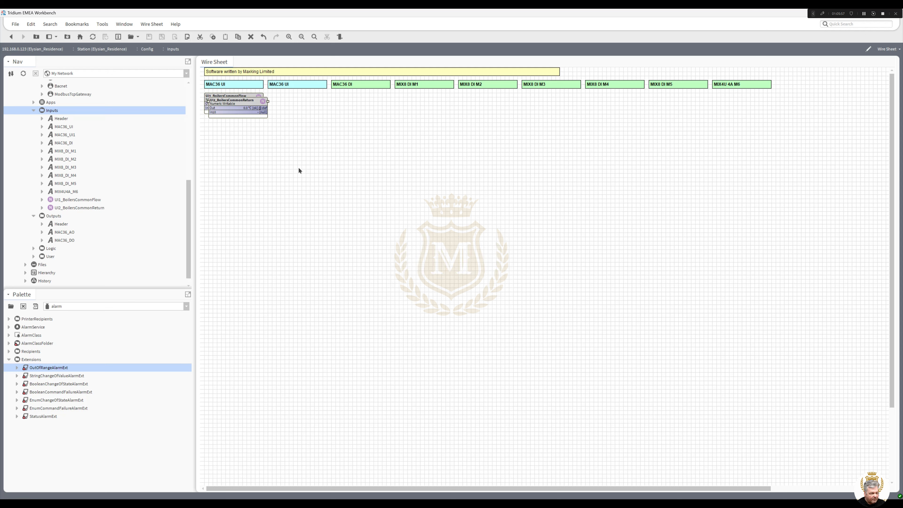
left_click_drag(238, 103, 233, 121)
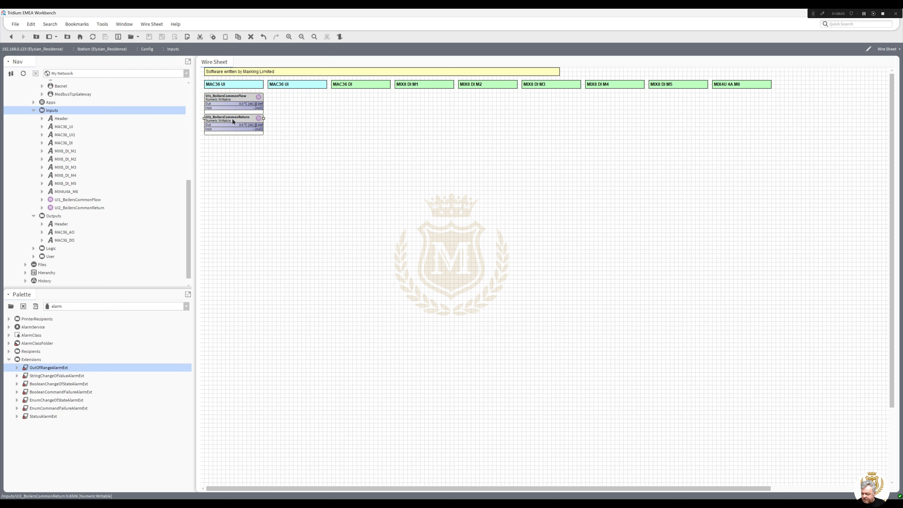
Duplicate UI2_BoilersCommonReturn as UI3_LandlordsDH_SecFlow and place the copy directly below it
right_click(233, 121)
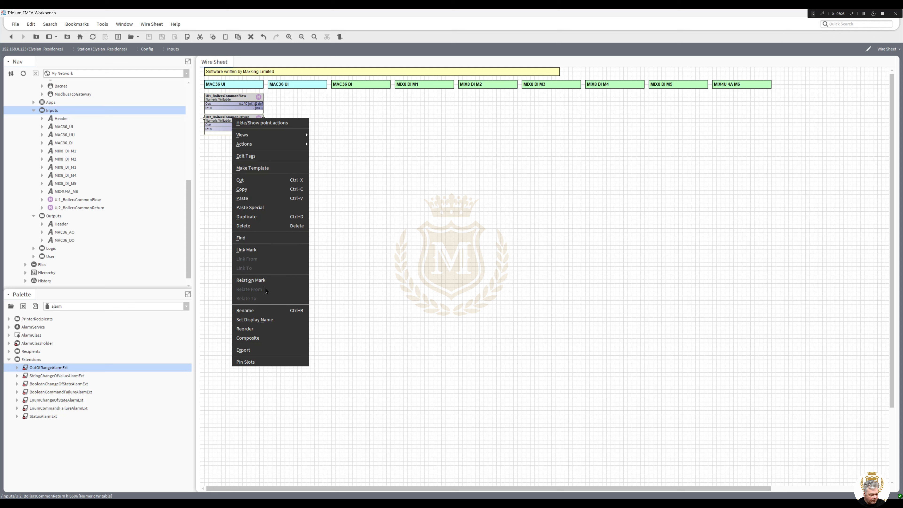
left_click(269, 217)
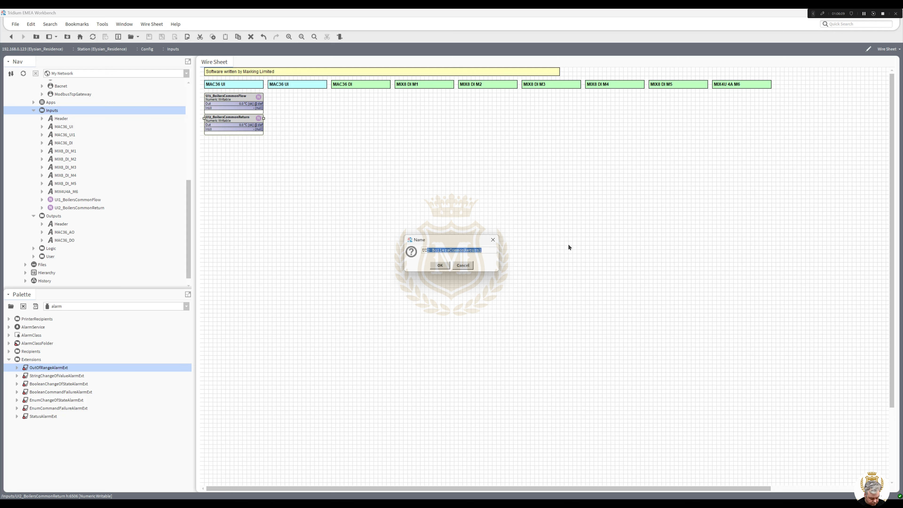
type("UI3_Landlords")
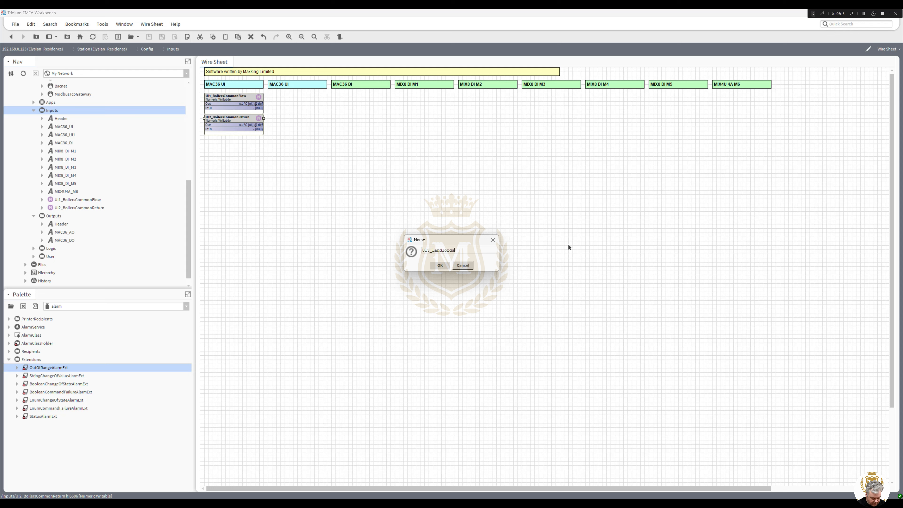
type("DH_SecFlow")
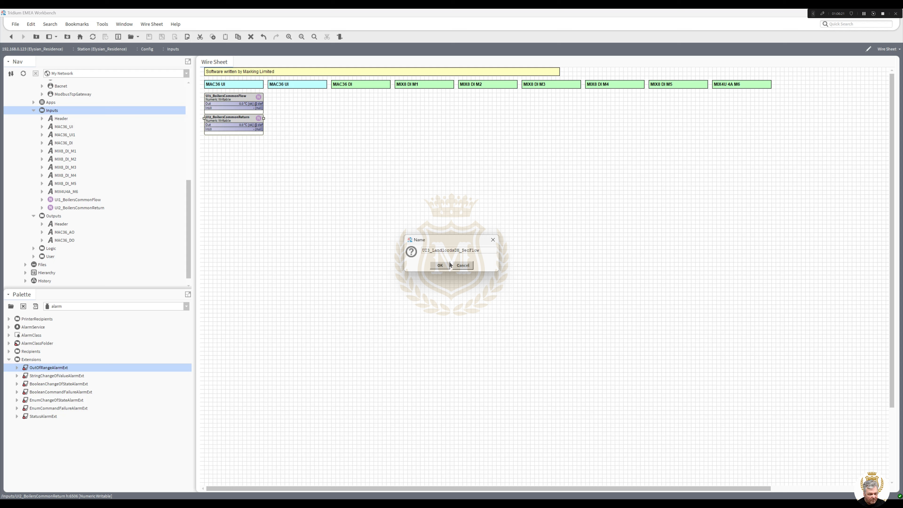
left_click(449, 264)
left_click_drag(239, 122, 234, 141)
Duplicate UI3_LandlordsDH_SecFlow as UI4_LandlordsDH_SecReturn and align the copy directly below it
right_click(234, 141)
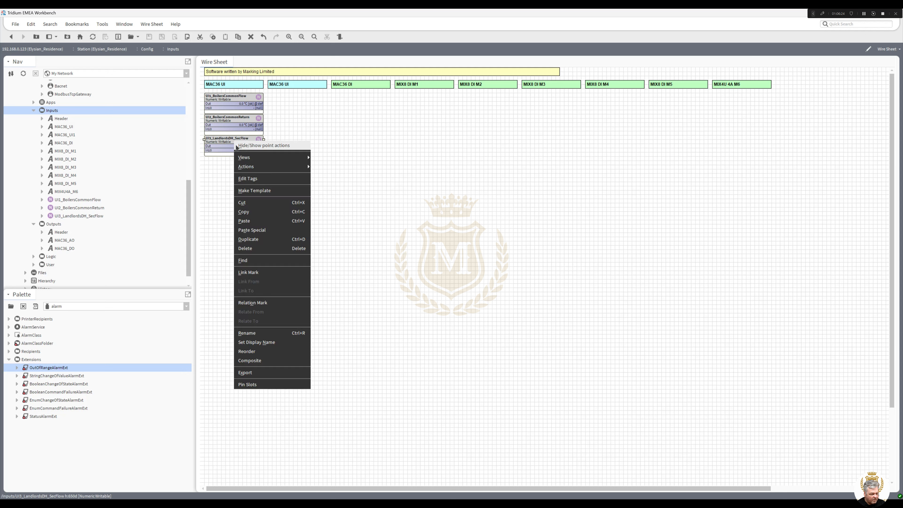
left_click(260, 239)
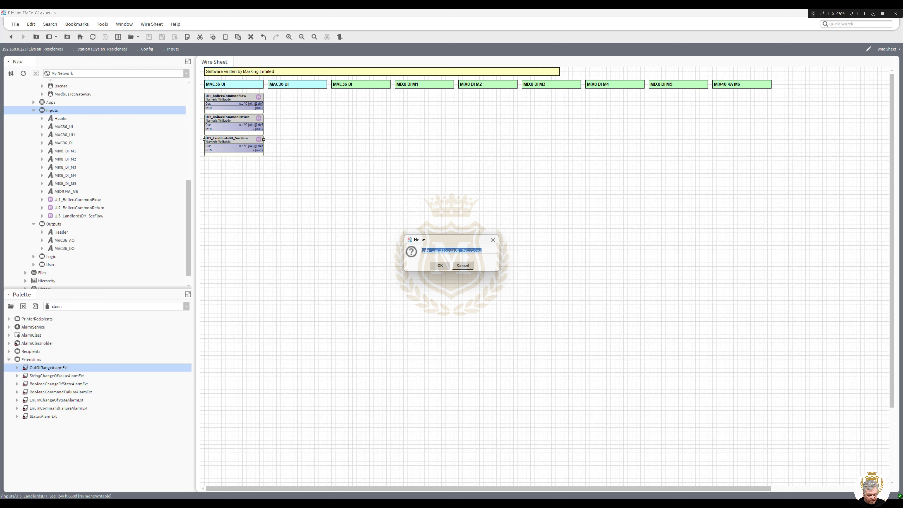
left_click_drag(427, 248, 430, 249)
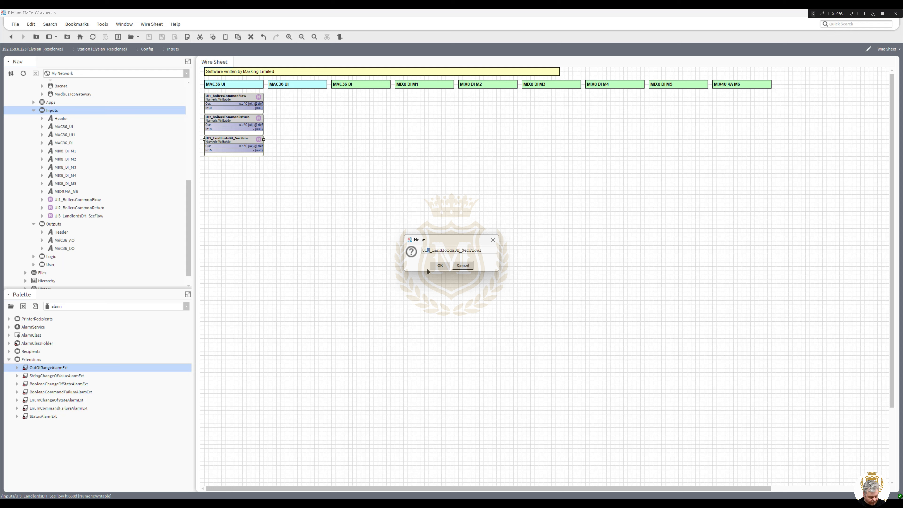
left_click_drag(470, 250, 521, 251)
type("Return")
left_click(443, 267)
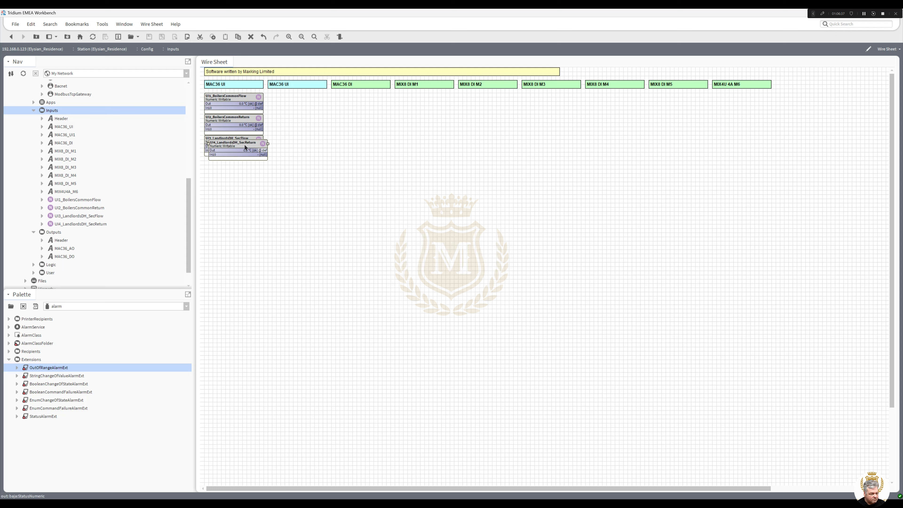
left_click_drag(240, 145, 238, 164)
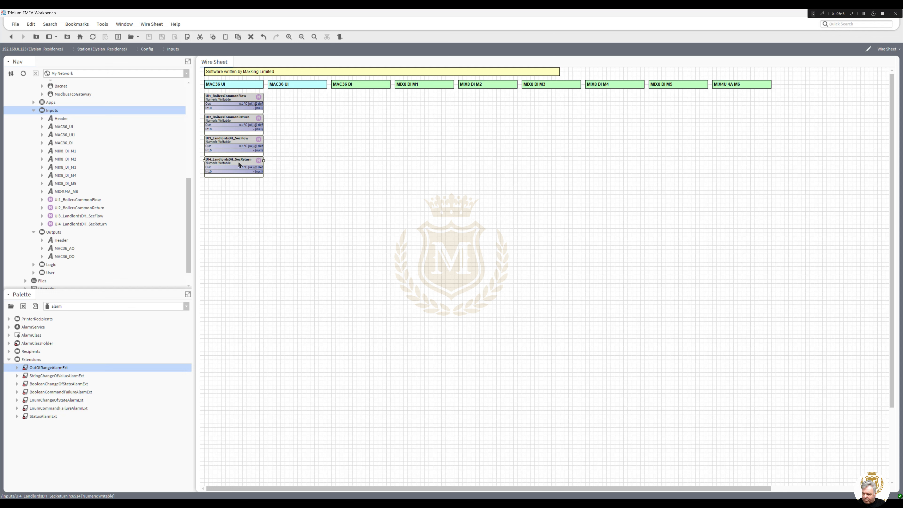
Duplicate UI4_LandlordsDH_SecReturn as UI5_BufferVesselUpperBV01 and place the copy directly beneath it in the same column
right_click(239, 164)
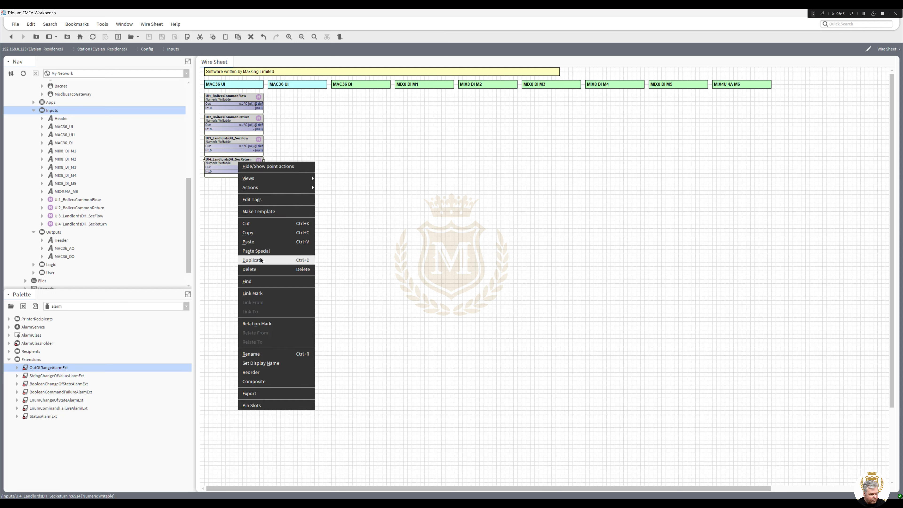
left_click(309, 264)
key("shift+Right")
key("shift+Right")
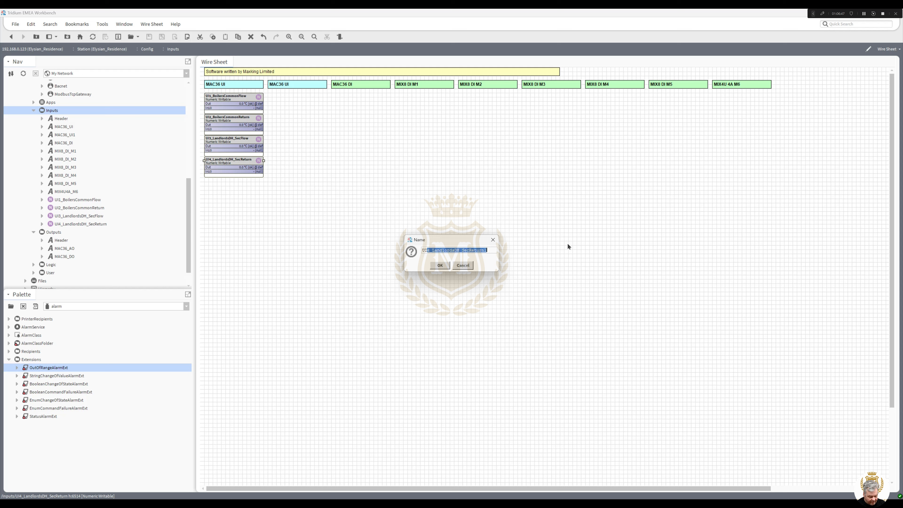
type("5_")
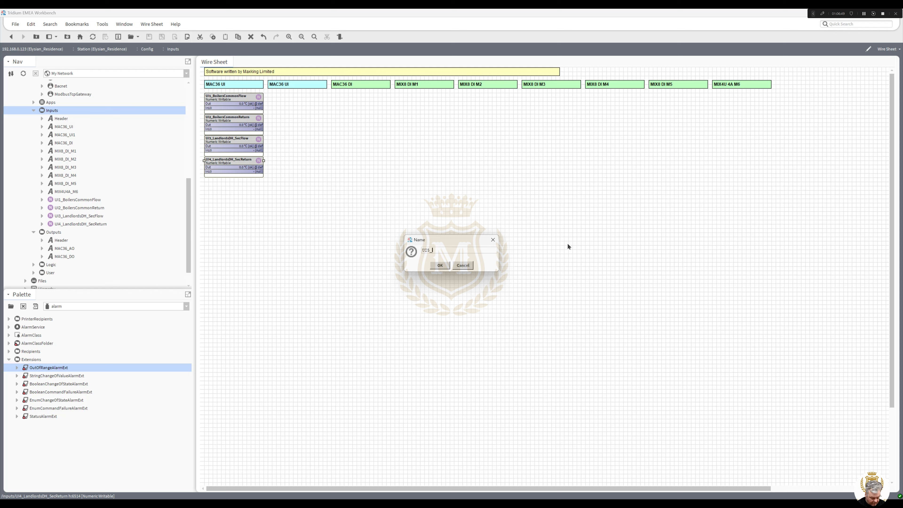
type("BufferVessel")
type("opper")
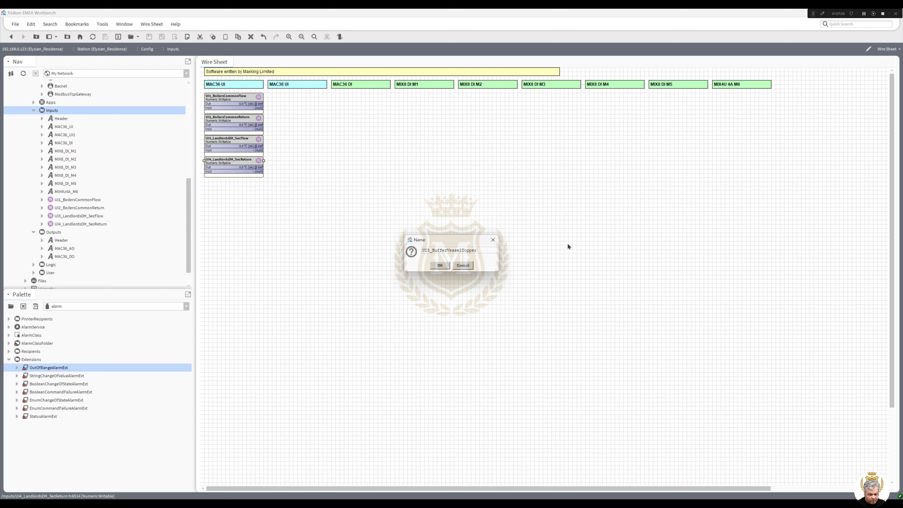
key("BackSpace")
key("BackSpace")
key("BackSpace")
key("BackSpace")
key("BackSpace")
type("pperBV01")
left_click(440, 265)
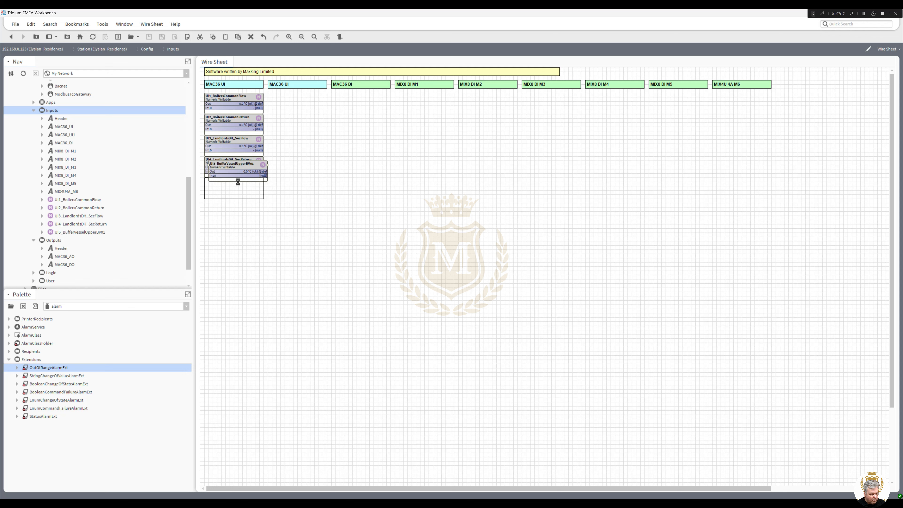
left_click(238, 180)
Duplicate UI5_BufferVesselUpperBV01 as UI6_BufferVesselLowerBV01 and place the copy directly below it
right_click(238, 181)
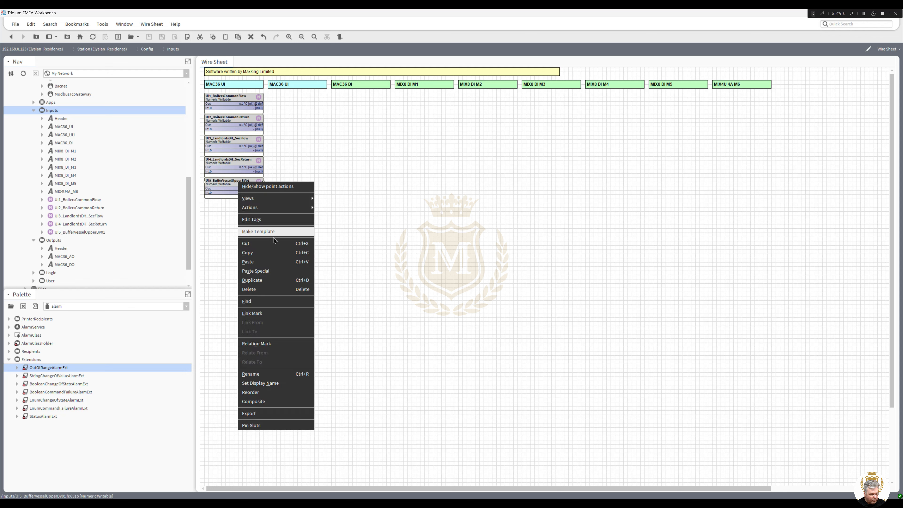
left_click(278, 280)
left_click(427, 250)
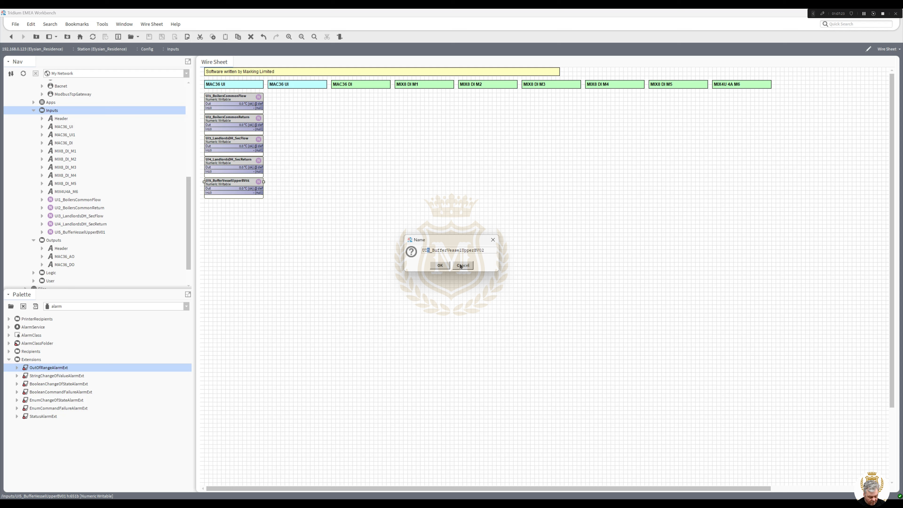
type("6")
left_click_drag(462, 250, 474, 250)
type("LowerBV0")
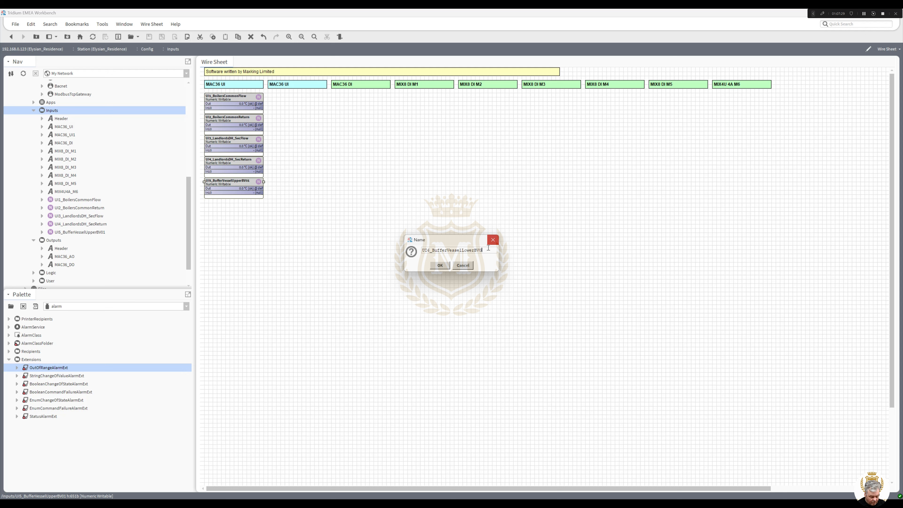
type("1")
left_click(440, 265)
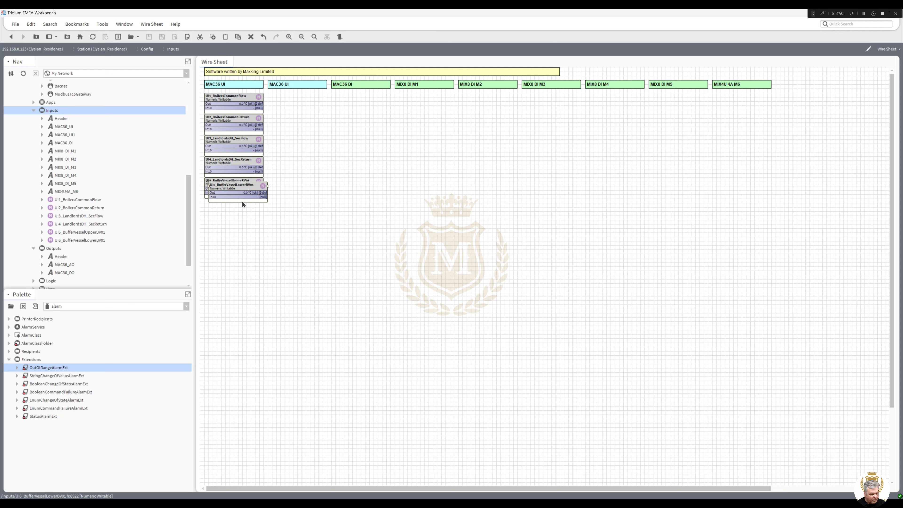
left_click_drag(244, 187, 240, 204)
Duplicate the UI5 and UI6 buffer vessel points together and place both copies beneath them in the column
left_click_drag(279, 230, 198, 173)
right_click(221, 182)
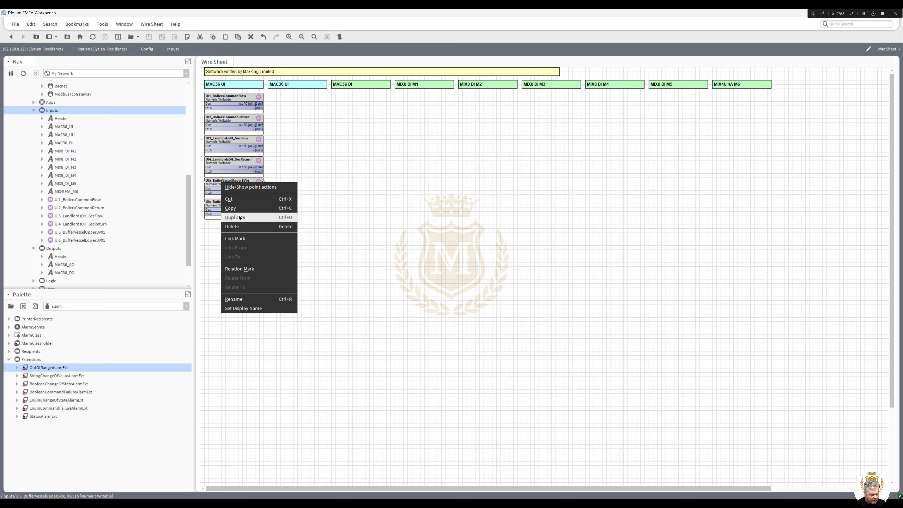
left_click(239, 217)
left_click_drag(240, 216, 230, 226)
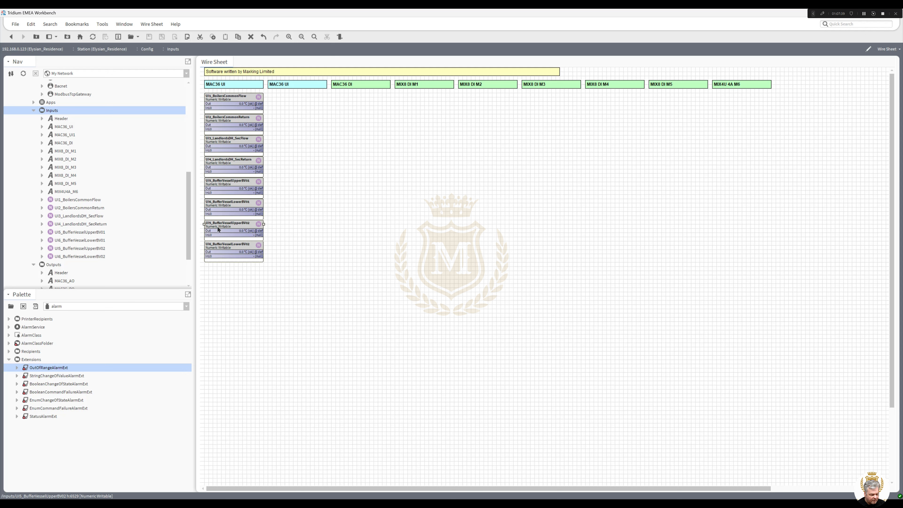
Rename the copied upper buffer vessel point to UI7_BufferVesselUpperBV02
right_click(218, 229)
left_click(242, 419)
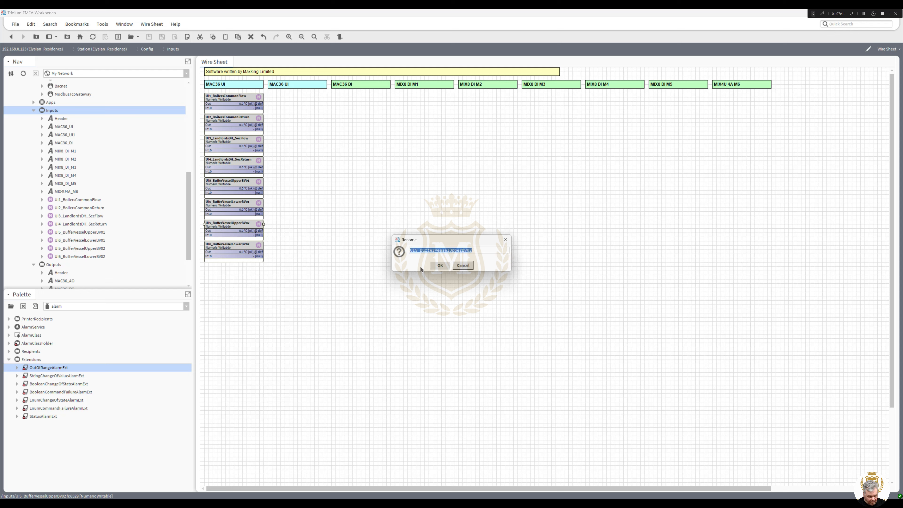
left_click_drag(415, 250, 418, 251)
type("7")
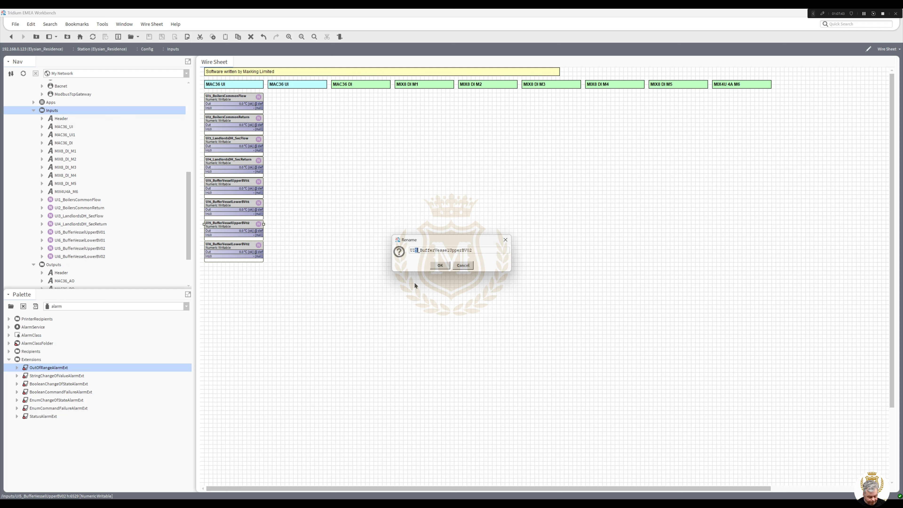
left_click(440, 265)
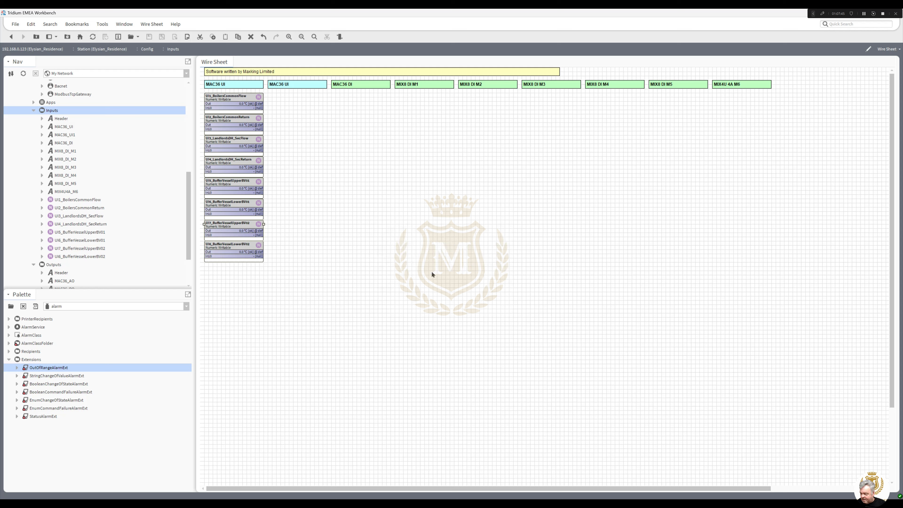
Rename the copied lower buffer vessel point to UI8_BufferVesselLowerBV02
right_click(225, 245)
left_click(238, 435)
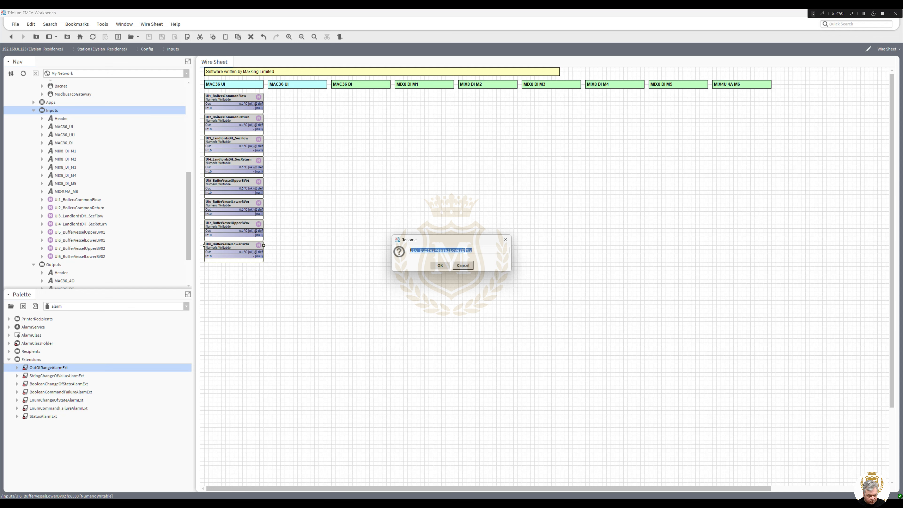
left_click_drag(414, 250, 417, 250)
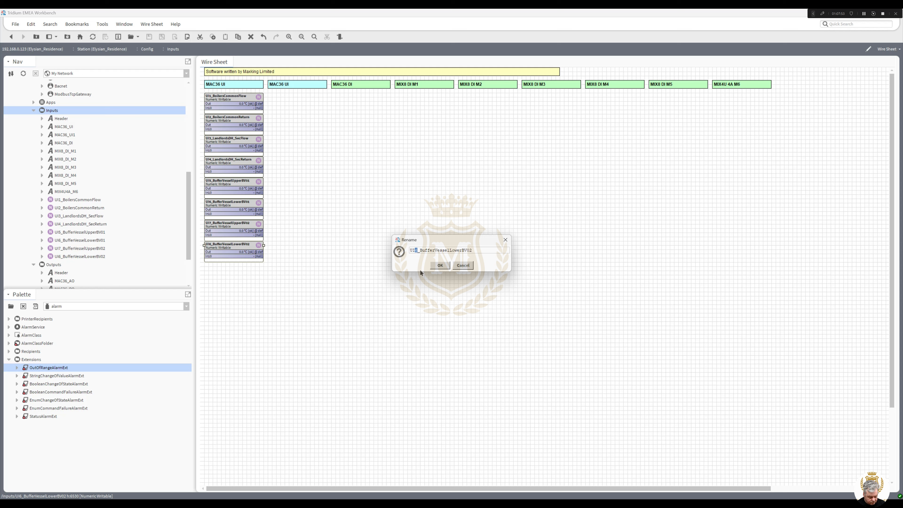
left_click(440, 266)
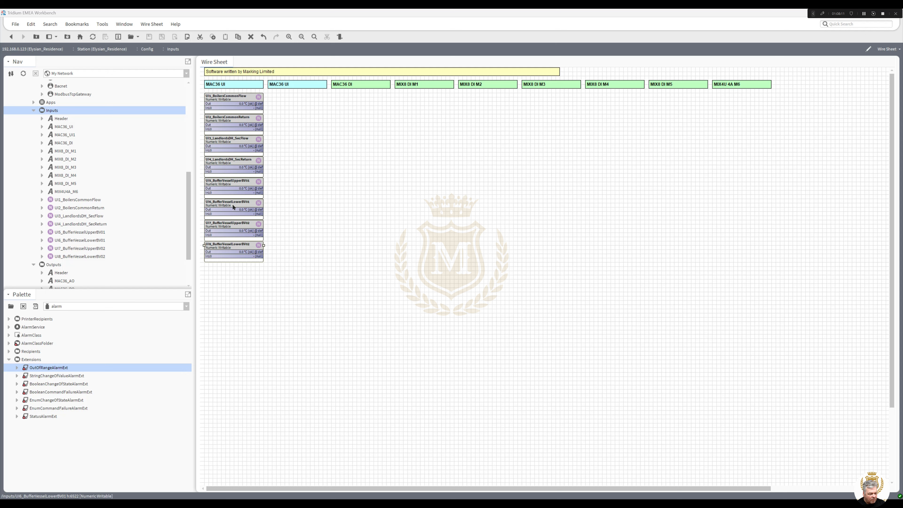
Duplicate UI8_BufferVesselLowerBV02 as UI9_CWS_StorageTankSection1 and place the copy directly below it
right_click(232, 248)
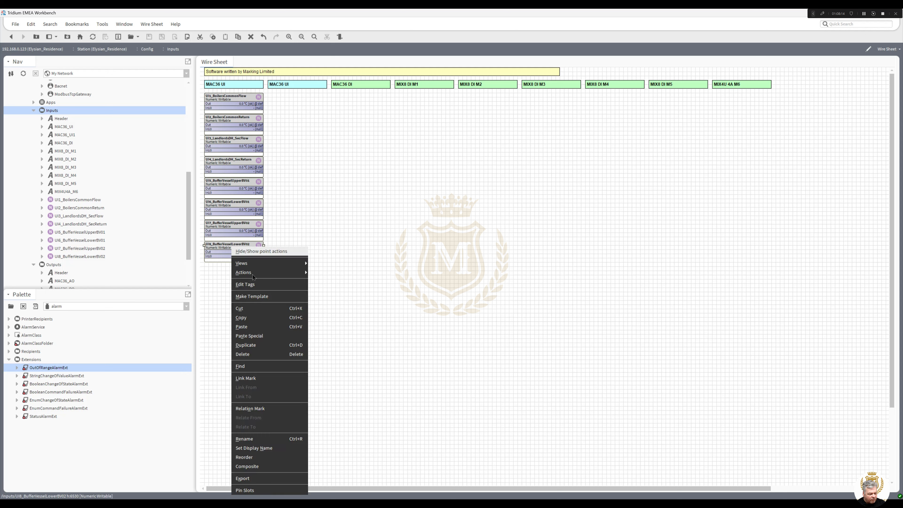
left_click(268, 345)
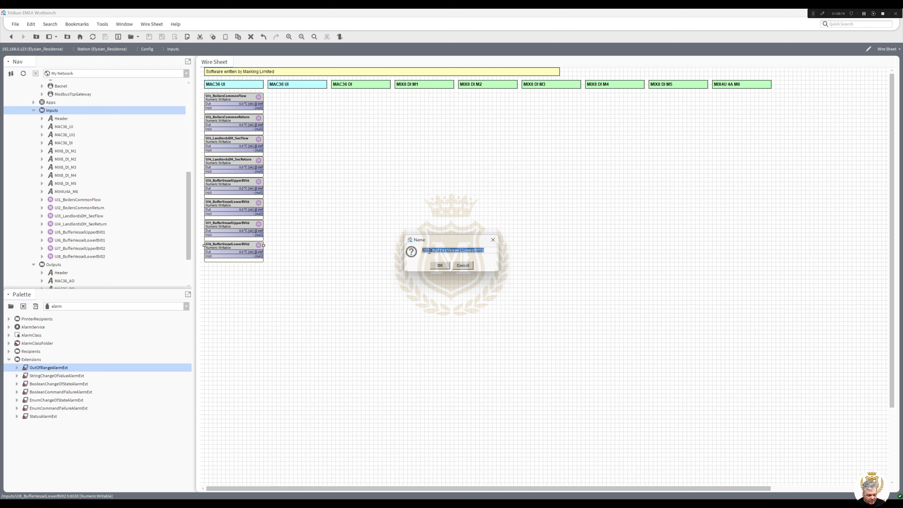
left_click_drag(427, 250, 566, 253)
type("9")
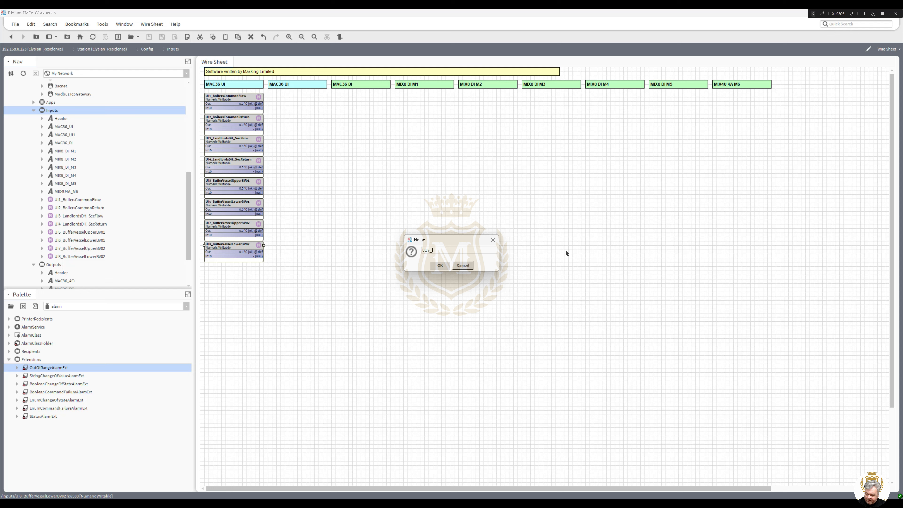
type("_CWS_Sti")
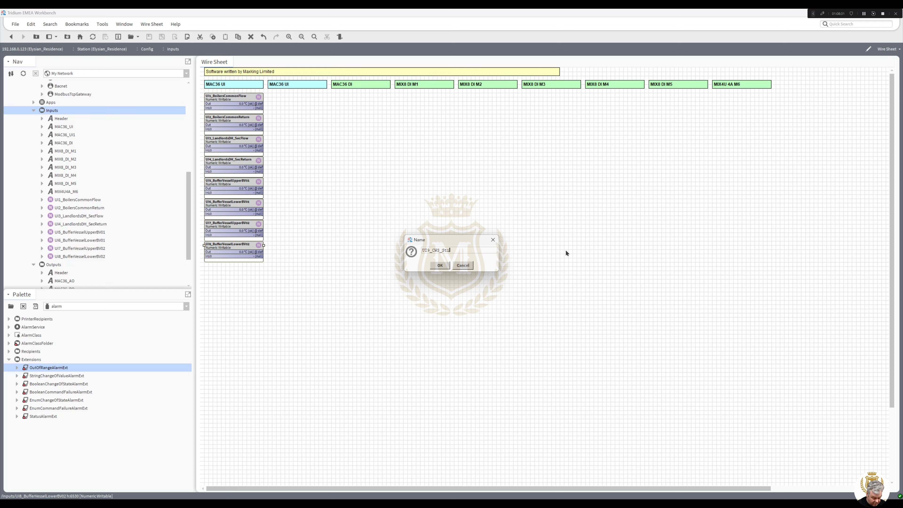
key("BackSpace")
type("orageTank")
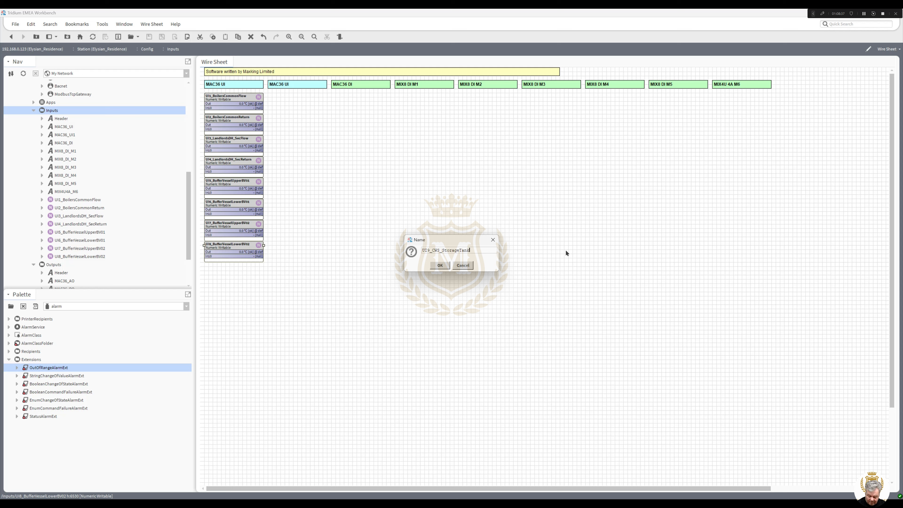
type("Section1")
left_click(445, 269)
left_click_drag(233, 247, 229, 267)
Duplicate UI9_CWS_StorageTankSection1 as UI10_CWS_StorageTankSection2 and place the copy directly below it
right_click(228, 266)
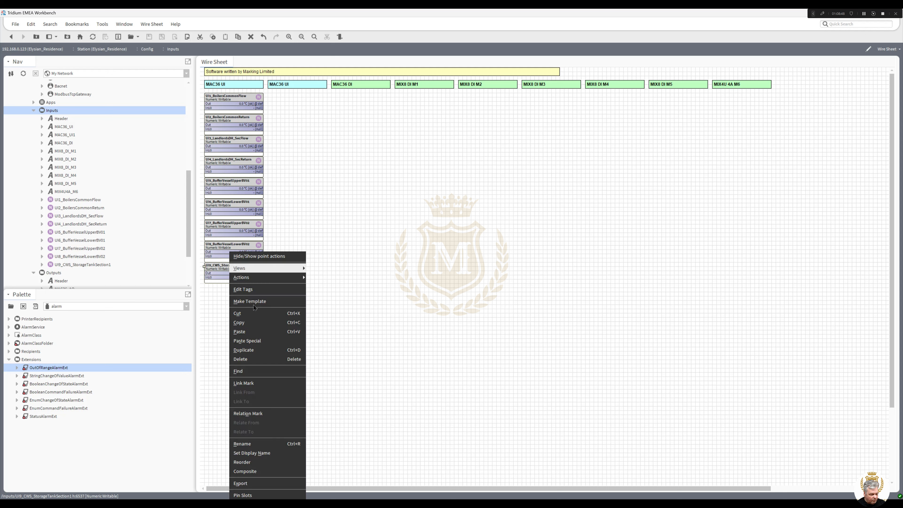
left_click(268, 350)
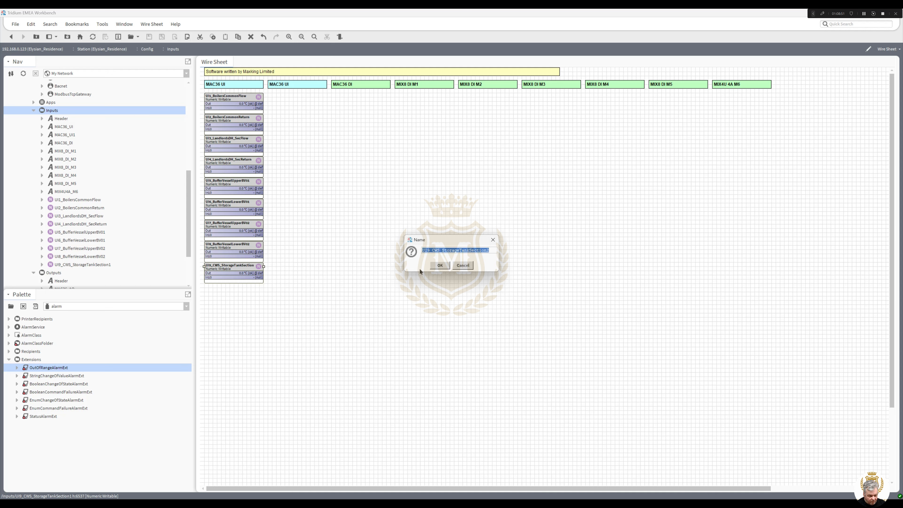
left_click_drag(428, 252, 429, 252)
type("1")
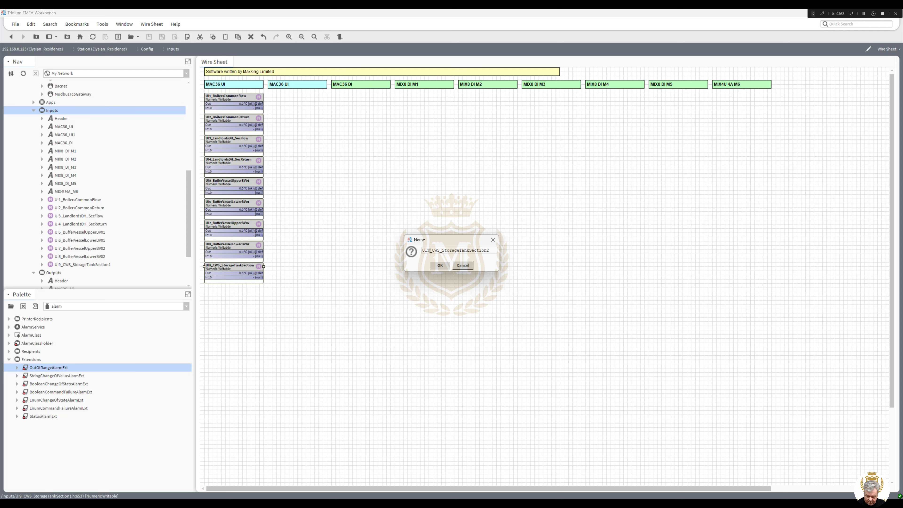
type("0")
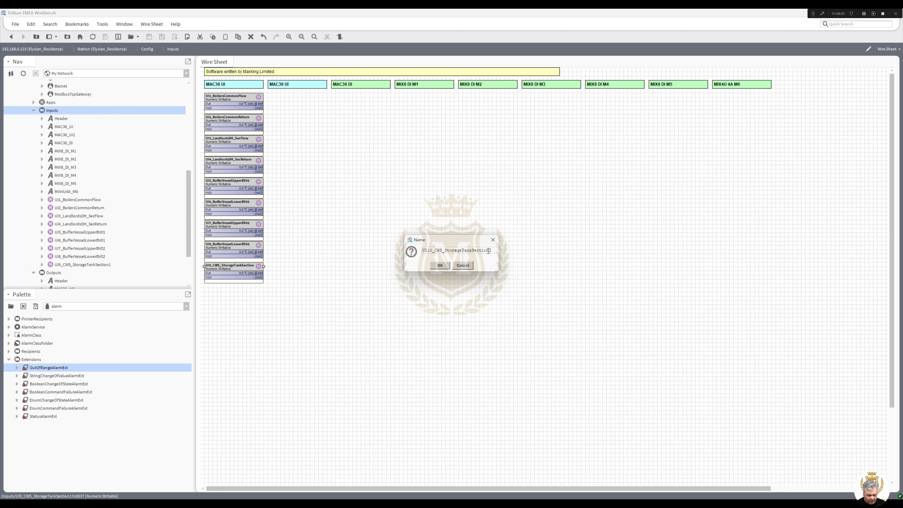
left_click(442, 268)
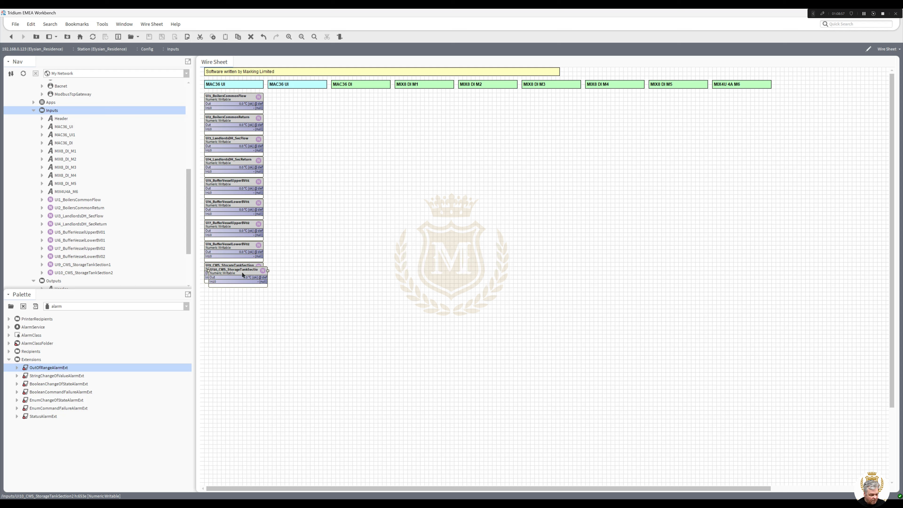
left_click_drag(240, 273, 238, 291)
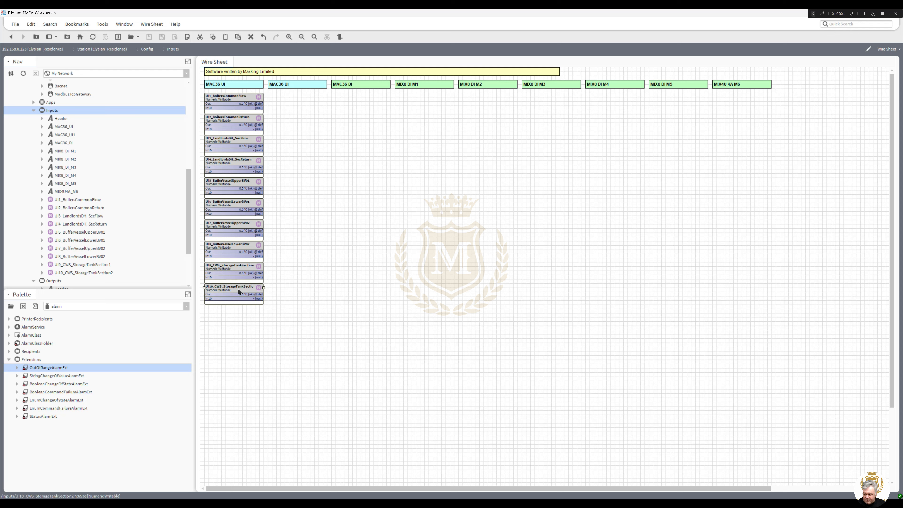
Duplicate UI10_CWS_StorageTankSection2 as UI11_OAT and place the copy directly below it
right_click(238, 292)
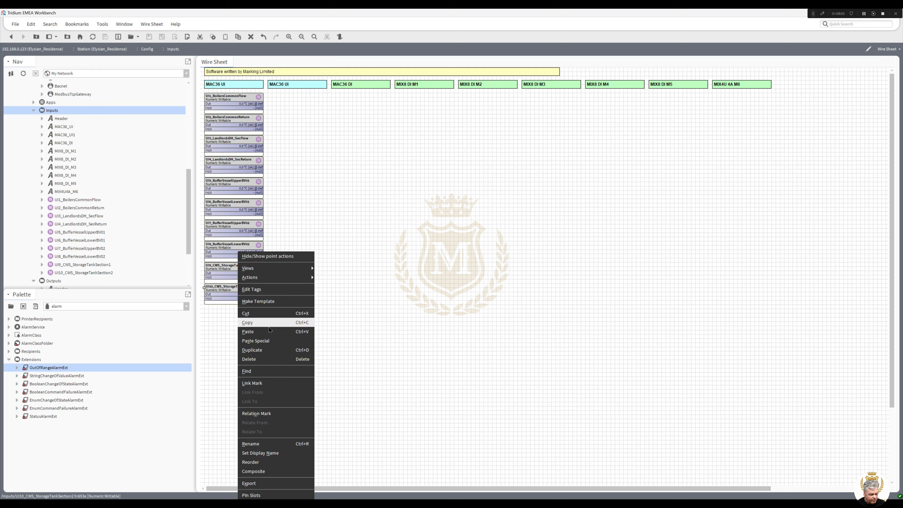
left_click(272, 350)
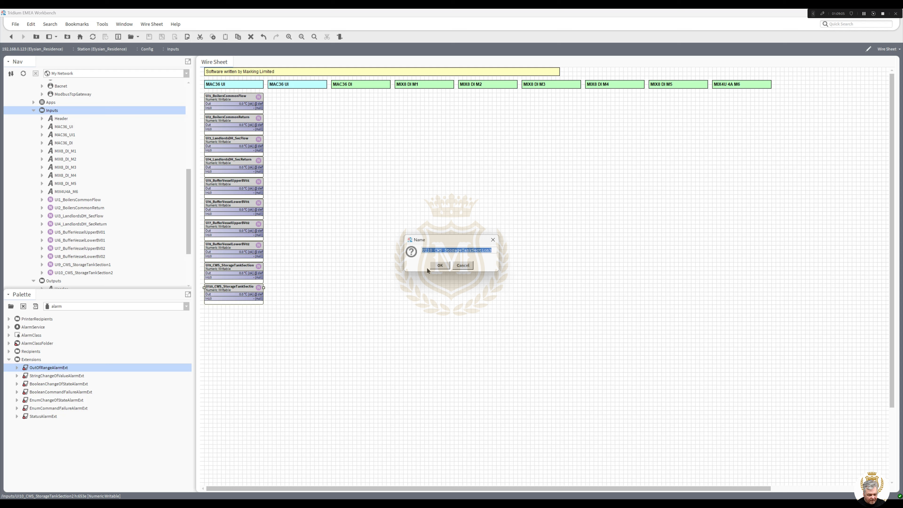
type("UI11")
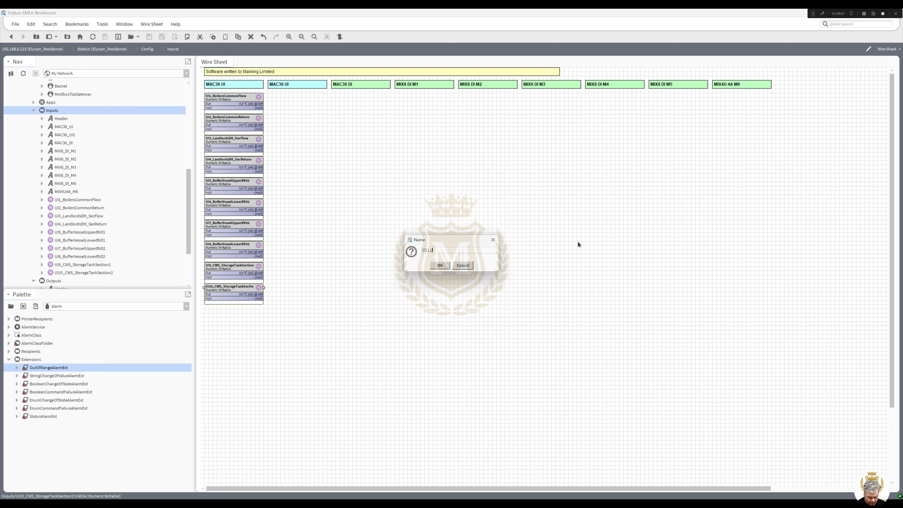
type("_OAT")
left_click(440, 265)
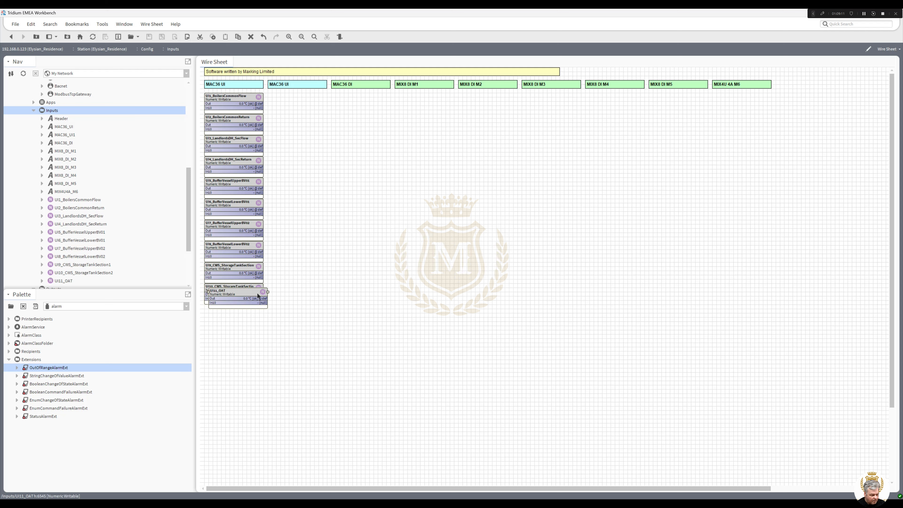
left_click_drag(250, 293, 242, 308)
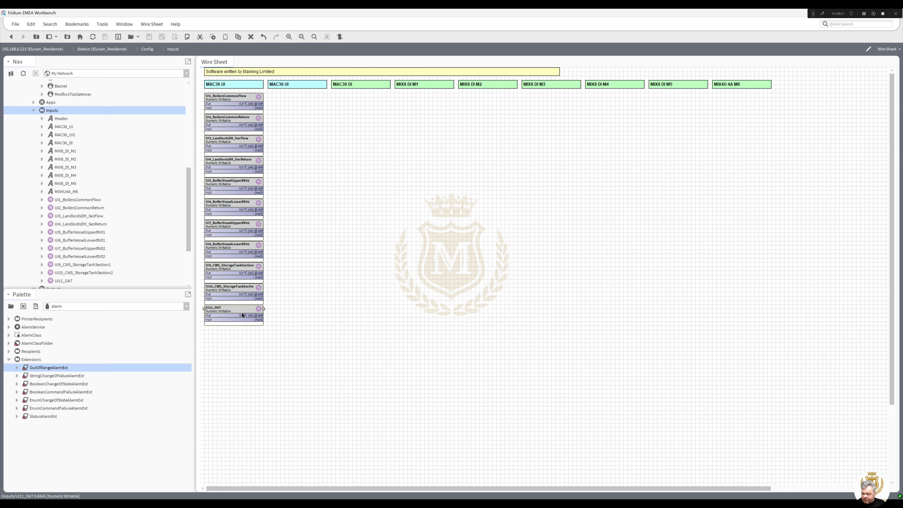
Duplicate UI11_OAT as UI12_ReceptionSpace and place the copy directly below it
right_click(242, 315)
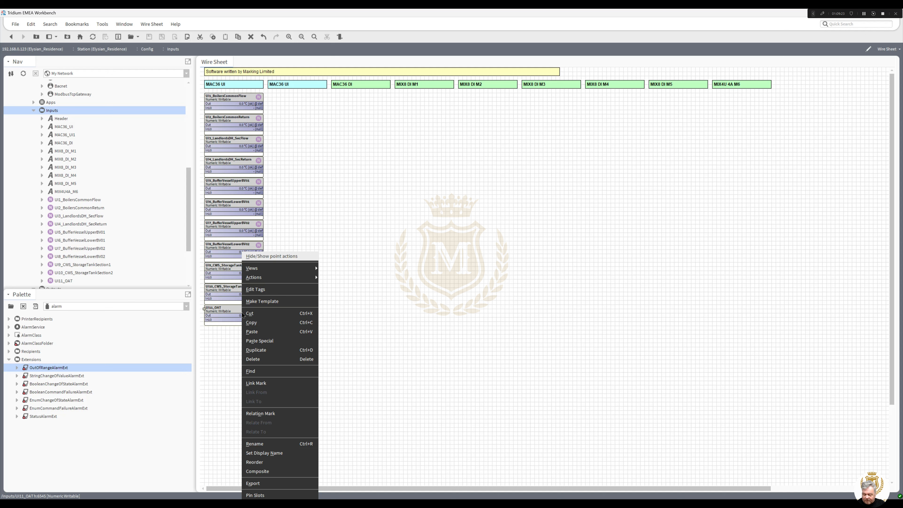
left_click(271, 350)
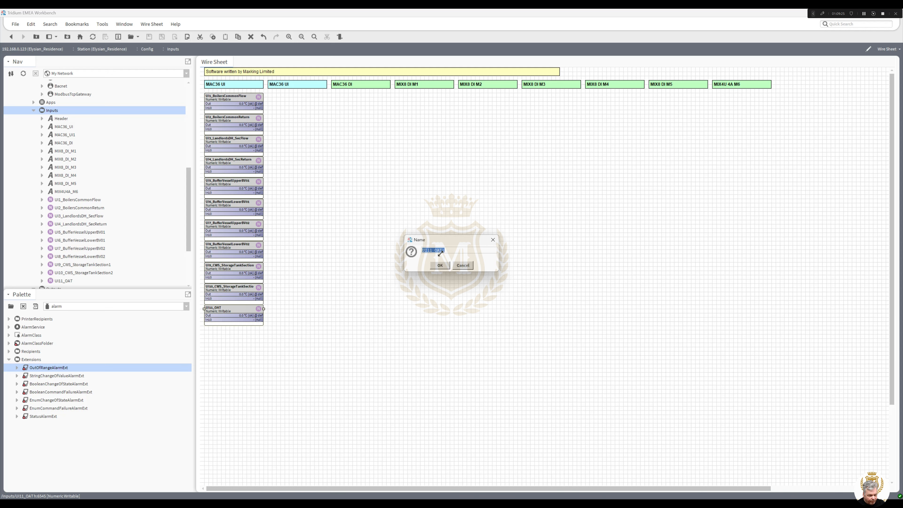
left_click_drag(429, 251, 486, 249)
type("2")
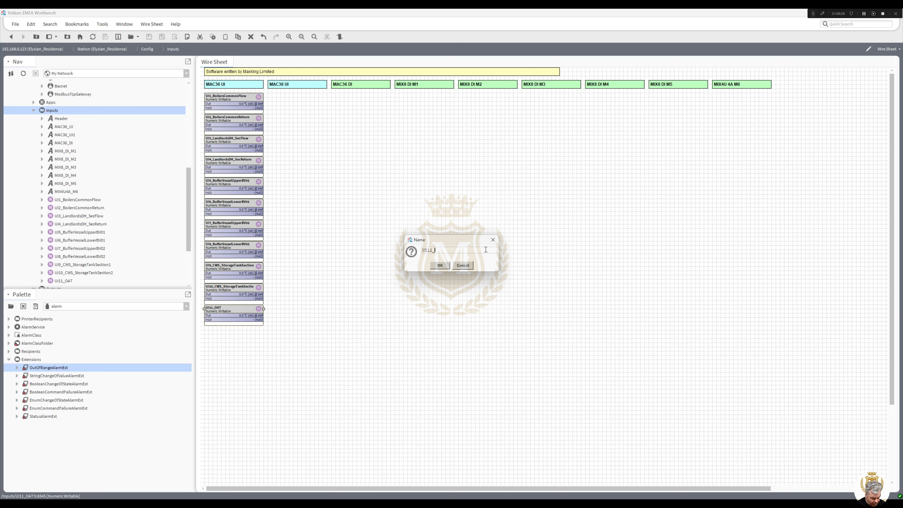
type("_Rec")
type("eptionSpace")
left_click(440, 266)
left_click_drag(250, 315, 248, 333)
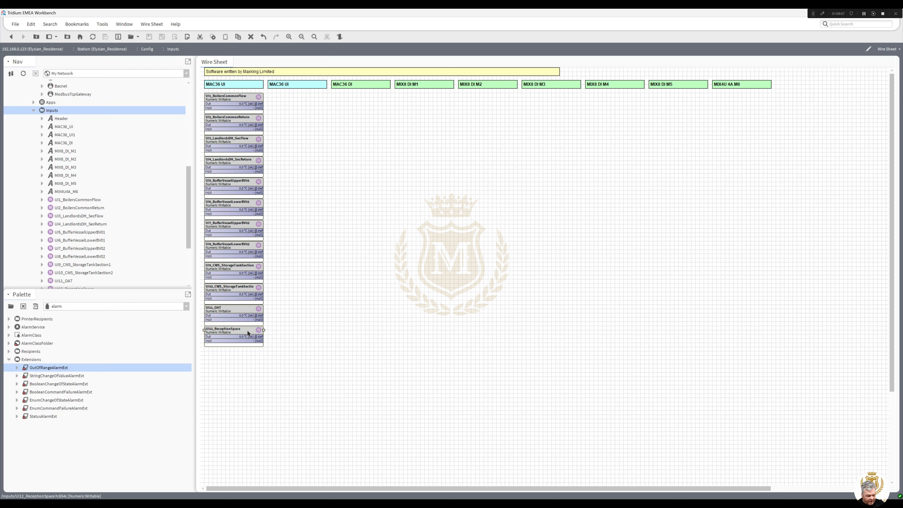
Duplicate UI12_ReceptionSpace as UI13_KitchenSupplyAir and place the copy directly below it
right_click(248, 333)
left_click(314, 351)
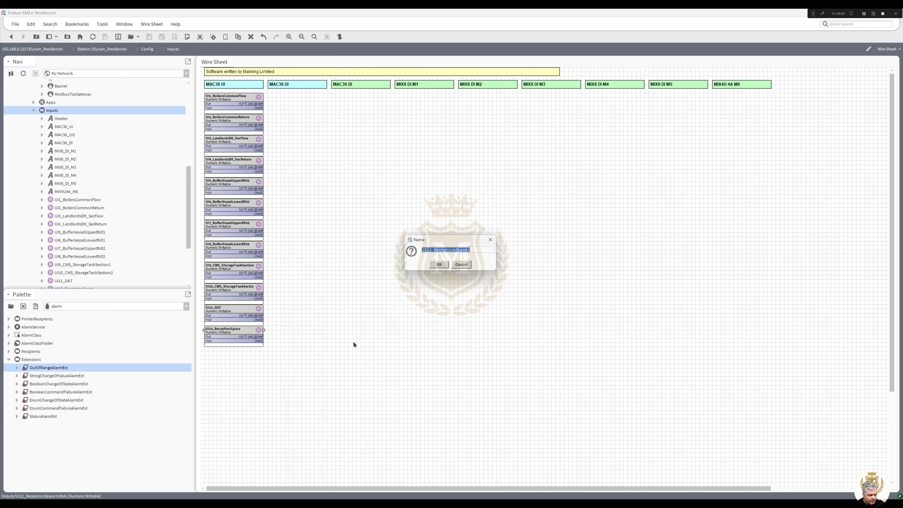
left_click_drag(430, 252, 540, 248)
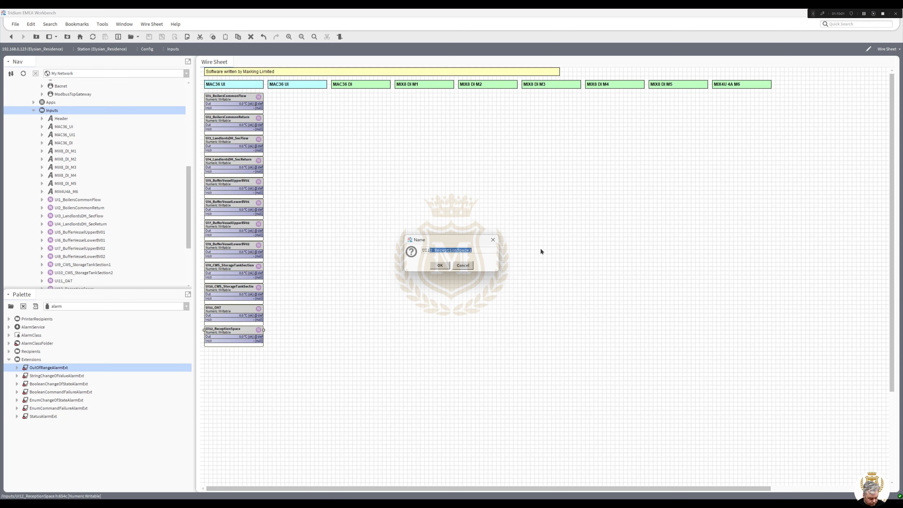
type("3_Mit")
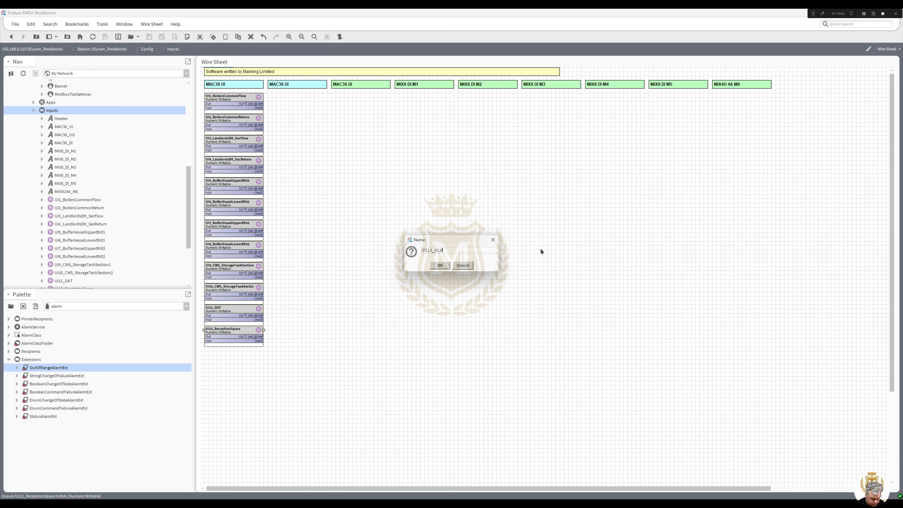
type("chenSupplyAir")
left_click(448, 265)
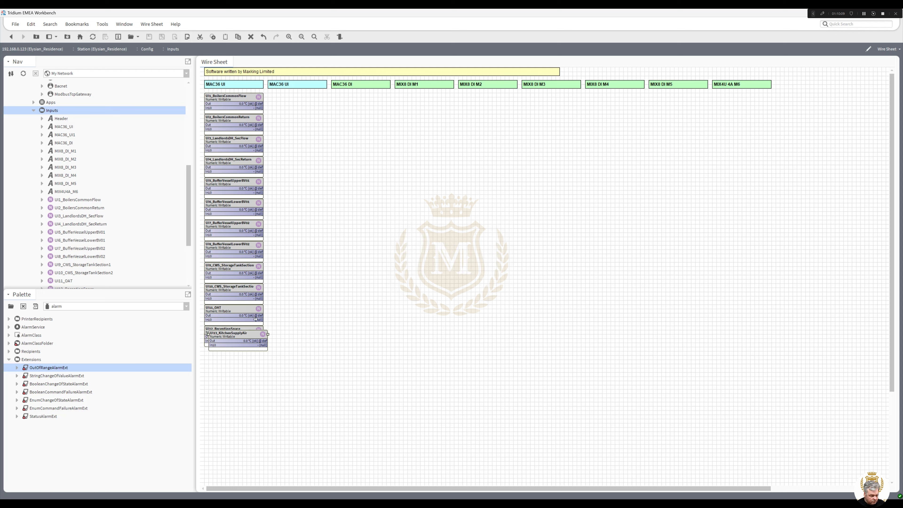
left_click_drag(246, 331, 241, 352)
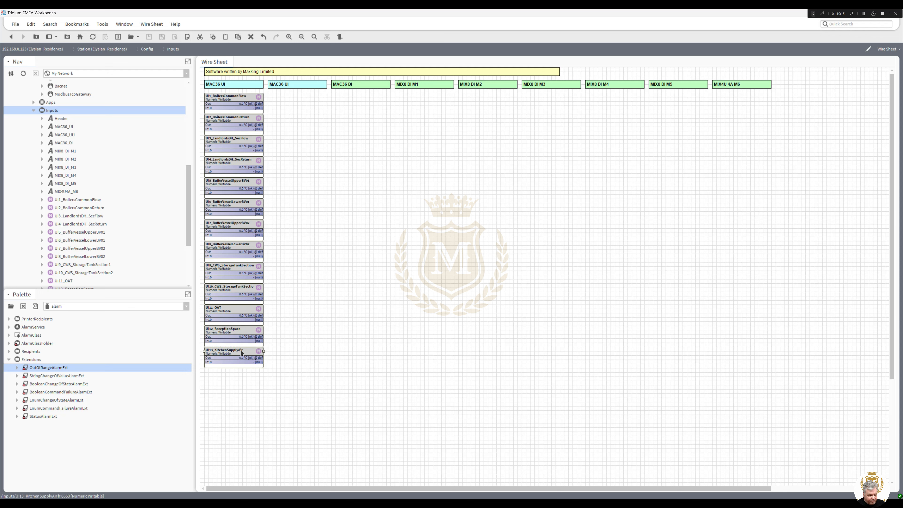
Duplicate UI13_KitchenSupplyAir as UI14_KitchenSpace and place the copy directly below it
right_click(241, 353)
left_click(268, 351)
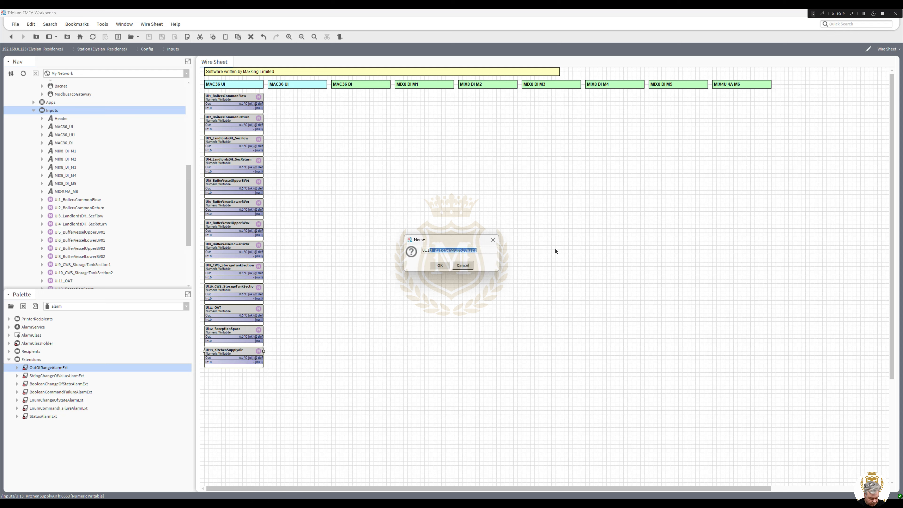
type("UI14_Kit")
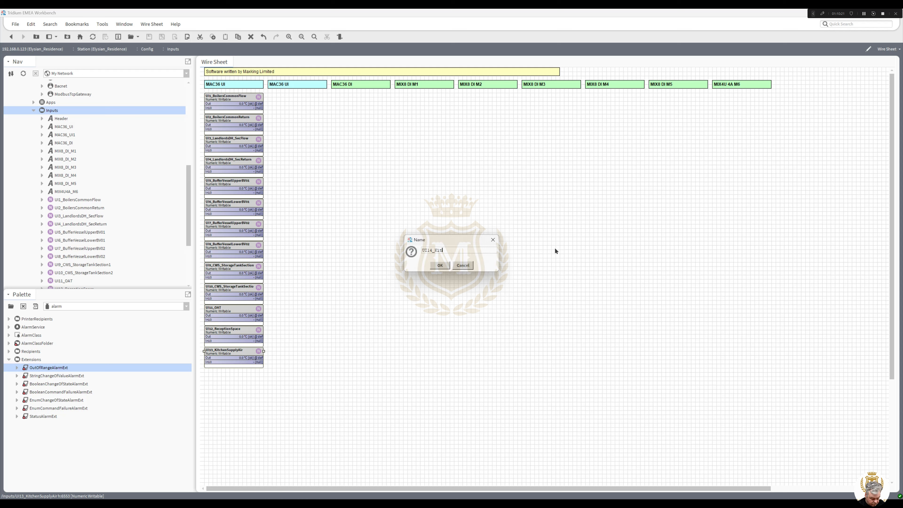
type("chenSpace")
left_click(440, 265)
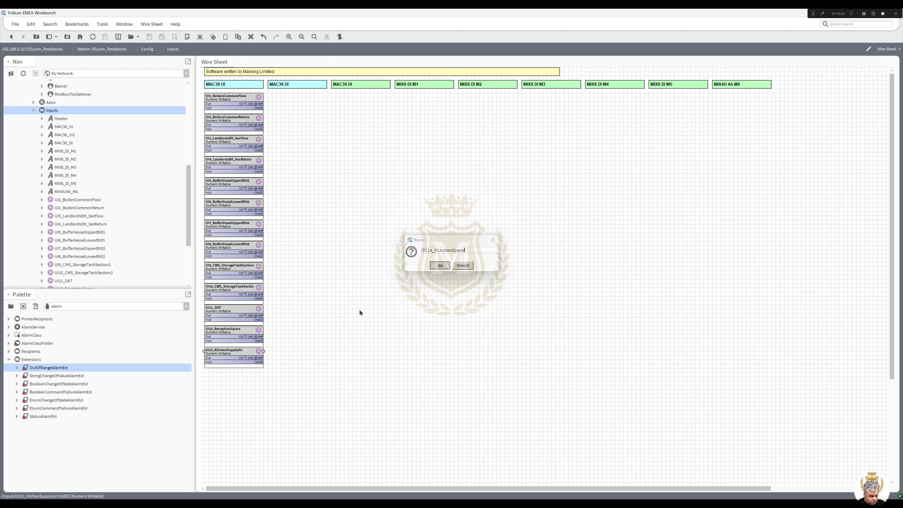
left_click(247, 374)
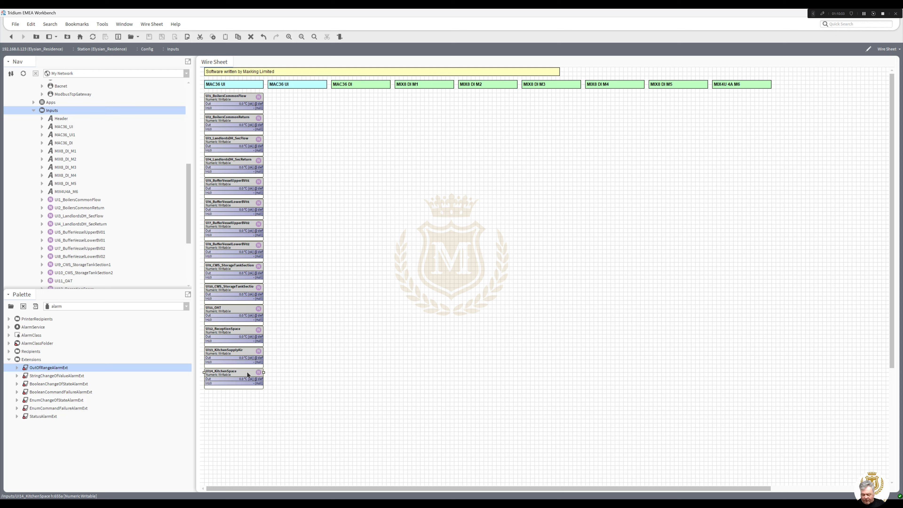
Add a BooleanWritable point named UI15_OverdoorHeaterFault, place it below UI14_KitchenSpace and widen it to the column width
right_click(321, 366)
mouse_move(356, 355)
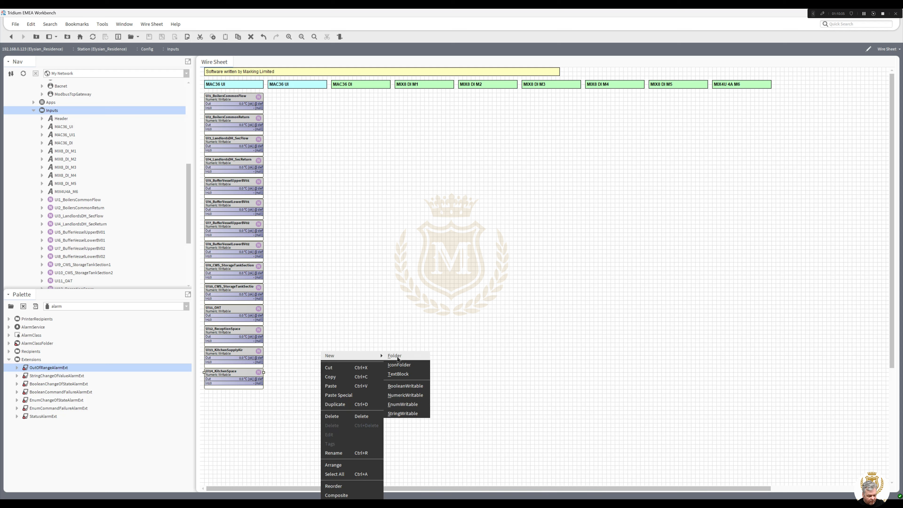
left_click(405, 386)
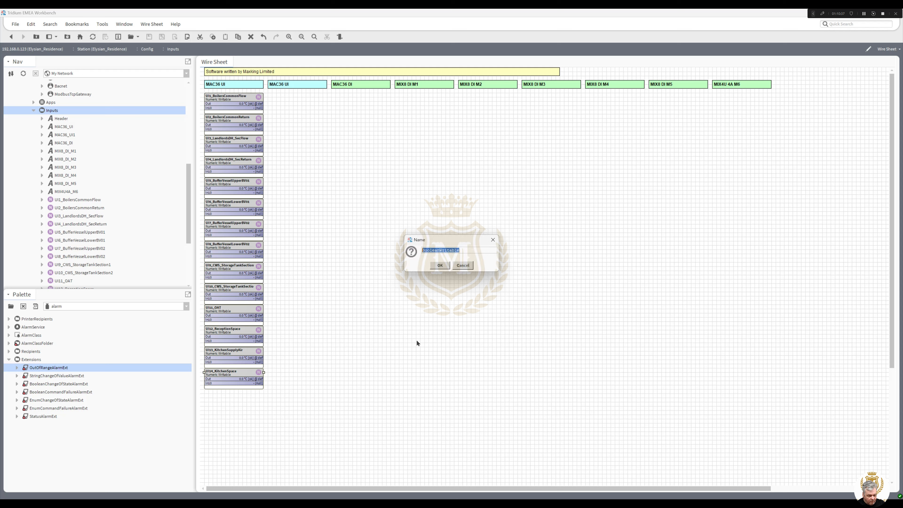
type("UI1")
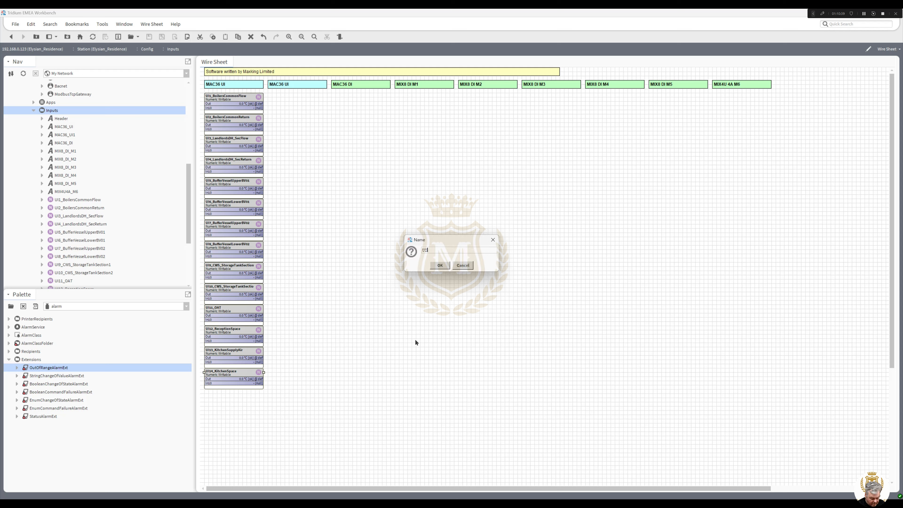
type("5_Overdoor")
type("HeaterFault")
left_click(440, 268)
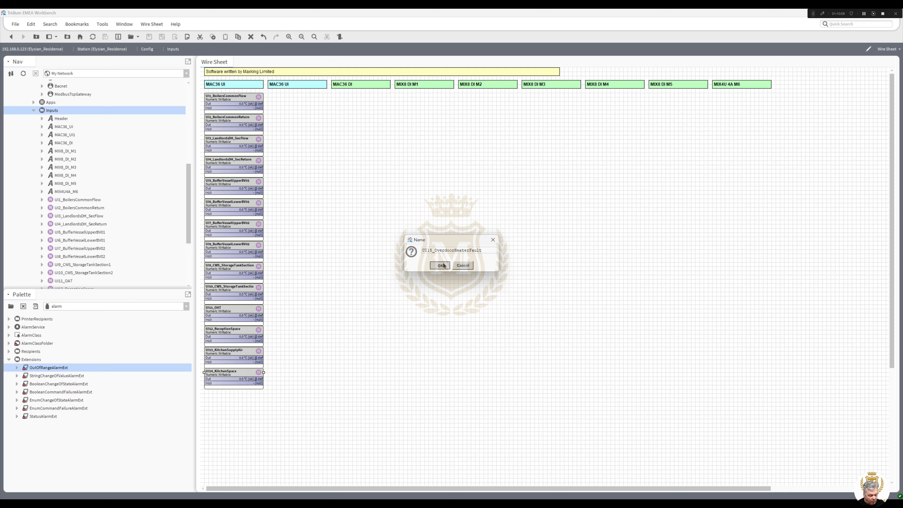
left_click_drag(338, 370, 265, 393)
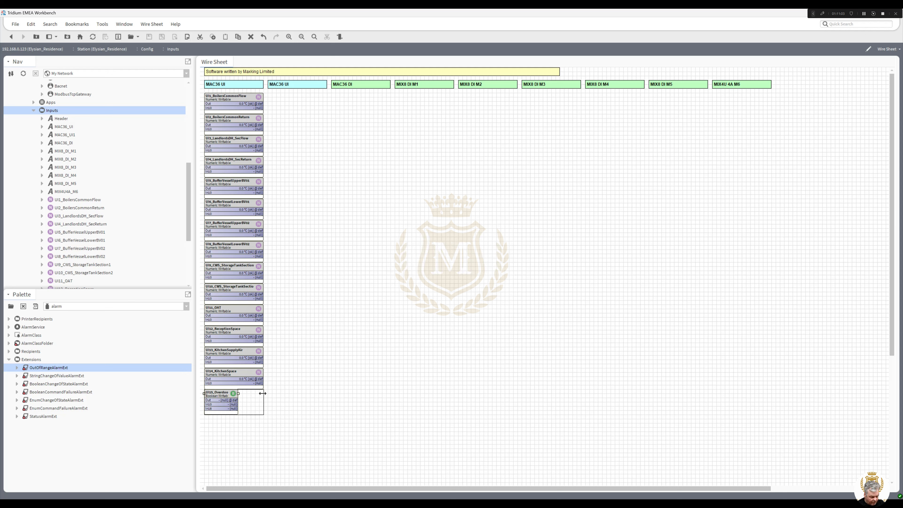
Unpin one input slot of UI15_OverdoorHeaterFault so that only Out and a single input stay pinned, like the points above
right_click(249, 395)
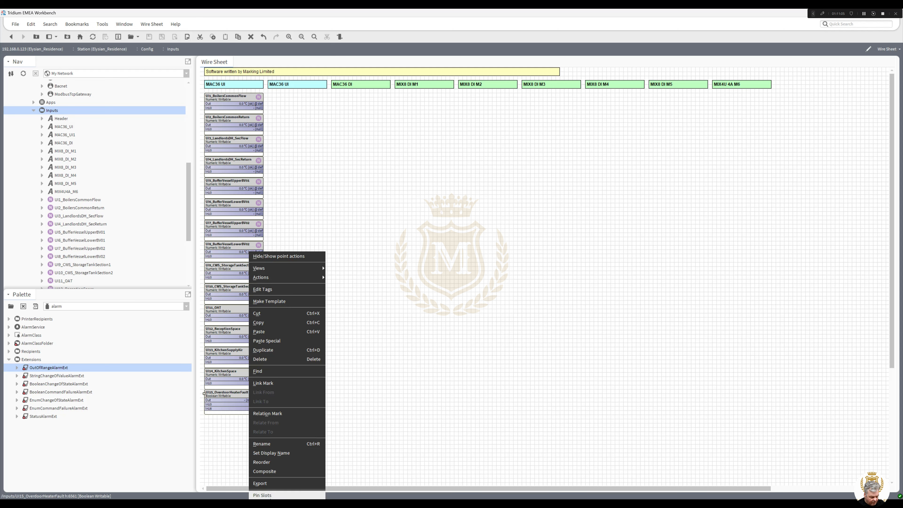
left_click(269, 495)
left_click_drag(494, 235, 491, 259)
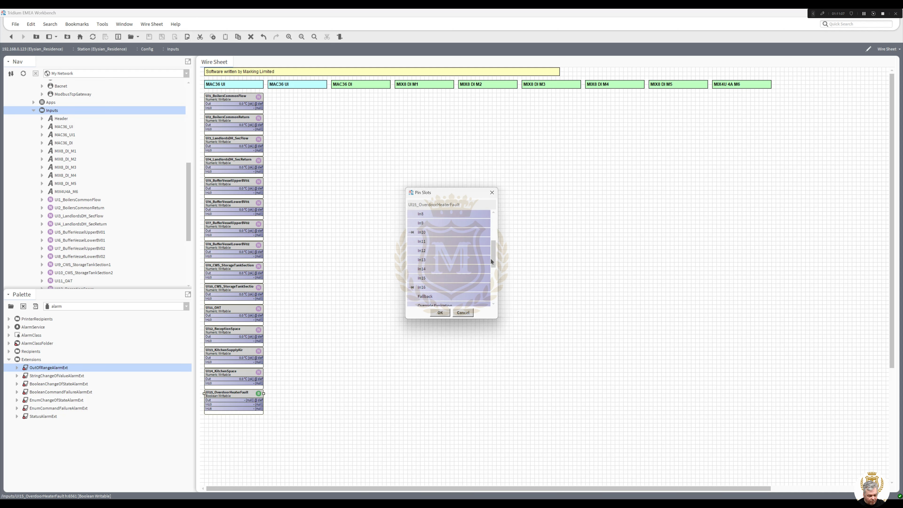
left_click(437, 312)
Set the facets of UI15_OverdoorHeaterFault to falseText Healthy and trueText FAULT!, save, and return to the Inputs wire sheet
double_click(228, 400)
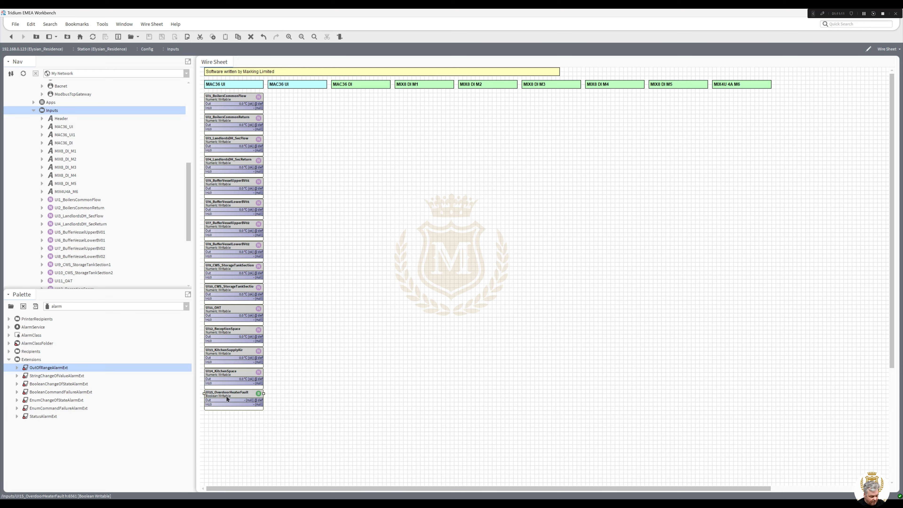
left_click(345, 80)
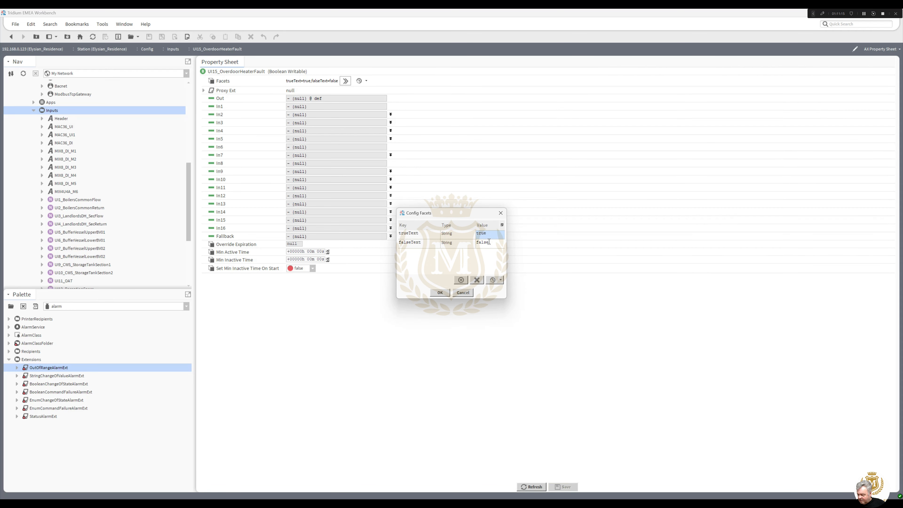
double_click(495, 242)
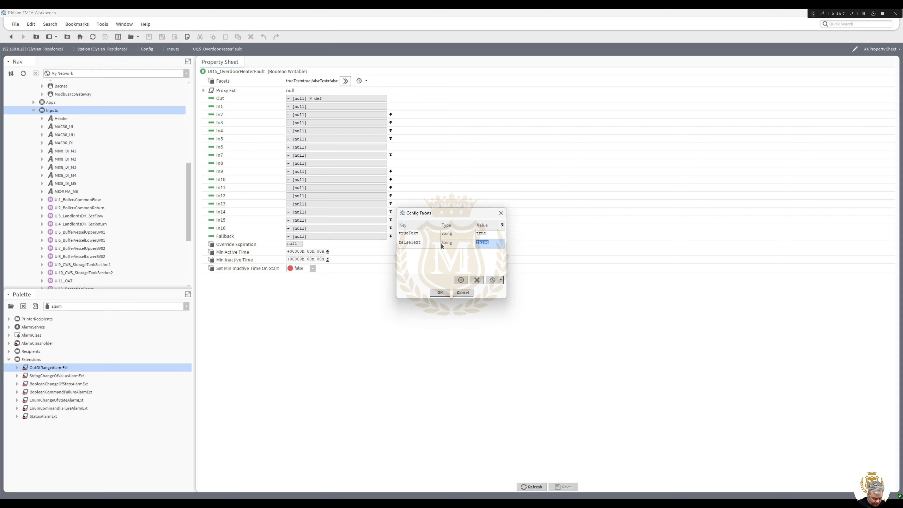
type("Healthy")
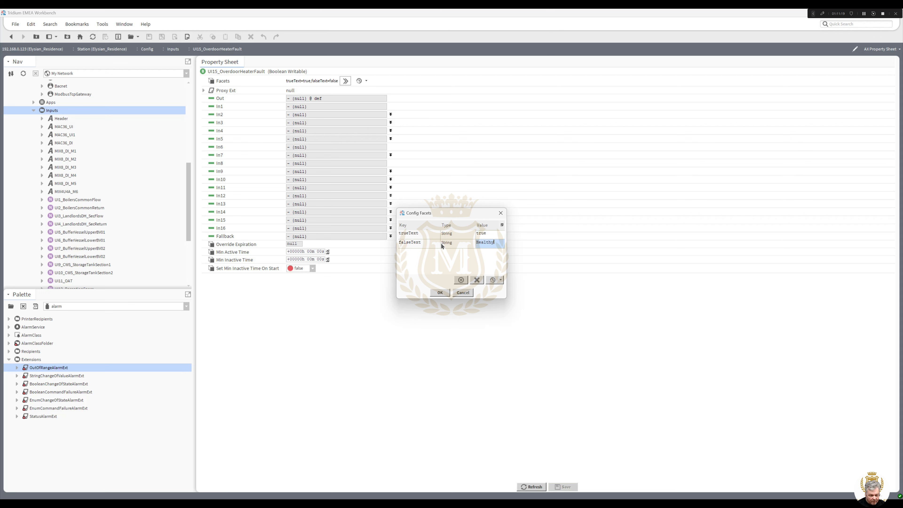
double_click(501, 235)
type("FA")
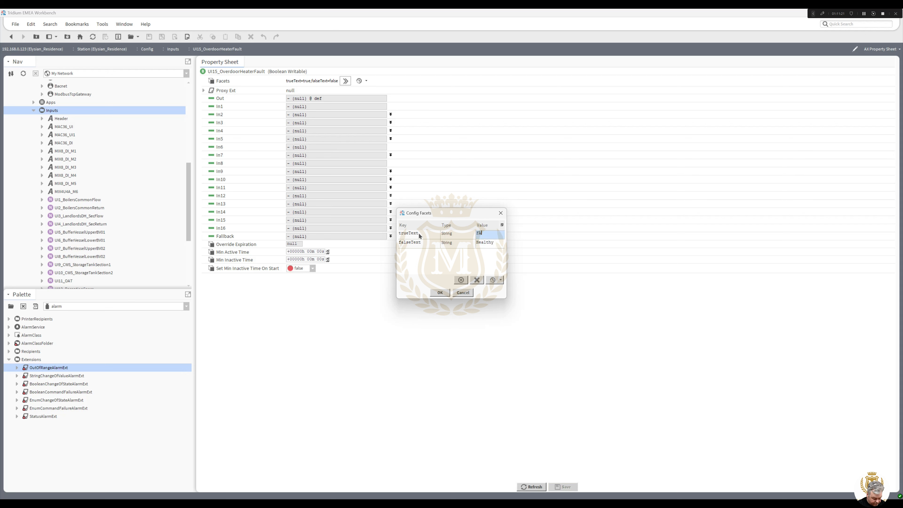
type("ULT!")
left_click(440, 293)
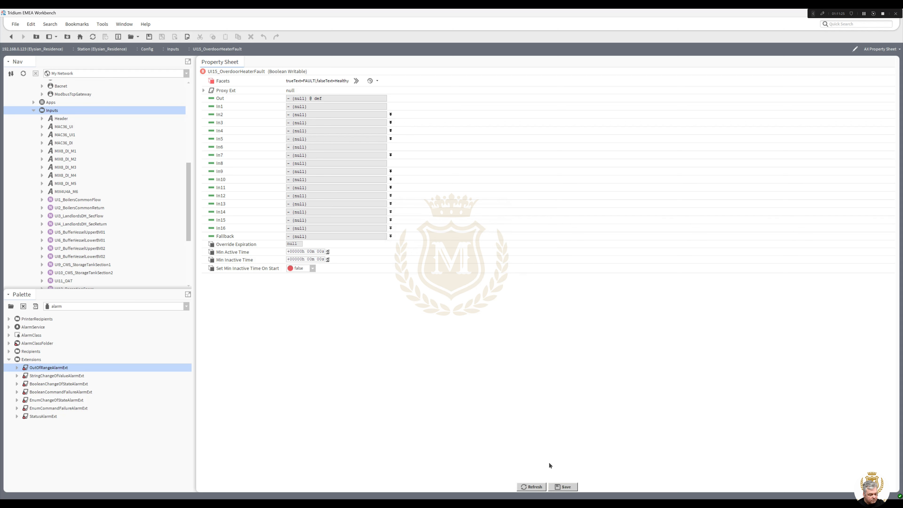
left_click(563, 487)
left_click(11, 37)
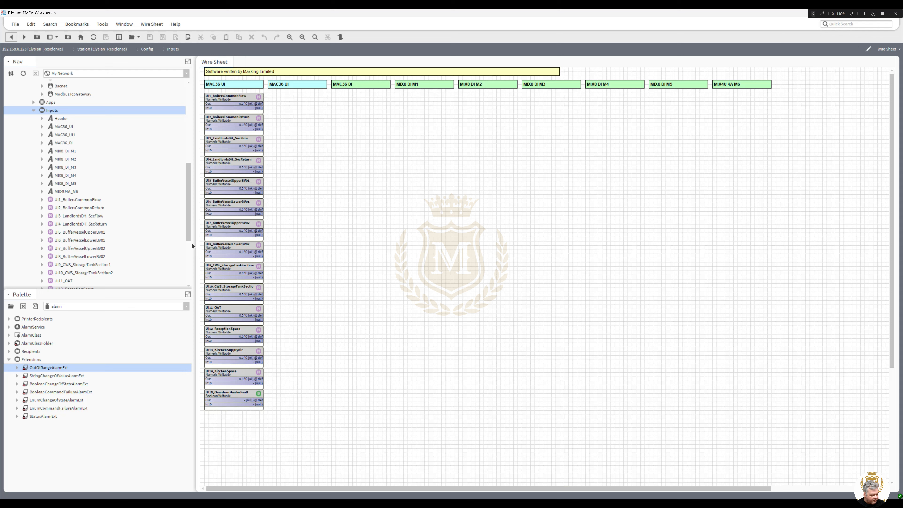
Add a BooleanChangeOfStateAlarmExt alarm extension to UI15_OverdoorHeaterFault, keeping the default name
left_click_drag(189, 227, 197, 280)
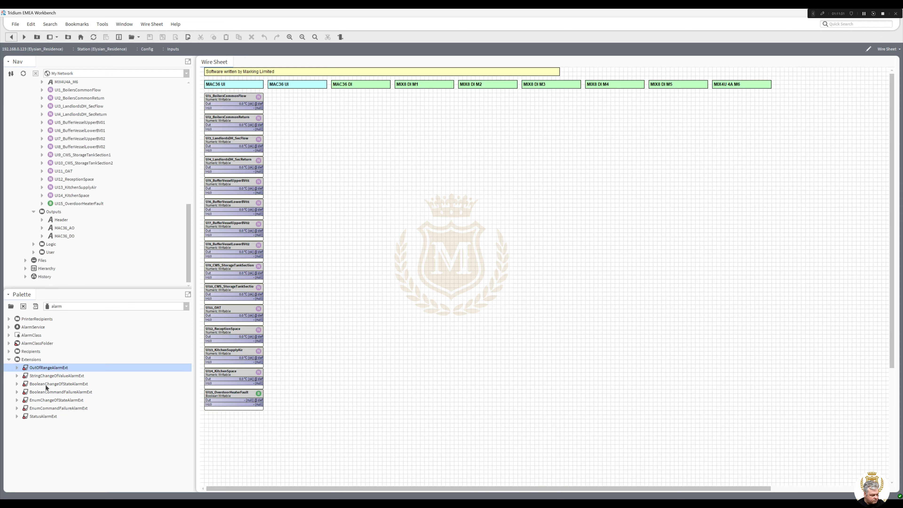
left_click_drag(38, 385, 79, 203)
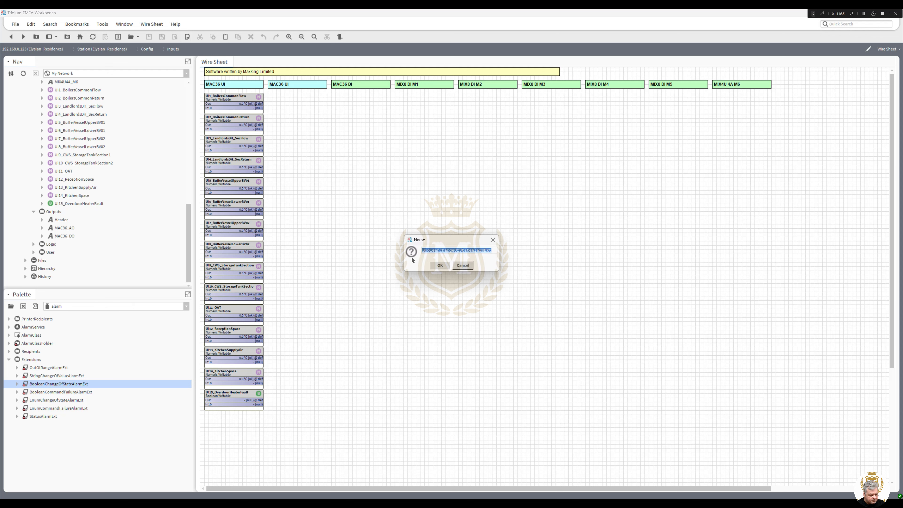
left_click(441, 265)
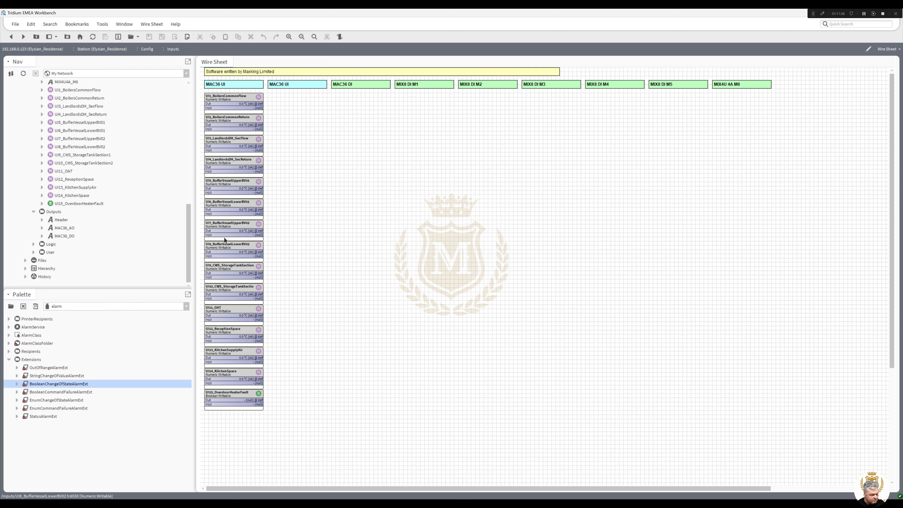
In the BooleanChangeOfStateAlarmExt of UI15_OverdoorHeaterFault, set To Offnormal Text to FAULT! and To Normal Text to Healthy
left_click(42, 204)
double_click(71, 216)
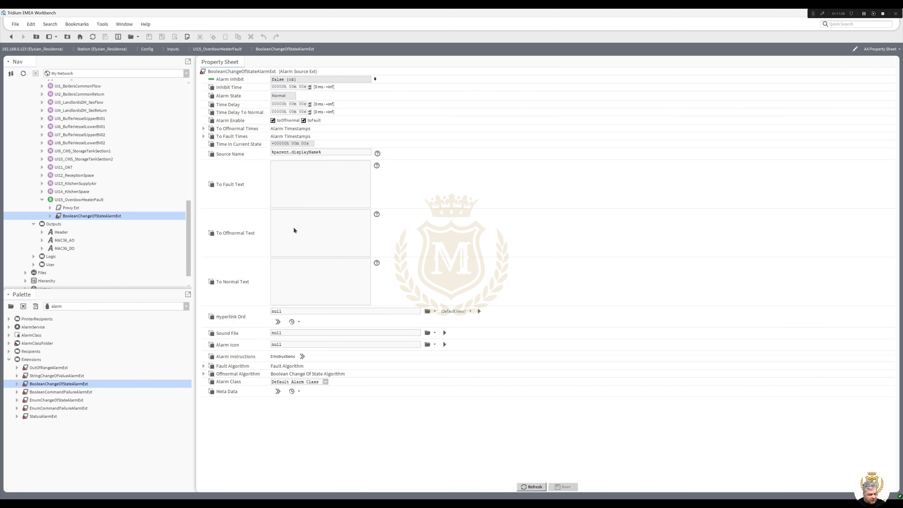
left_click(291, 239)
type("FA")
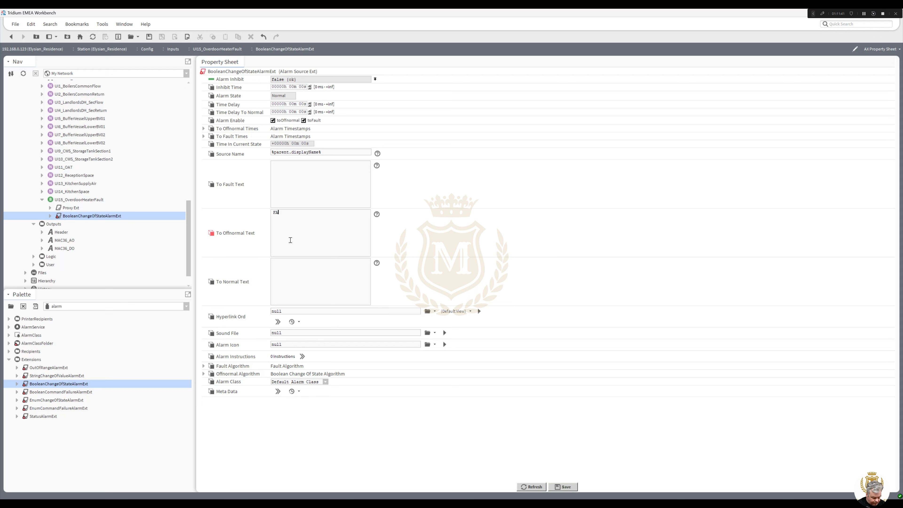
type("ULT!")
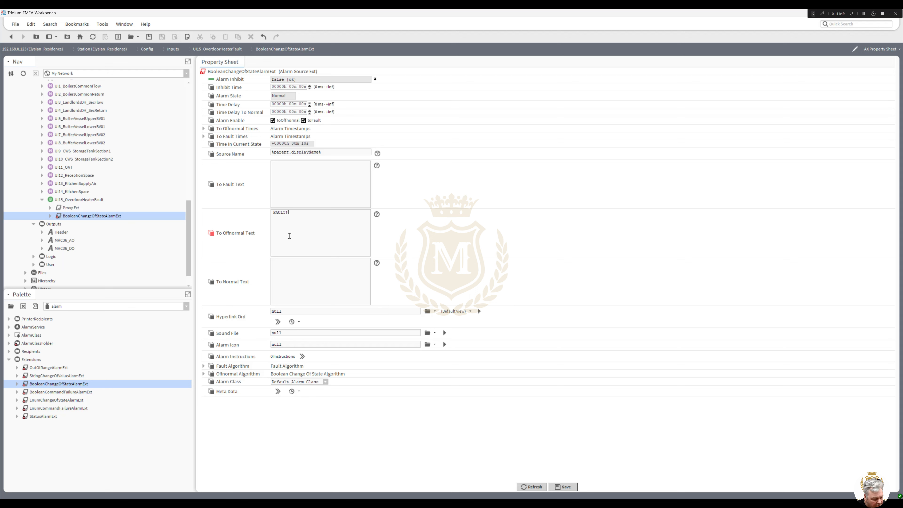
left_click(284, 274)
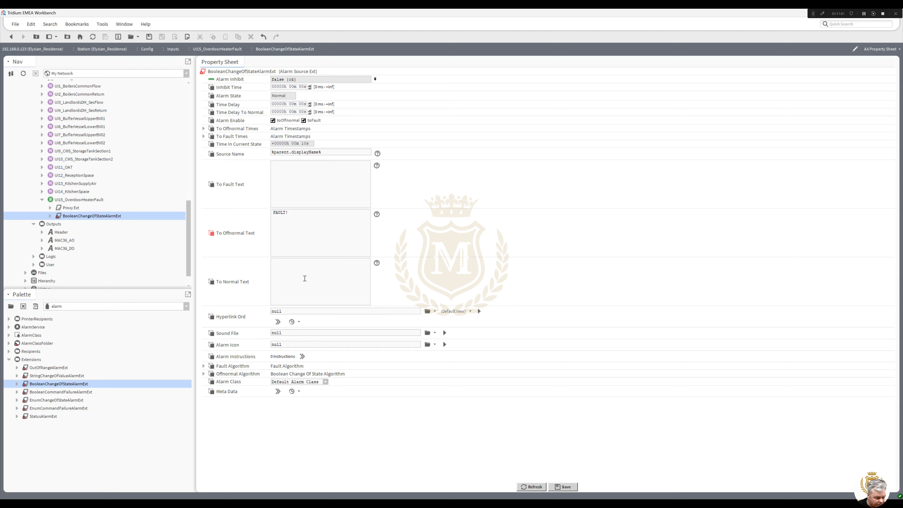
type("Heal")
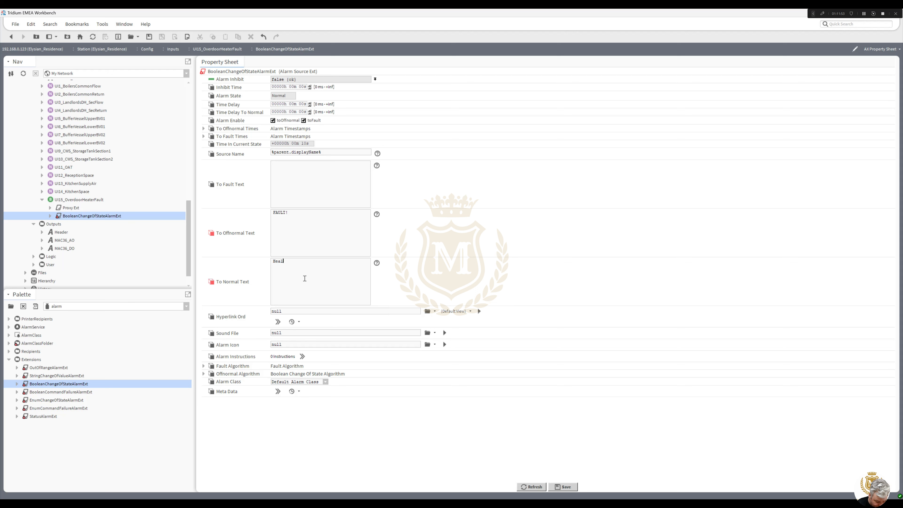
type("thy")
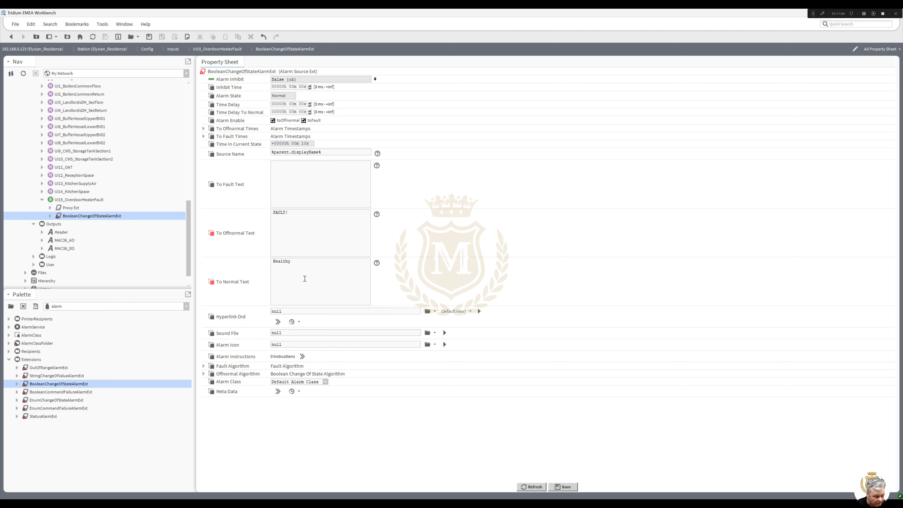
Set the alarm extension's Alarm Class to MaintenaceAlarm, check the Offnormal Algorithm section and save the properties
left_click(326, 381)
left_click(319, 404)
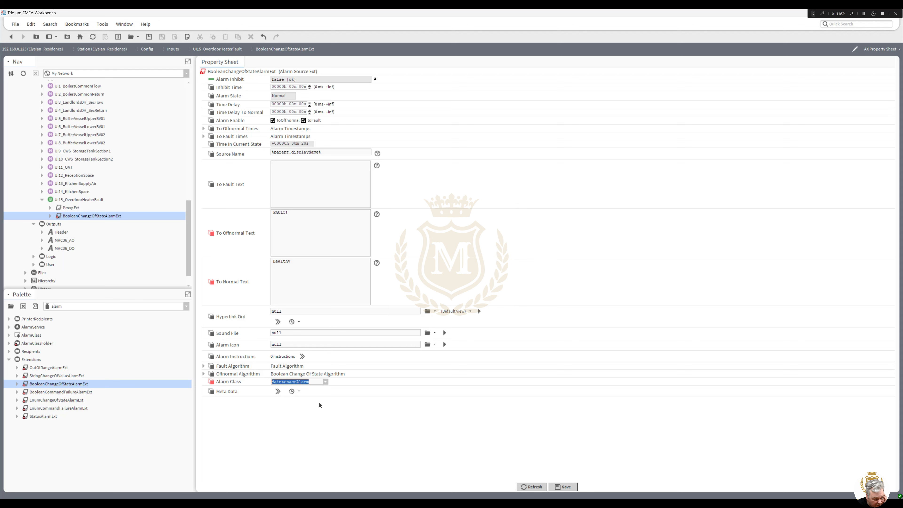
left_click(203, 374)
left_click(204, 374)
left_click(564, 487)
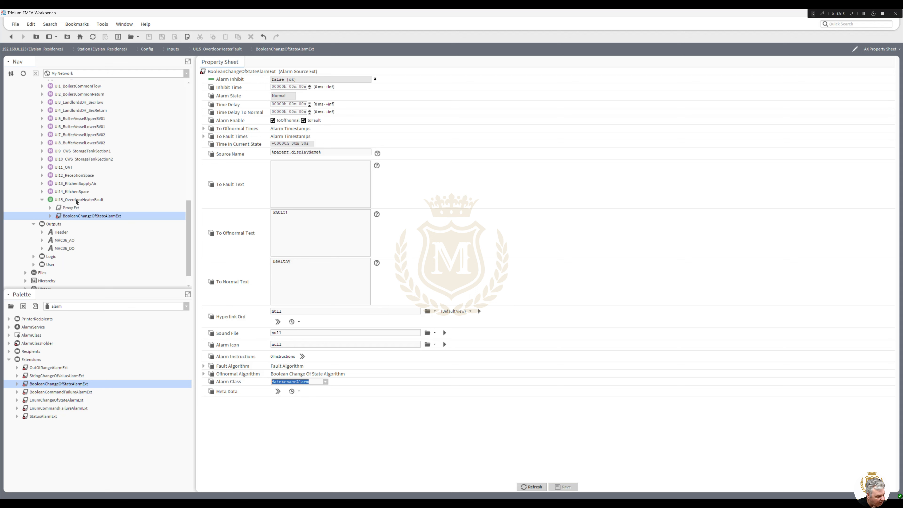
Switch the component palette from the alarm module to the history module
left_click(186, 307)
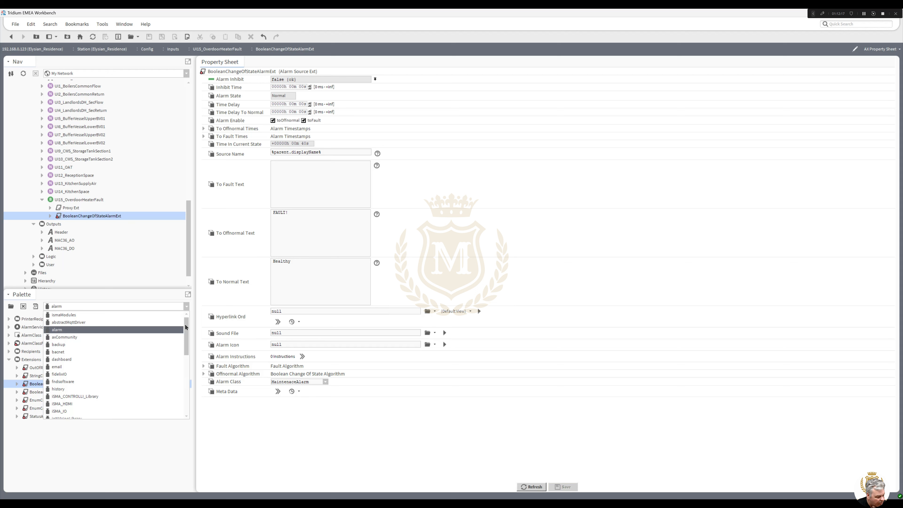
scroll(187, 333, "down", 1)
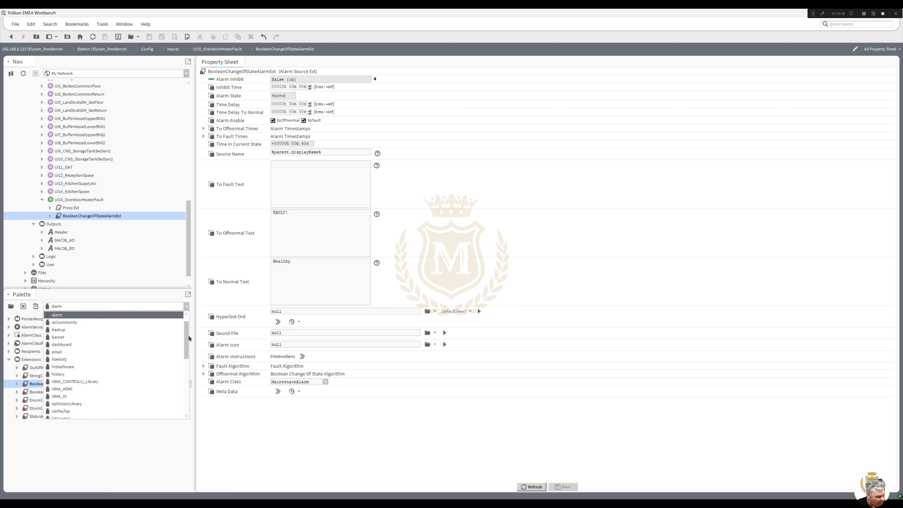
left_click(130, 374)
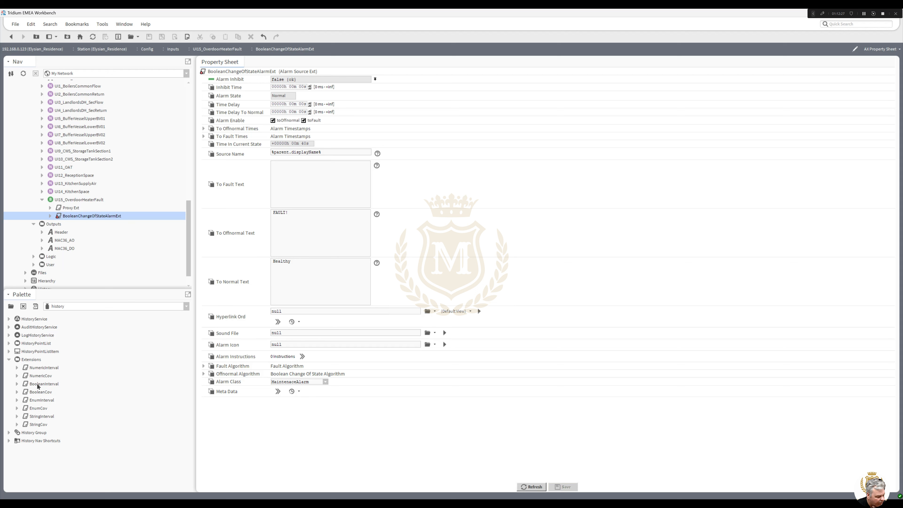
Try to add a NumericCov history extension to UI15_OverdoorHeaterFault
left_click_drag(36, 376, 82, 200)
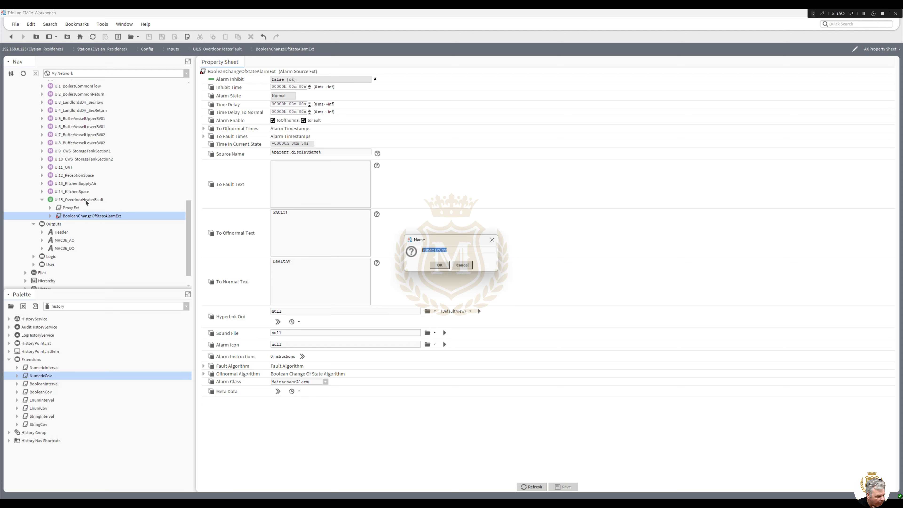
left_click(440, 265)
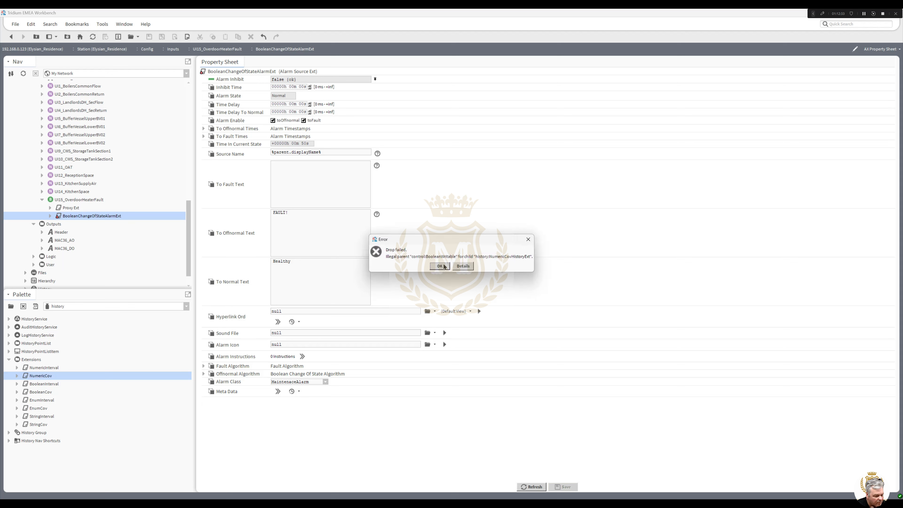
left_click(440, 266)
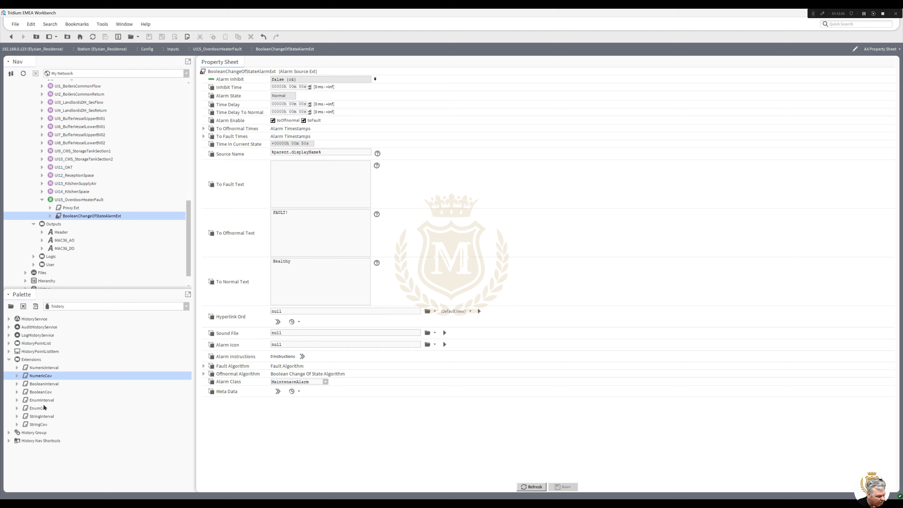
Add a BooleanCov history extension to UI15_OverdoorHeaterFault, keeping the default name
left_click(39, 392)
left_click_drag(39, 392, 76, 202)
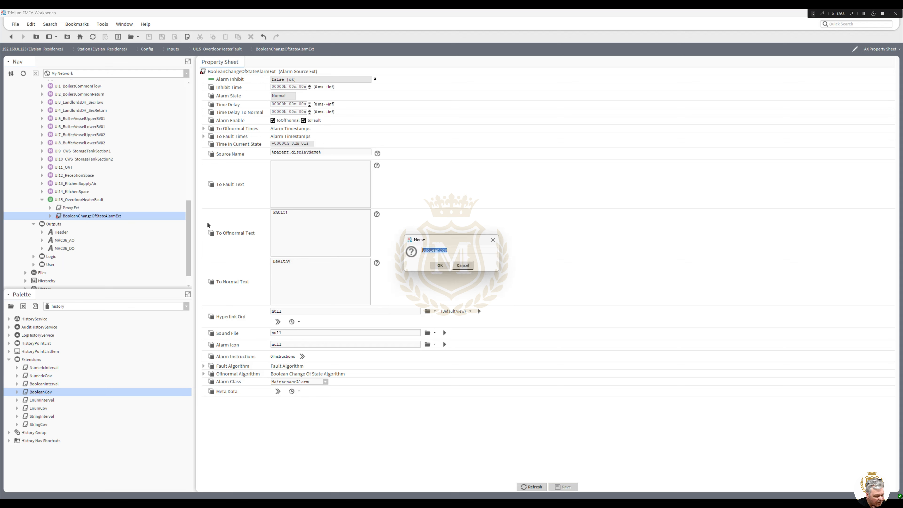
left_click(440, 266)
Examine the BooleanCov extension's properties and History Config settings, then collapse UI15_OverdoorHeaterFault and return to the Inputs wire sheet
double_click(71, 224)
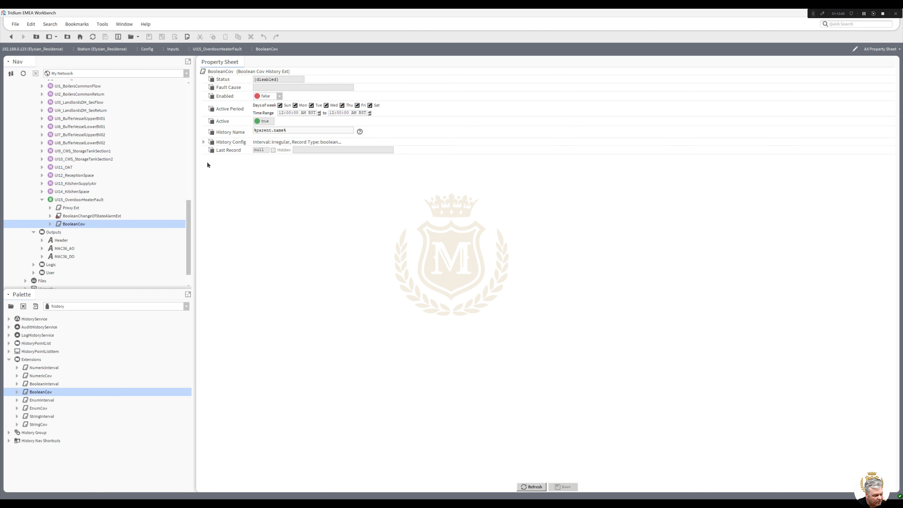
left_click(204, 143)
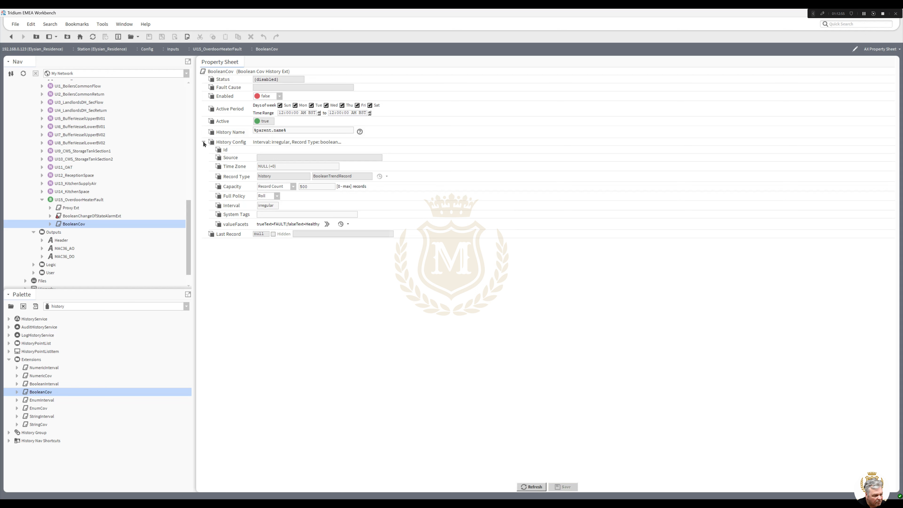
left_click(204, 143)
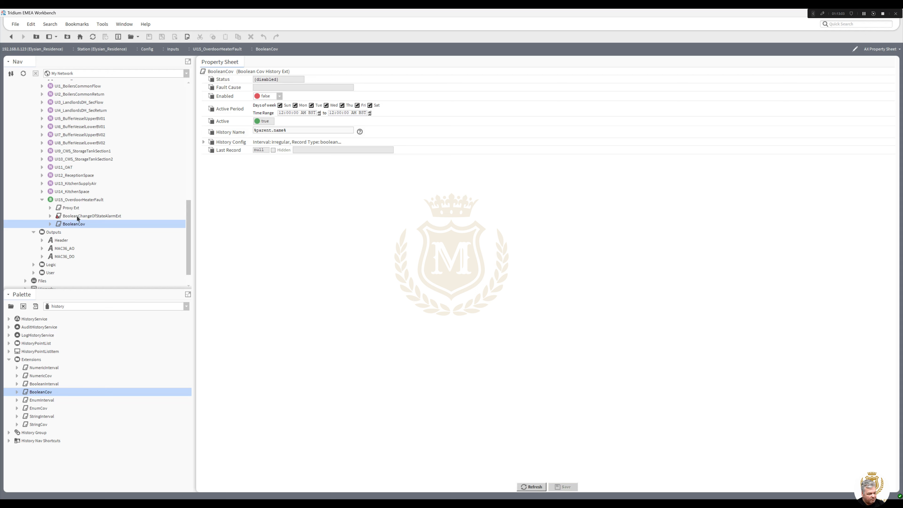
left_click(41, 200)
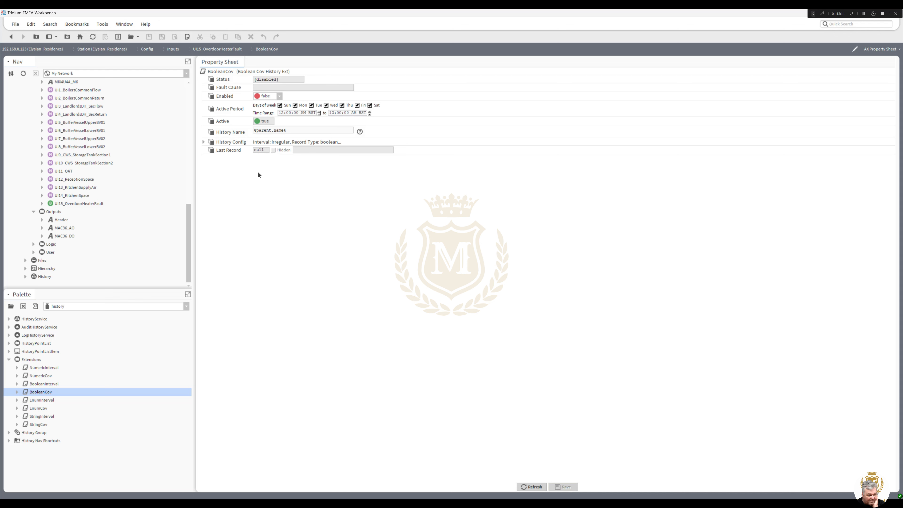
left_click(11, 35)
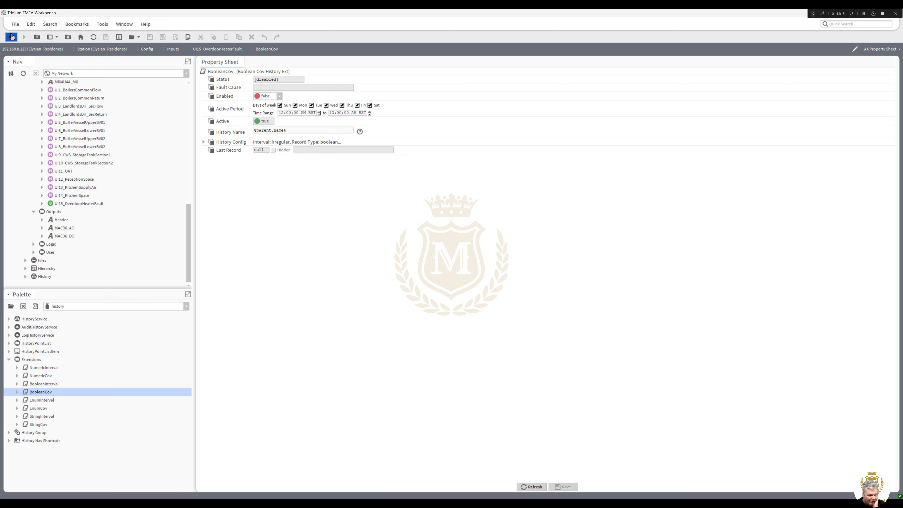
left_click(12, 37)
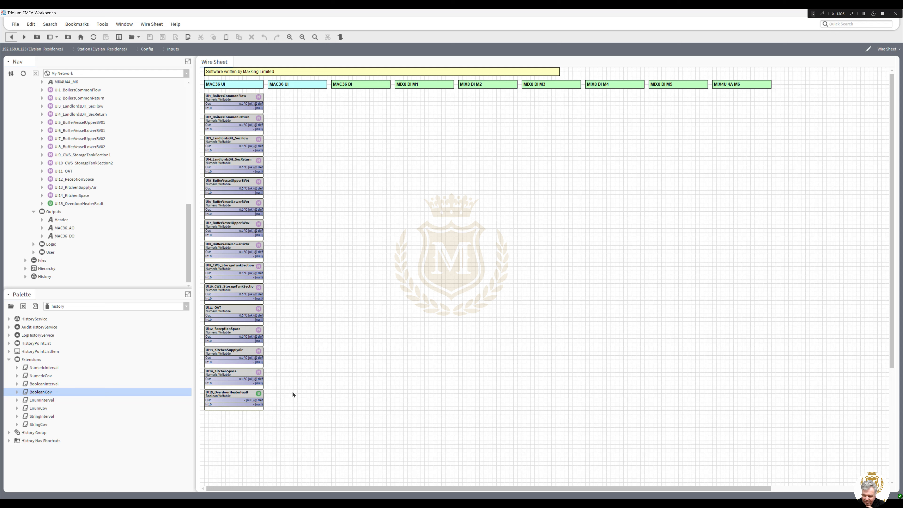
Add a BooleanWritable point named UI16_PulsedGasSupplyGM1 to the Inputs wire sheet
right_click(247, 423)
mouse_move(305, 357)
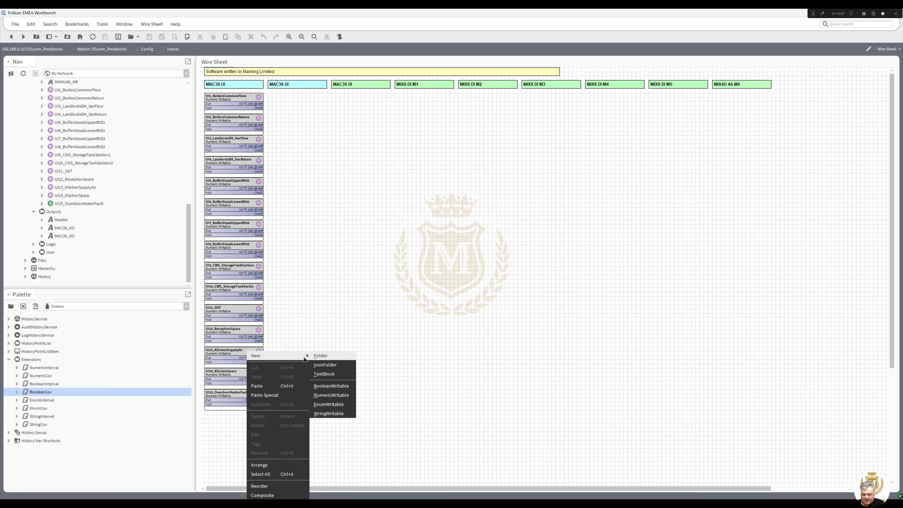
left_click(332, 389)
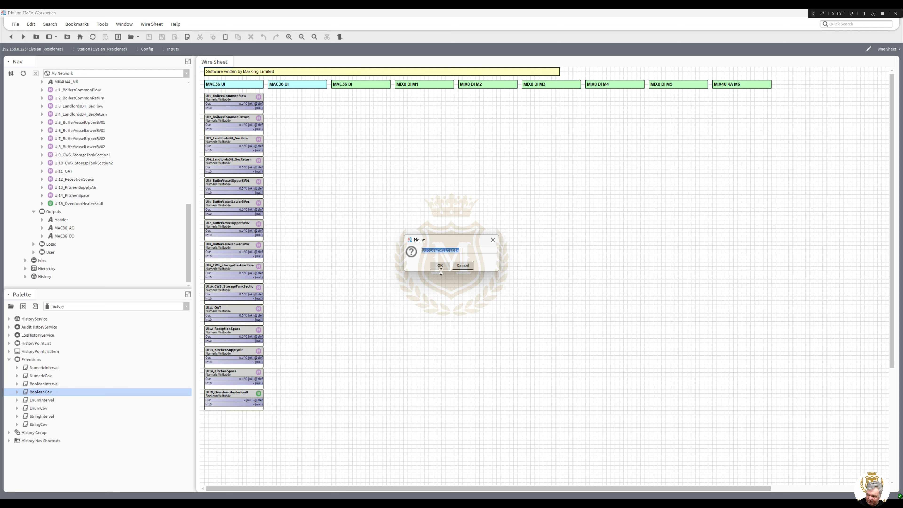
type("UI16_PulsedGasS")
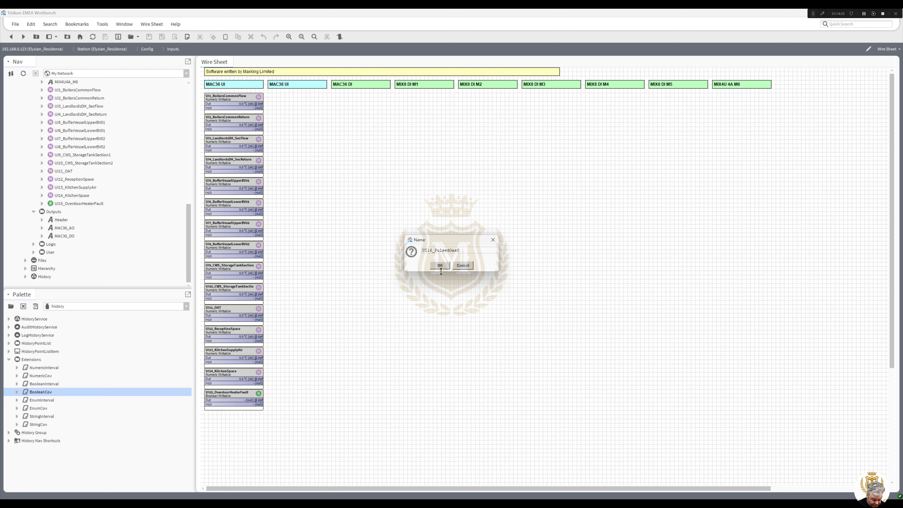
type("pplyGM")
type("1")
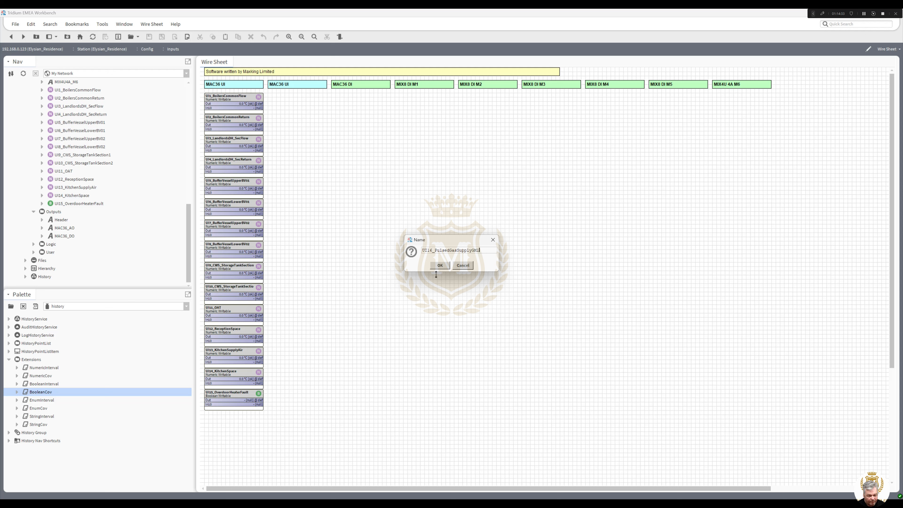
left_click(441, 265)
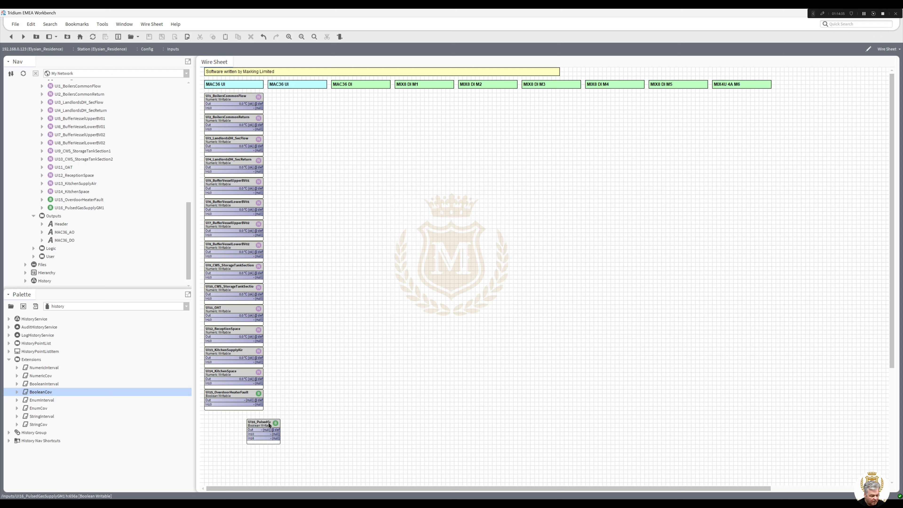
Unpin the In16 slot of UI16_PulsedGasSupplyGM1 and place the block directly below UI15_OverdoorHeaterFault, matching its width
right_click(269, 425)
left_click(299, 495)
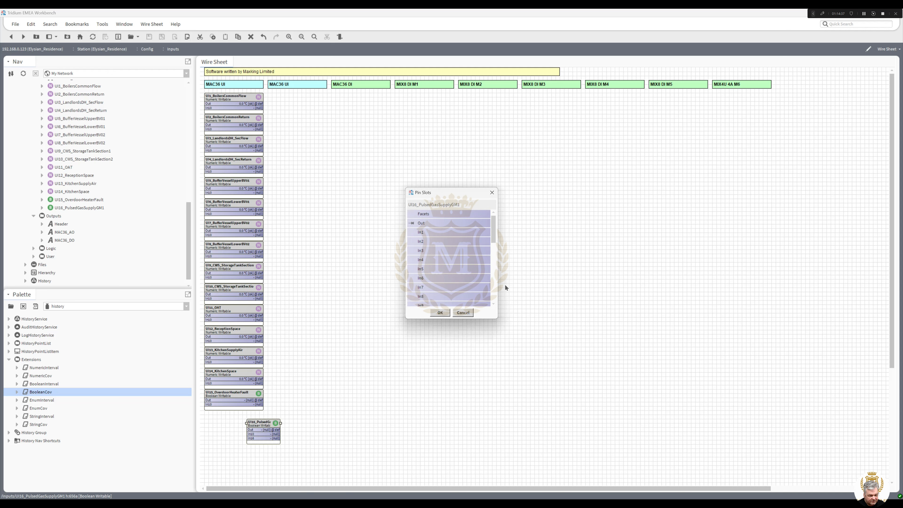
left_click_drag(493, 233, 495, 259)
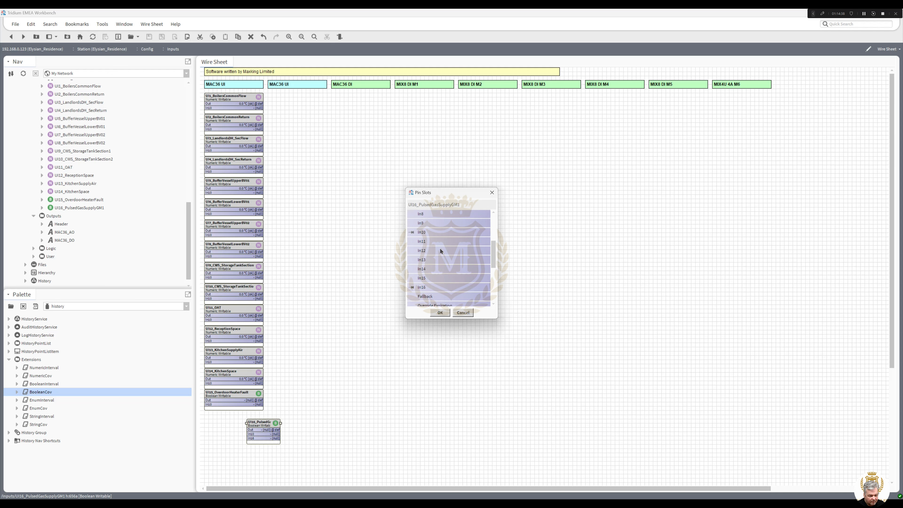
left_click(413, 287)
left_click(440, 312)
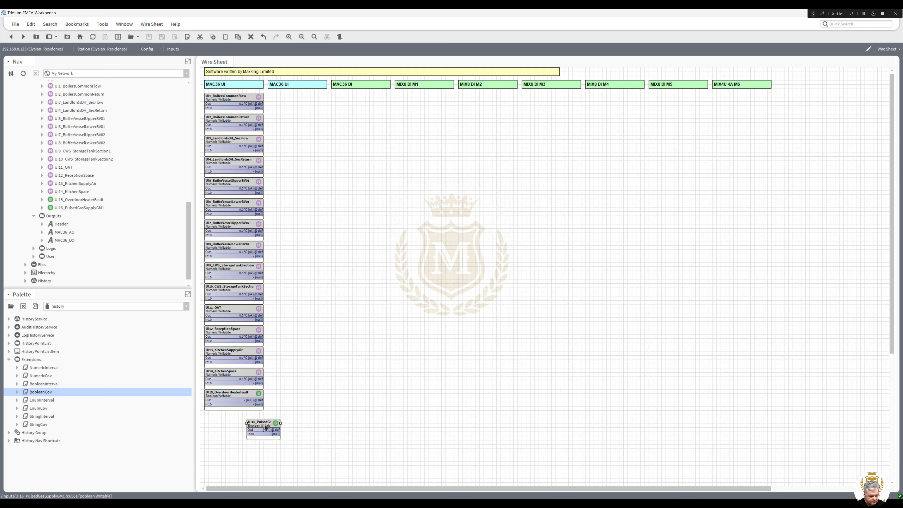
mouse_move(265, 426)
left_mouse_down()
mouse_move(236, 421)
mouse_move(264, 415)
left_mouse_up()
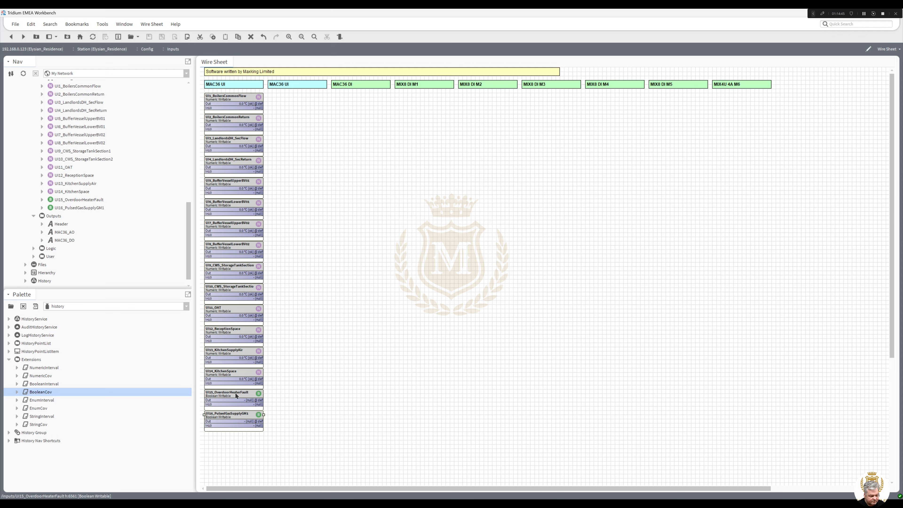
Set the UI15_OverdoorHeaterFault point to Healthy and the UI16_PulsedGasSupplyGM1 point to false
right_click(236, 395)
mouse_move(304, 278)
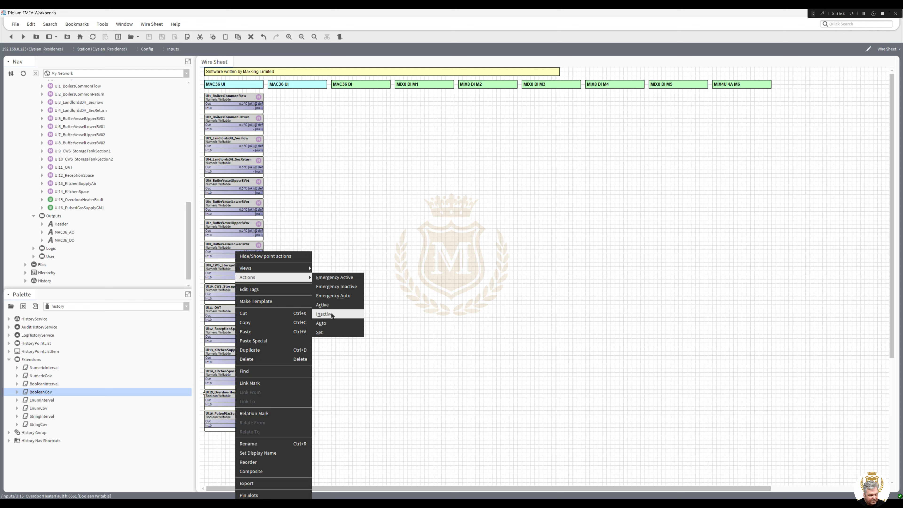
left_click(330, 331)
left_click(440, 265)
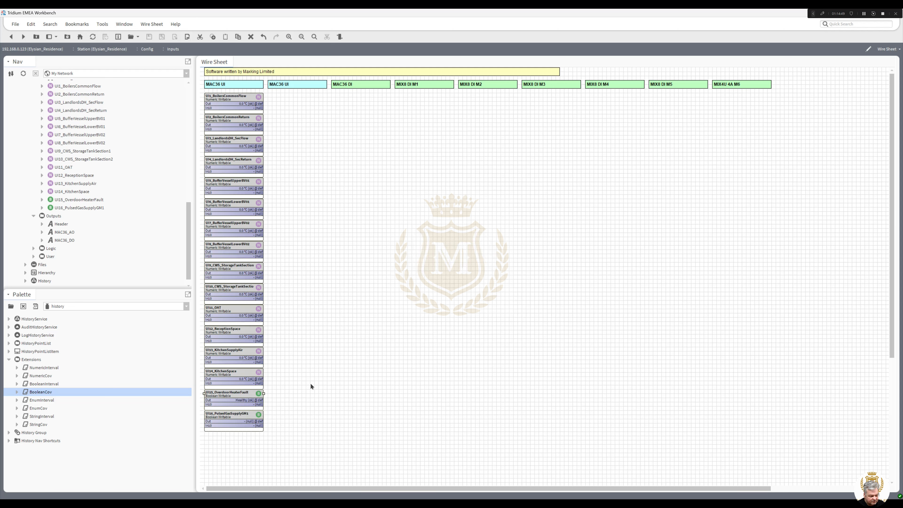
right_click(236, 418)
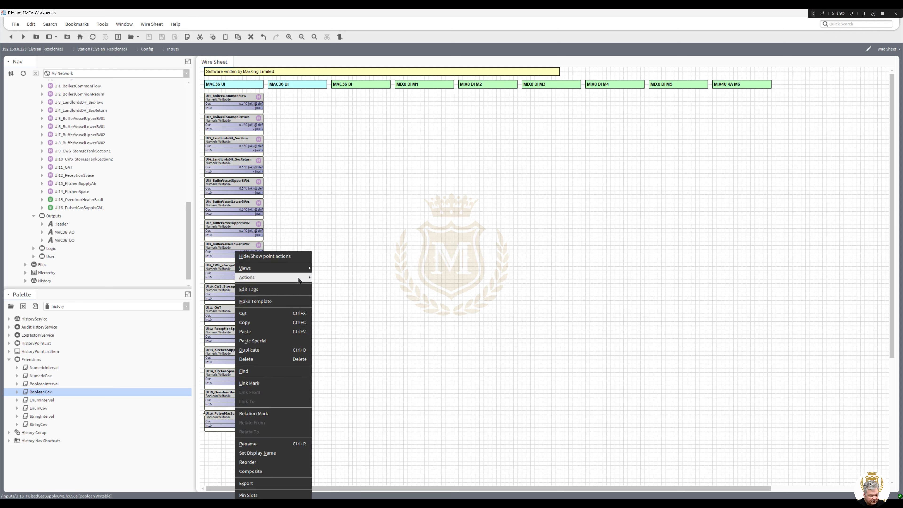
mouse_move(305, 277)
left_click(324, 333)
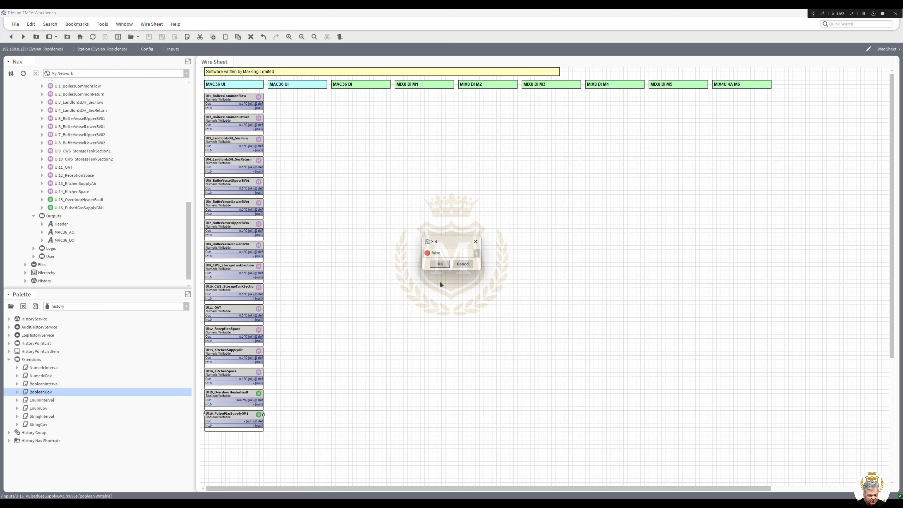
left_click(440, 265)
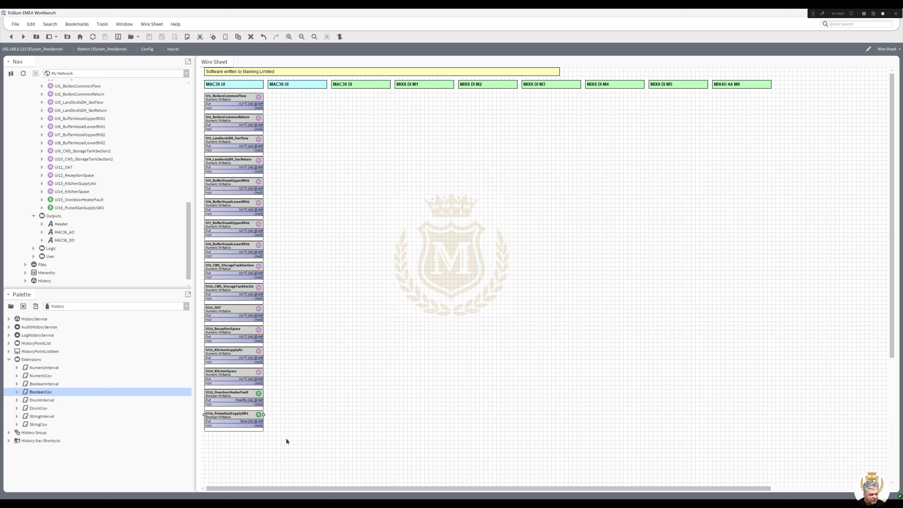
Move the UI9 to UI16 point blocks into a column under the second MAC36 UI header
left_click_drag(286, 441, 286, 100)
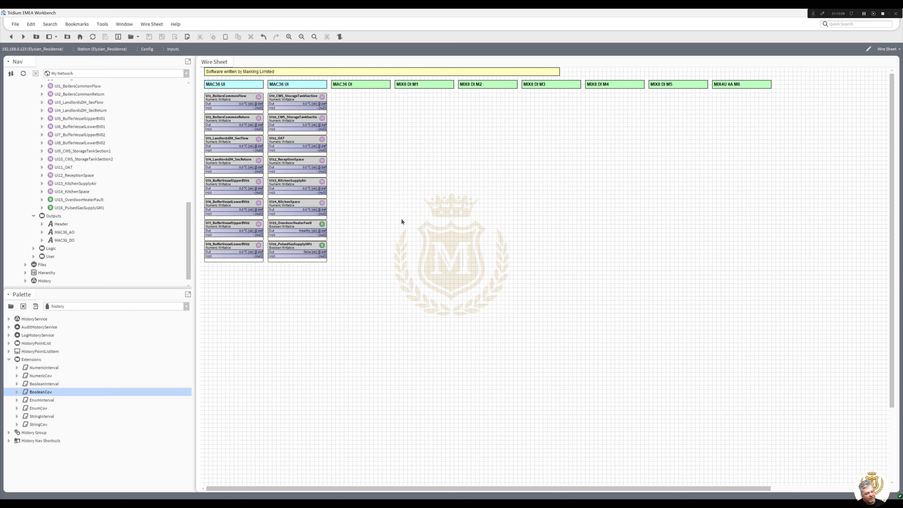
Add a NumericWritable point named DI1_Pulsed_Blk_A_B_MCWS to the Inputs wire sheet
right_click(354, 105)
mouse_move(377, 108)
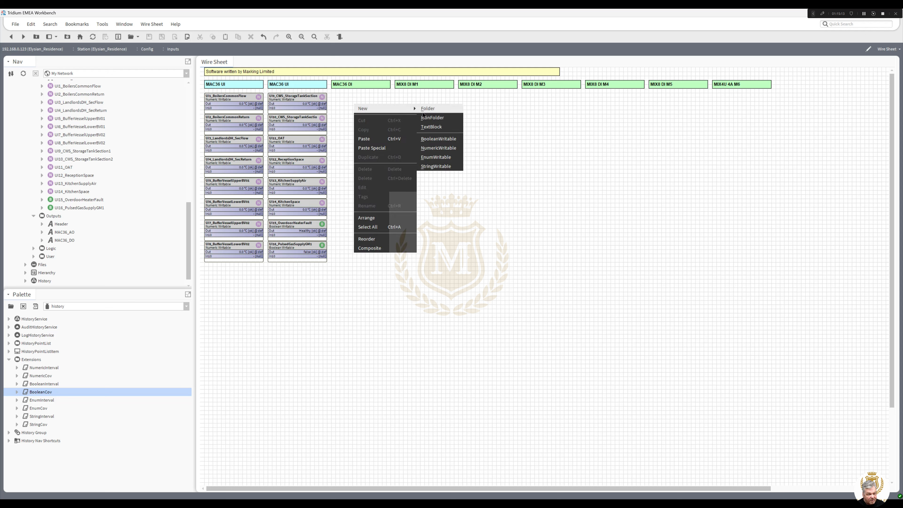
left_click(441, 148)
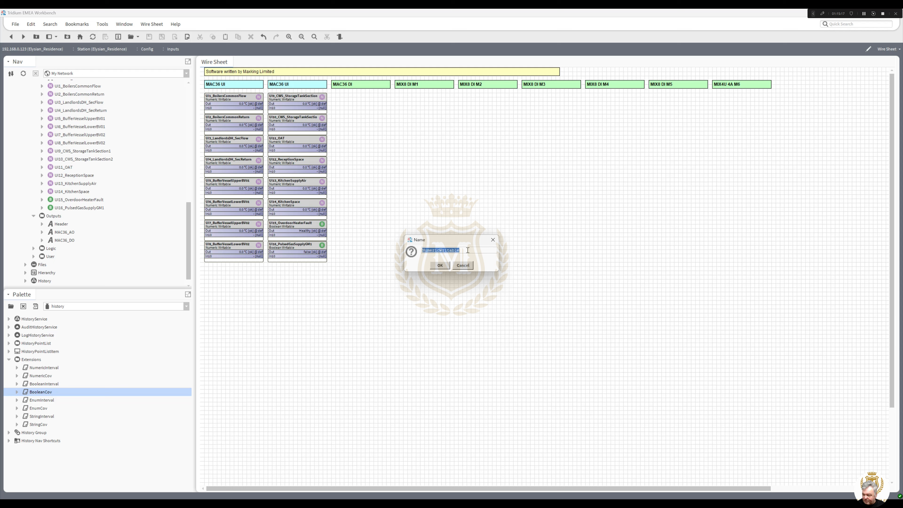
type("DI1_")
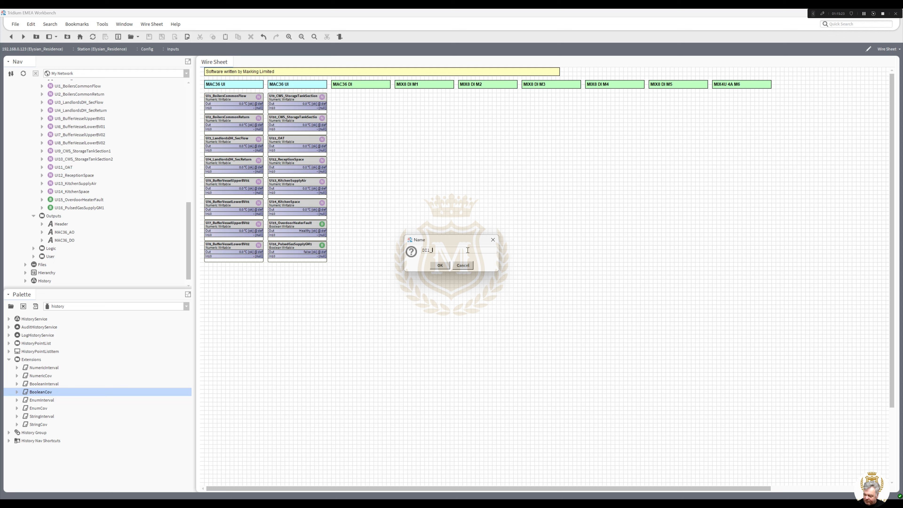
type("Pulsed")
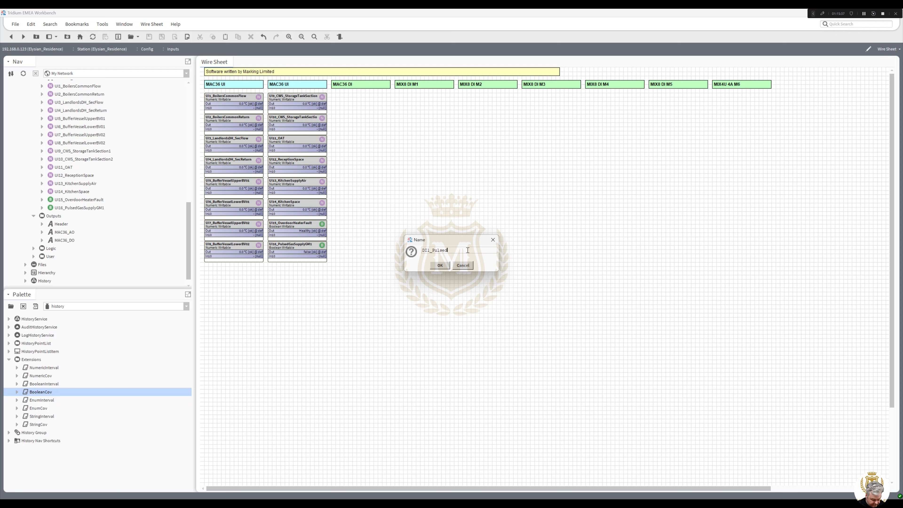
type("lk_")
type("A_B")
left_click(456, 250)
type("_")
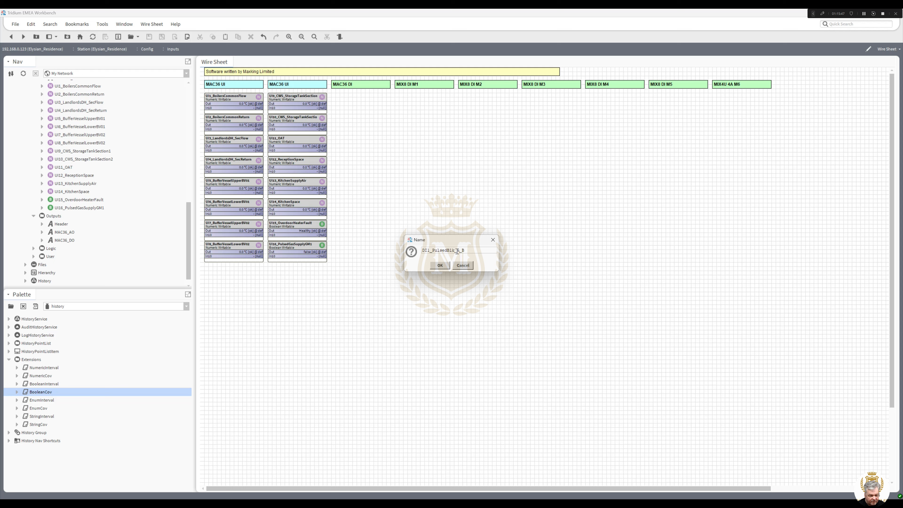
left_click(450, 250)
type("_")
left_click(474, 250)
type("_M")
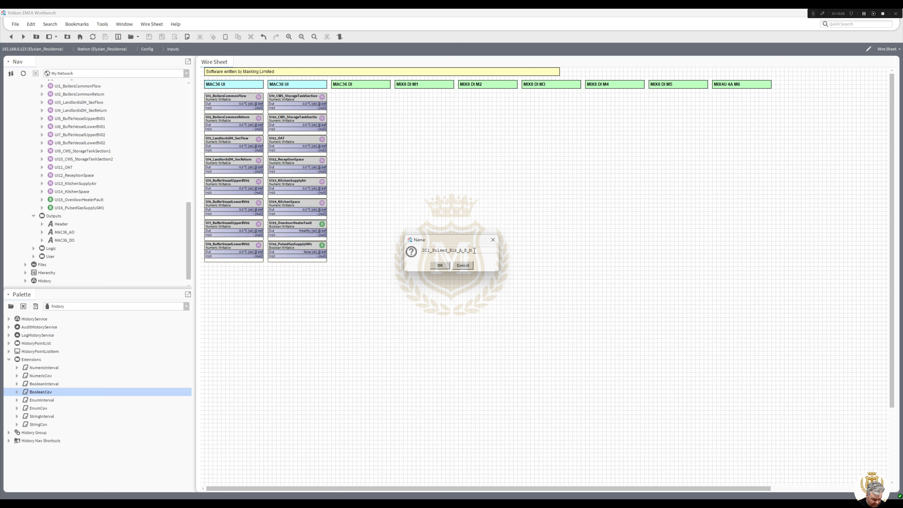
type("CWS")
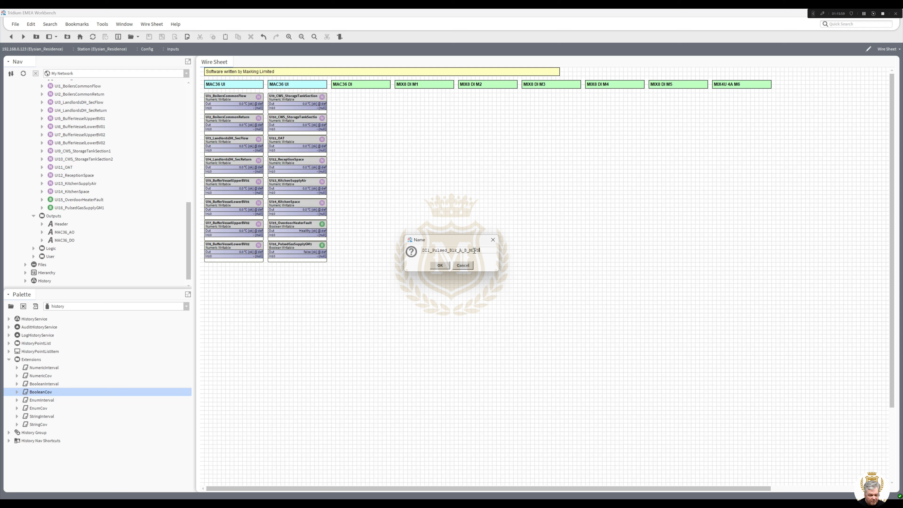
left_click(441, 265)
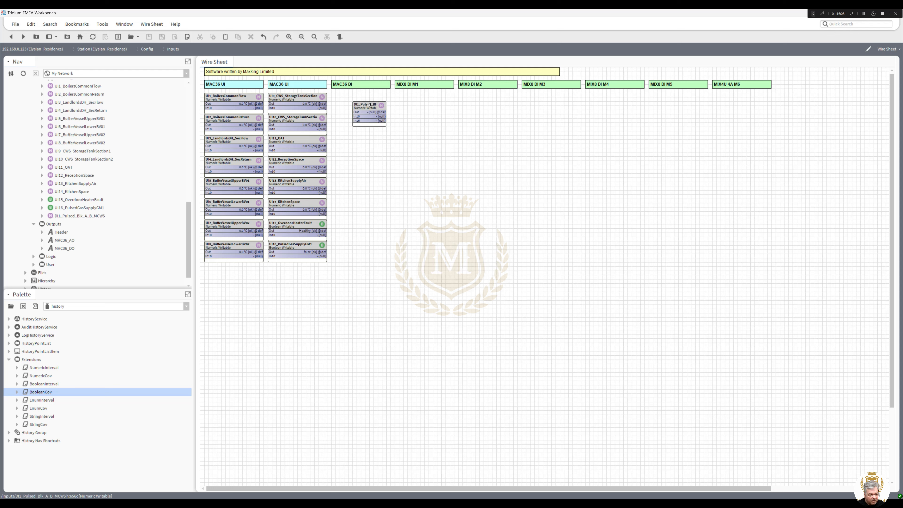
Fit the DI1_Pulsed_Blk_A_B_MCWS block under the MAC36 DI header at the header's width and unpin its In16 slot
left_click_drag(353, 99, 395, 97)
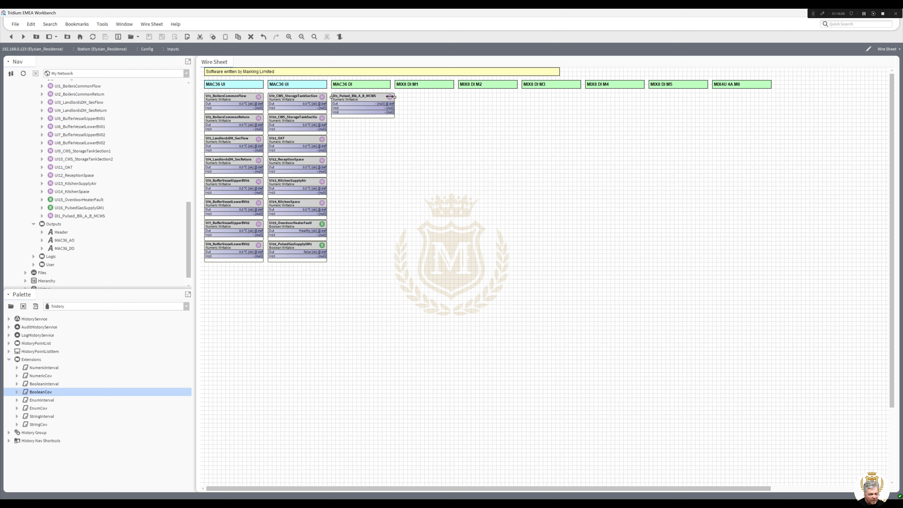
right_click(366, 98)
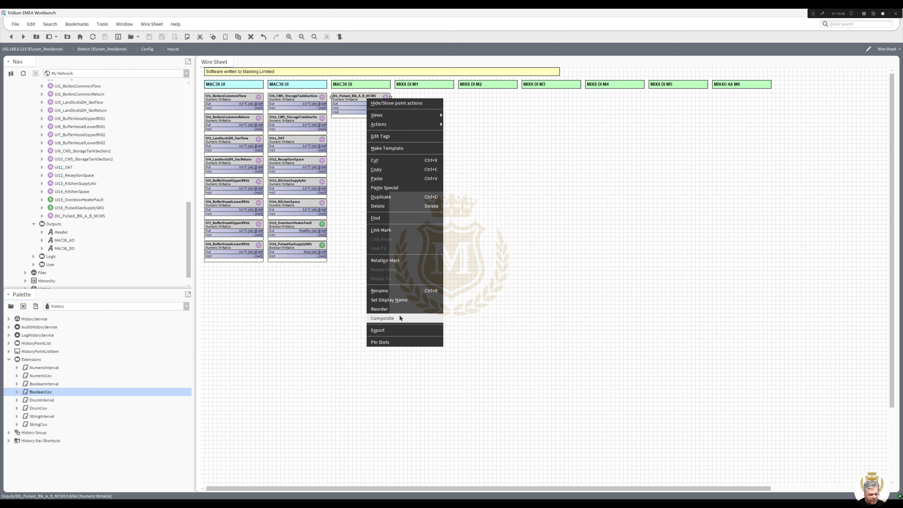
left_click(395, 339)
left_click_drag(494, 236, 494, 280)
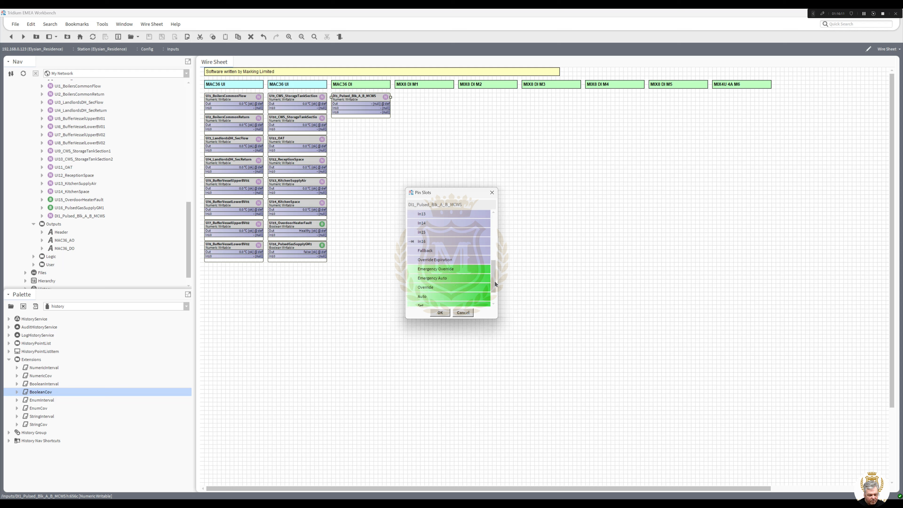
left_click(440, 314)
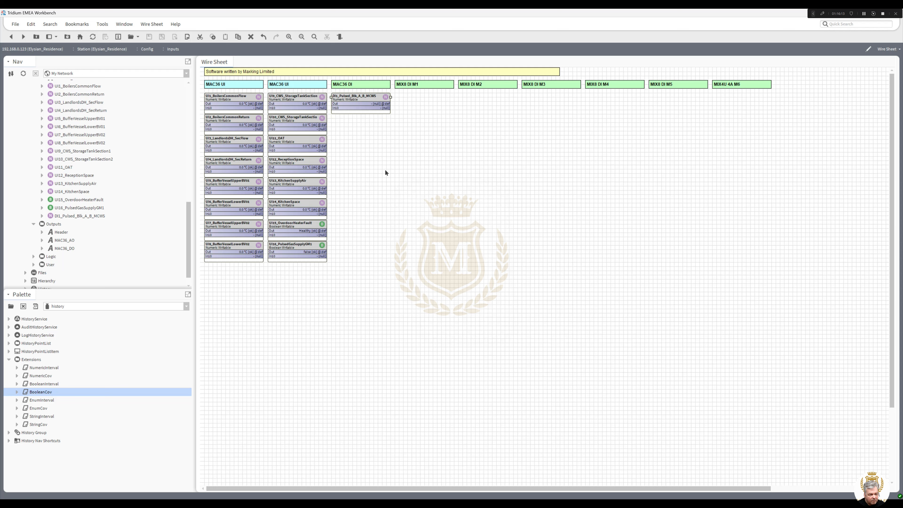
Set the DI1_Pulsed_Blk_A_B_MCWS point's value to 0.0
right_click(366, 102)
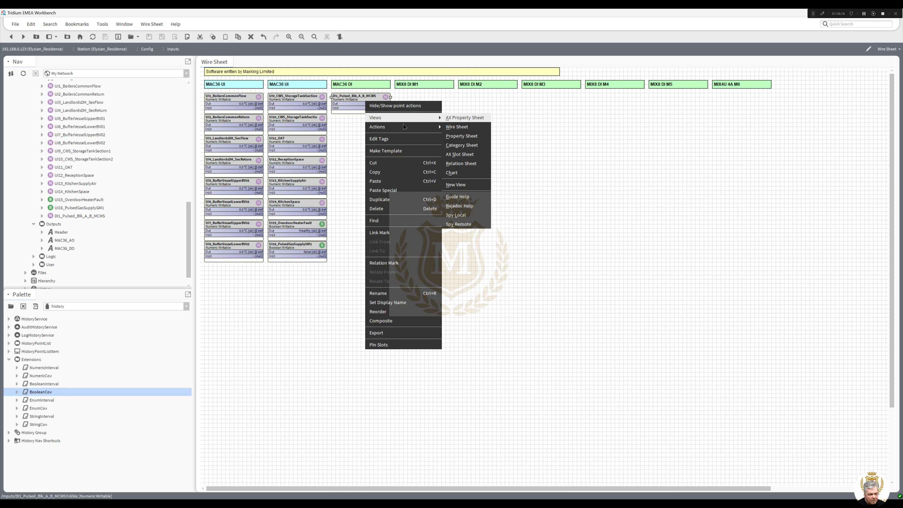
mouse_move(398, 127)
left_click(458, 157)
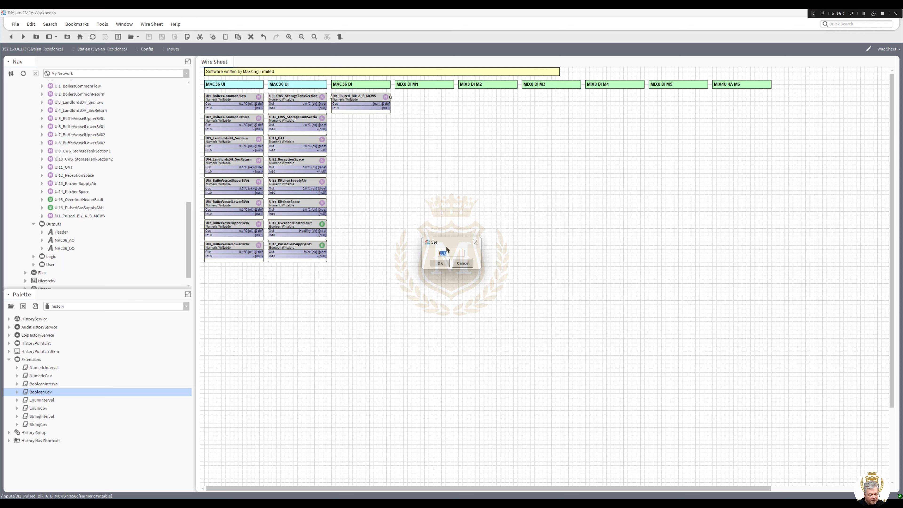
left_click(446, 266)
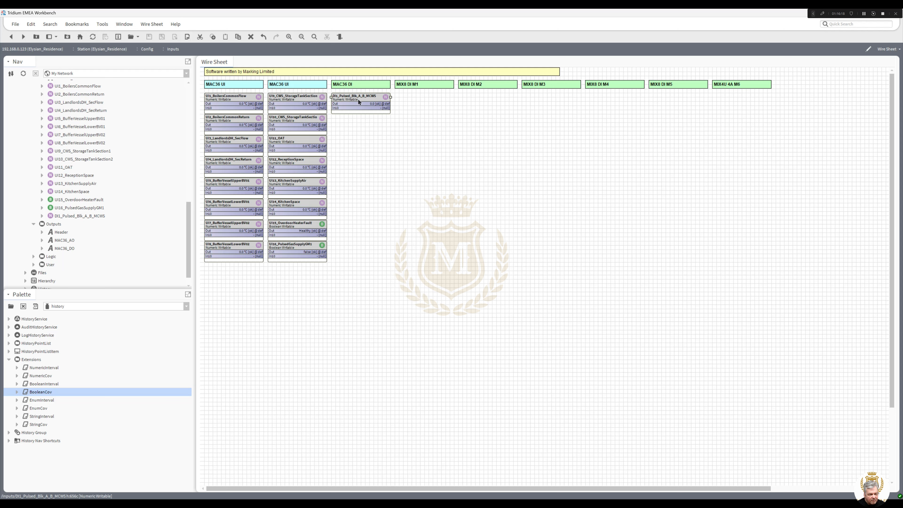
Set the DI1_Pulsed_Blk_A_B_MCWS point's units facet to volume in m³ and save the change
double_click(359, 102)
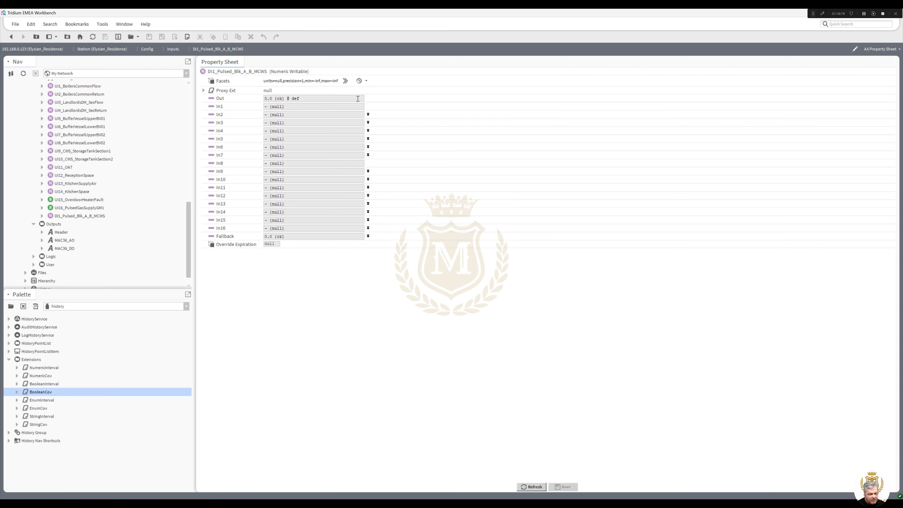
left_click(345, 81)
left_click(500, 234)
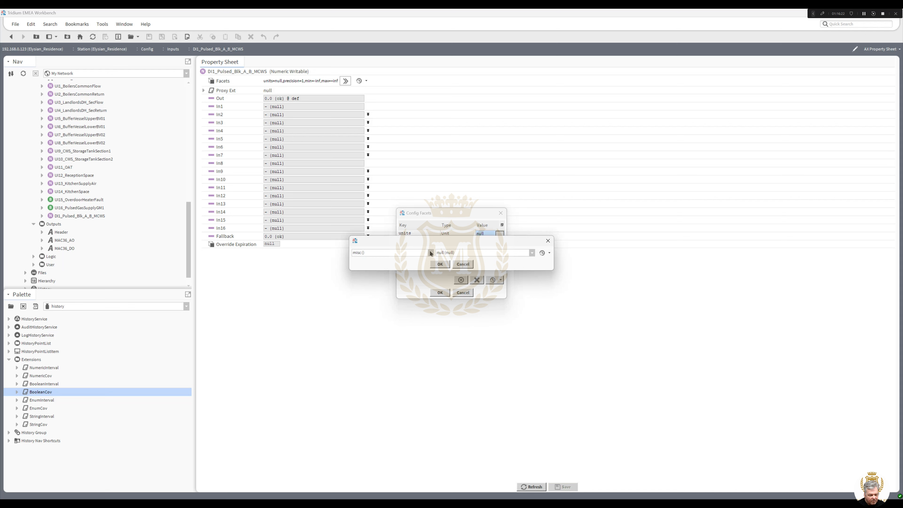
left_click(430, 253)
left_click_drag(433, 277, 432, 363)
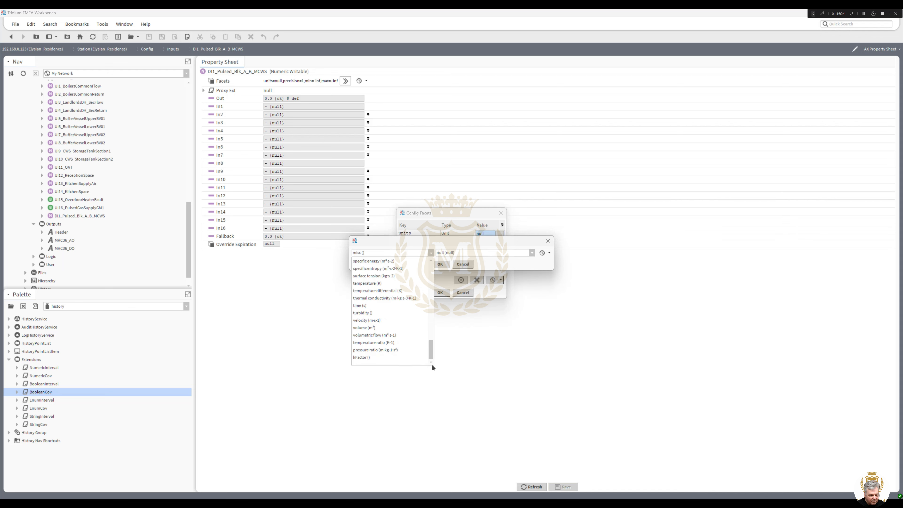
left_click(374, 328)
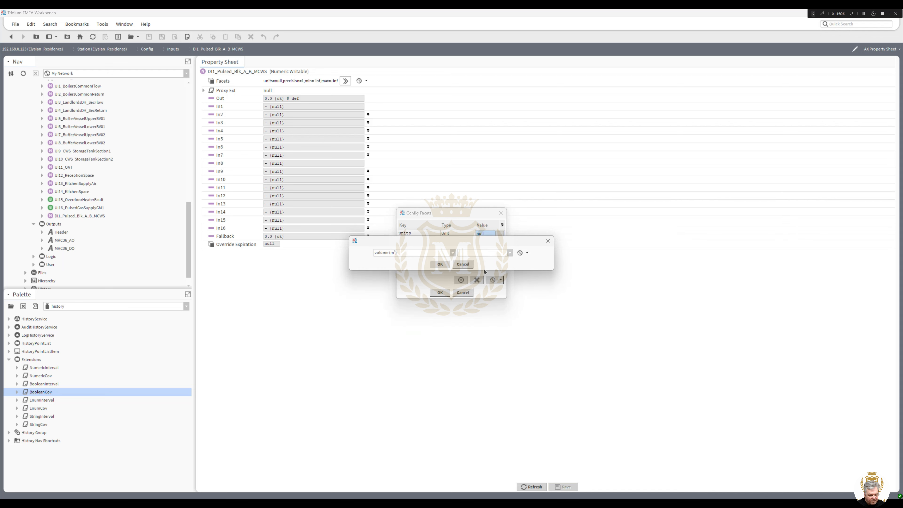
left_click(509, 252)
left_click(507, 252)
left_click(440, 264)
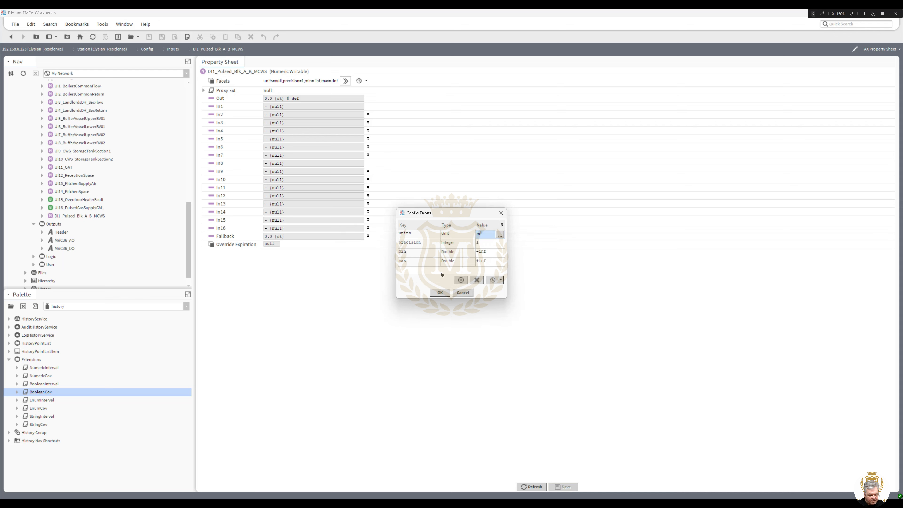
left_click(440, 292)
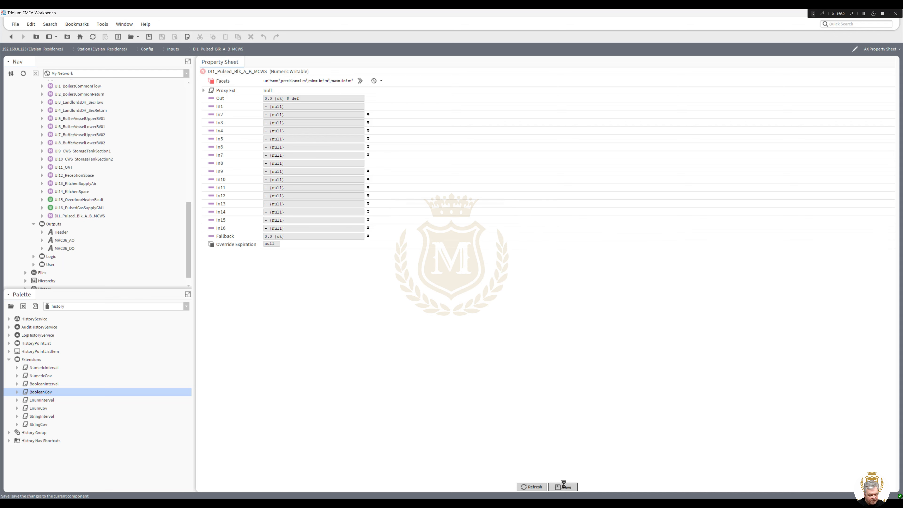
left_click(11, 37)
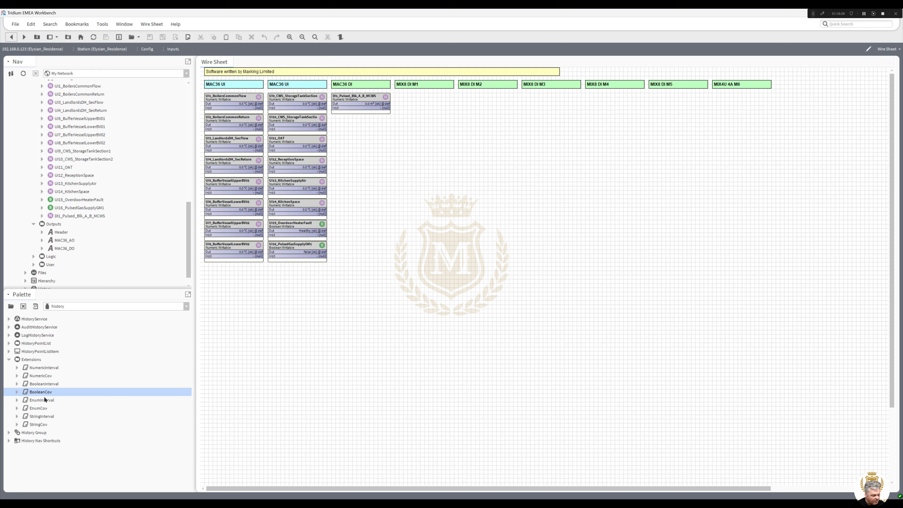
Add a NumericCov history extension to the DI1_Pulsed_Blk_A_B_MCWS point, keeping the default name
left_click(41, 376)
left_click_drag(41, 376, 82, 216)
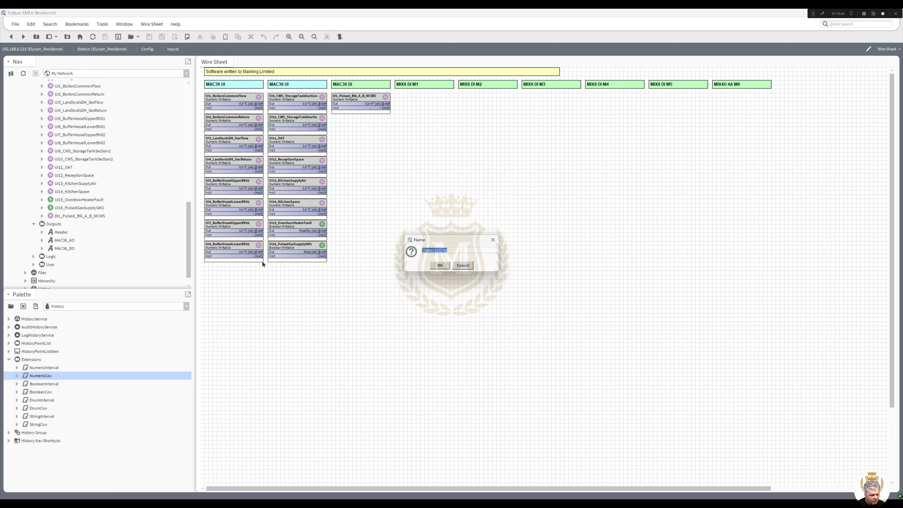
left_click(441, 265)
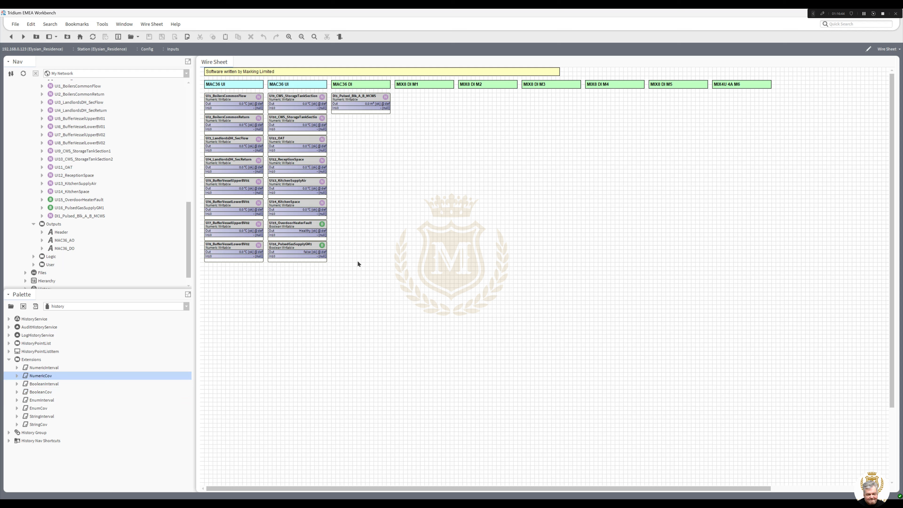
Set the change tolerance of the DI1_Pulsed_Blk_A_B_MCWS point's NumericCov extension to 1 and save it
left_click(42, 216)
double_click(67, 233)
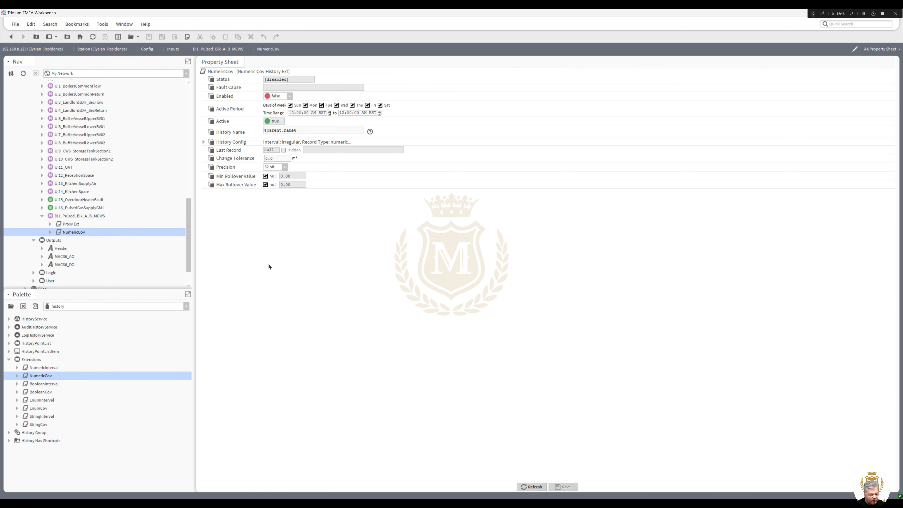
left_click(278, 158)
type("1")
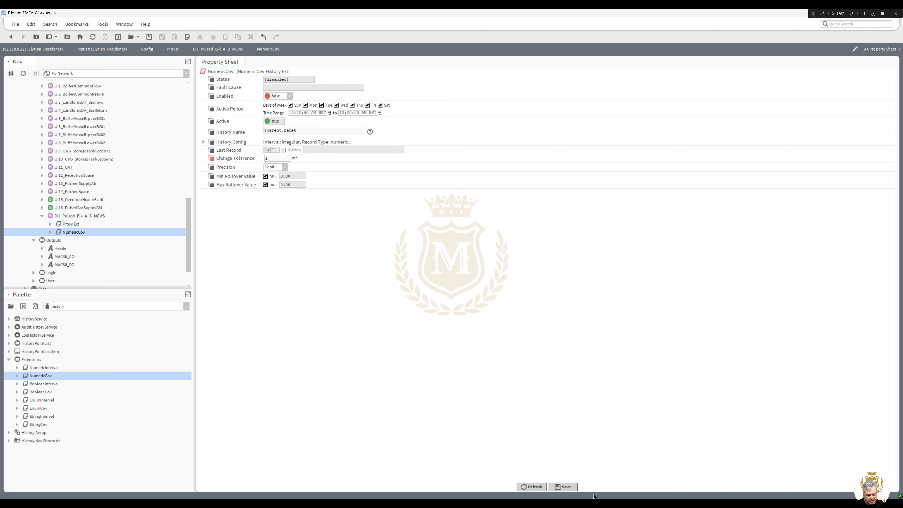
left_click(565, 487)
left_click(11, 36)
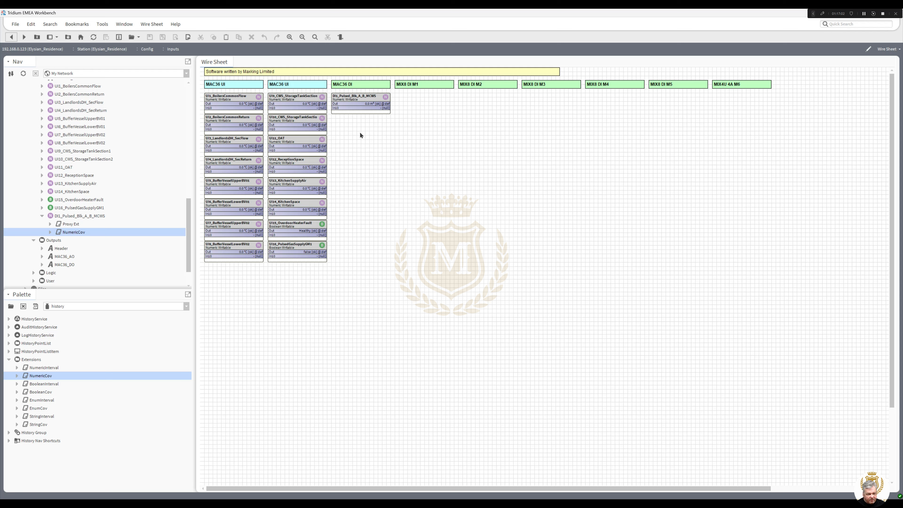
Duplicate the DI1_Pulsed_Blk_A_B_MCWS point as DI2_Pulsed_Blk_A_B_BCWS and place the copy directly beneath it in the MAC36 DI column
right_click(365, 100)
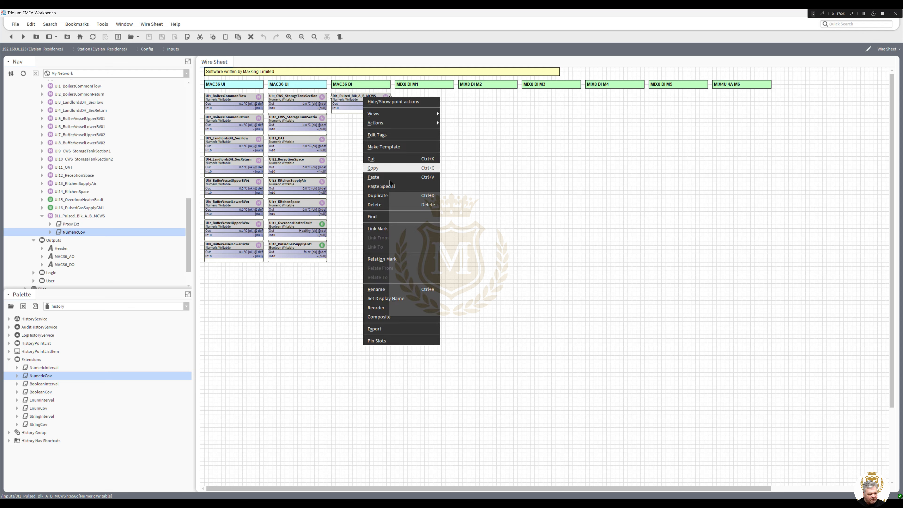
left_click(390, 195)
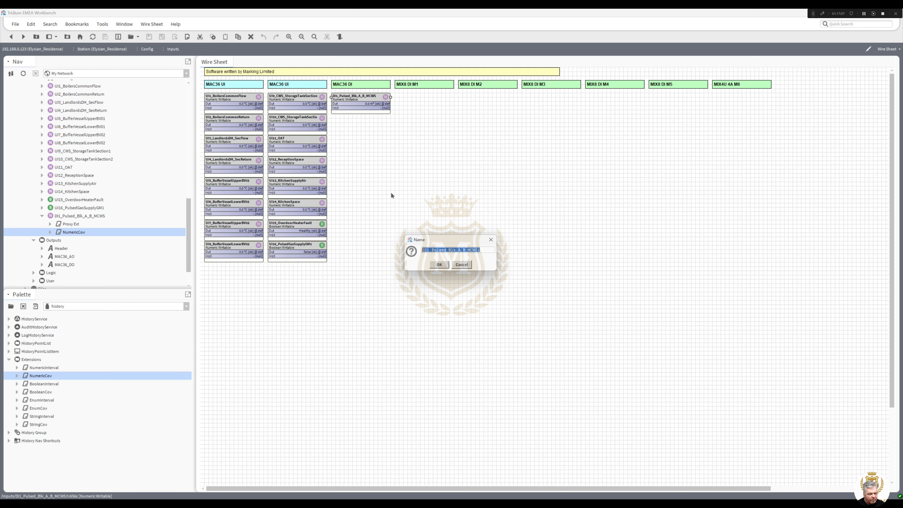
left_click(429, 250)
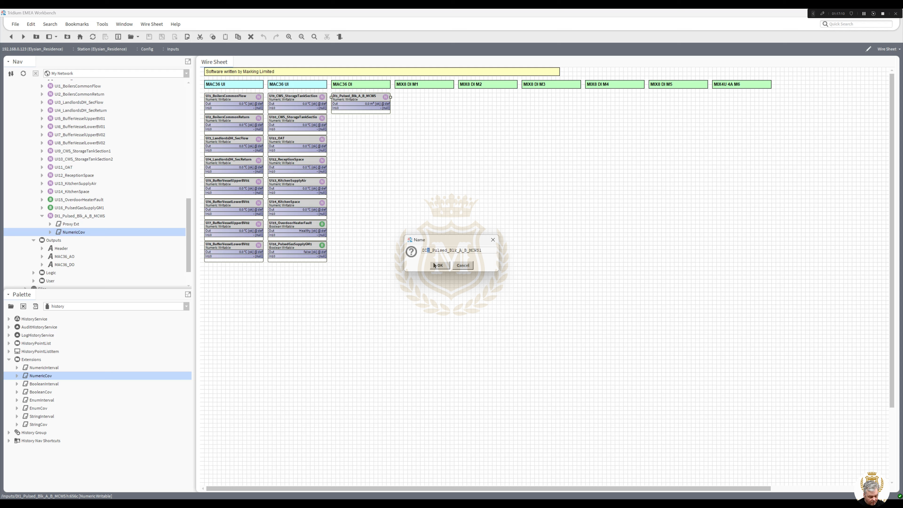
left_click_drag(469, 250, 508, 249)
type("BCWS")
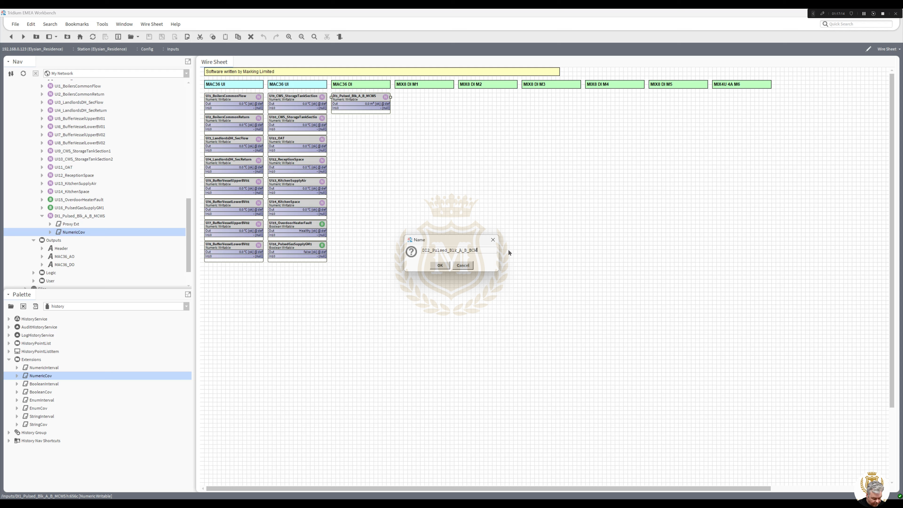
left_click(440, 265)
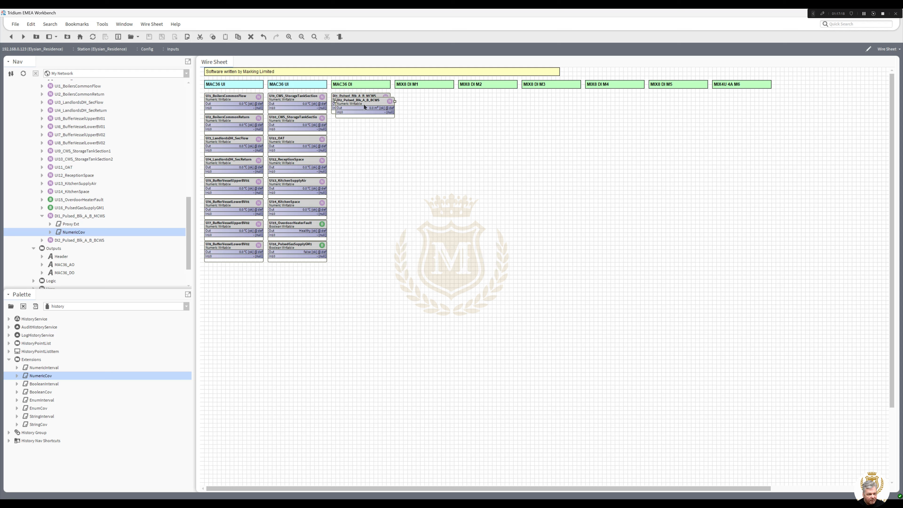
left_click_drag(364, 104, 360, 120)
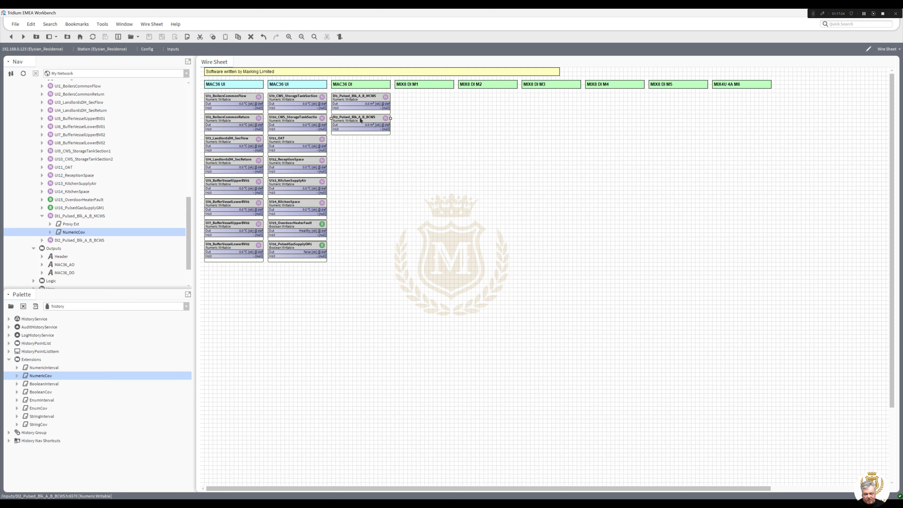
right_click(360, 146)
mouse_move(409, 151)
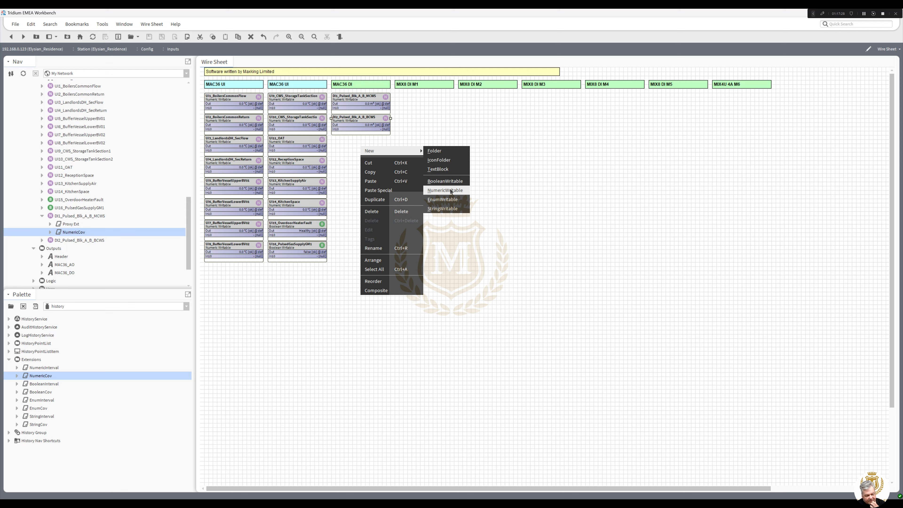
left_click(449, 182)
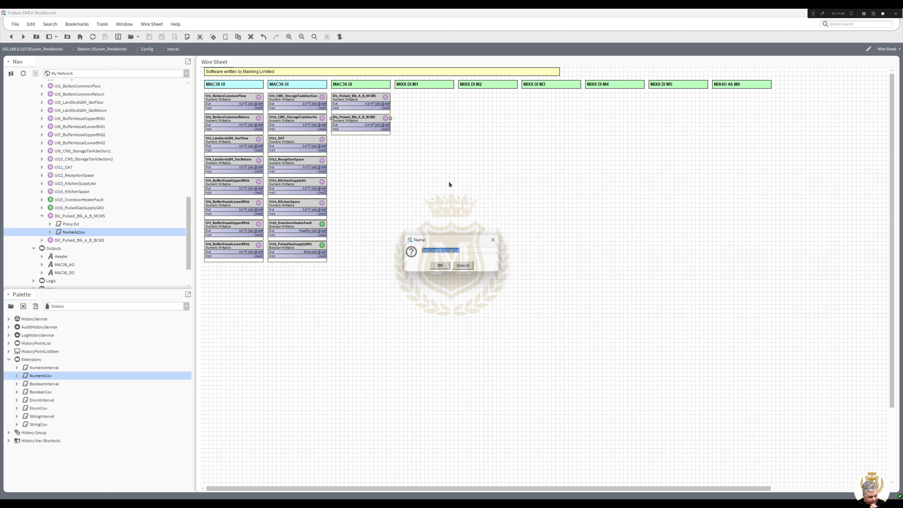
left_click(465, 265)
Duplicate the UI15_OverdoorHeaterFault point as DI3_UPS_Blk_A_CommonAlarm and place the copy beneath DI2_Pulsed_Blk_A_B_BCWS in the MAC36 DI column
left_click(301, 227)
right_click(300, 227)
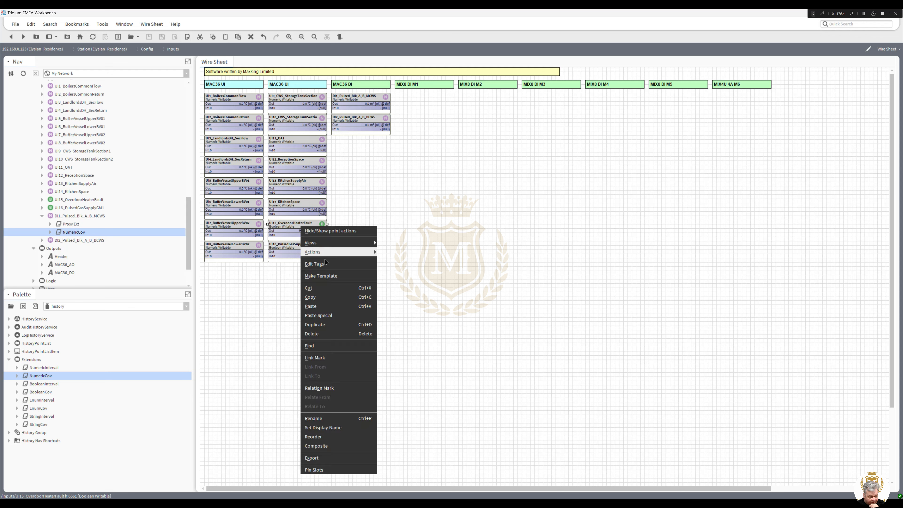
left_click(329, 324)
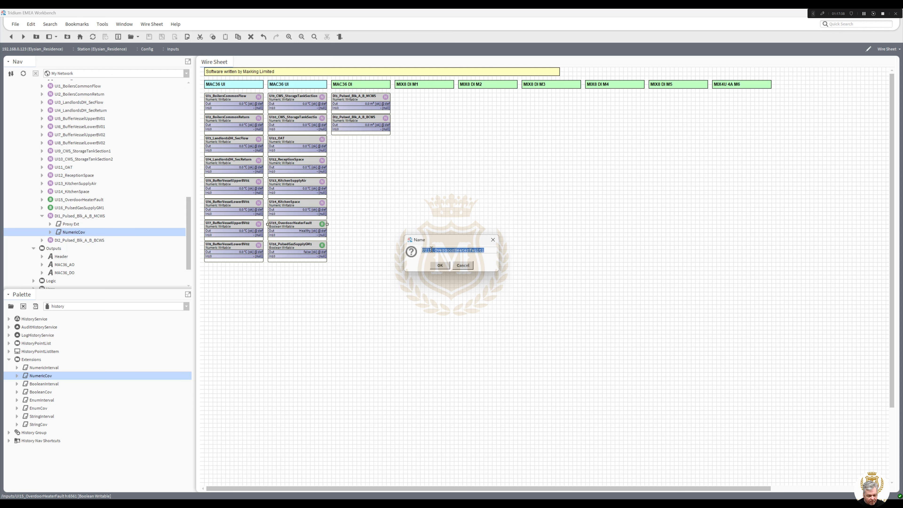
left_click_drag(432, 249, 371, 247)
type("D")
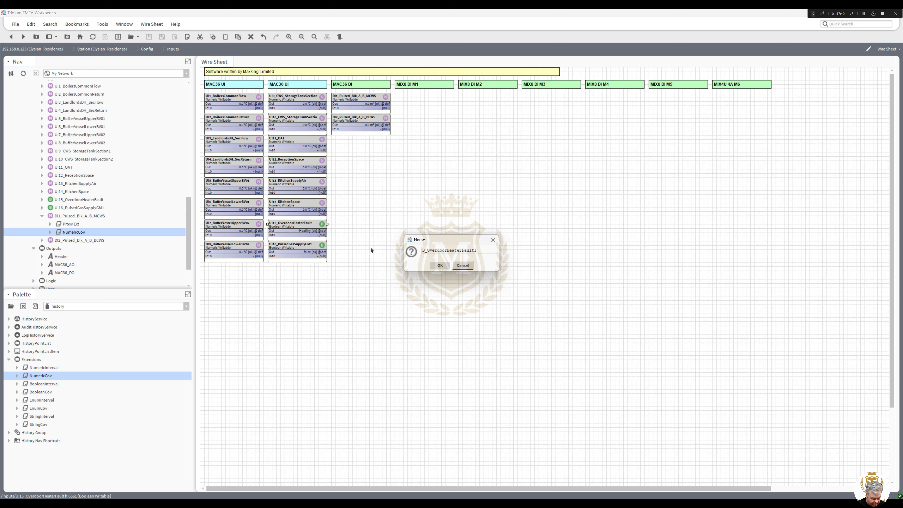
type("I3")
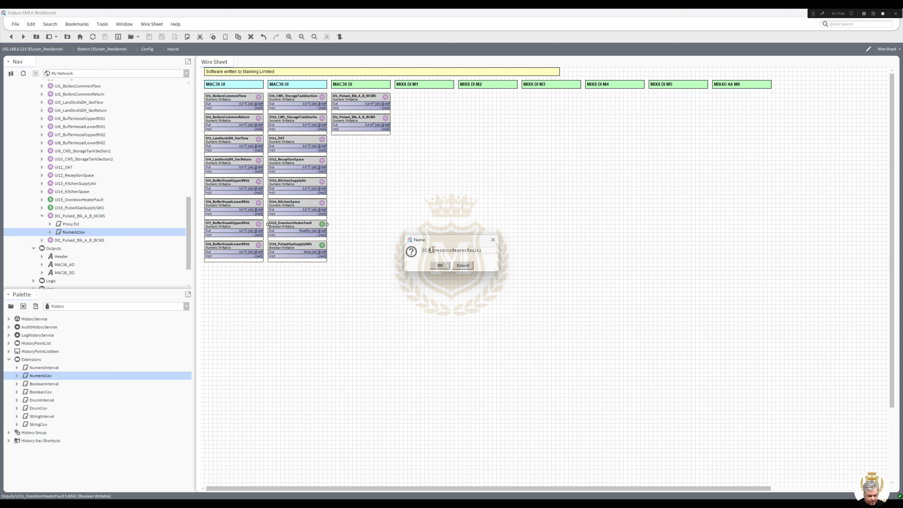
left_click_drag(432, 250, 500, 247)
type("UPS_Common")
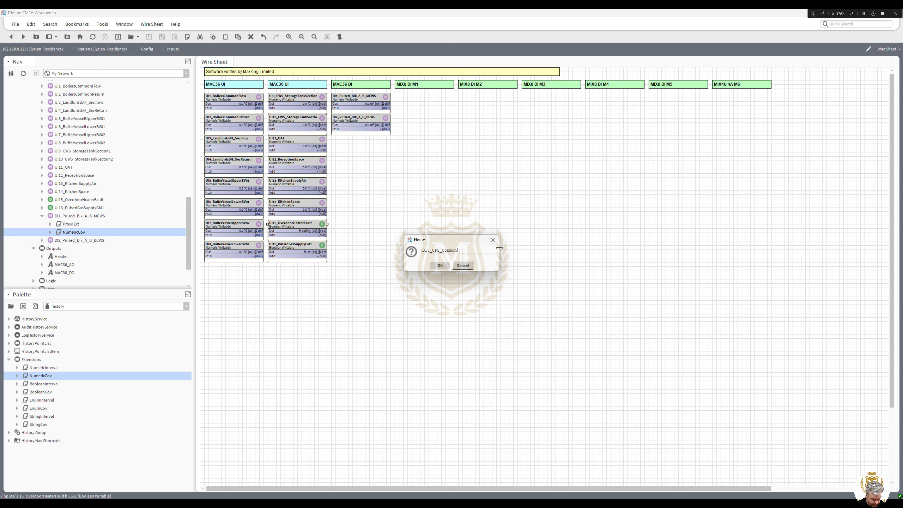
type("larm")
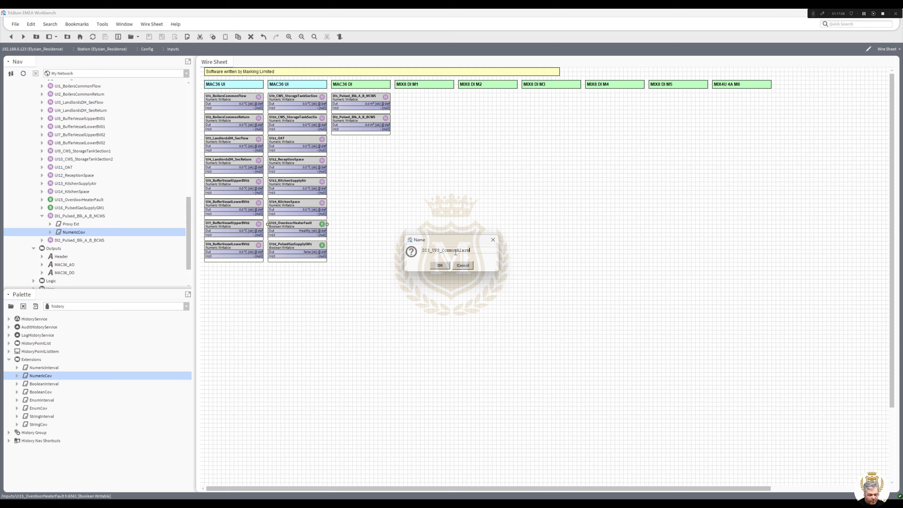
left_click_drag(440, 251, 442, 251)
type("_Bl")
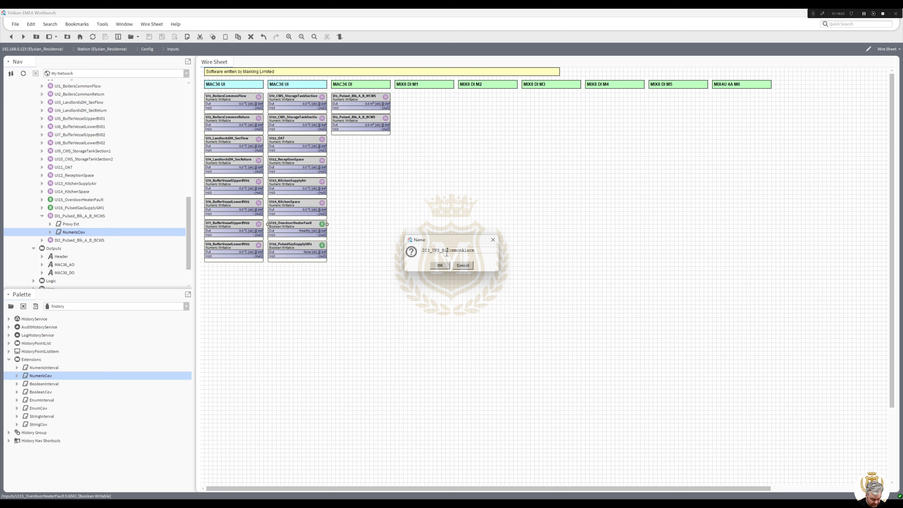
type("k_A_")
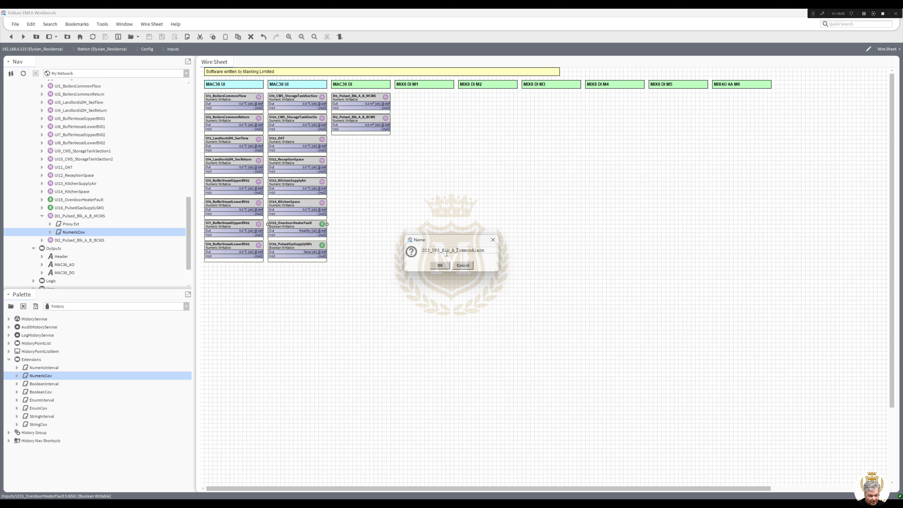
left_click(443, 267)
left_click_drag(387, 151, 362, 144)
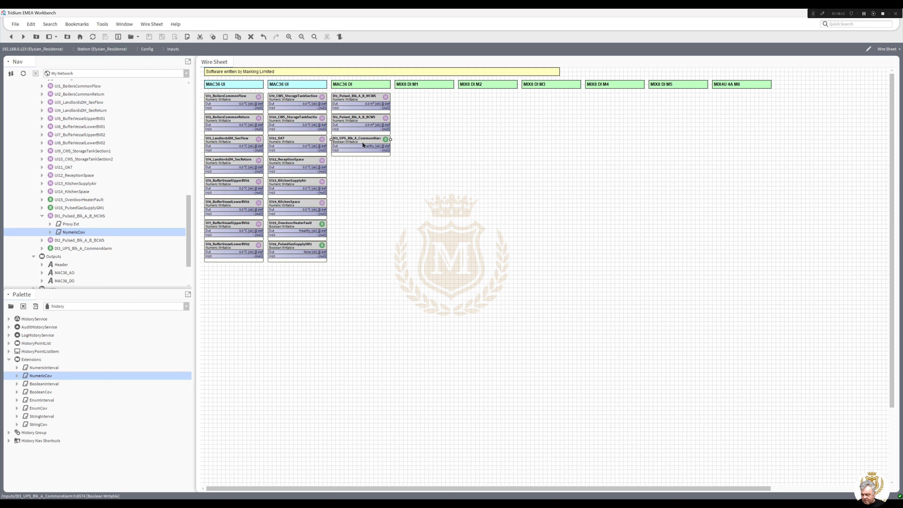
Set the To Offnormal Text of the DI3_UPS_Blk_A_CommonAlarm point's BooleanChangeOfStateAlarmExt to "ALARM!" and save it
double_click(360, 145)
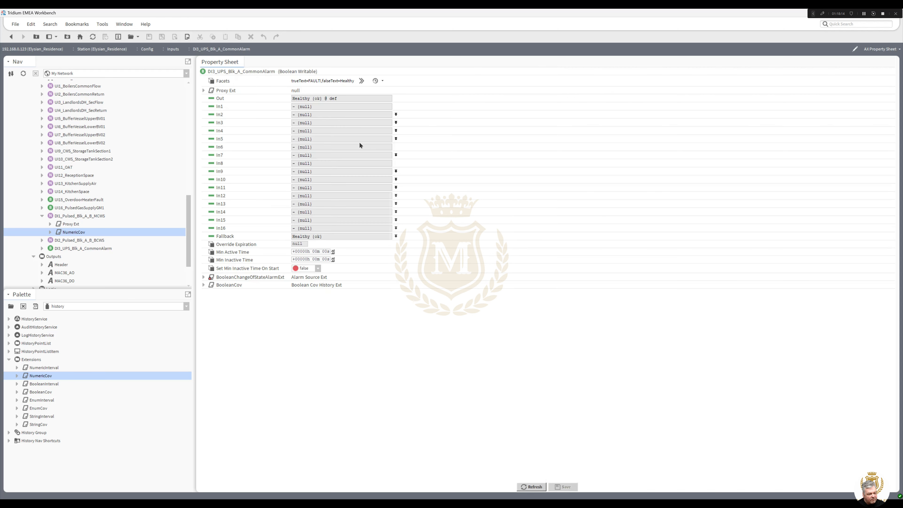
left_click(226, 280)
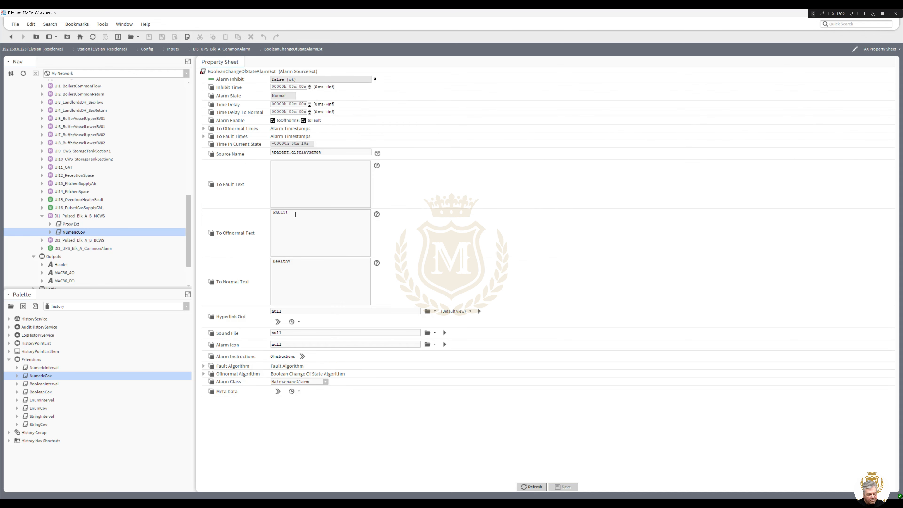
key("alt+Left")
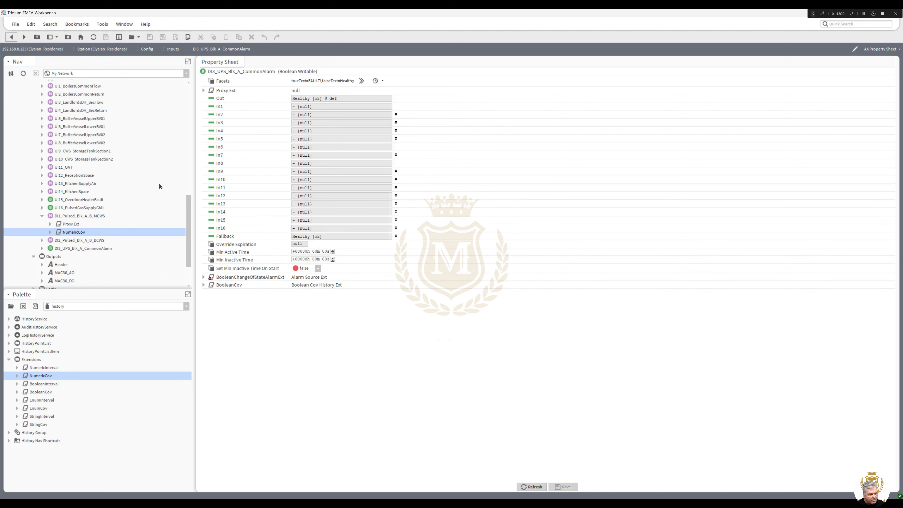
double_click(222, 278)
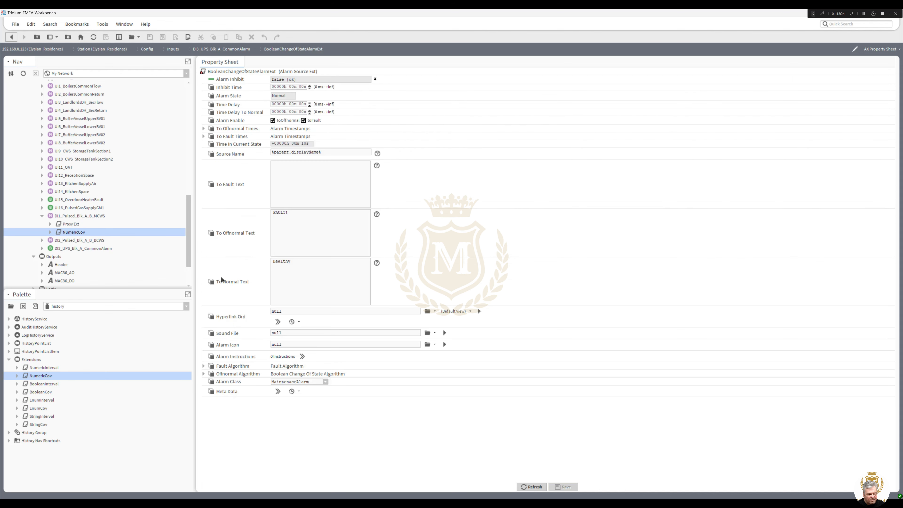
type("A")
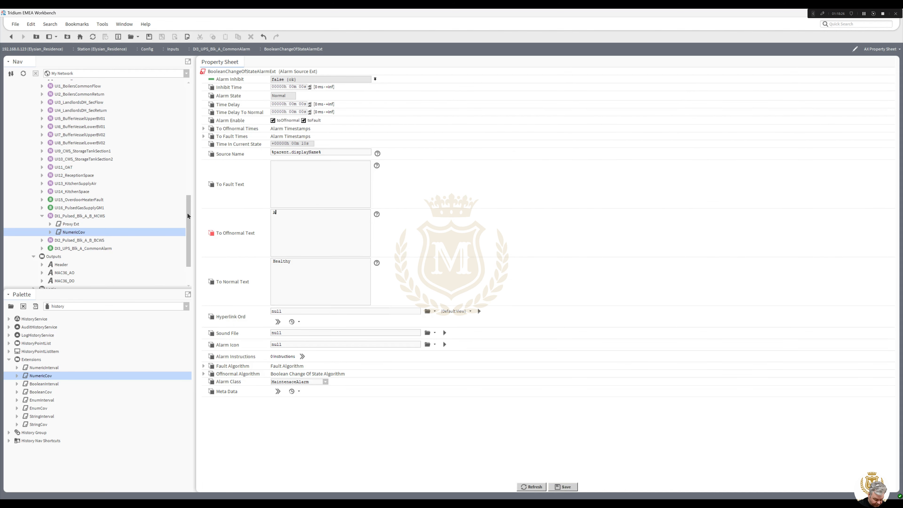
type("LARM!")
left_click(566, 487)
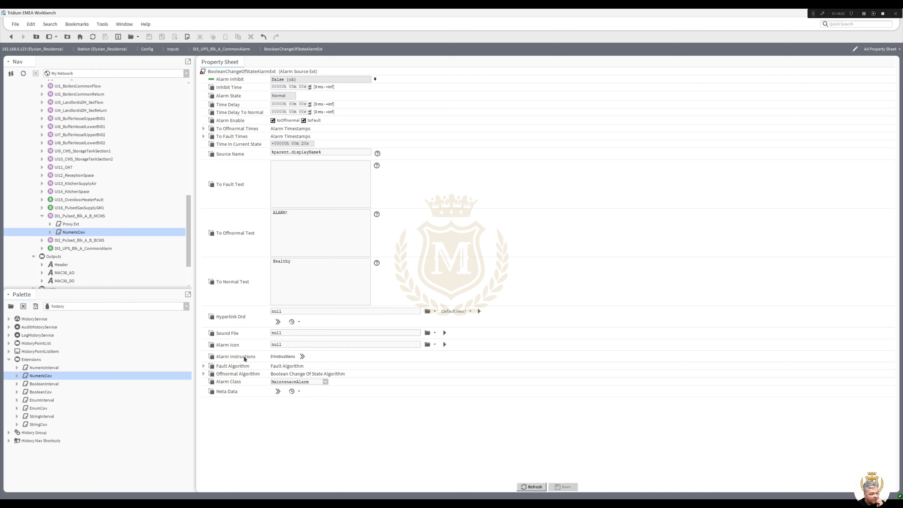
Set the Alarm Class of the DI3_UPS_Blk_A_CommonAlarm point's BooleanChangeOfStateAlarmExt to CriticalAlarm and save it
left_click(325, 381)
left_click(292, 396)
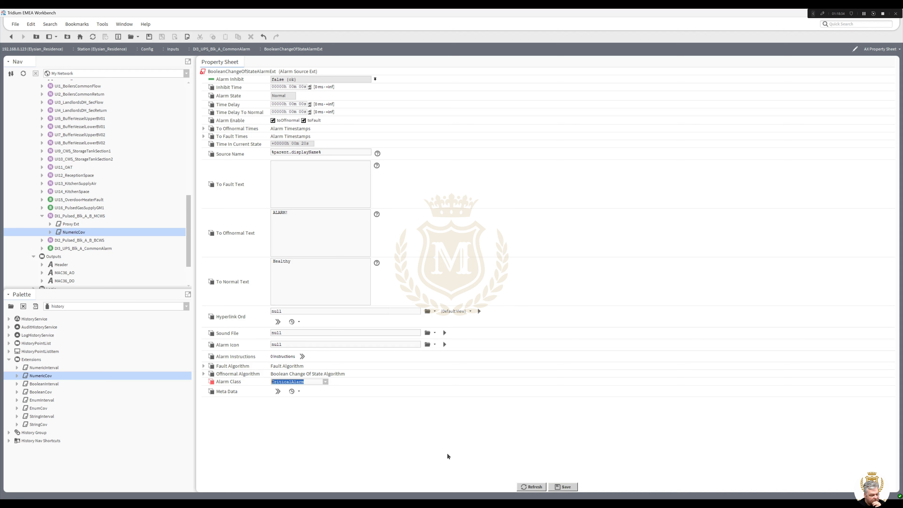
left_click(565, 487)
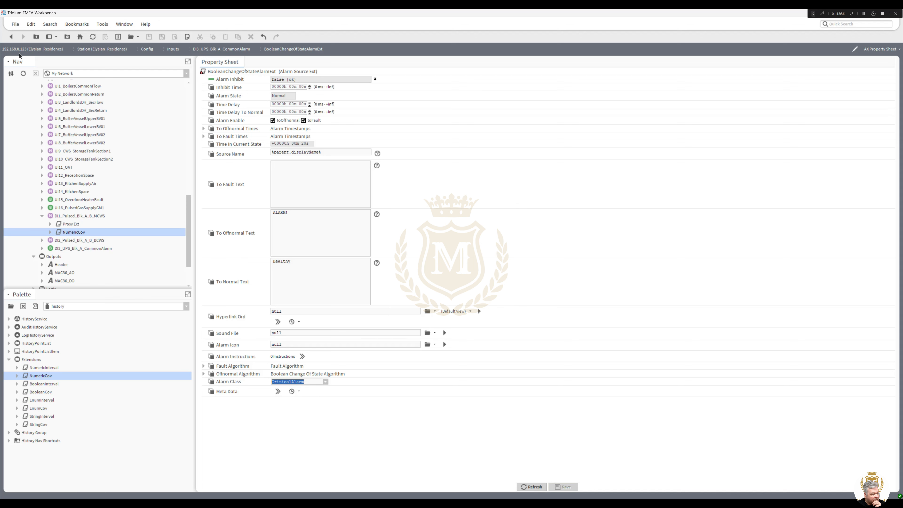
left_click(11, 39)
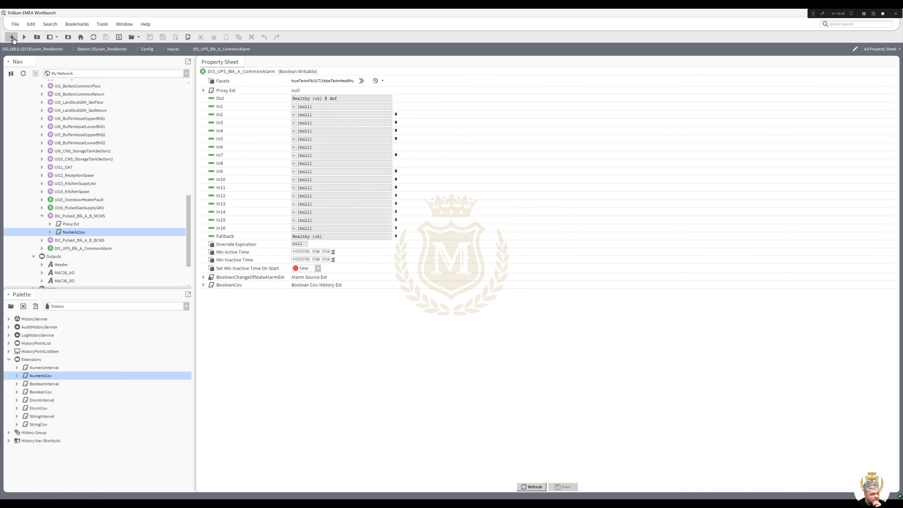
Duplicate the DI3_UPS_Blk_A_CommonAlarm point as DI4_UPS_Blk_B_CommonAlarm and place the copy directly beneath it in the MAC36 DI column
right_click(364, 141)
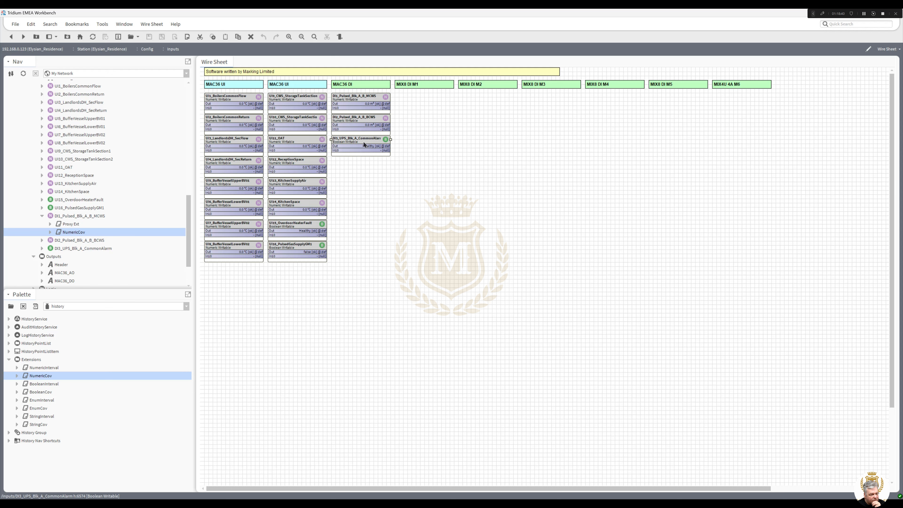
left_click(389, 240)
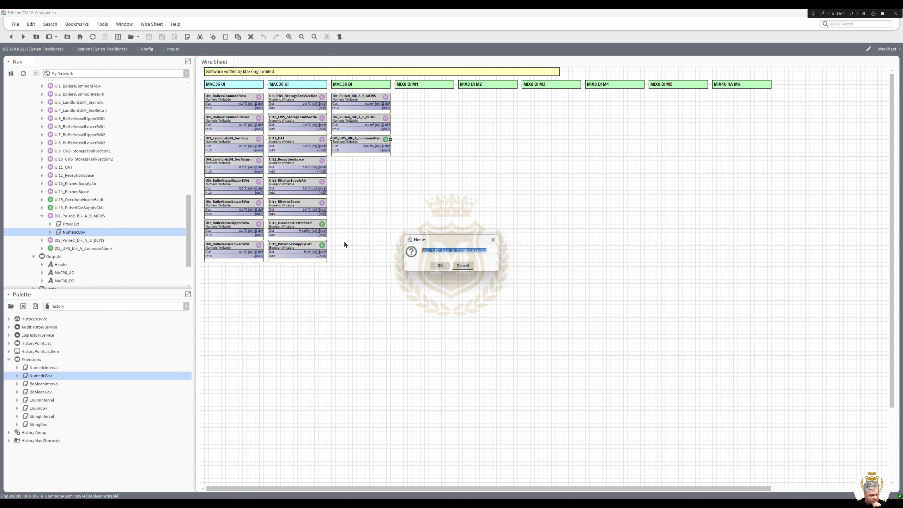
left_click_drag(427, 250, 430, 251)
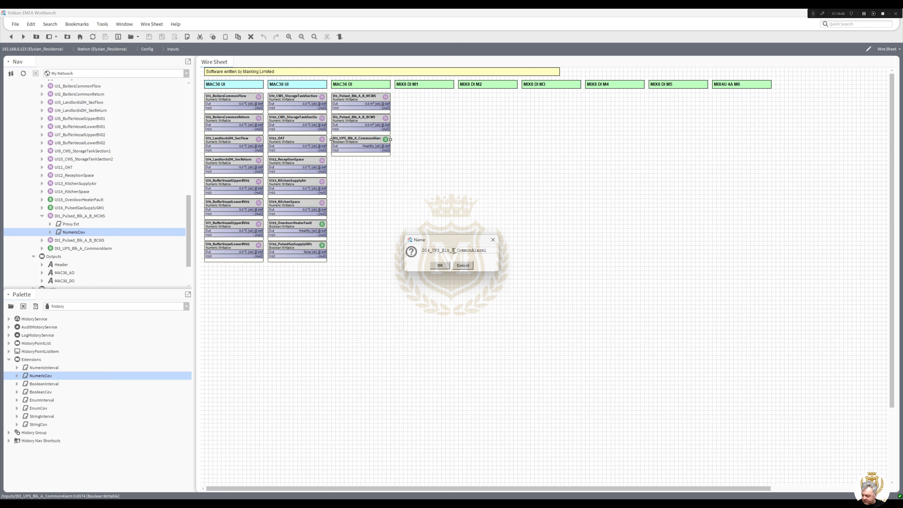
left_click_drag(452, 251, 456, 251)
type("B")
left_click(440, 265)
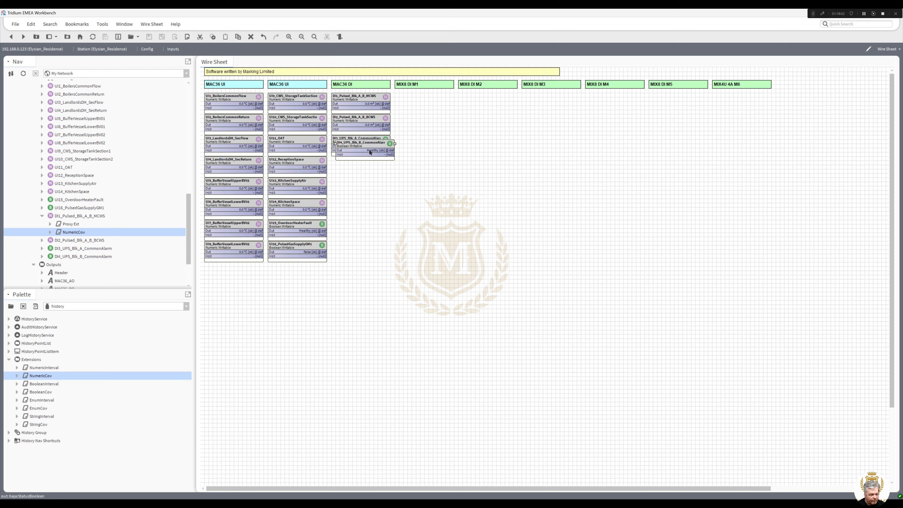
left_click_drag(370, 147, 365, 164)
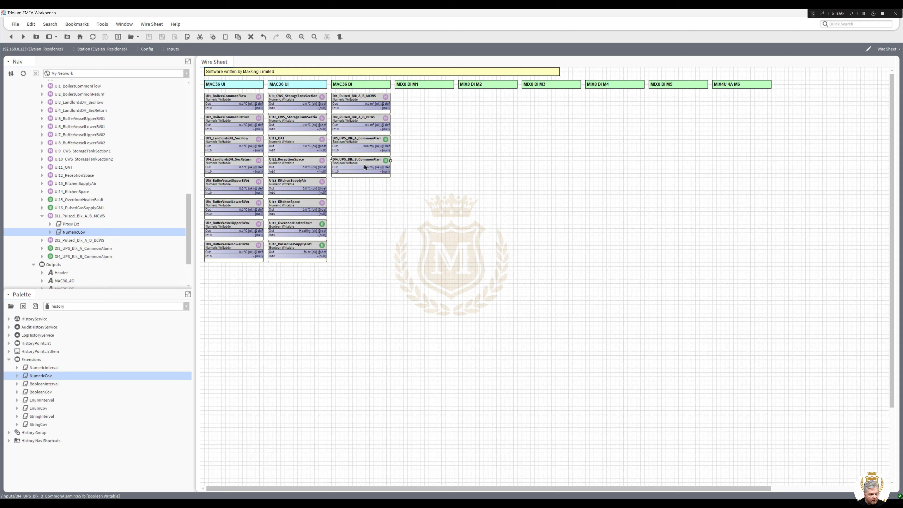
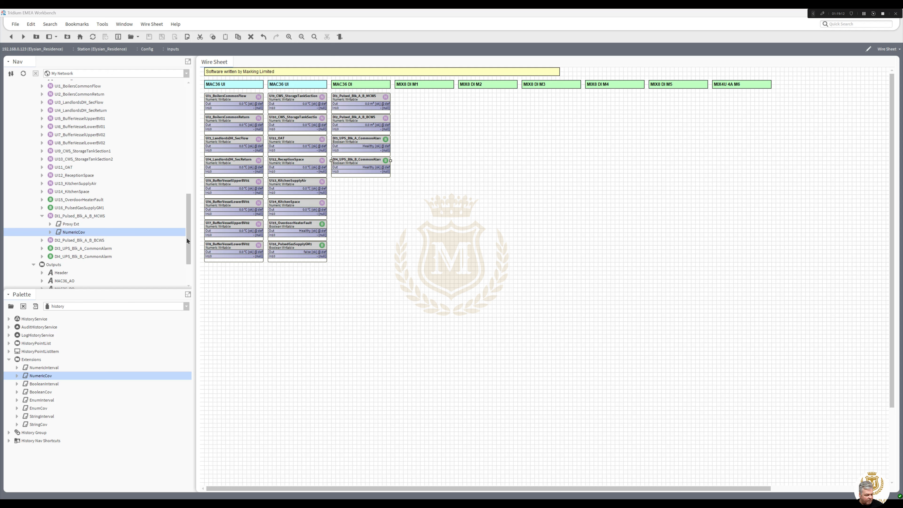
Collapse the DI1_Pulsed_Blk_A_B_MCWS point in the navigation tree
left_click_drag(187, 239, 187, 255)
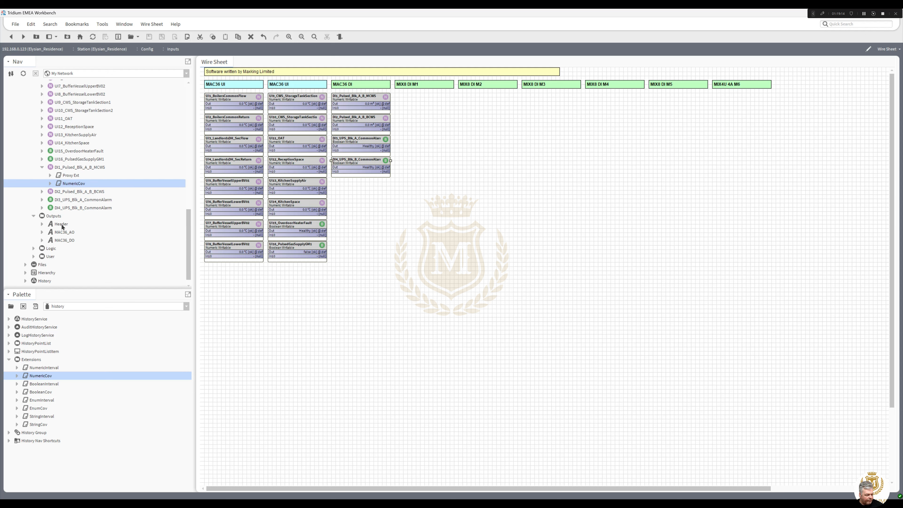
left_click(41, 167)
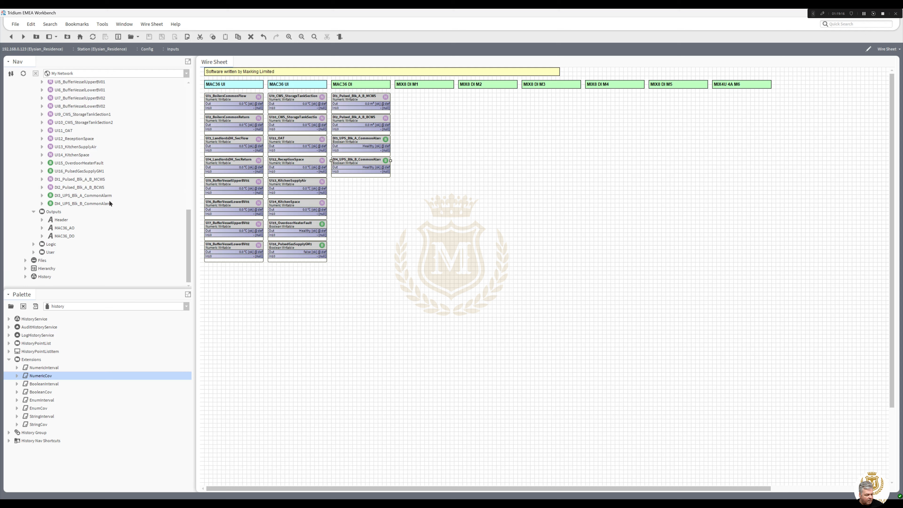
left_click_drag(187, 227, 189, 182)
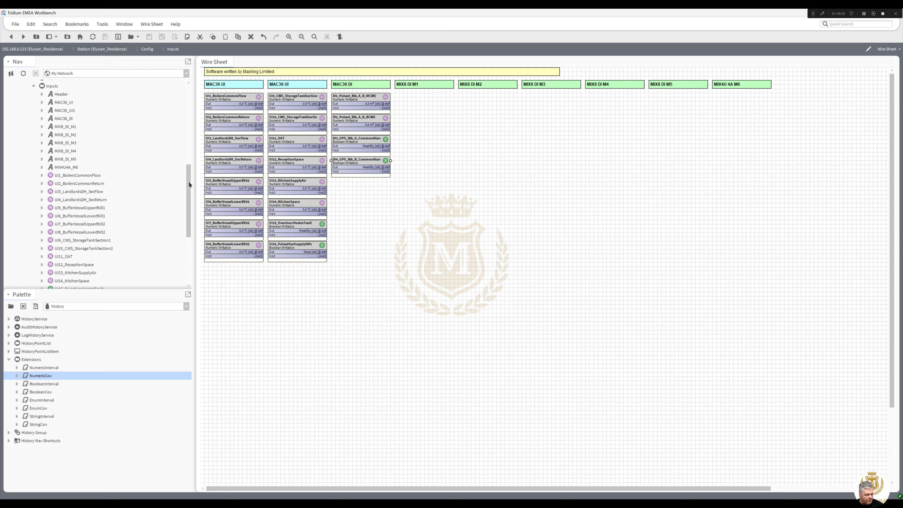
left_click(66, 111)
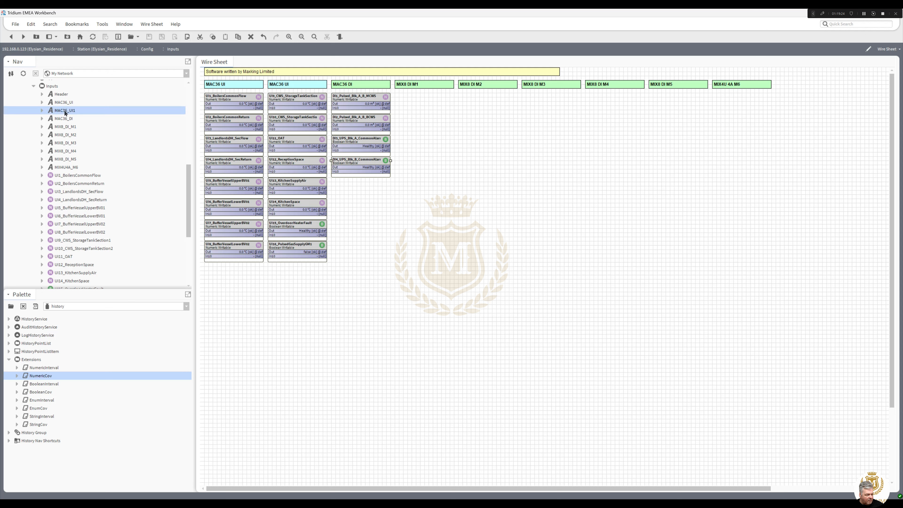
right_click(65, 113)
mouse_move(65, 113)
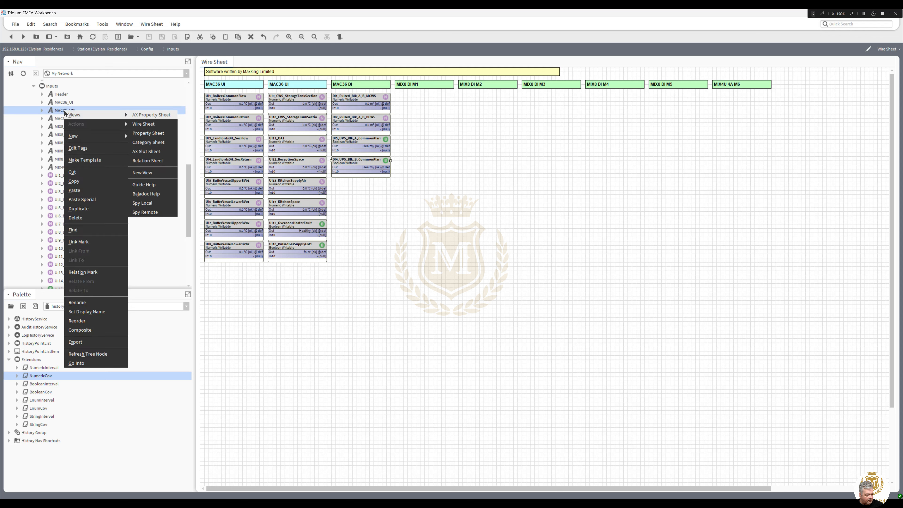
key("Escape")
key("Escape")
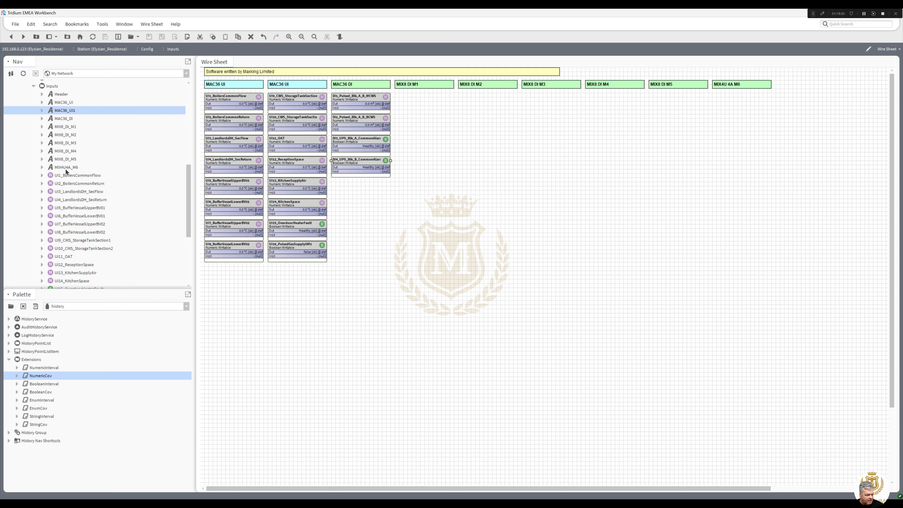
left_click(64, 167, "shift")
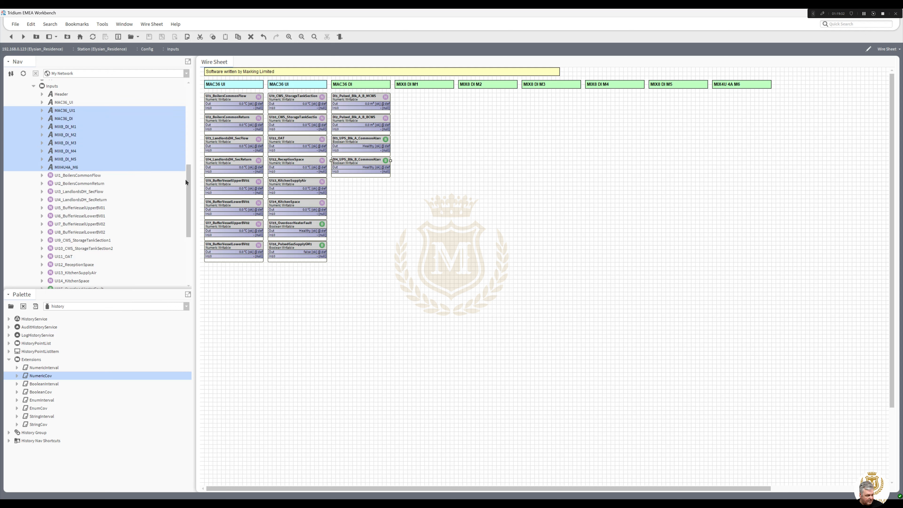
Start reordering the Inputs folder and move the headings MAC36_UI1 through MIX4U4A_M6 directly beneath the UI8_BufferVesselLowerBV02 point
scroll(186, 181, "up", 2)
right_click(51, 120)
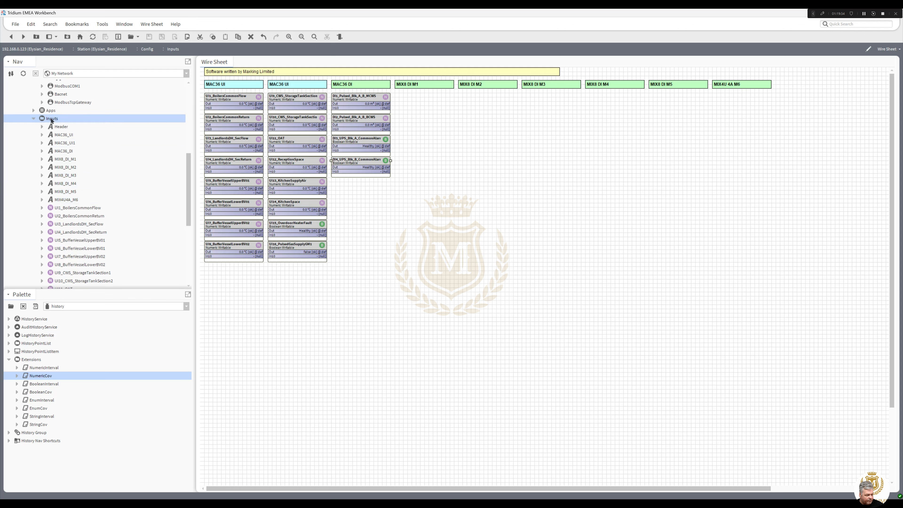
left_click(64, 329)
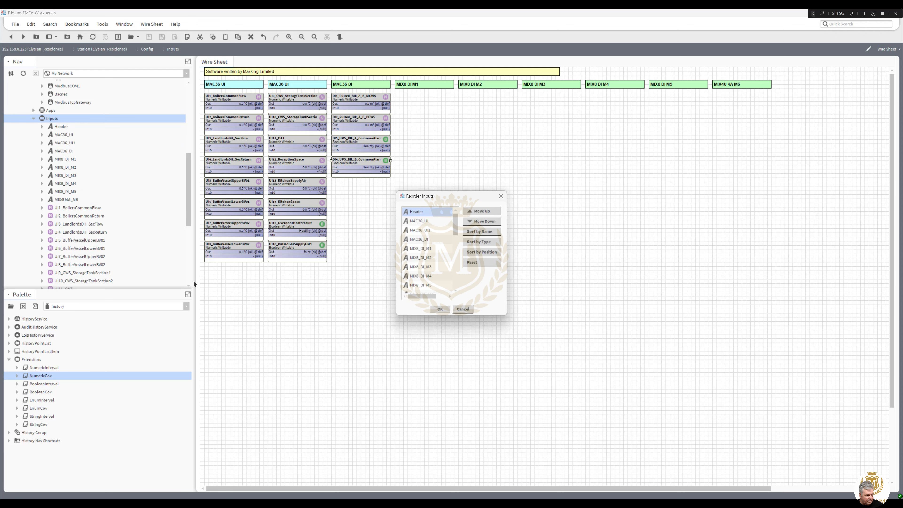
left_click_drag(456, 191, 455, 71)
left_click_drag(423, 315, 410, 454)
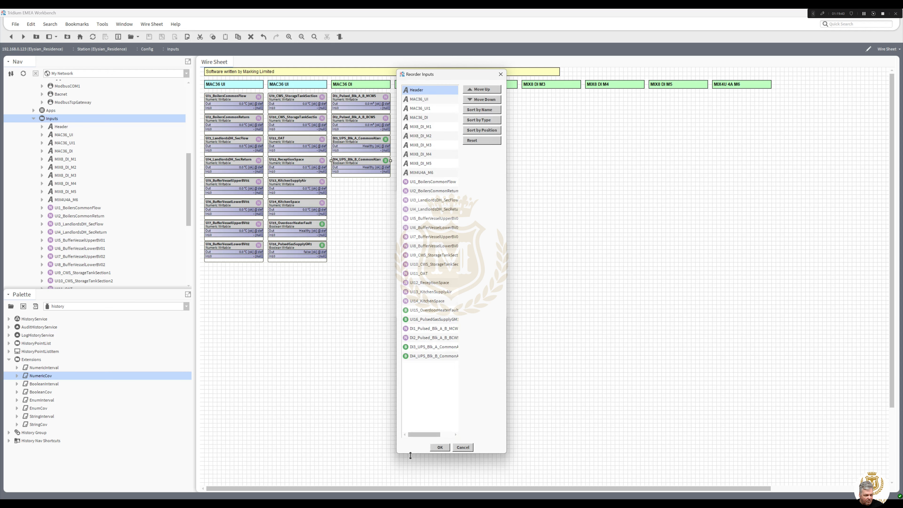
left_click(419, 108)
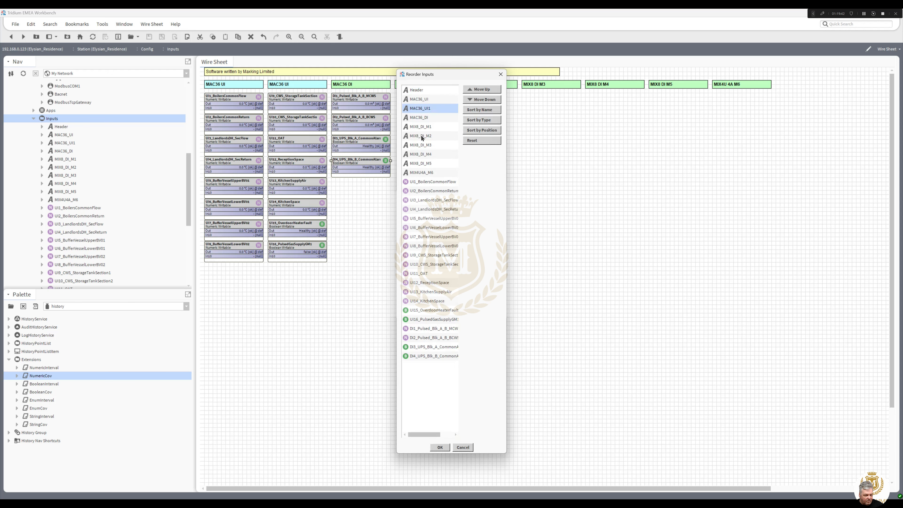
left_click(424, 173, "shift")
left_click(480, 99)
left_click(480, 99)
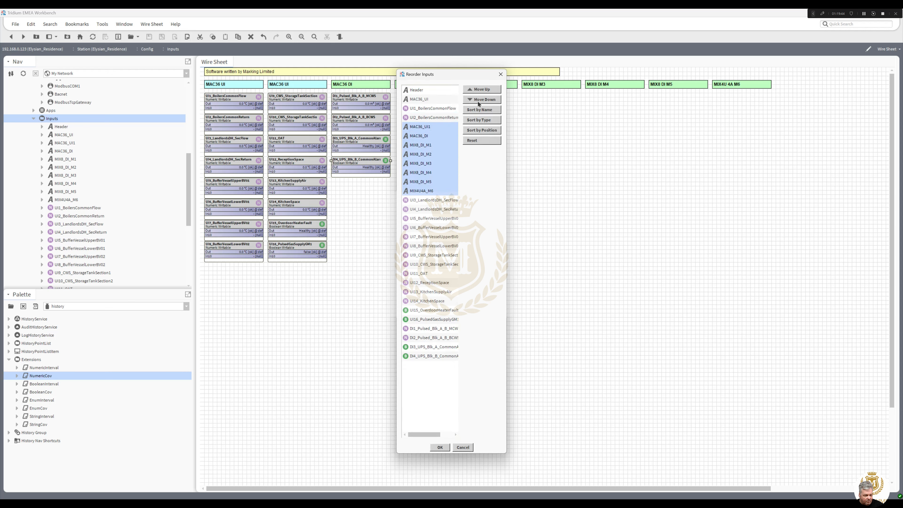
left_click(480, 100)
left_click(480, 99)
left_click(479, 100)
left_click(479, 101)
left_click(480, 100)
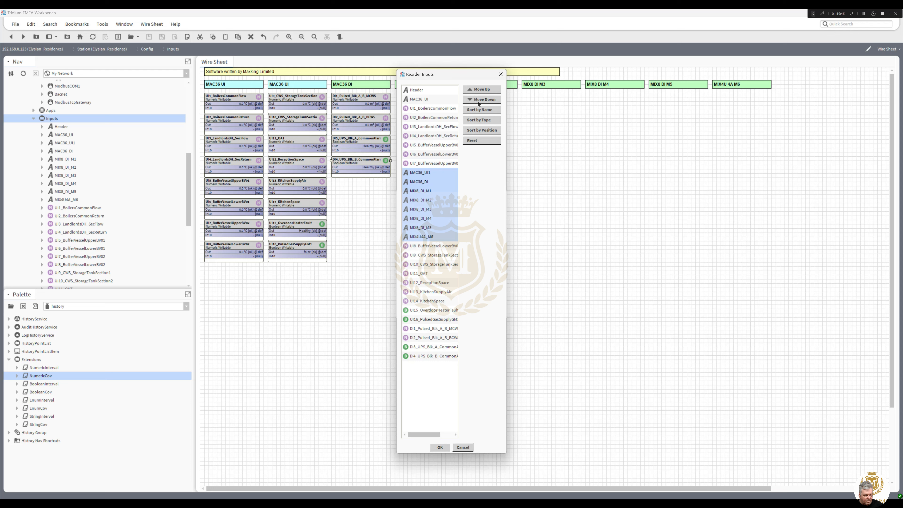
left_click(480, 100)
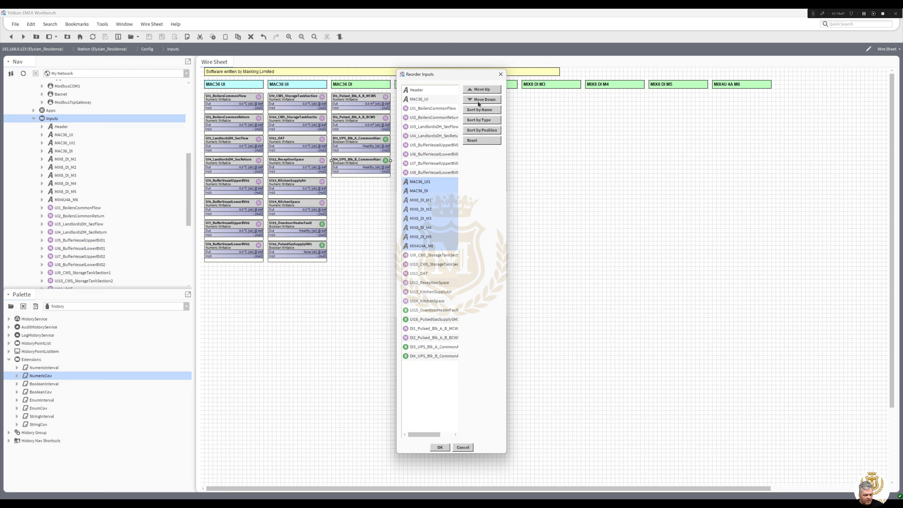
Move the headings MAC36_DI through MIX4U4A_M6 directly beneath the UI16_PulsedGasSupplyGM1 point in the Inputs order
left_click(421, 192)
left_click(421, 247, "shift")
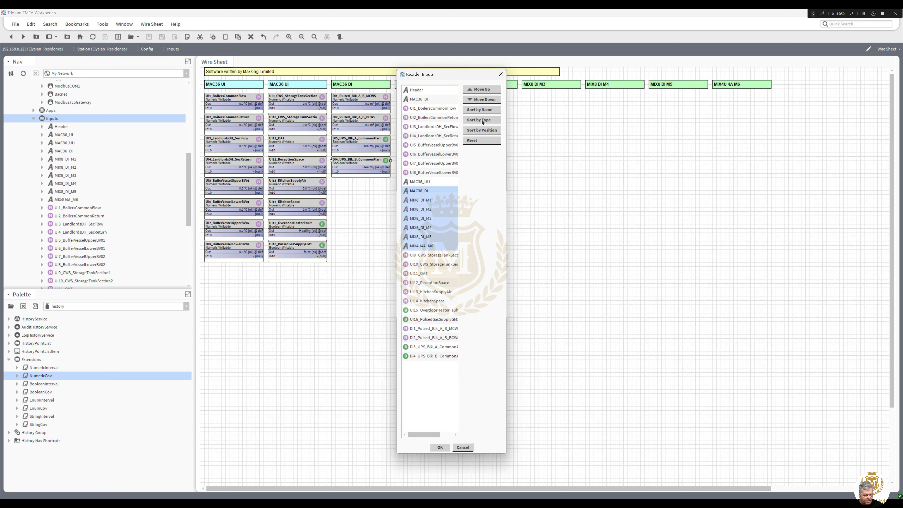
left_click(482, 101)
left_click(482, 101)
left_click(482, 100)
left_click(482, 101)
left_click(482, 100)
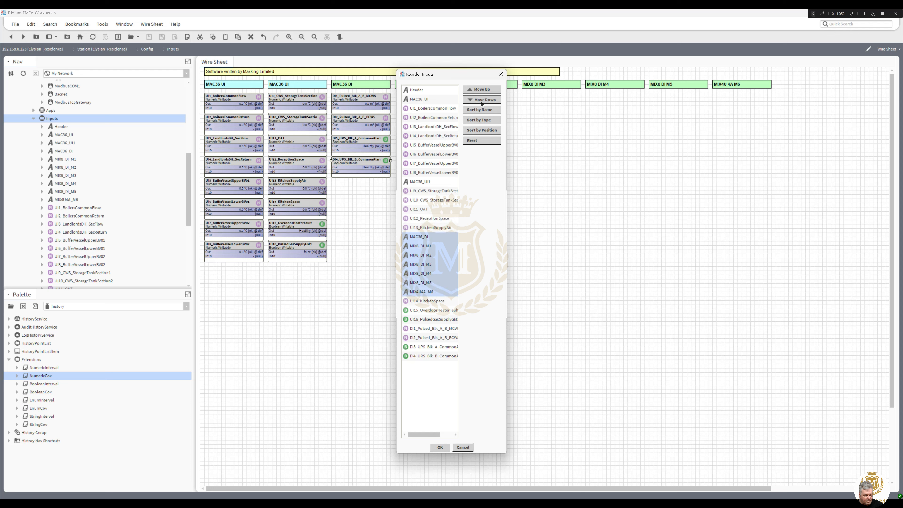
left_click(482, 103)
left_click(482, 103)
left_click(482, 103)
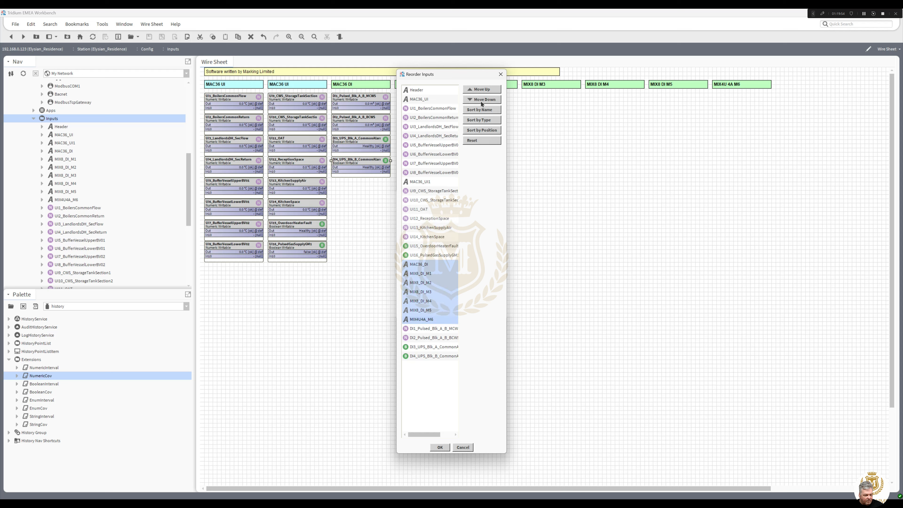
Move the headings MIX8_DI_M1 through MIX4U4A_M6 beneath the DI4_UPS_Blk_B_CommonAlarm point and apply the new Inputs order
left_click(421, 274)
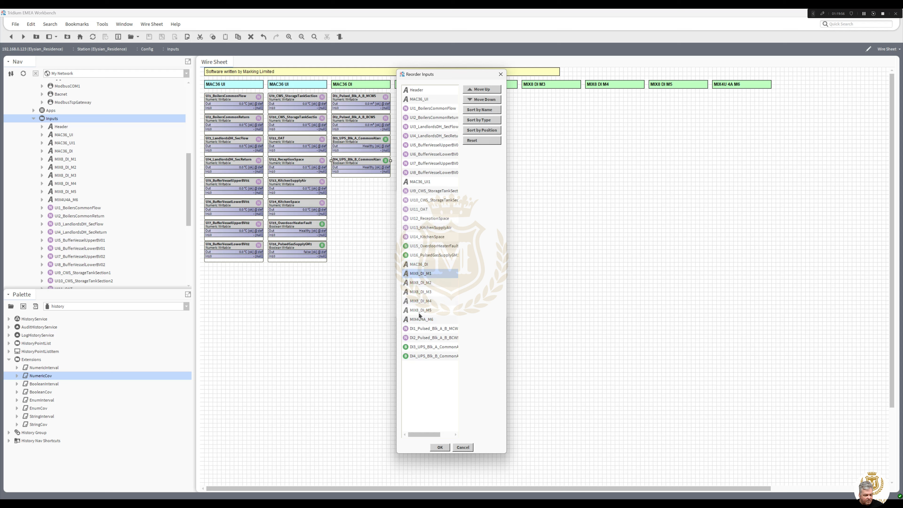
left_click(419, 320, "shift")
left_click(486, 101)
left_click(487, 100)
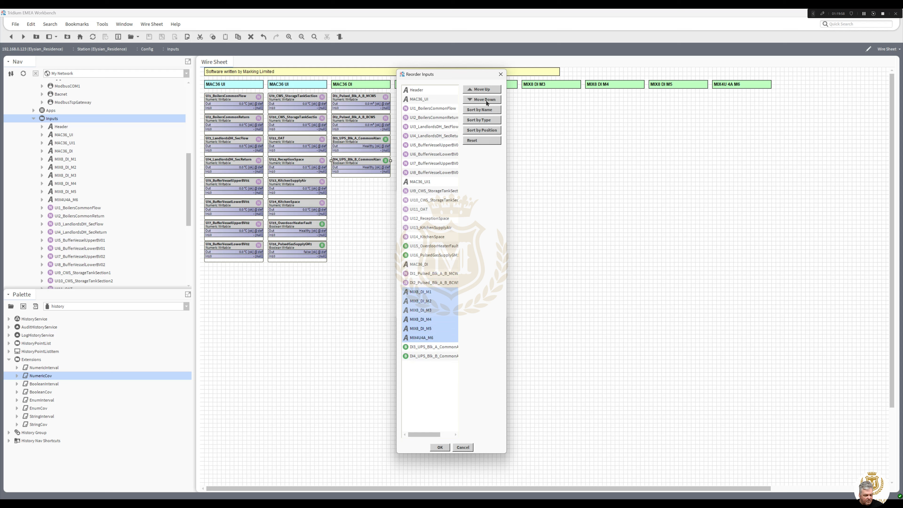
left_click(486, 100)
left_click(487, 101)
left_click(487, 101)
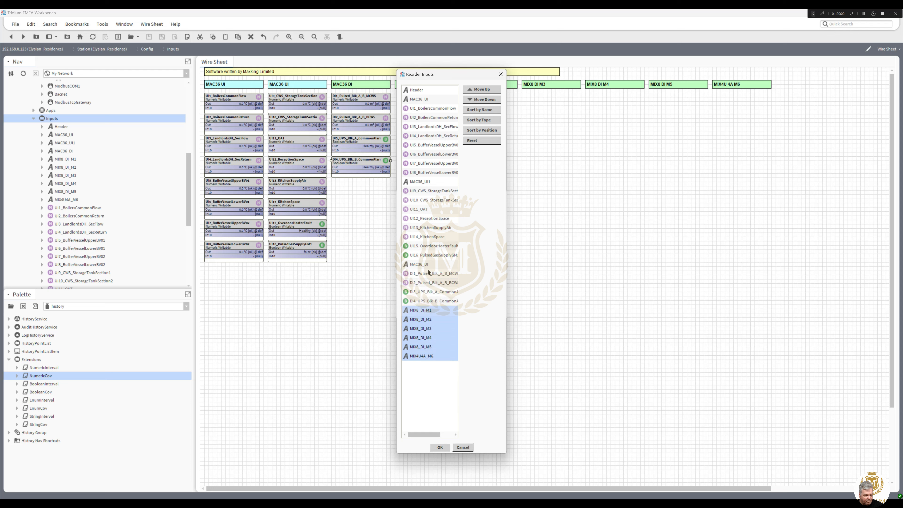
left_click(439, 449)
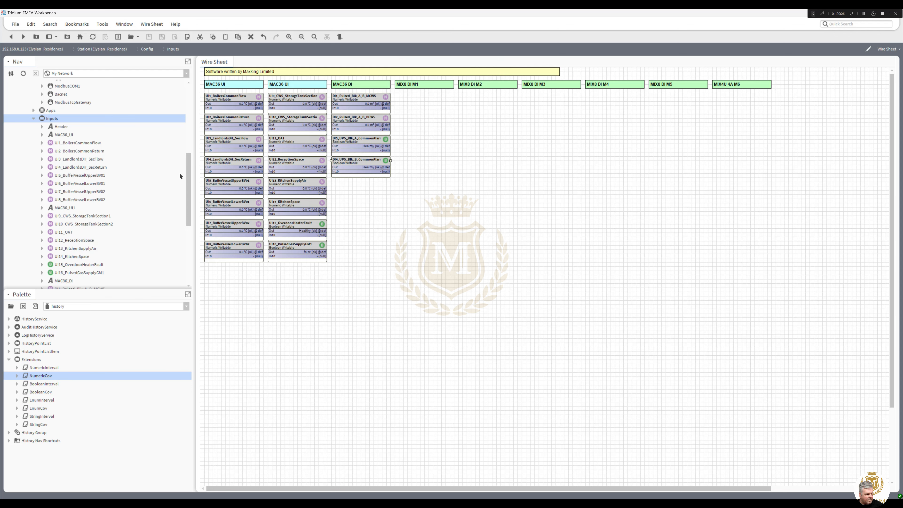
Open the wire sheet of the Outputs folder
left_click_drag(189, 175, 192, 242)
right_click(56, 212)
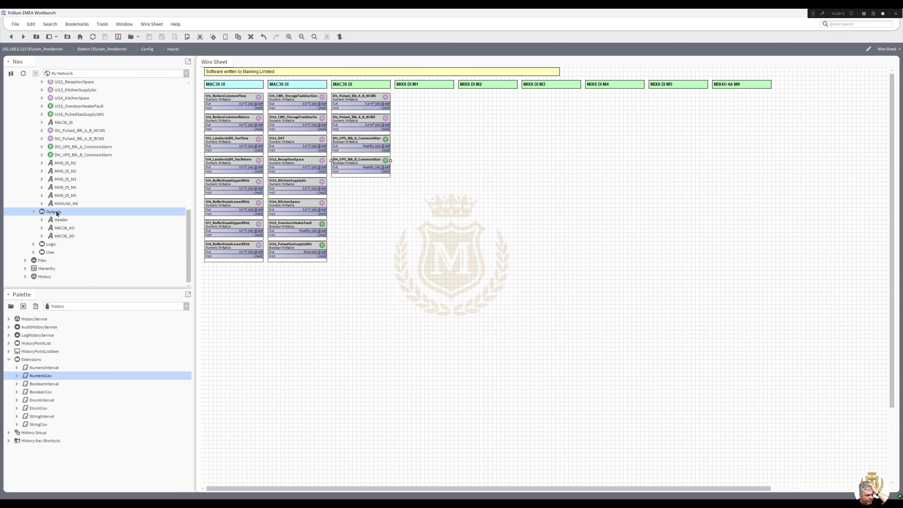
mouse_move(83, 216)
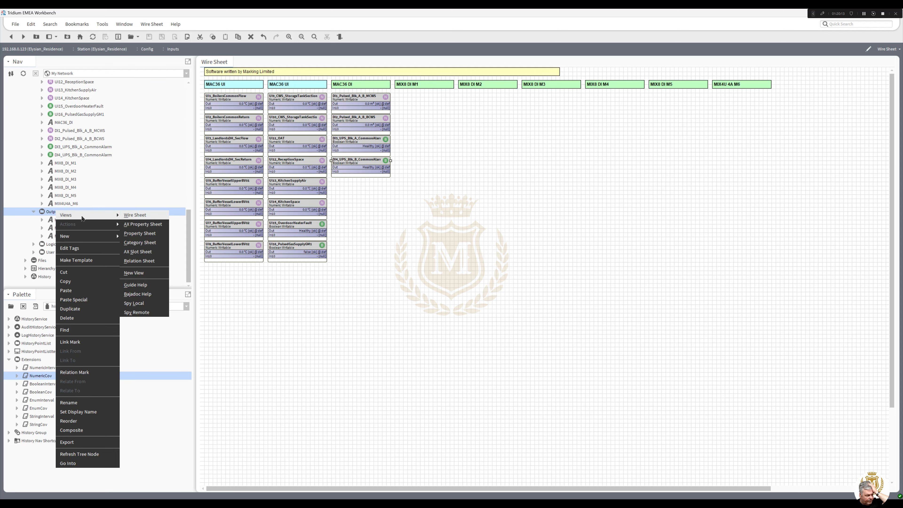
left_click(137, 216)
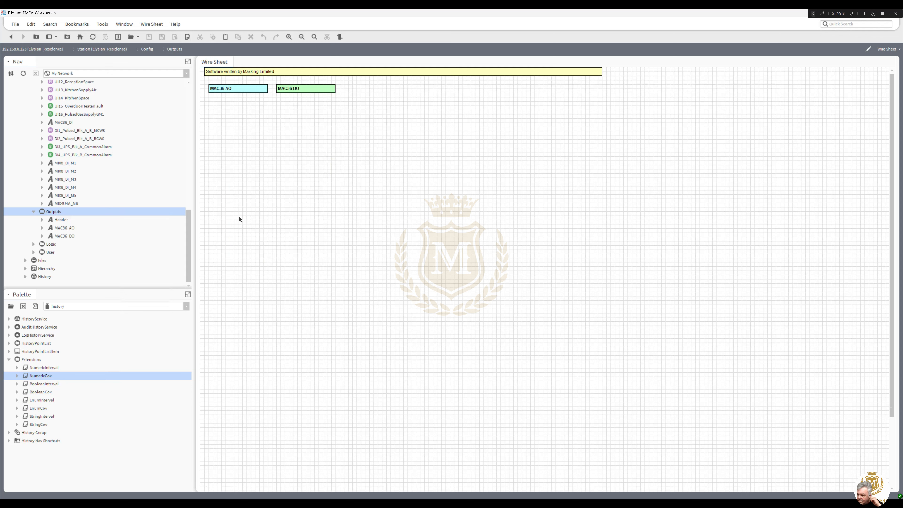
Create a NumericWritable point named SpeedPump04 on the Outputs wire sheet
right_click(253, 161)
mouse_move(281, 165)
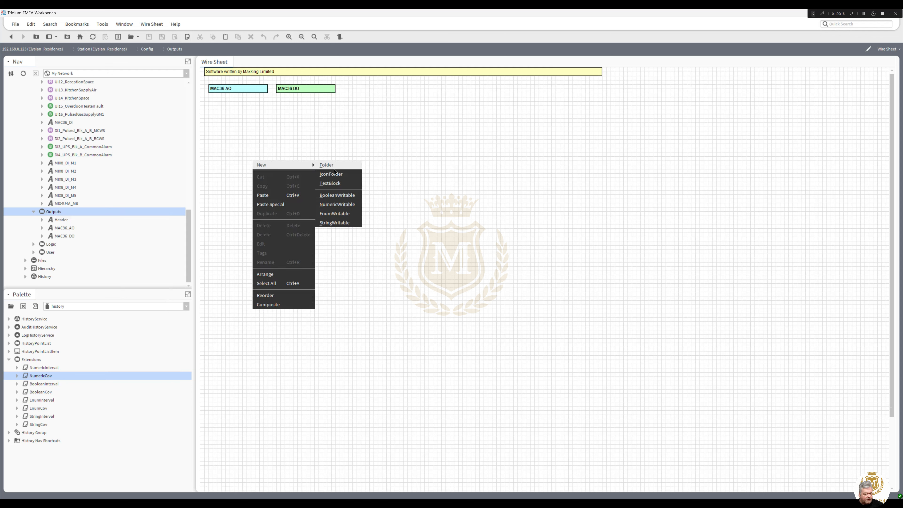
left_click(337, 204)
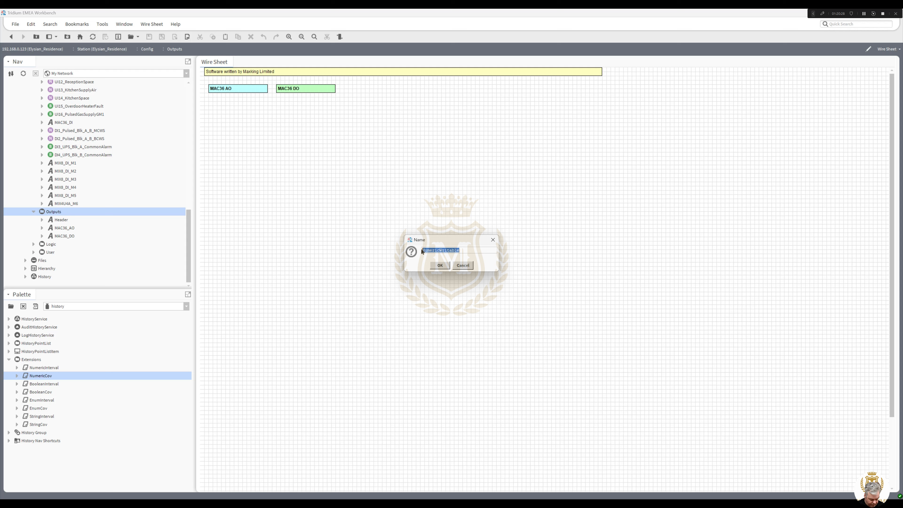
type("SpeedPump04")
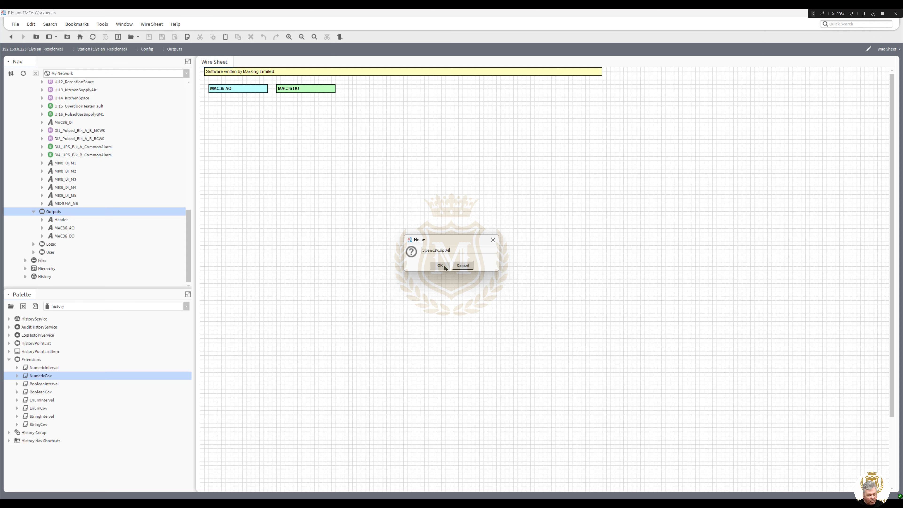
left_click(440, 265)
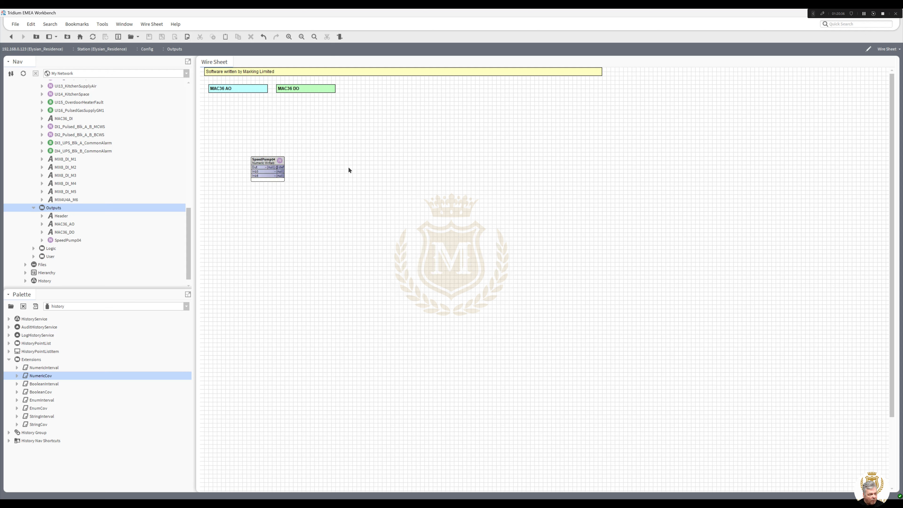
Unpin the In16 slot on the SpeedPump04 point
right_click(268, 163)
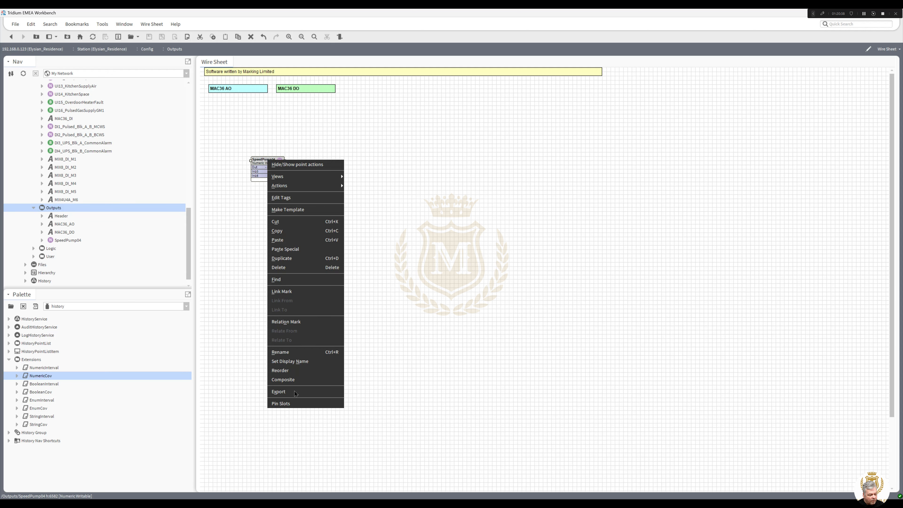
left_click(292, 403)
left_click(494, 270)
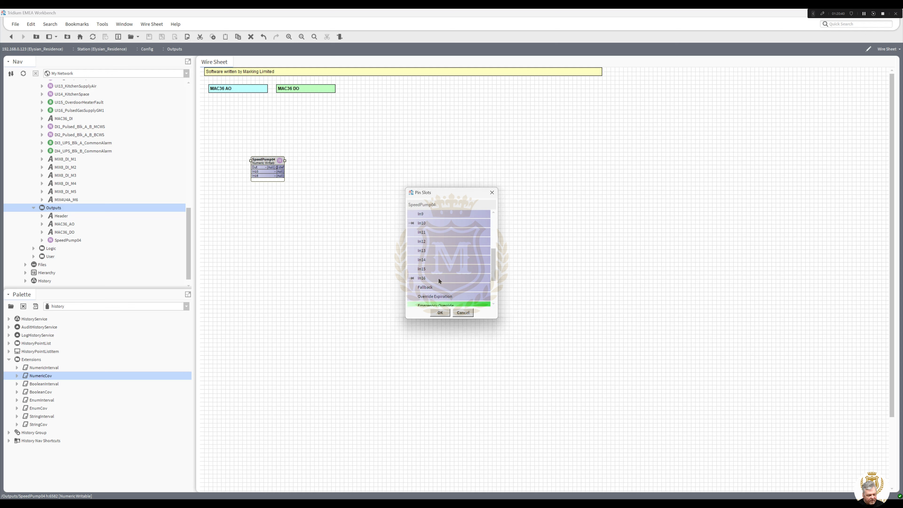
left_click(441, 313)
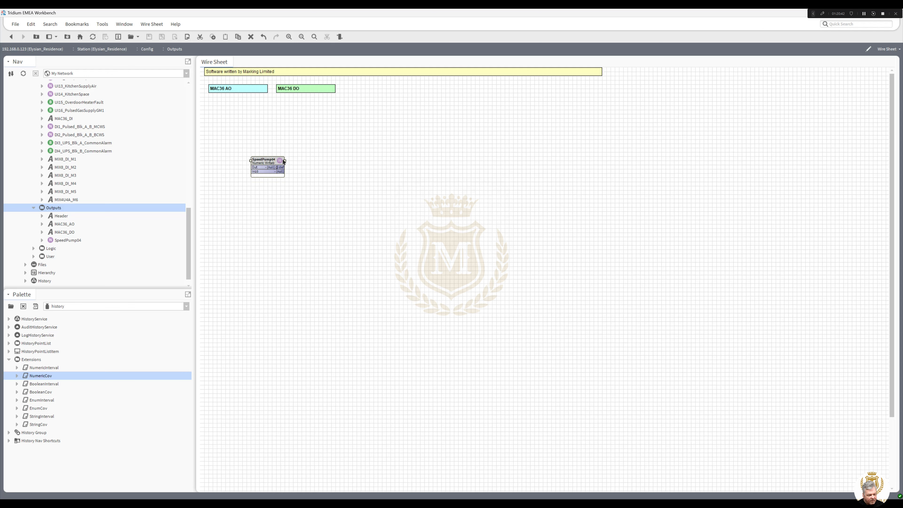
Set the SpeedPump04 point's value to 0.0 with the Set action
right_click(269, 165)
mouse_move(298, 191)
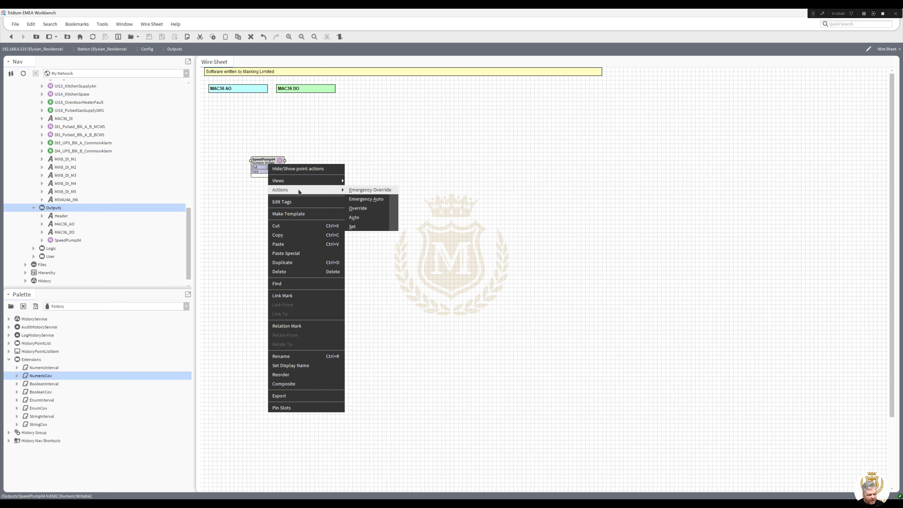
left_click(352, 226)
left_click(445, 265)
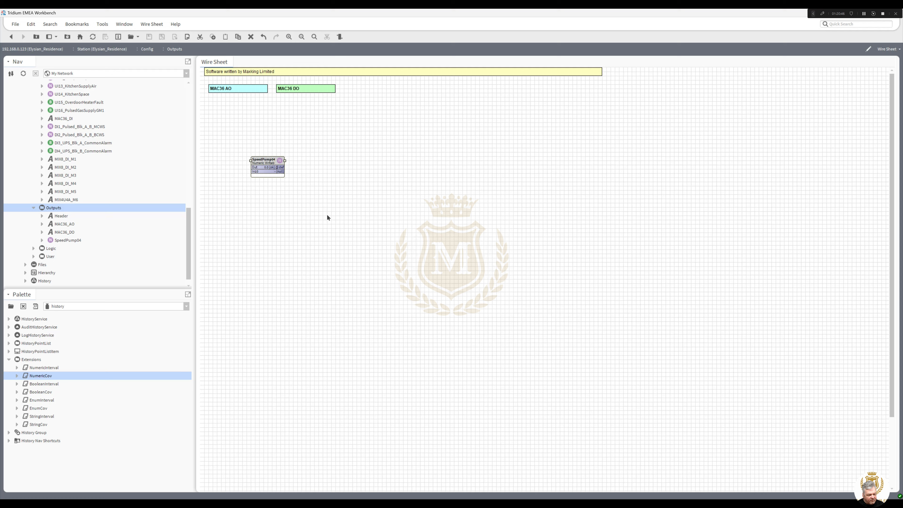
Configure the SpeedPump04 facets with percent (%) units and a precision of 0
double_click(272, 161)
left_click(345, 80)
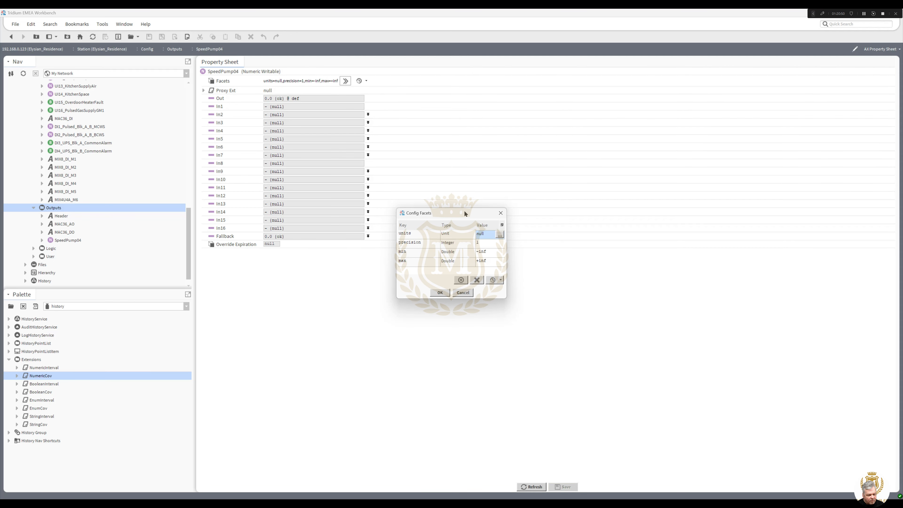
left_click(500, 235)
left_click(532, 252)
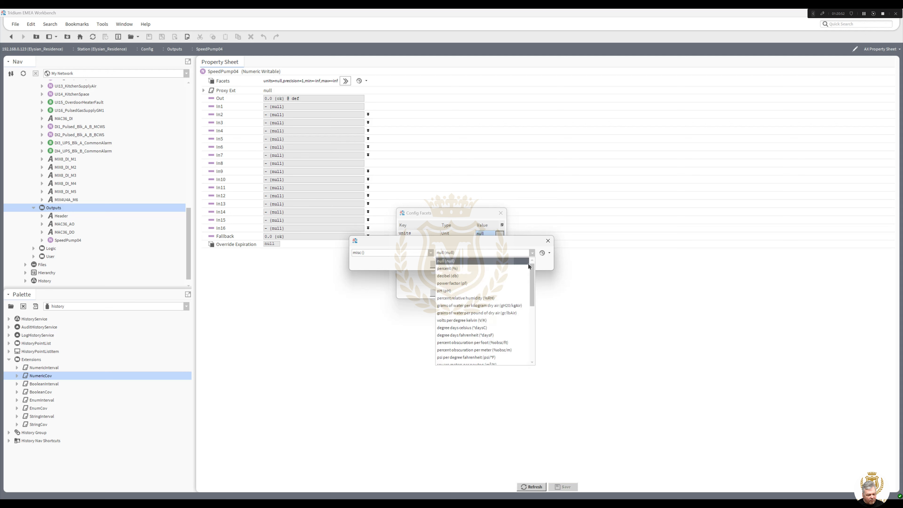
left_click(457, 269)
left_click(440, 264)
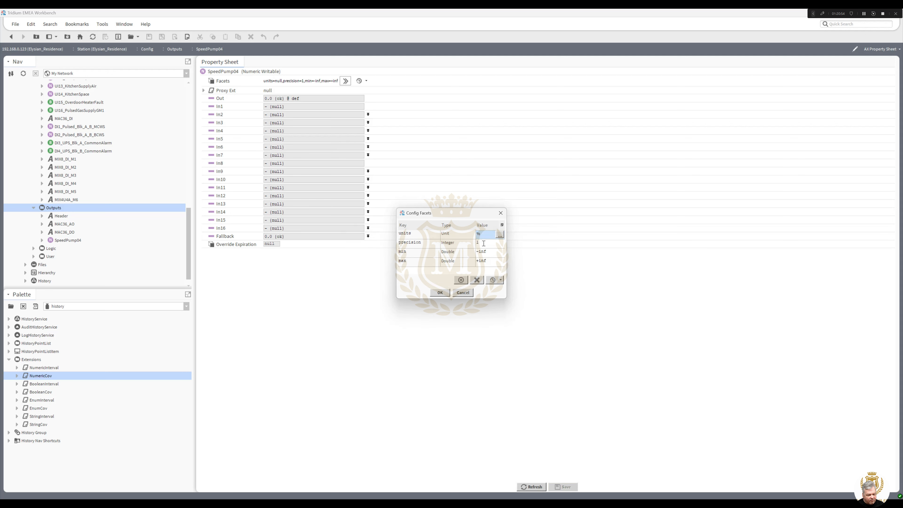
left_click(440, 292)
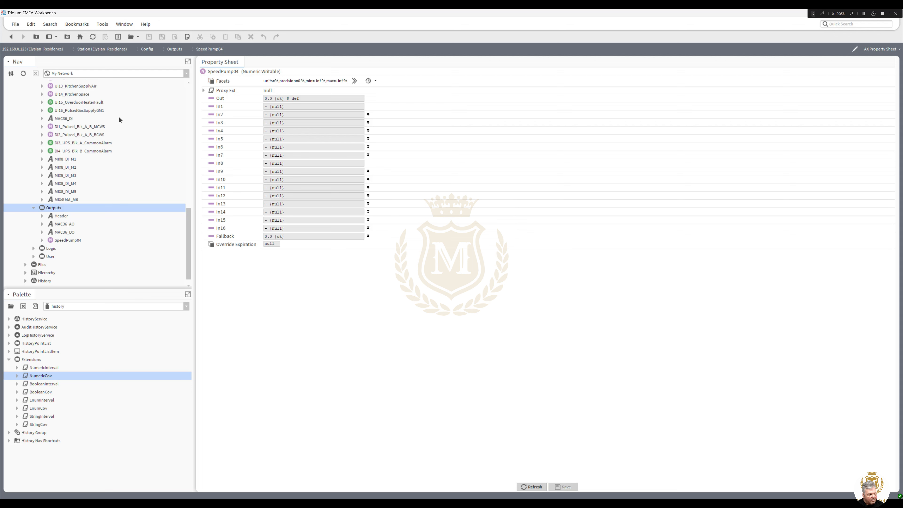
Add a NumericCov history extension to SpeedPump04 and fit the point directly beneath the MAC36 AO heading at the heading's width
left_click(18, 38)
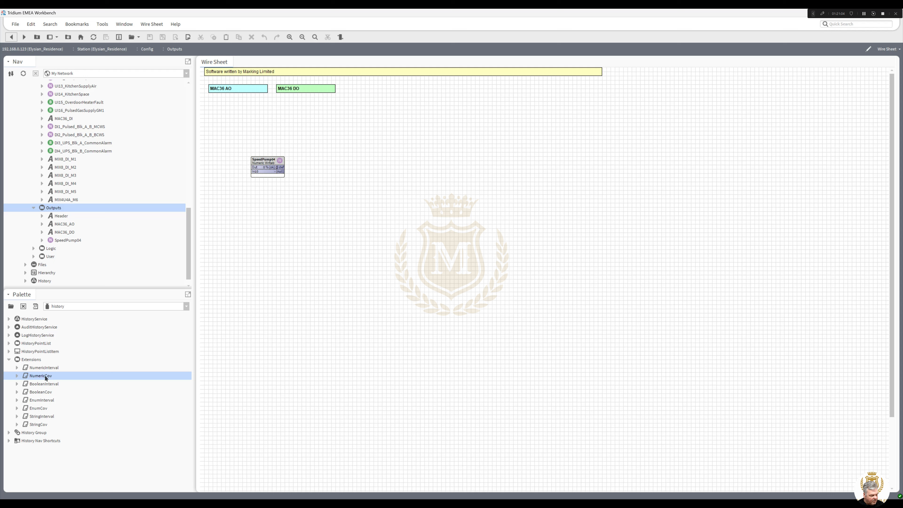
left_click_drag(45, 378, 79, 245)
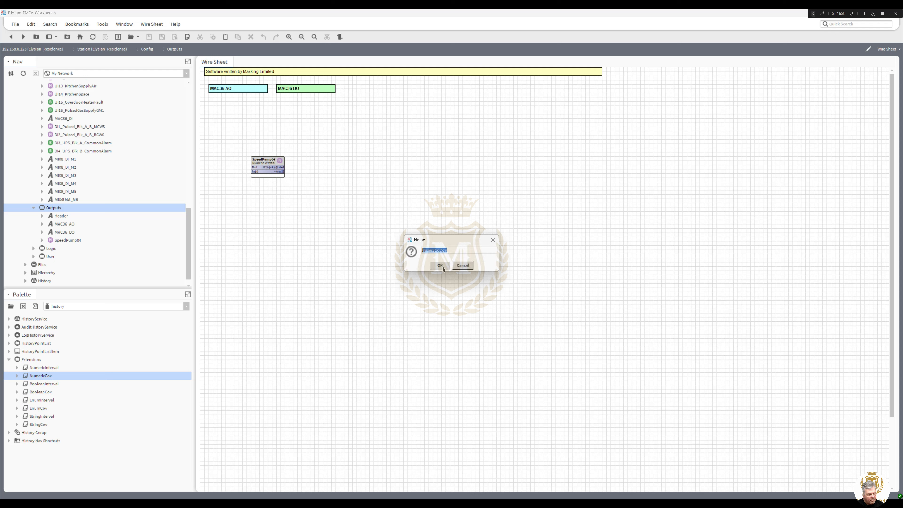
left_click(442, 267)
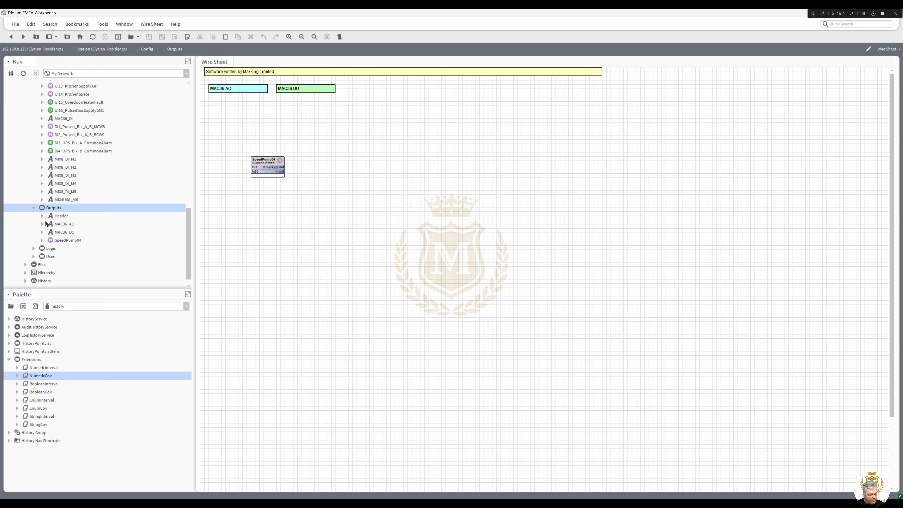
left_click_drag(267, 160, 224, 101)
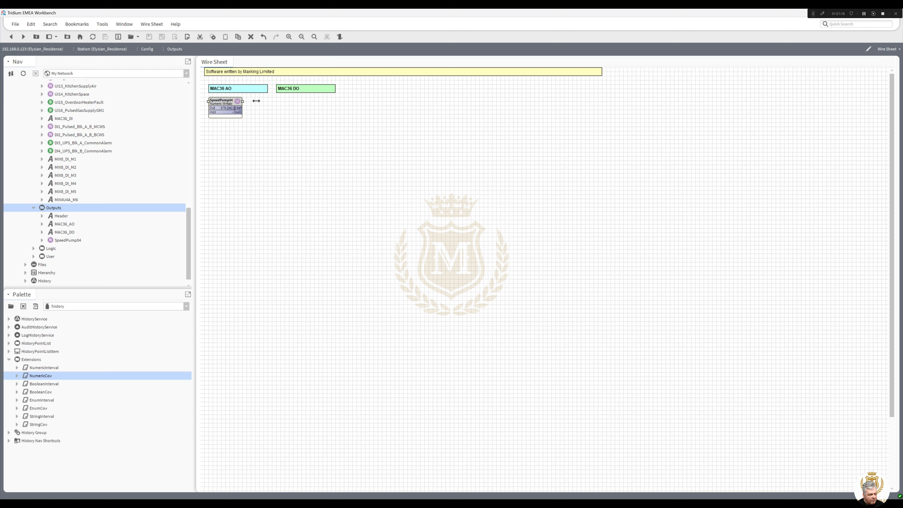
left_click(255, 151)
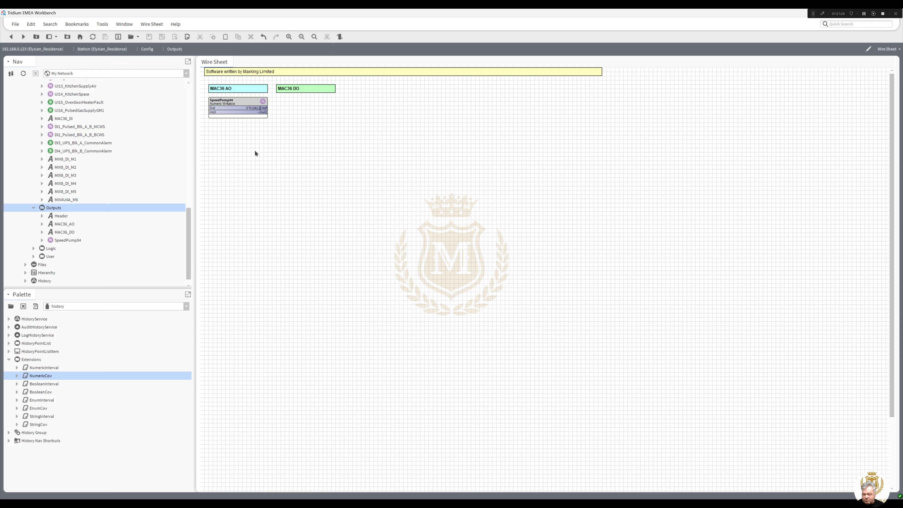
Duplicate the SpeedPump04 point as AO2_SpeedPump05 and place the copy directly beneath it
left_click(236, 102)
right_click(236, 102)
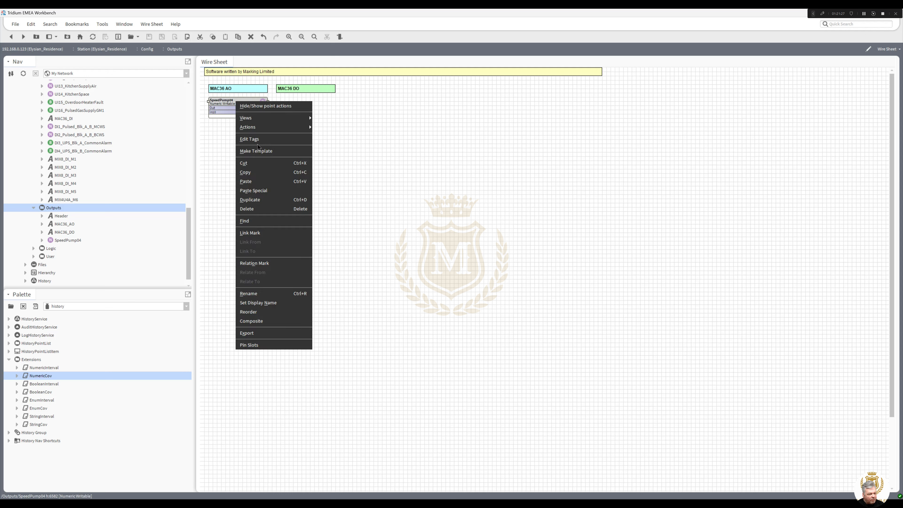
left_click(266, 199)
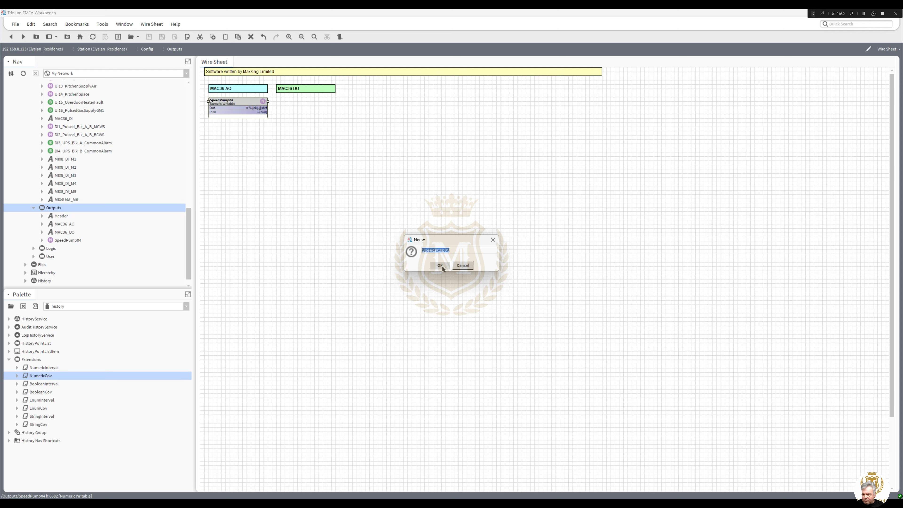
left_click(421, 250)
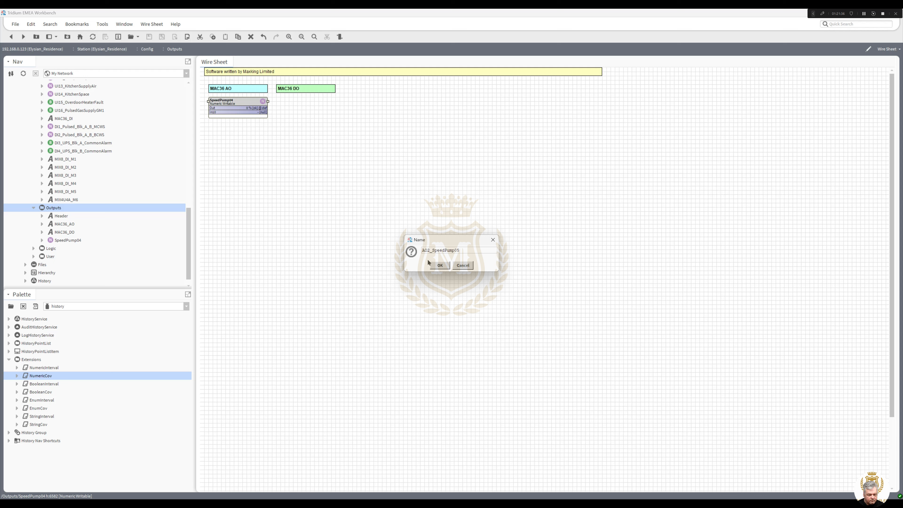
left_click(440, 265)
left_click_drag(249, 111, 245, 128)
Rename the SpeedPump04 point as AO1_SpeedPump04
right_click(225, 104)
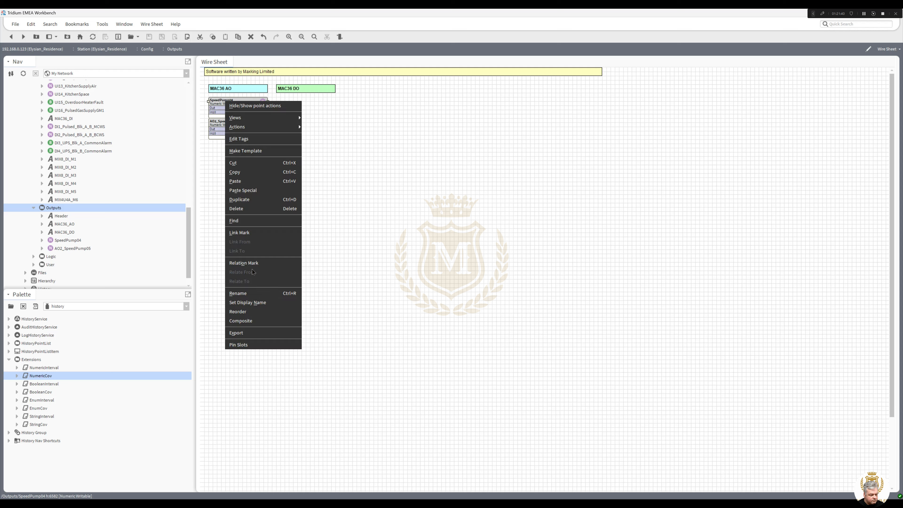
left_click(263, 292)
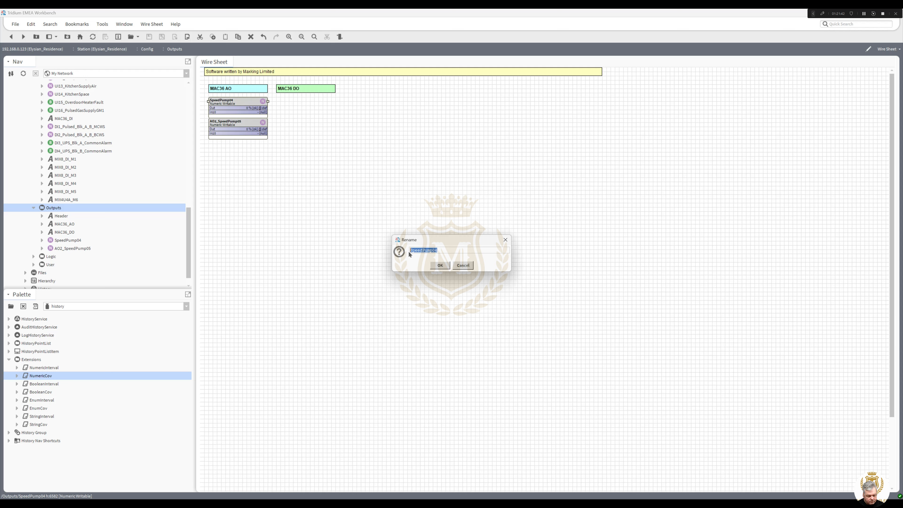
left_click(410, 250)
type("AO1_")
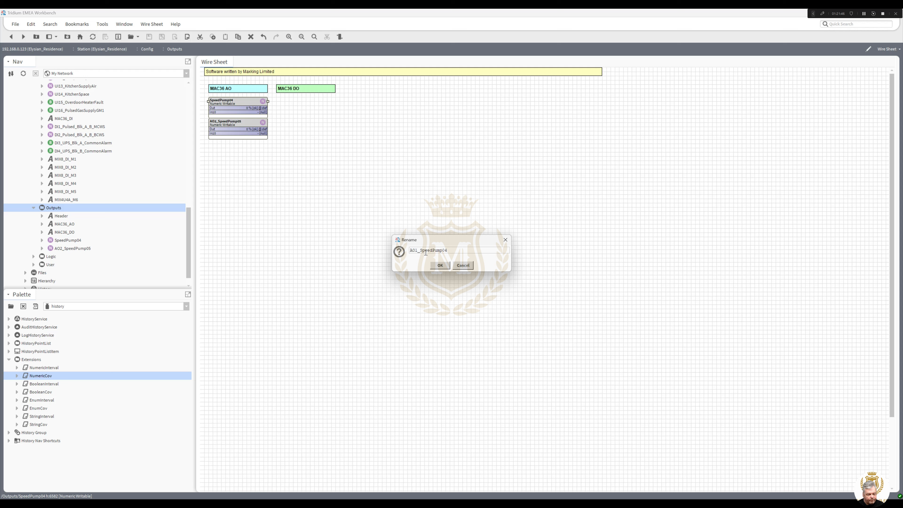
left_click(441, 266)
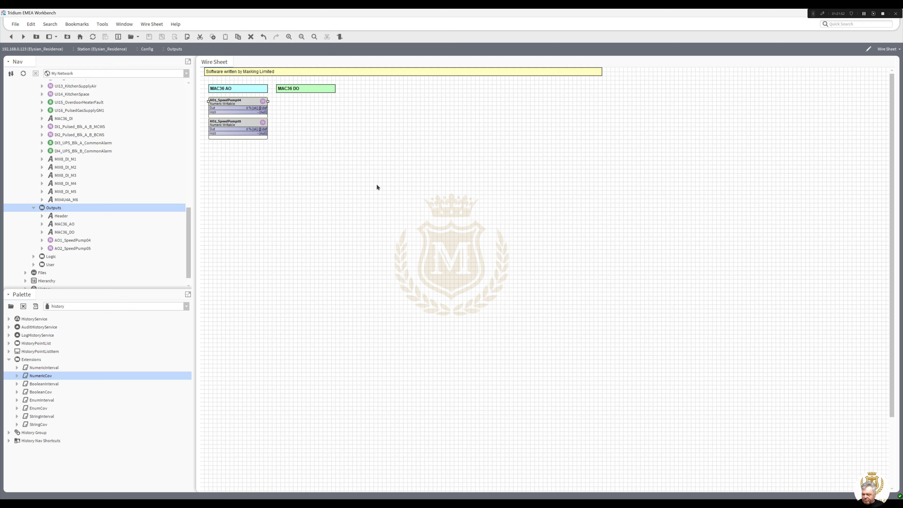
Duplicate the AO2_SpeedPump05 point as AO3_KitchSupFanHeatCoil and place the copy directly beneath it
right_click(231, 128)
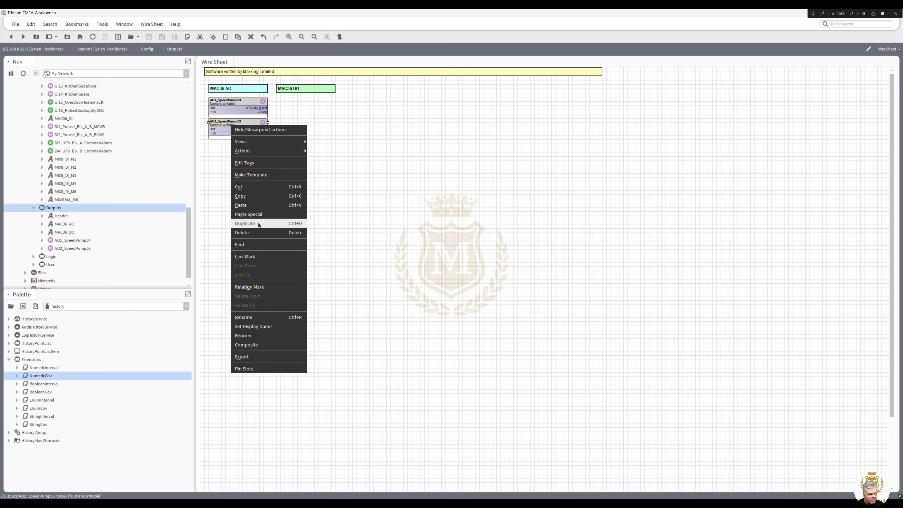
left_click(249, 228)
left_click_drag(428, 250, 495, 249)
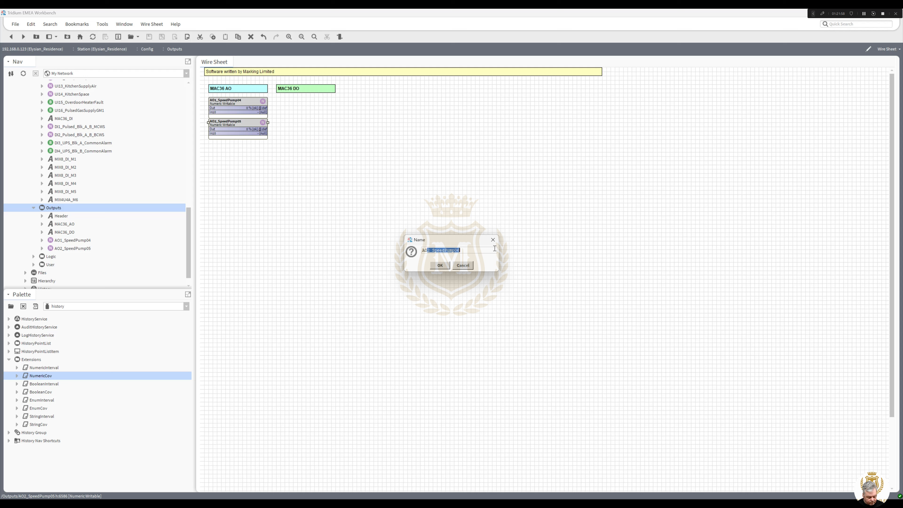
type("3_")
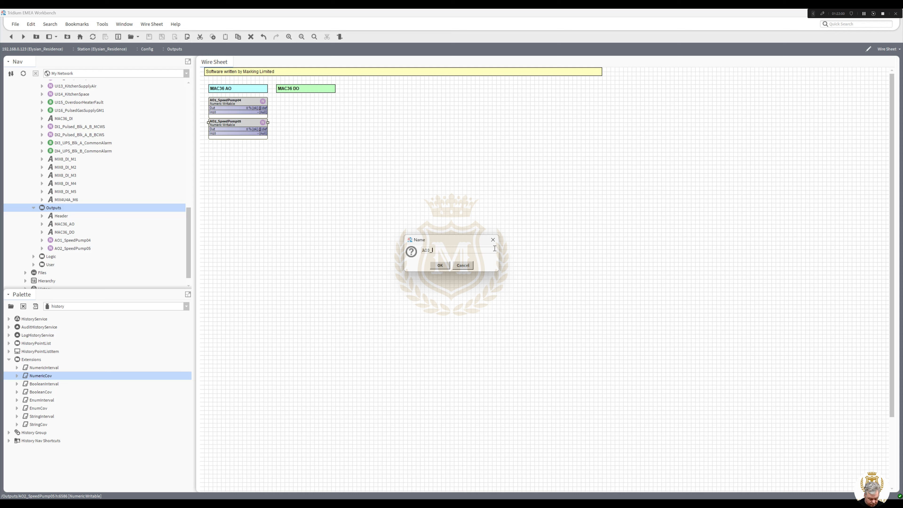
type("KitchSupFanHeatCoil")
left_click(445, 268)
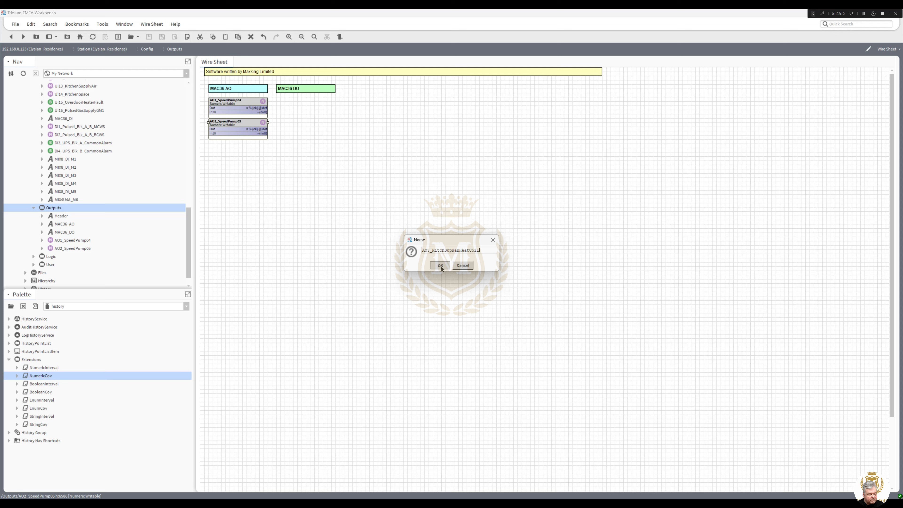
left_click_drag(241, 127, 239, 148)
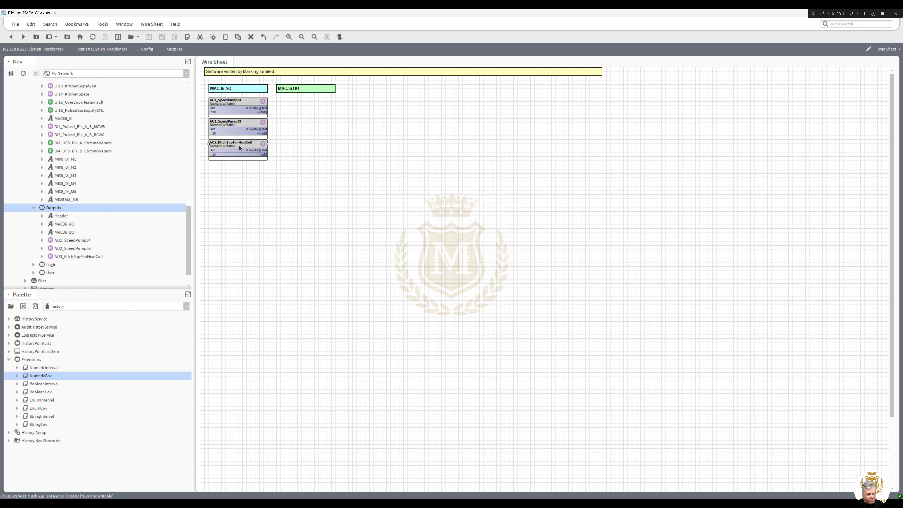
Duplicate the AO3_KitchSupFanHeatCoil point and start naming the copy with the prefix AO4_
right_click(238, 145)
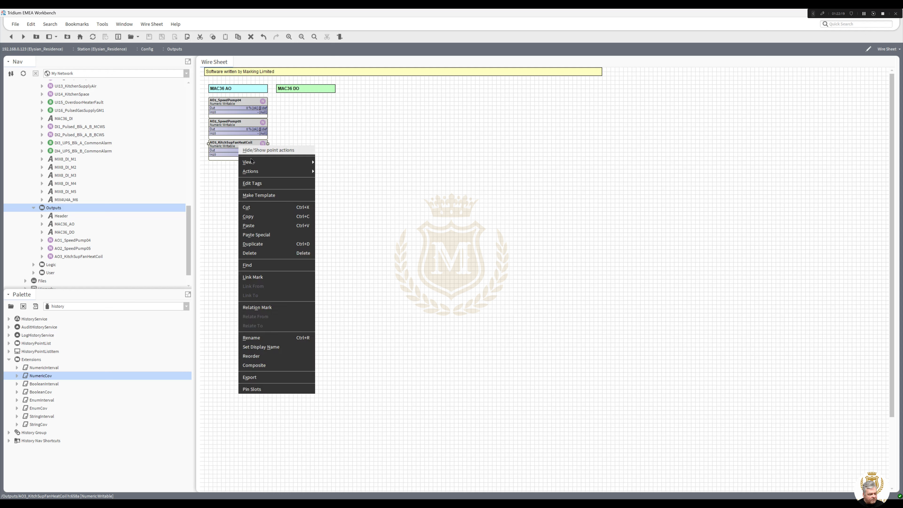
left_click(260, 244)
left_click_drag(427, 250, 527, 250)
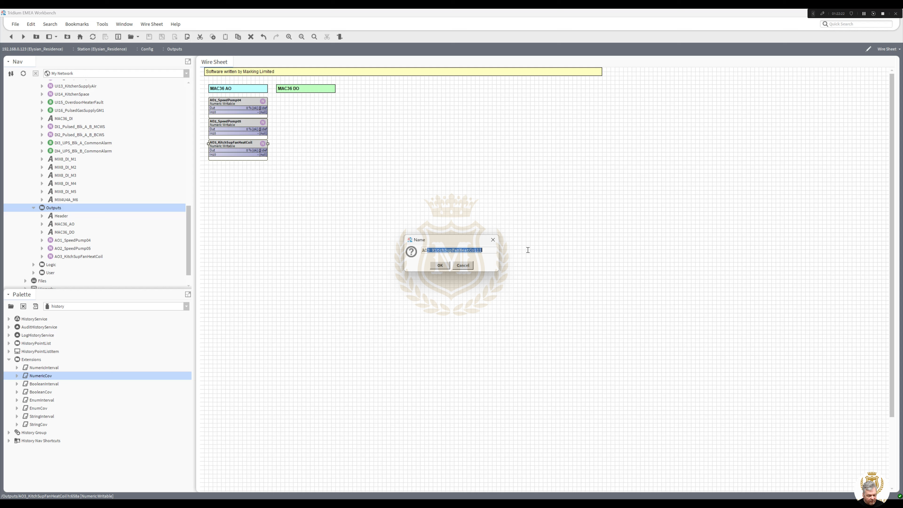
type("4")
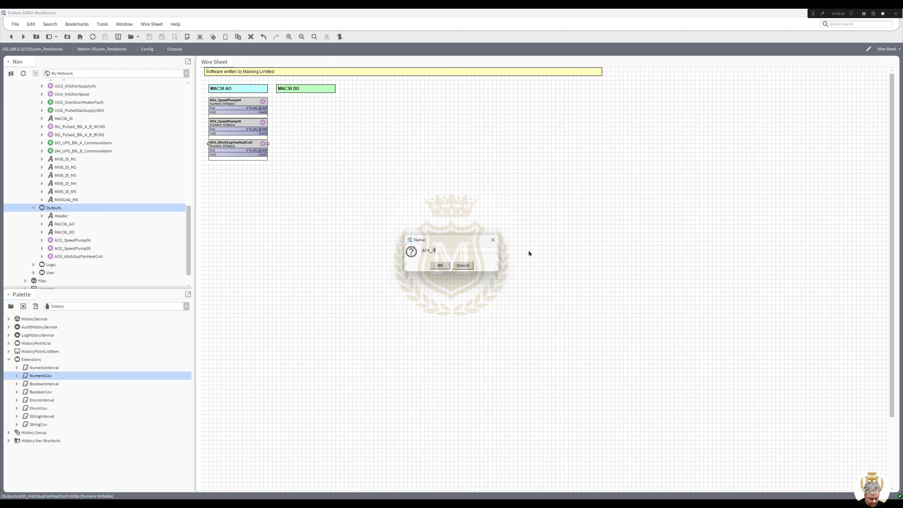
Name the duplicated analog output AO4_Spare and place it directly below AO3_KitchSupFanHeatCoil in the MAC36 AO column
type("_Spare")
left_click(441, 265)
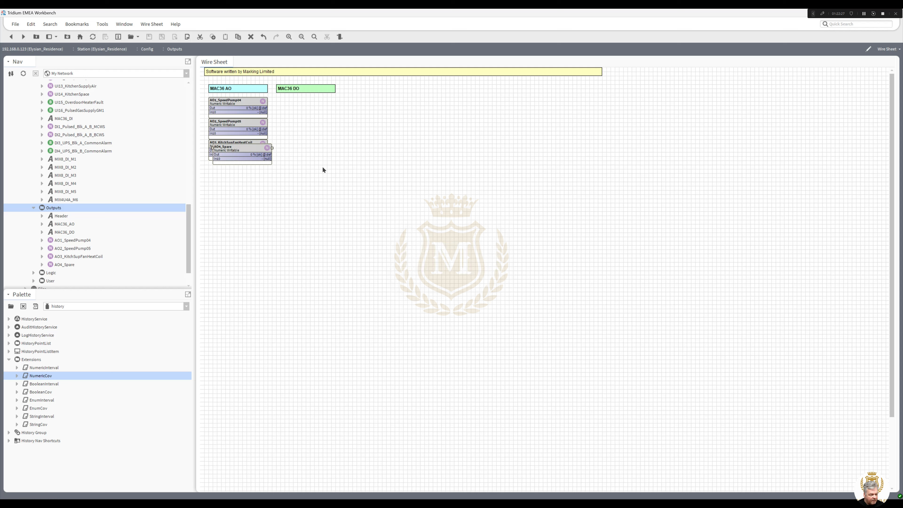
left_click(244, 169)
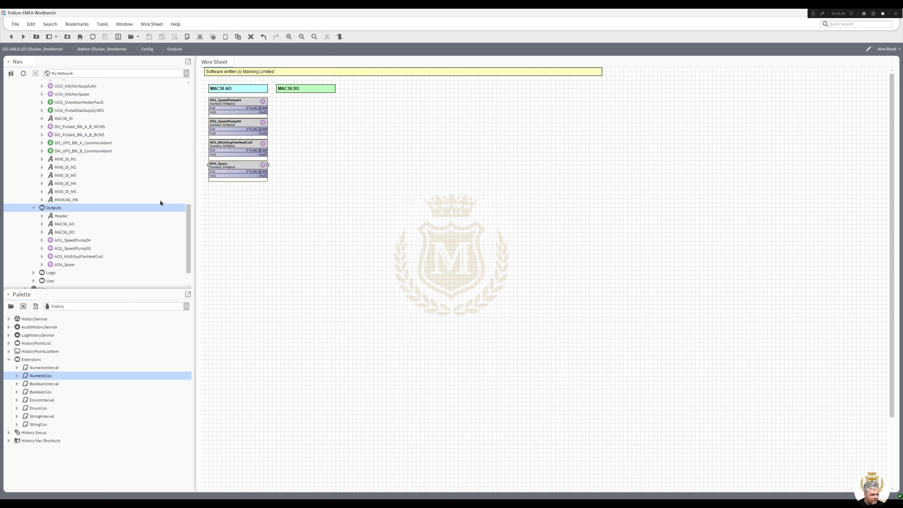
Delete the numeric history extension from the AO4_Spare point, leaving only its Proxy Ext
left_click(41, 265)
right_click(73, 282)
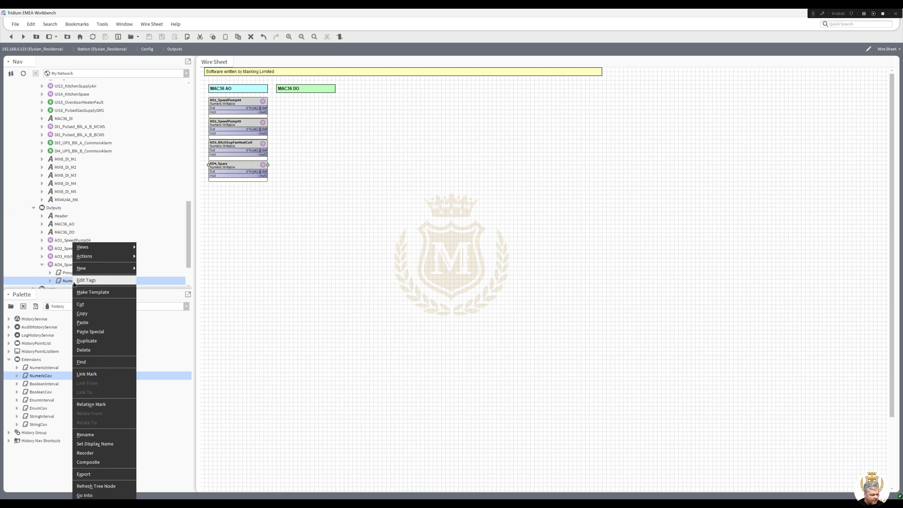
left_click(89, 347)
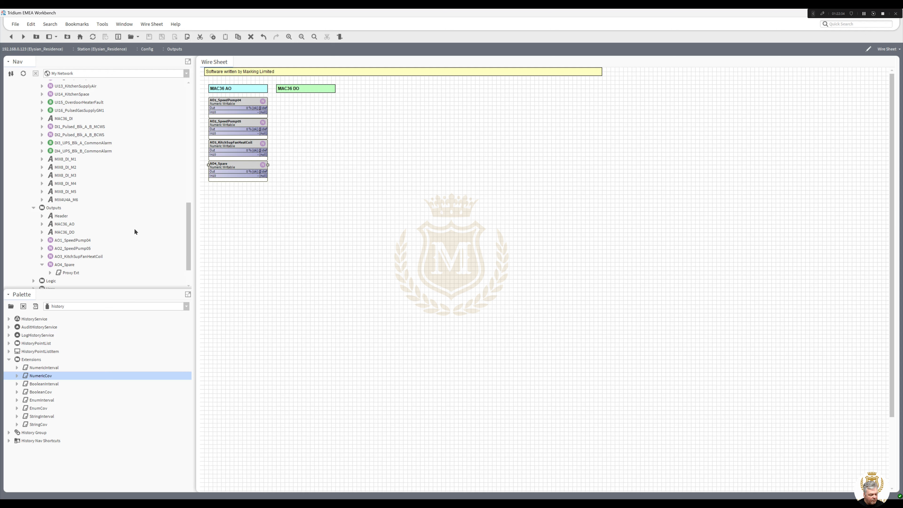
left_click(41, 265)
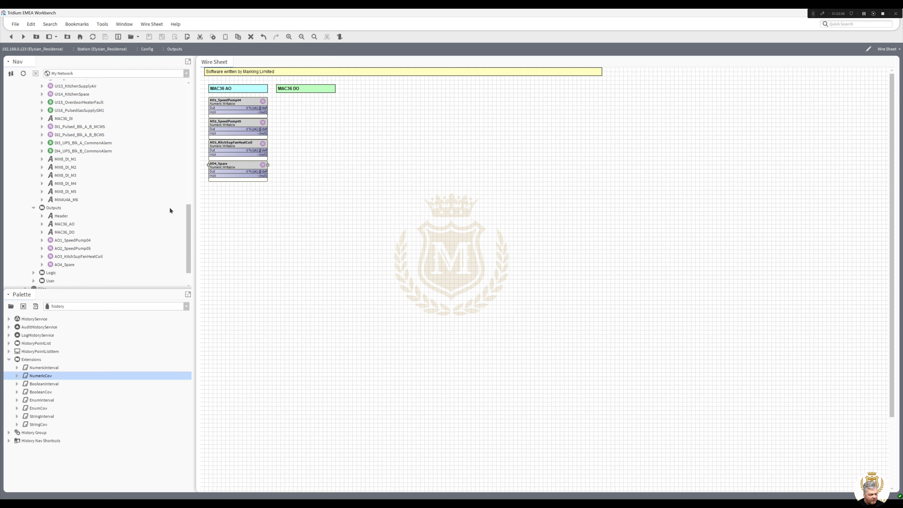
Duplicate AO4_Spare as AO5_Spare and place the copy directly below it in the MAC36 AO column
right_click(232, 168)
left_click(259, 266)
left_click_drag(427, 251, 430, 251)
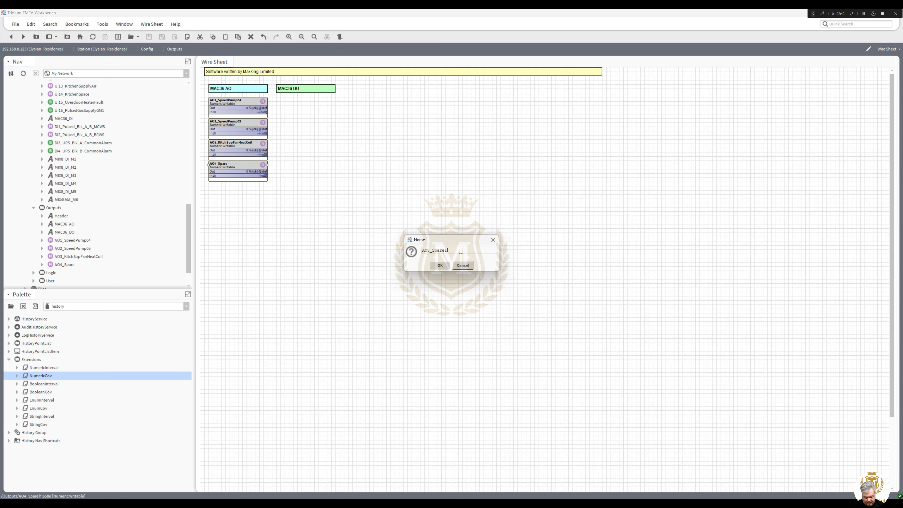
key("BackSpace")
left_click(440, 265)
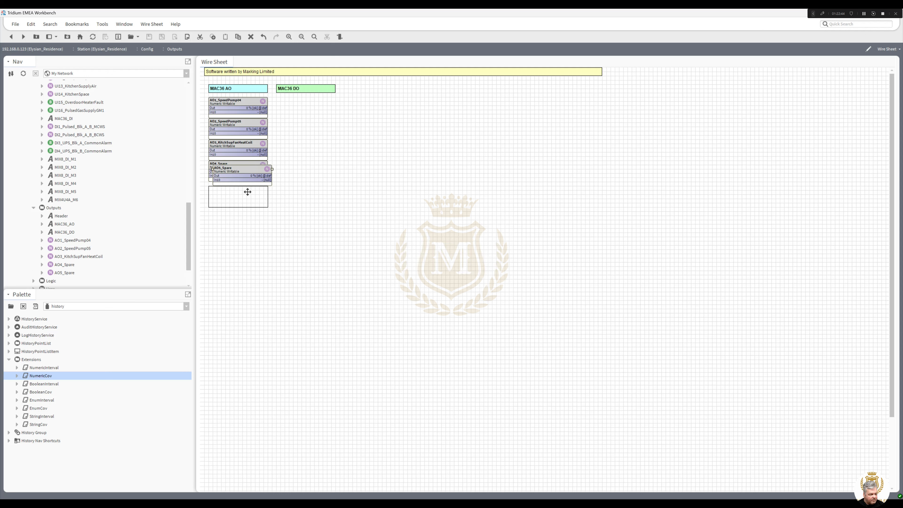
left_click(248, 192)
Duplicate AO5_Spare as AO6_Spare and place the copy directly below it in the MAC36 AO column
right_click(248, 189)
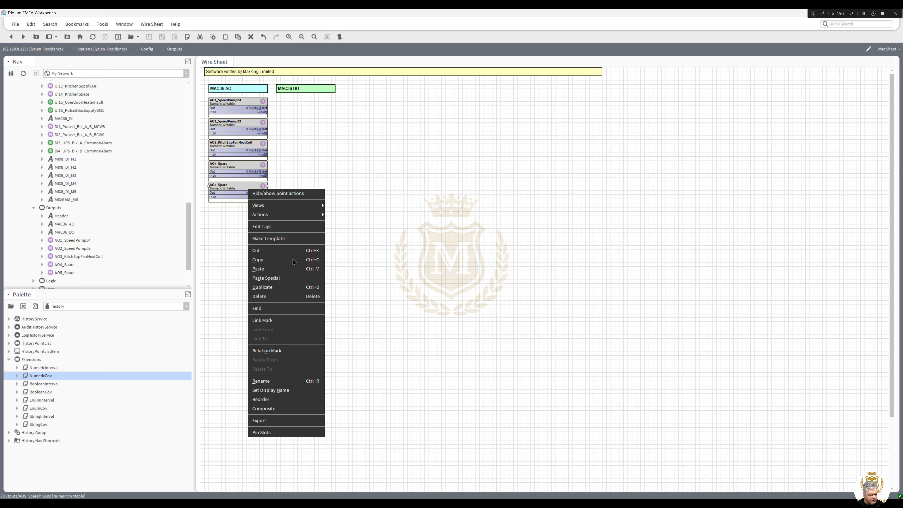
left_click(294, 284)
left_click(426, 250)
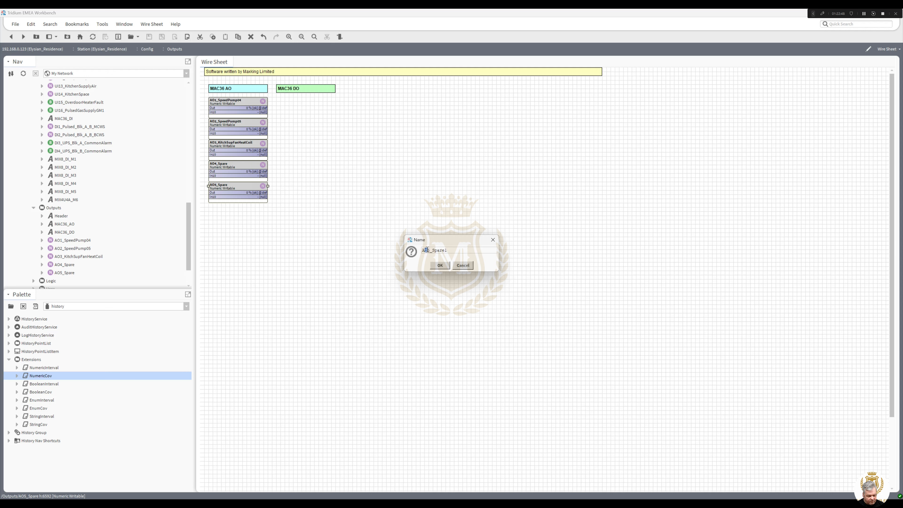
left_click_drag(427, 250, 429, 250)
type("6")
left_click(441, 265)
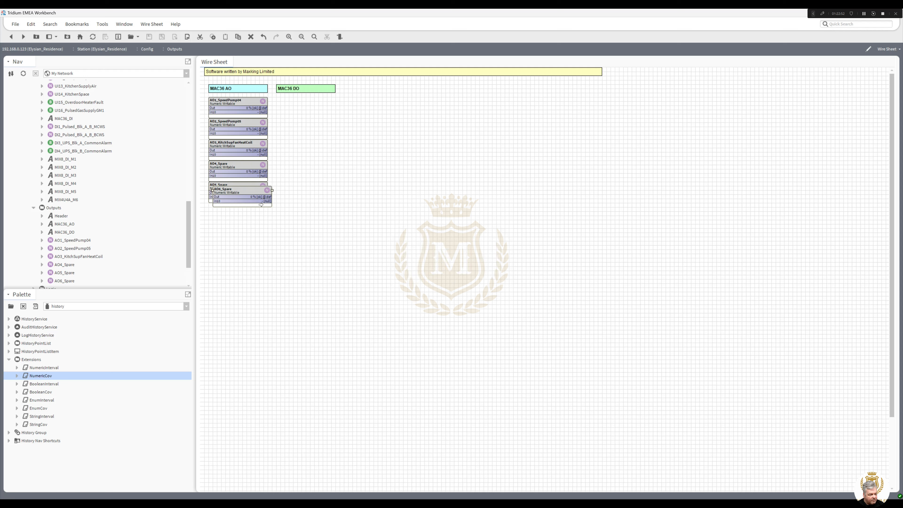
left_click_drag(247, 195, 243, 205)
Duplicate AO6_Spare as AO7_Spare and place the copy directly below it in the MAC36 AO column
right_click(243, 205)
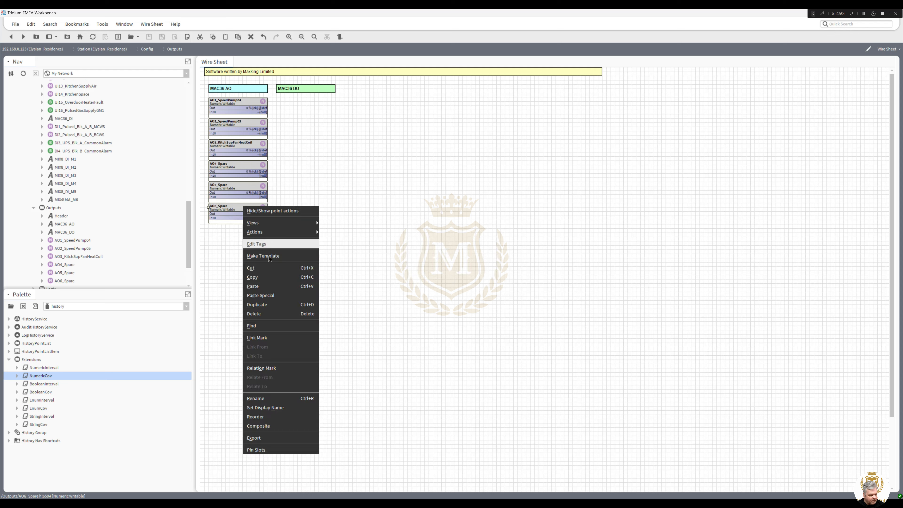
left_click(300, 297)
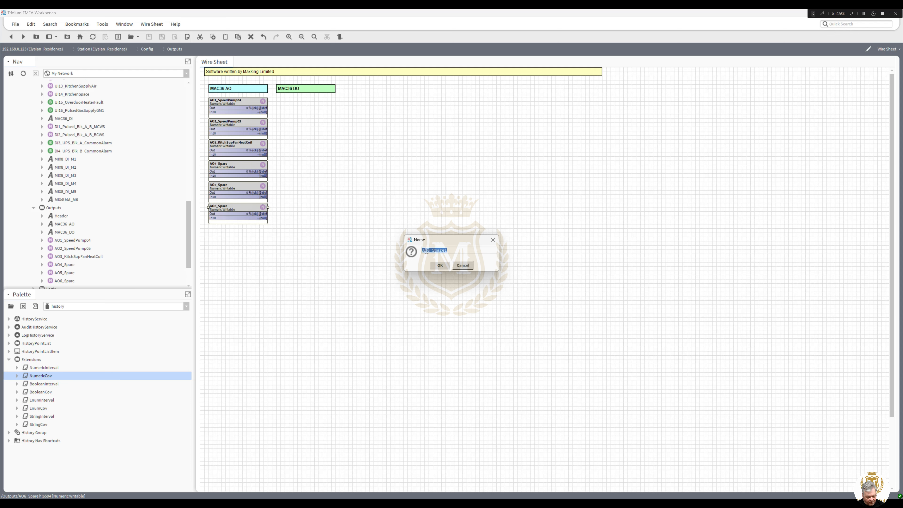
left_click_drag(427, 251, 430, 250)
key("BackSpace")
left_click(440, 265)
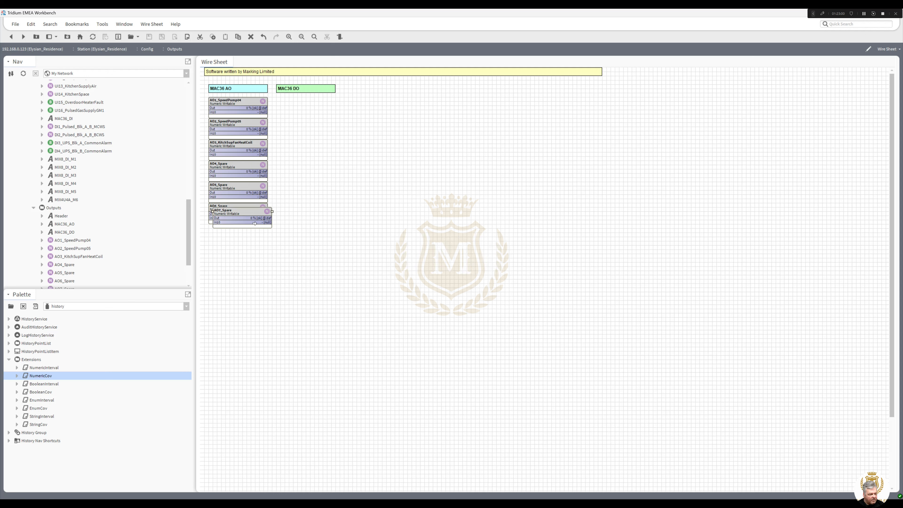
left_click(243, 249)
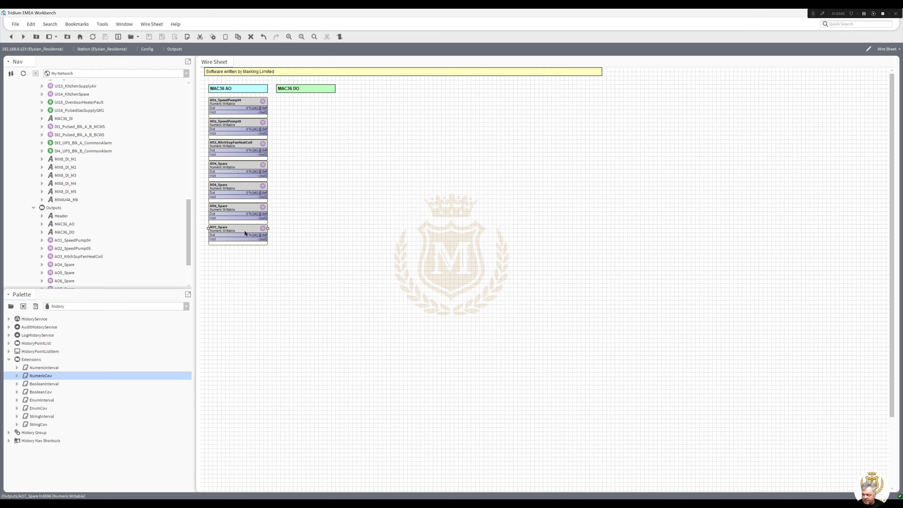
Duplicate AO7_Spare as AO8_Spare and place the copy directly below it in the MAC36 AO column
right_click(245, 233)
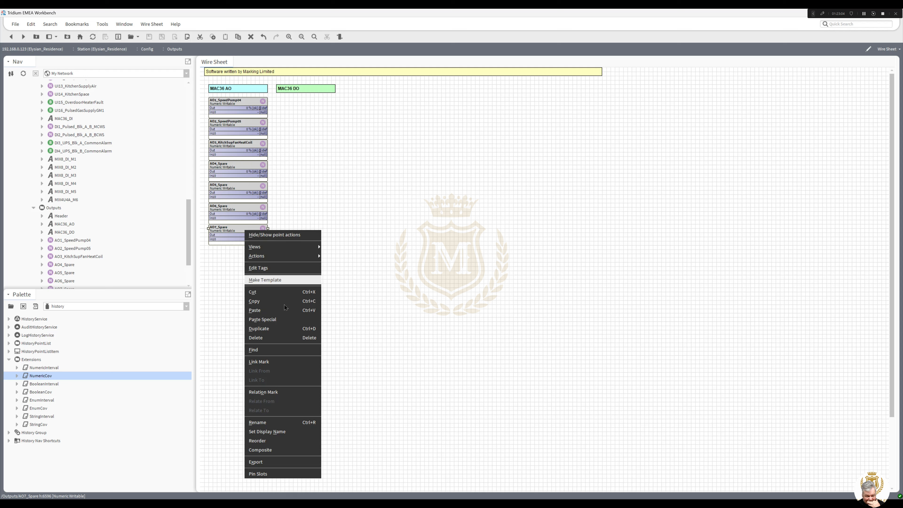
left_click(261, 330)
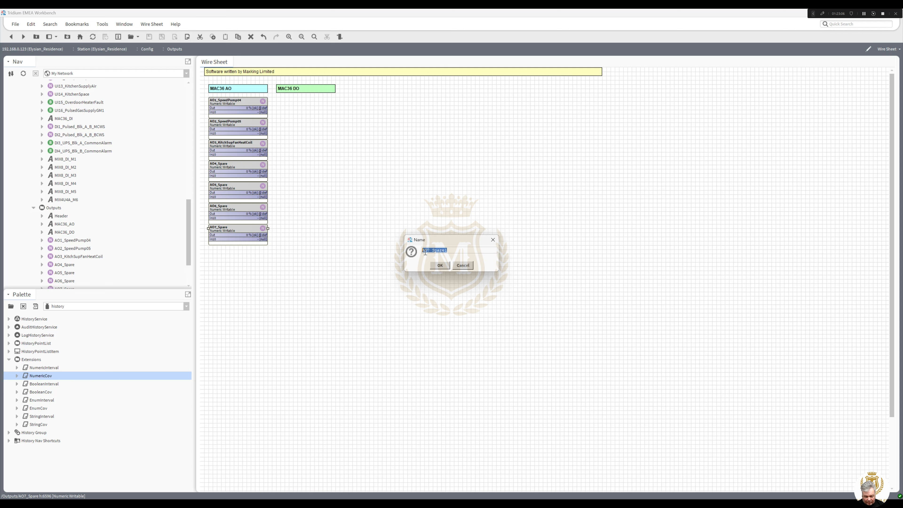
left_click_drag(426, 251, 429, 250)
left_click(440, 265)
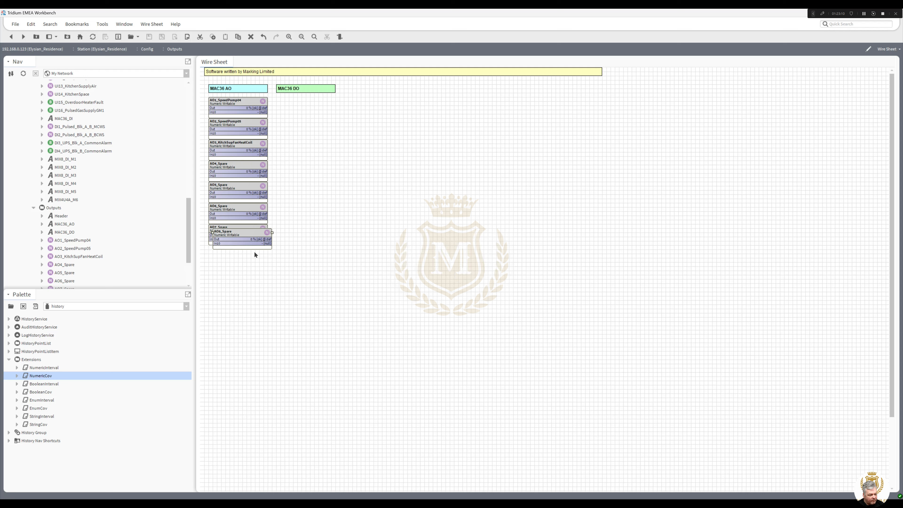
left_click(240, 252)
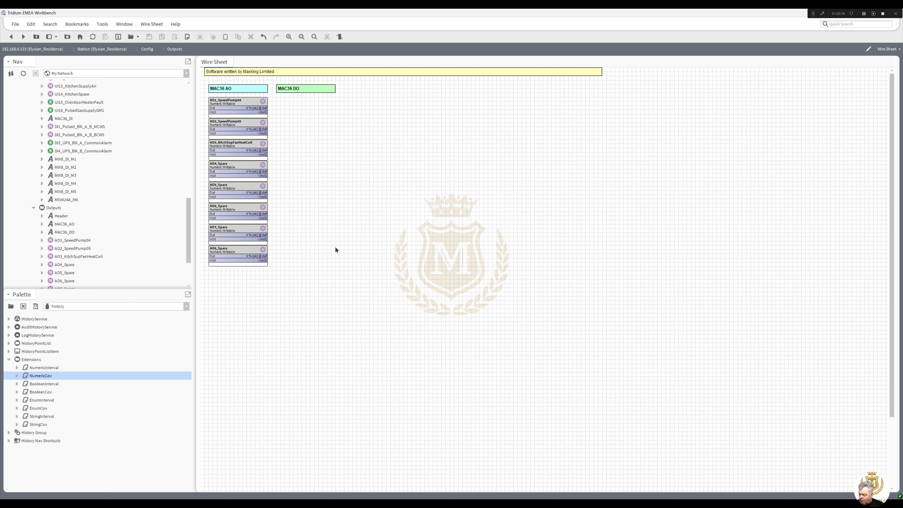
right_click(311, 171)
mouse_move(338, 180)
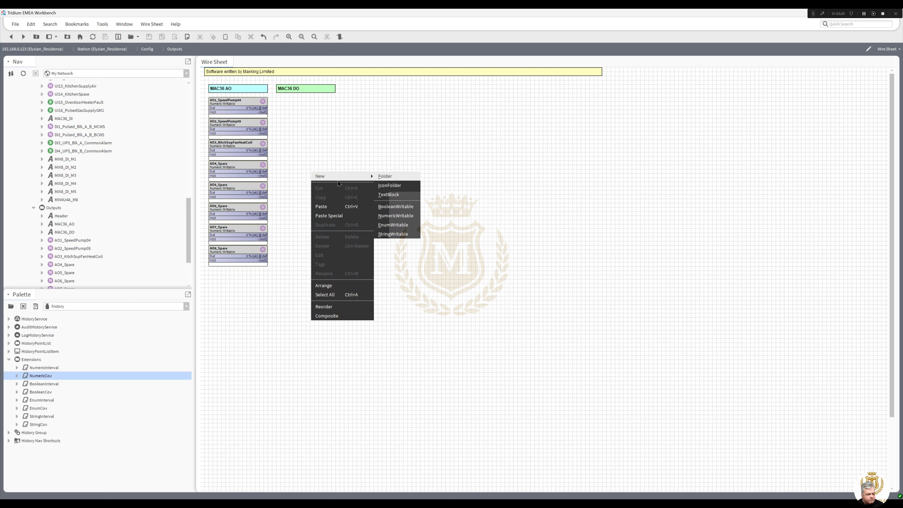
left_click(401, 216)
left_click(462, 267)
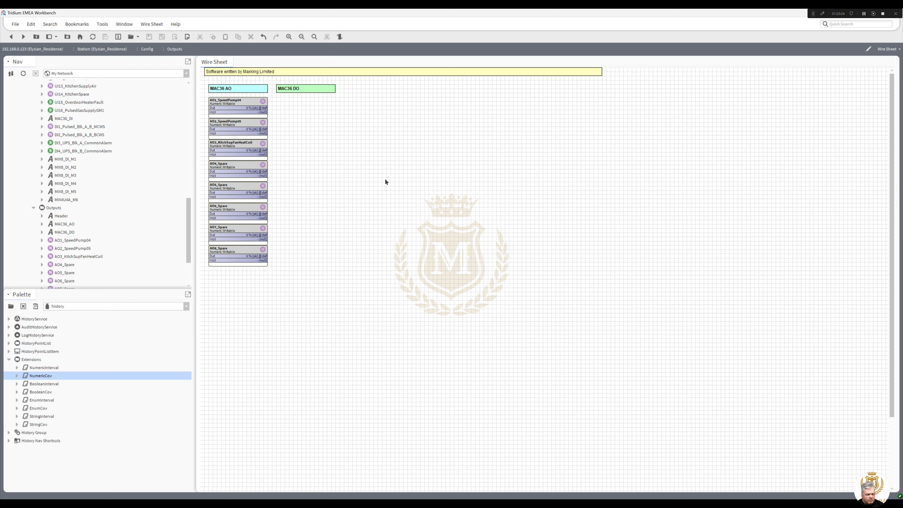
Create a BooleanWritable point named DO1_BoilerNo1Pump01 and fit it under the MAC36 DO heading at the heading's width
right_click(352, 159)
mouse_move(394, 164)
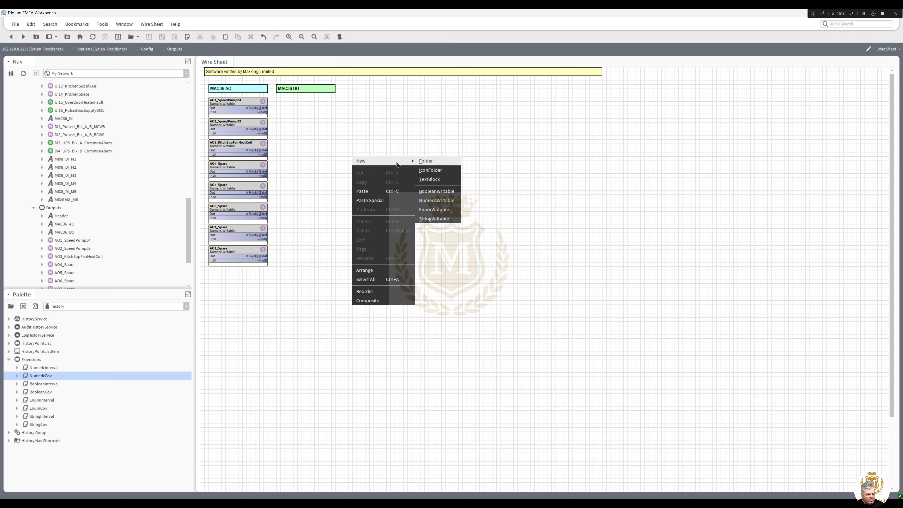
left_click(434, 190)
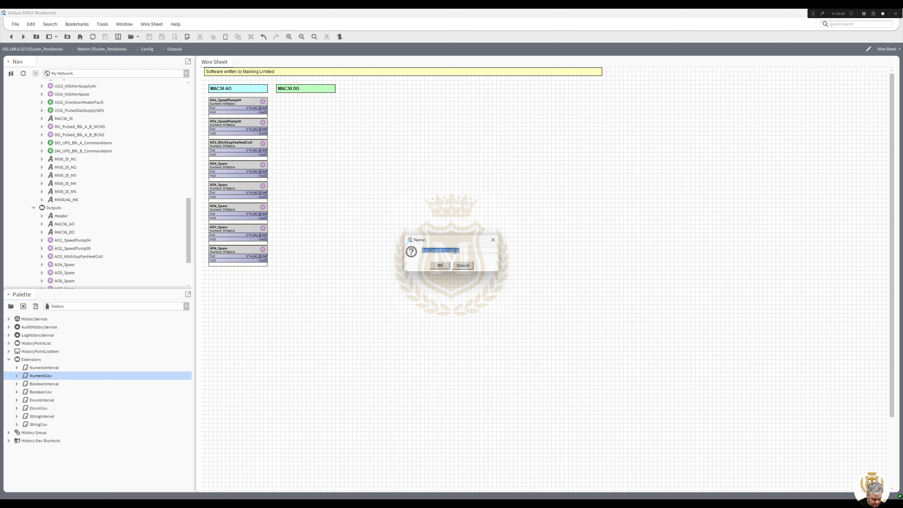
type("DO1_")
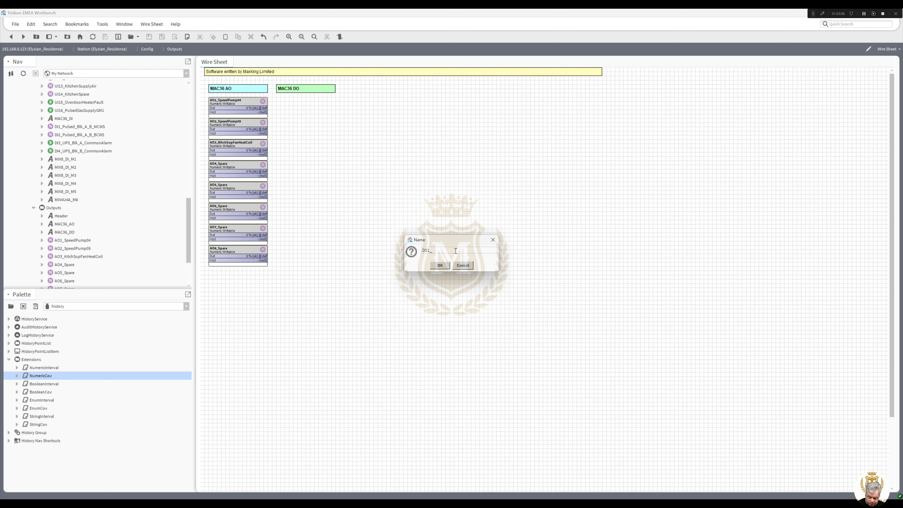
type("BoilerNo1Pump01")
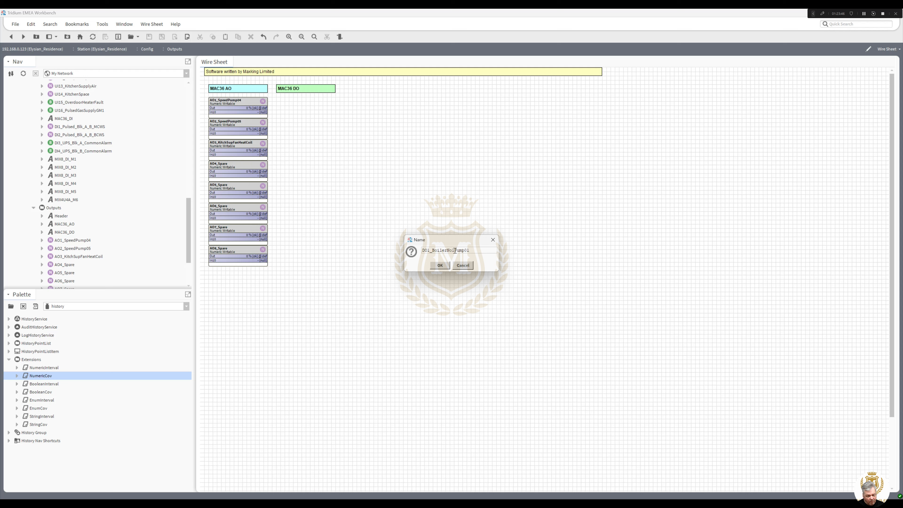
left_click(439, 269)
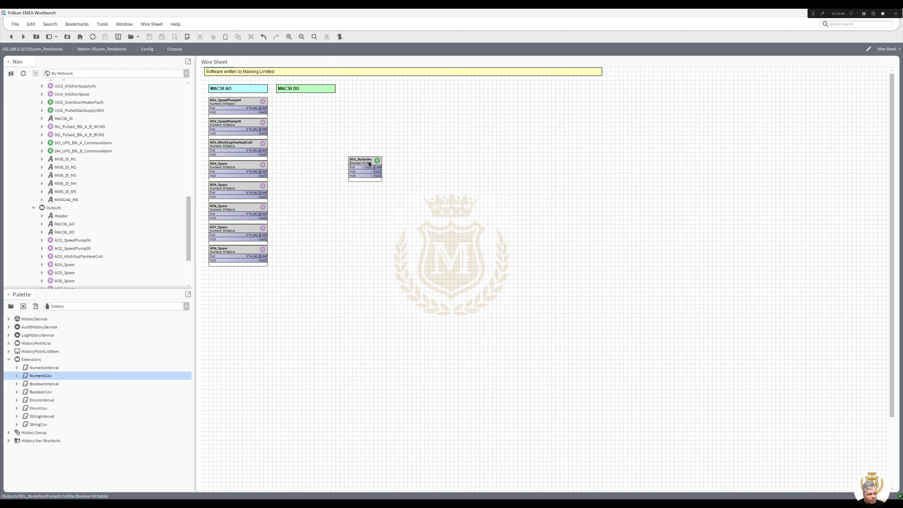
left_click_drag(370, 162, 335, 102)
Unpin the In16 slot of DO1_BoilerNo1Pump01, keeping Out and In10 pinned
right_click(310, 104)
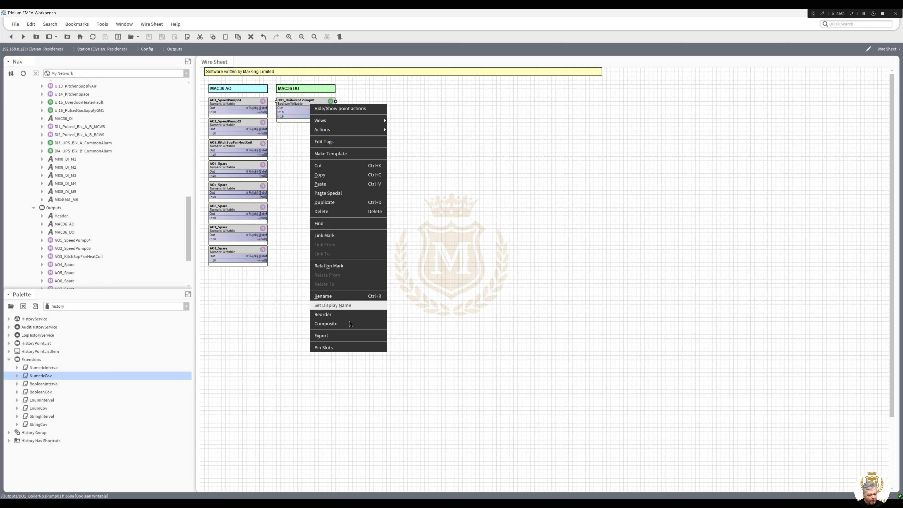
left_click(346, 345)
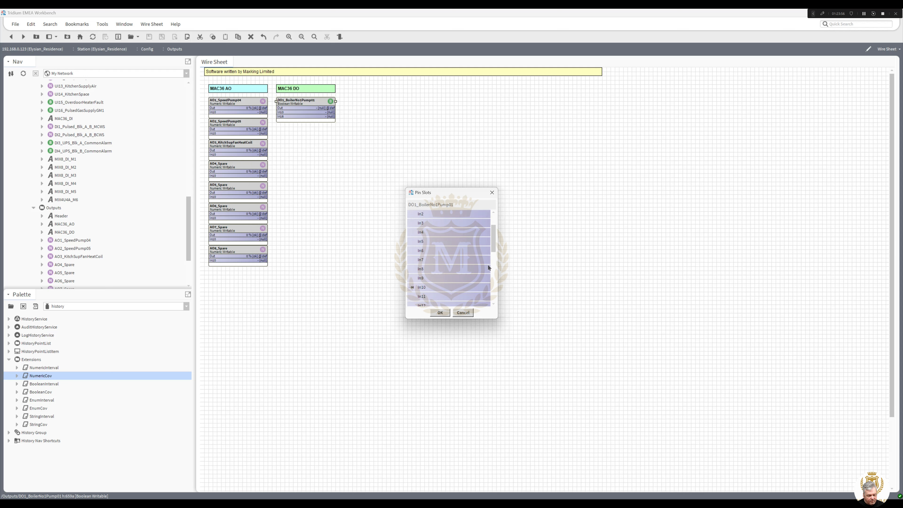
left_click(493, 246)
left_click(440, 313)
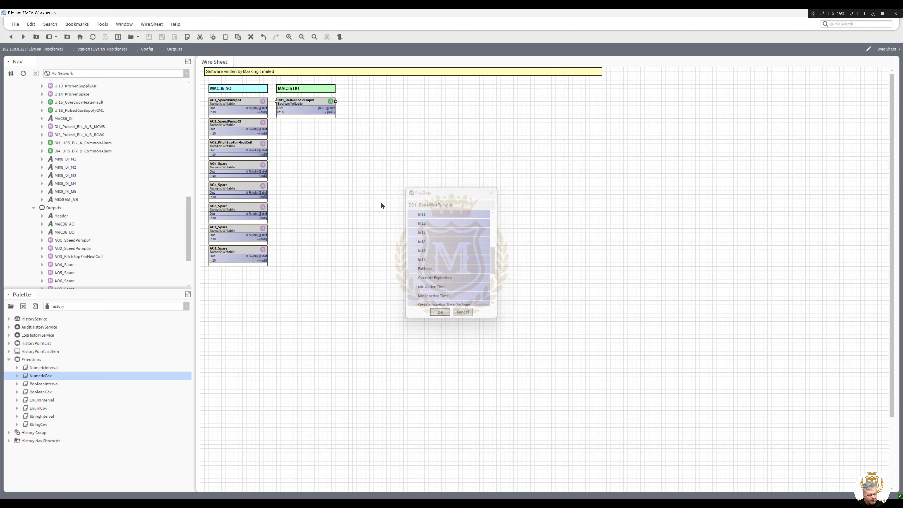
Use the Set action on DO1_BoilerNo1Pump01 to make its fallback value false
right_click(305, 103)
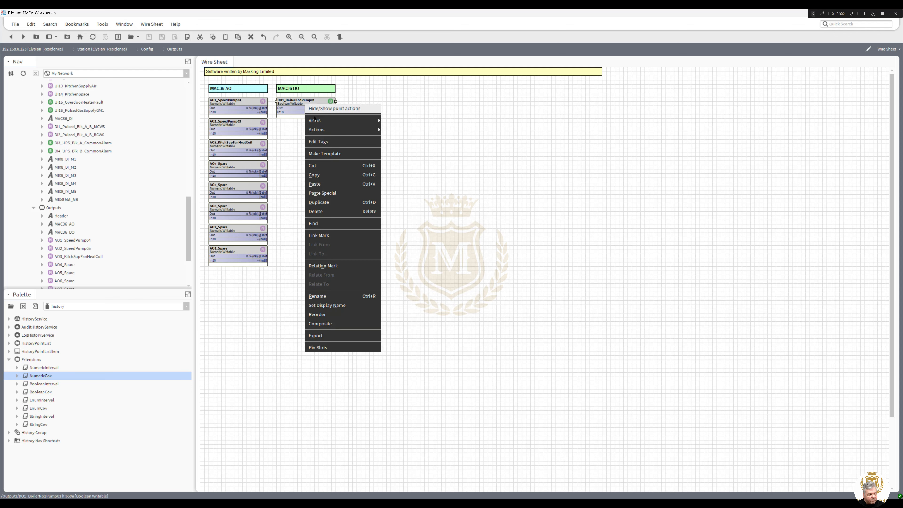
mouse_move(356, 130)
left_click(407, 182)
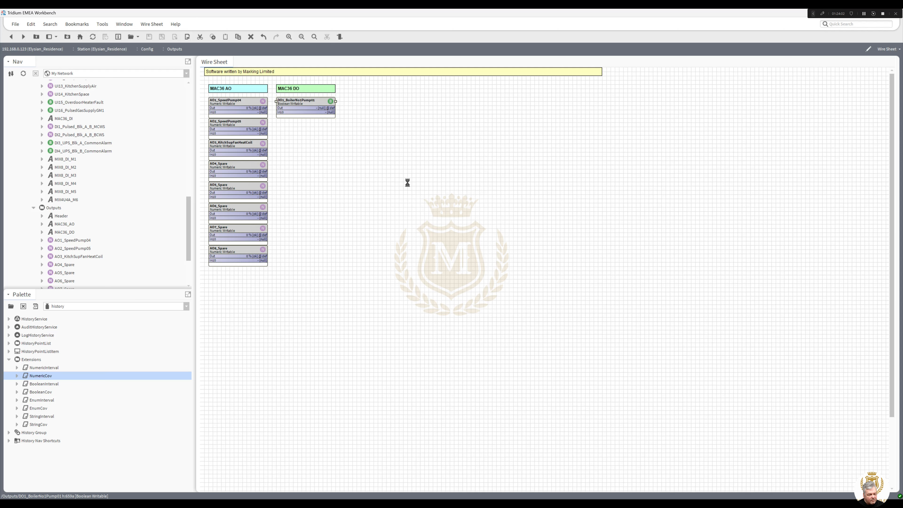
key("Return")
Set the facets of DO1_BoilerNo1Pump01 to trueText Enable and falseText Disable, save, and return to the Outputs wire sheet
double_click(315, 107)
left_click(345, 80)
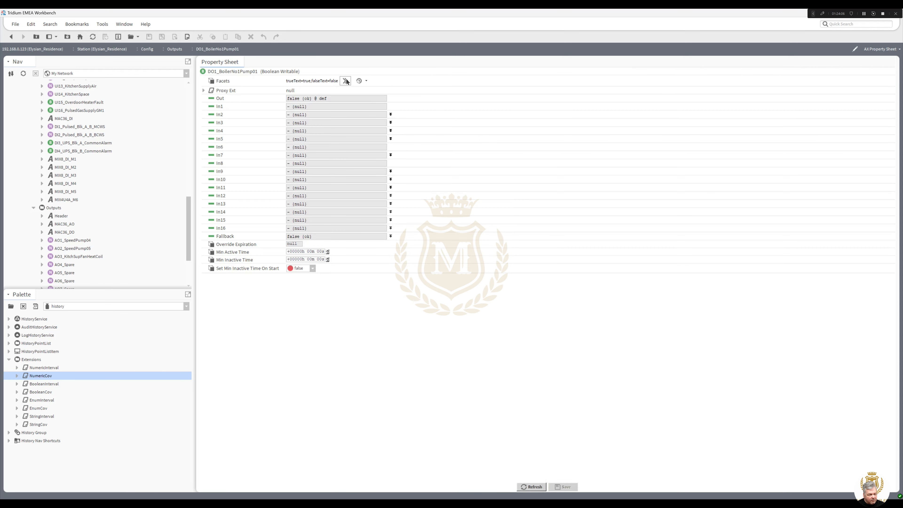
type("Enable")
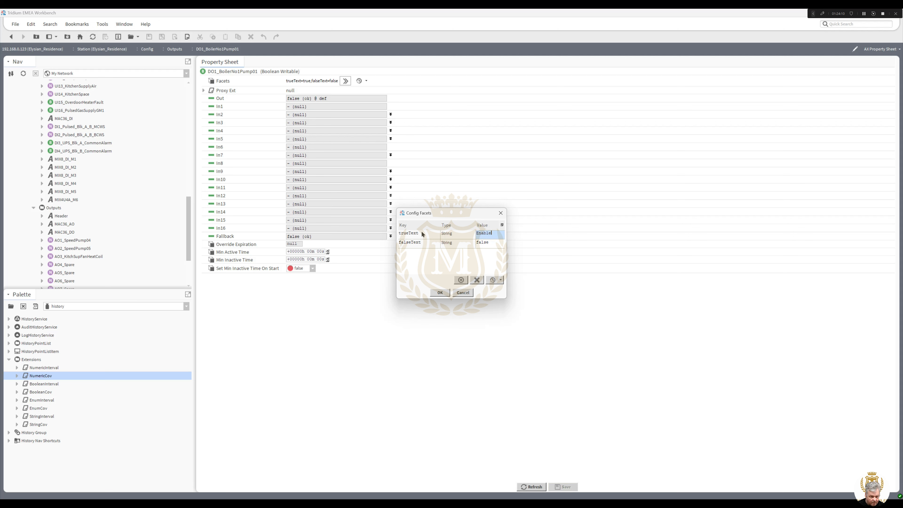
left_click_drag(490, 243, 403, 236)
type("D")
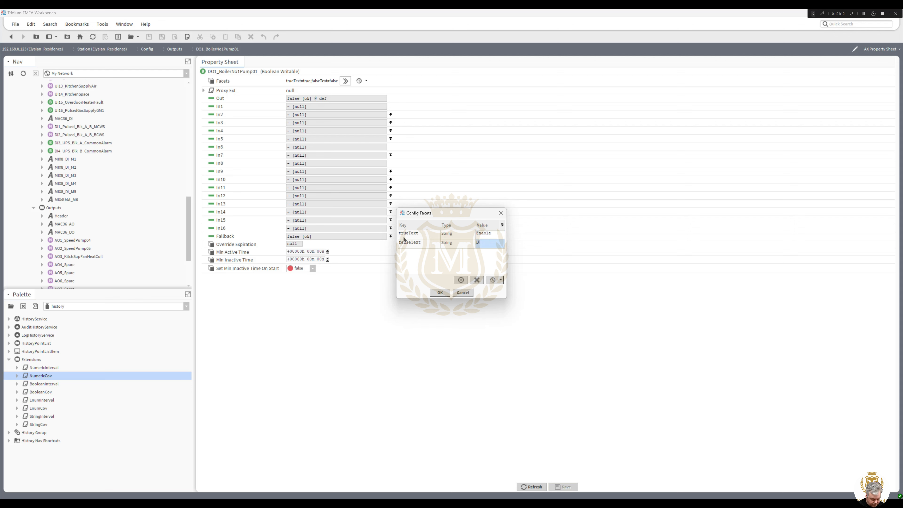
type("isable")
left_click(440, 292)
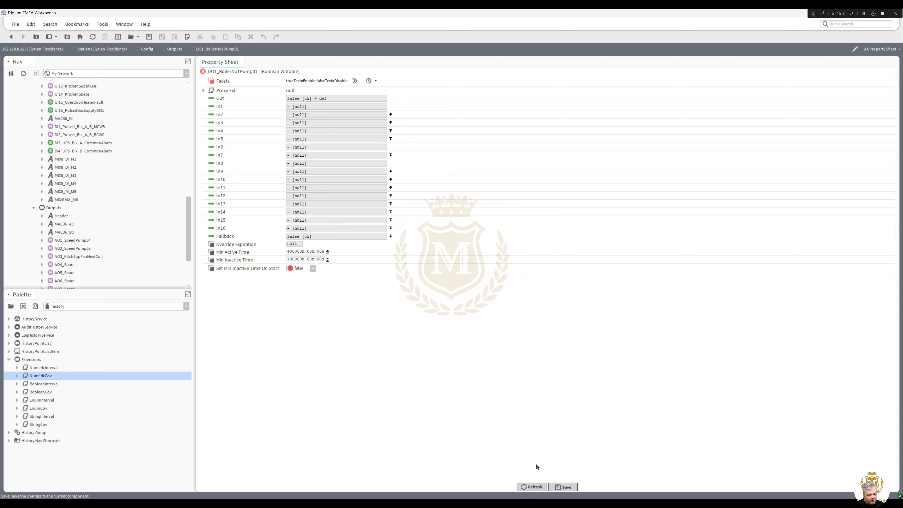
left_click(11, 36)
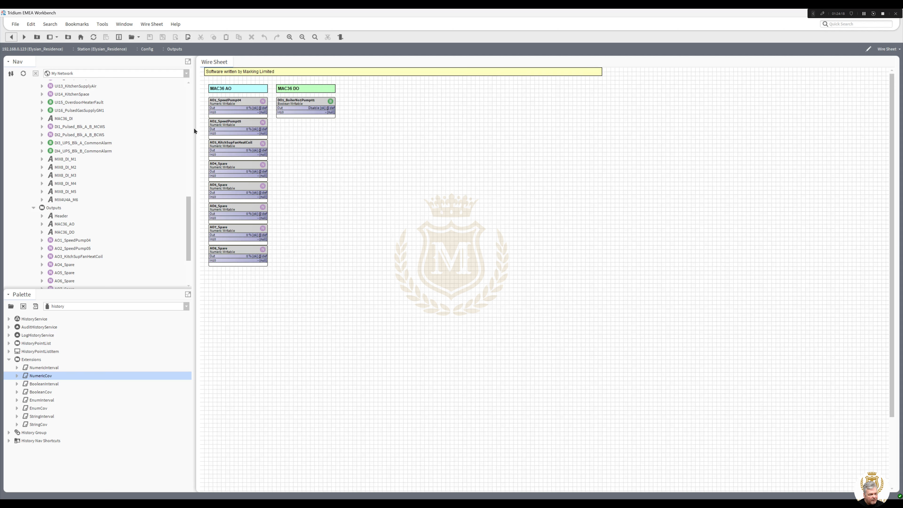
Duplicate DO1_BoilerNo1Pump01 as DO2_BoilerNo2Pump02 and place the copy directly beneath it in the MAC36 DO column
right_click(301, 106)
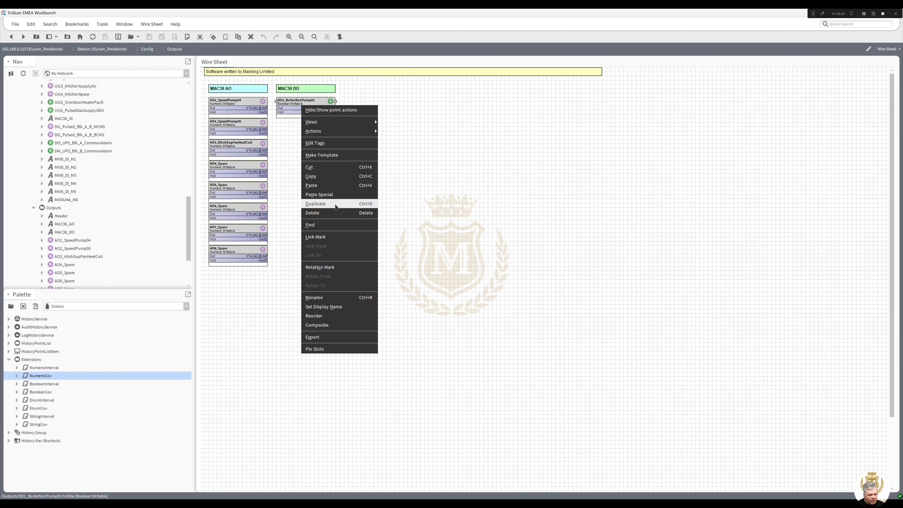
left_click(370, 225)
left_click_drag(427, 251, 431, 251)
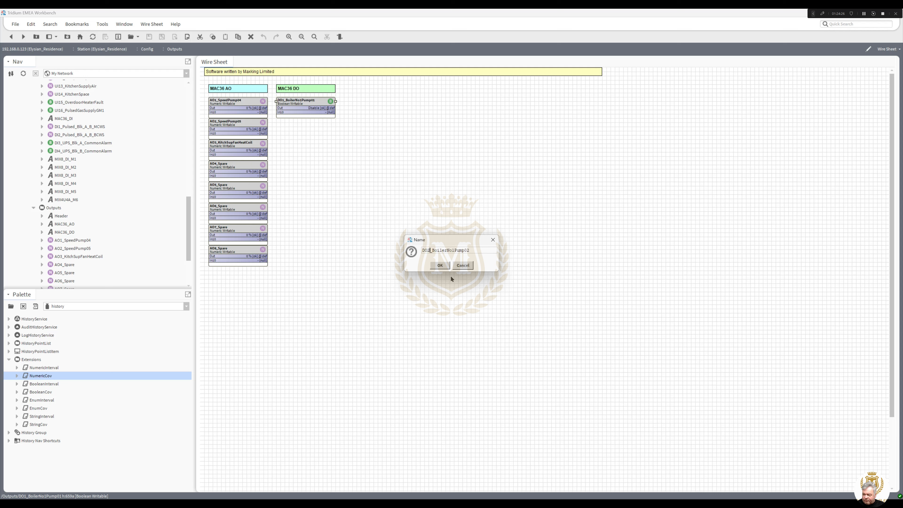
left_click(453, 250)
left_click(439, 265)
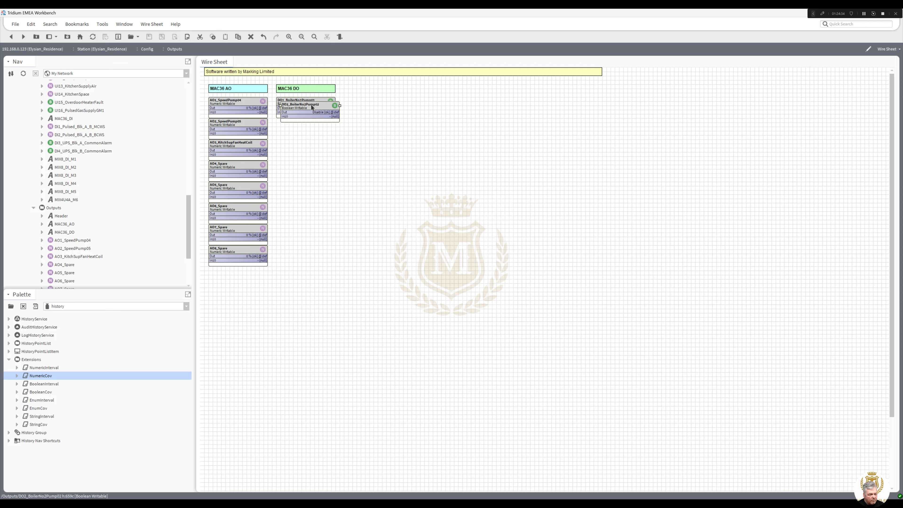
left_click_drag(310, 116, 307, 131)
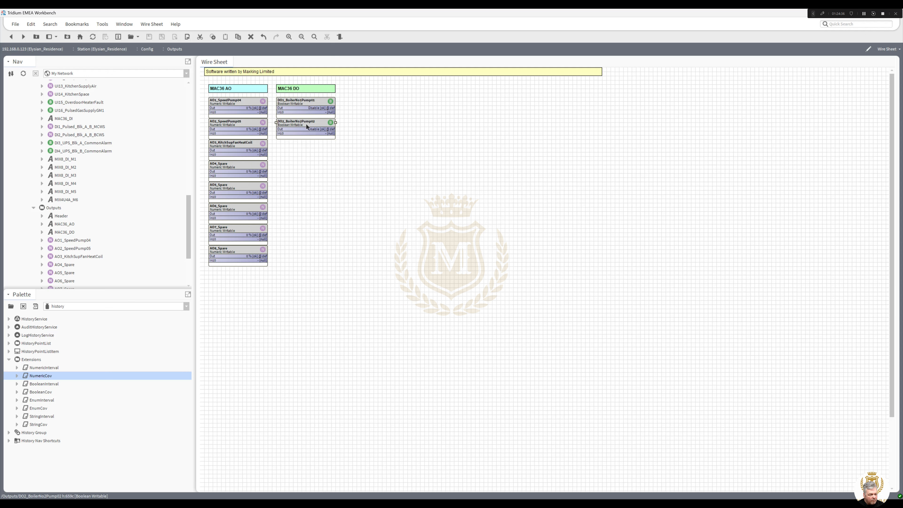
Duplicate DO2_BoilerNo2Pump02 as DO3_BoilerNo3Pump03 and place the copy directly beneath it in the MAC36 DO column
right_click(308, 127)
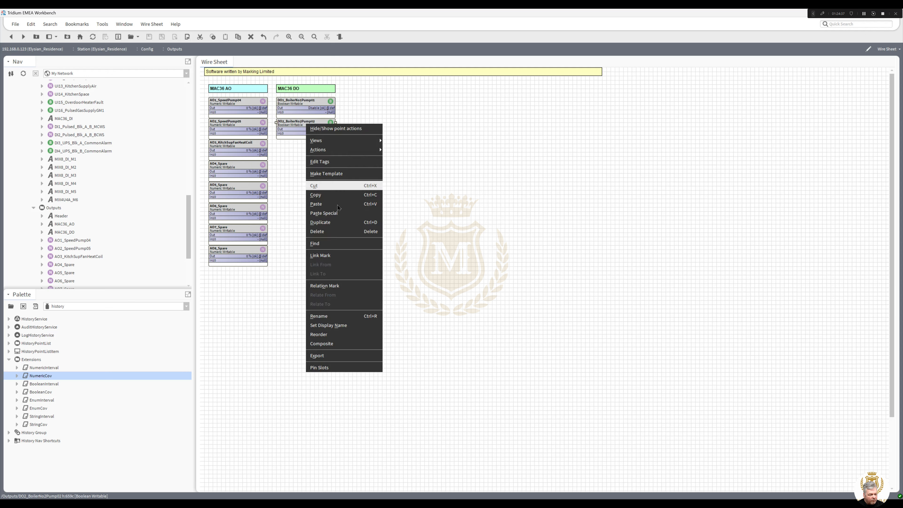
left_click(334, 221)
left_click(428, 250)
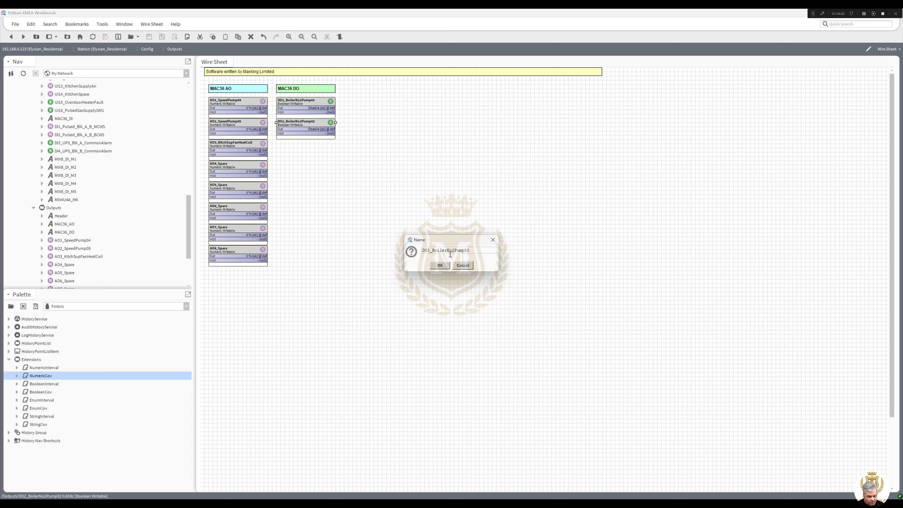
left_click_drag(452, 250, 453, 250)
type("3")
left_click(440, 265)
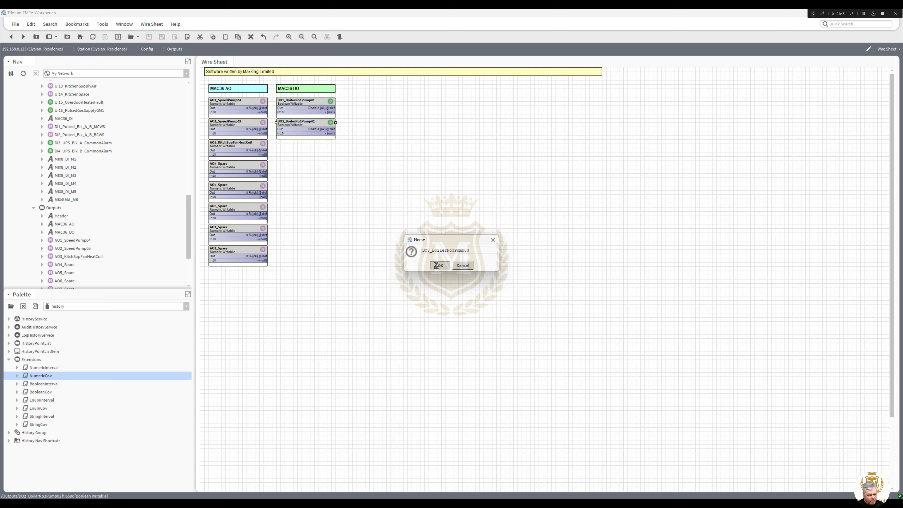
left_click(311, 149)
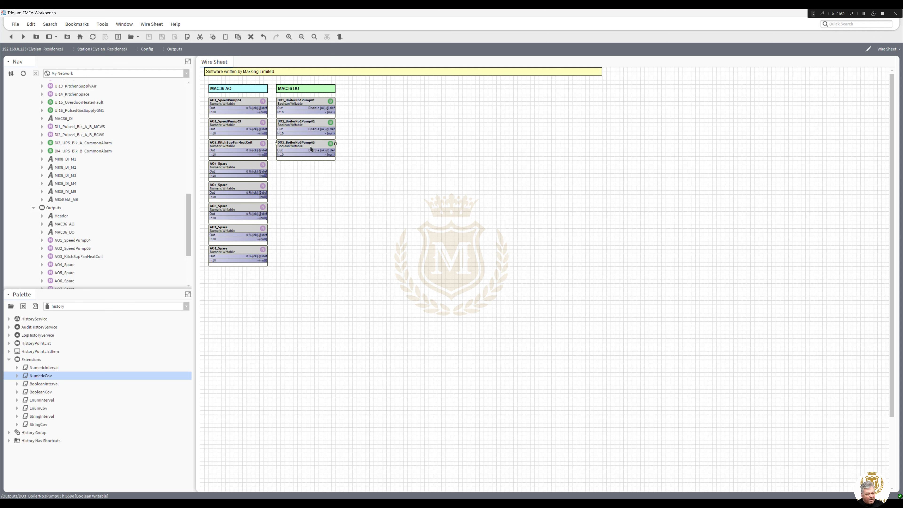
Duplicate DO3_BoilerNo3Pump03 as DO4_Spare and place the copy directly beneath it in the MAC36 DO column
right_click(310, 149)
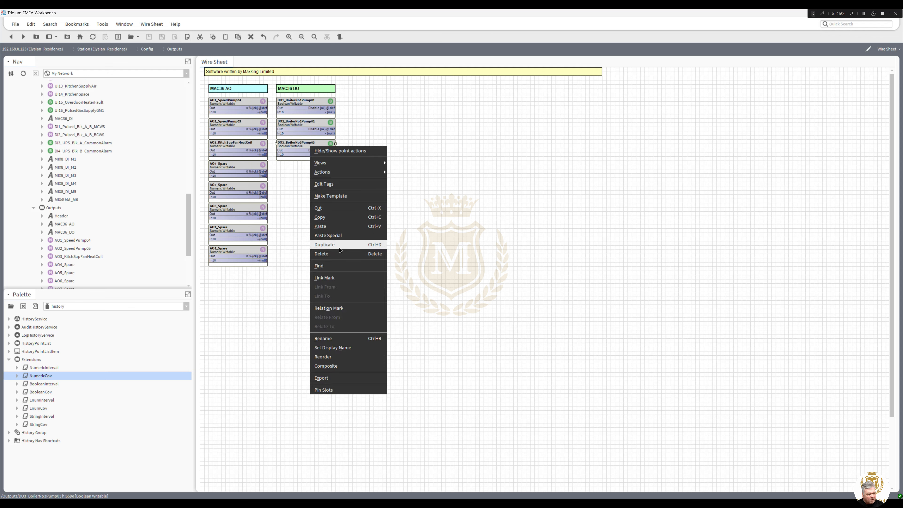
left_click(355, 242)
left_click_drag(427, 249, 568, 251)
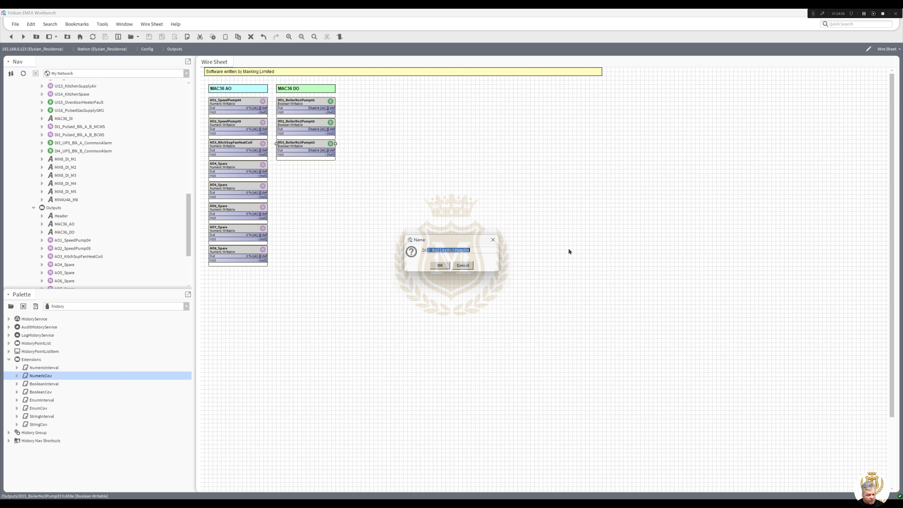
type("4_S")
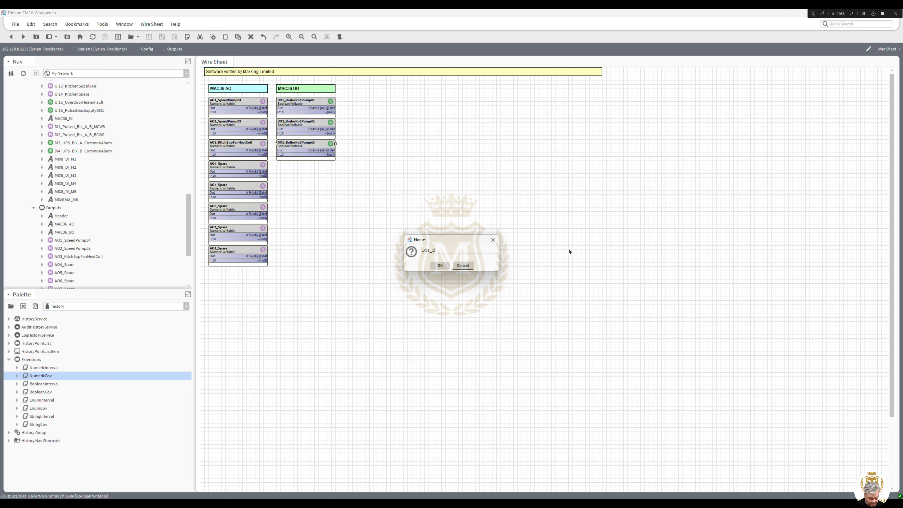
type("pare")
left_click(447, 266)
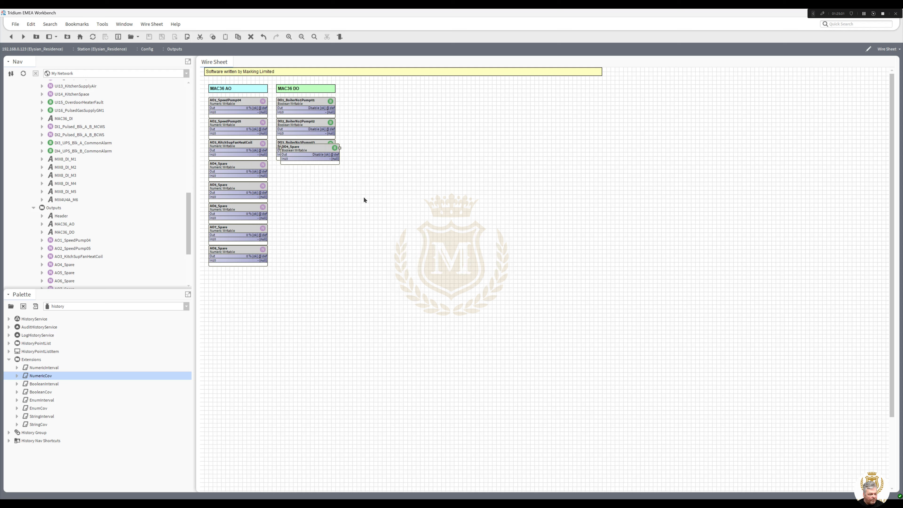
left_click(311, 168)
Add a BooleanCov history extension with its default name to each of the three boiler pump points DO1, DO2 and DO3
scroll(182, 244, "down", 4)
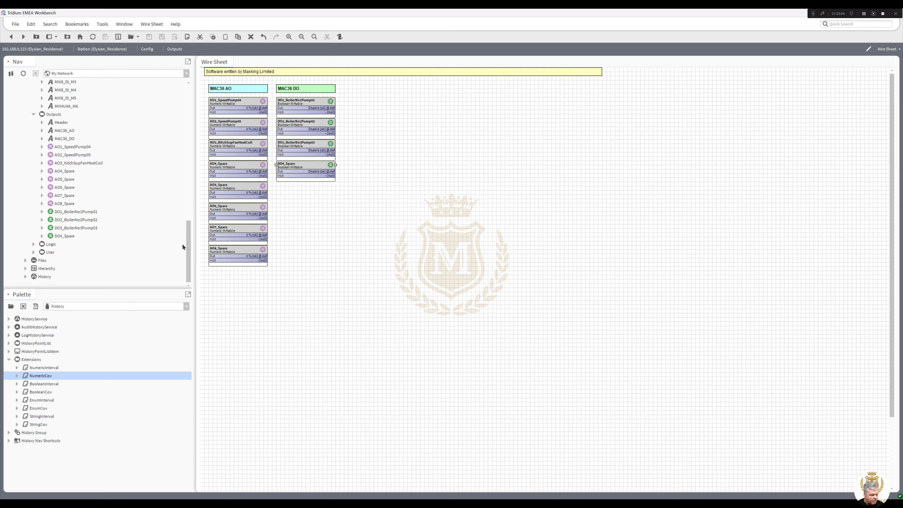
left_click(42, 237)
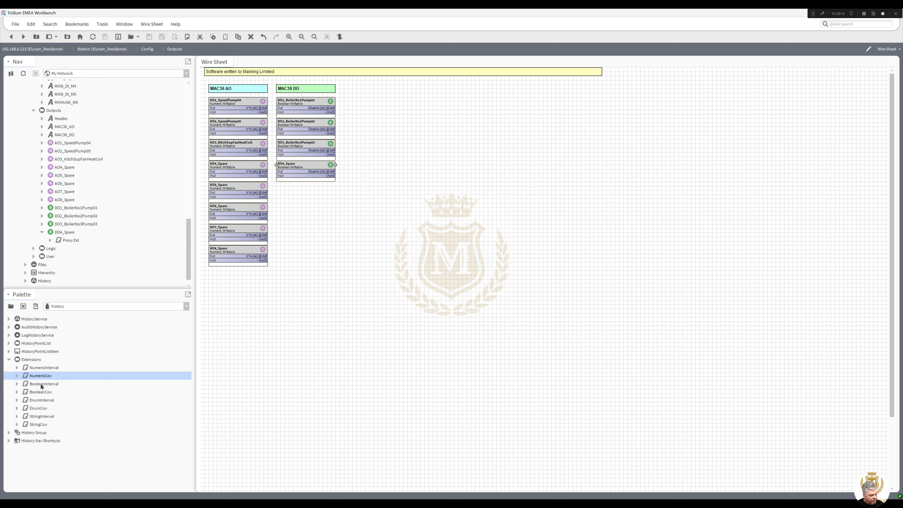
left_click_drag(41, 392, 84, 213)
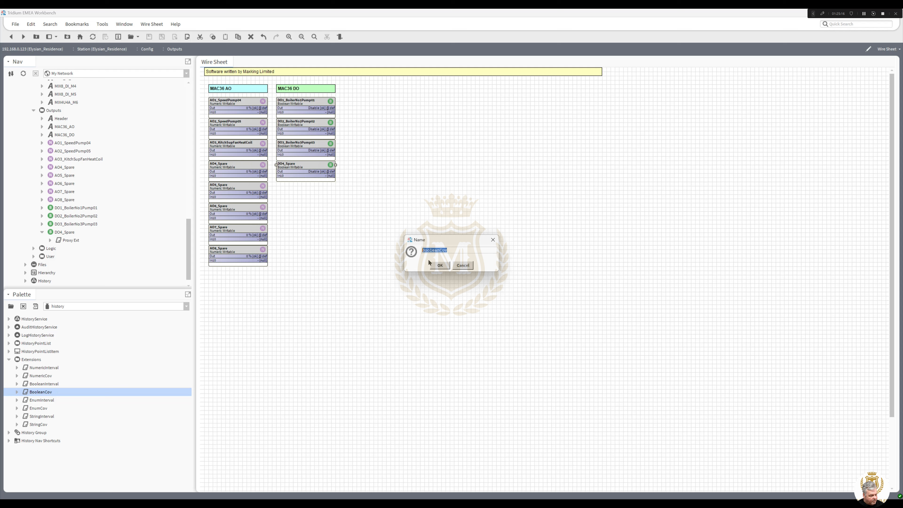
left_click(439, 265)
left_click_drag(45, 390, 71, 216)
left_click(439, 265)
left_click_drag(37, 393, 80, 225)
left_click(439, 265)
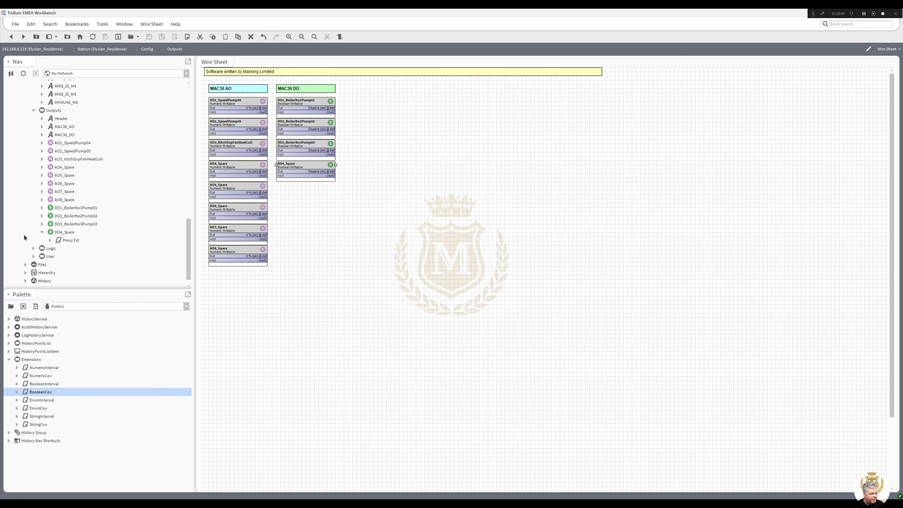
Review the properties of the BooleanCov extension on DO3_BoilerNo3Pump03 and return to the Outputs wire sheet
left_click(41, 224)
double_click(74, 241)
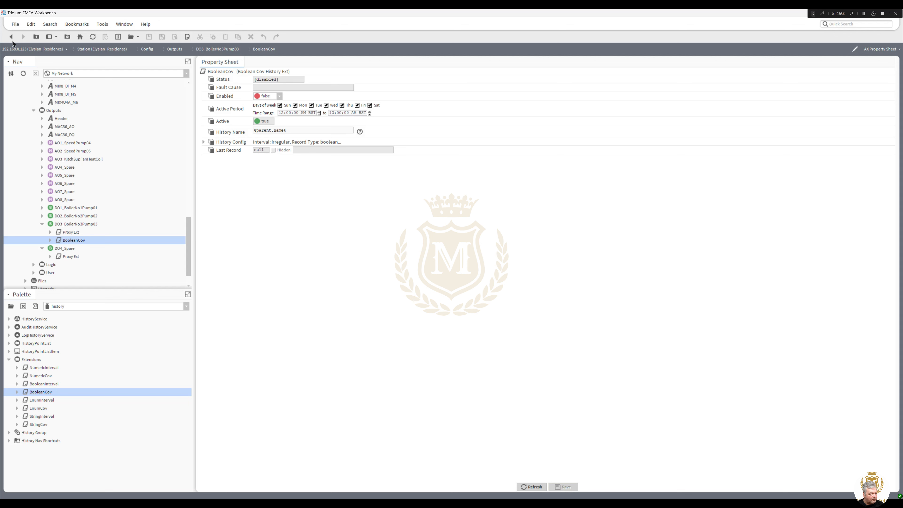
left_click(11, 36)
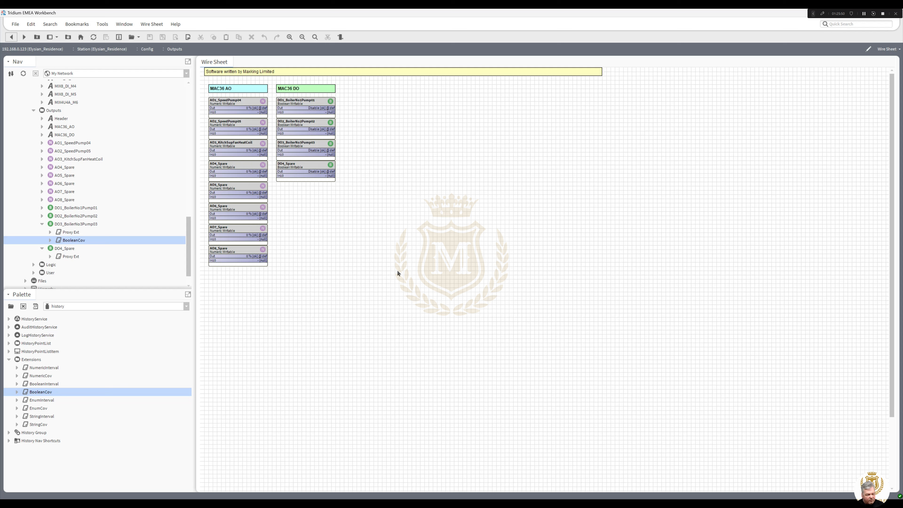
Duplicate DO3_BoilerNo3Pump03 as DO5_Pump04 and move the copy below DO4_Spare
left_click(301, 165)
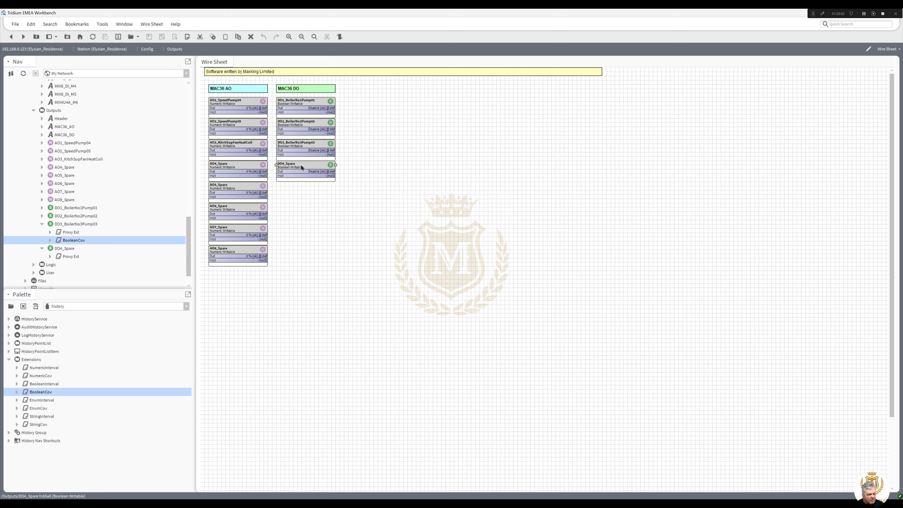
right_click(301, 165)
key("Escape")
right_click(301, 145)
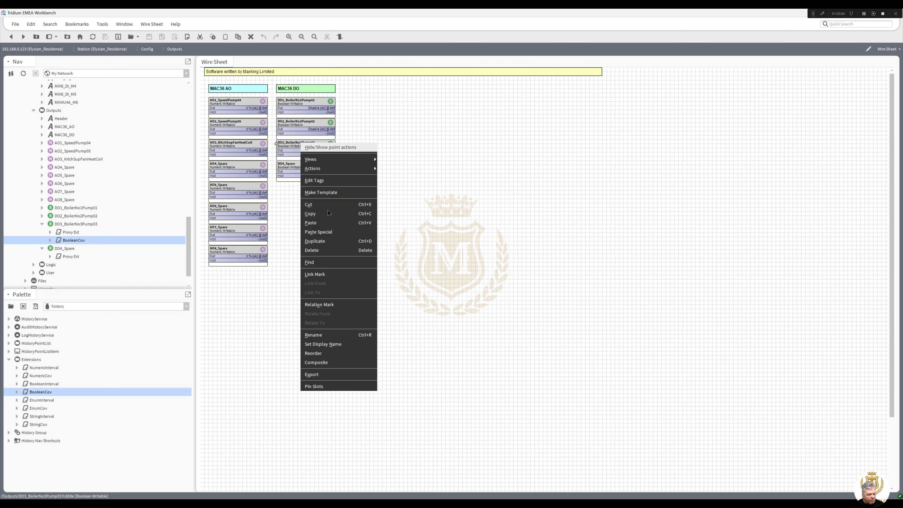
left_click(329, 240)
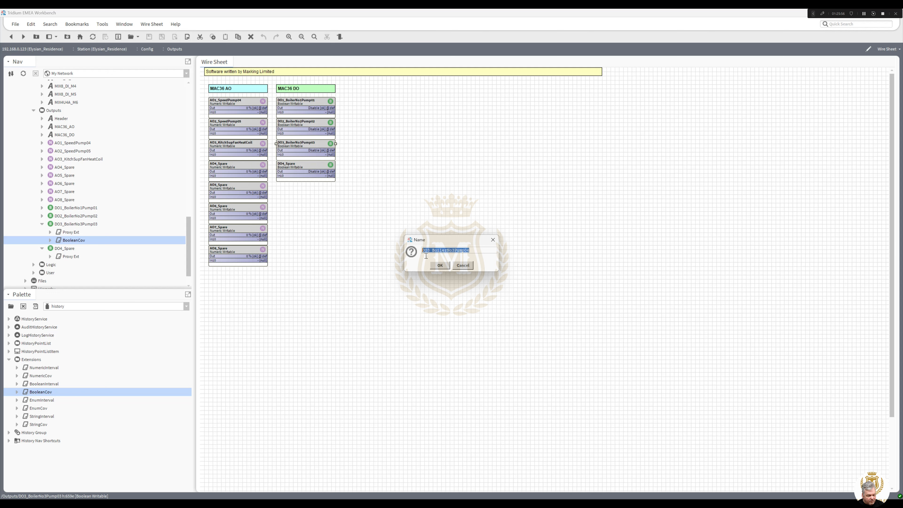
left_click_drag(427, 254, 495, 252)
left_click(429, 250)
type("5")
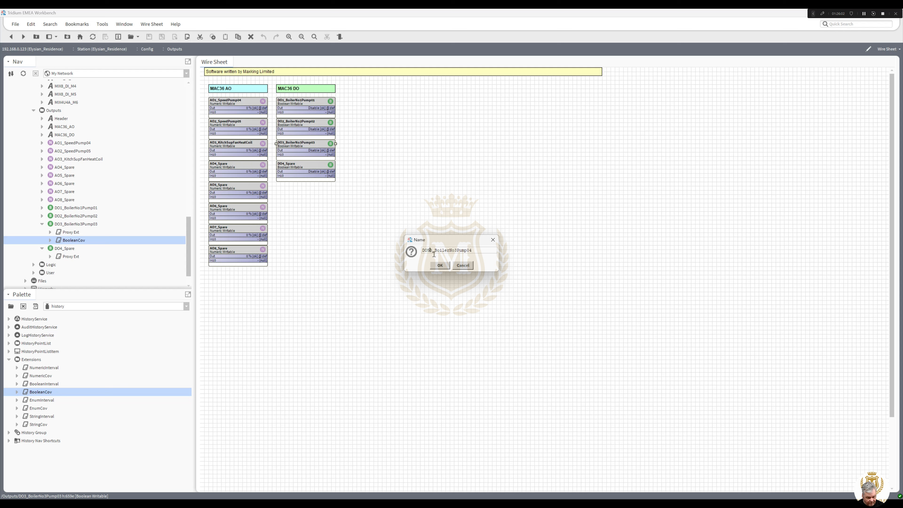
key("Delete")
left_click_drag(432, 251, 454, 250)
key("Delete")
left_click(440, 265)
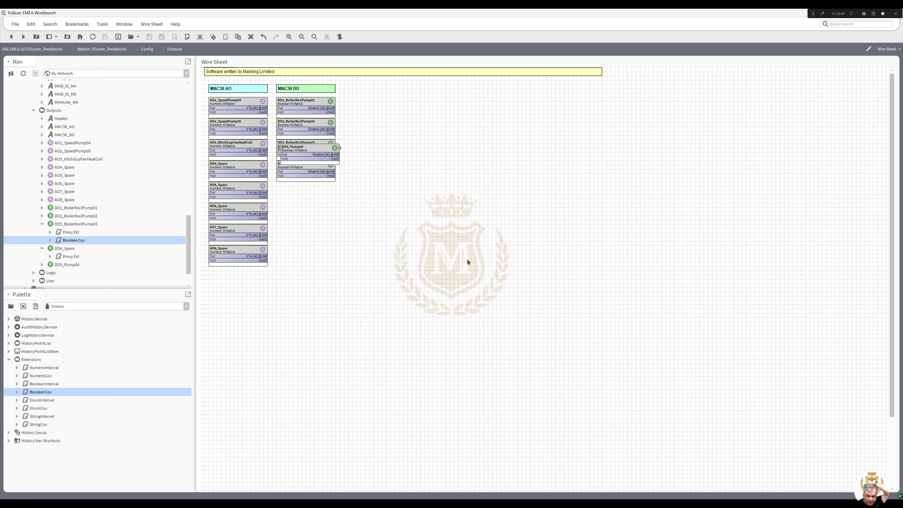
left_click(330, 205)
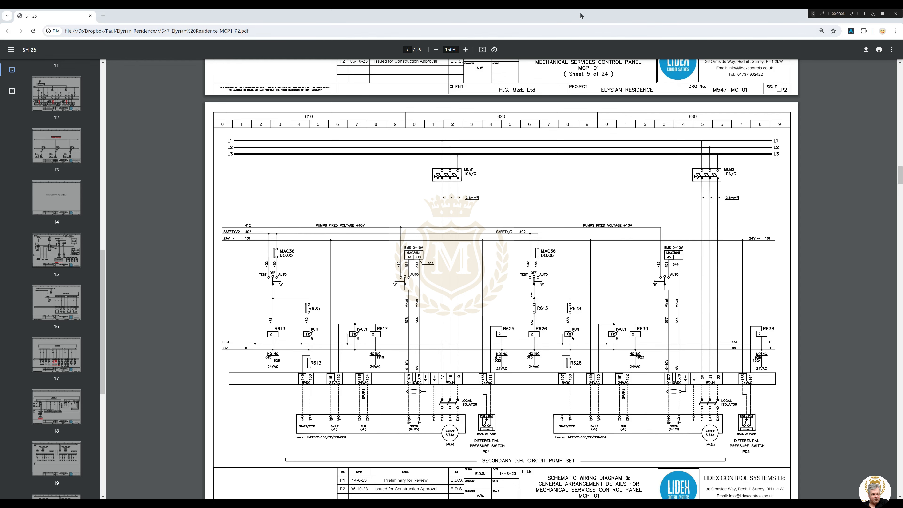
Return from the wiring diagram PDF to Workbench, rename DO5_Pump04 to DO5_SecDH_Pump04, and align it directly under DO4_Spare
left_click_drag(582, 16, 902, 132)
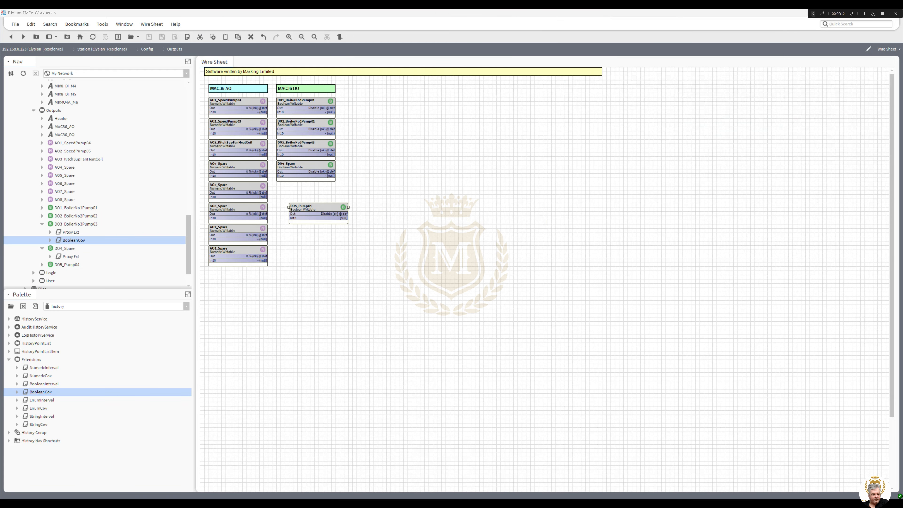
right_click(316, 204)
left_click(347, 395)
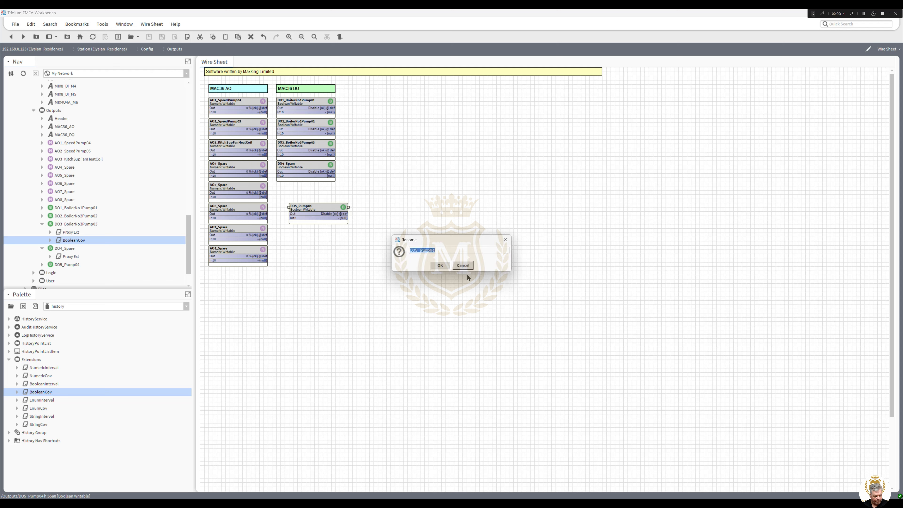
left_click(419, 250)
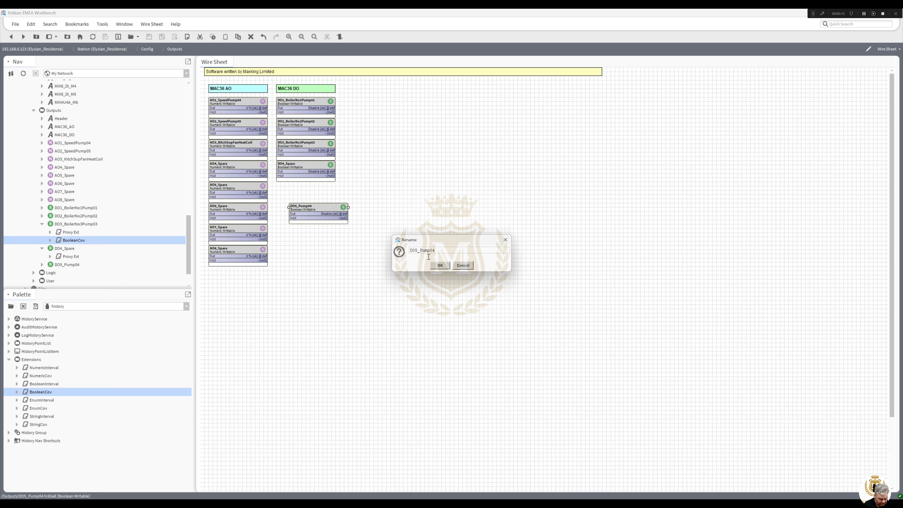
type("SecDH_")
left_click(441, 266)
left_click_drag(308, 209, 295, 186)
Duplicate DO5_SecDH_Pump04 as DO6_SecDH_Pump05 and place the copy directly beneath it in the MAC36 DO column
right_click(296, 185)
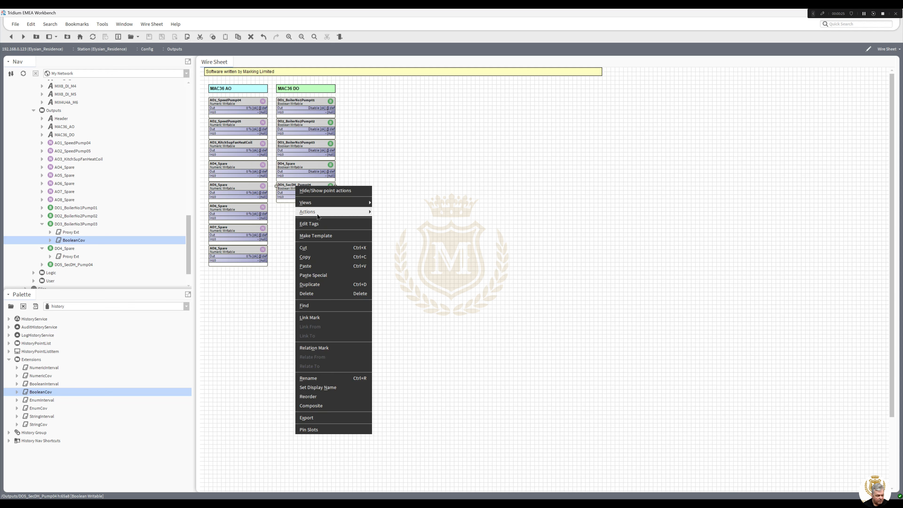
left_click(327, 284)
left_click_drag(427, 250, 429, 250)
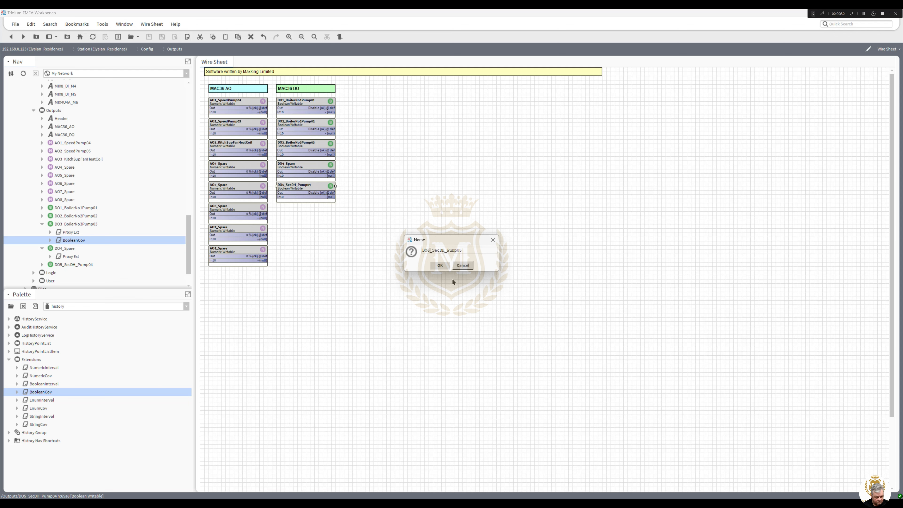
type("6")
left_click(441, 266)
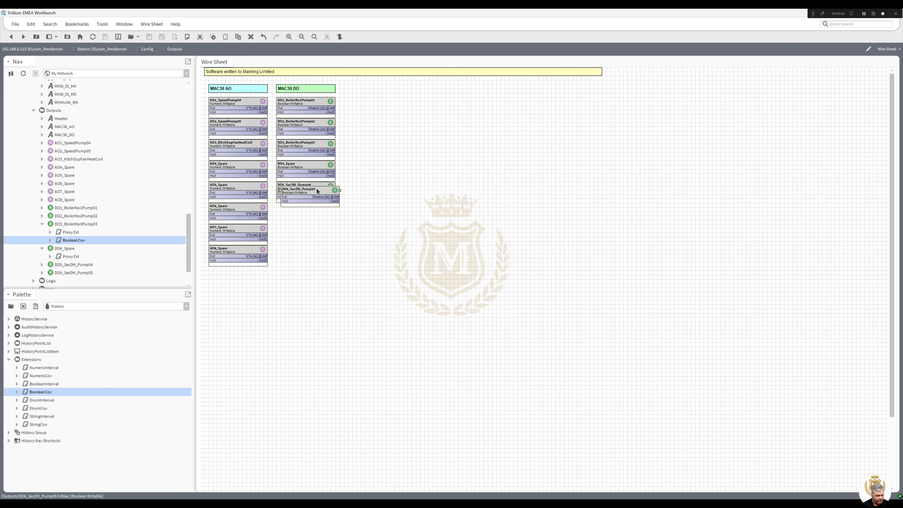
left_click(307, 208)
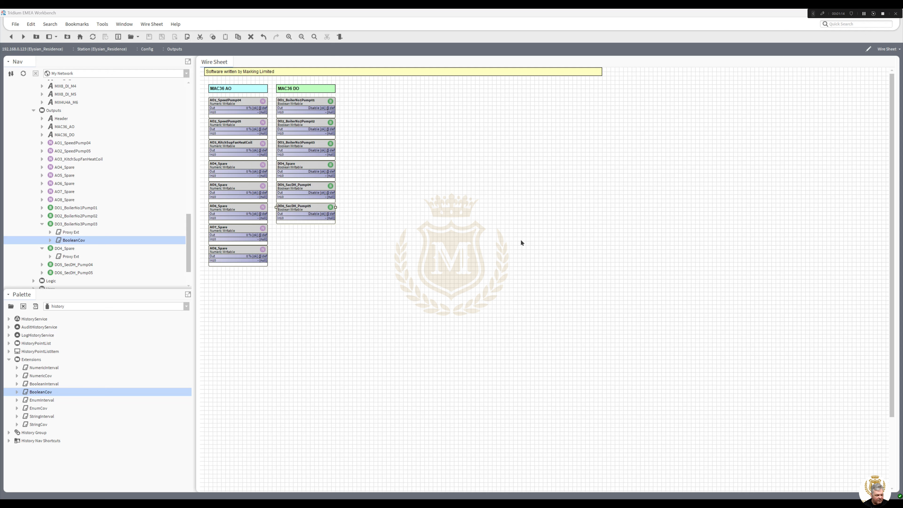
Duplicate DO6_SecDH_Pump05 as DO7_KitchenSupplyFan
right_click(312, 212)
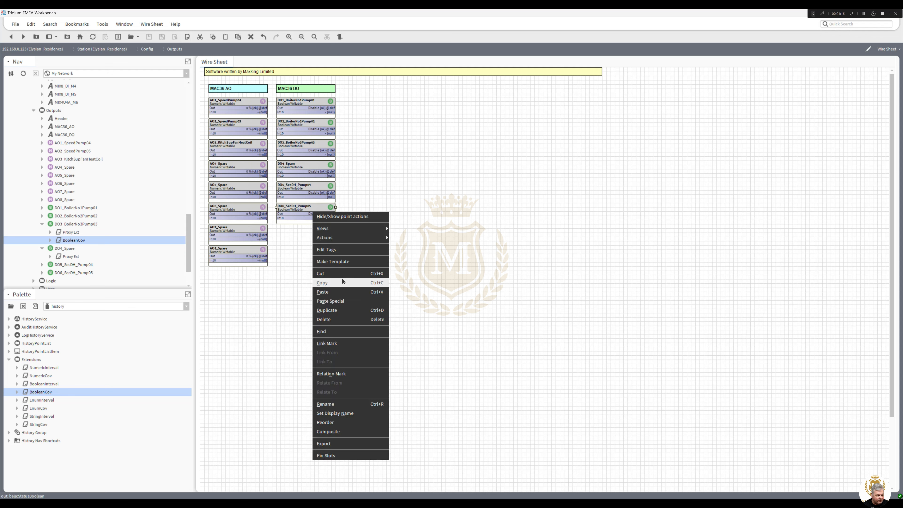
left_click(341, 311)
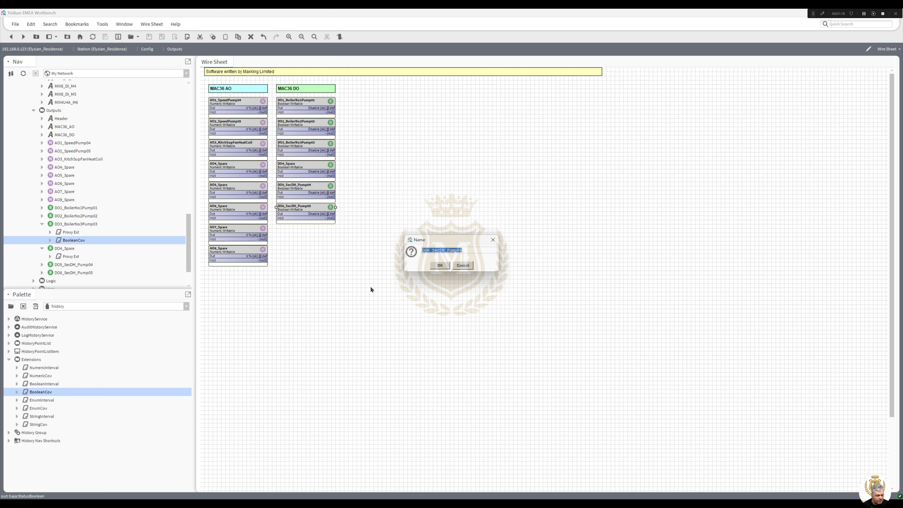
left_click(428, 250)
left_click_drag(428, 250, 551, 256)
type("7_KitchenSu")
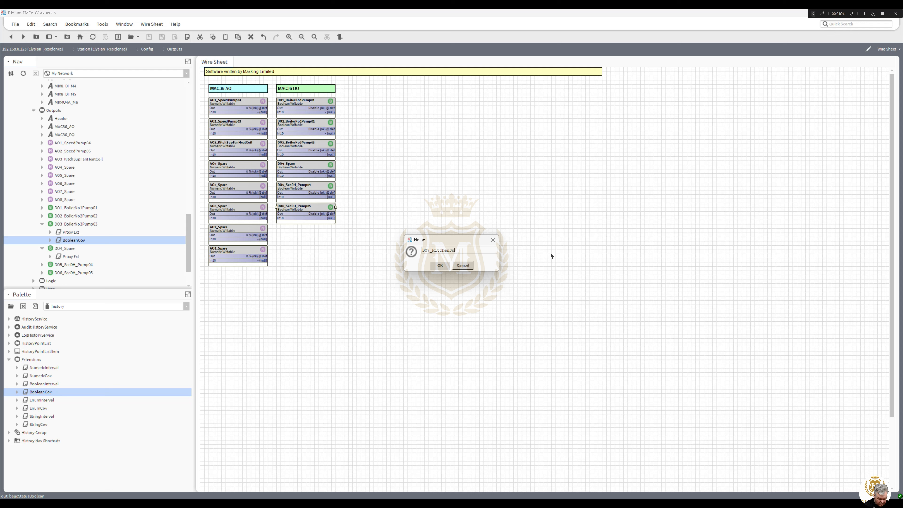
type("pplyFan")
left_click(438, 266)
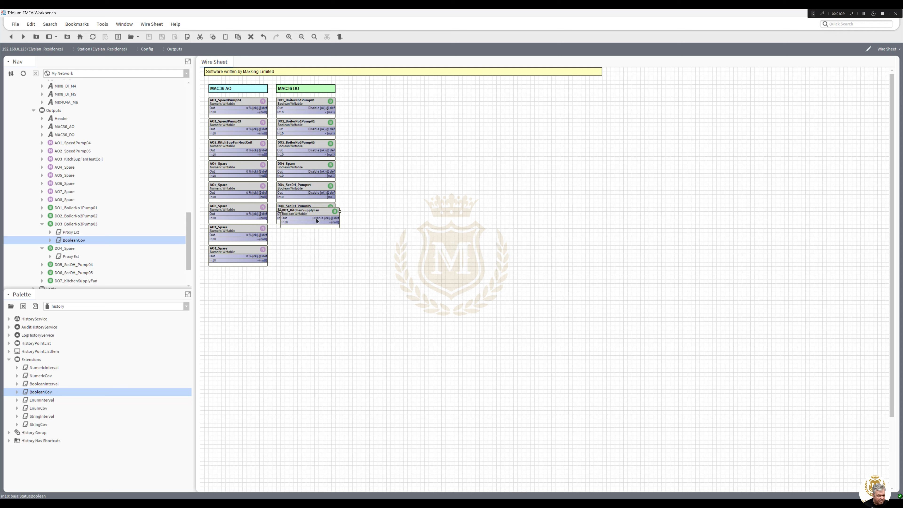
Duplicate DO7_KitchenSupplyFan as DO8_KitchenExtractFan and stack both points beneath DO6_SecDH_Pump05 in the MAC36 DO column
left_click(307, 229)
right_click(306, 230)
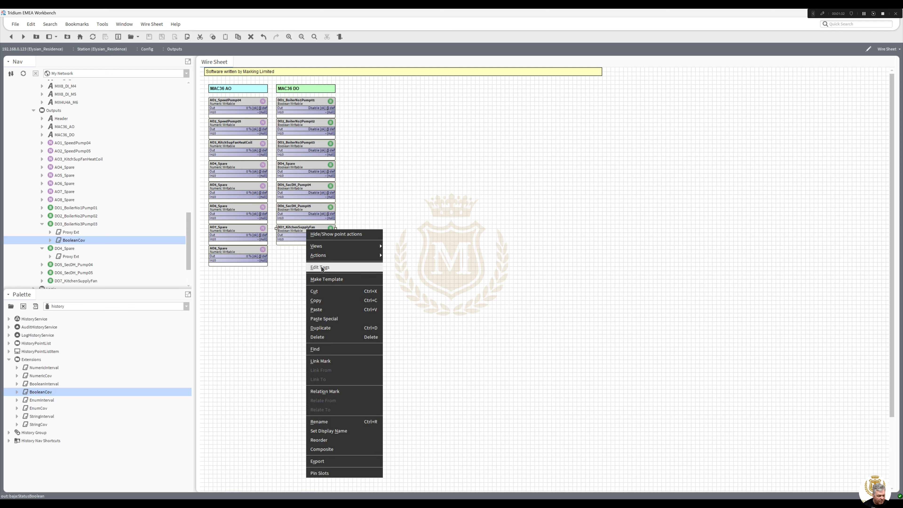
left_click(336, 329)
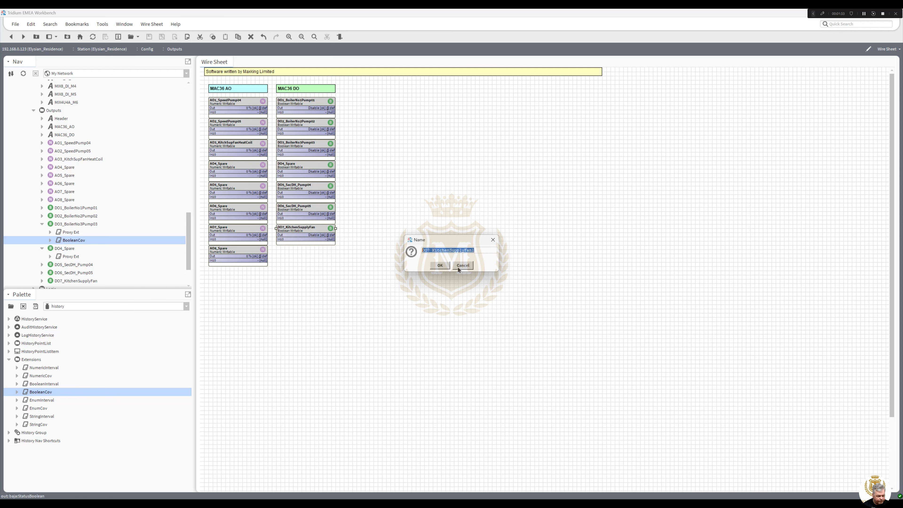
left_click(428, 250)
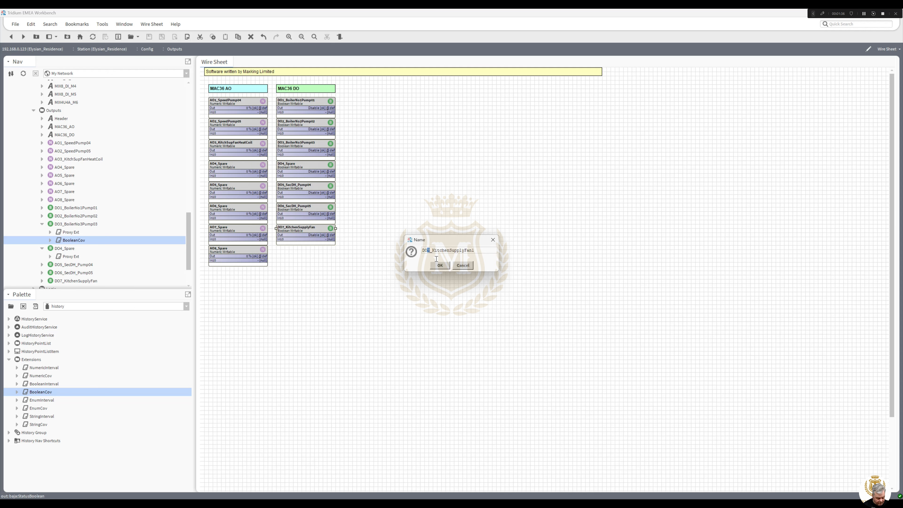
type("8")
left_click_drag(450, 248, 494, 251)
type("ExtractFan")
left_click(440, 267)
left_click(305, 251)
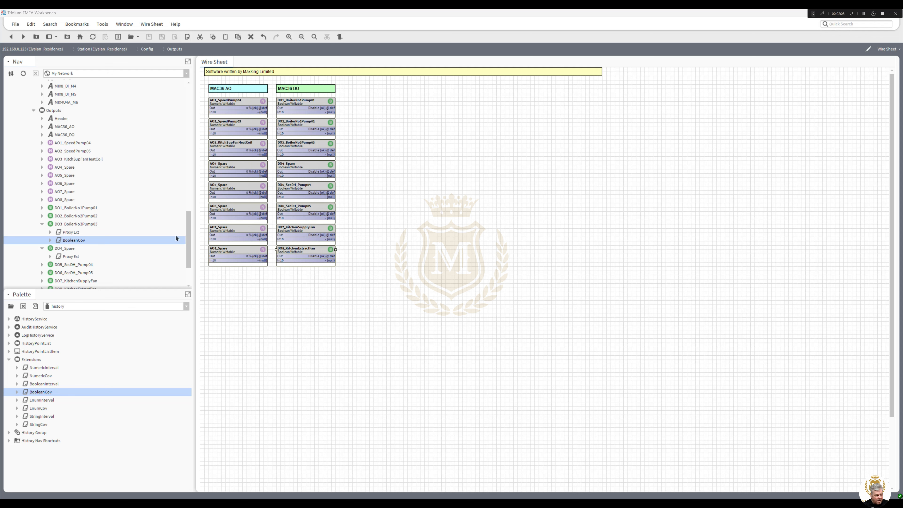
Copy the MIX4U4A_M6 header from the input points into the Outputs wire sheet and align it beside the MAC36 DO header
left_click_drag(188, 236, 189, 200)
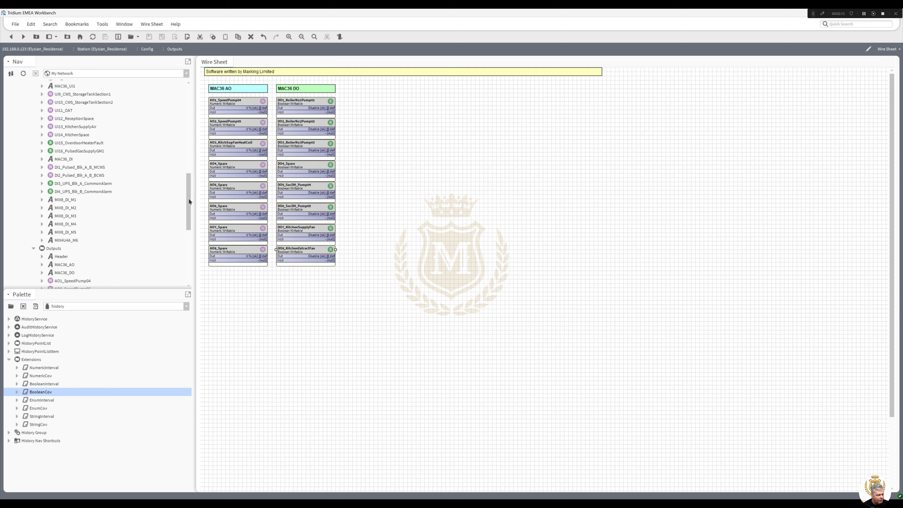
left_click(64, 240)
right_click(63, 241)
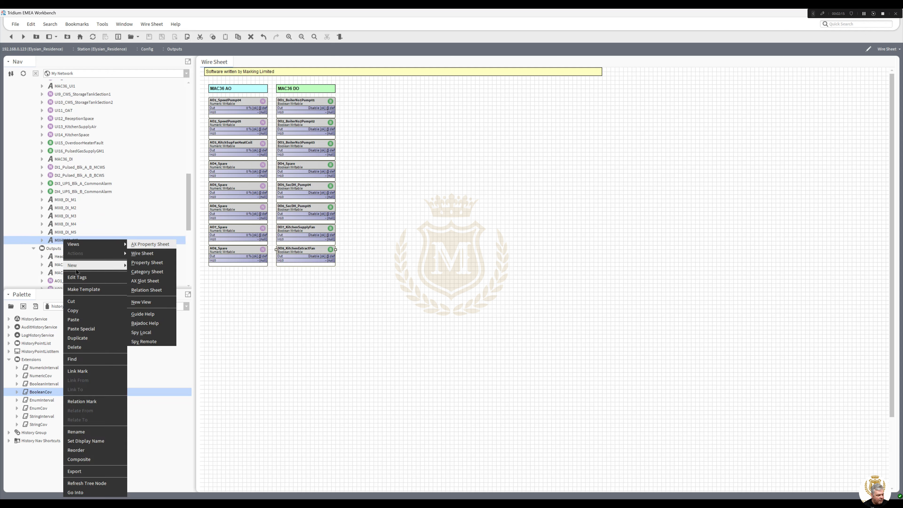
left_click(298, 273)
right_click(370, 223)
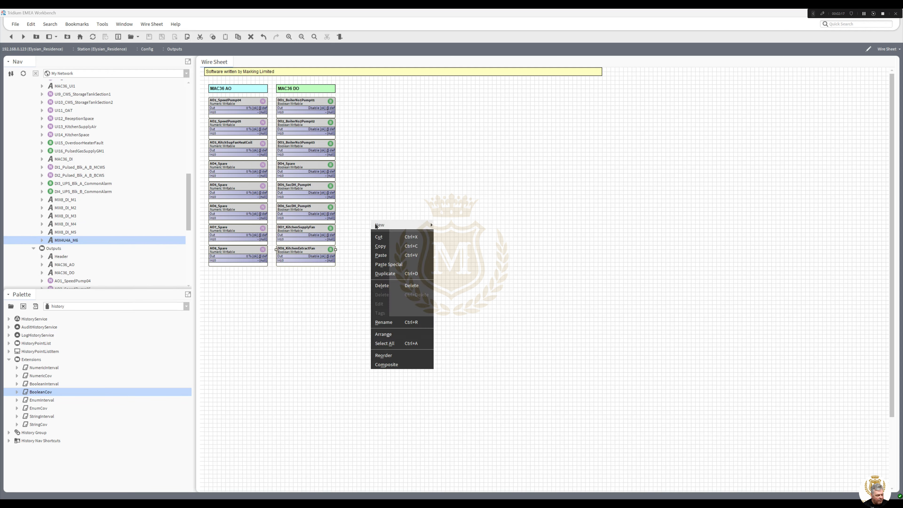
left_click(399, 256)
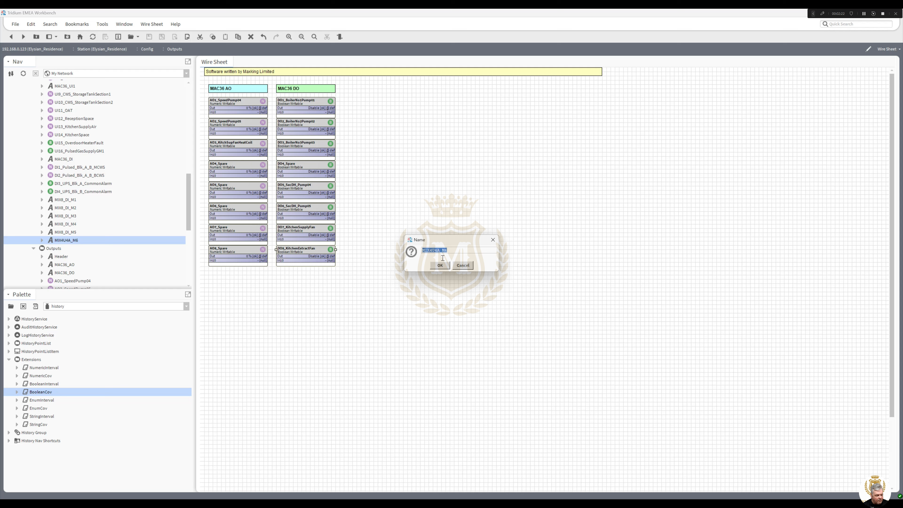
left_click(440, 266)
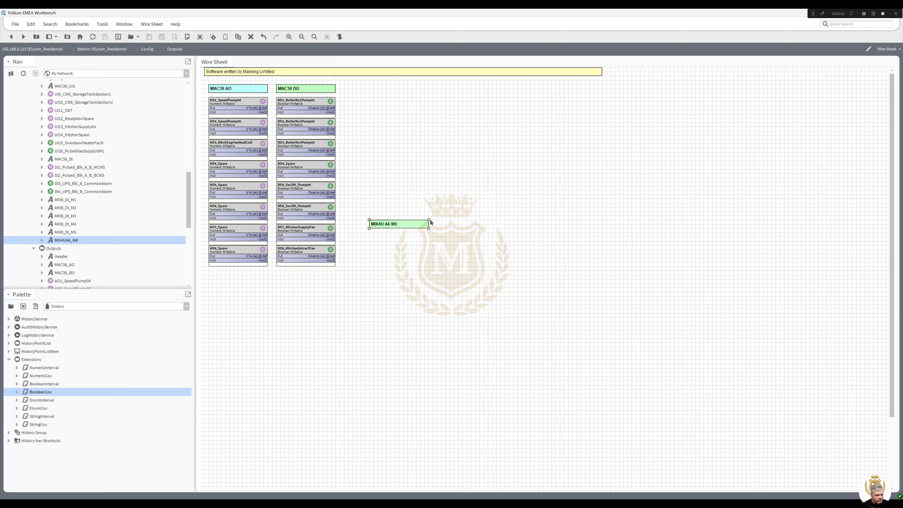
left_click_drag(408, 226, 383, 88)
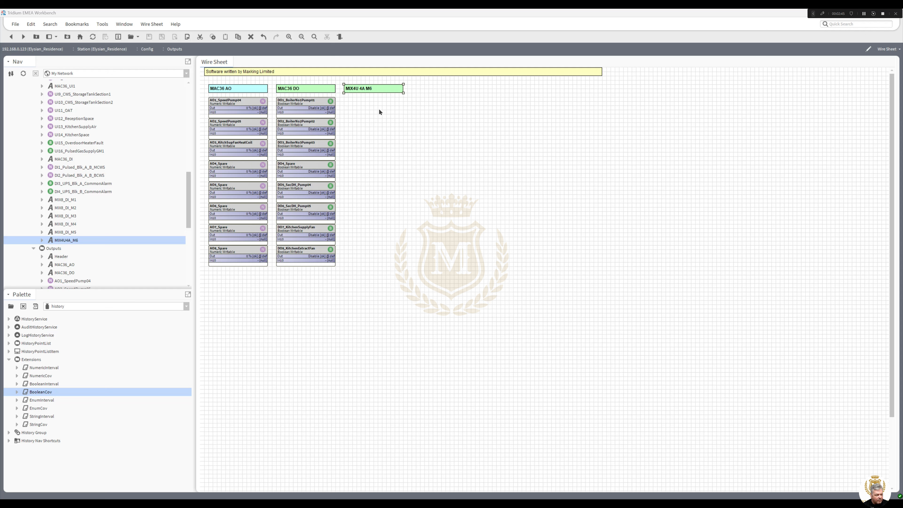
Duplicate AO1_SpeedPump04 as AO1_ModulationBlrNo1 and place the copy directly under the MIX4U 4A M6 header
right_click(243, 100)
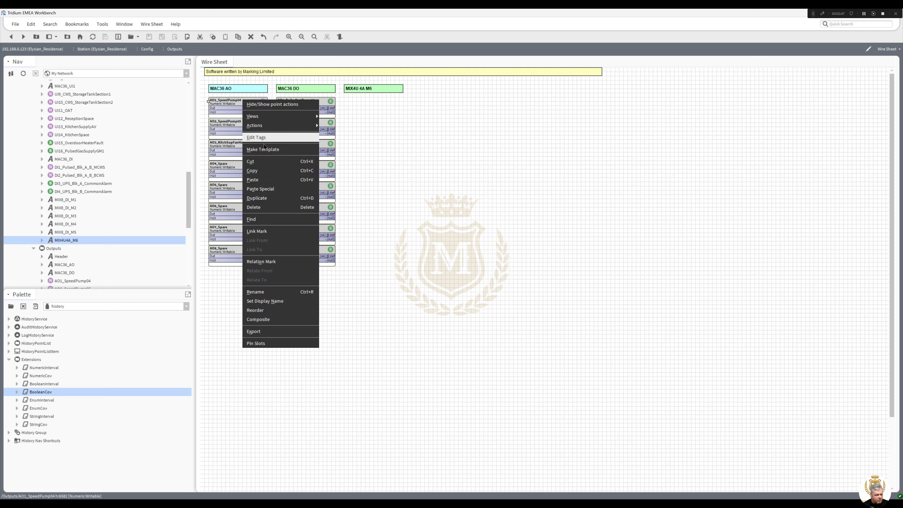
left_click(273, 198)
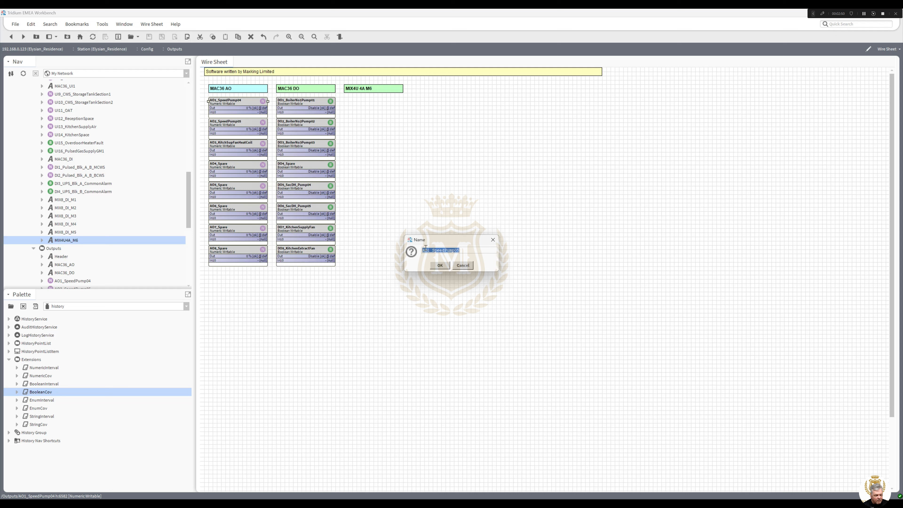
left_click_drag(432, 251, 497, 250)
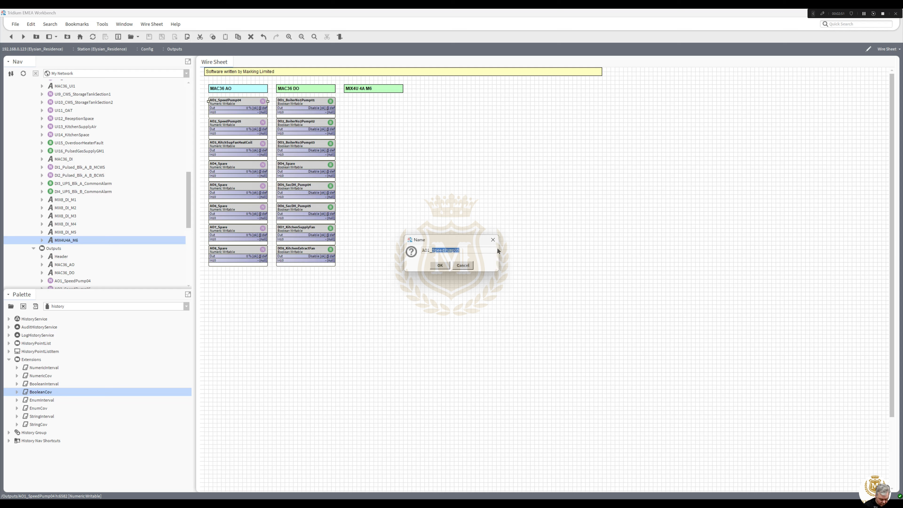
type("M")
type("Mod")
type("ulation")
type("B")
type("lrNo1")
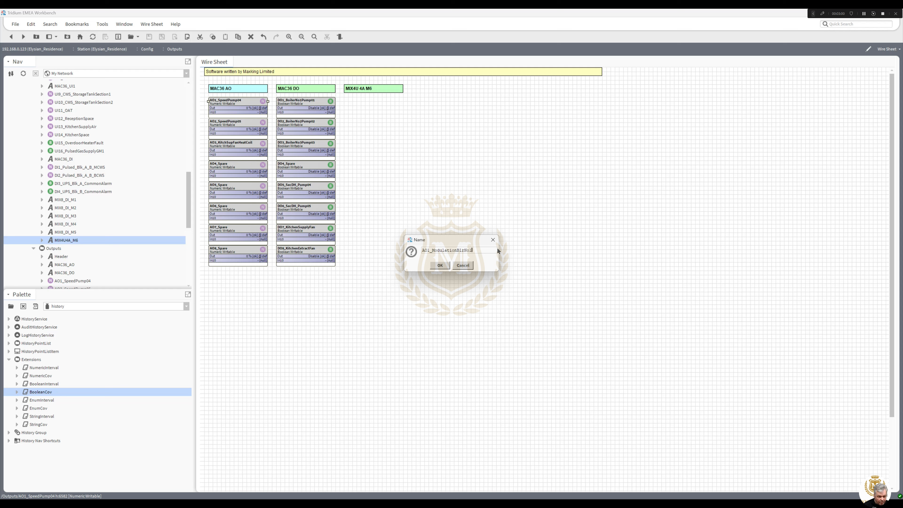
left_click(440, 265)
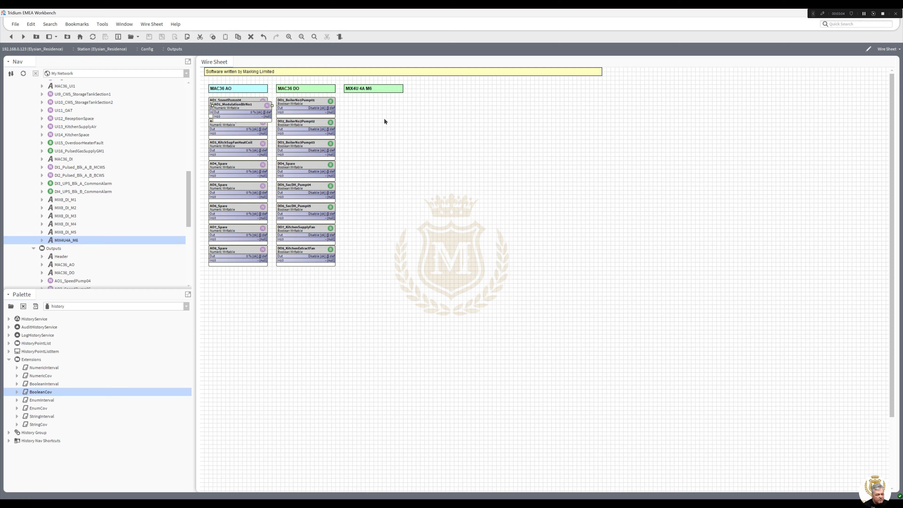
left_click_drag(248, 105, 381, 99)
Duplicate AO1_ModulationBlrNo1 as AO2_ModulationBlrNo2 and place the copy directly beneath it
right_click(379, 102)
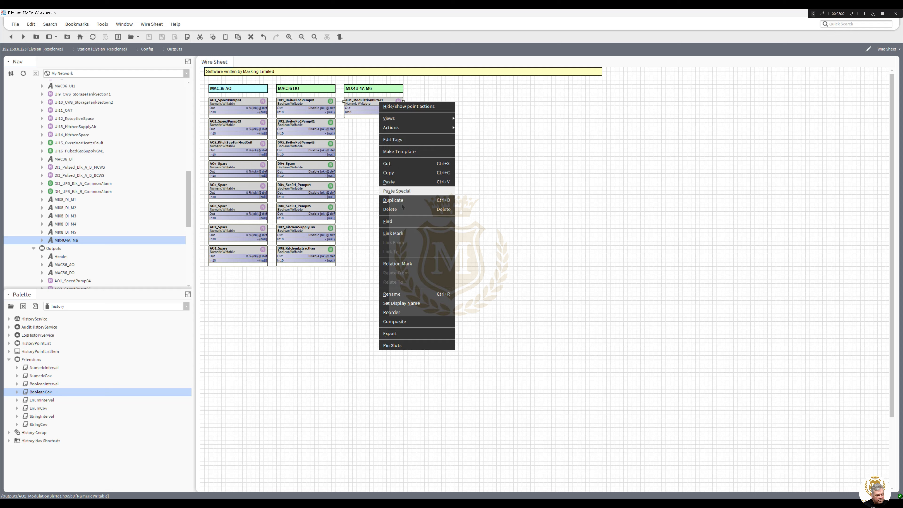
left_click(398, 200)
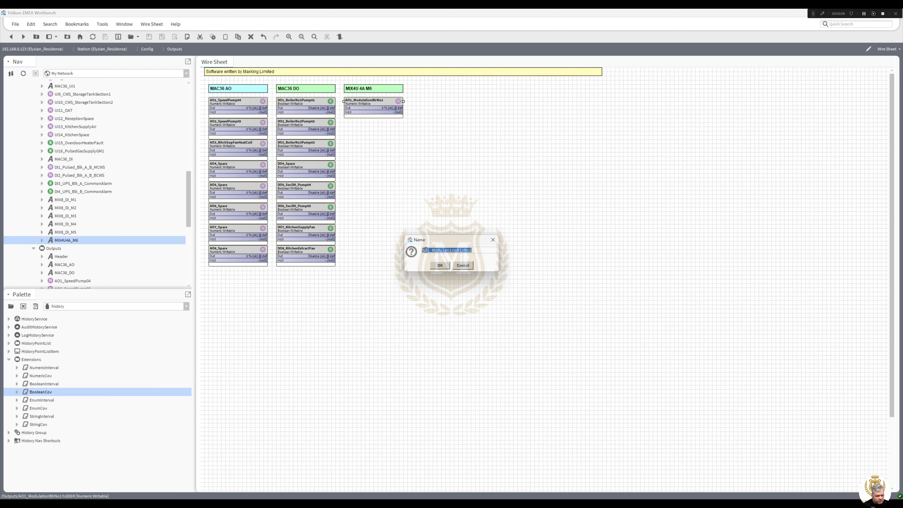
left_click(428, 250)
key("BackSpace")
type("2")
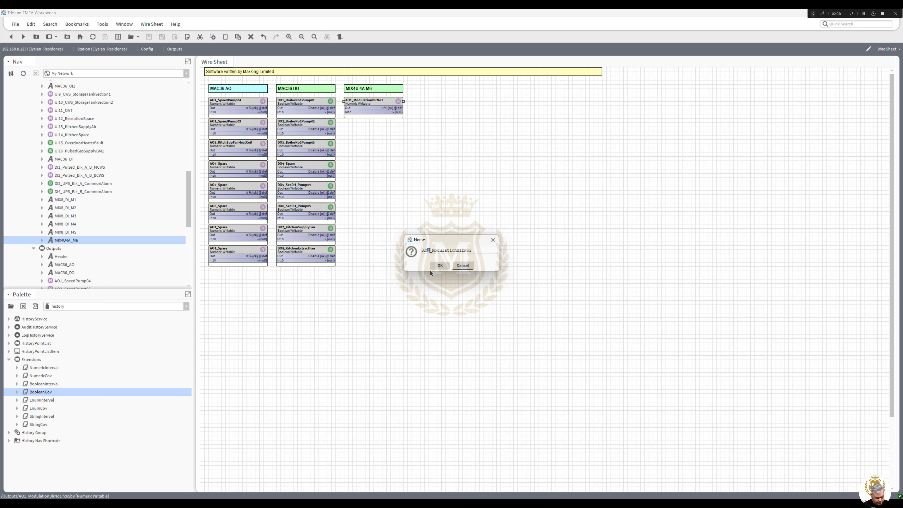
left_click(441, 265)
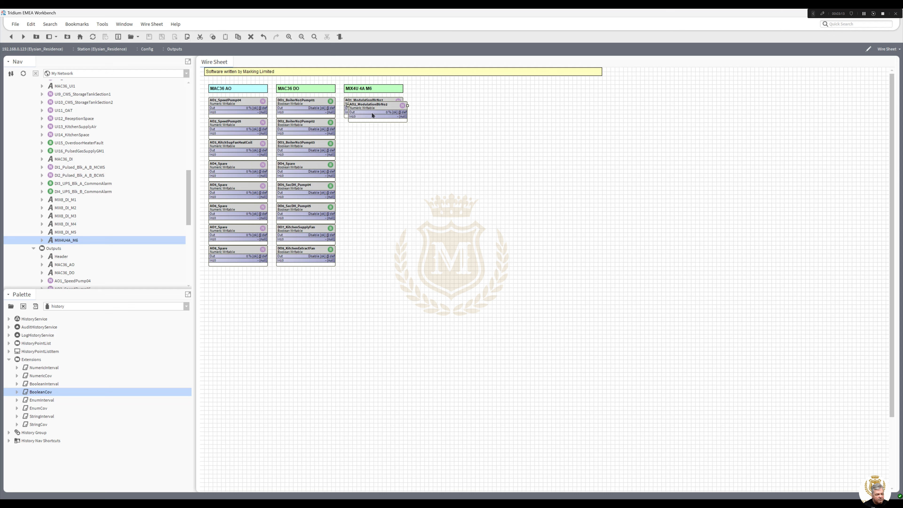
left_click_drag(373, 115, 369, 128)
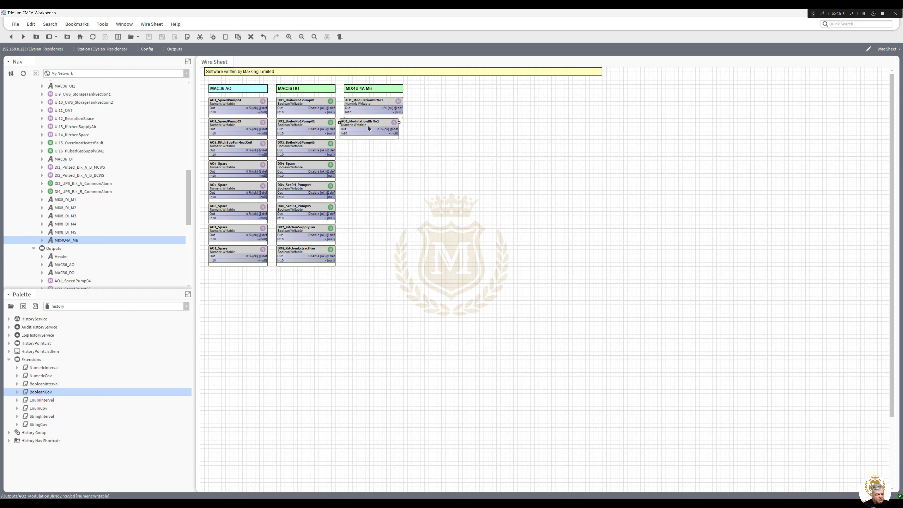
Duplicate AO2_ModulationBlrNo2 as AO3_ModulationBlrNo3 and align the copy below it in the MIX4U 4A M6 column
right_click(368, 128)
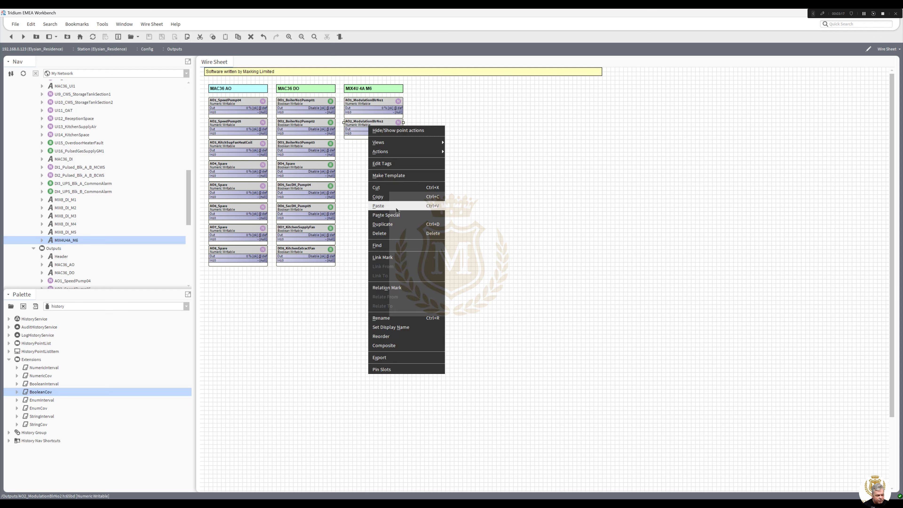
left_click(394, 225)
left_click_drag(427, 250, 429, 250)
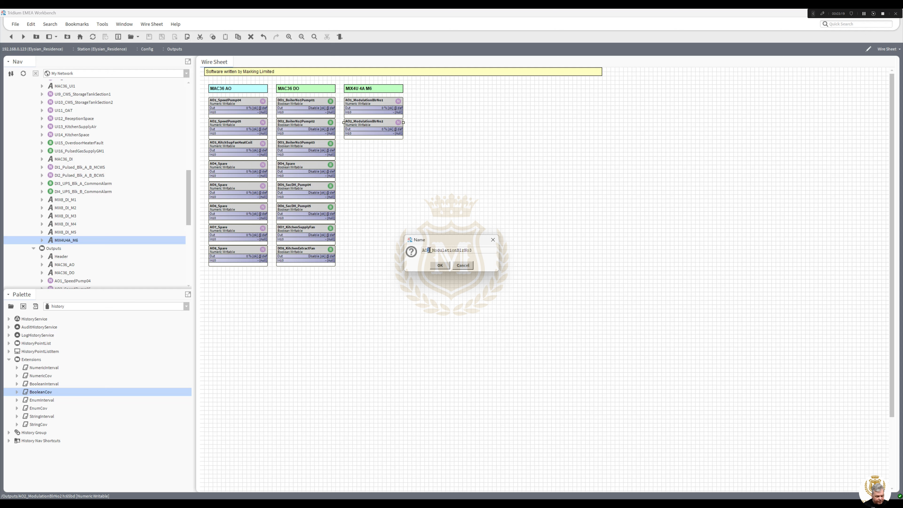
type("3")
left_click(440, 265)
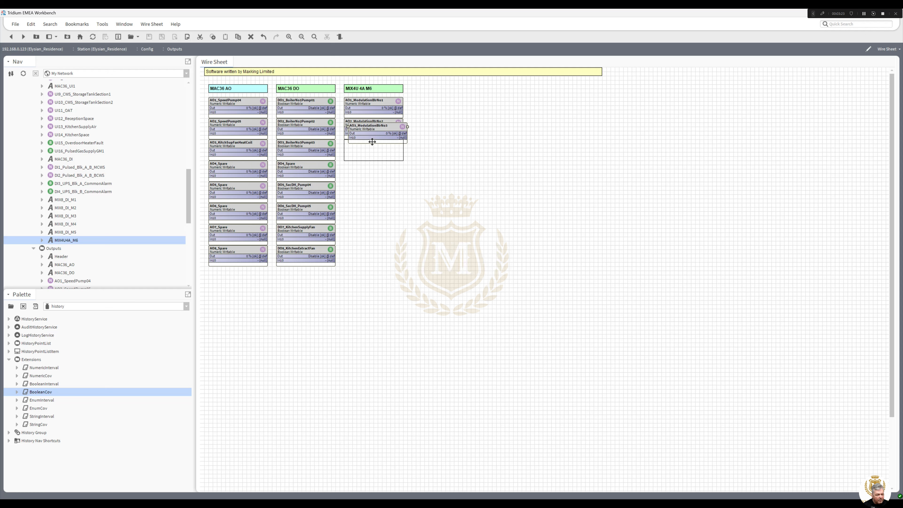
left_click(373, 144)
Duplicate AO3_ModulationBlrNo3 as AO4_AHUs_1_3 and place the copy directly beneath it
right_click(373, 144)
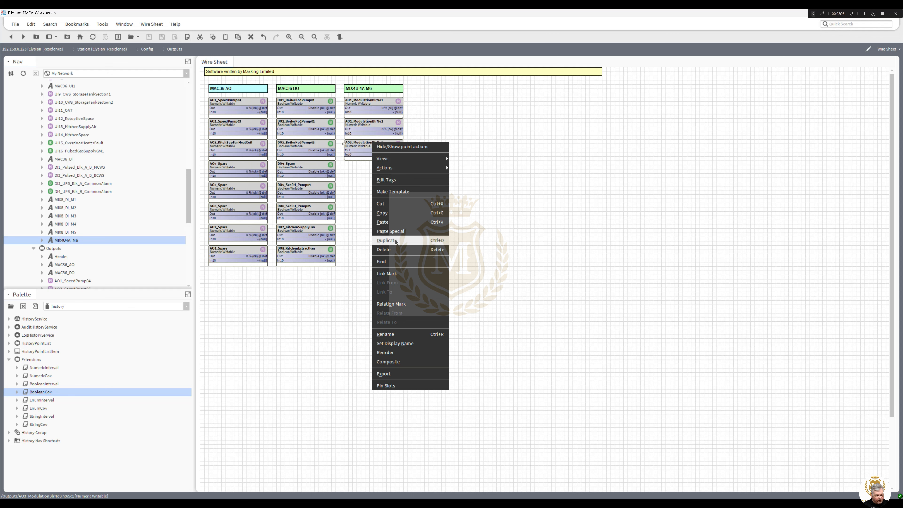
left_click(403, 241)
left_click_drag(427, 251, 504, 249)
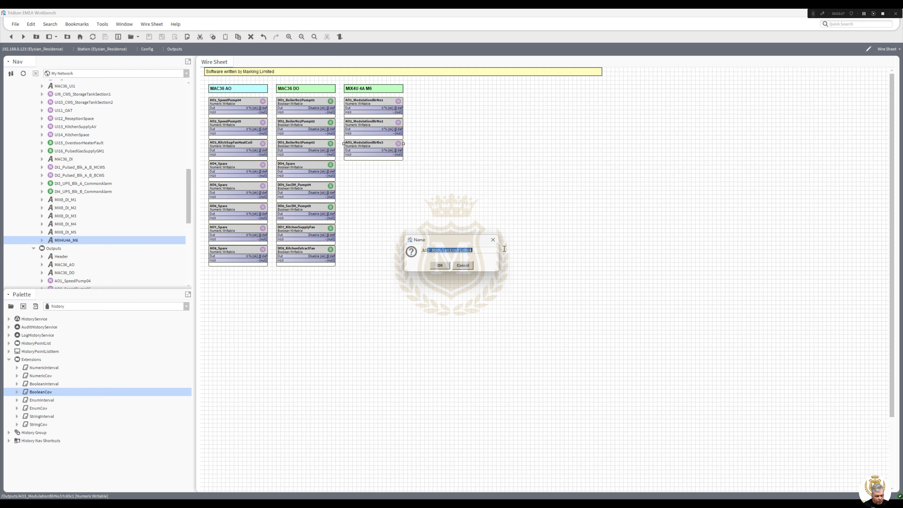
type("4_AHUs_1_3")
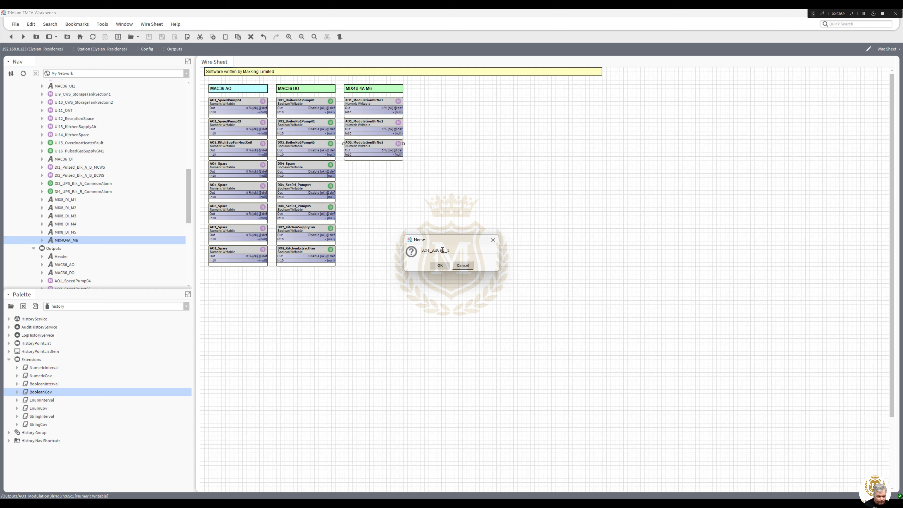
type("_")
left_click(445, 265)
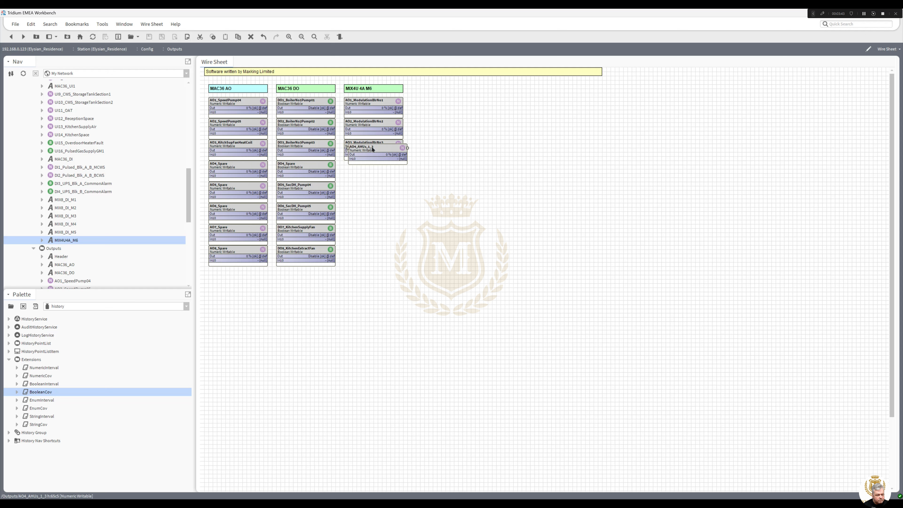
left_click_drag(373, 149, 368, 166)
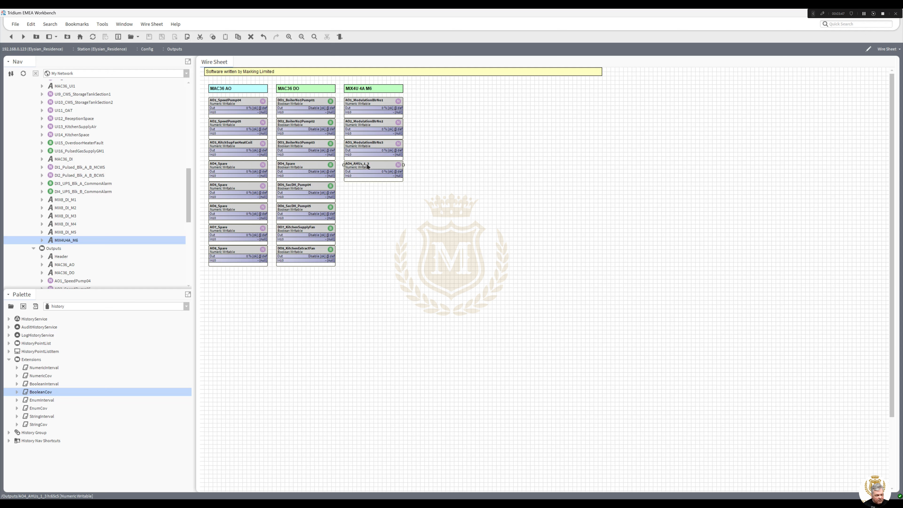
Rename the AO4_AHUs_1_3 point as AO4_AHUs_1_3_RM3Mod
right_click(367, 166)
left_click(419, 356)
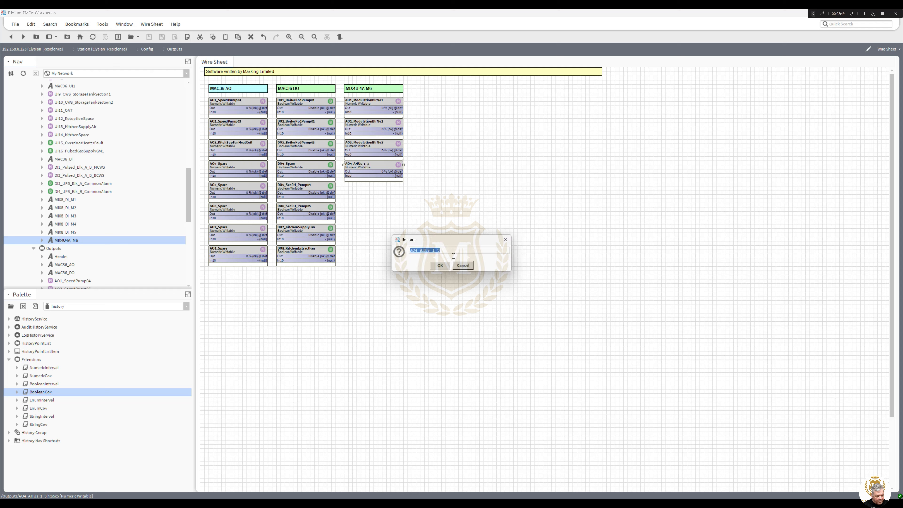
left_click(451, 253)
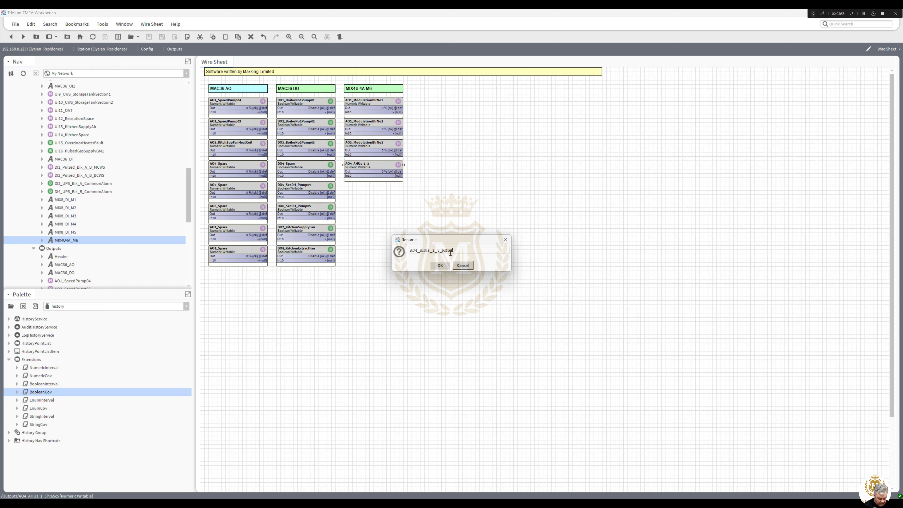
left_click(439, 266)
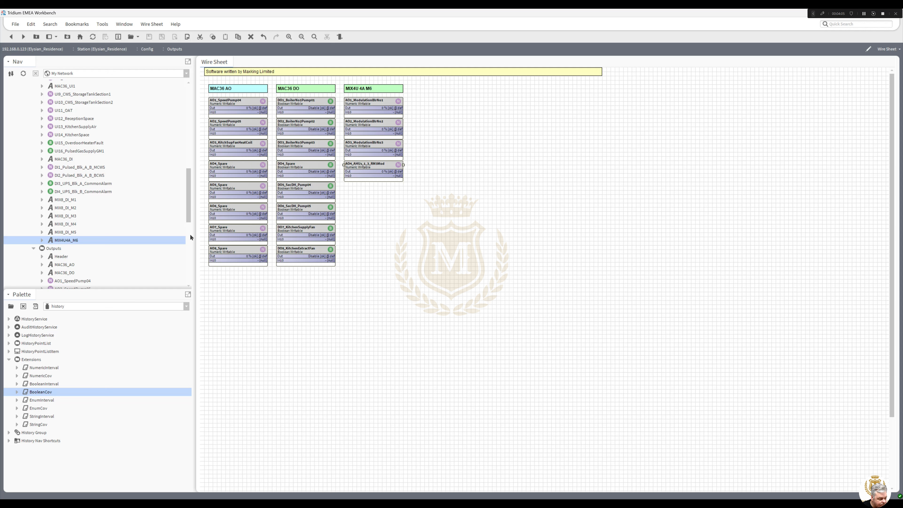
Collapse the DO3_BoilerNo3Pump03 and DO4_Spare points in the Outputs folder of the navigation tree
scroll(189, 234, "down", 7)
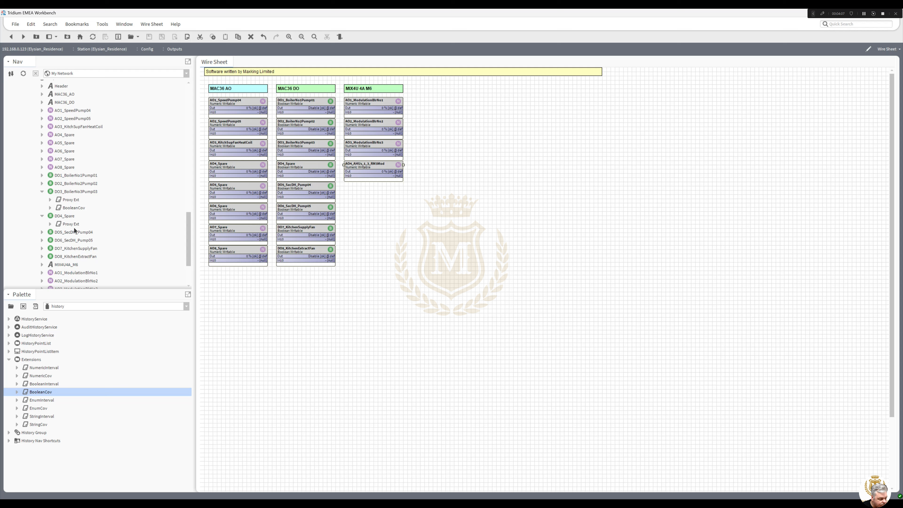
left_click(42, 192)
left_click(42, 200)
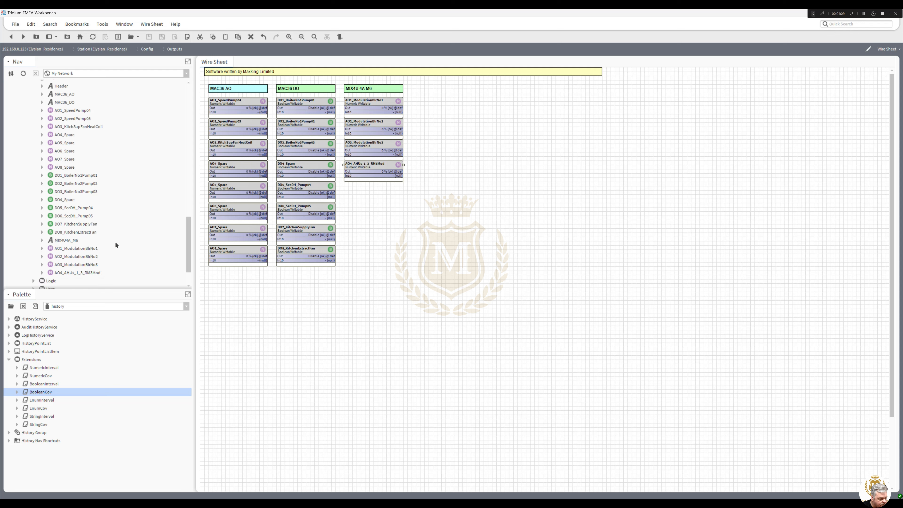
Check the MIX4U 4A M6 output points for history extensions, viewing the NumericCov properties of AO4_AHUs_1_3_RM3Mod
scroll(190, 246, "down", 1)
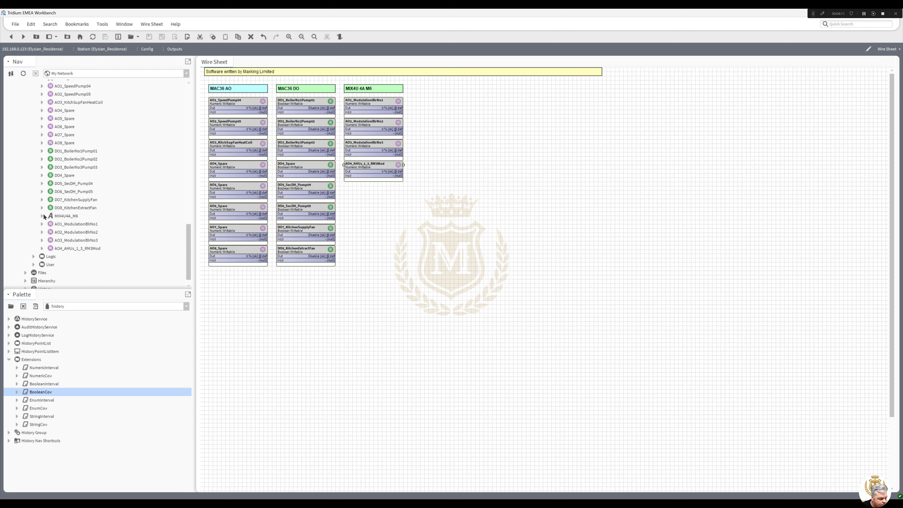
left_click(42, 224)
left_click(42, 225)
left_click(42, 232)
left_click(42, 233)
left_click(42, 240)
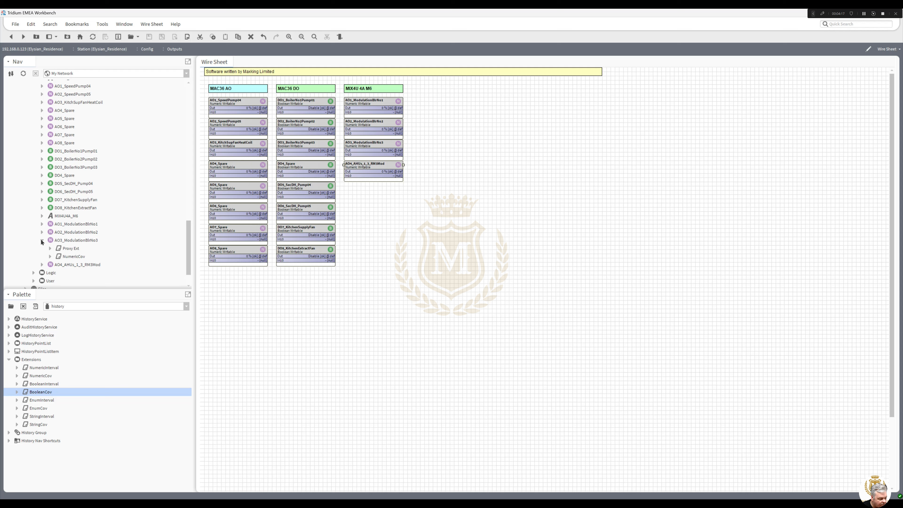
left_click(42, 240)
left_click(42, 249)
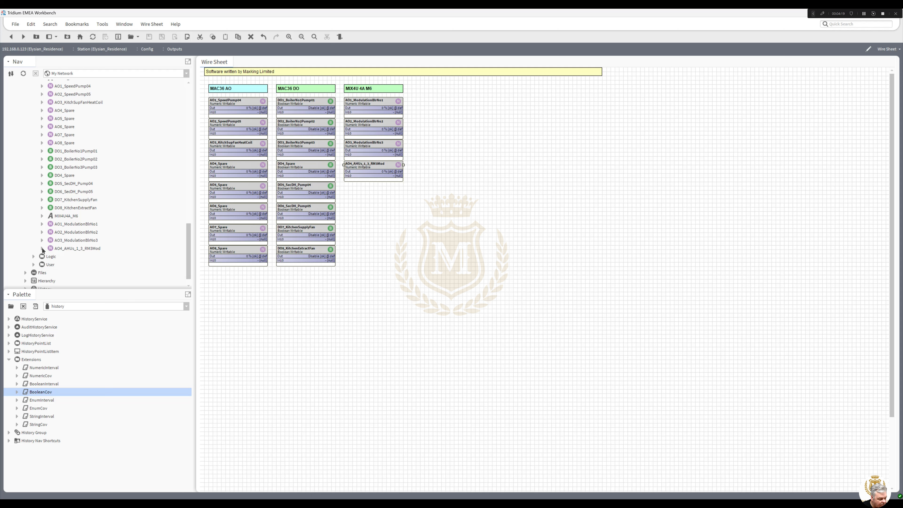
double_click(71, 265)
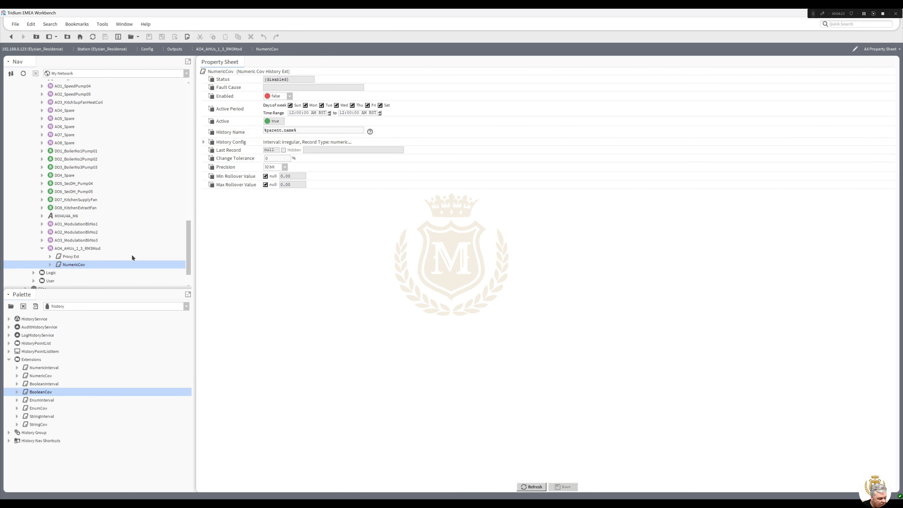
left_click(41, 249)
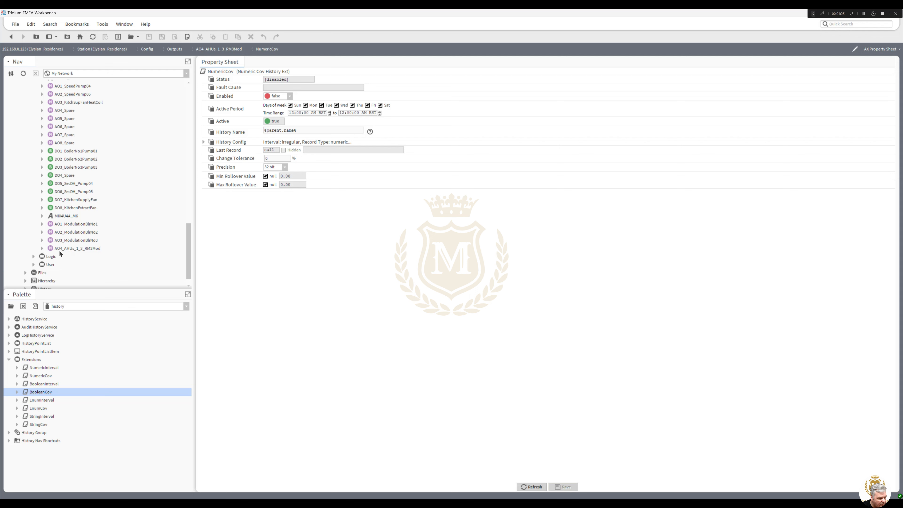
left_click(86, 249)
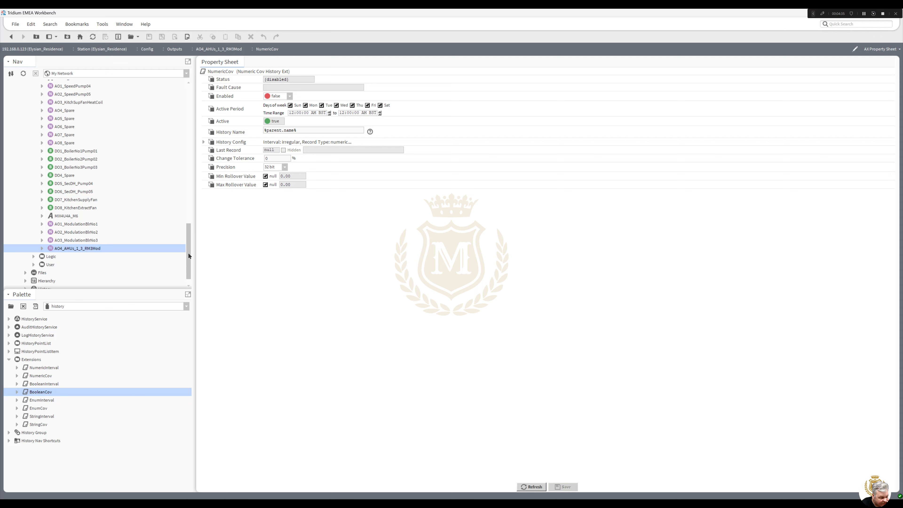
Set the proxy conversion scale of AO1 on the ModbusCOM1 device iSMA_B_4U4A_H_No6 to 0.1 and save it
left_click_drag(188, 256, 188, 152)
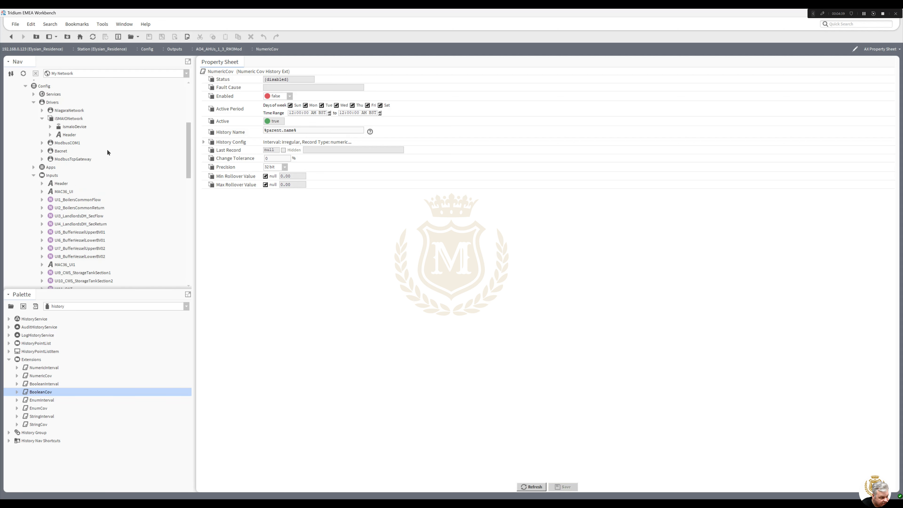
left_click(42, 142)
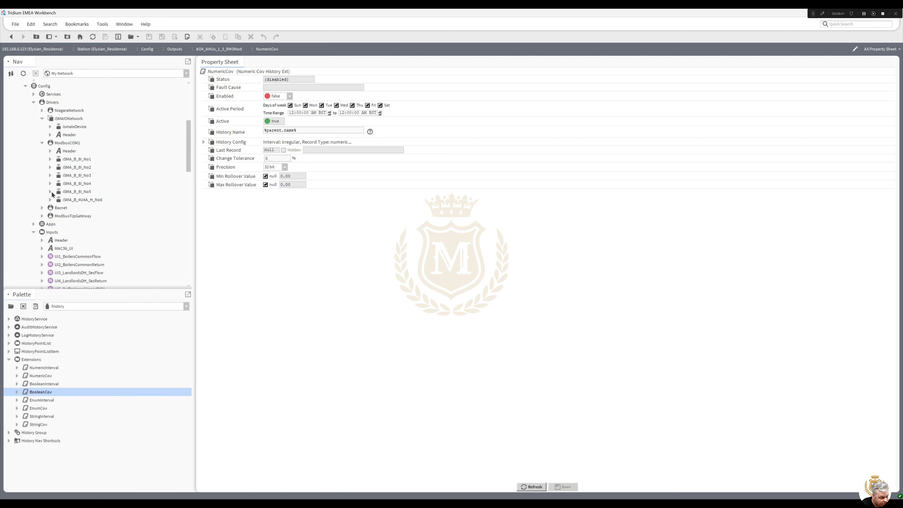
left_click(50, 200)
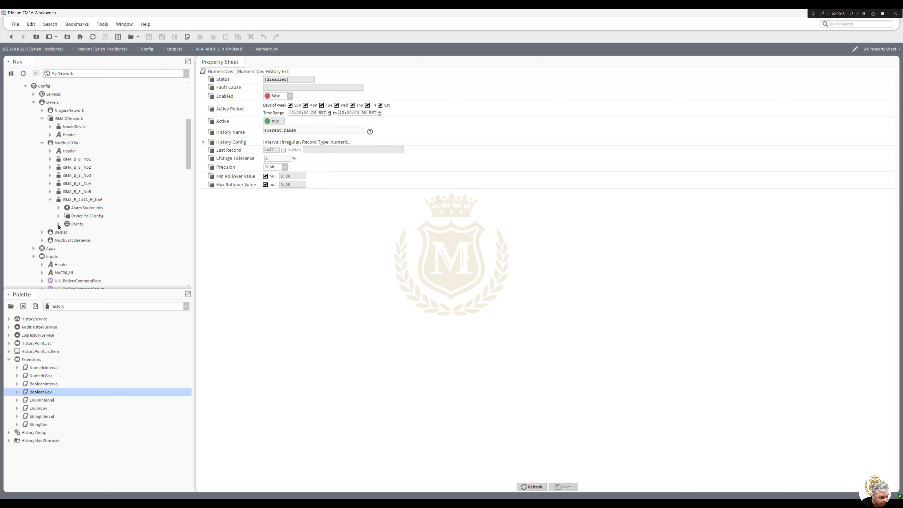
left_click(59, 224)
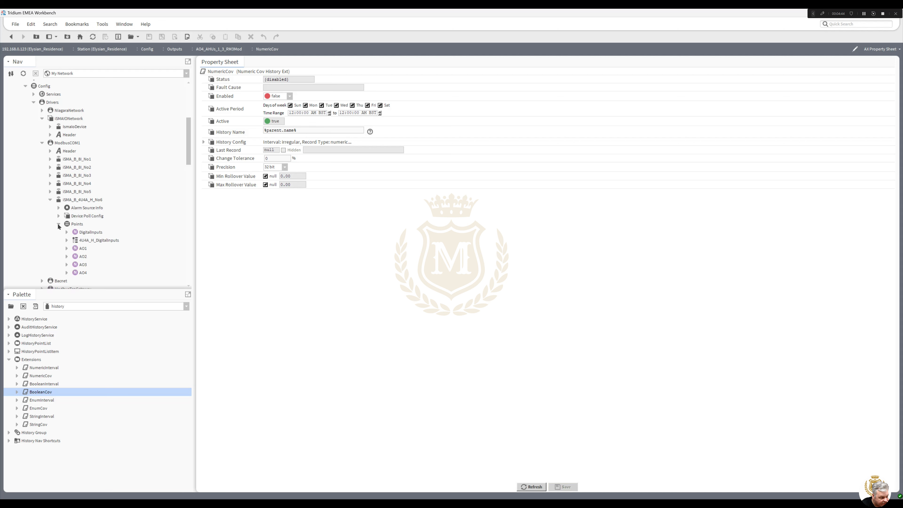
left_click(67, 249)
double_click(83, 249)
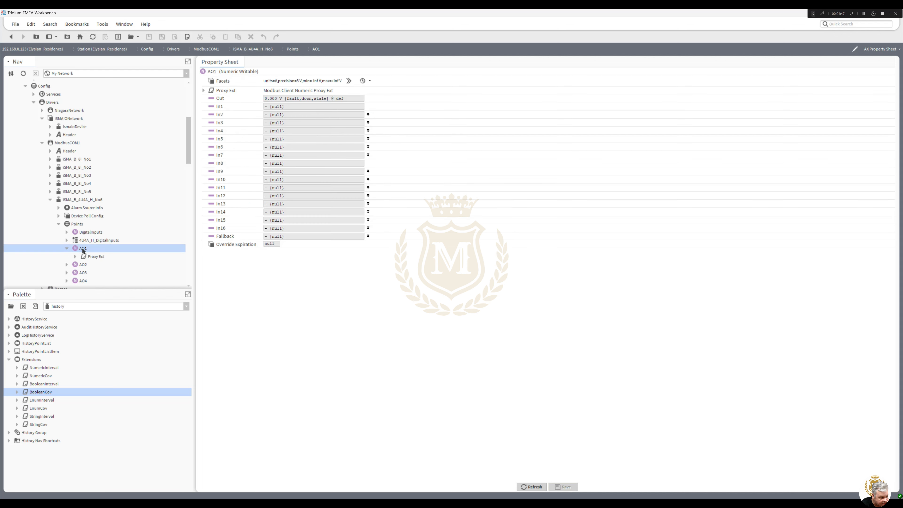
left_click(204, 91)
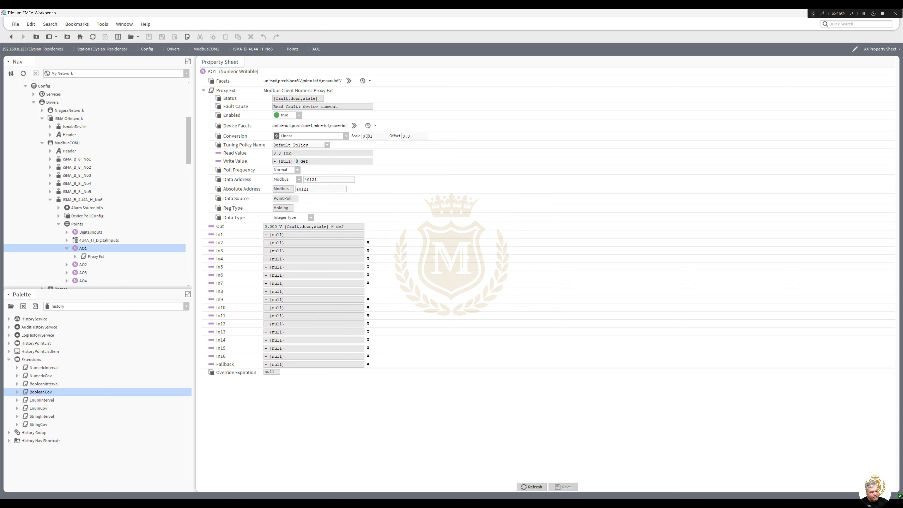
left_click_drag(368, 136, 376, 135)
type("1")
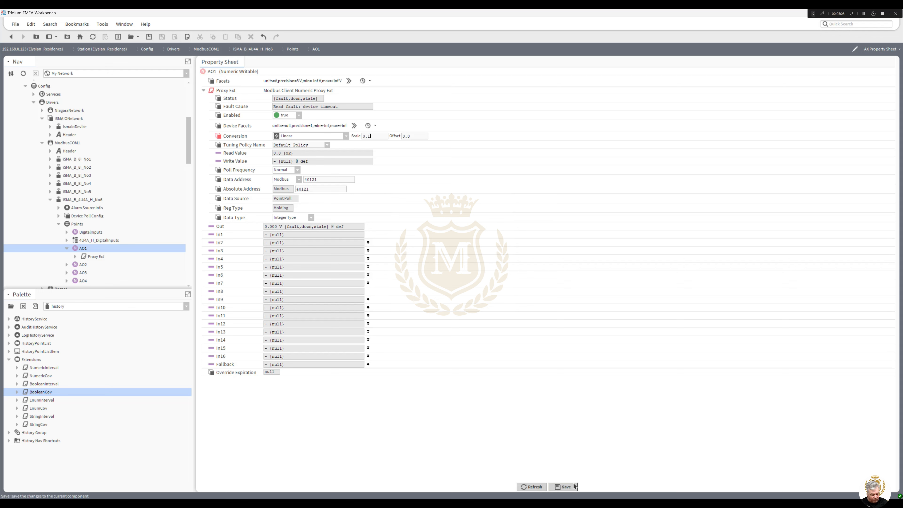
left_click(563, 486)
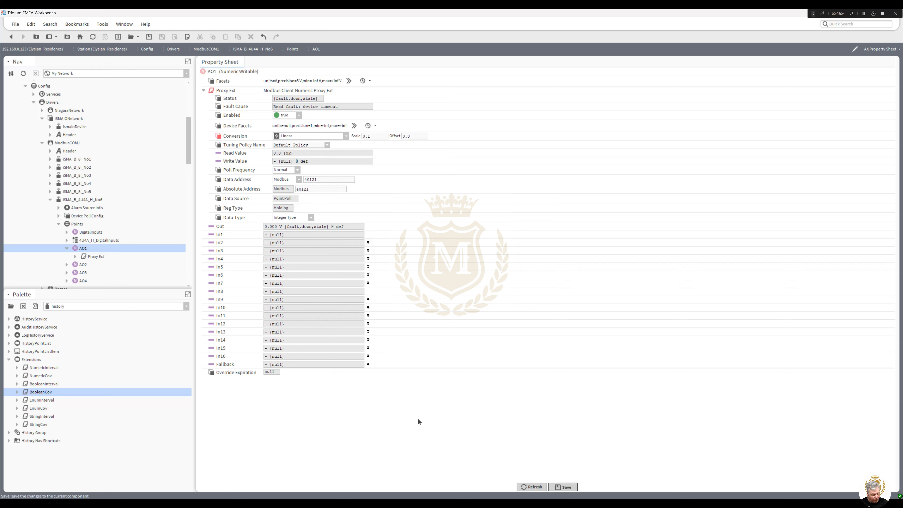
Set the proxy conversion scale of the device's AO2 point to 0.1 and save the change
left_click(67, 264)
left_click(83, 266)
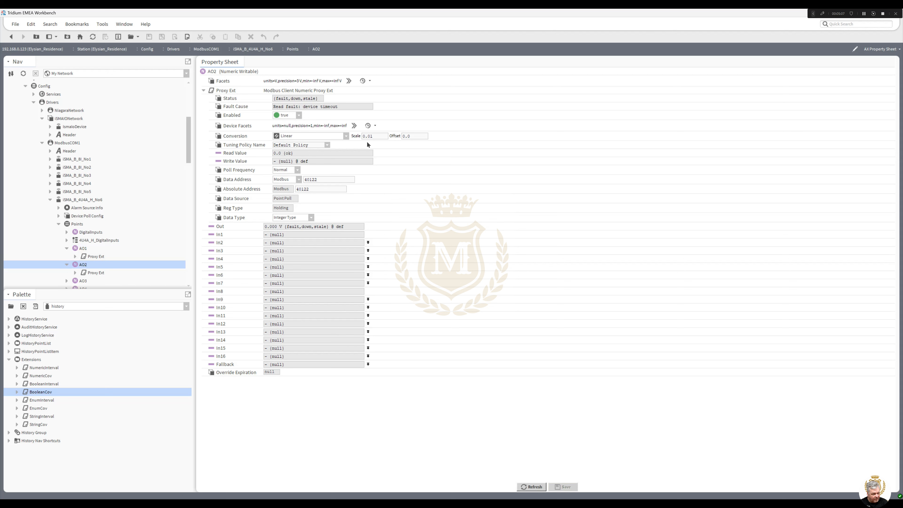
double_click(369, 136)
type("1")
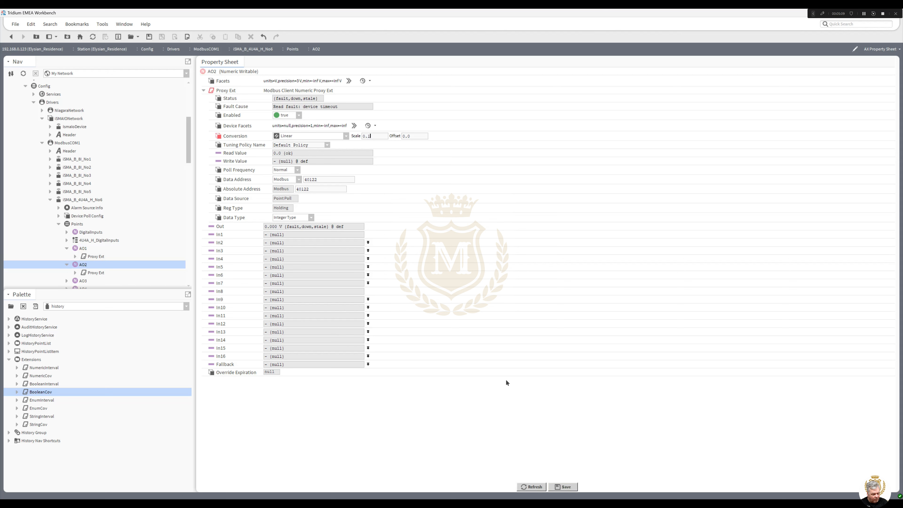
left_click(563, 486)
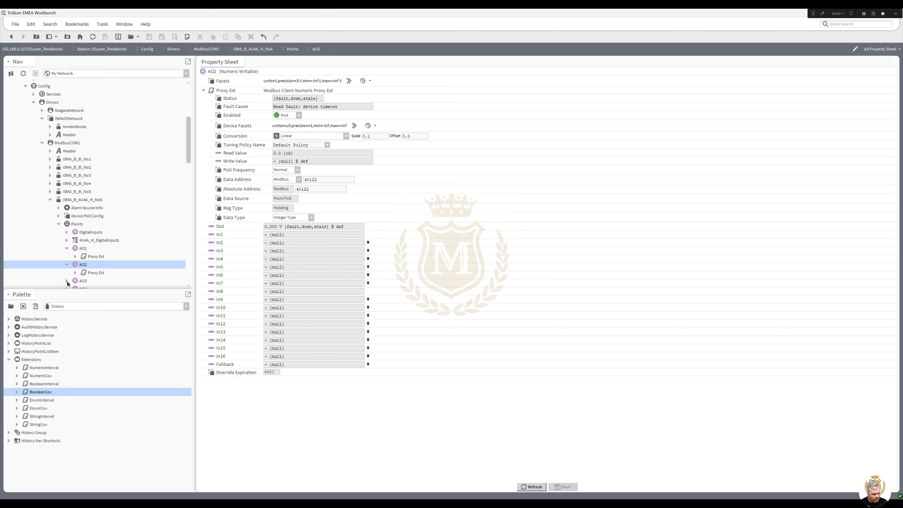
Set the proxy conversion scale of the device's AO3 point to 0.1 and save the change
left_click(81, 281)
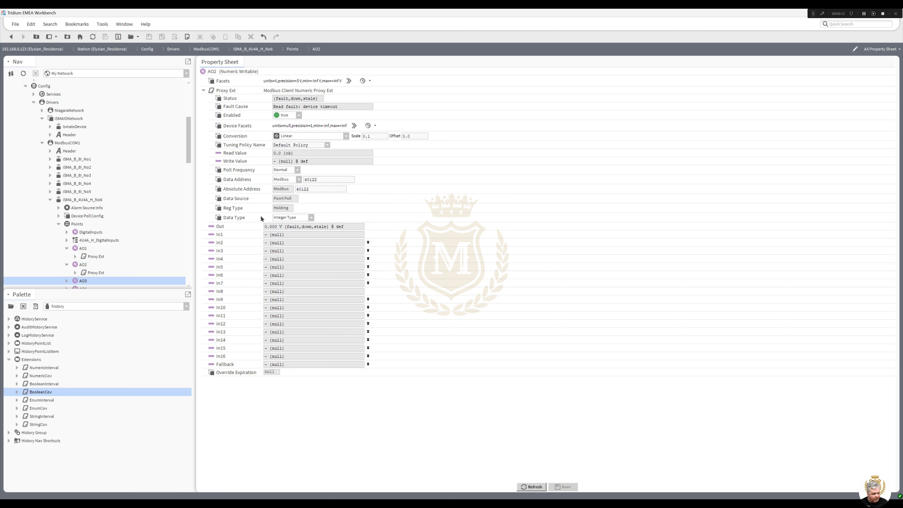
double_click(368, 136)
type("1")
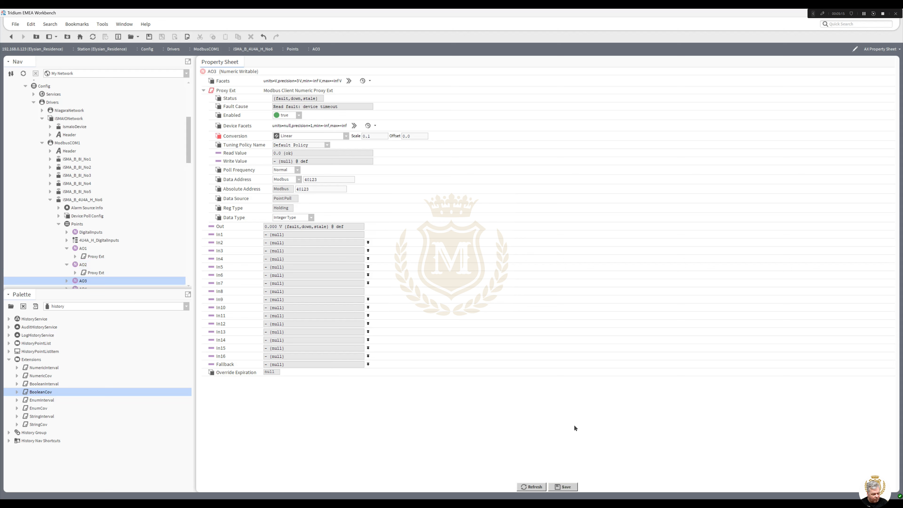
left_click(563, 486)
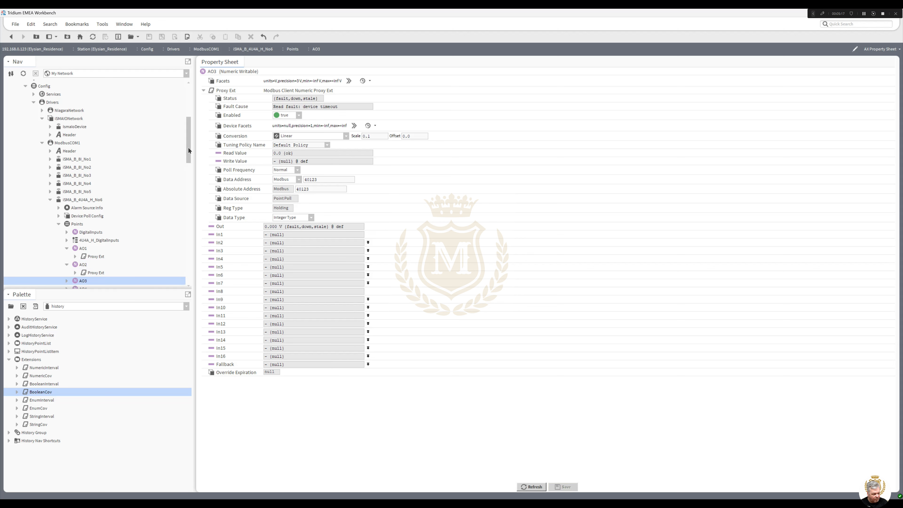
View the properties of the device's AO4 point and collapse the AO1 and AO2 points in the tree
left_click_drag(188, 150, 188, 169)
left_click(83, 201)
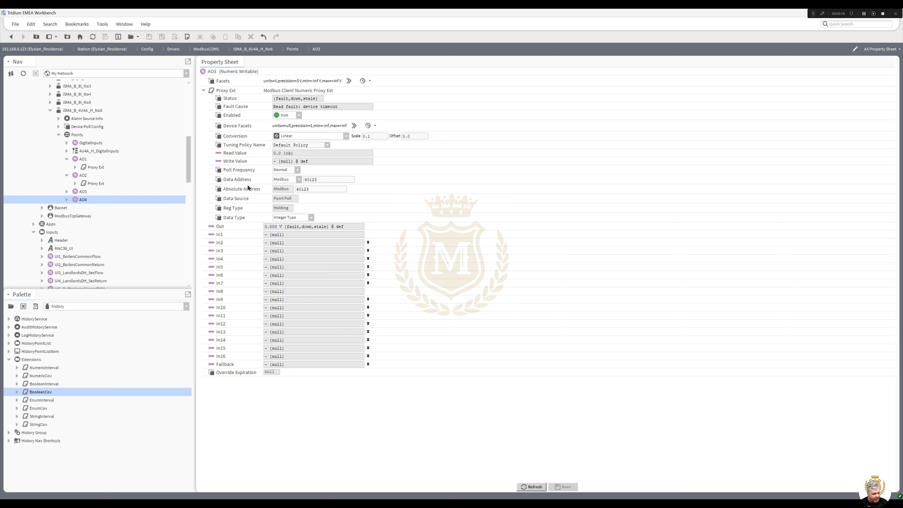
left_click(67, 159)
left_click(66, 168)
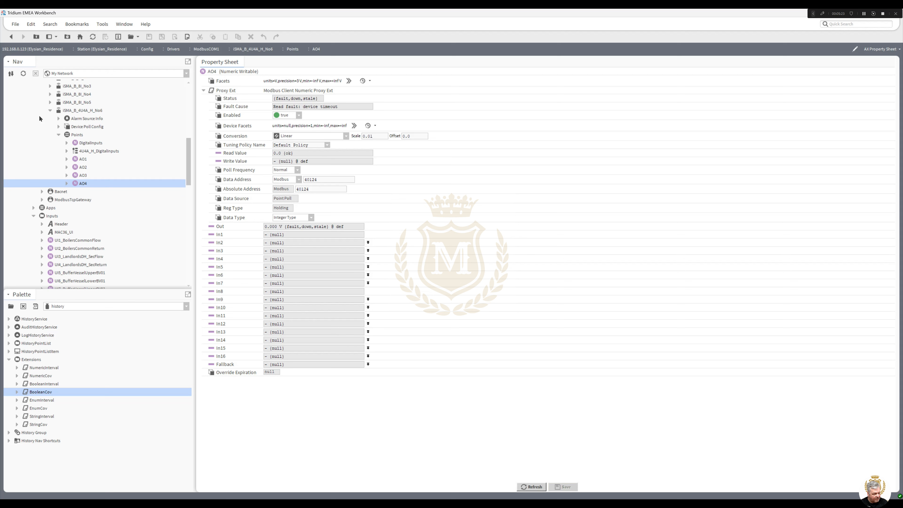
Return to the Outputs wire sheet and change the AO4_AHUs_1_3_RM3Mod units facet to electric potential in volts (V)
left_click(11, 40)
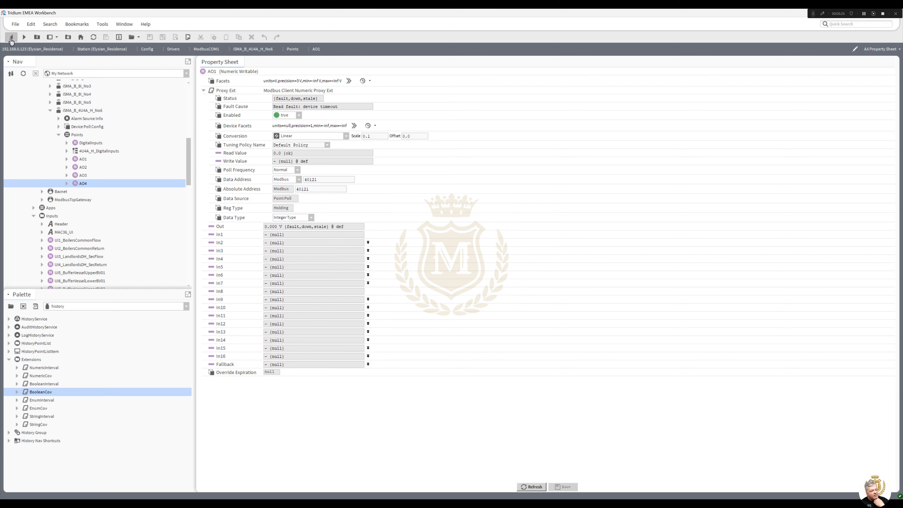
left_click(11, 40)
left_click(11, 40)
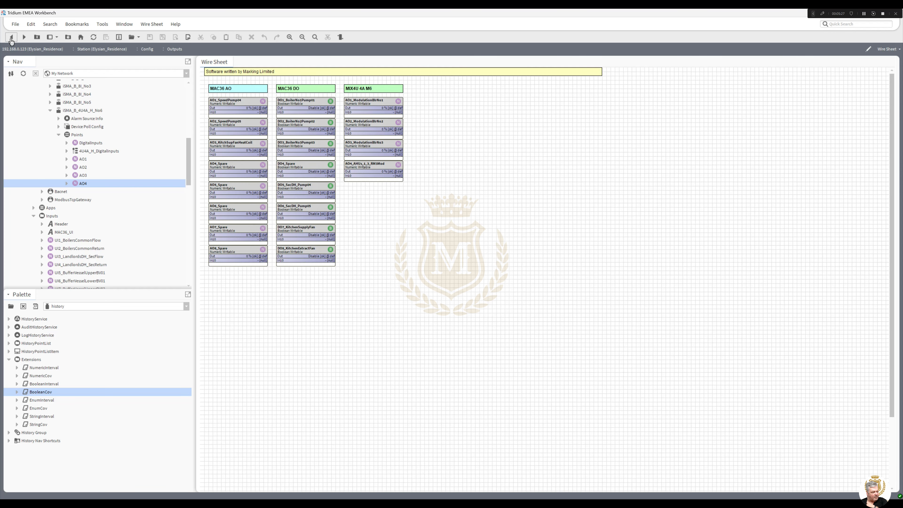
double_click(370, 167)
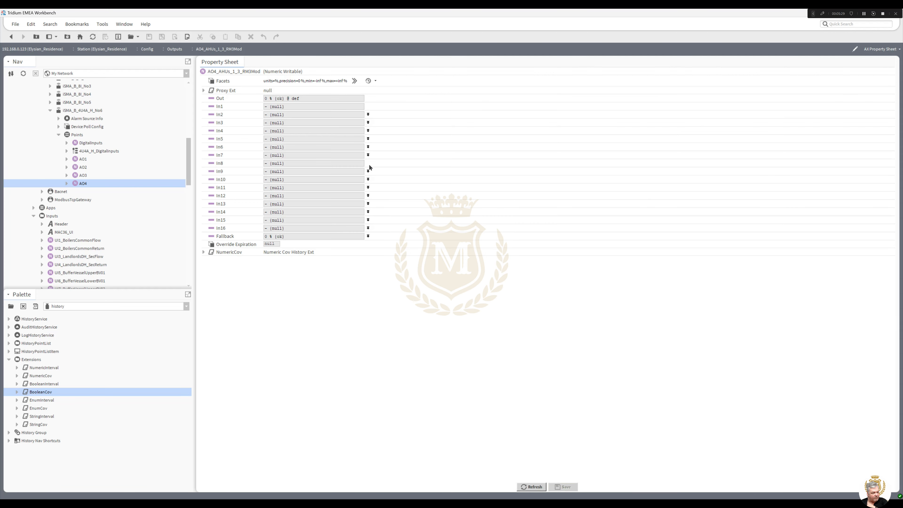
left_click(355, 81)
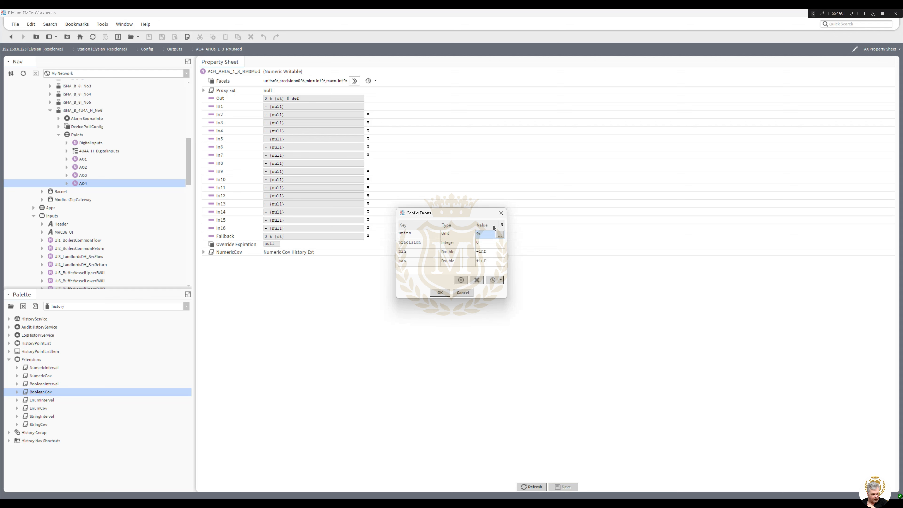
left_click(499, 235)
left_click(431, 253)
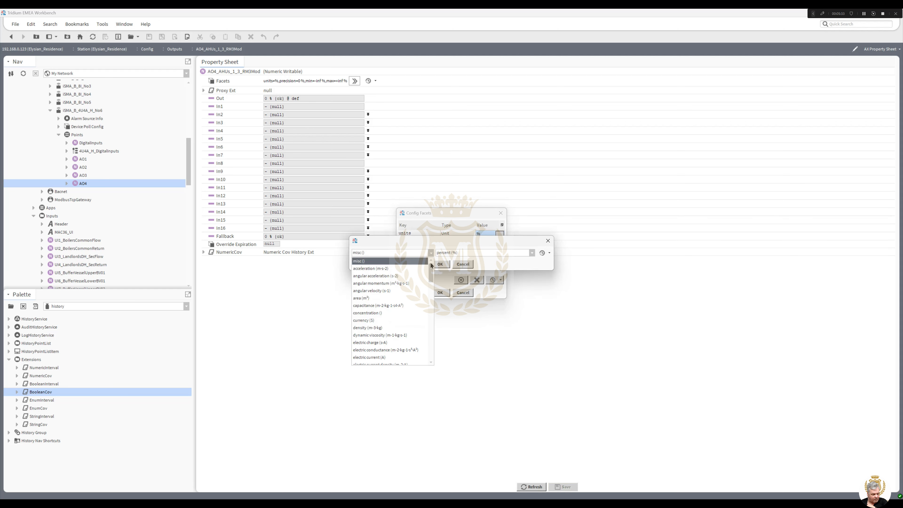
left_click_drag(432, 270, 433, 276)
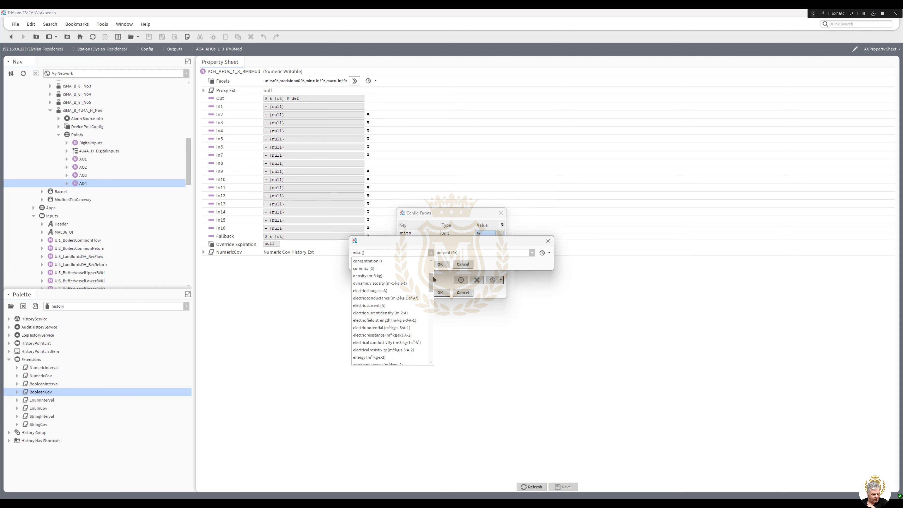
left_click(382, 343)
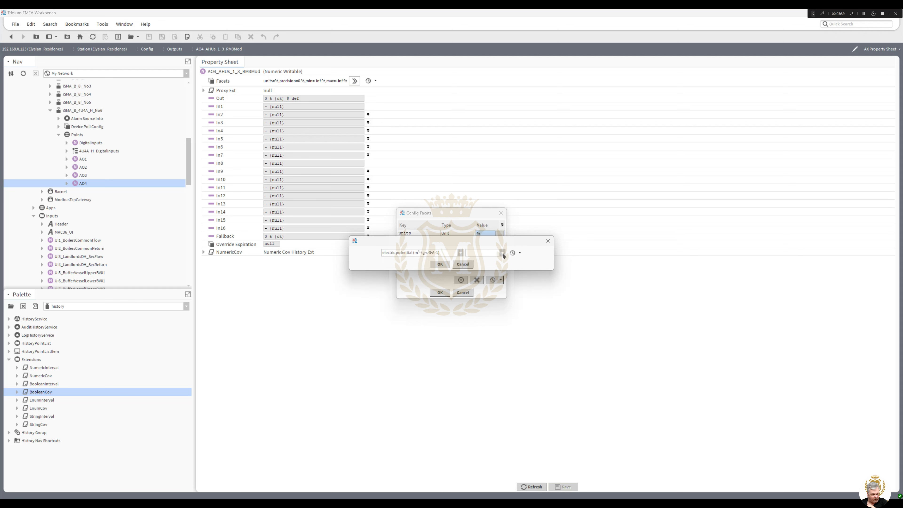
left_click(502, 253)
left_click(495, 263)
left_click(440, 265)
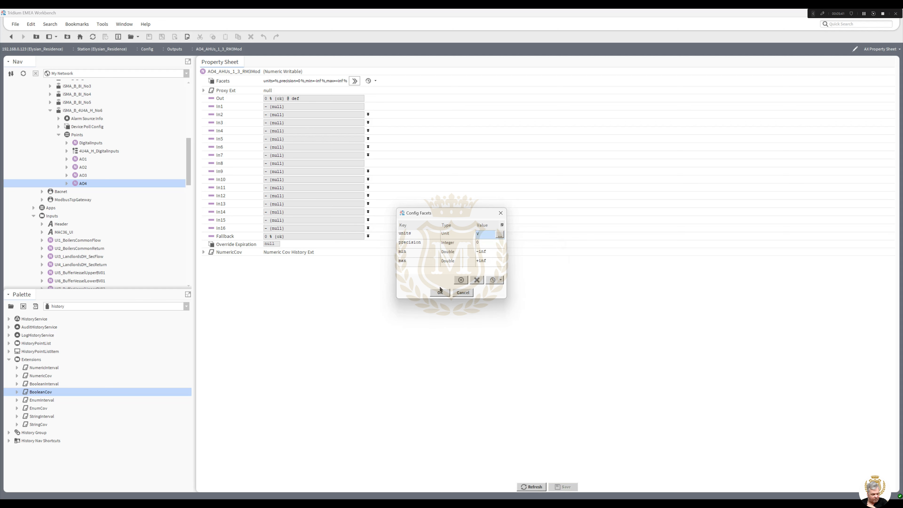
Set the precision facet of AO4_AHUs_1_3_RM3Mod to 1, apply the facets and return to the Outputs wire sheet
left_click(482, 244)
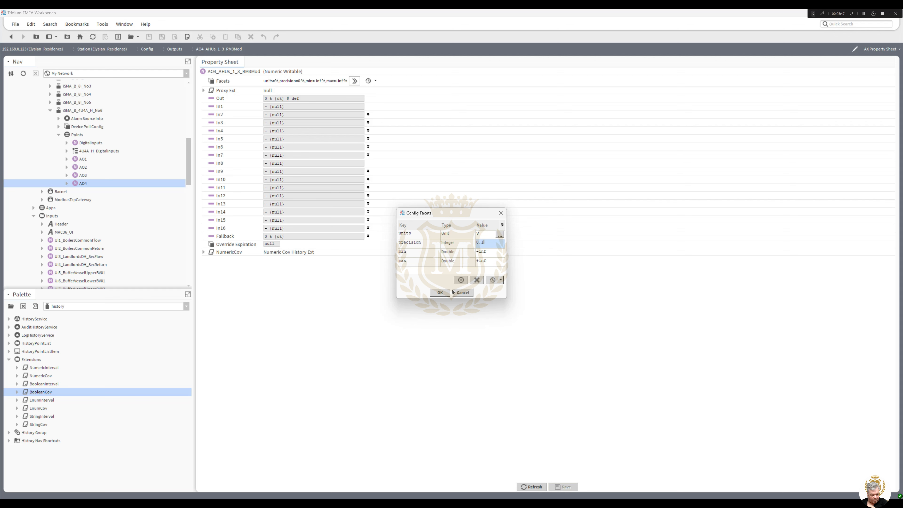
type("0.1")
left_click_drag(492, 241, 428, 241)
type("1")
left_click(441, 293)
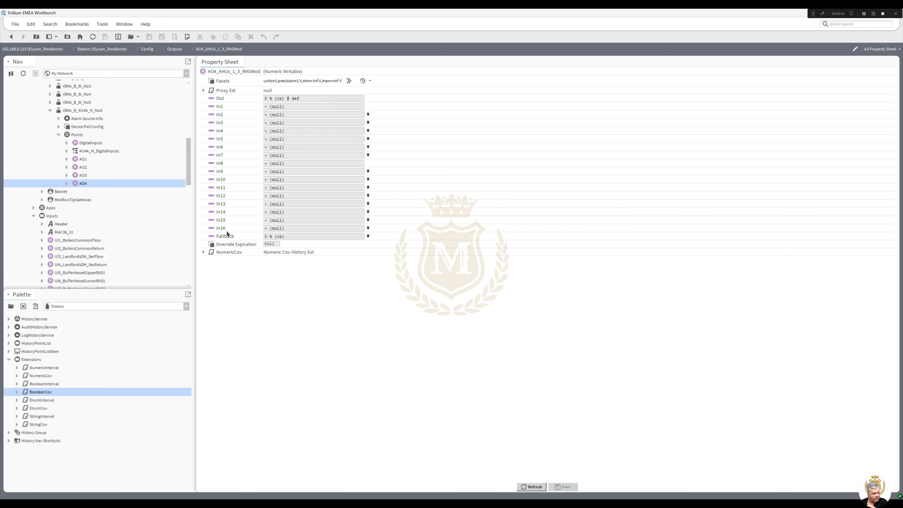
left_click(11, 37)
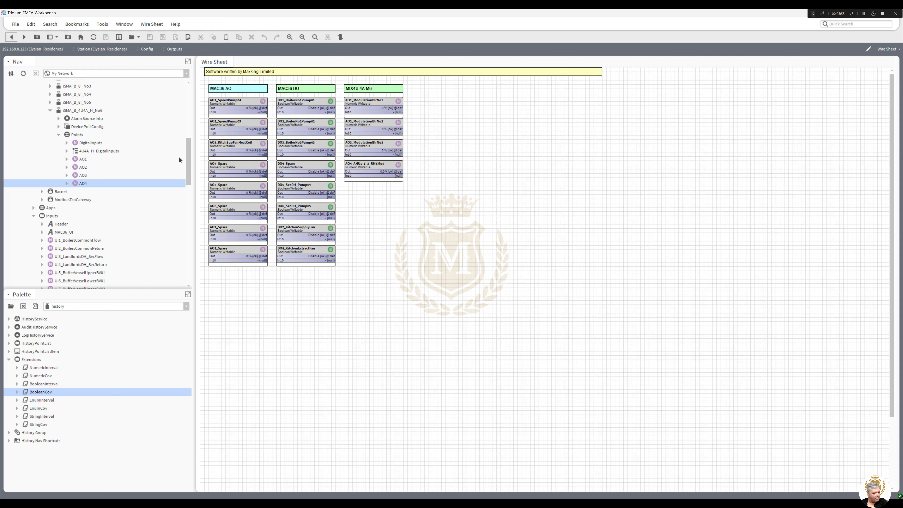
Link the Out slot of AO1_ModulationBlrNo1 to In10 of the AO1 point under the iSMA_B_4U4A_H_No6 device
left_click(374, 170)
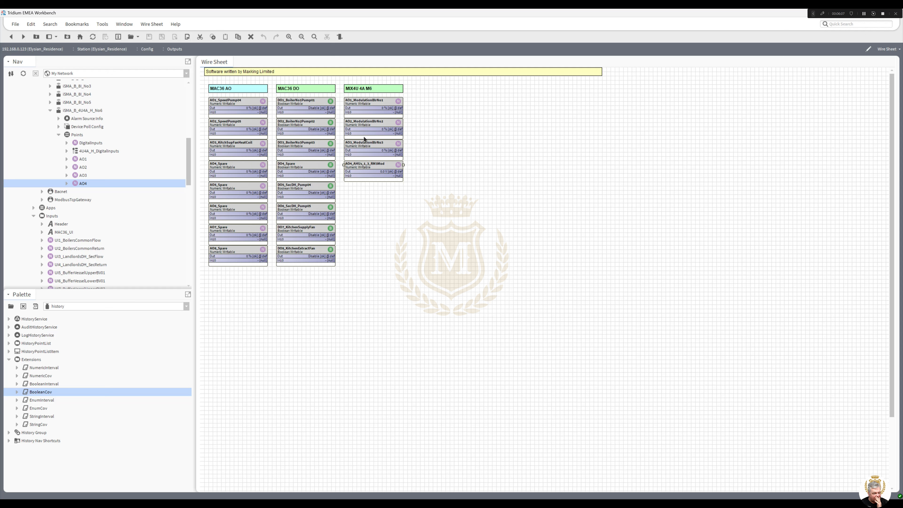
right_click(365, 103)
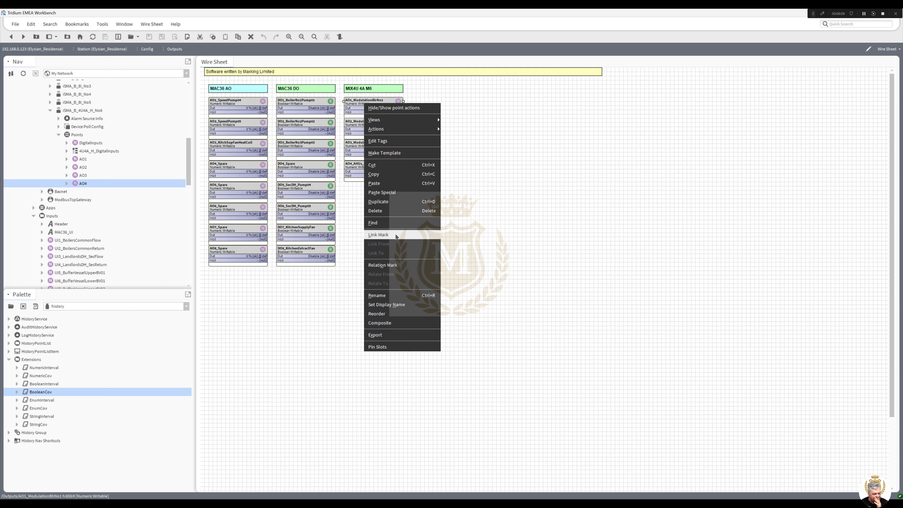
left_click(378, 235)
left_click(82, 159)
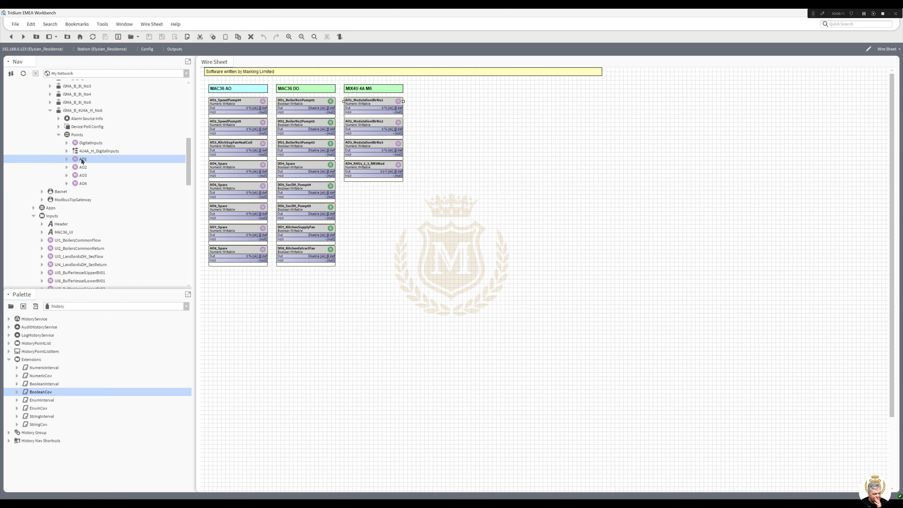
right_click(82, 159)
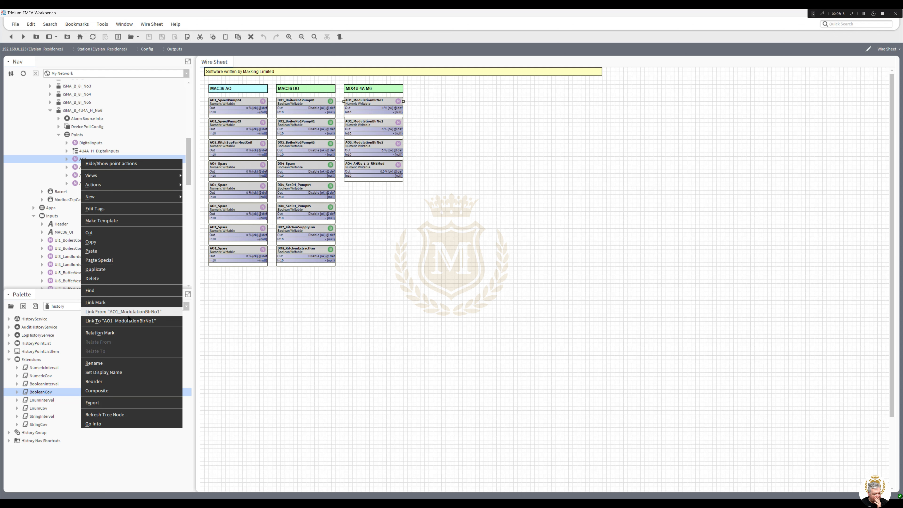
left_click(107, 312)
left_click(375, 207)
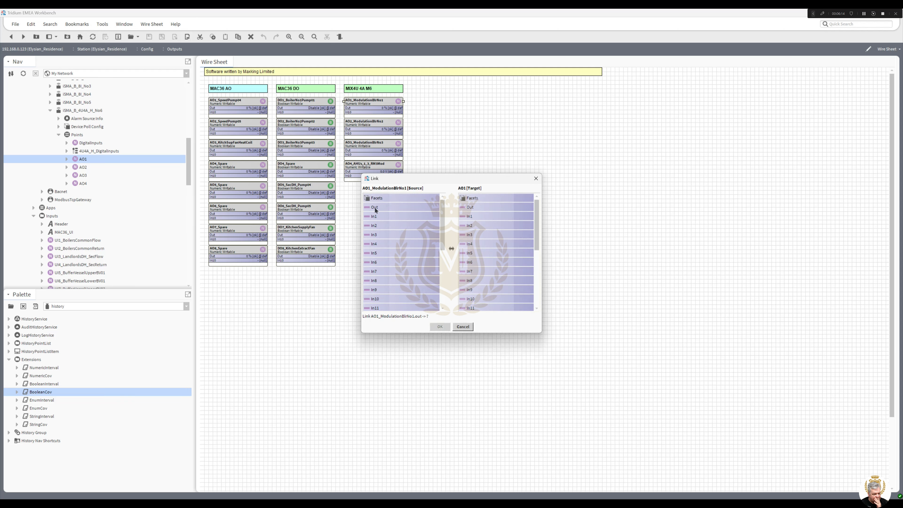
left_click(470, 299)
left_click(439, 327)
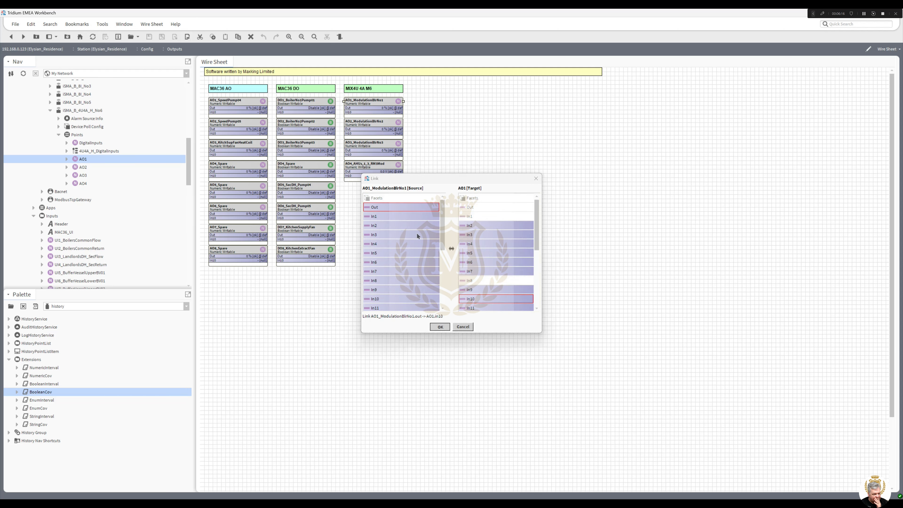
Link the Out slot of AO2_ModulationBlrNo2 to In10 of the iSMA_B_4U4A_H_No6 device's AO2 point
right_click(379, 125)
left_click(412, 256)
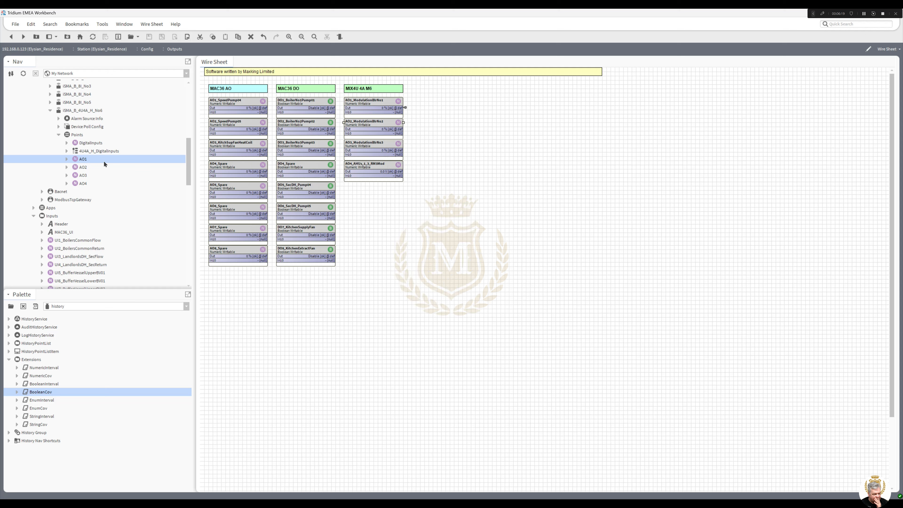
right_click(79, 168)
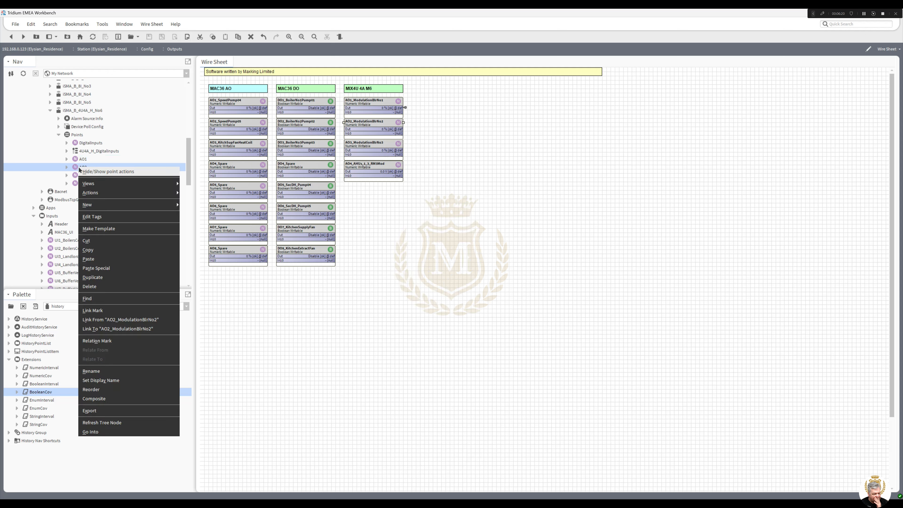
left_click(123, 319)
left_click(372, 208)
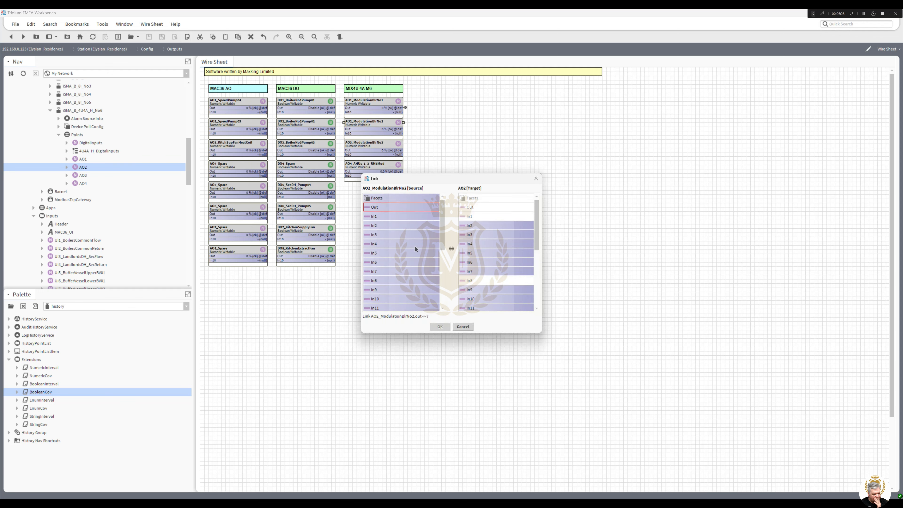
left_click(460, 299)
left_click(440, 326)
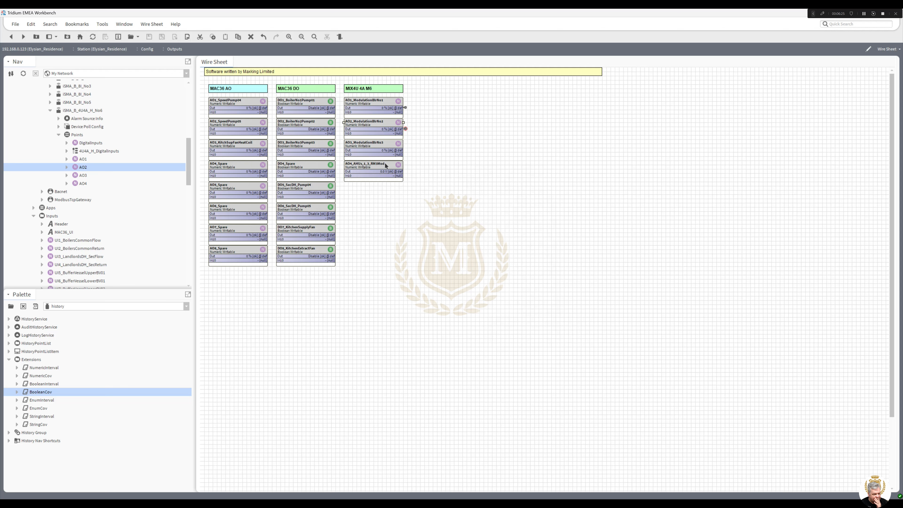
Link the Out slot of AO3_ModulationBlrNo3 to In10 of the iSMA_B_4U4A_H_No6 device's AO3 point
right_click(376, 144)
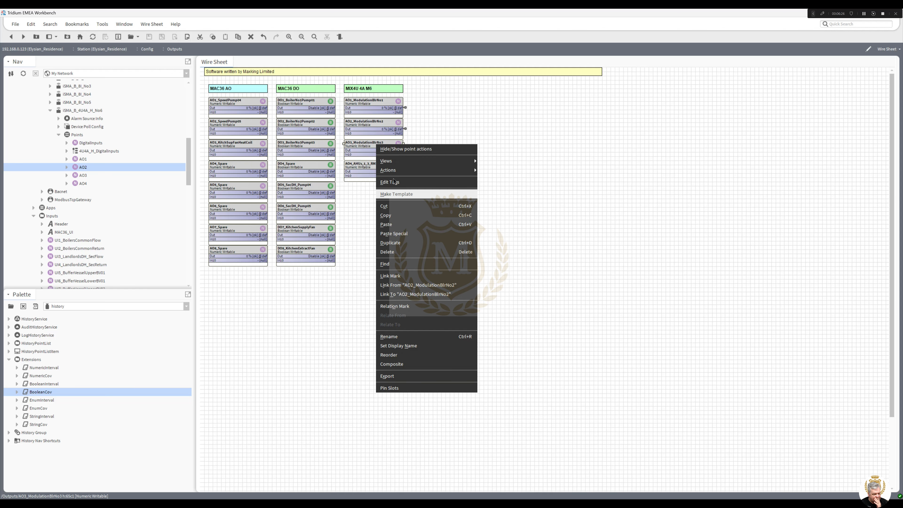
left_click(404, 275)
right_click(82, 177)
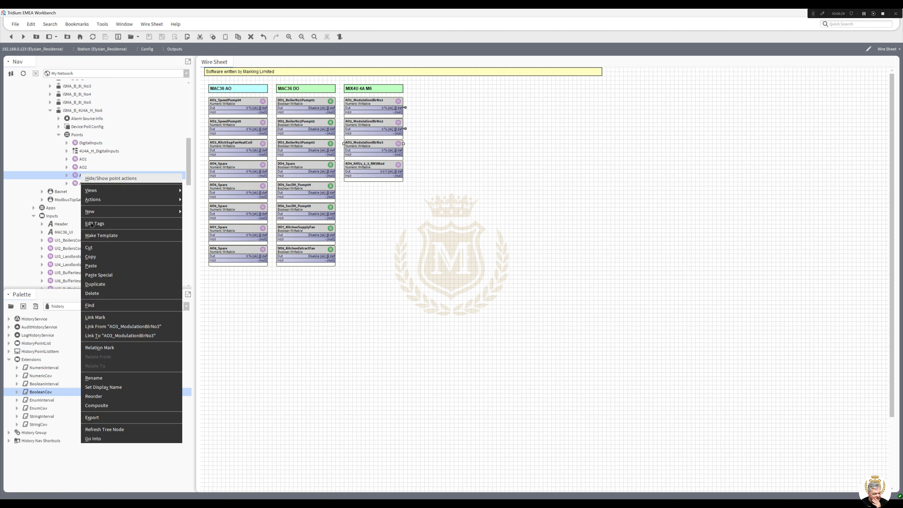
left_click(121, 324)
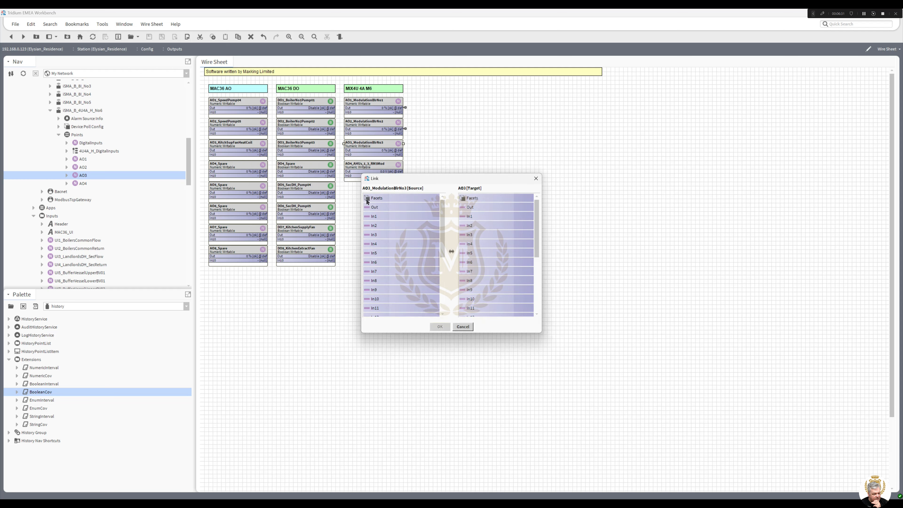
left_click(370, 207)
left_click(467, 300)
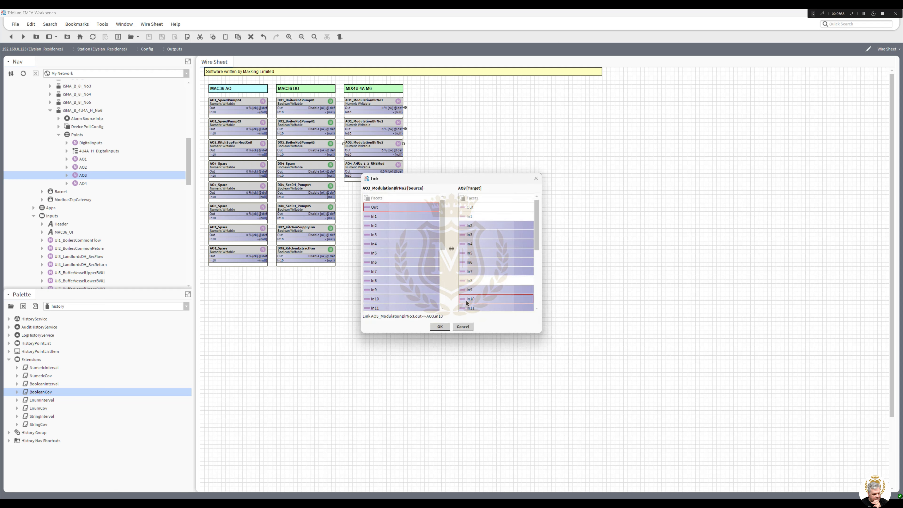
left_click(440, 327)
Link the Out slot of AO4_AHUs_1_3_RM3Mod to In10 of the iSMA_B_4U4A_H_No6 device's AO4 point
right_click(384, 166)
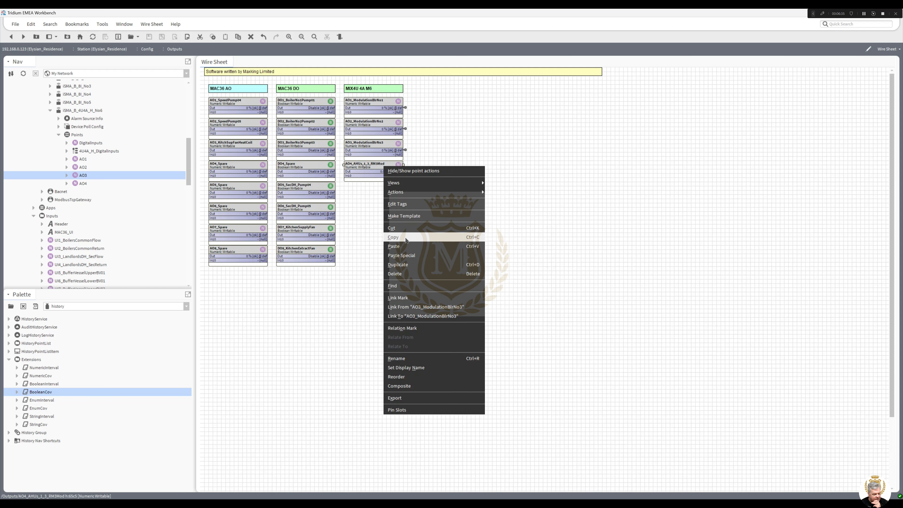
left_click(415, 299)
right_click(81, 184)
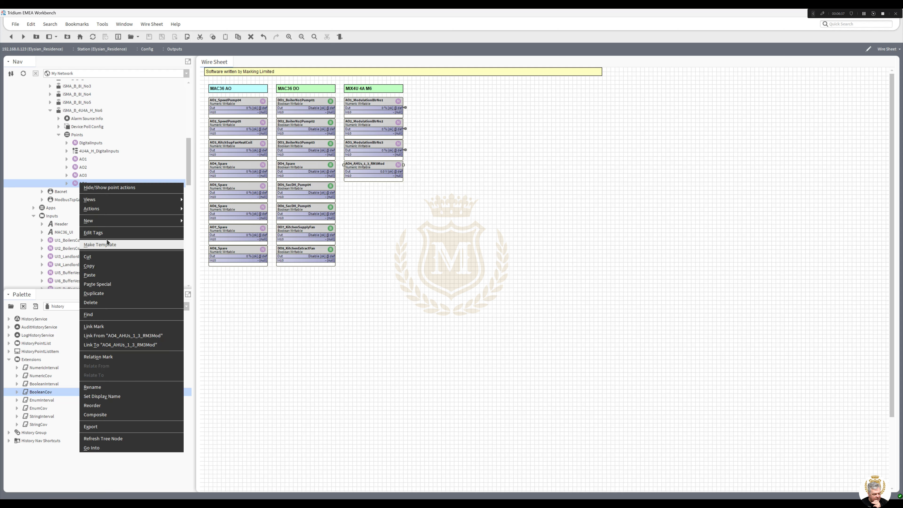
left_click(135, 336)
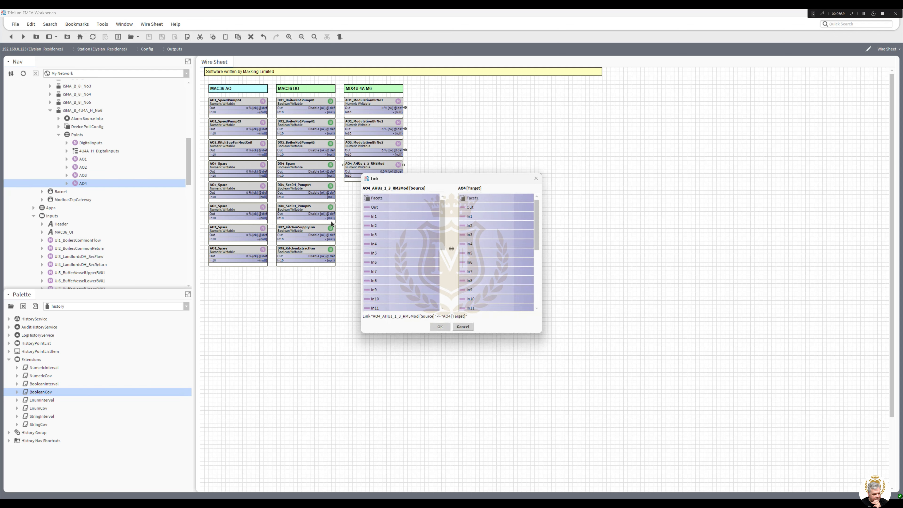
left_click(374, 207)
left_click(471, 299)
left_click(439, 326)
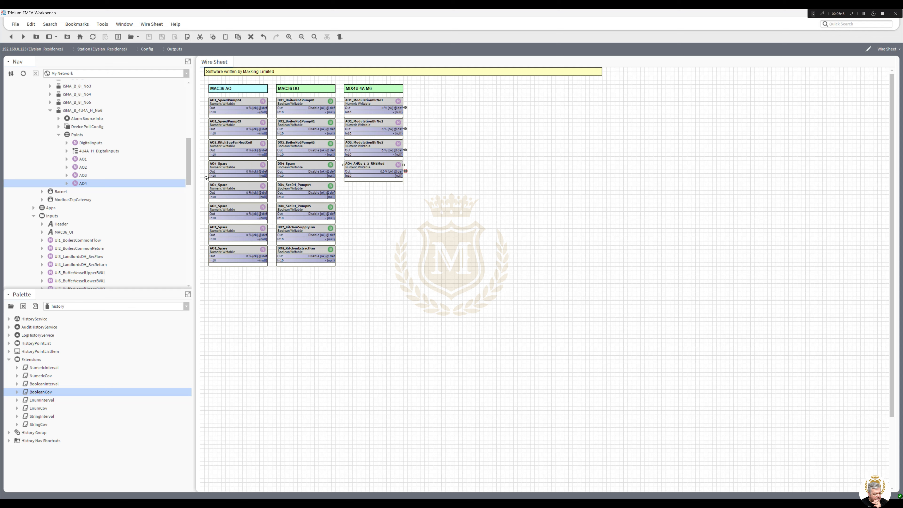
Expand the IsmaIoDevice in the tree and link the Out slot of AO1_SpeedPump04 to In10 of its AnalogOutput1
left_click_drag(189, 167, 188, 150)
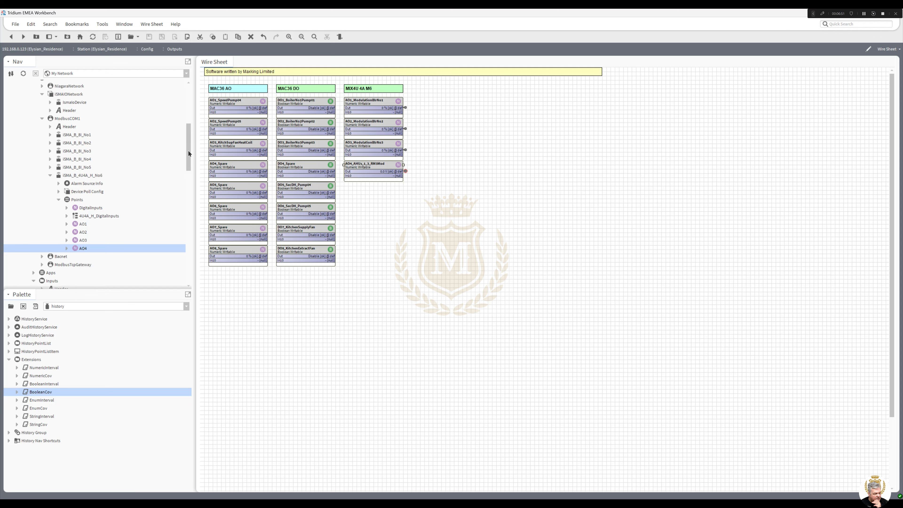
left_click(50, 103)
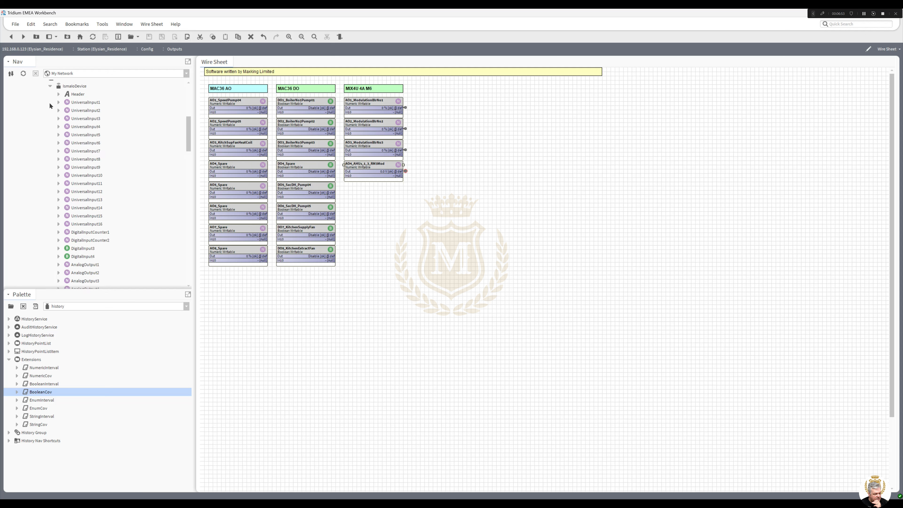
left_click_drag(188, 141, 191, 161)
right_click(238, 103)
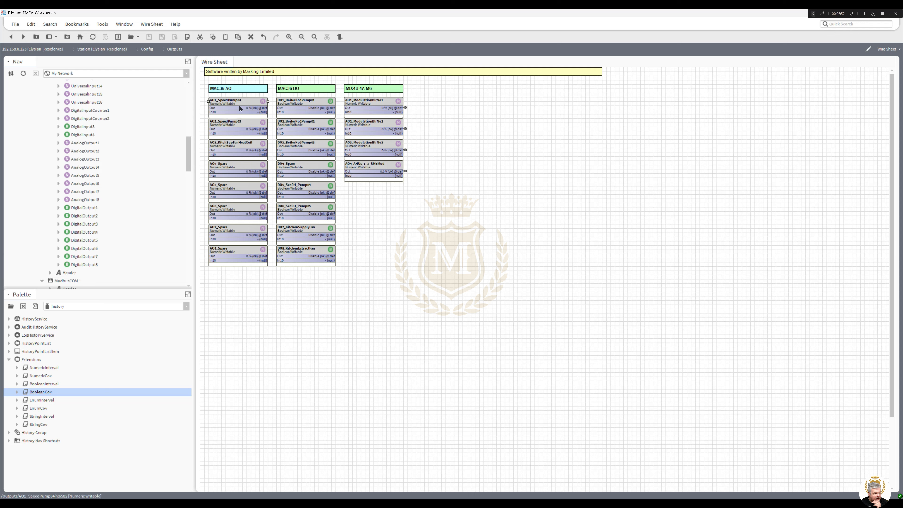
left_click(259, 236)
right_click(96, 146)
left_click(117, 296)
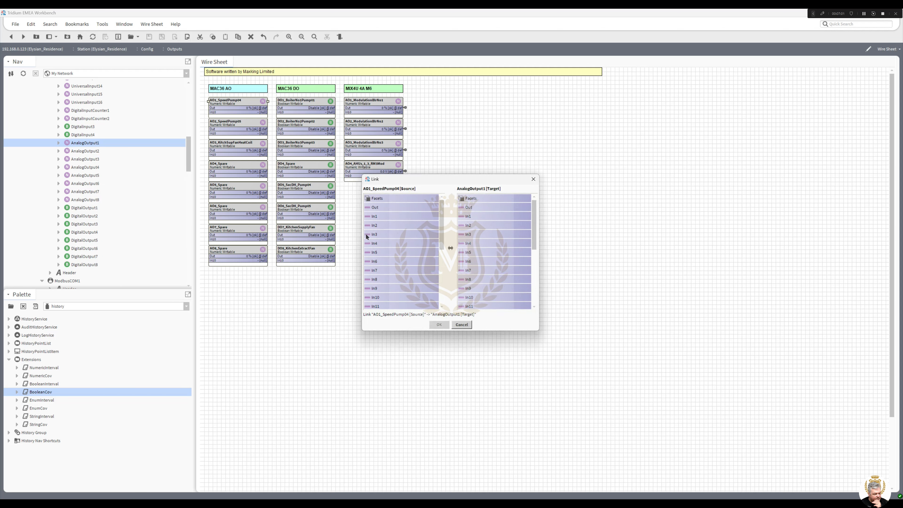
left_click(369, 207)
left_click(470, 299)
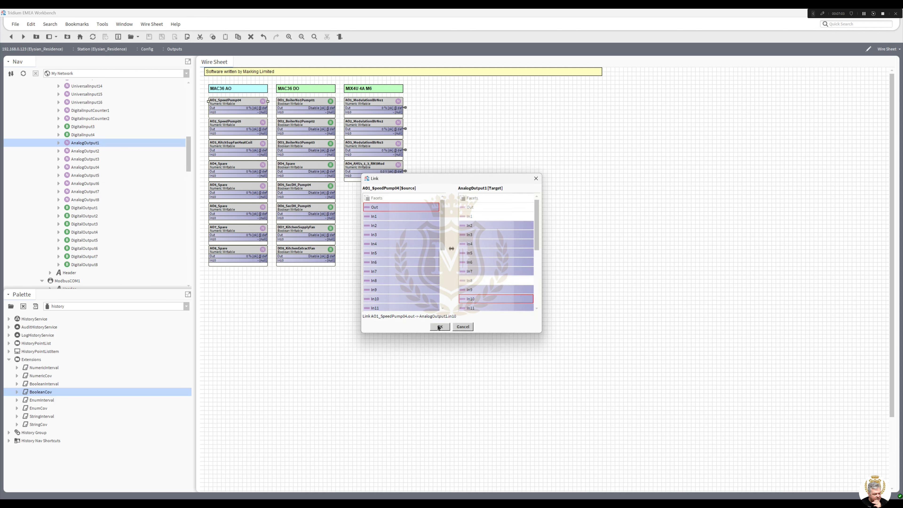
left_click(439, 327)
Link the Out slot of AO2_SpeedPump05 to In10 of AnalogOutput2 under the IsmaIoDevice
right_click(250, 138)
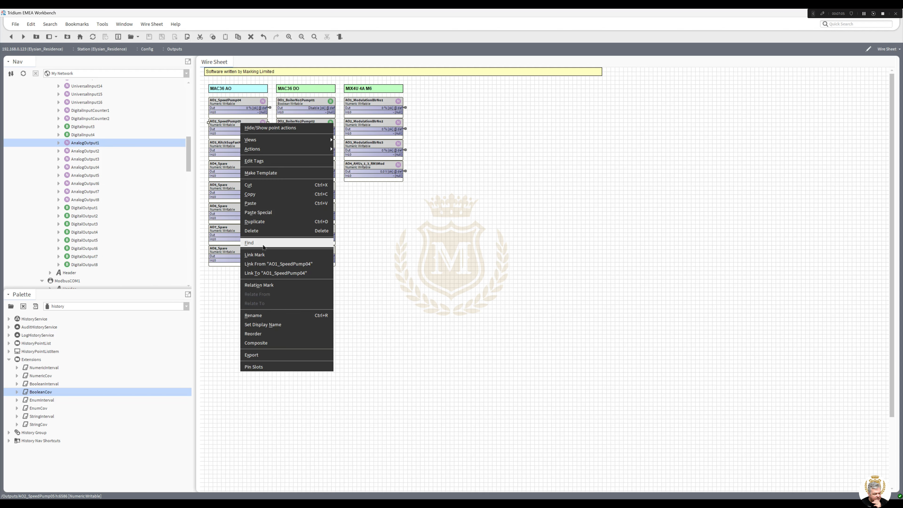
left_click(251, 253)
right_click(94, 153)
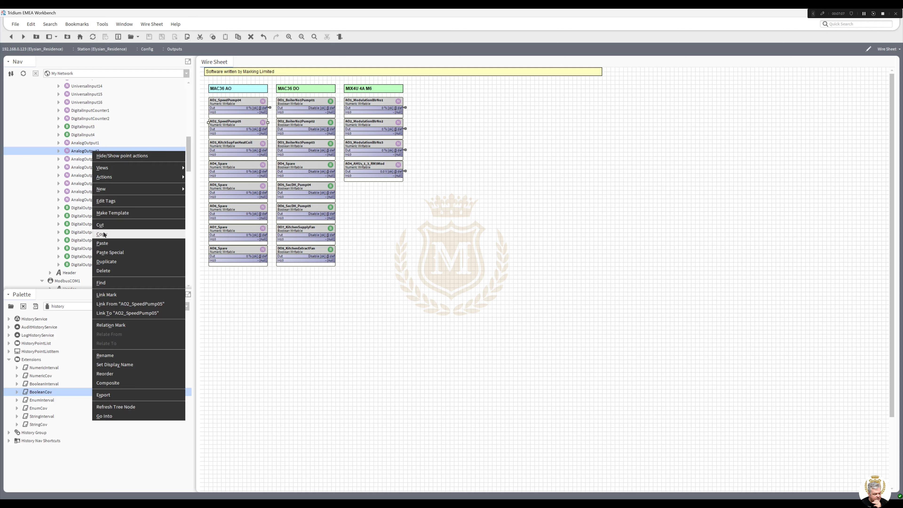
left_click(118, 299)
left_click(365, 207)
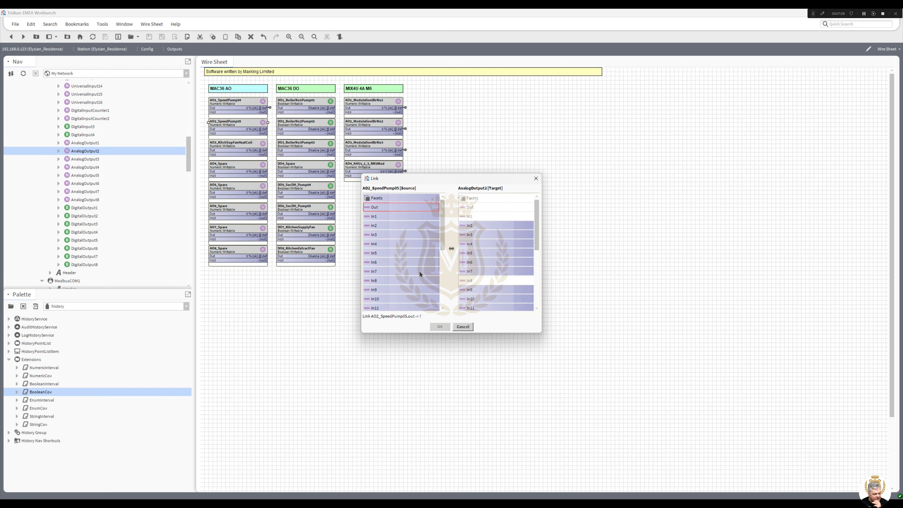
left_click(471, 298)
key("Return")
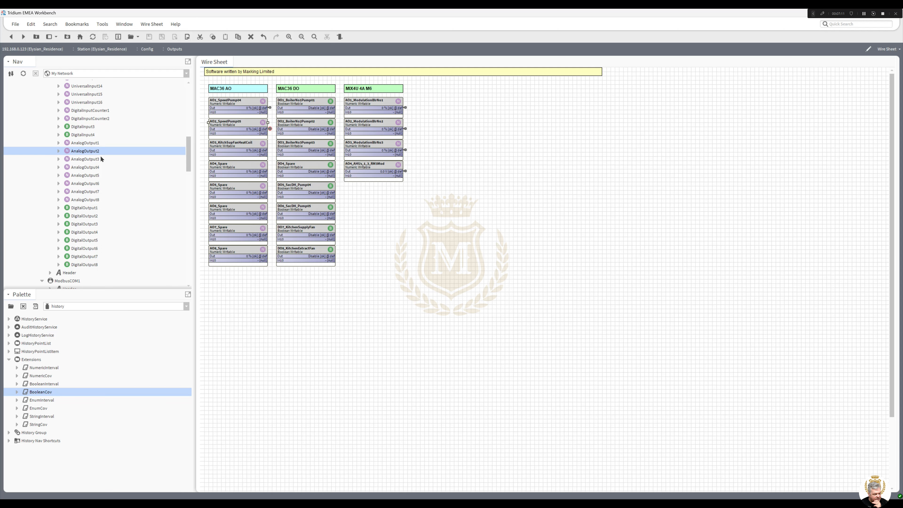
Link the Out slot of AO3_KitchSupFanHeatCoil to In10 of AnalogOutput3 under the IsmaIoDevice
right_click(91, 161)
left_click(245, 143)
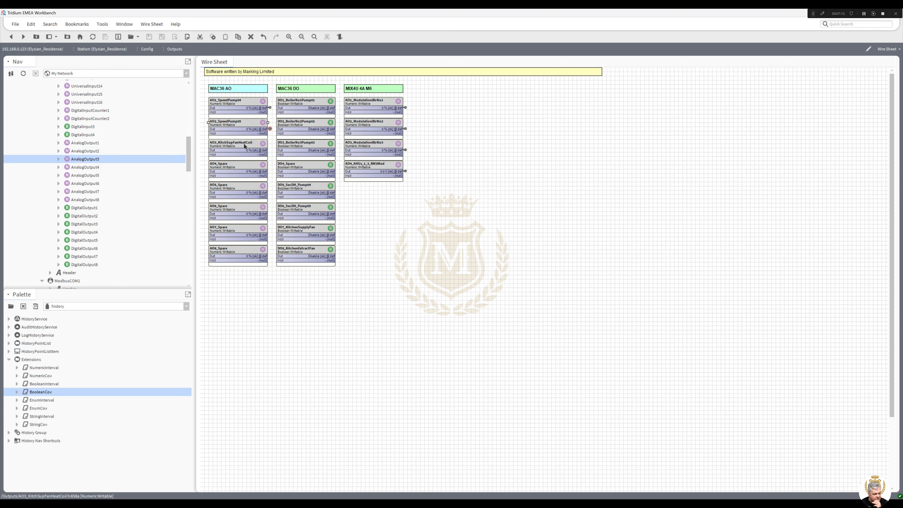
right_click(245, 144)
left_click(273, 276)
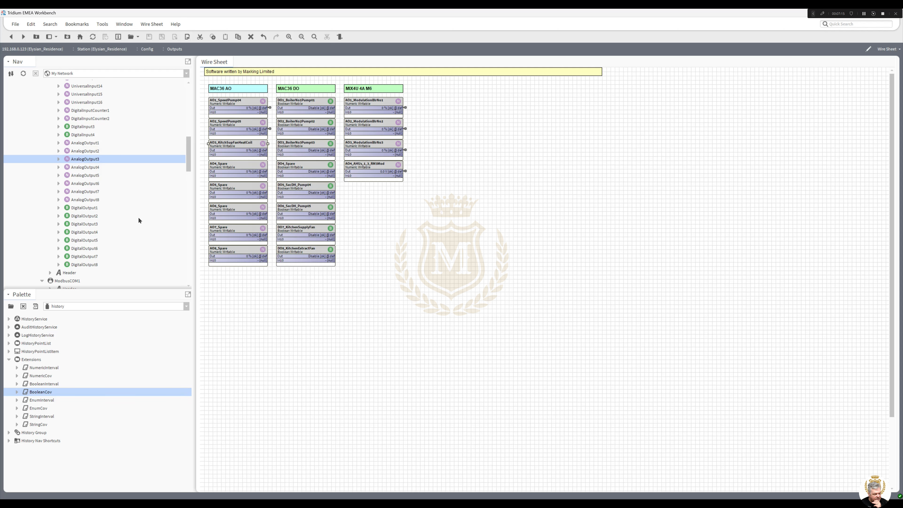
right_click(87, 161)
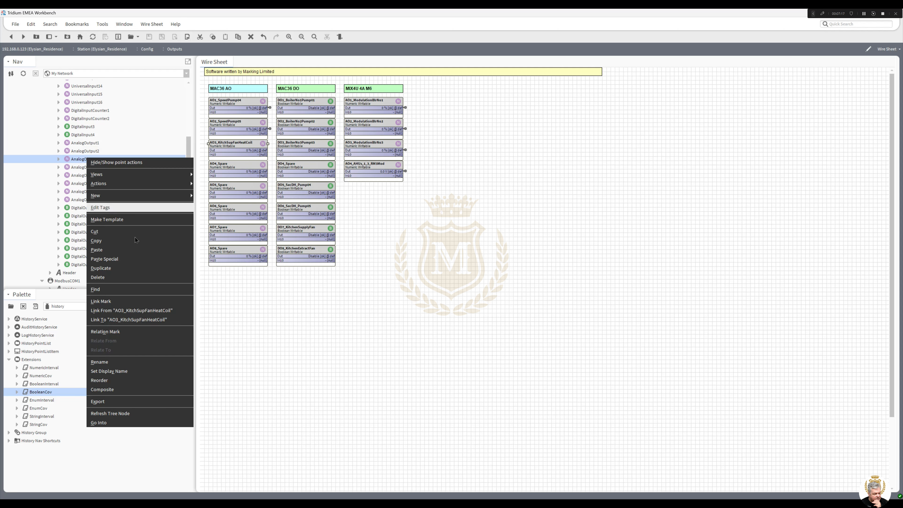
left_click(107, 320)
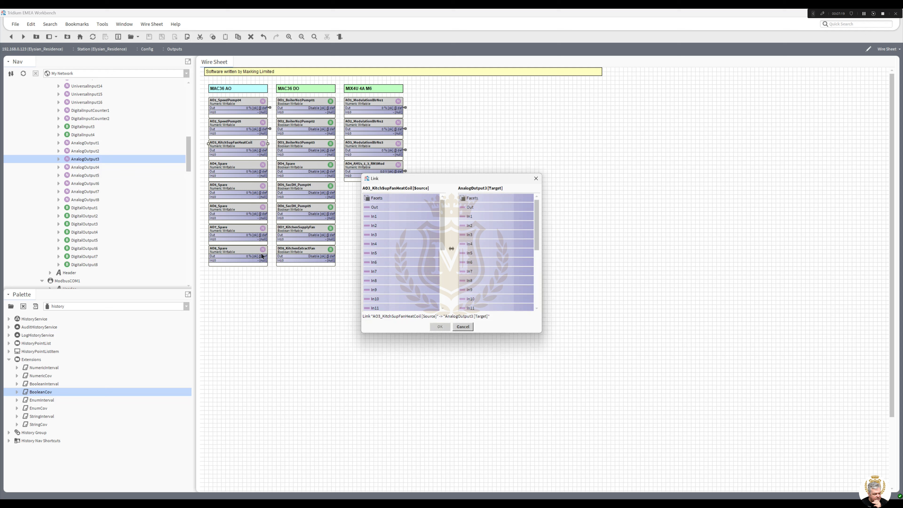
left_click(374, 207)
left_click(470, 299)
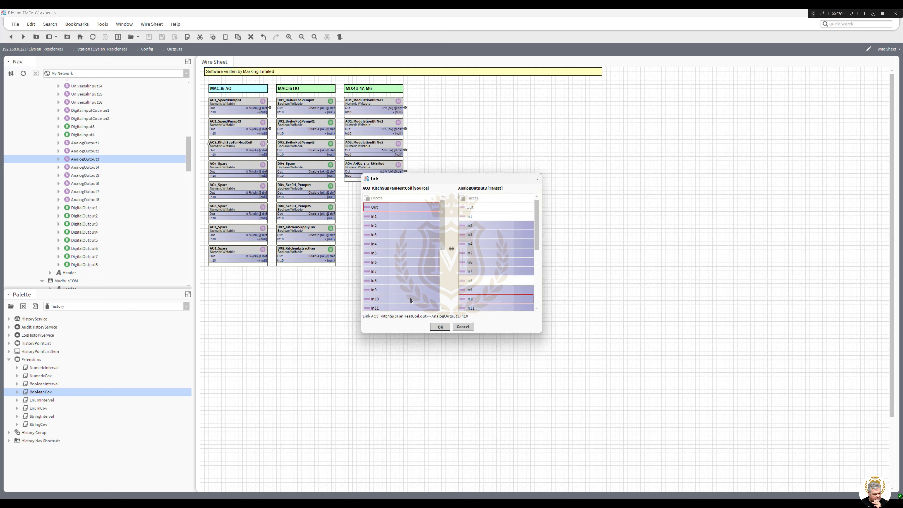
left_click(446, 327)
Link the Out slot of AO4_Spare to In10 of AnalogOutput4 under the IsmaIoDevice
right_click(240, 166)
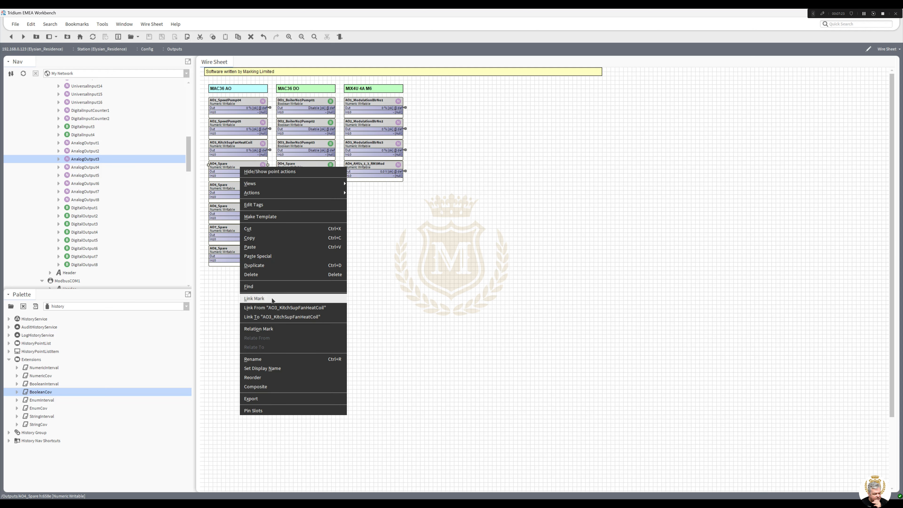
left_click(272, 298)
left_click(91, 169)
right_click(91, 169)
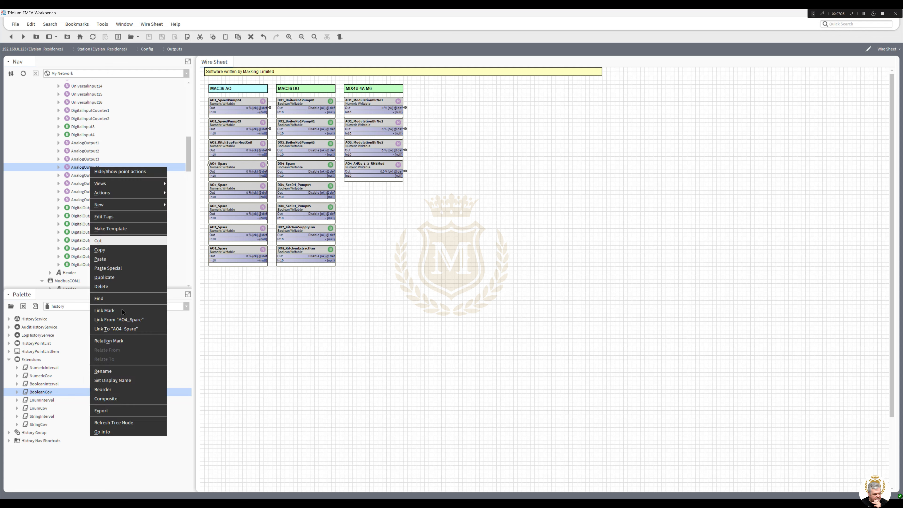
left_click(121, 318)
left_click(401, 207)
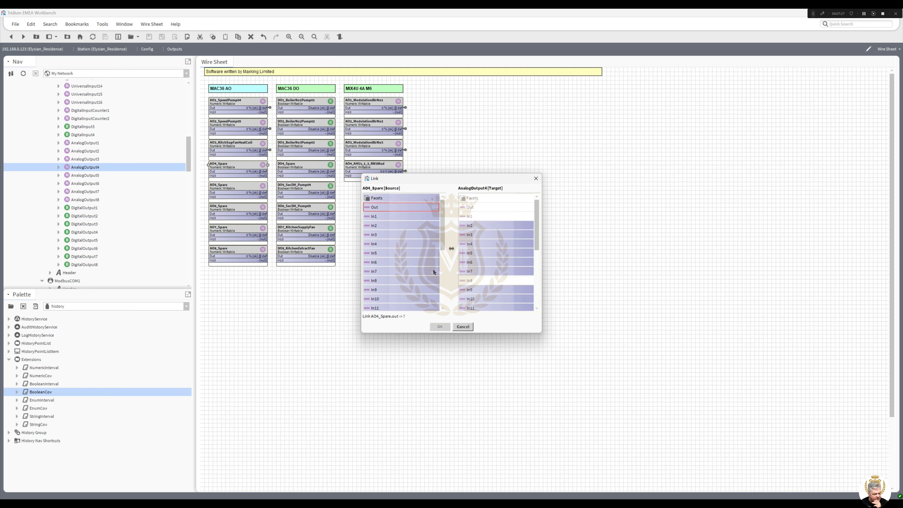
left_click(496, 299)
left_click(441, 326)
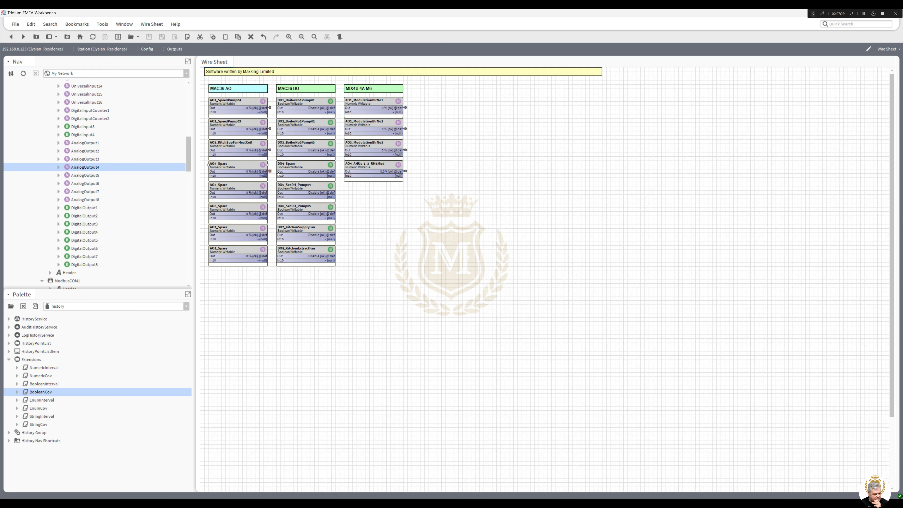
Link the Out slot of AO5_Spare to In10 of AnalogOutput5 under the IsmaIoDevice
right_click(249, 188)
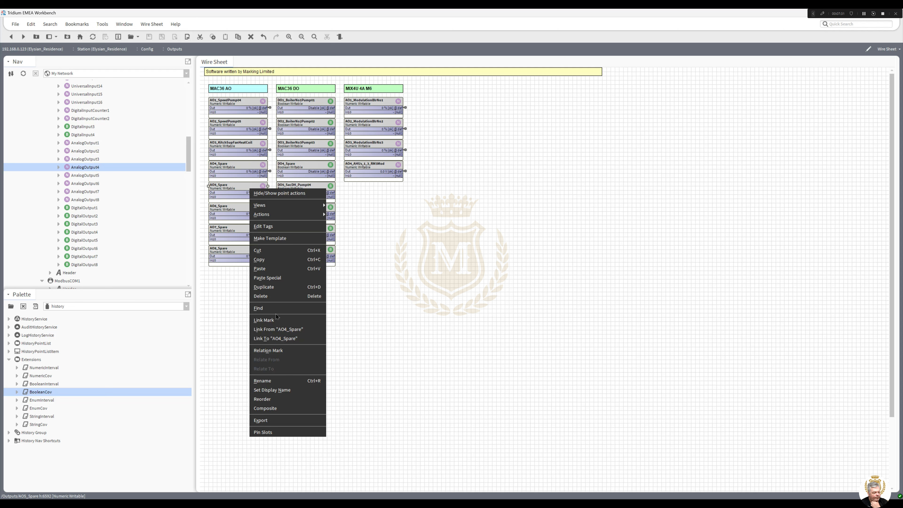
left_click(264, 320)
right_click(90, 176)
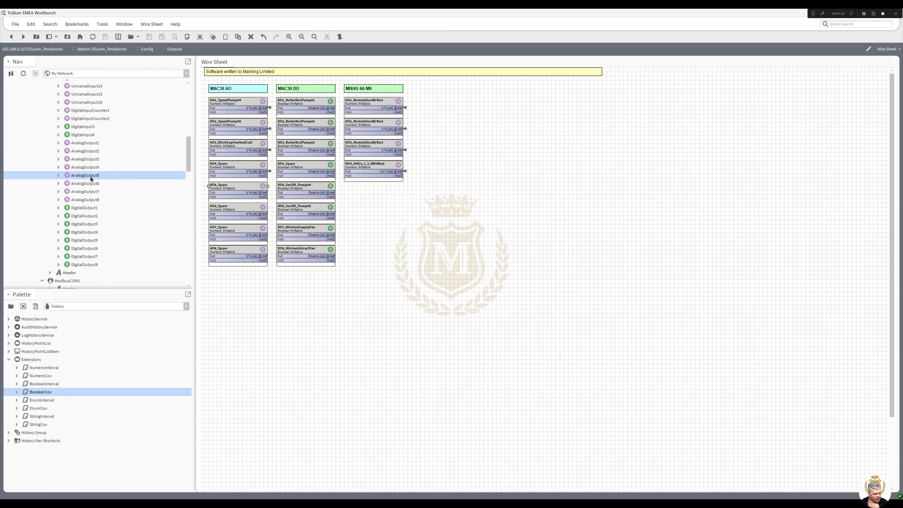
left_click(148, 330)
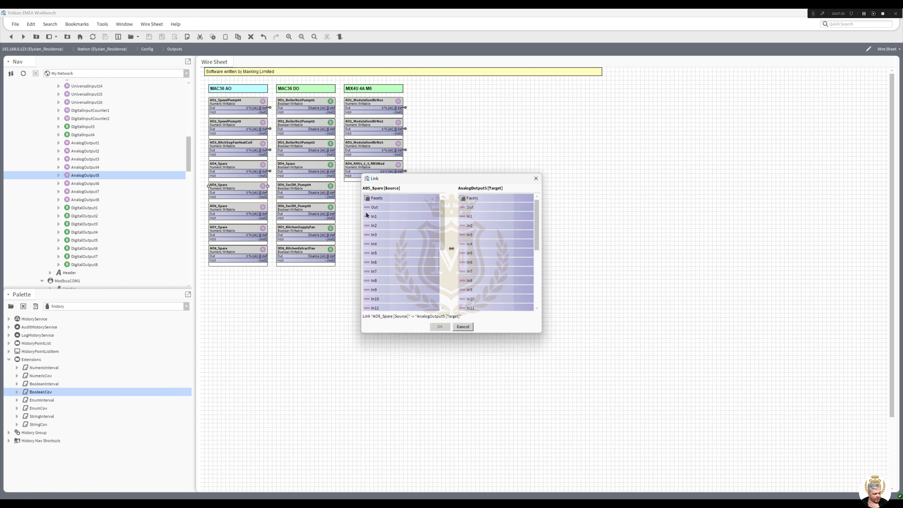
left_click(372, 208)
left_click(465, 299)
left_click(439, 326)
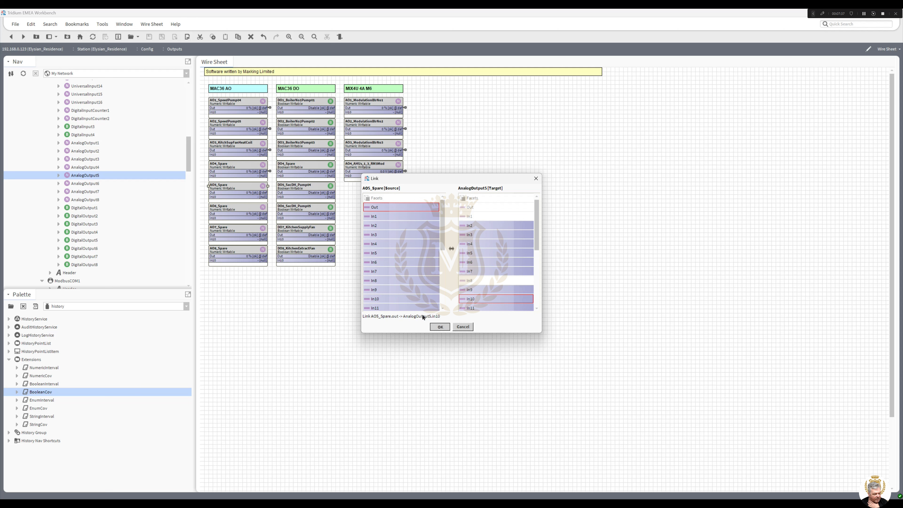
Link the Out slot of AO6_Spare to In10 of AnalogOutput6 under the IsmaIoDevice
right_click(254, 212)
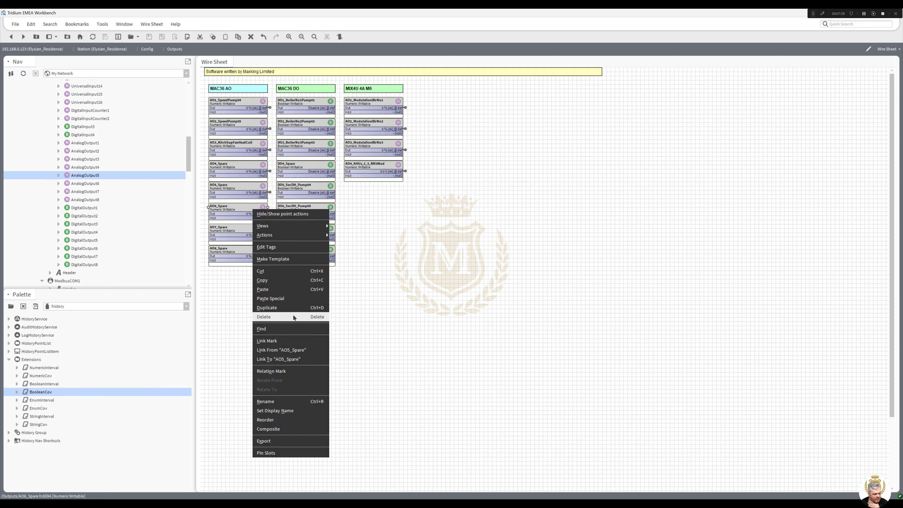
left_click(289, 341)
right_click(88, 187)
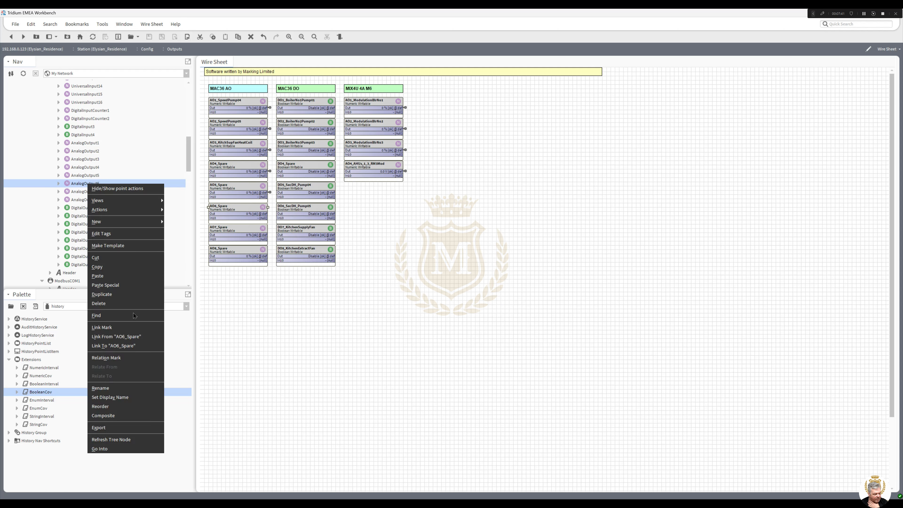
left_click(114, 335)
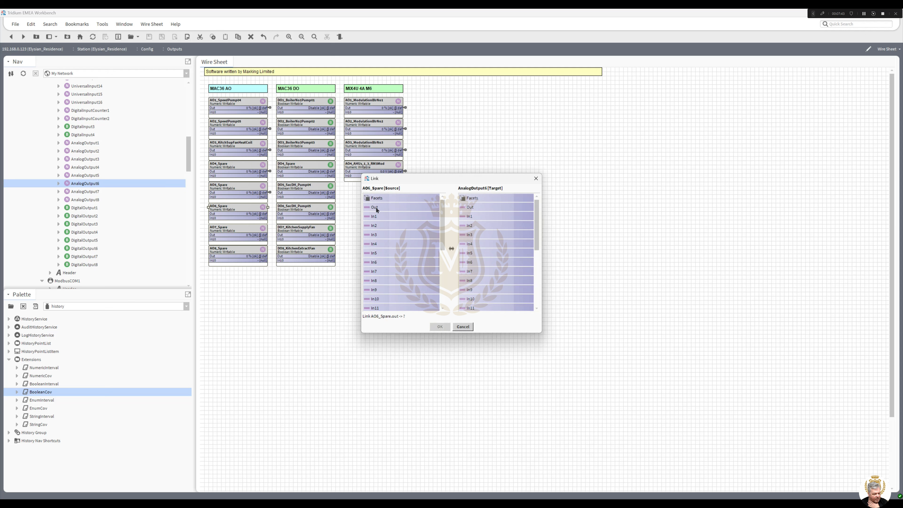
left_click(375, 207)
left_click(467, 299)
left_click(441, 327)
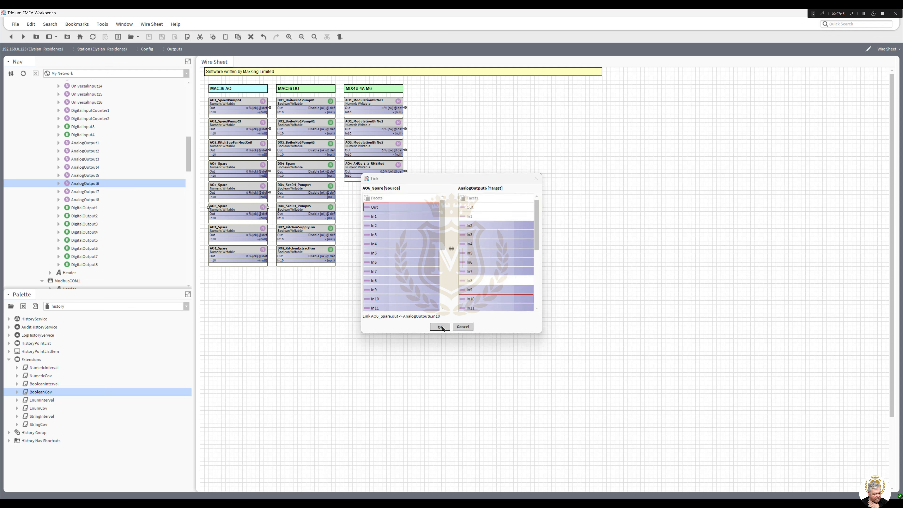
Link the Out slot of AO7_Spare to In10 of AnalogOutput7 under the IsmaIoDevice
right_click(243, 231)
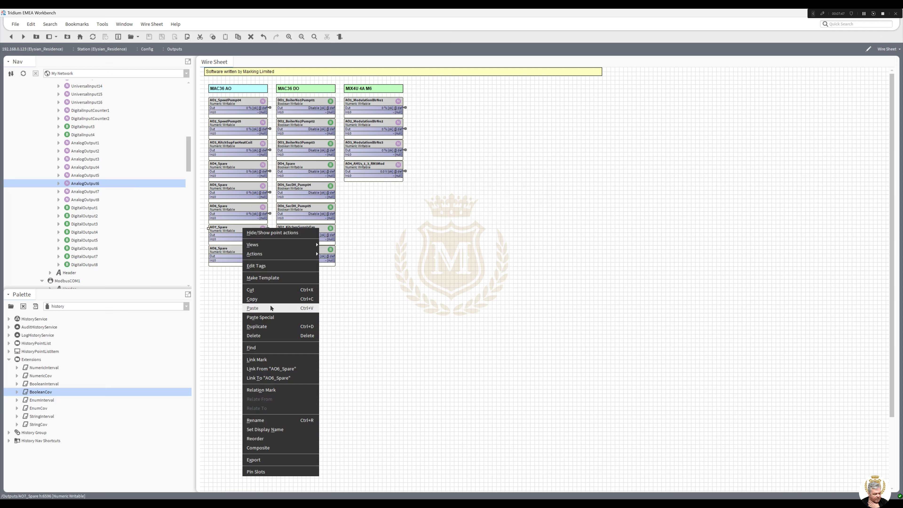
left_click(270, 359)
right_click(85, 192)
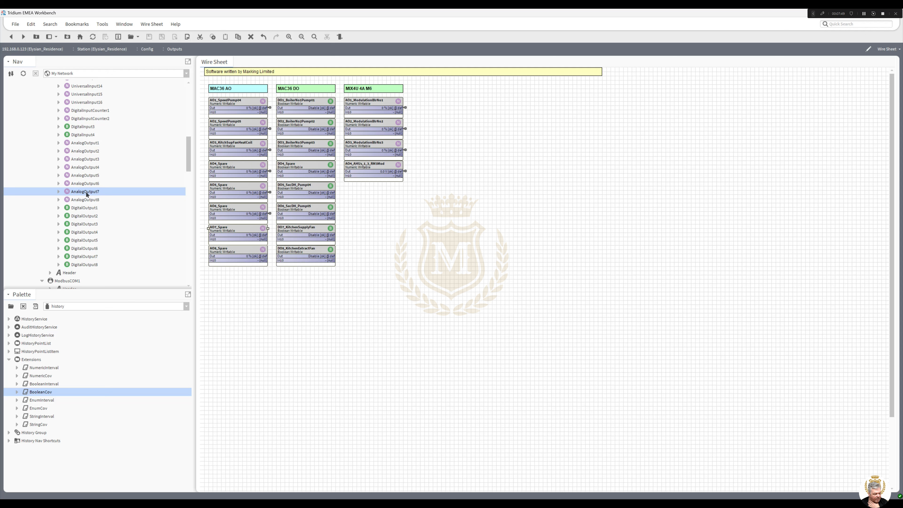
left_click(133, 346)
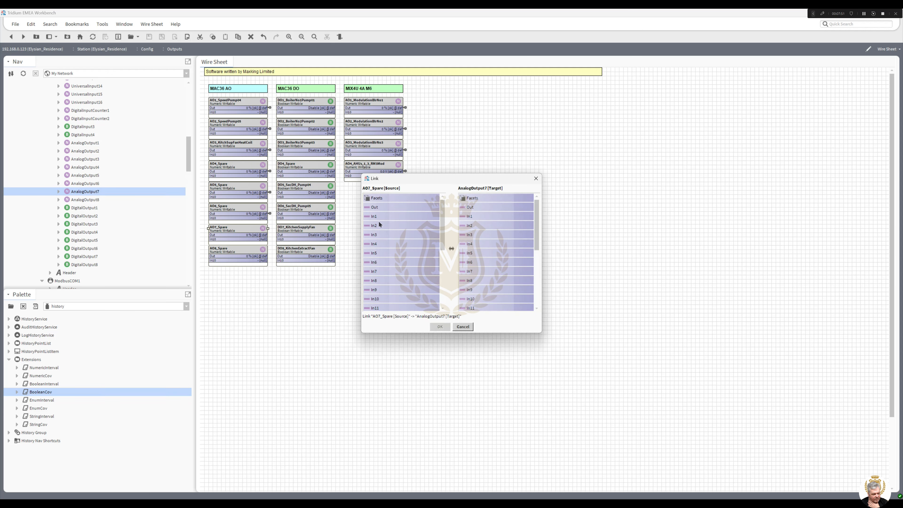
left_click(375, 208)
left_click(469, 299)
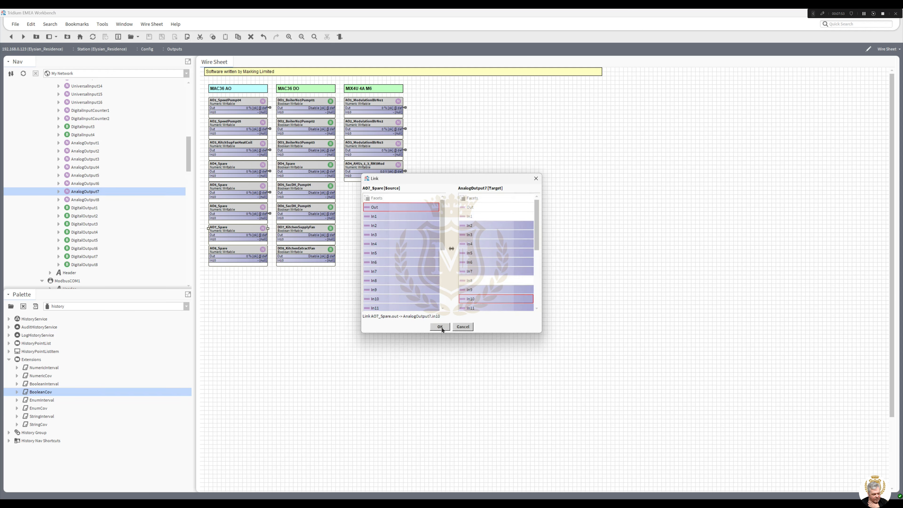
left_click(440, 327)
Link the Out slot of AO8_Spare to In10 of AnalogOutput8 under the IsmaIoDevice
right_click(233, 249)
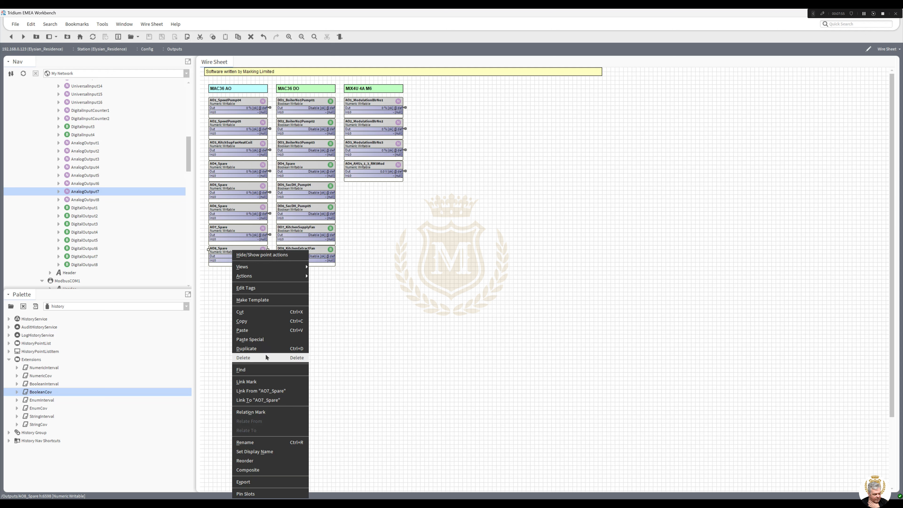
left_click(269, 383)
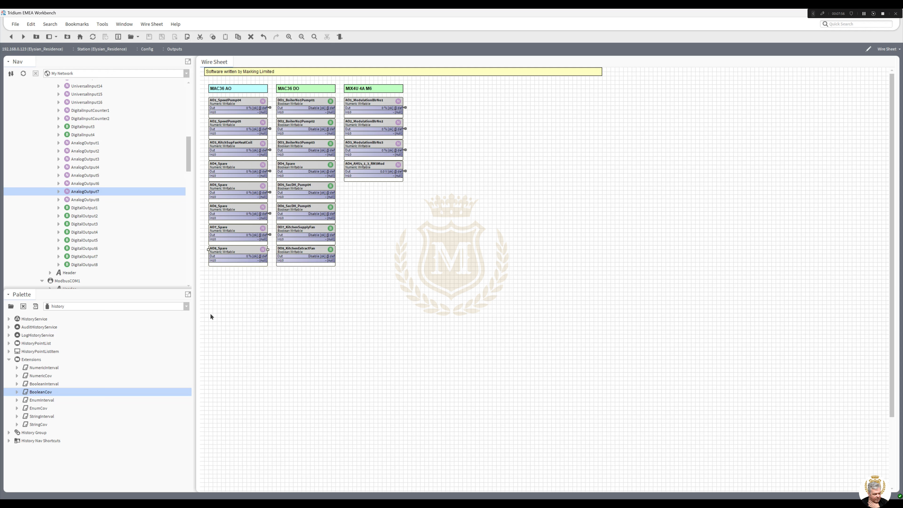
right_click(95, 201)
left_click(169, 341)
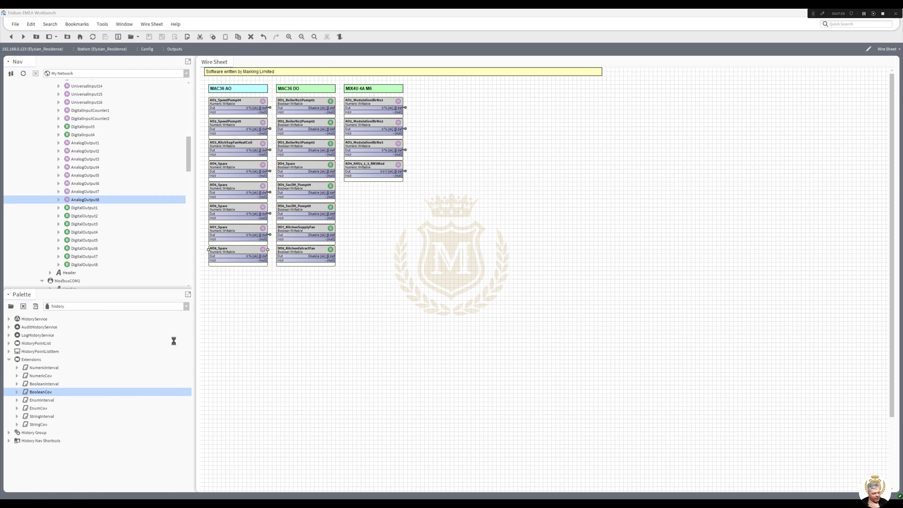
left_click(375, 208)
left_click(459, 299)
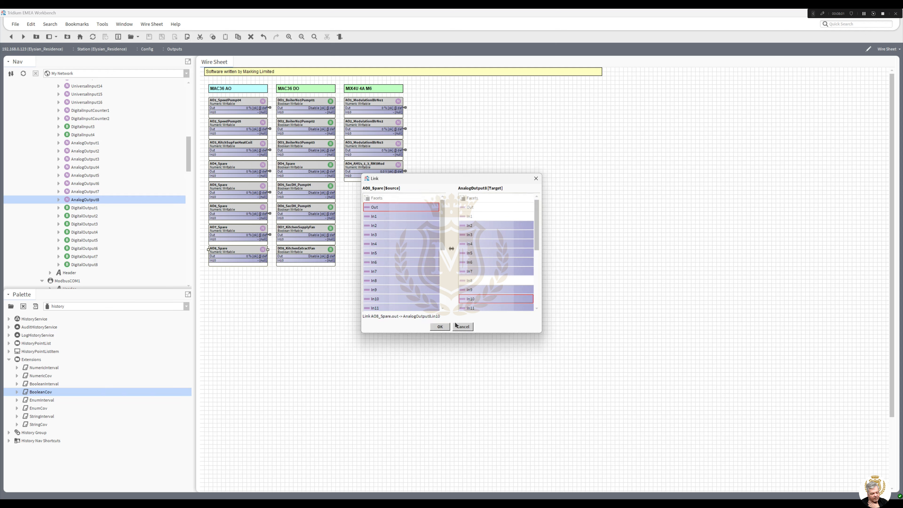
left_click(441, 327)
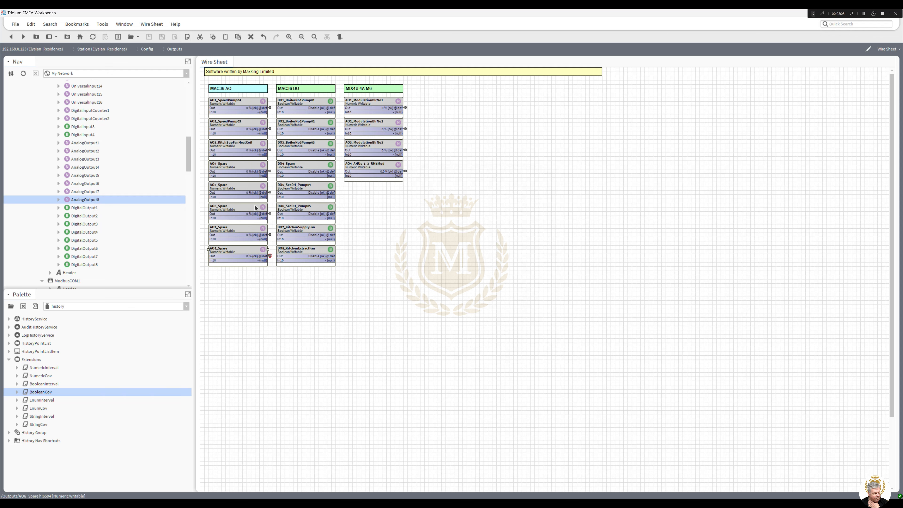
Link the Out slot of DO1_BoilerNo1Pump01 to In10 of DigitalOutput1 under the IsmaIoDevice
right_click(304, 104)
left_click(330, 236)
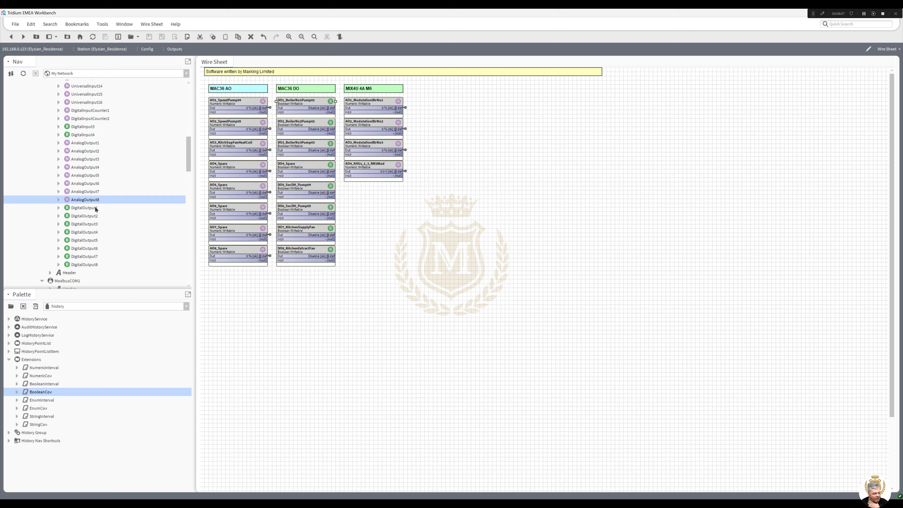
right_click(92, 208)
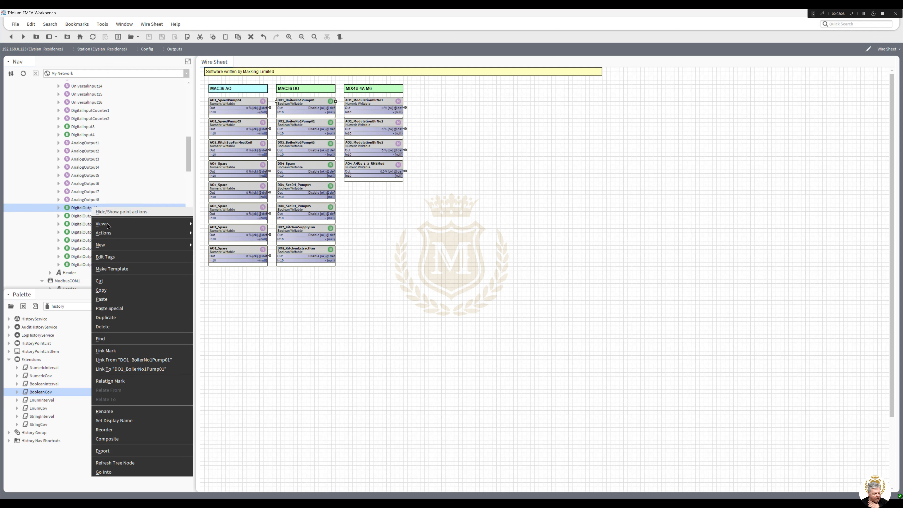
left_click(136, 359)
left_click(378, 207)
left_click(473, 299)
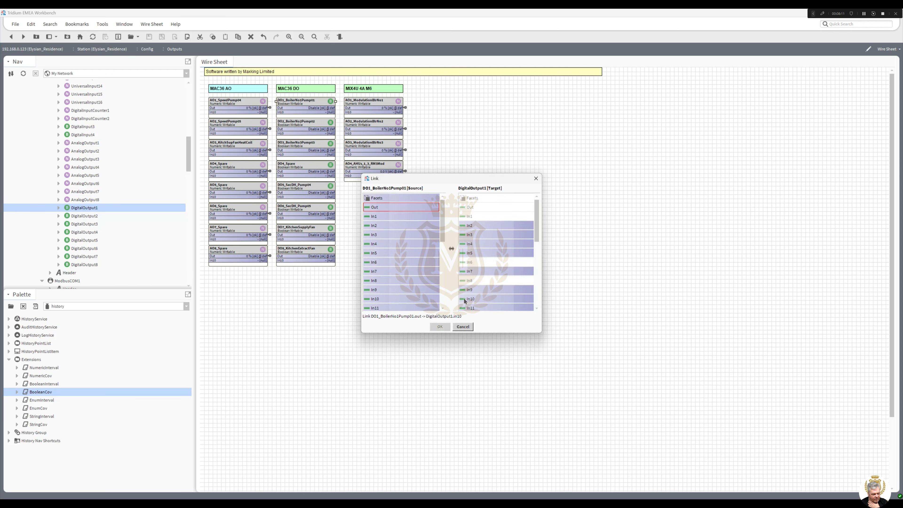
left_click(439, 329)
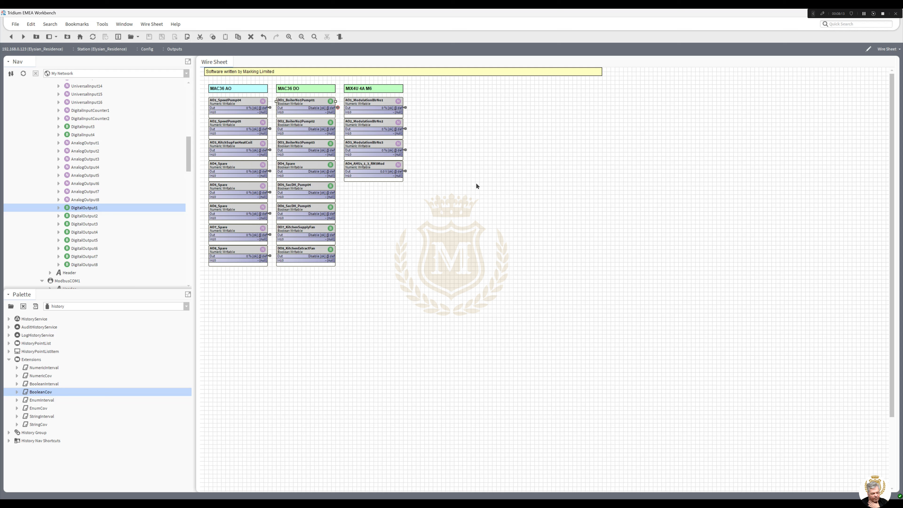
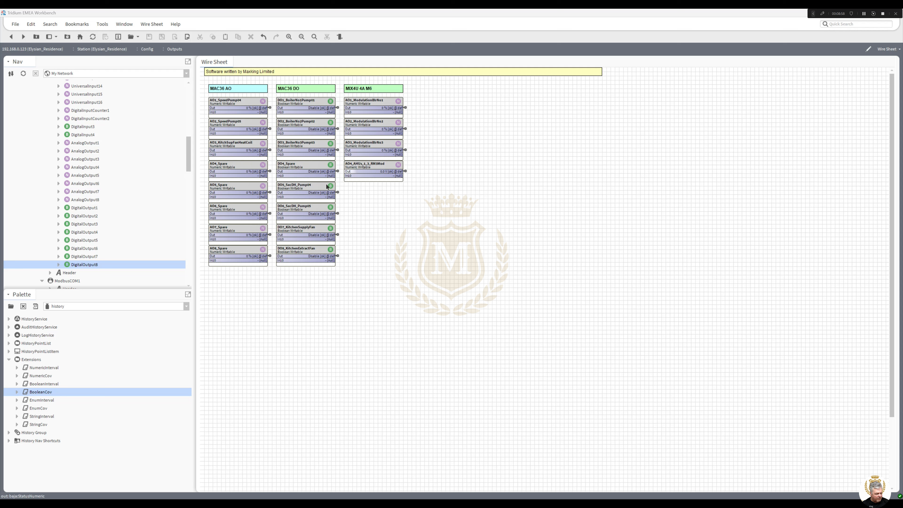
Load the iSMA_CONTROLLI_Library module as the component palette
left_click(186, 306)
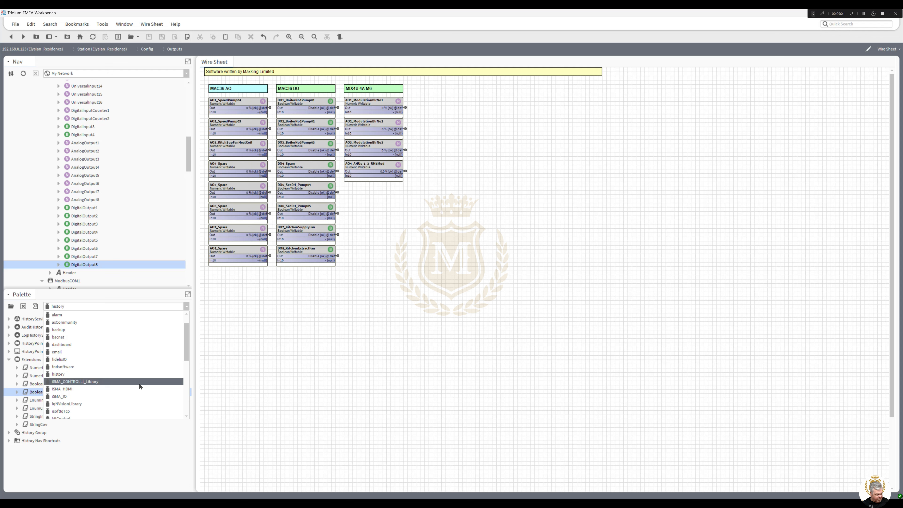
left_click(139, 382)
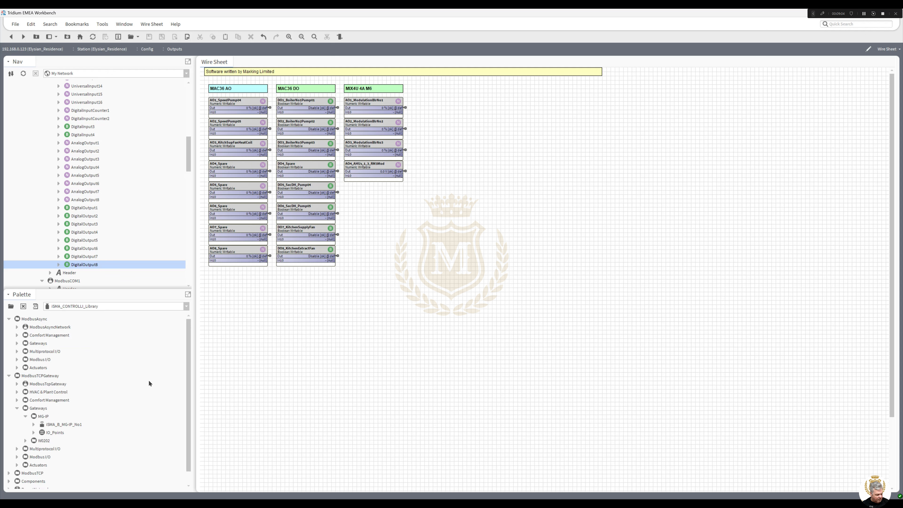
scroll(188, 347, "down", 1)
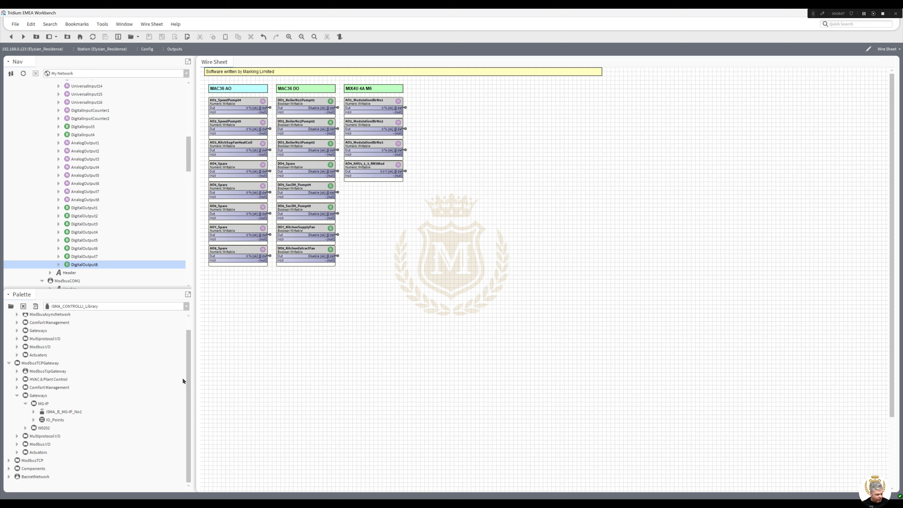
scroll(188, 374, "up", 1)
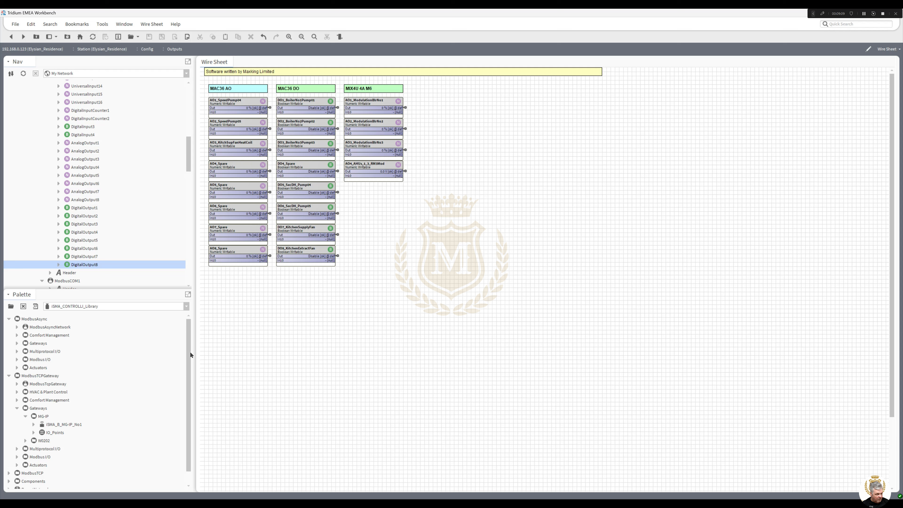
Expand the ModbusAsync Multiprotocol I/O folder in the library and open the Settings folder under the 4U4A-H module's IO_Points
left_click(17, 360)
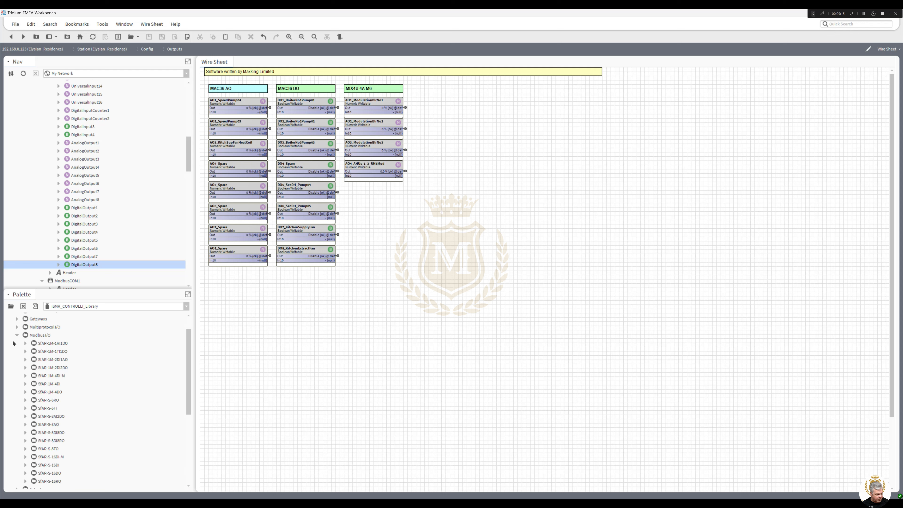
left_click(17, 334)
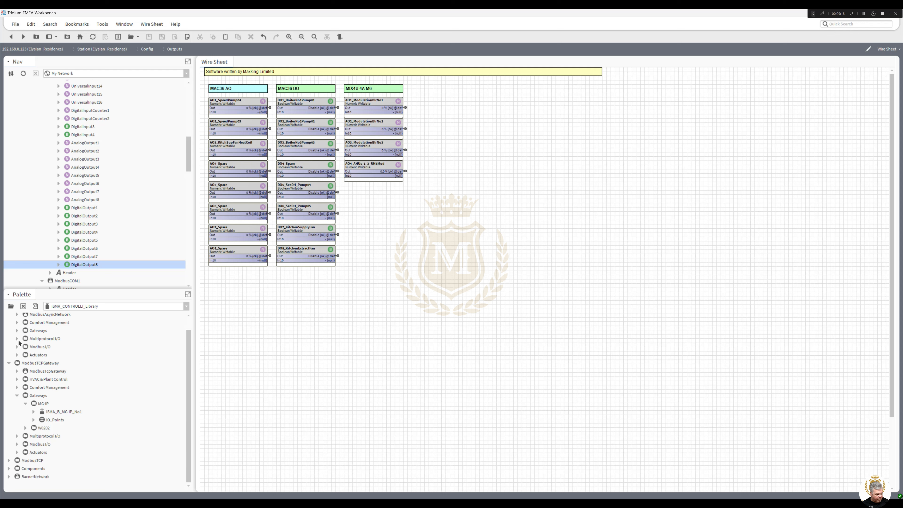
left_click(17, 339)
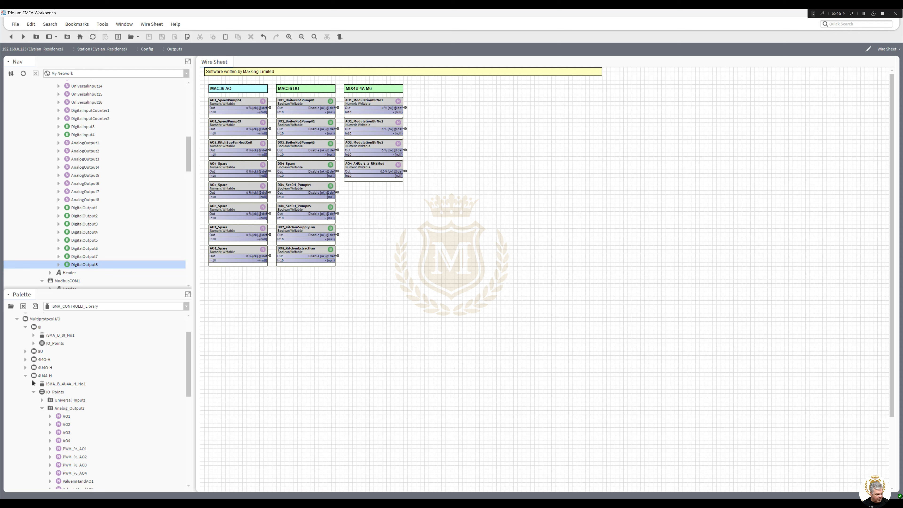
left_click_drag(188, 364, 182, 414)
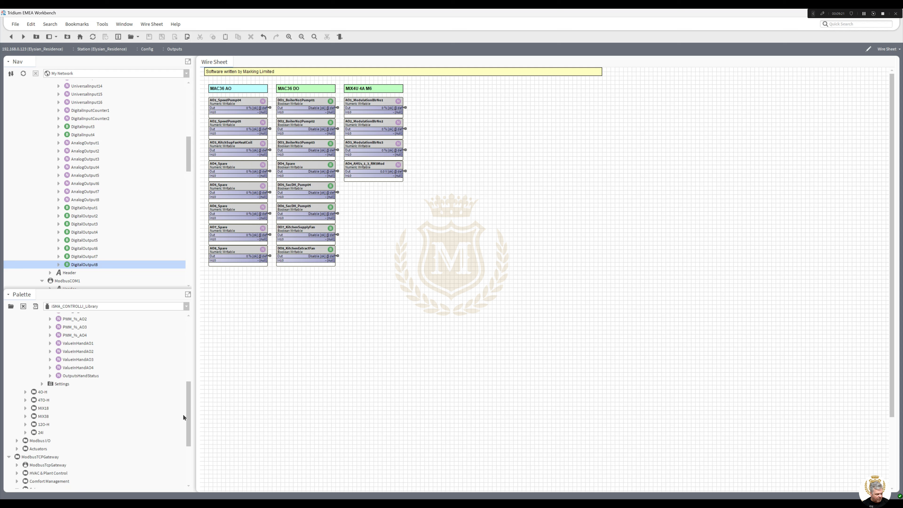
left_click(42, 384)
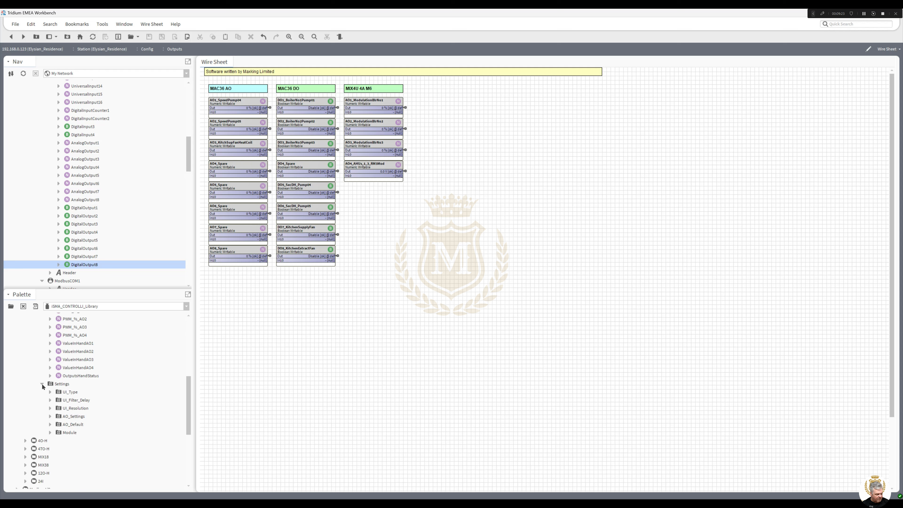
Add Default_AO1 to Default_AO4 from the library's AO_Default folder to the Outputs wire sheet, beside the MIX4U 4A M6 column
left_click(50, 425)
left_click(84, 439)
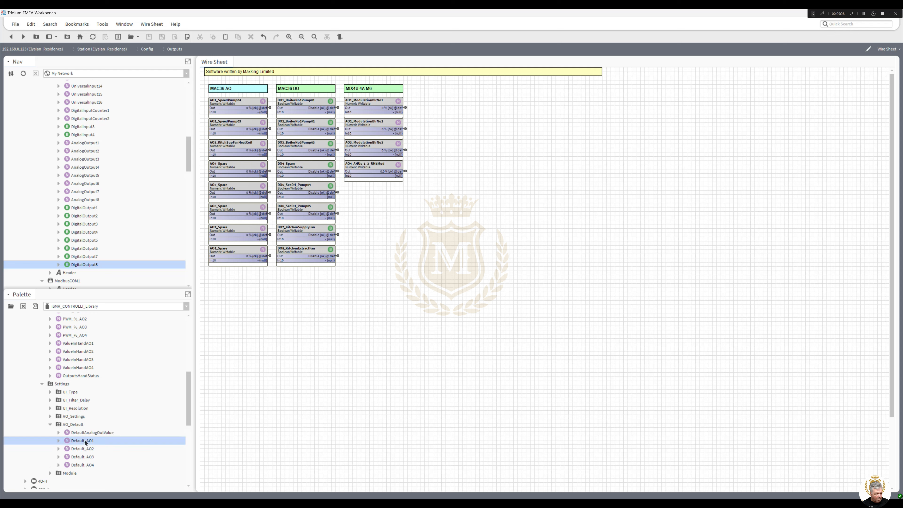
left_click(85, 464, "shift")
left_click_drag(85, 466, 479, 101)
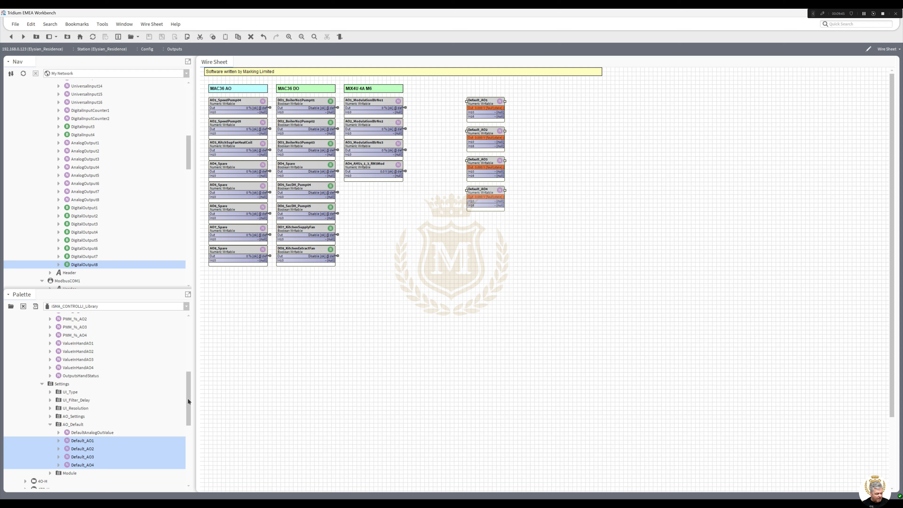
Load the iSMA_IO module as the component palette and check inside its AnalogOutput component
mouse_move(189, 396)
left_mouse_down()
mouse_move(192, 349)
mouse_move(184, 397)
mouse_move(185, 384)
left_mouse_up()
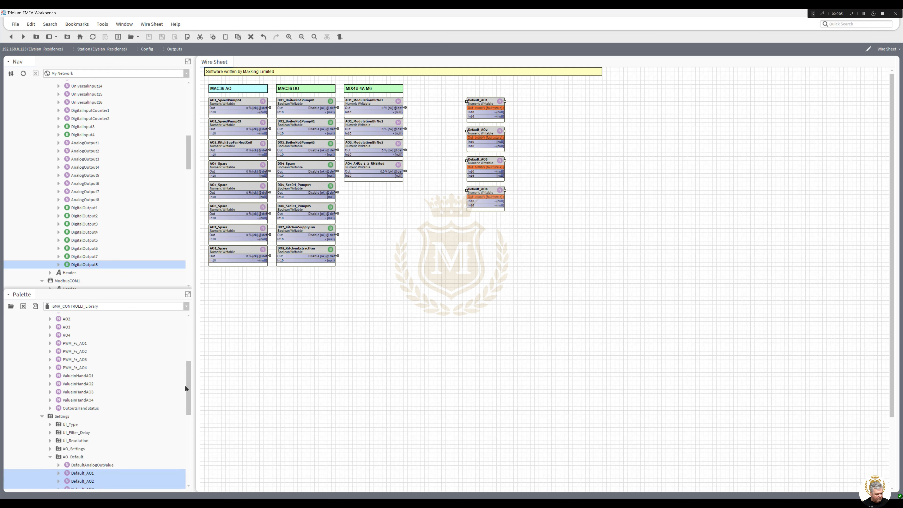
left_click(186, 306)
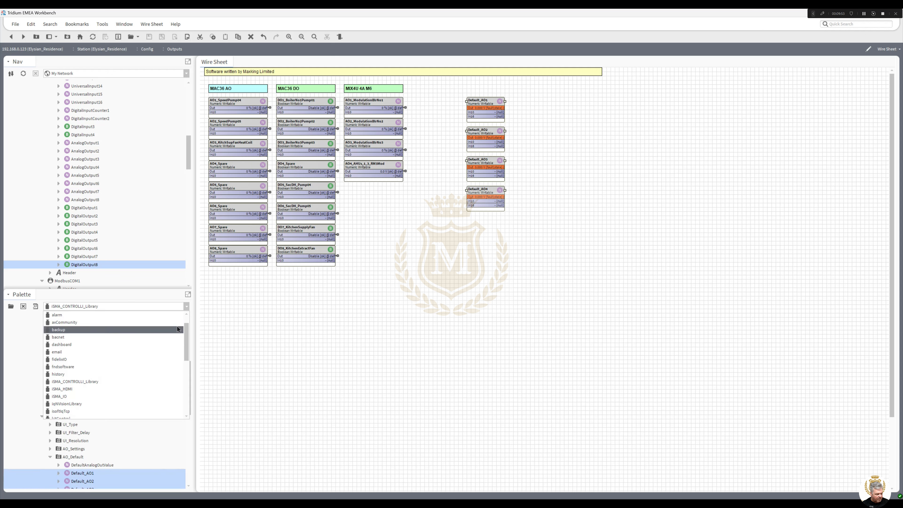
left_click(152, 397)
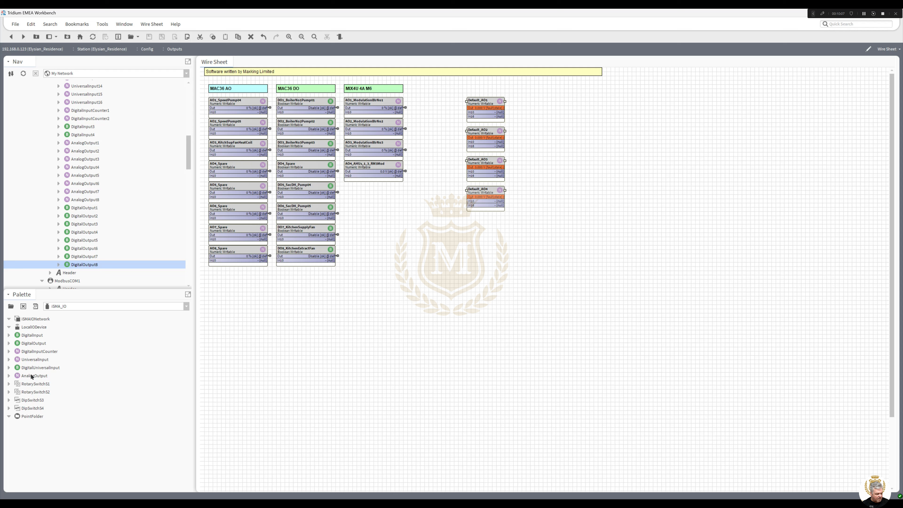
left_click(9, 376)
left_click(9, 376)
Set the Default_AO1 point on the wire sheet to 50
right_click(483, 104)
mouse_move(554, 127)
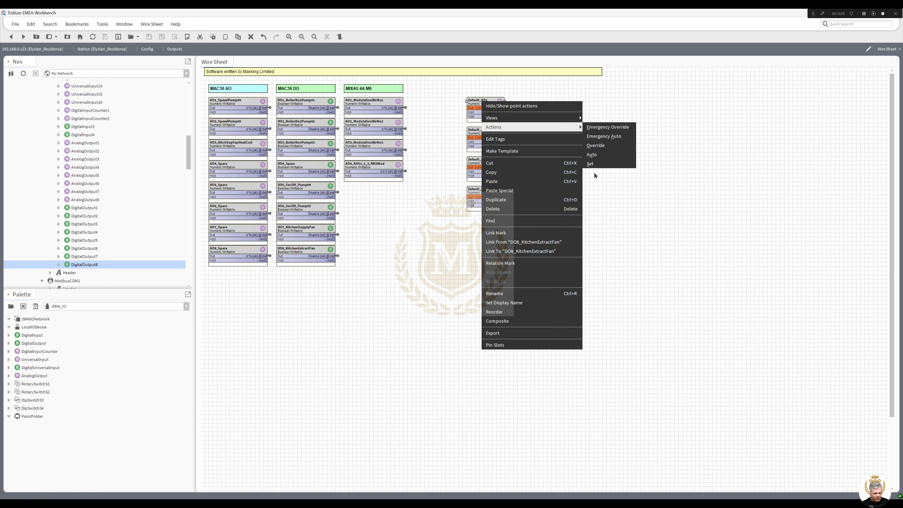
left_click(592, 164)
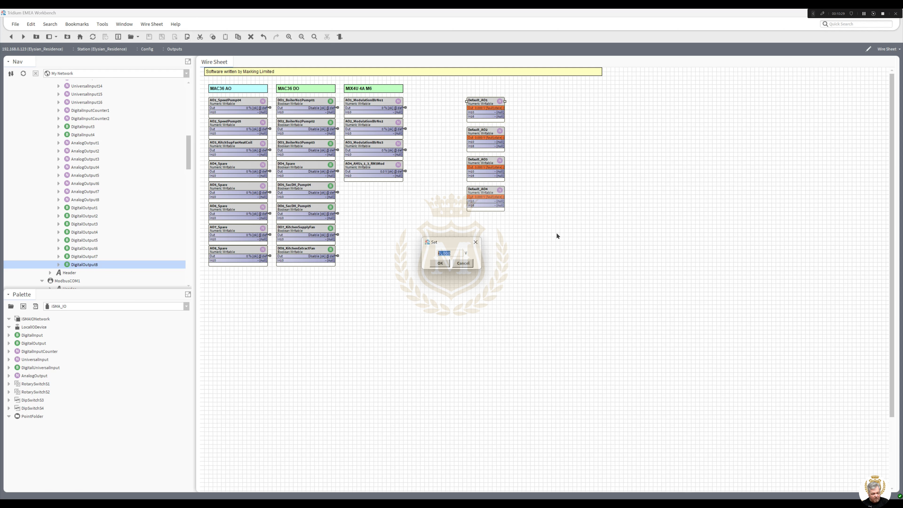
type("50")
left_click(440, 263)
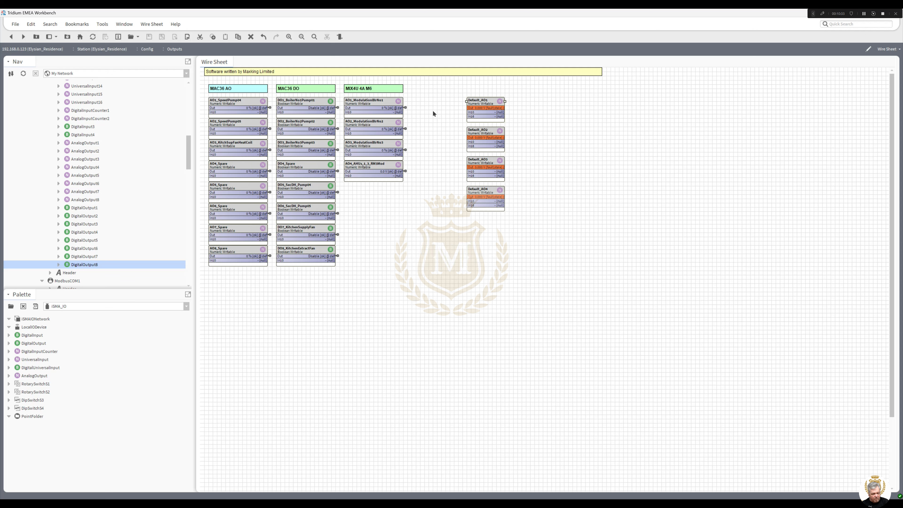
Run the Set action on the Default_AO2 point and accept its value
right_click(480, 130)
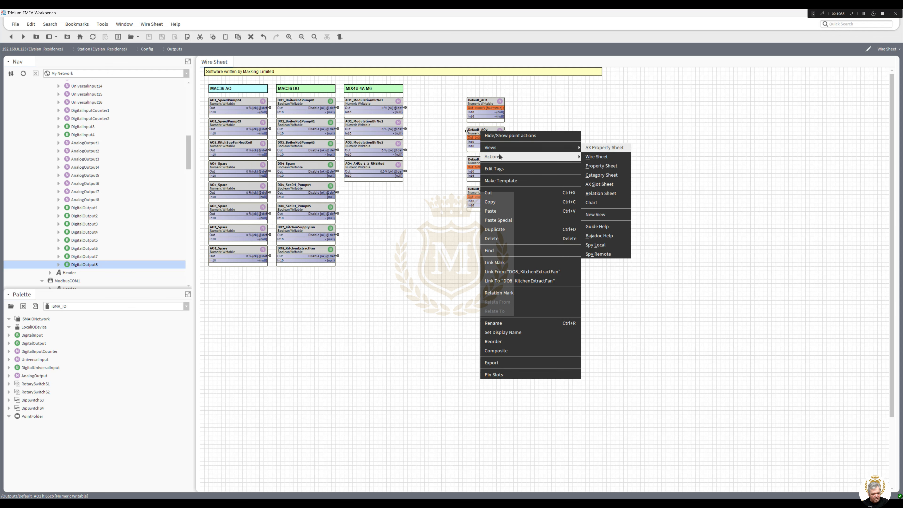
mouse_move(499, 156)
left_click(601, 189)
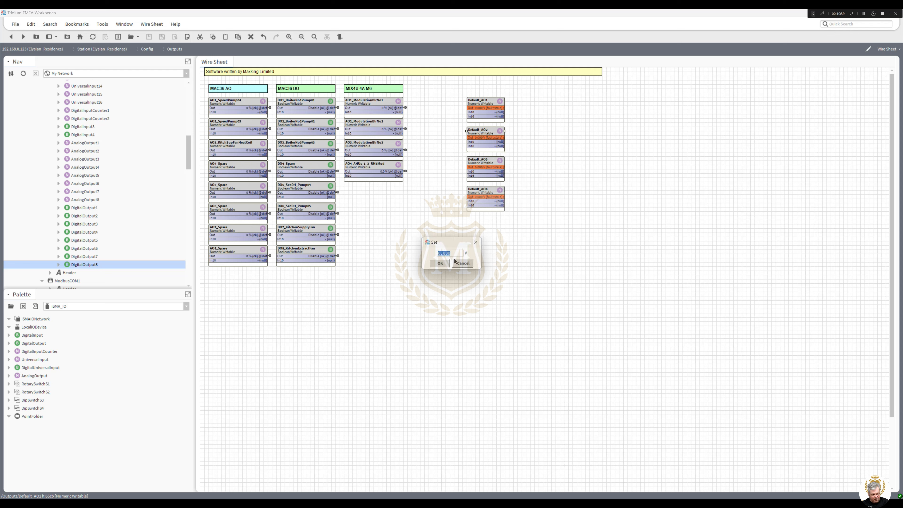
left_click(443, 263)
right_click(480, 106)
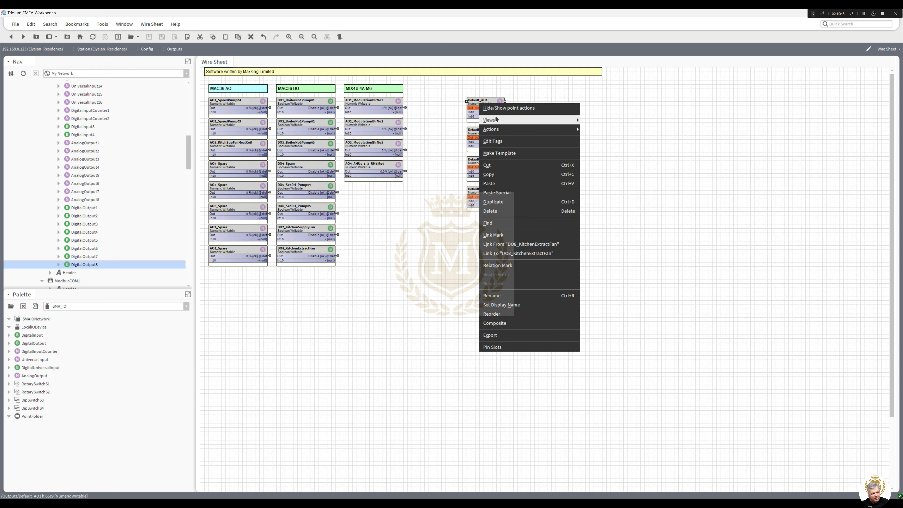
mouse_move(533, 129)
left_click(601, 165)
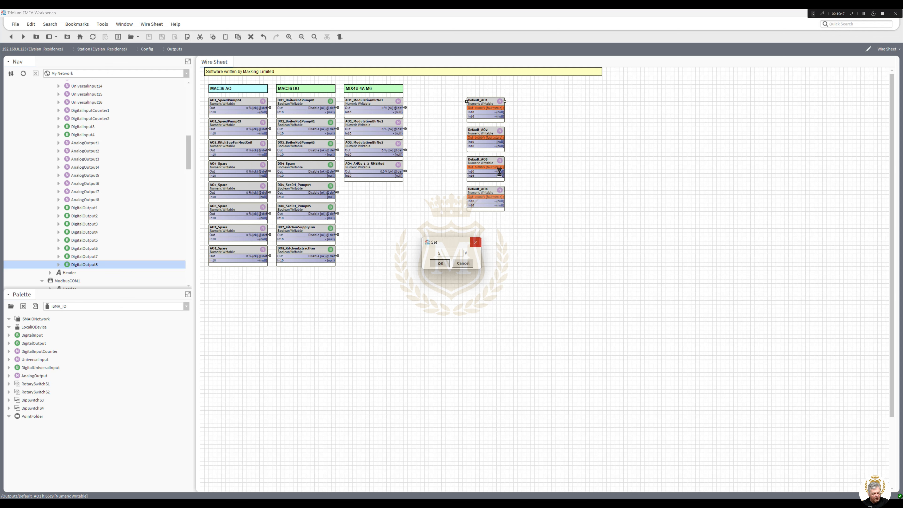
left_click(476, 242)
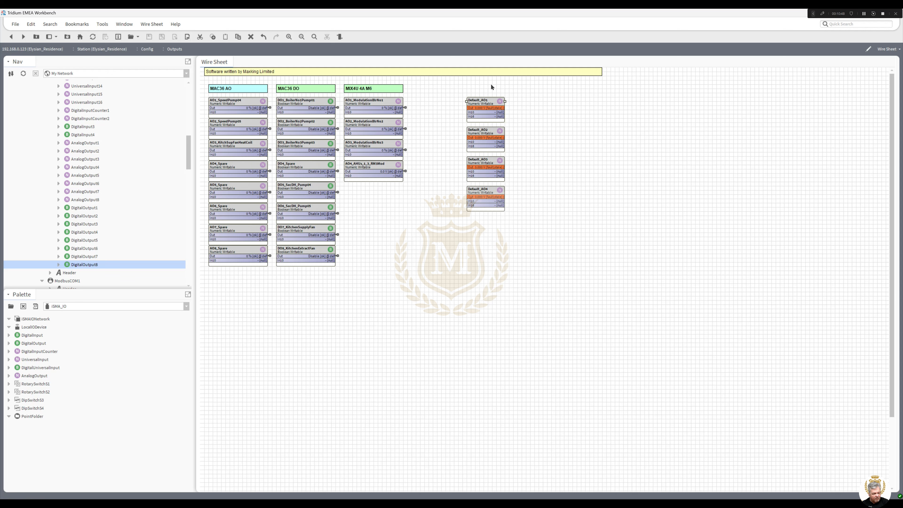
Set the Default_AO3 point on the wire sheet to 5
right_click(484, 165)
mouse_move(554, 188)
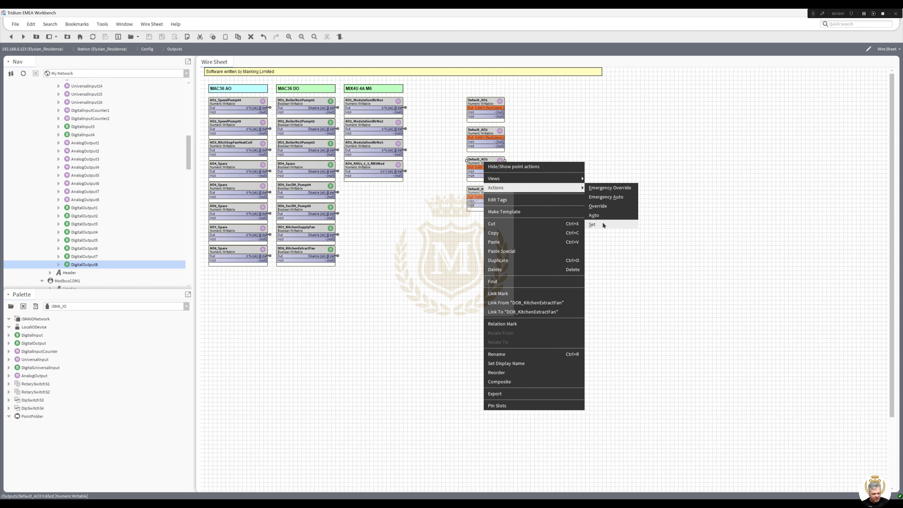
left_click(603, 224)
type("5")
left_click(441, 263)
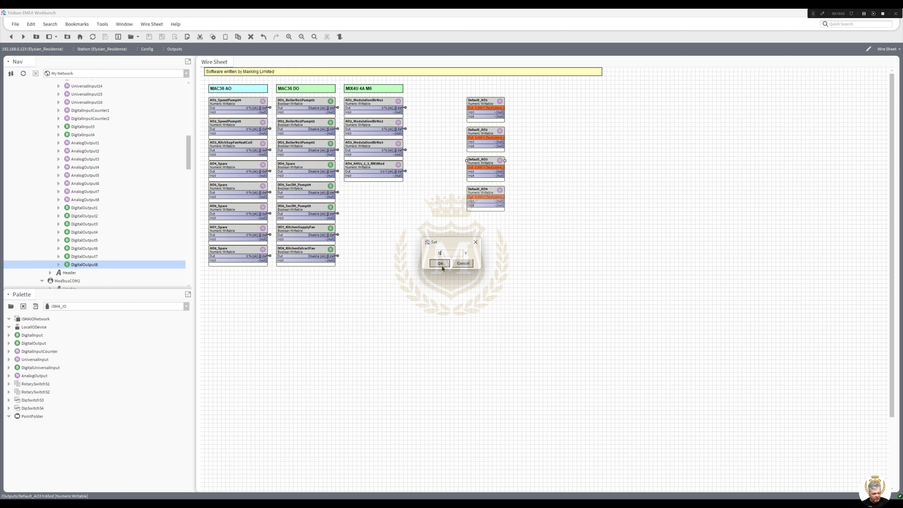
Set the Default_AO4 point on the wire sheet to 10
right_click(484, 192)
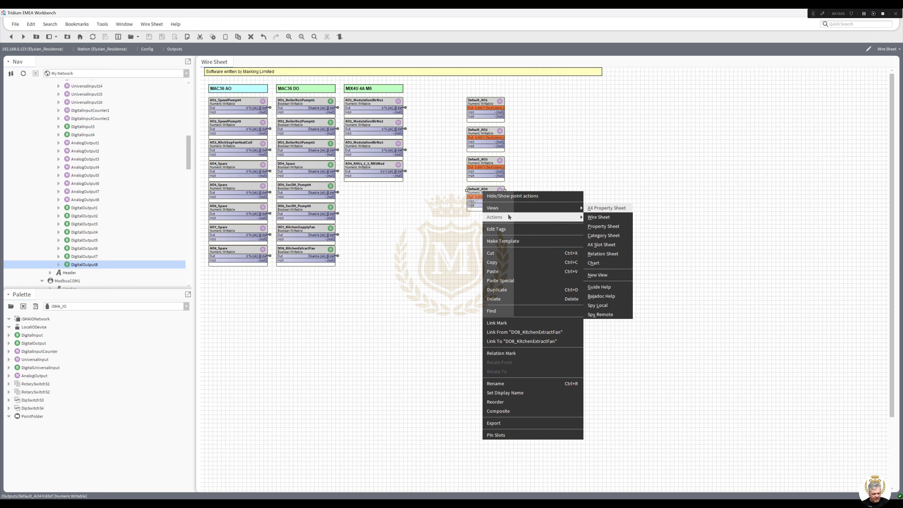
mouse_move(565, 217)
left_click(604, 254)
type("10")
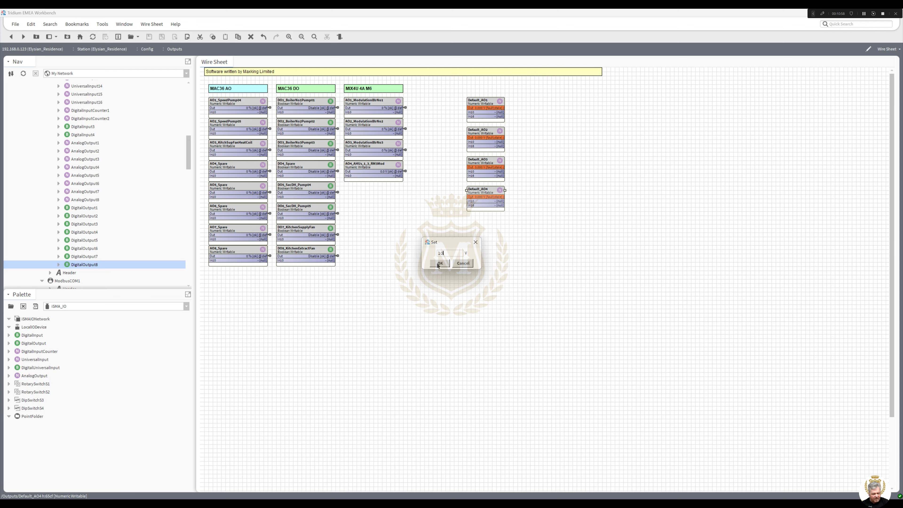
left_click(439, 265)
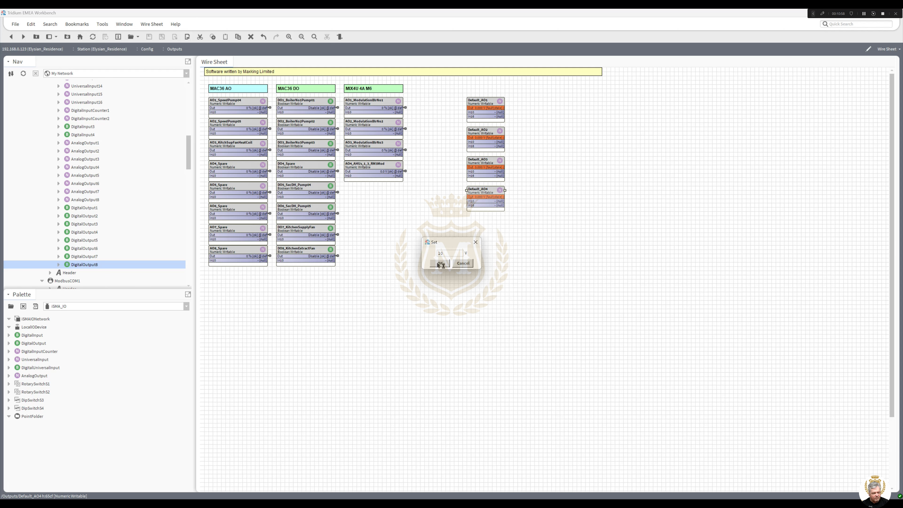
Unpin the In10 and In16 slots from the Default_AO1 block
right_click(487, 103)
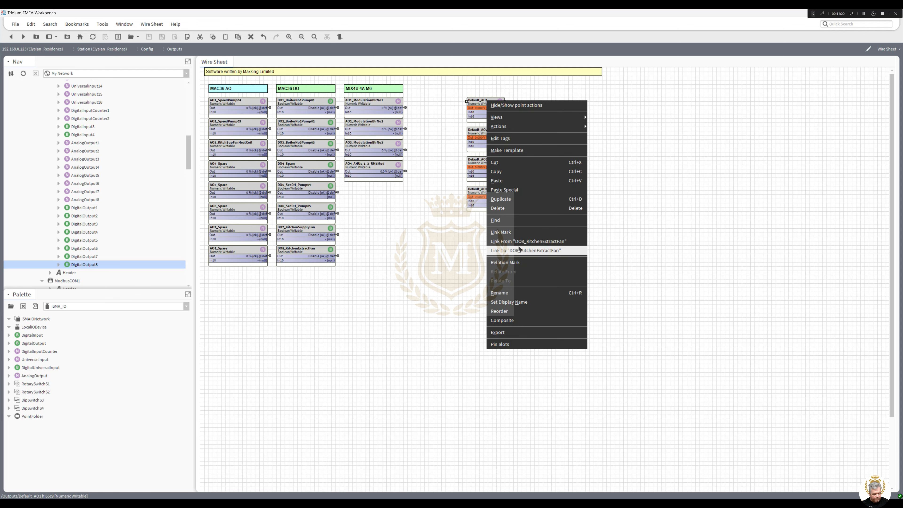
left_click(516, 343)
left_click_drag(493, 245, 493, 276)
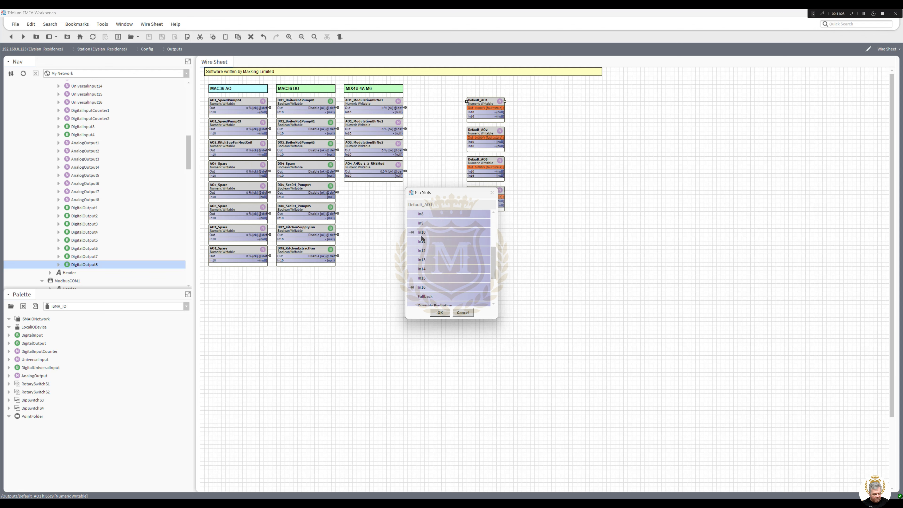
left_click(440, 313)
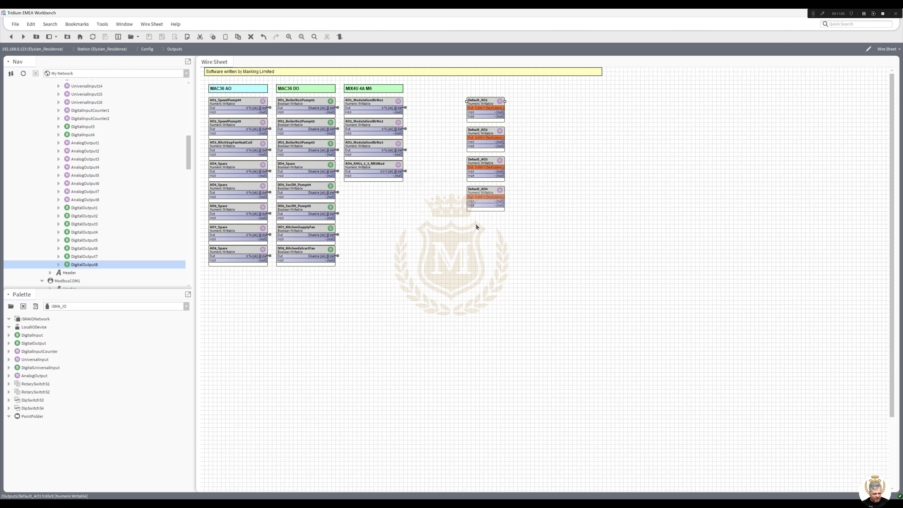
Pin the Set slot on the Default_AO1 block
right_click(486, 104)
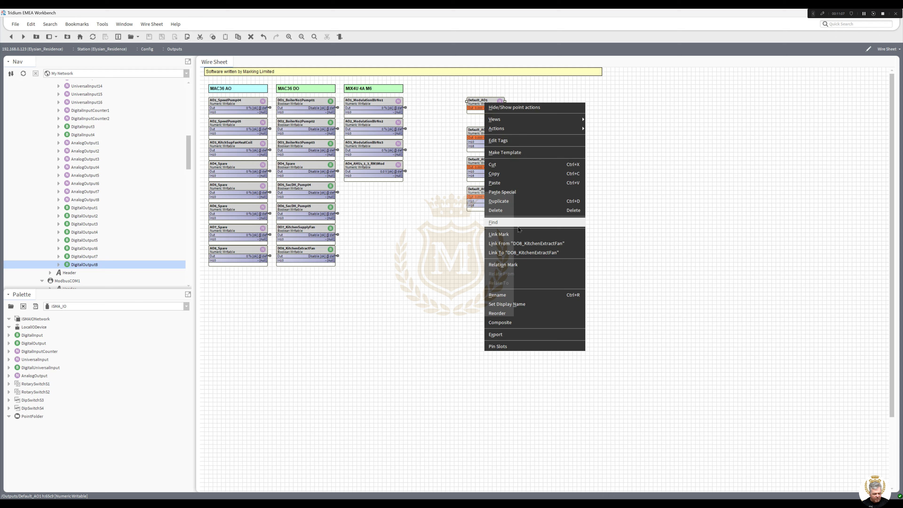
left_click(513, 346)
left_click_drag(494, 233, 494, 280)
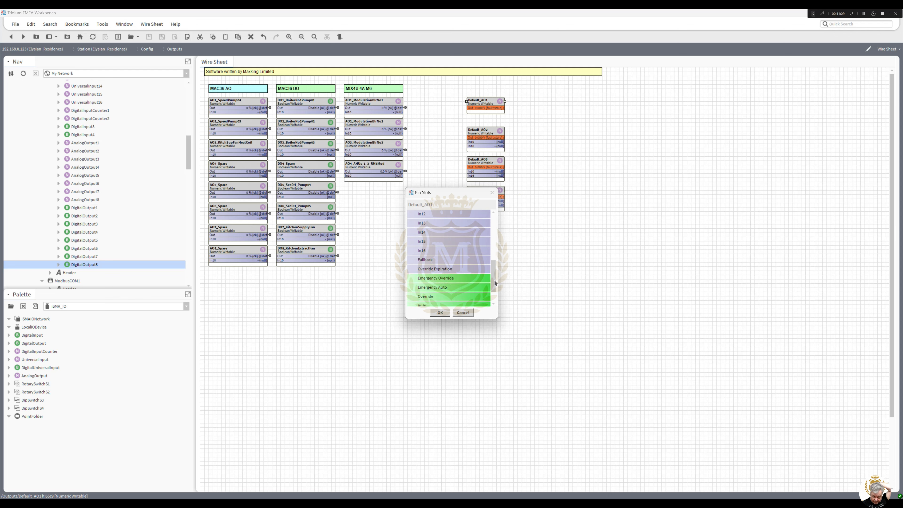
left_click(419, 305)
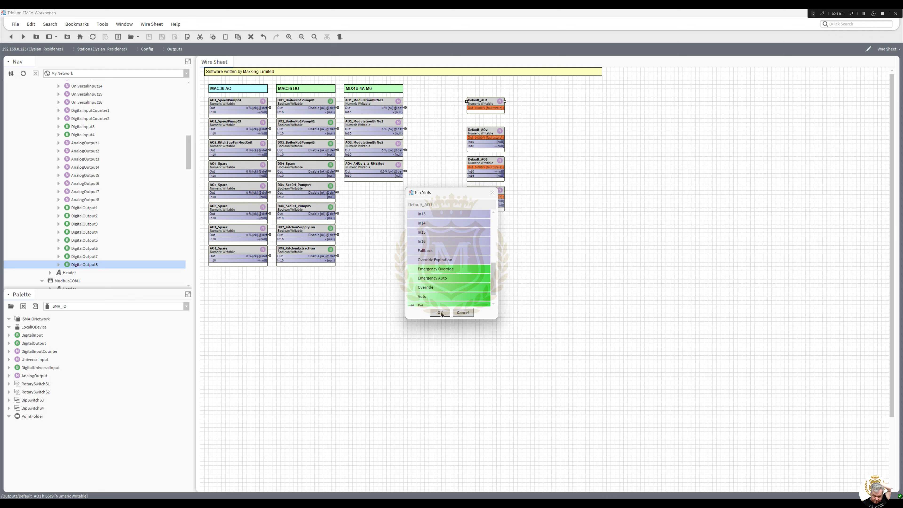
left_click(440, 313)
Change the pinned slots of Default_AO2 by unpinning In10 and In16 and pinning Set
right_click(484, 139)
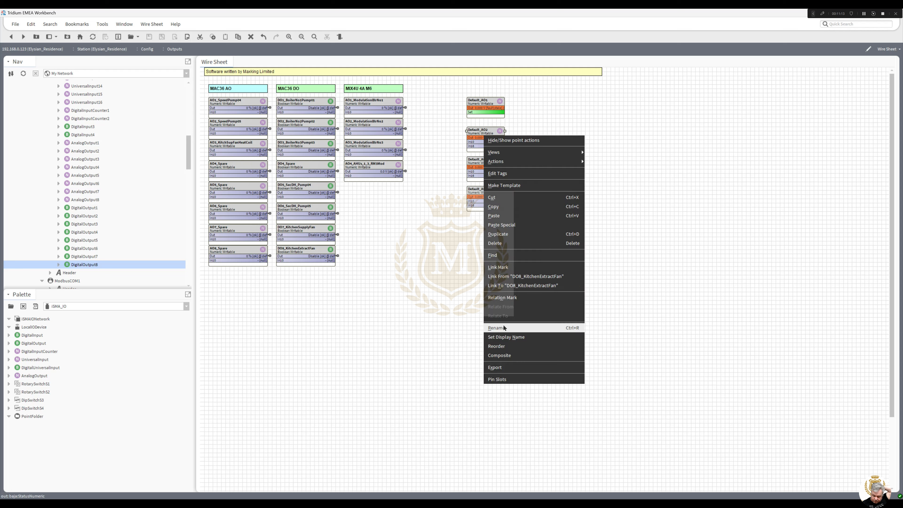
left_click(498, 379)
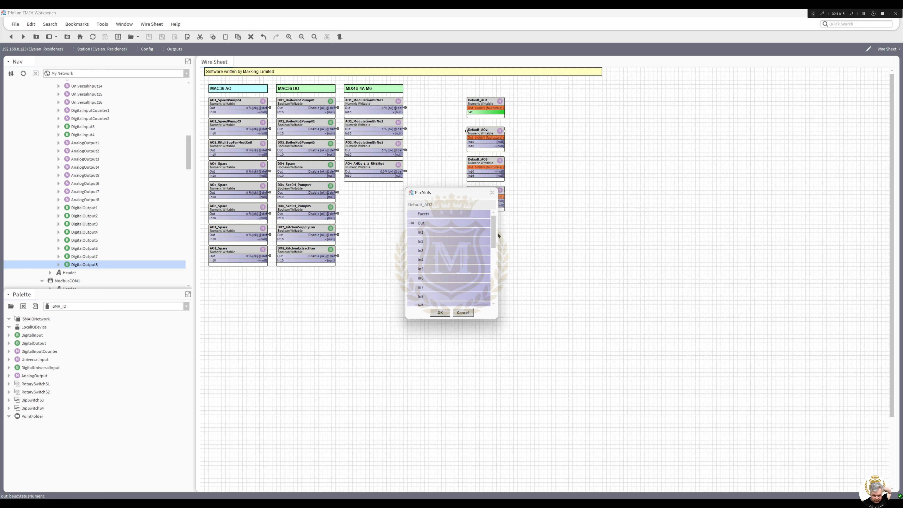
left_click_drag(495, 233, 487, 291)
left_click(429, 287)
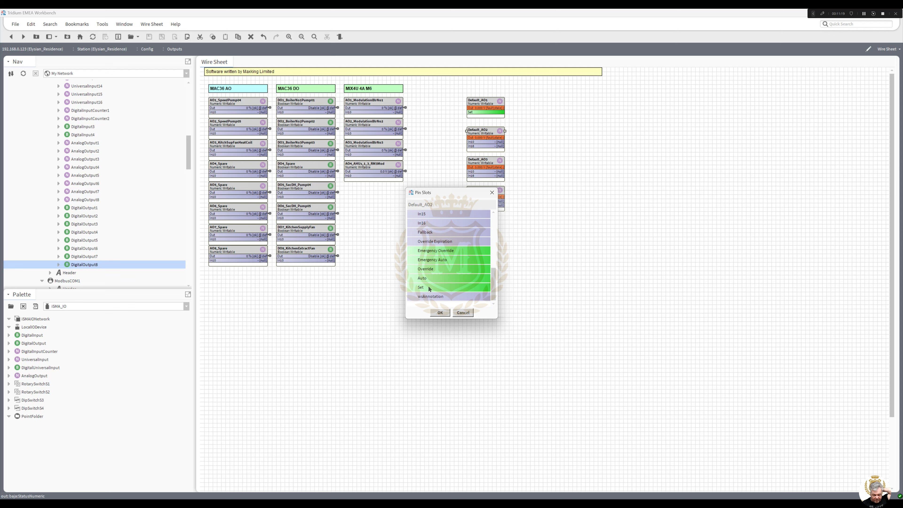
left_click(441, 313)
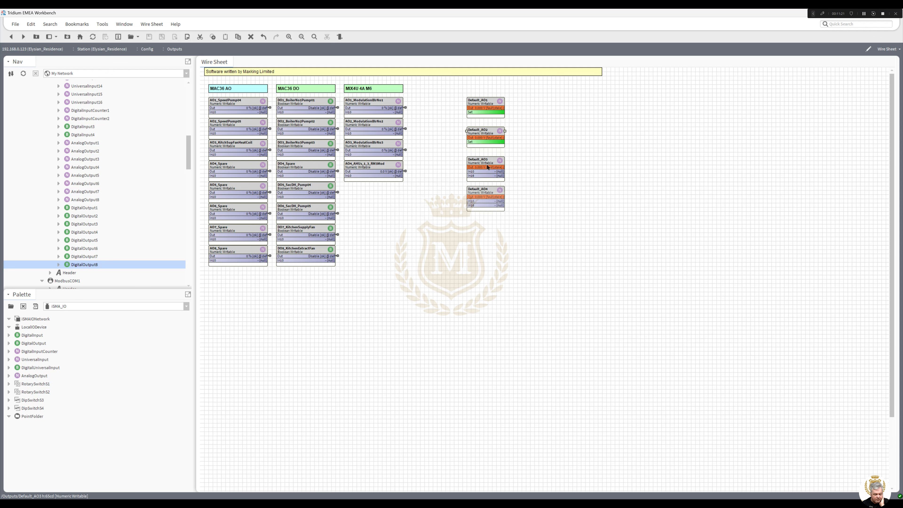
Change the pinned slots of Default_AO3 by unpinning In10 and In16 and pinning Set
right_click(486, 164)
left_click(518, 408)
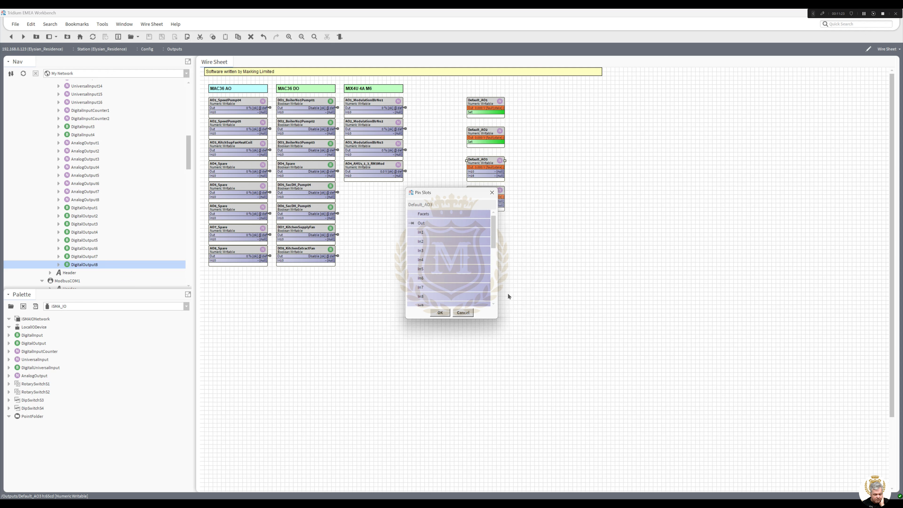
left_click_drag(495, 231, 488, 305)
left_click(426, 297)
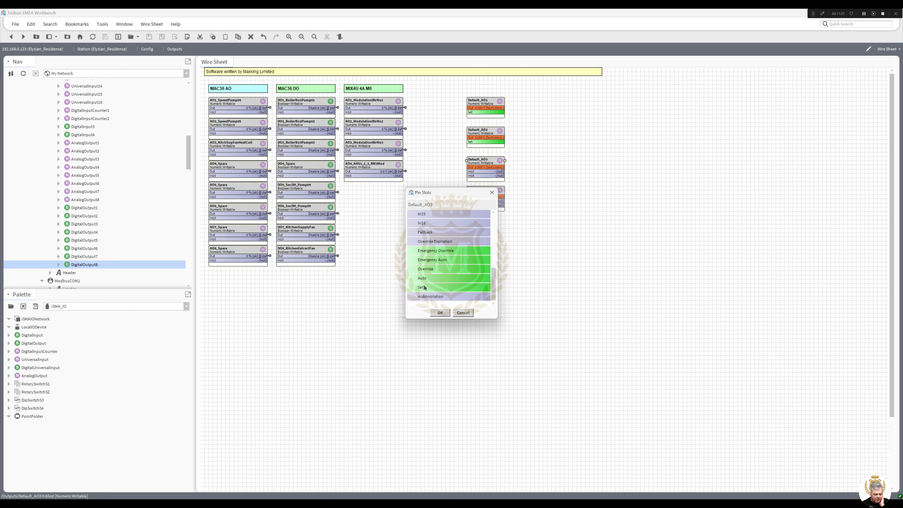
left_click(440, 313)
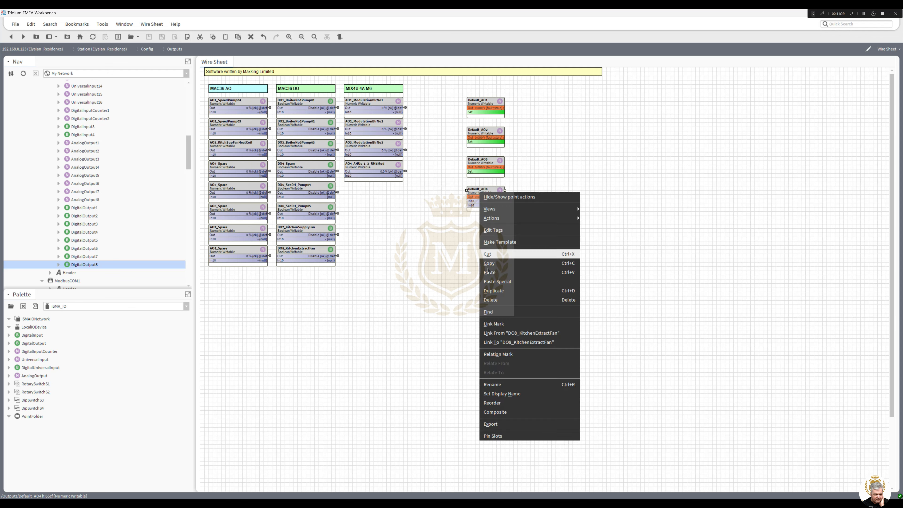
Change the pinned slots of Default_AO4 by unpinning In10 and In16 and pinning Set
right_click(480, 193)
left_click(498, 436)
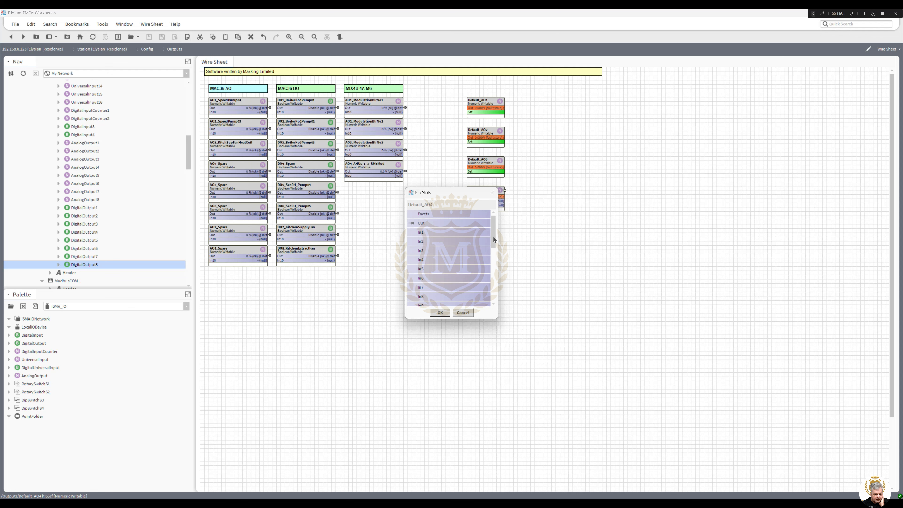
left_click_drag(493, 239, 428, 287)
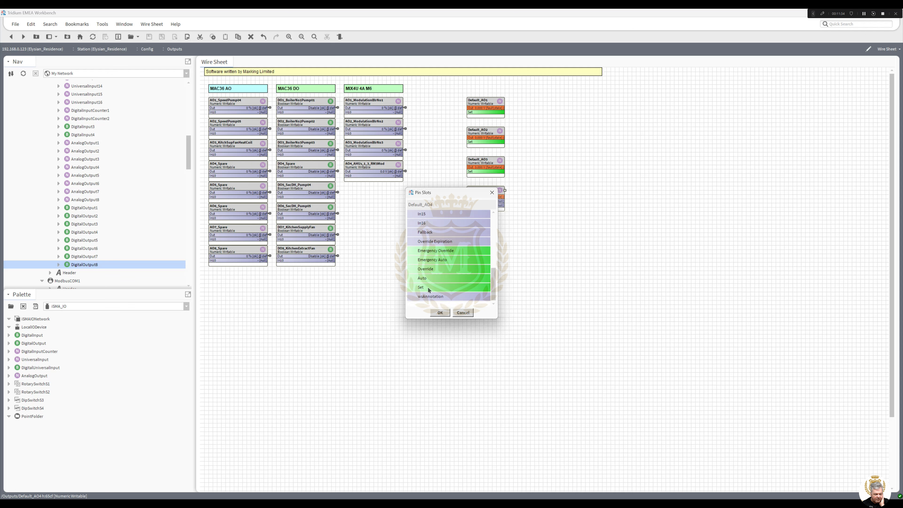
left_click(440, 313)
Stack the Default_AO1 to Default_AO4 blocks in a column next to MIX4U 4A M6, each level with its matching AO point
left_click_drag(484, 103, 433, 102)
left_click_drag(480, 138, 430, 126)
left_click_drag(482, 165, 430, 147)
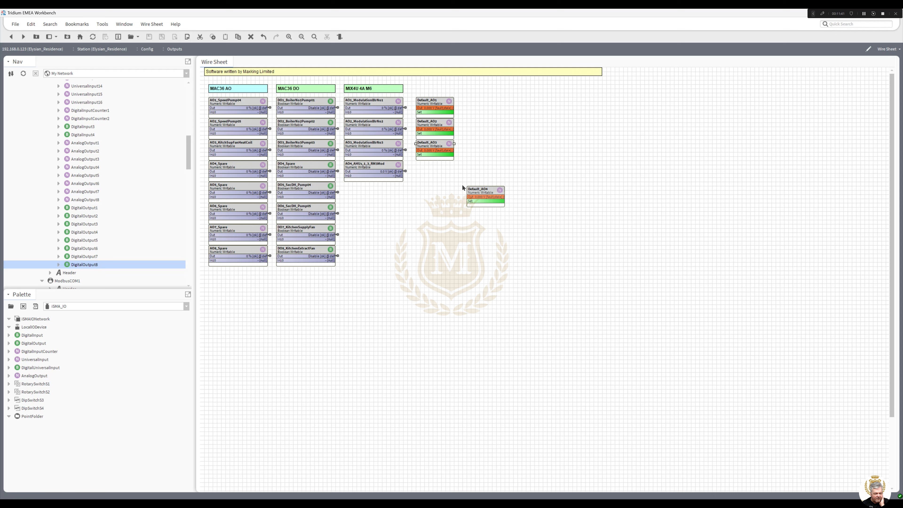
left_click_drag(480, 189, 429, 167)
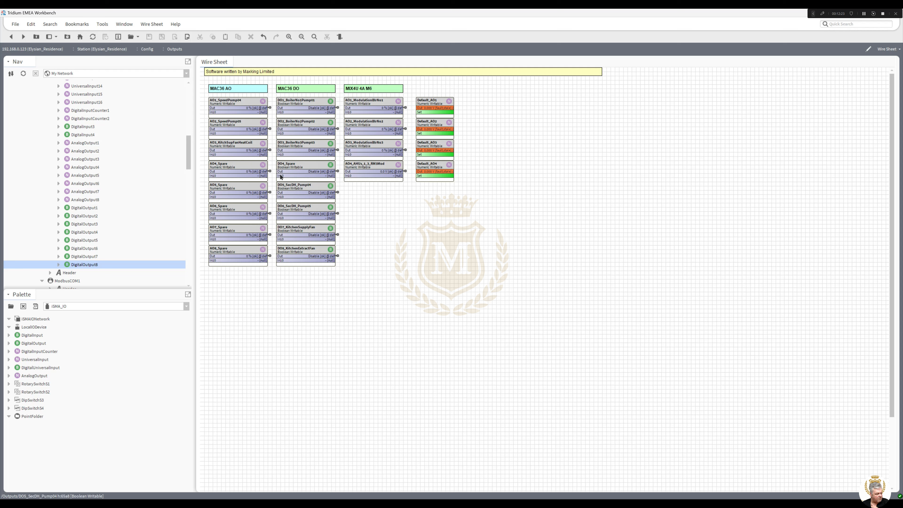
Collapse IsmaIONetwork and the ISMA_B_4U4A_H_No6 device in the tree, and open the wire sheet of the Inputs folder
left_click_drag(187, 152, 191, 124)
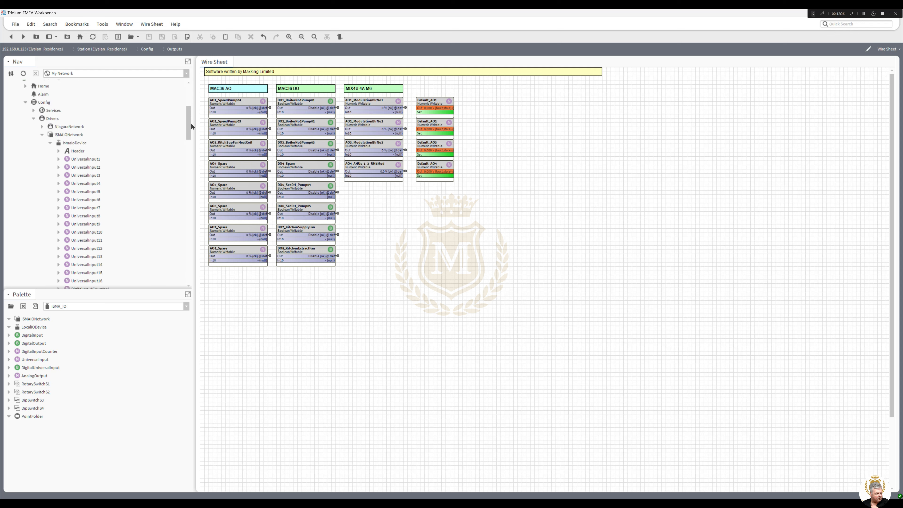
left_click(42, 135)
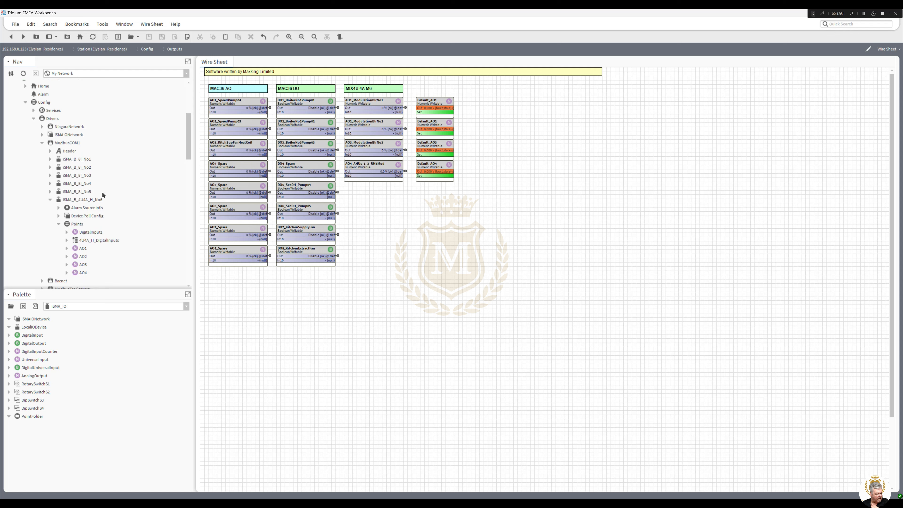
left_click(50, 200)
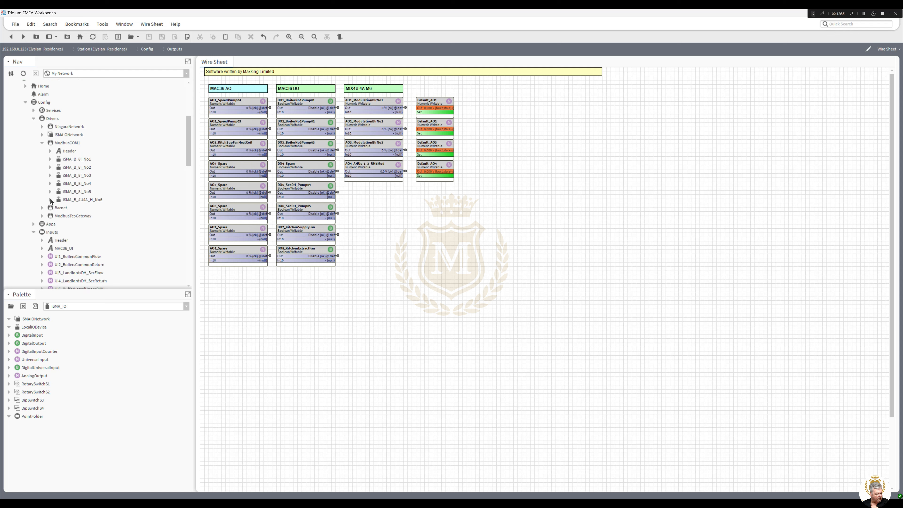
right_click(52, 232)
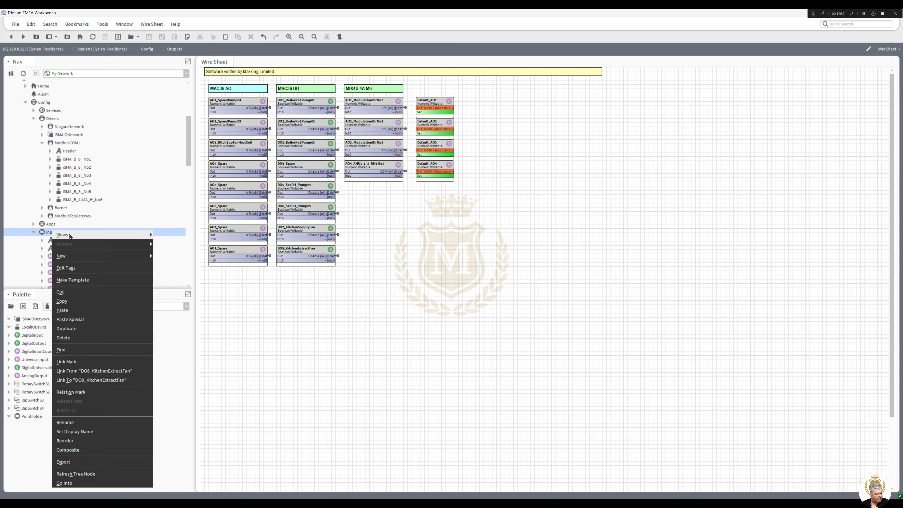
mouse_move(70, 236)
left_click(185, 237)
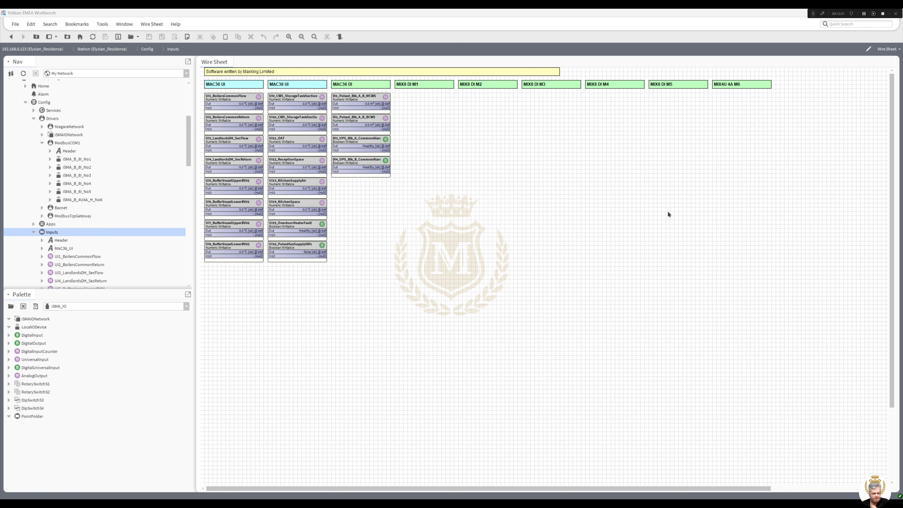
Add a BooleanWritable point named DI1_FireAlarm below the MIX8 DI M1 header on the Inputs wire sheet
right_click(420, 126)
mouse_move(441, 131)
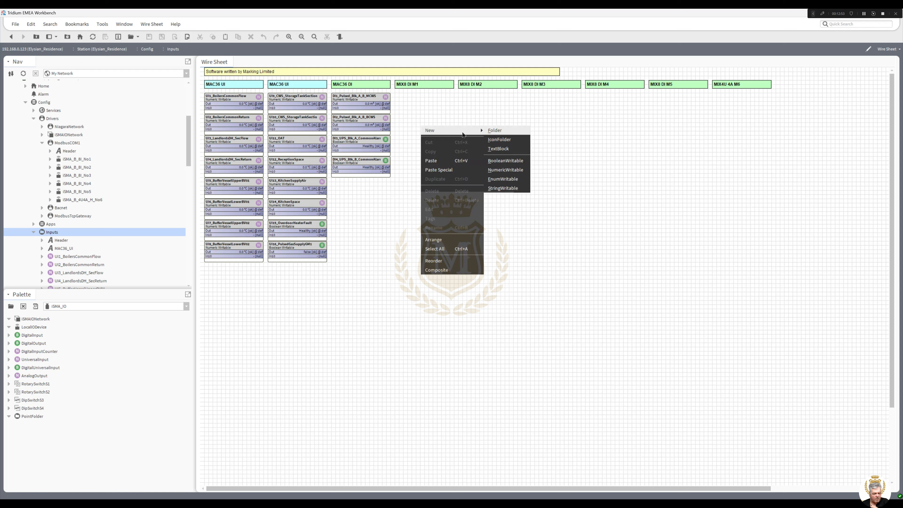
left_click(509, 161)
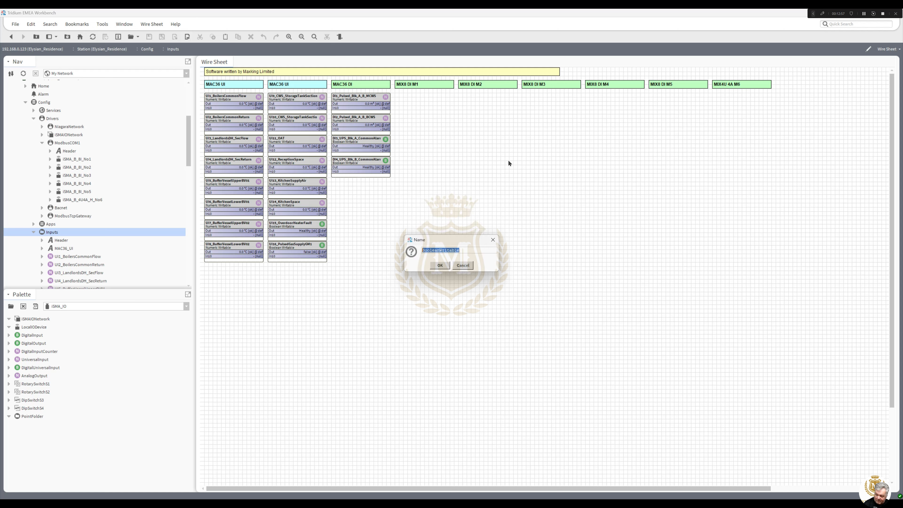
type("DI")
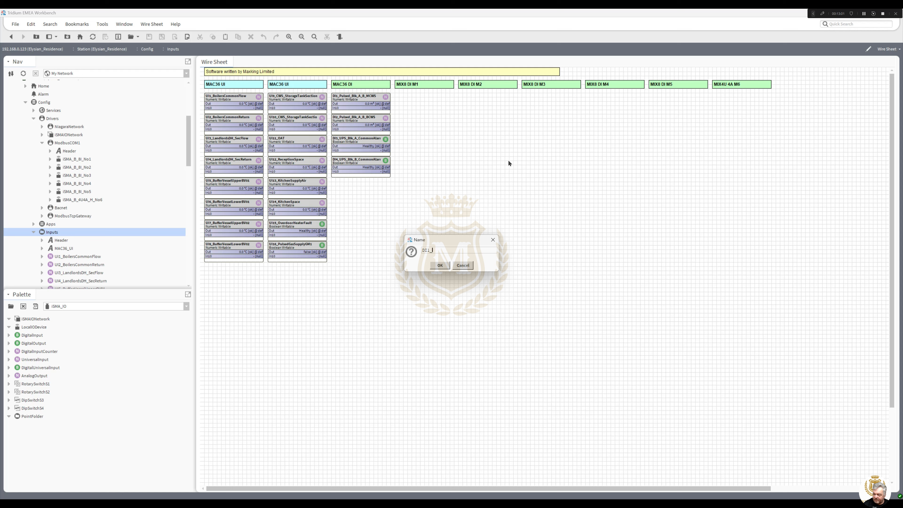
type("1_FireAlarm")
left_click(440, 265)
Unpin the In16 slot of DI1_FireAlarm, keeping Out and In10 pinned
right_click(436, 129)
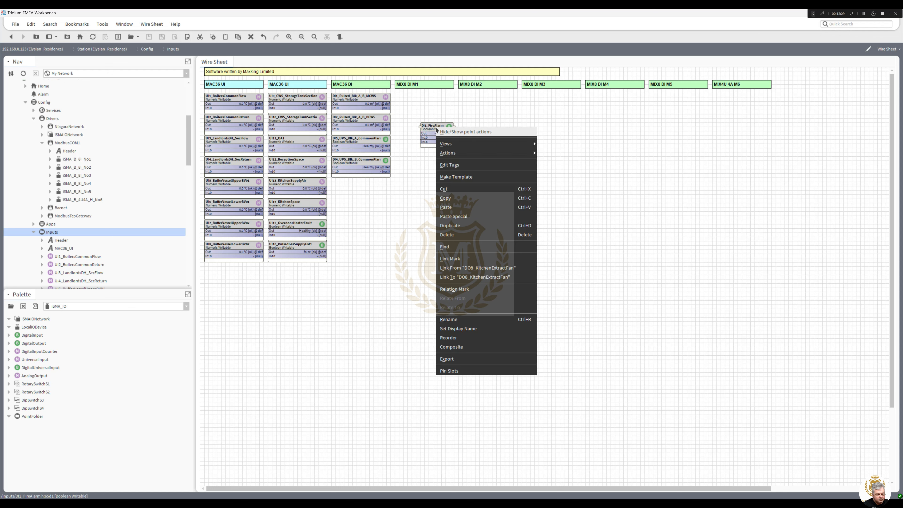
left_click(462, 371)
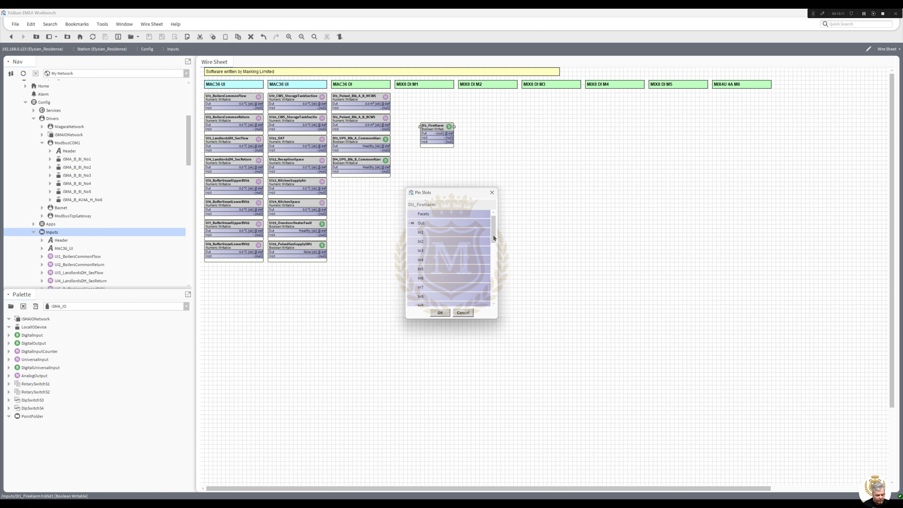
left_click_drag(494, 236, 494, 267)
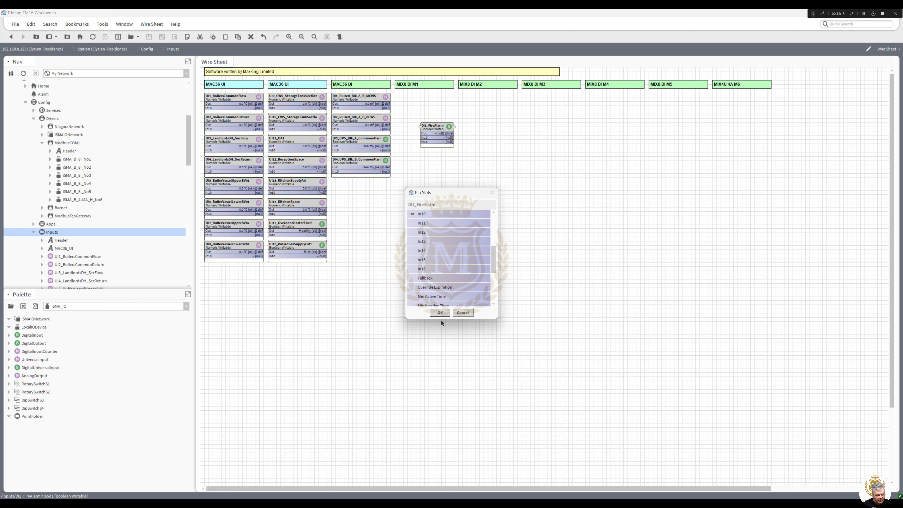
left_click(440, 313)
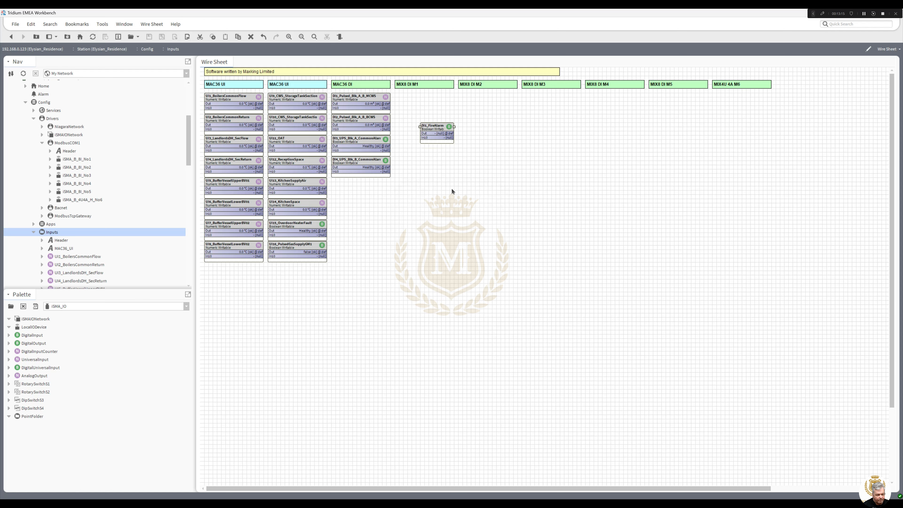
Set the DI1_FireAlarm facets to trueText Healthy and falseText FIRE!, save them, and return to the Inputs wire sheet
double_click(437, 131)
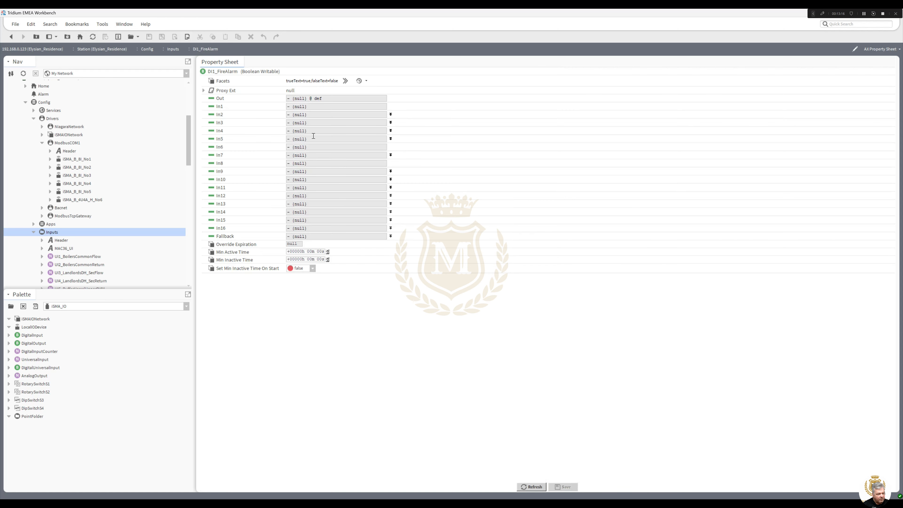
left_click(346, 81)
double_click(494, 232)
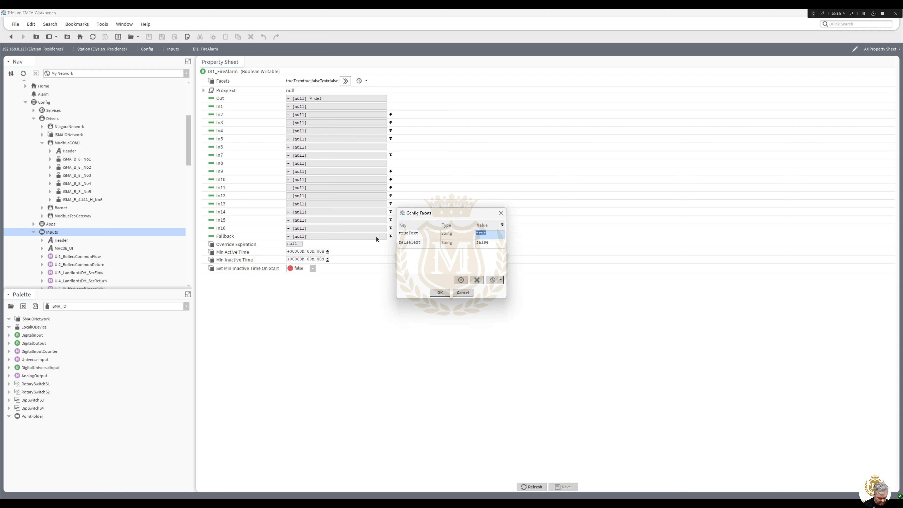
type("Fealthy")
double_click(481, 243)
type("F")
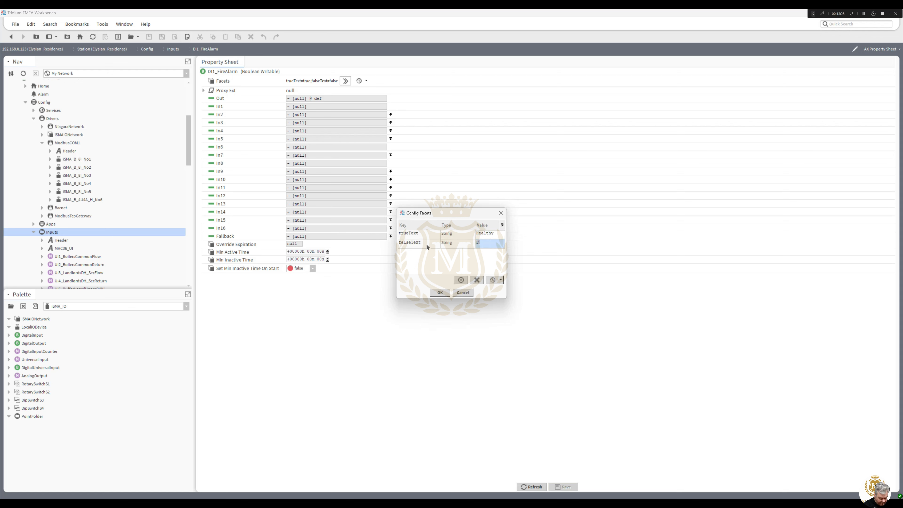
type("IRE!")
left_click(440, 292)
left_click(567, 486)
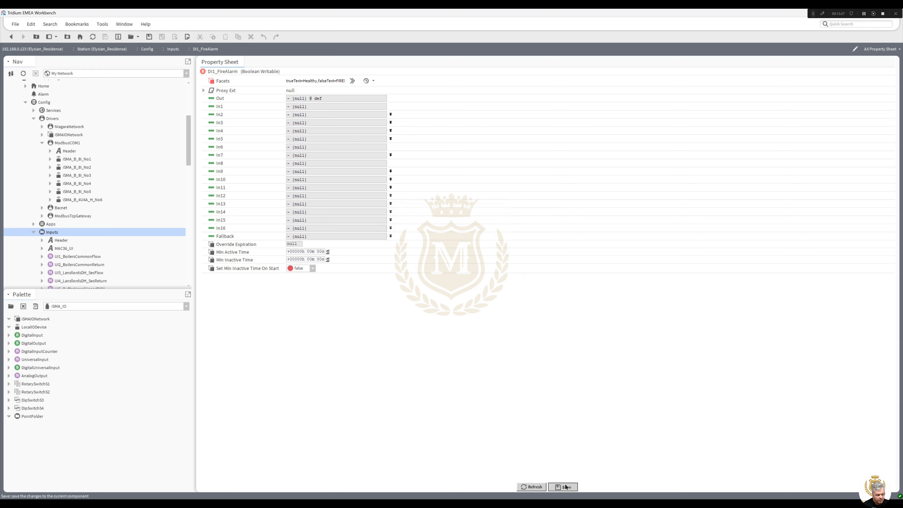
left_click(11, 36)
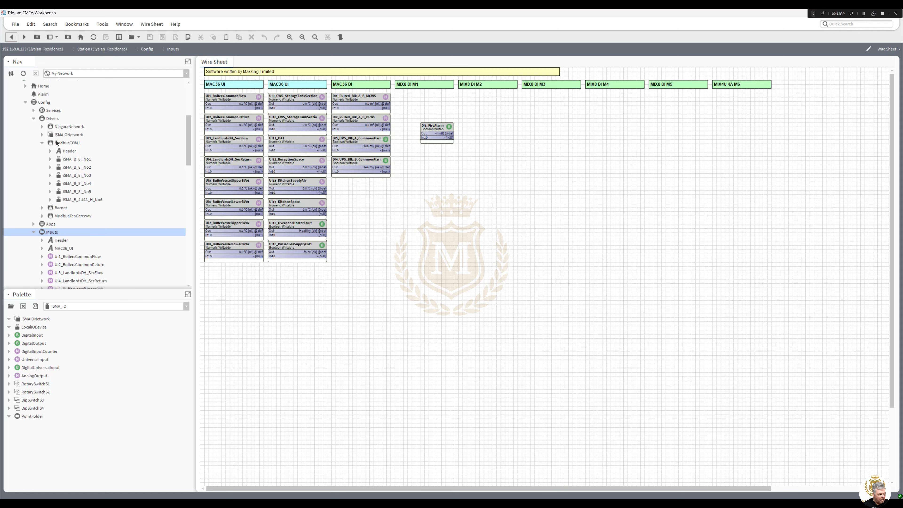
Add a BooleanChangeOfStateAlarmExt from the alarm palette to DI1_FireAlarm, keeping its default name
left_click_drag(189, 158, 189, 230)
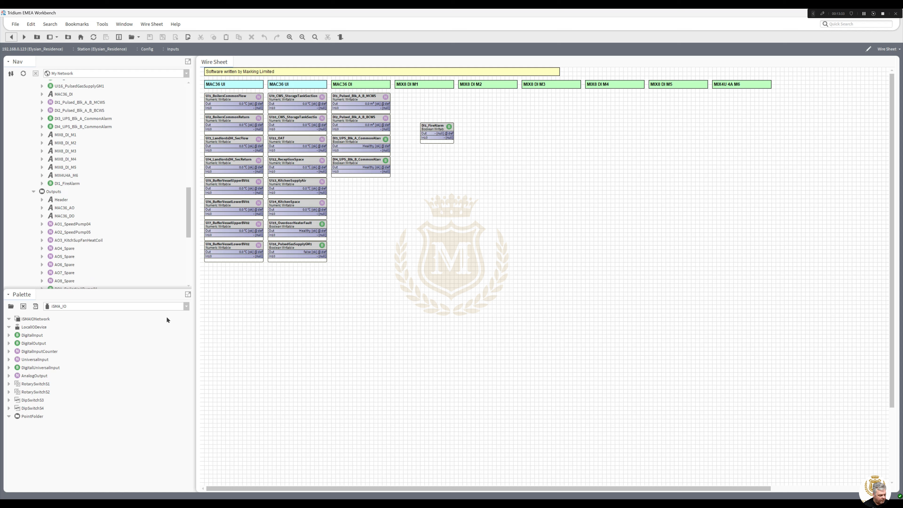
left_click(186, 306)
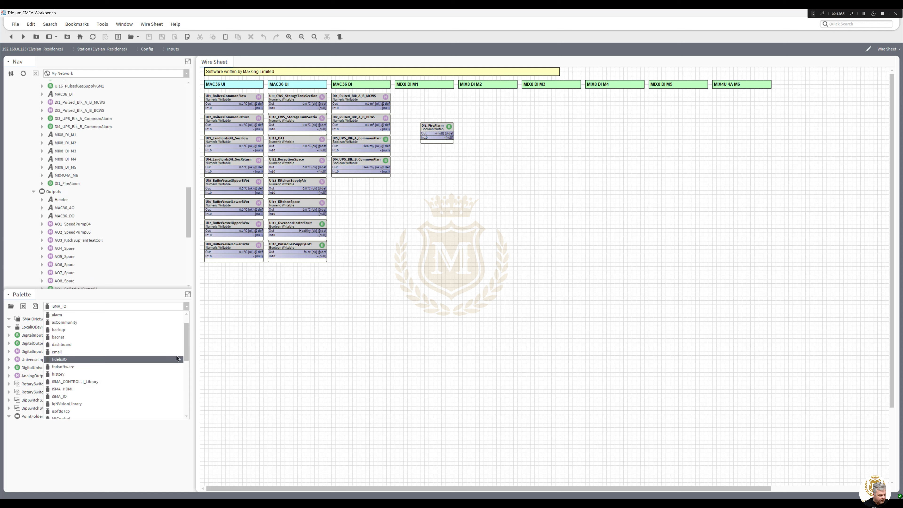
left_click(167, 314)
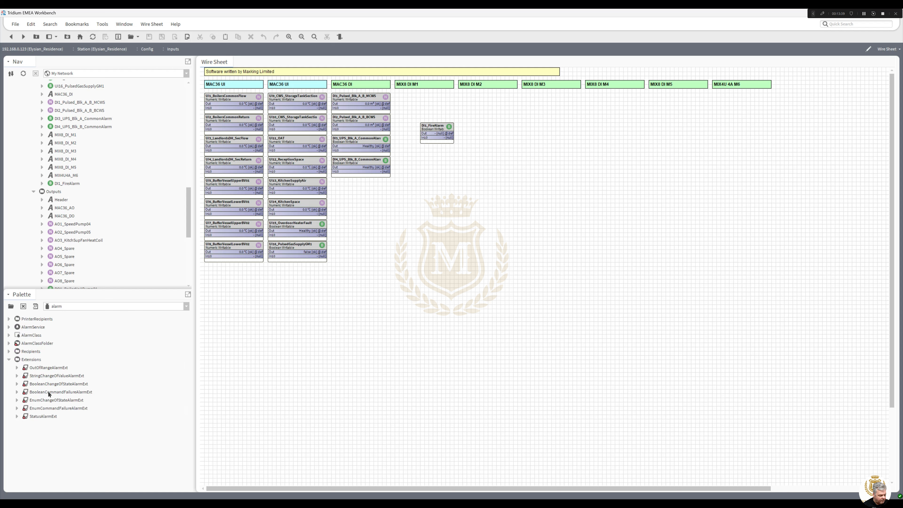
left_click_drag(41, 387, 78, 184)
left_click(440, 266)
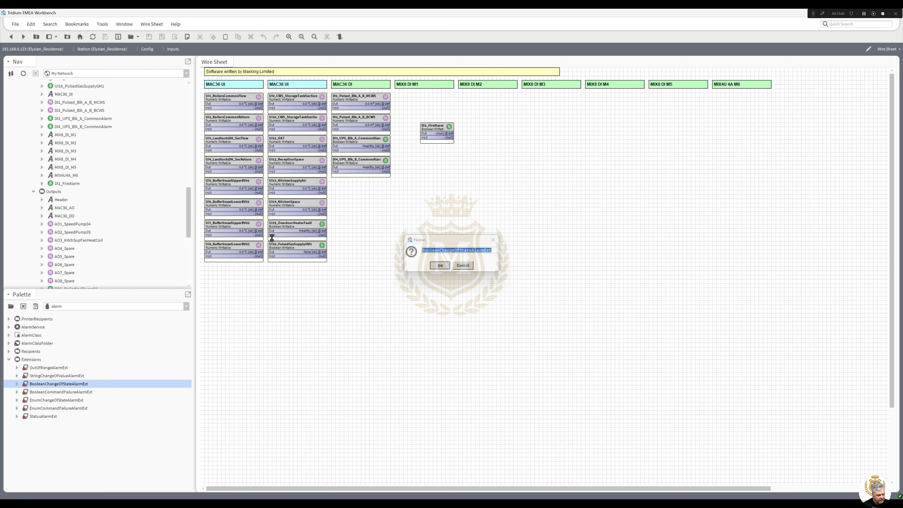
Configure DI1_FireAlarm's alarm extension with To Offnormal Text FIRE!, To Normal Text Healthy and alarm class CriticalAlarm, and save it
left_click(42, 184)
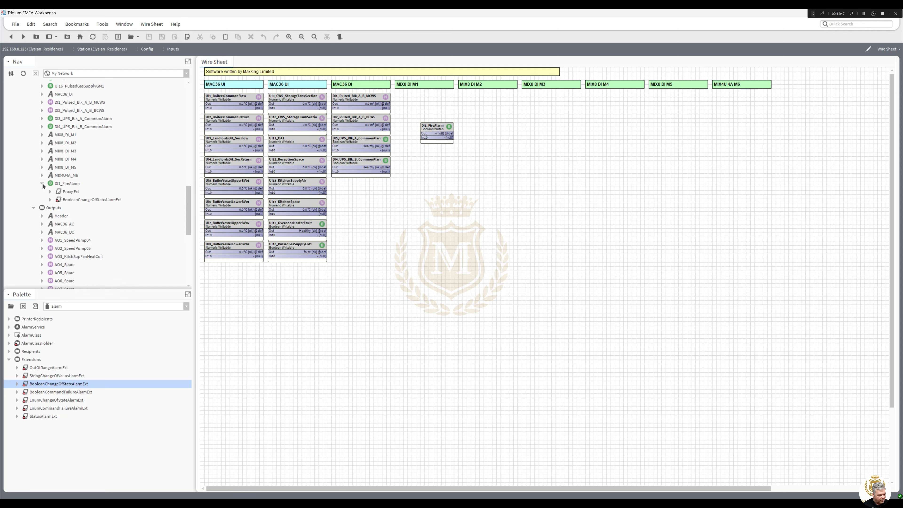
double_click(69, 199)
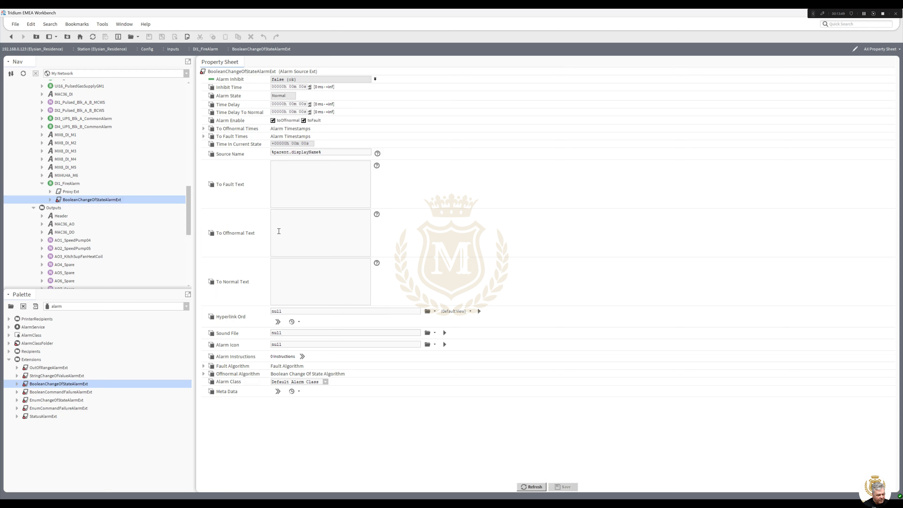
left_click(279, 231)
type("FIRE!")
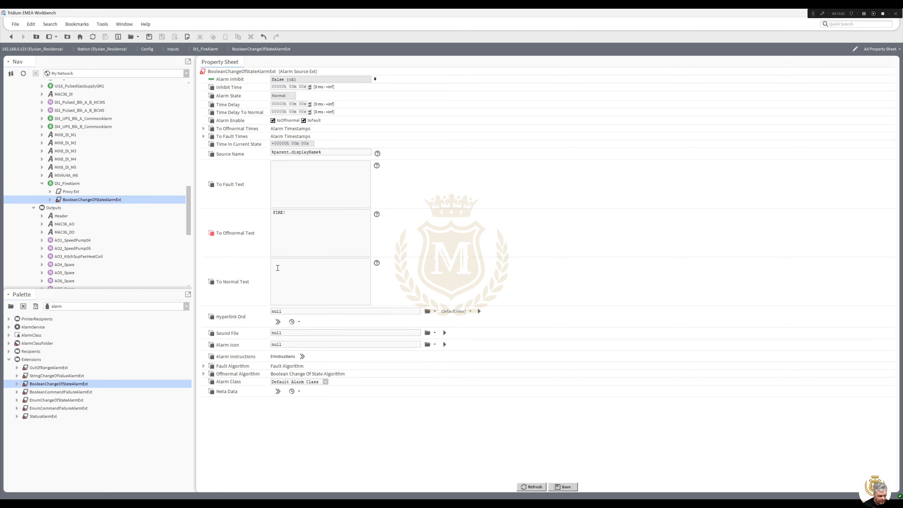
left_click(279, 271)
type("Healthy")
left_click(325, 382)
left_click(292, 396)
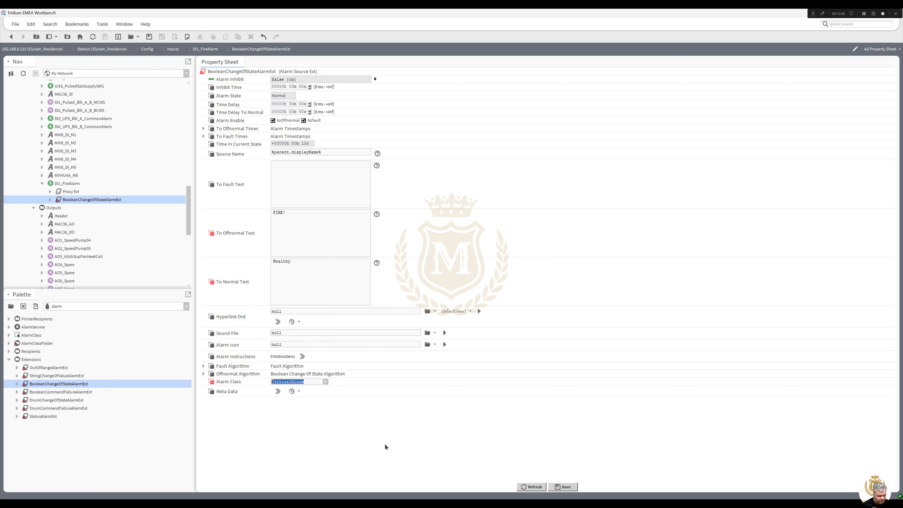
left_click(563, 487)
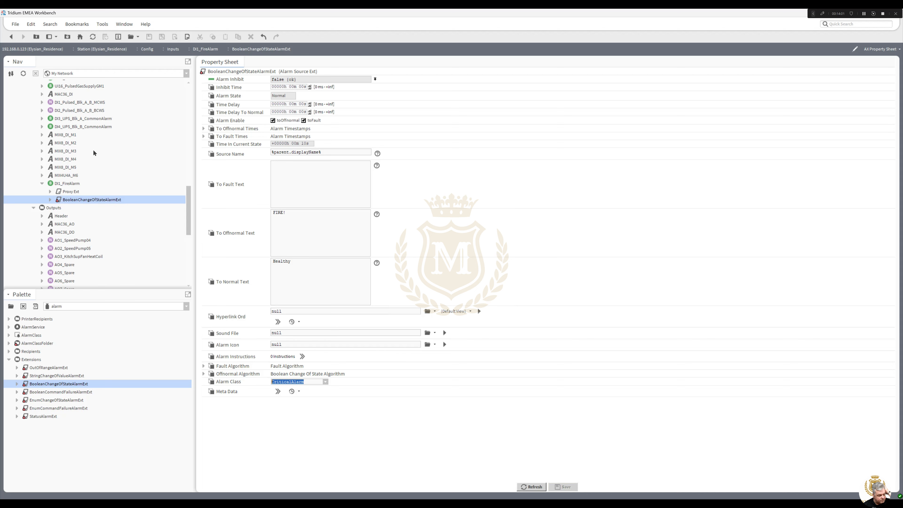
left_click(11, 36)
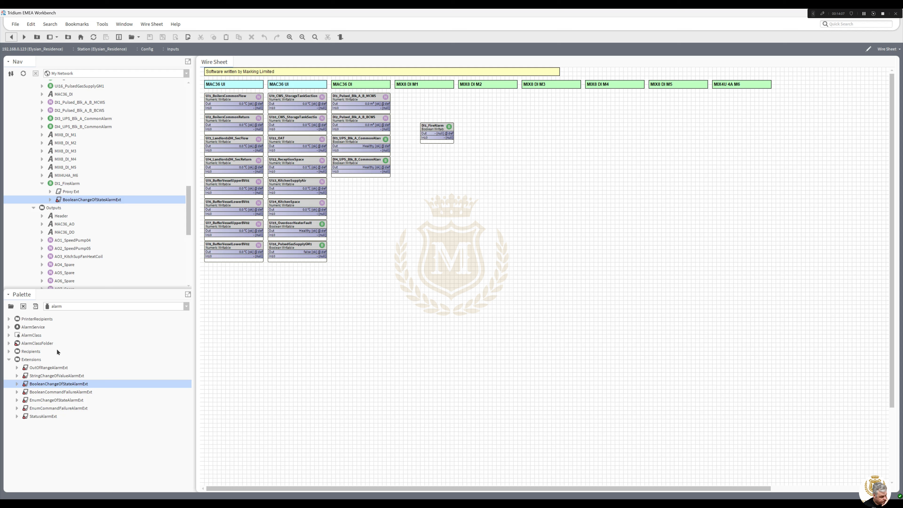
Add a BooleanCov extension from the history palette to DI1_FireAlarm, open its properties, and return to the Inputs wire sheet
left_click(186, 307)
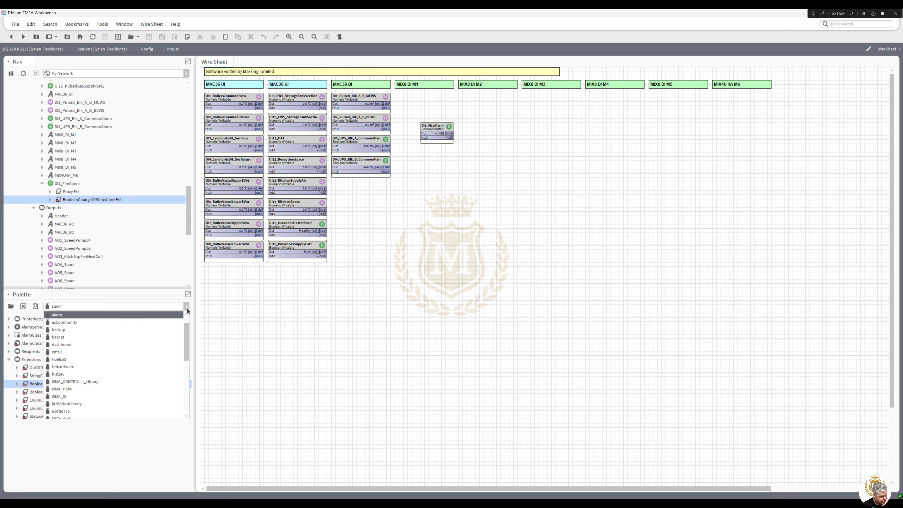
mouse_move(184, 329)
left_mouse_down()
mouse_move(188, 317)
mouse_move(188, 334)
left_mouse_up()
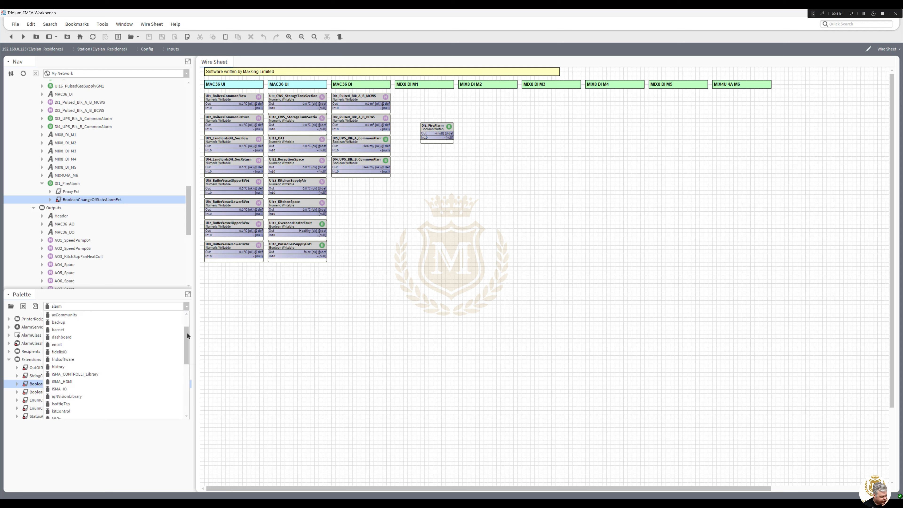
left_click(100, 368)
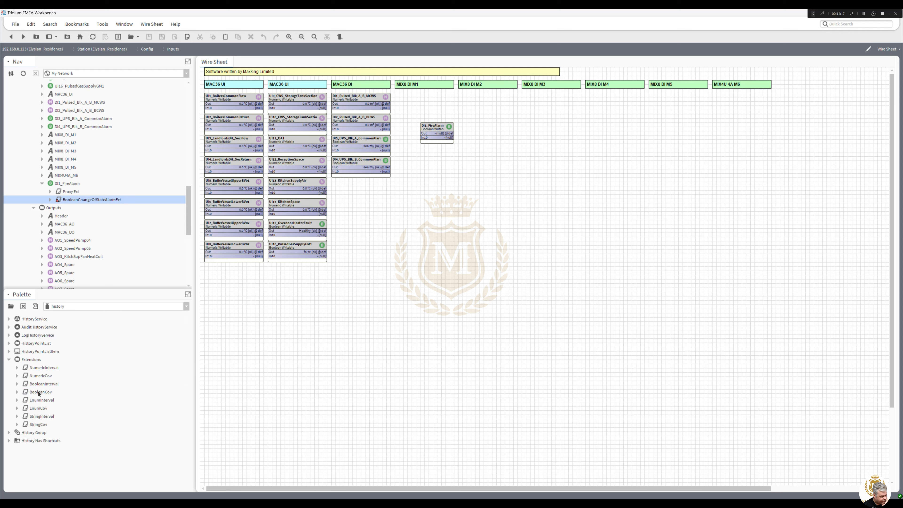
left_click_drag(40, 392, 66, 183)
left_click(440, 265)
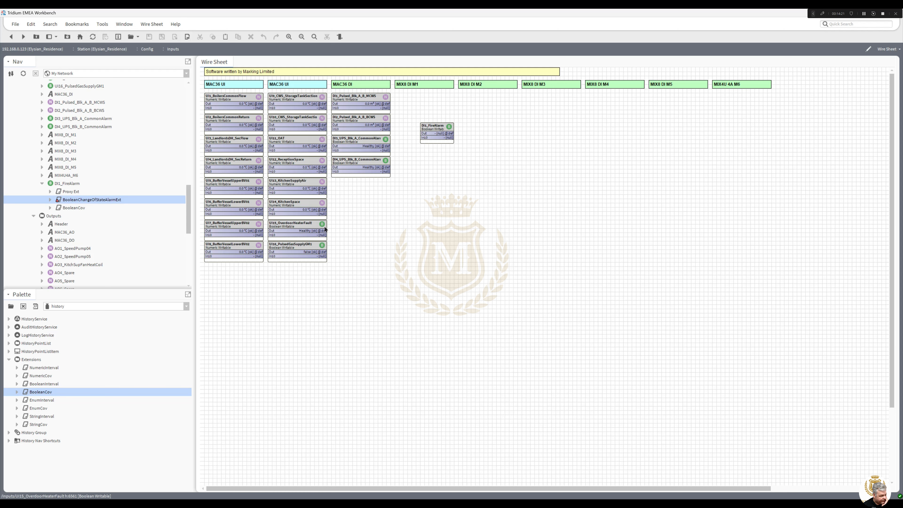
double_click(68, 207)
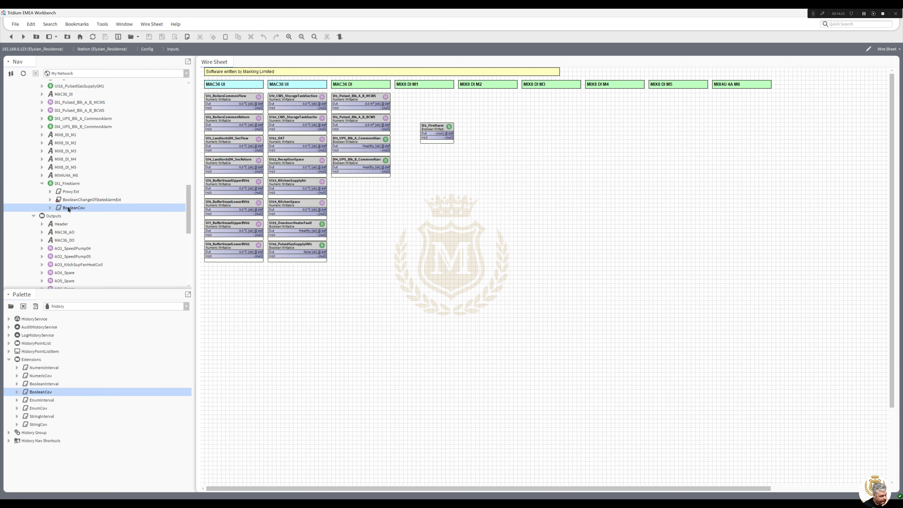
left_click(12, 37)
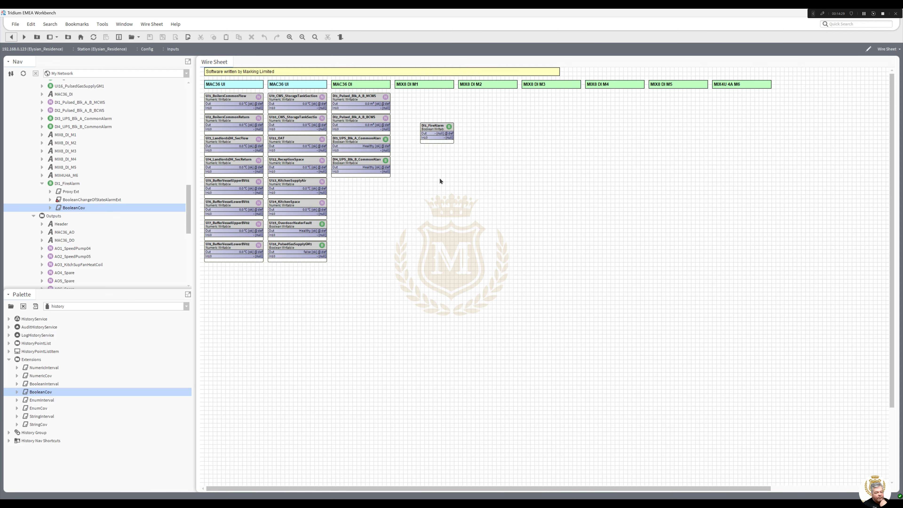
Set the DI1_FireAlarm point's value to Healthy and place the block directly beneath the MIX8 DI M1 header
right_click(432, 126)
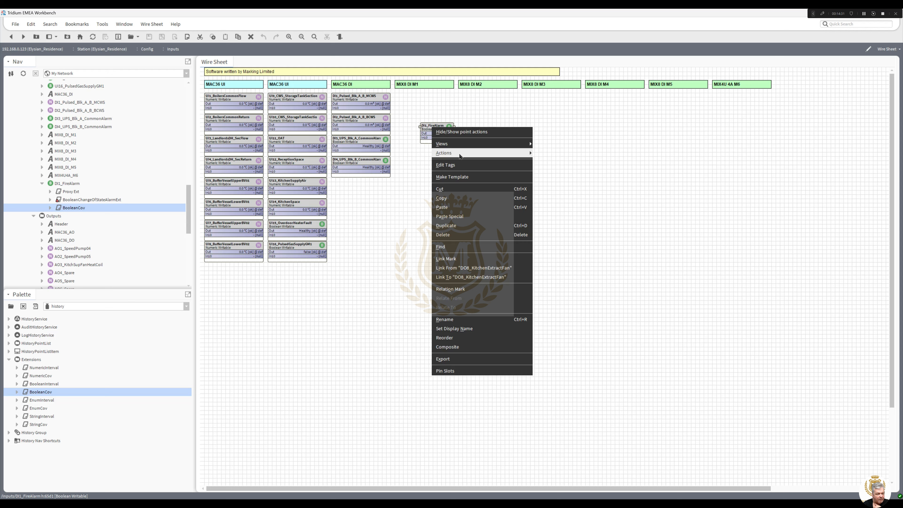
mouse_move(460, 156)
left_click(550, 206)
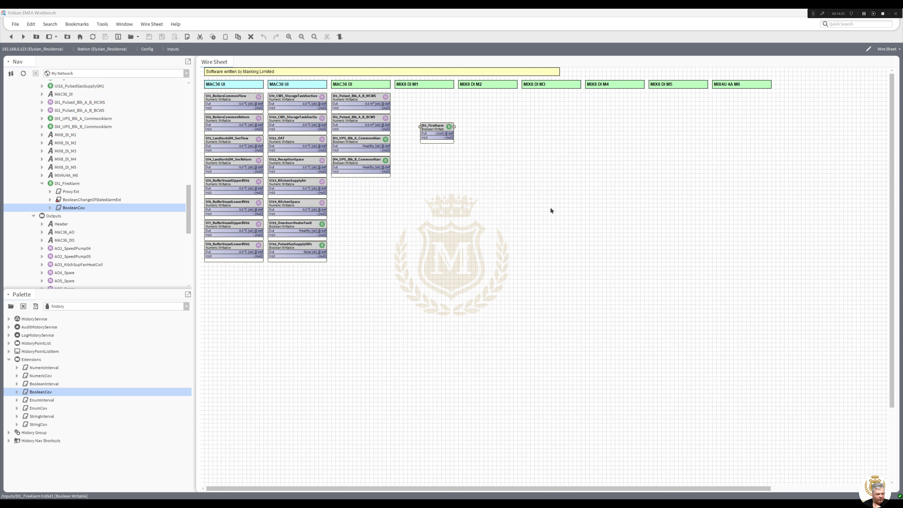
left_click(477, 254)
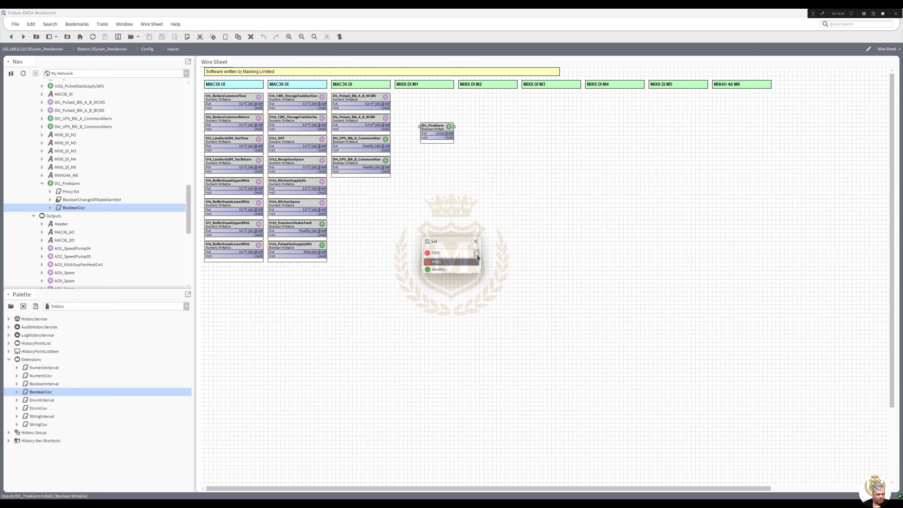
left_click(464, 269)
left_click(434, 266)
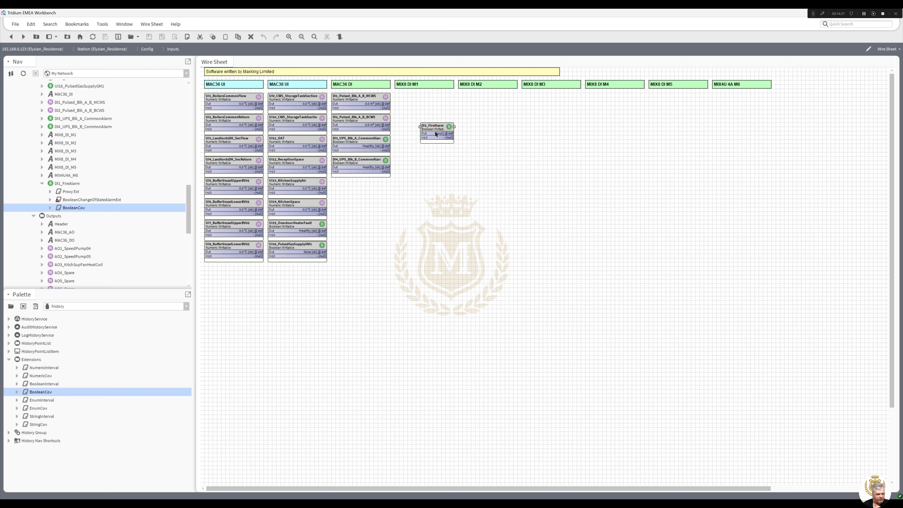
mouse_move(436, 134)
left_mouse_down()
mouse_move(409, 99)
mouse_move(454, 97)
left_mouse_up()
Set the Offnormal Algorithm alarm value of DI1_FireAlarm's alarm extension to FIRE!, save it, and return to the Inputs wire sheet
double_click(421, 100)
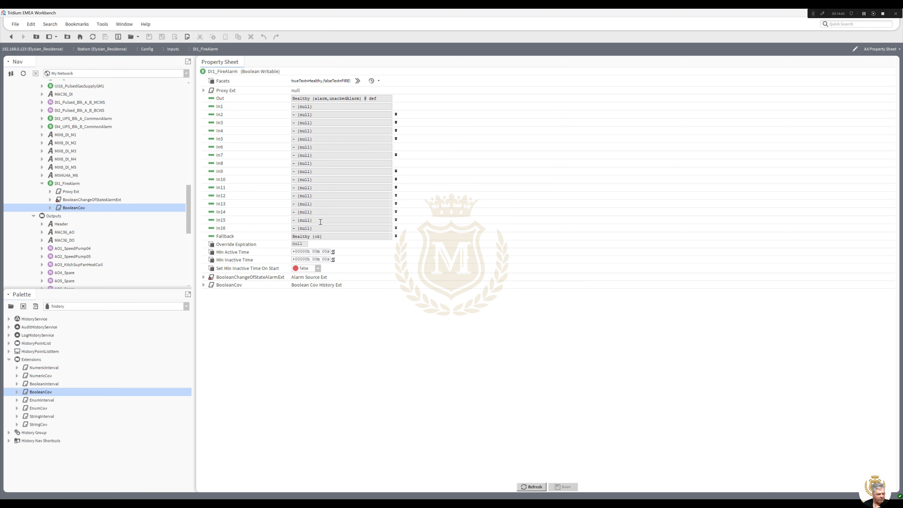
double_click(226, 277)
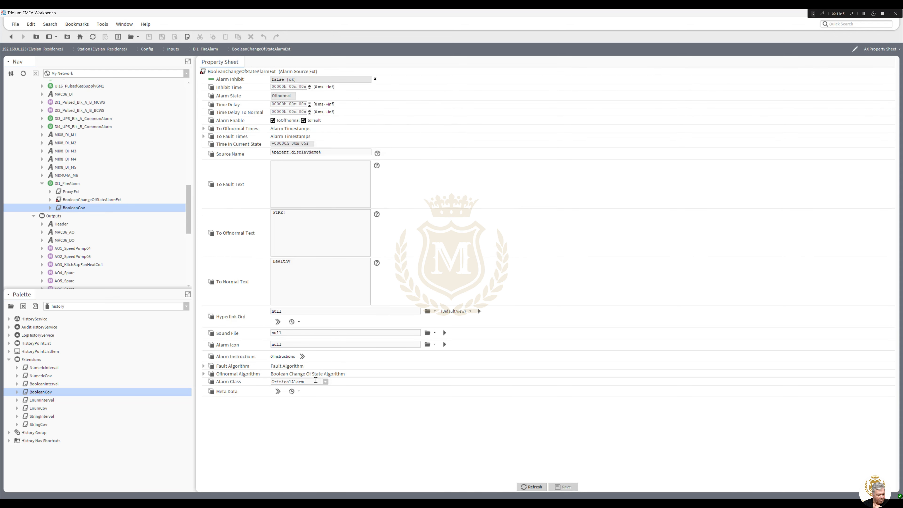
left_click(204, 374)
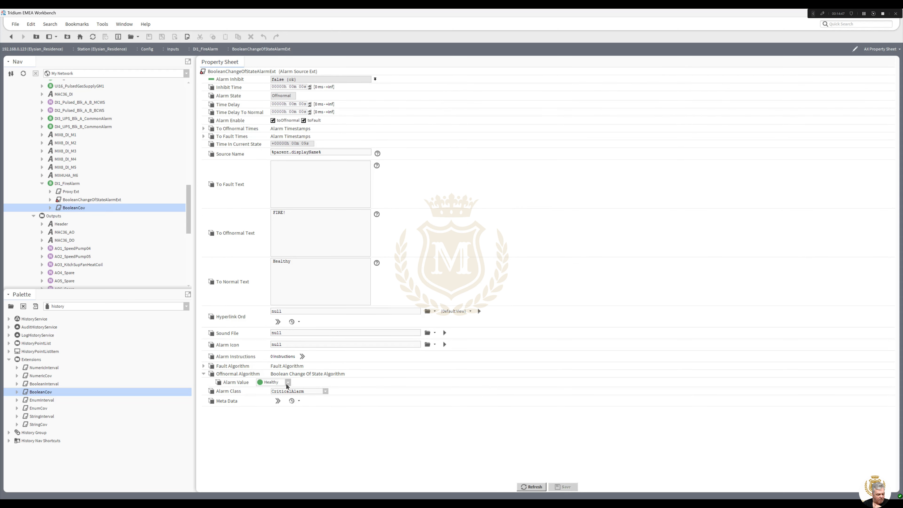
left_click(287, 383)
left_click(270, 396)
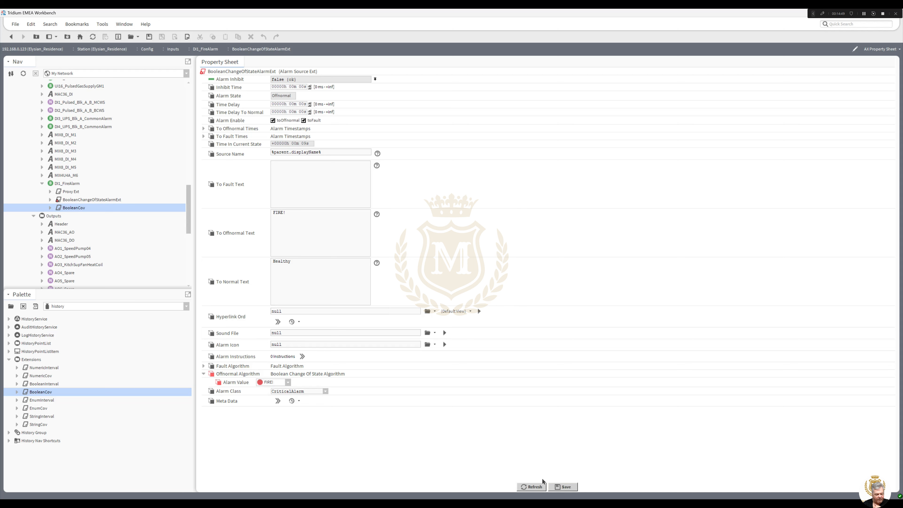
left_click(563, 487)
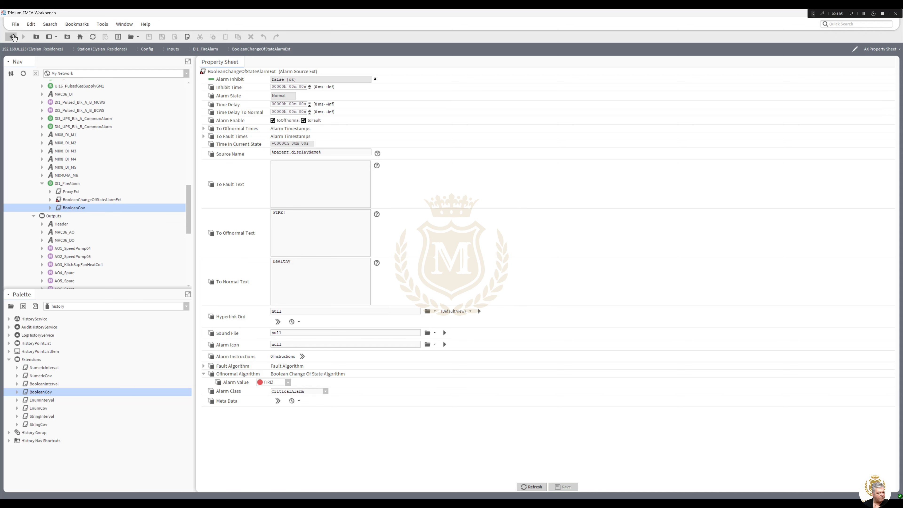
left_click(13, 37)
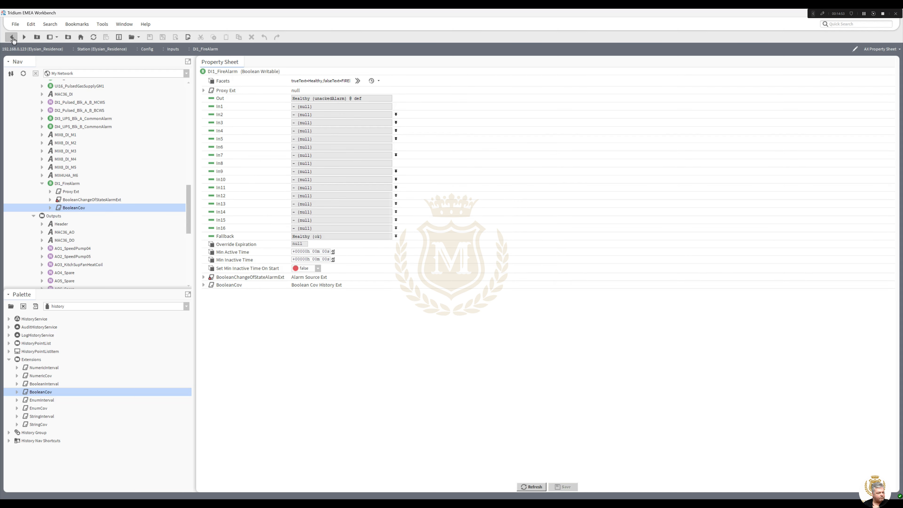
left_click(13, 39)
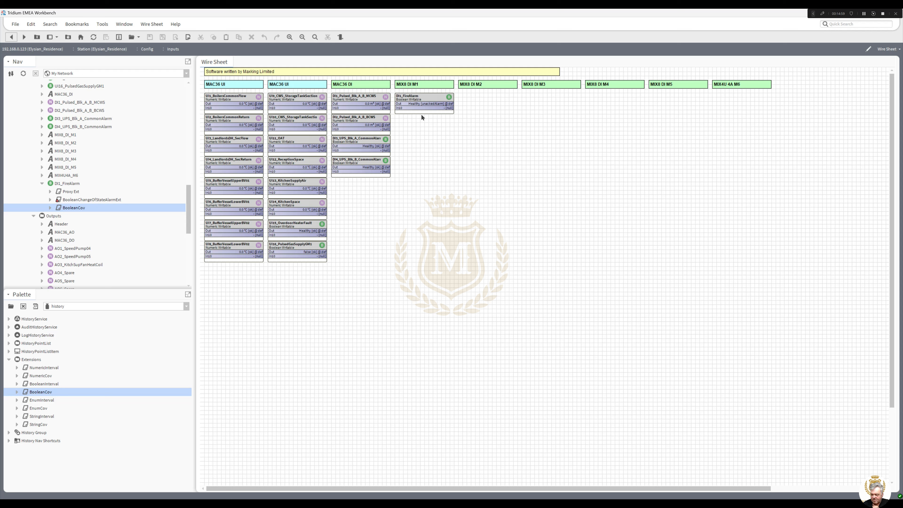
Duplicate DI1_FireAlarm as DI2_GasSafety and place the copy directly below it in the MIX8 DI M1 column
right_click(419, 98)
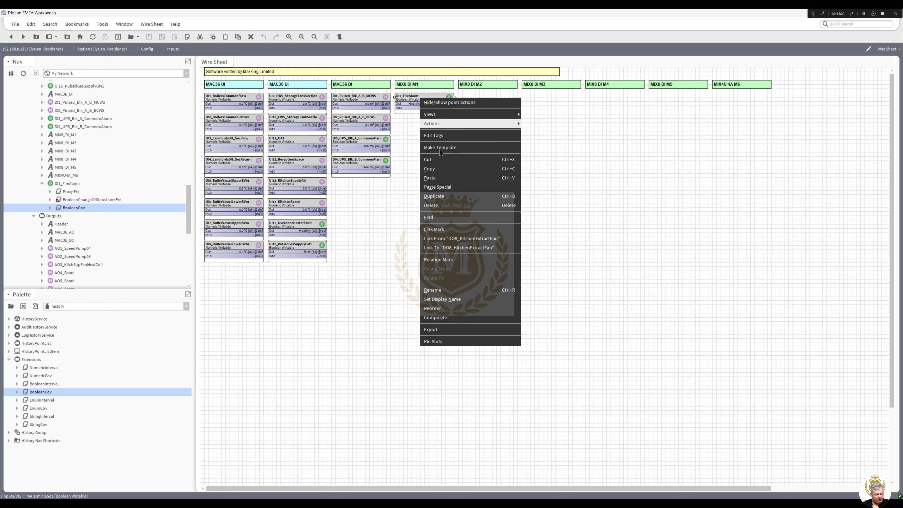
left_click(452, 195)
left_click(428, 250)
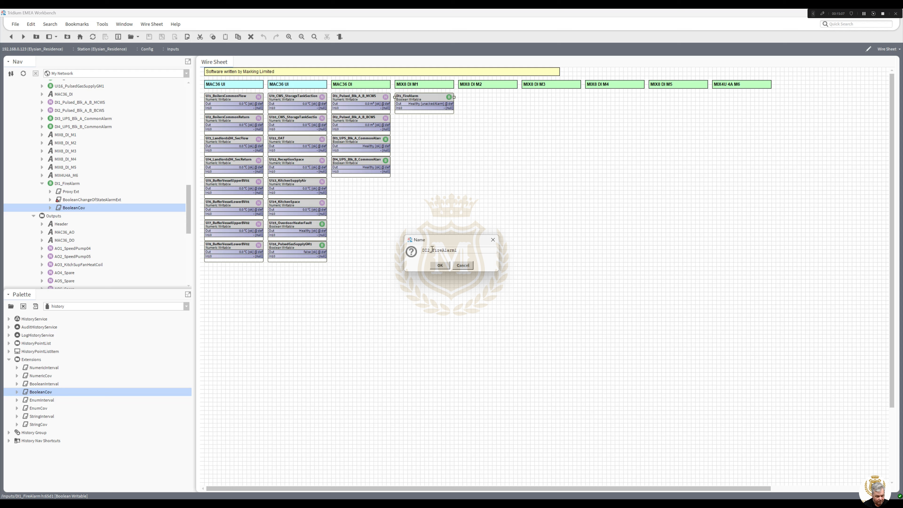
type("2")
left_click_drag(431, 250, 501, 250)
type("_")
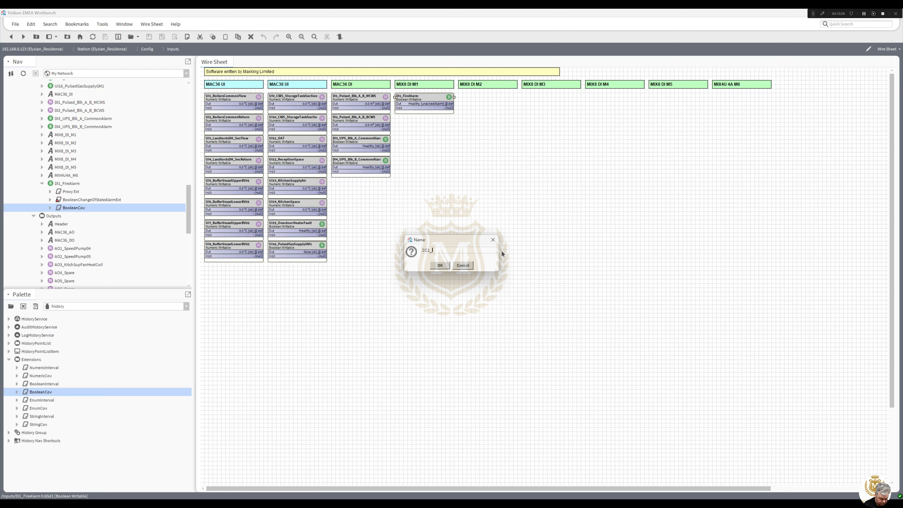
type("GasSafety")
left_click(440, 265)
left_click_drag(428, 106, 423, 120)
Set the falseText facet of DI2_GasSafety to GAS! and save the point
double_click(423, 118)
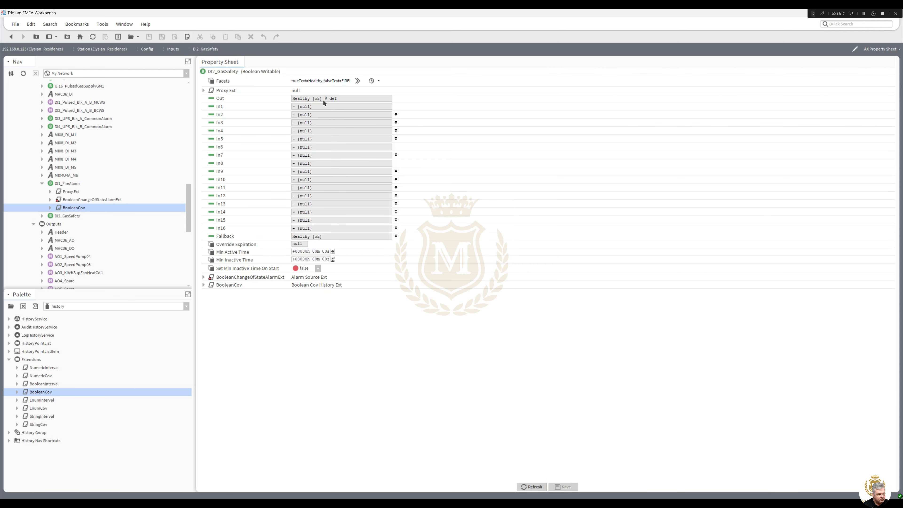
left_click(357, 81)
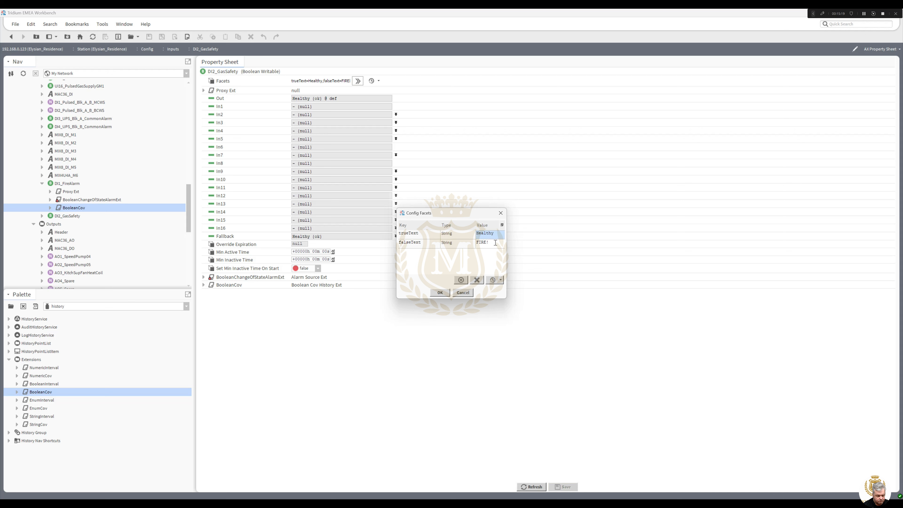
left_click(496, 243)
type("GAS!")
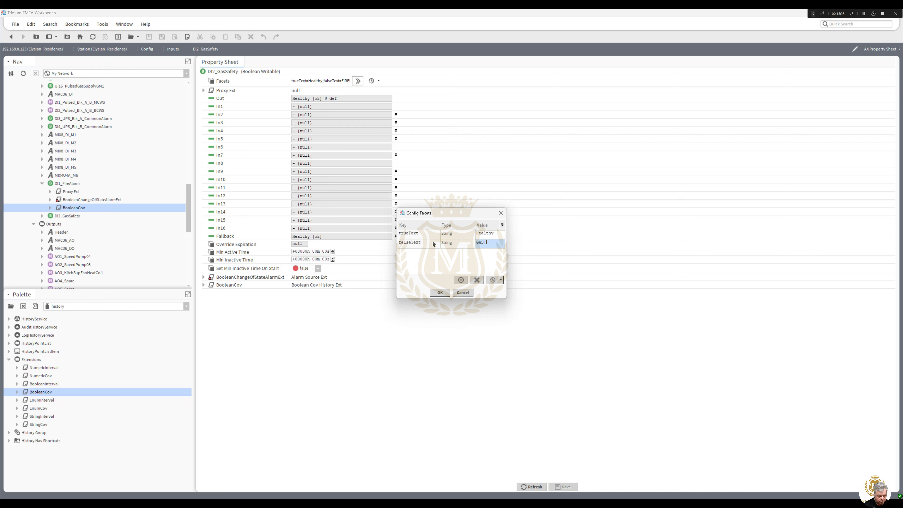
left_click(440, 292)
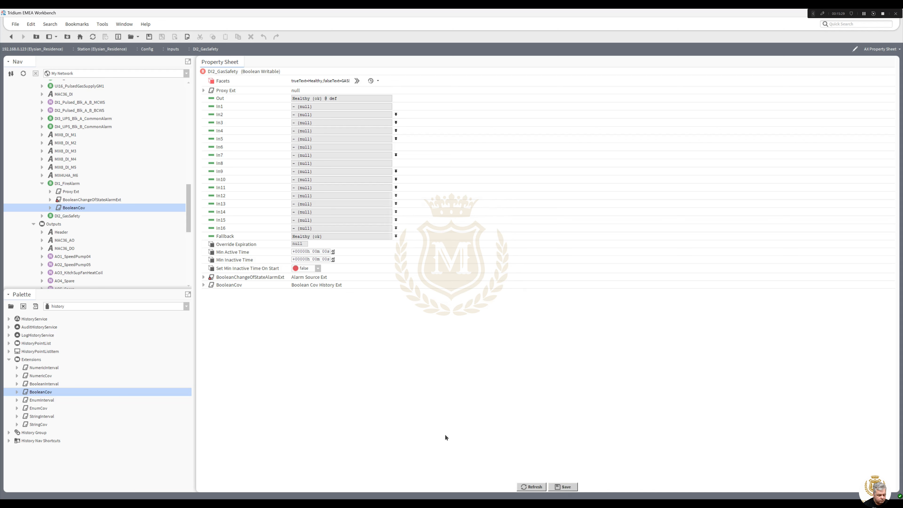
left_click(567, 487)
Set the To Offnormal Text of DI2_GasSafety's alarm extension to GAS SAFETY!, save it, and return to the Inputs wire sheet
left_click(203, 277)
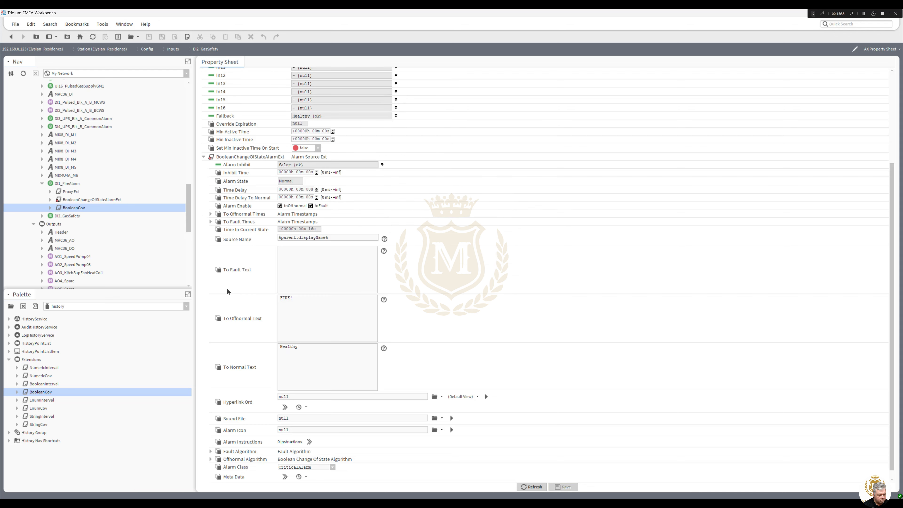
left_click_drag(300, 298, 230, 302)
type("GAS SAF")
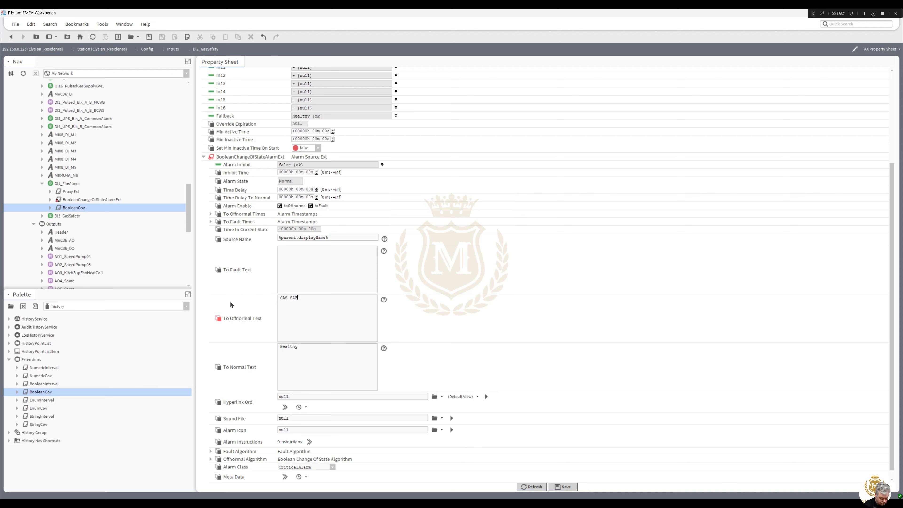
type("ETY!")
left_click(564, 487)
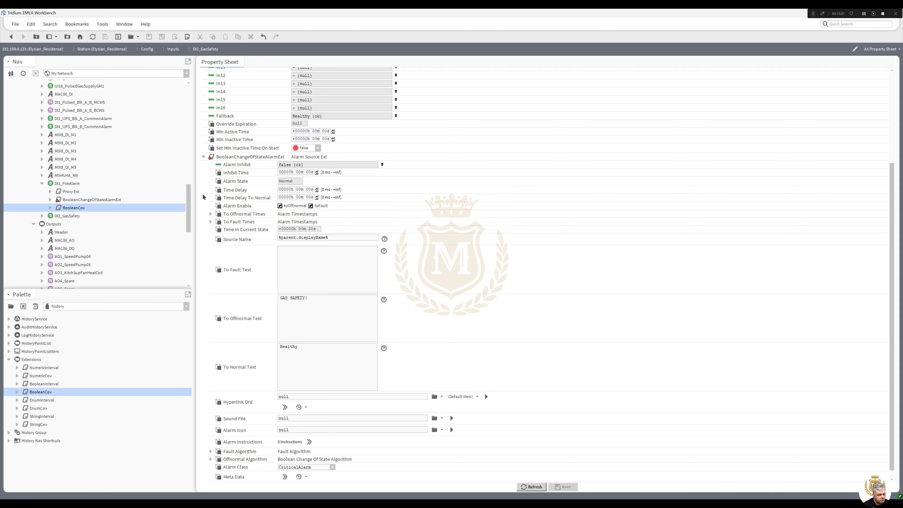
left_click(11, 37)
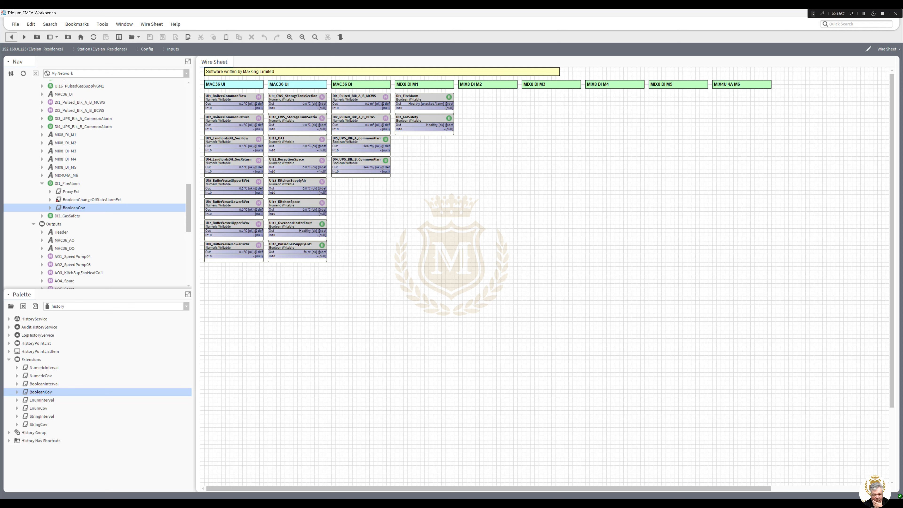
Duplicate DI2_GasSafety as DI3_LowPressure and place the copy directly below it in the MIX8 DI M1 column
right_click(415, 120)
left_click(458, 221)
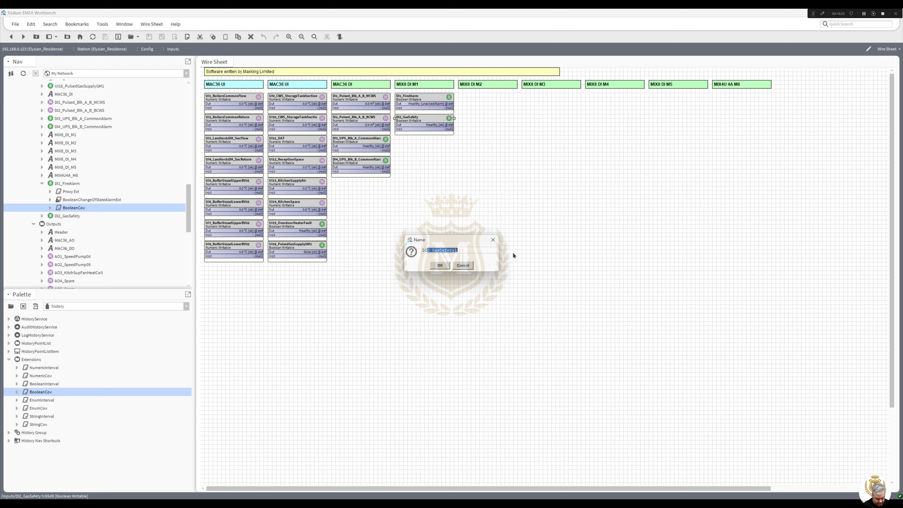
type("3")
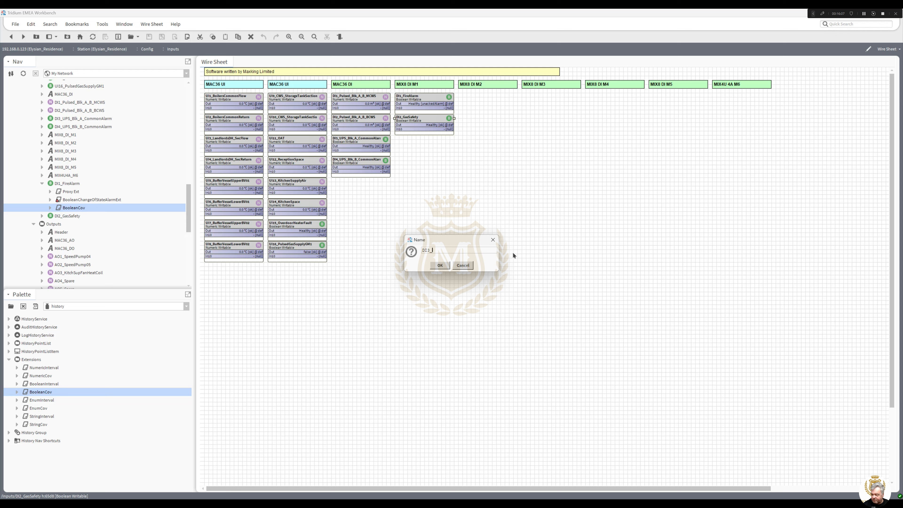
type("_LowPressure")
left_click(440, 265)
left_click_drag(420, 123, 419, 143)
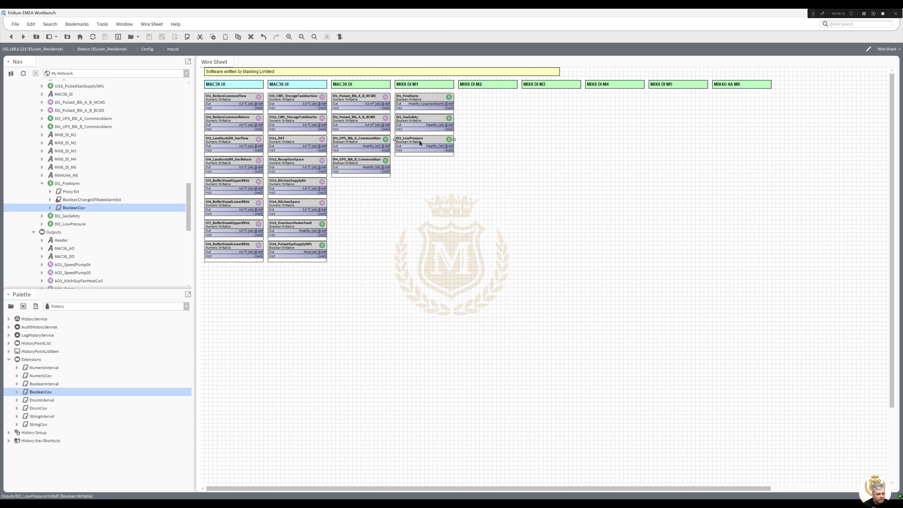
Set the DI3_LowPressure facets to falseText Healthy and trueText LOW PRESSURE!
double_click(420, 143)
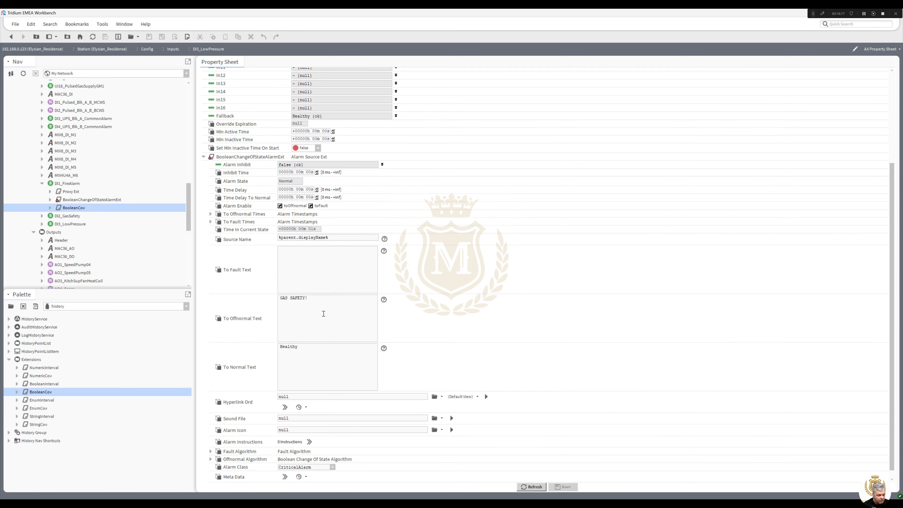
scroll(889, 125, "up", 5)
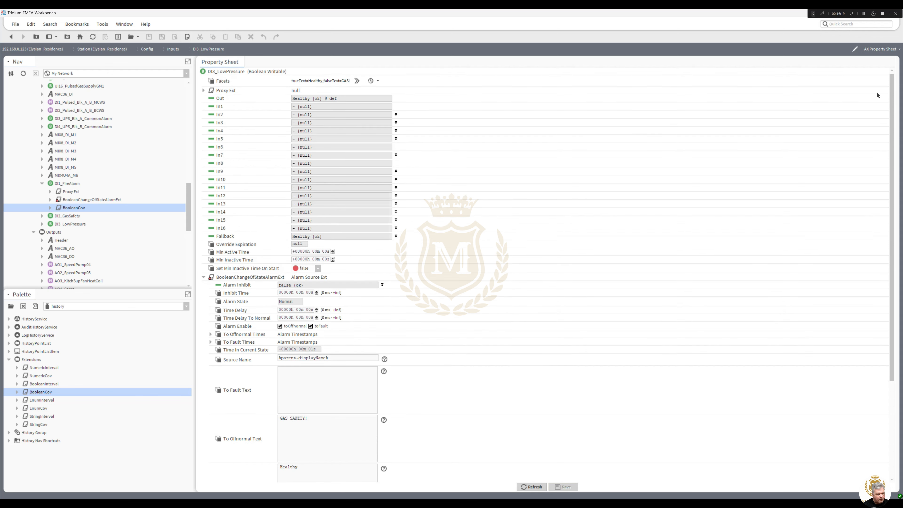
left_click(357, 80)
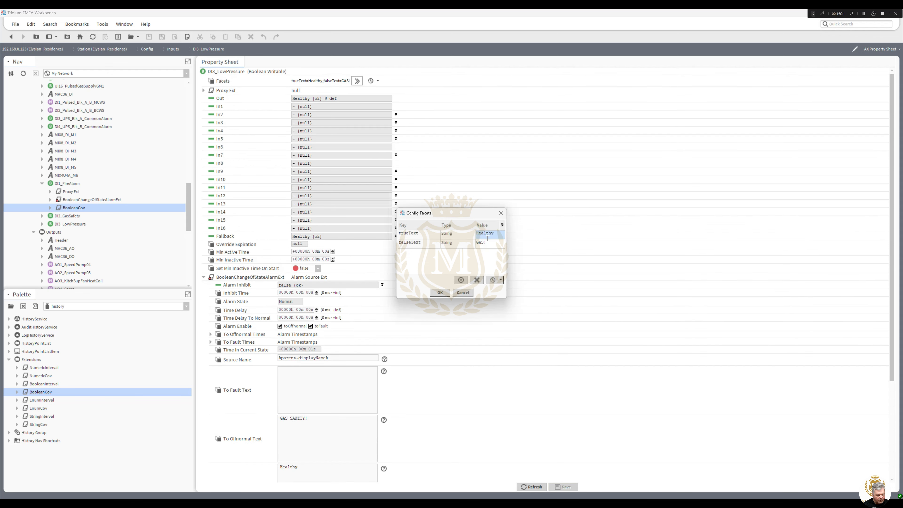
left_click(493, 246)
type("He")
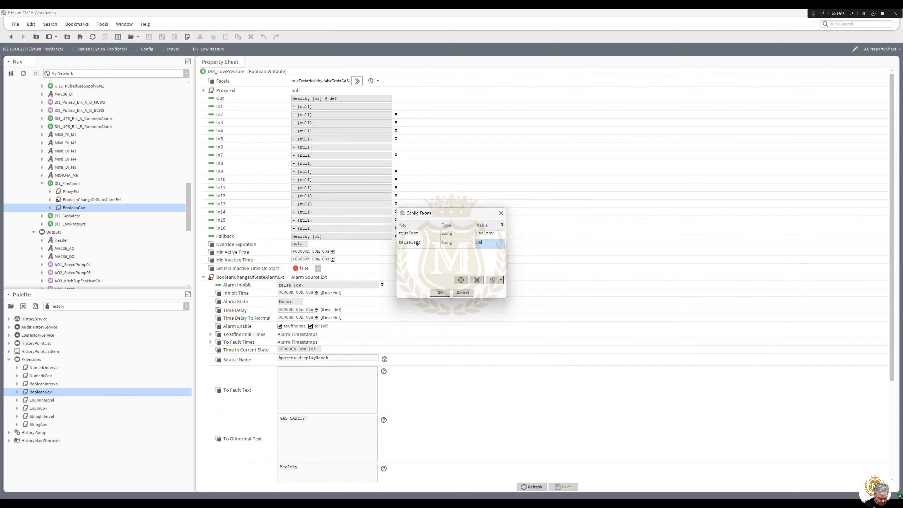
type("althy")
left_click(499, 233)
type("Low P")
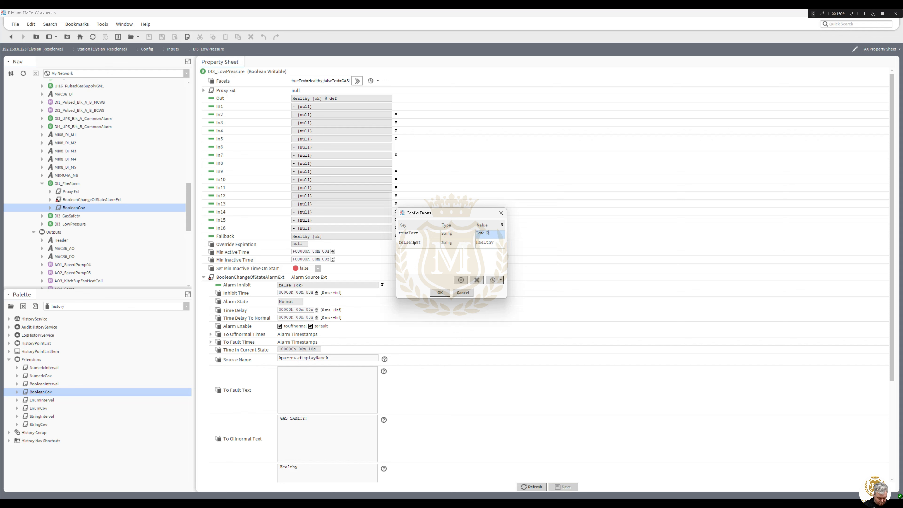
type("ressure")
key("BackSpace")
key("BackSpace")
key("BackSpace")
key("BackSpace")
key("BackSpace")
key("BackSpace")
key("BackSpace")
key("BackSpace")
key("BackSpace")
key("BackSpace")
key("BackSpace")
type("LOW PRESSURE!")
left_click(438, 293)
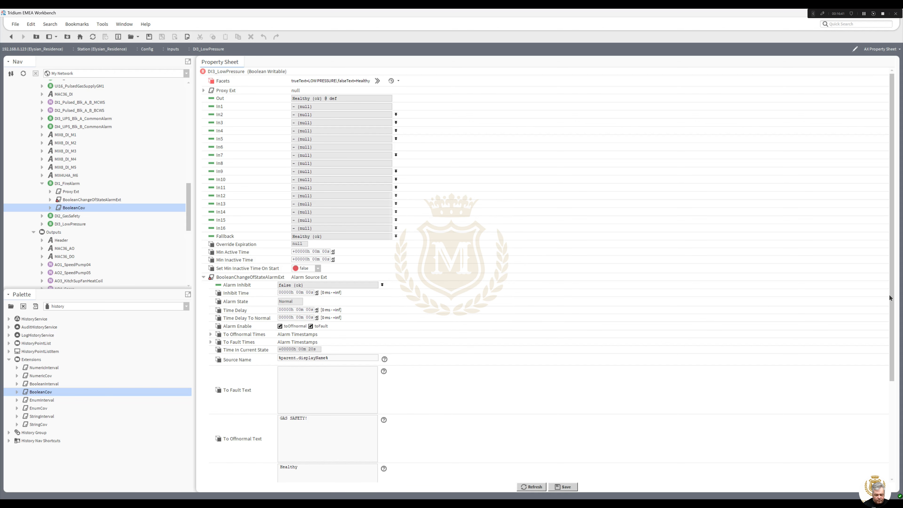
Set the To Offnormal Text of DI3_LowPressure's alarm extension to LOW PRESSURE!
scroll(682, 360, "down", 3)
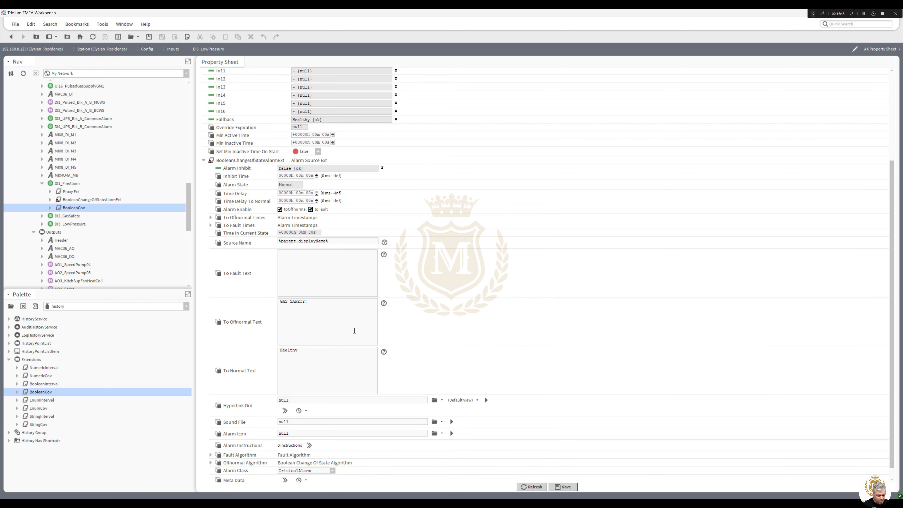
left_click_drag(316, 301, 215, 302)
type("LOW PRESSURE!")
Set the Alarm Value of DI3_LowPressure's offnormal algorithm to LOW PRESSURE!, save the changes, and return to the Inputs wire sheet
scroll(892, 392, "down", 1)
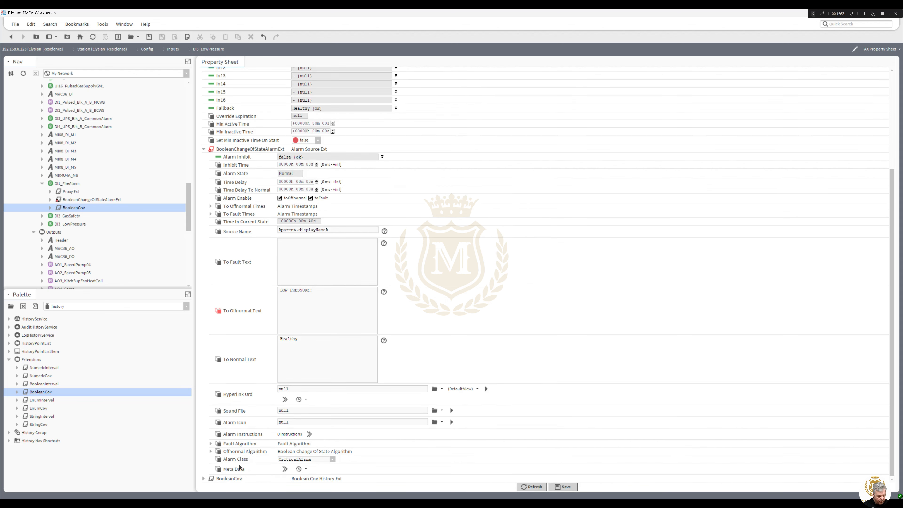
left_click(203, 479)
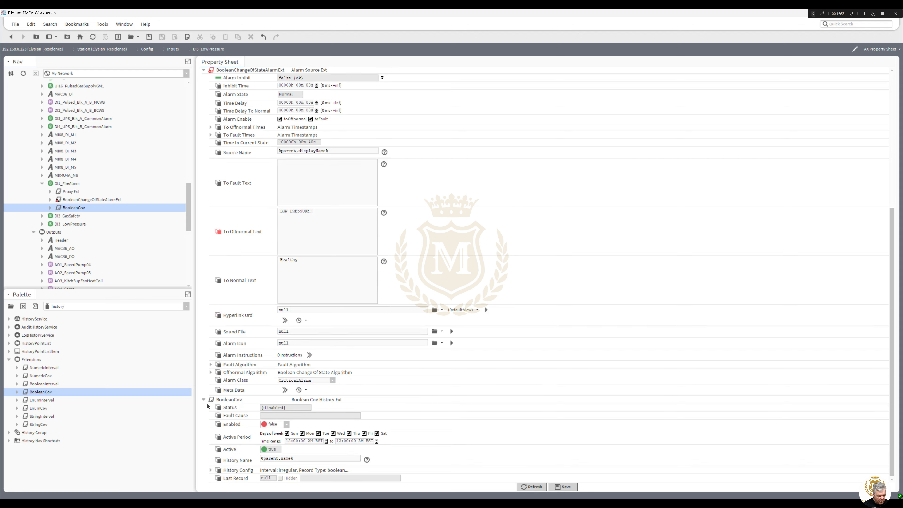
left_click(211, 372)
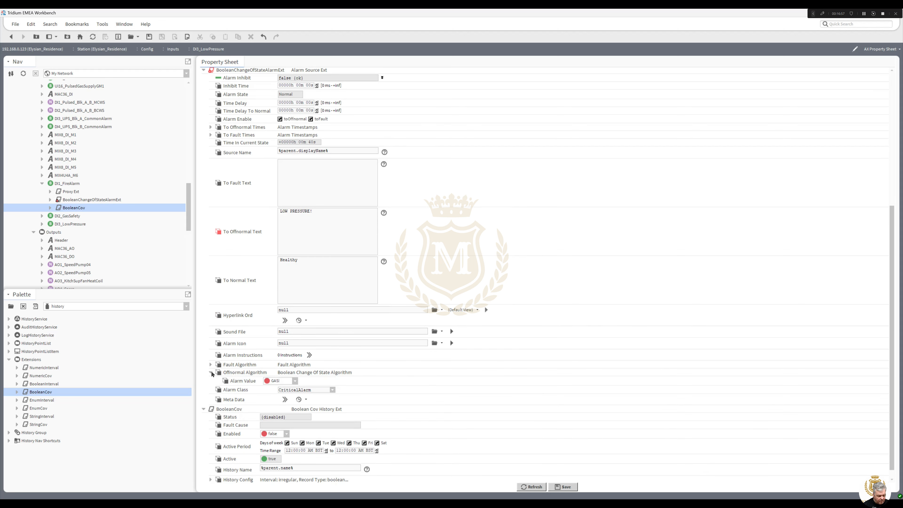
left_click(295, 380)
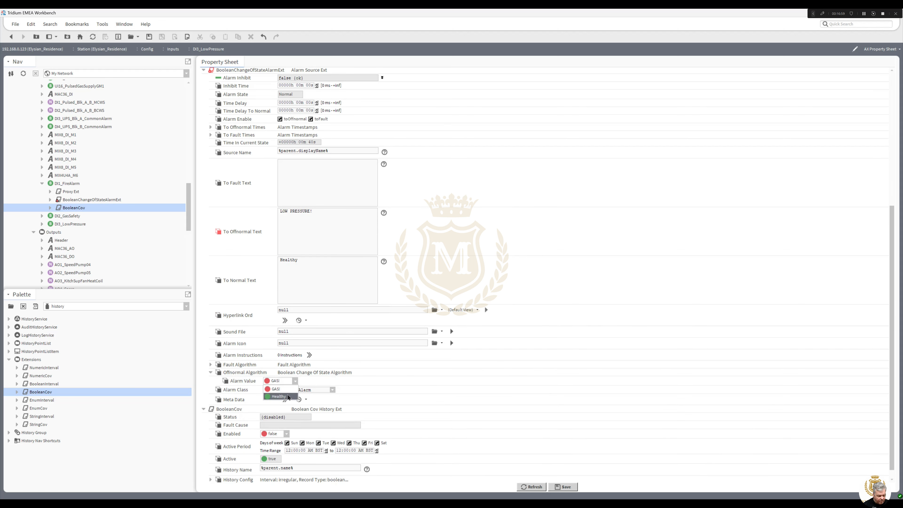
left_click(277, 390)
left_click(563, 486)
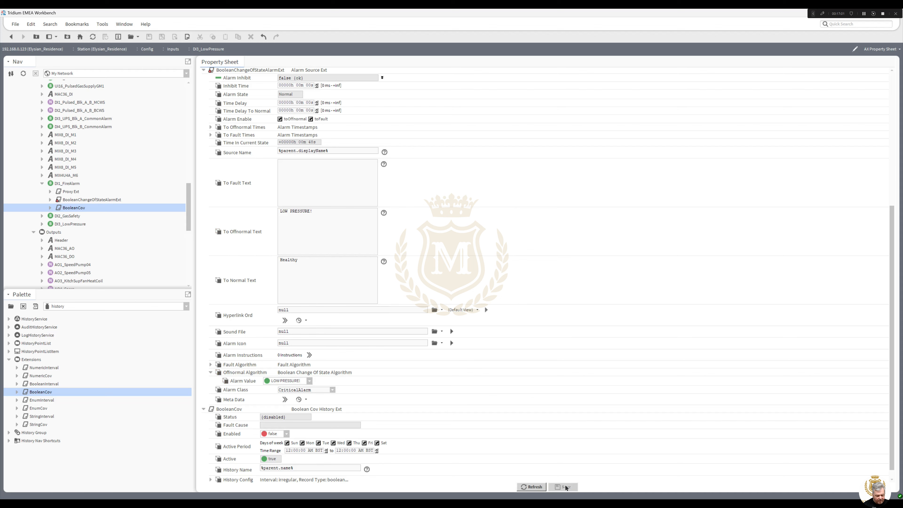
left_click(11, 37)
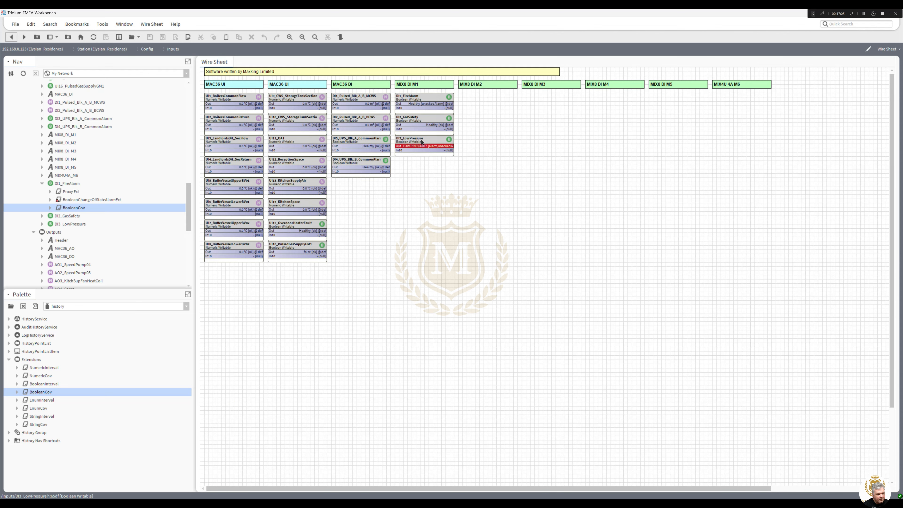
Check DI3_LowPressure's properties and set the point's value to Healthy from the Inputs wire sheet
double_click(422, 142)
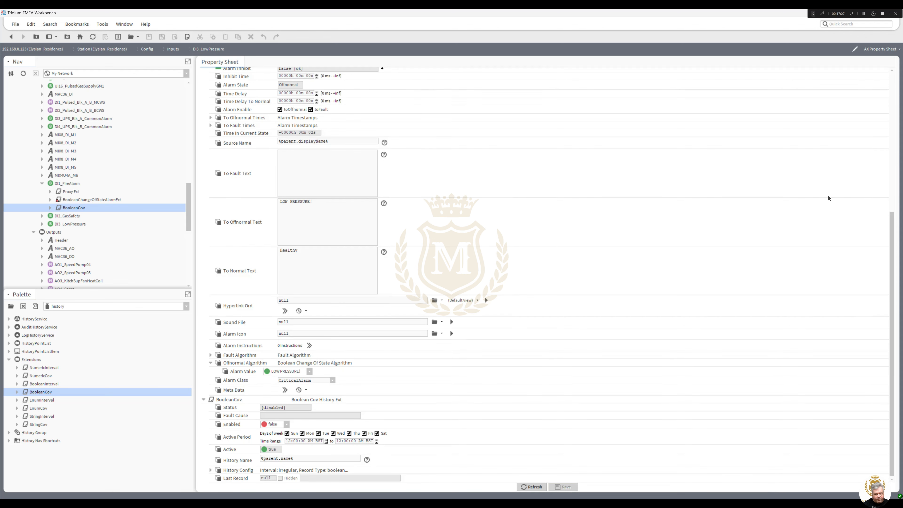
left_click_drag(890, 238, 873, 83)
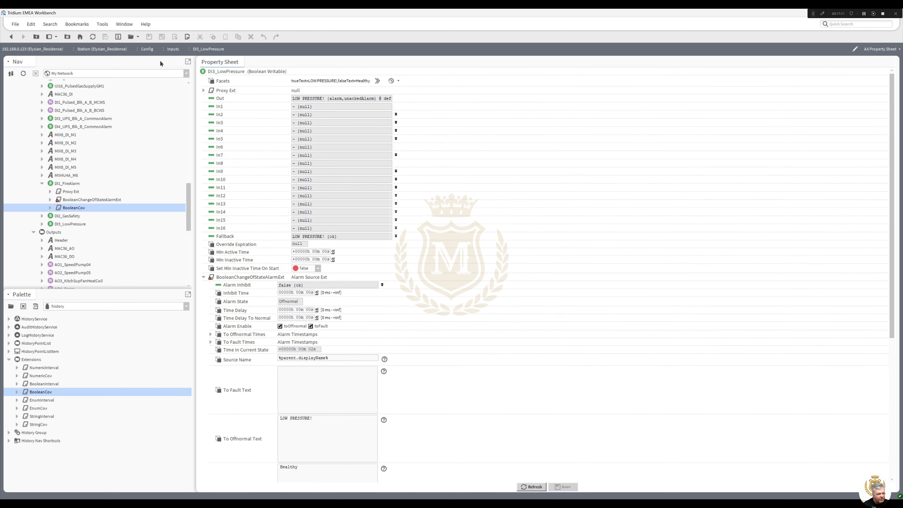
left_click(11, 37)
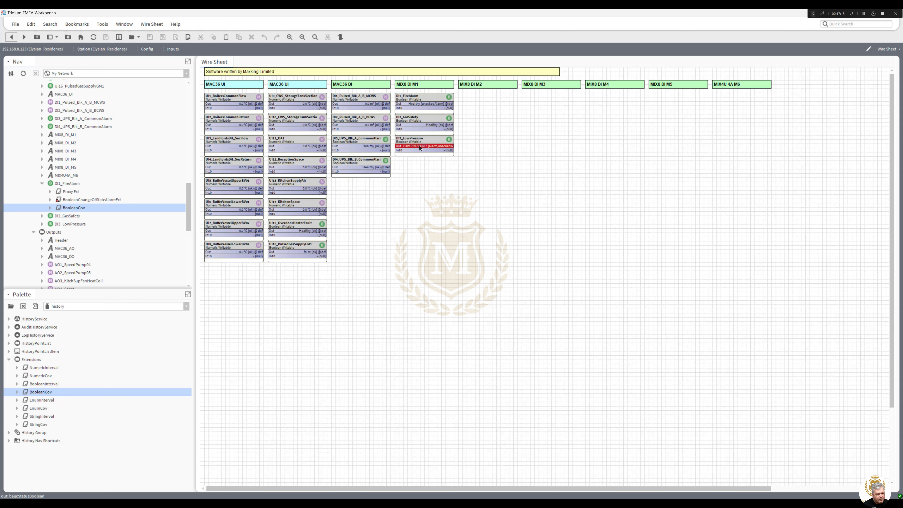
right_click(419, 149)
mouse_move(462, 171)
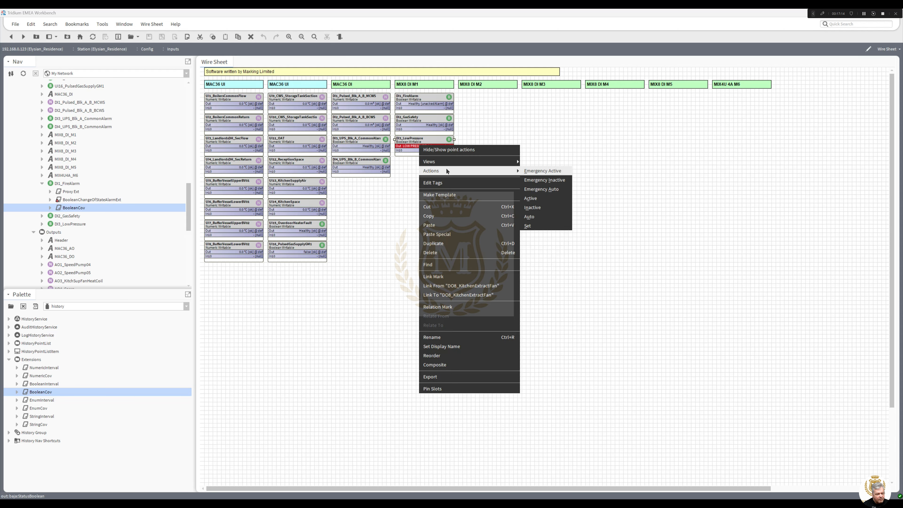
left_click(539, 224)
left_click(477, 253)
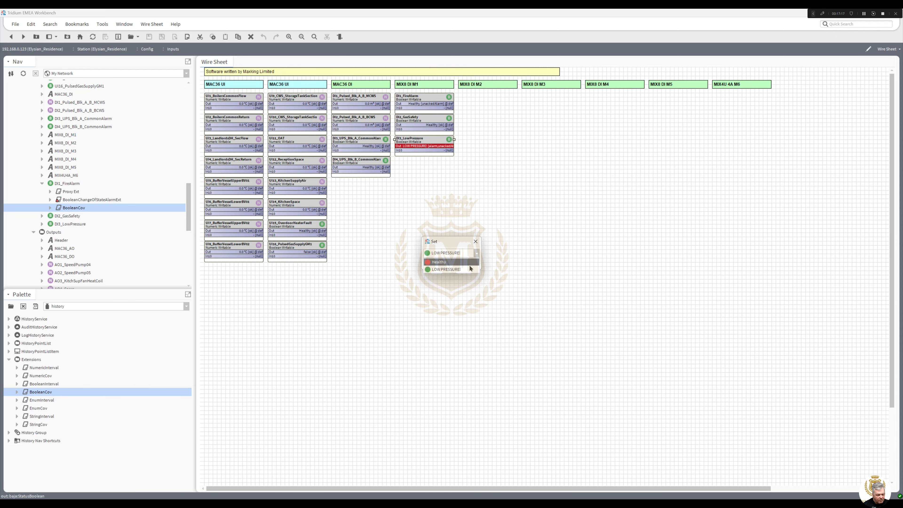
left_click(444, 263)
left_click(441, 264)
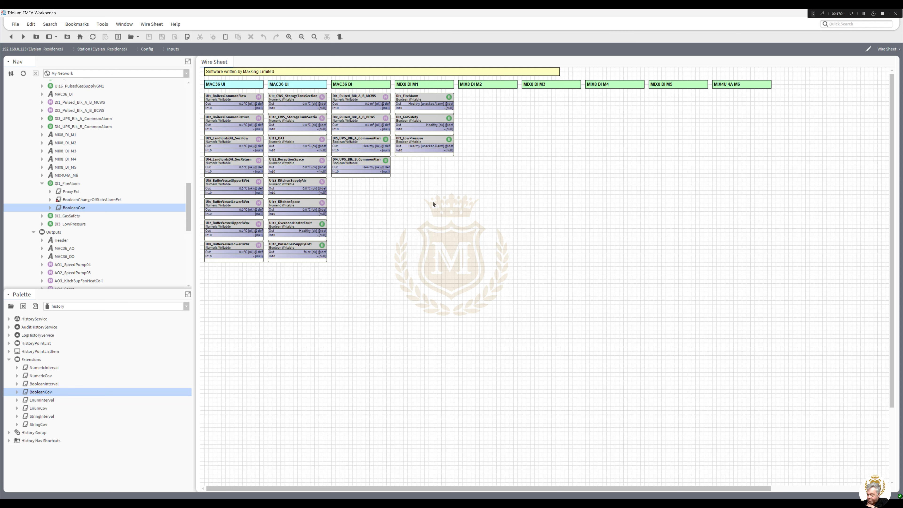
Duplicate DI3_LowPressure as DI4_HighPressure and place the copy directly below it in the MIX8 DI M1 column
right_click(420, 140)
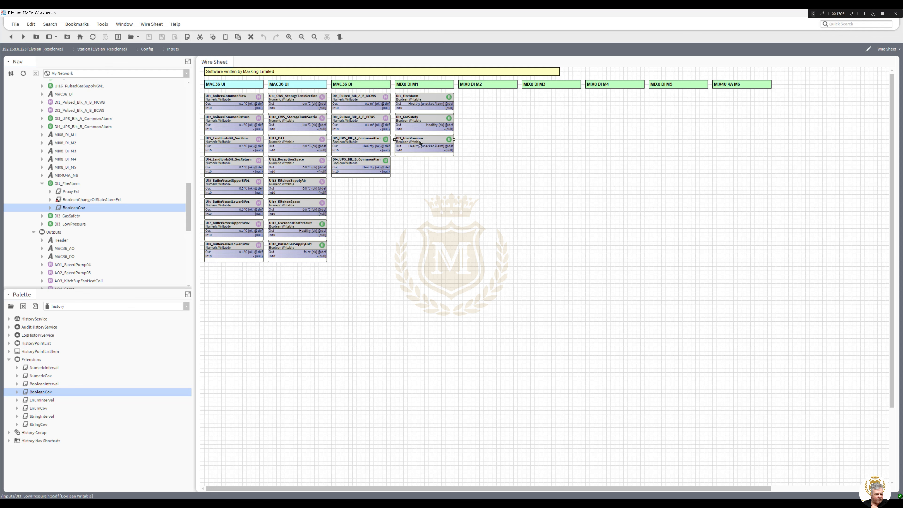
left_click(445, 239)
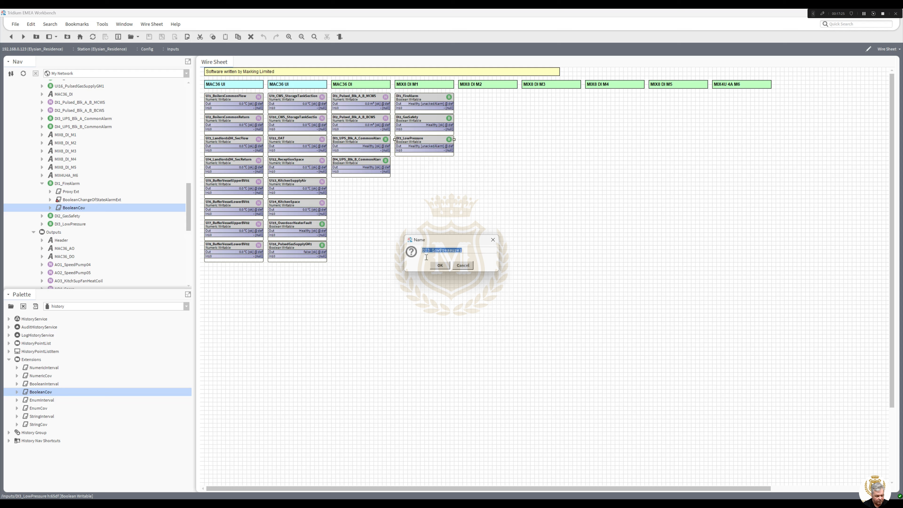
left_click(429, 251)
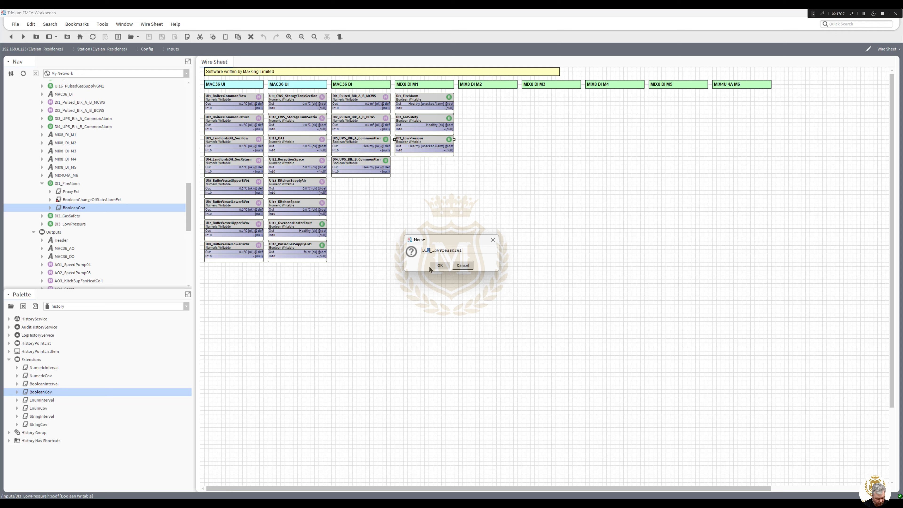
type("4")
left_click_drag(434, 250, 439, 250)
type("High")
key("BackSpace")
left_click(439, 265)
left_click(425, 159)
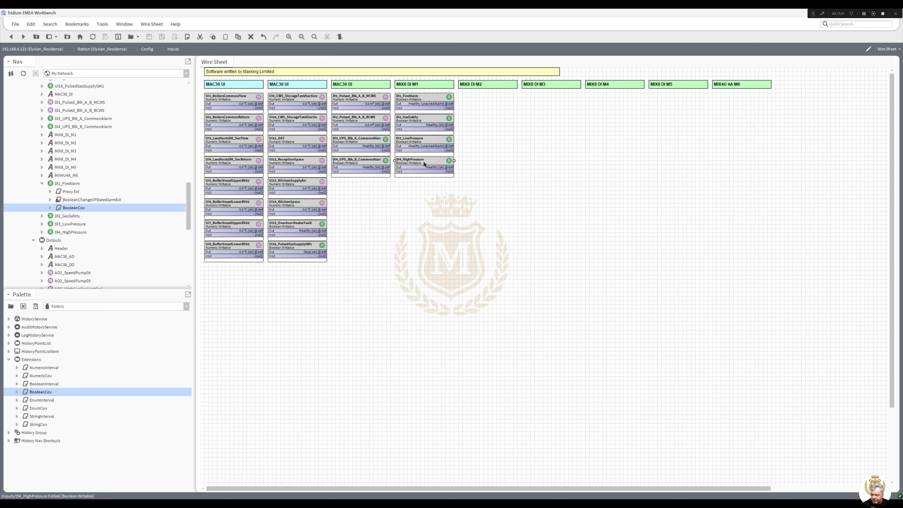
right_click(425, 163)
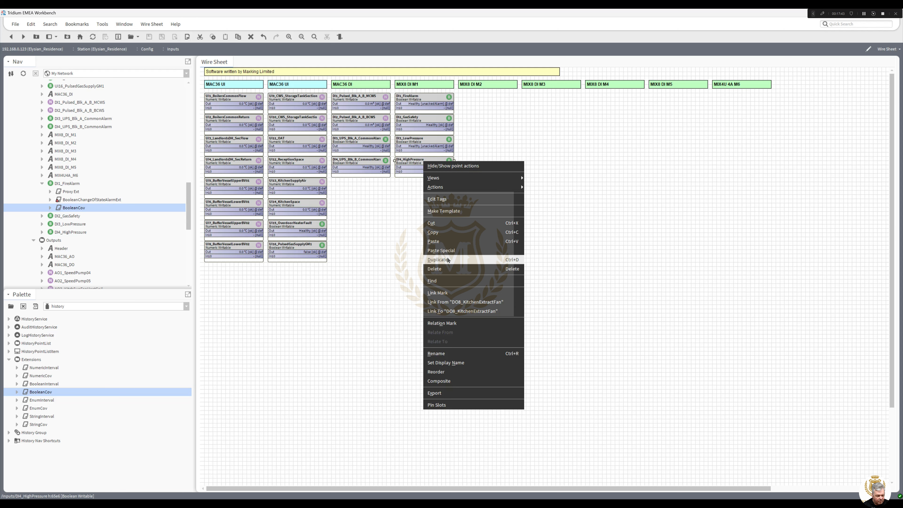
Set the To Offnormal Text of DI4_HighPressure's alarm extension to HIGH PRESSURE!, save it, and return to the Inputs wire sheet
double_click(410, 162)
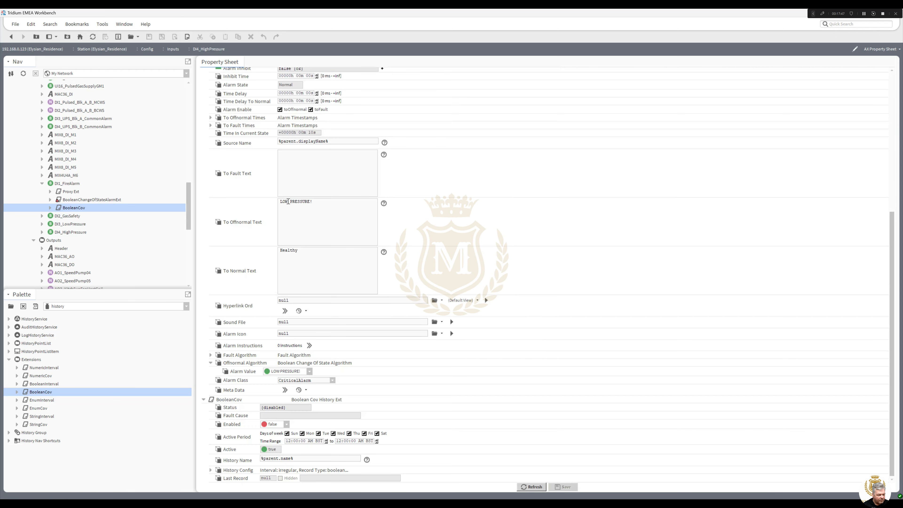
double_click(284, 202)
type("HIGH")
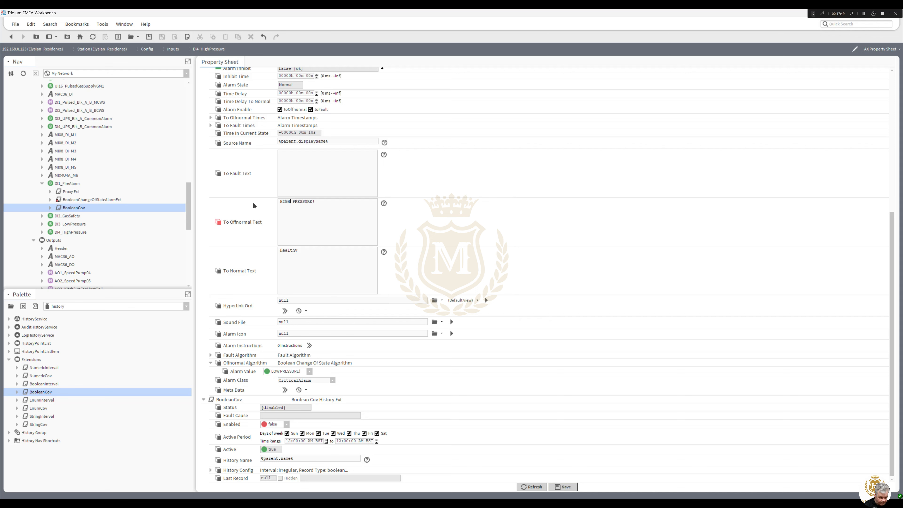
left_click(567, 485)
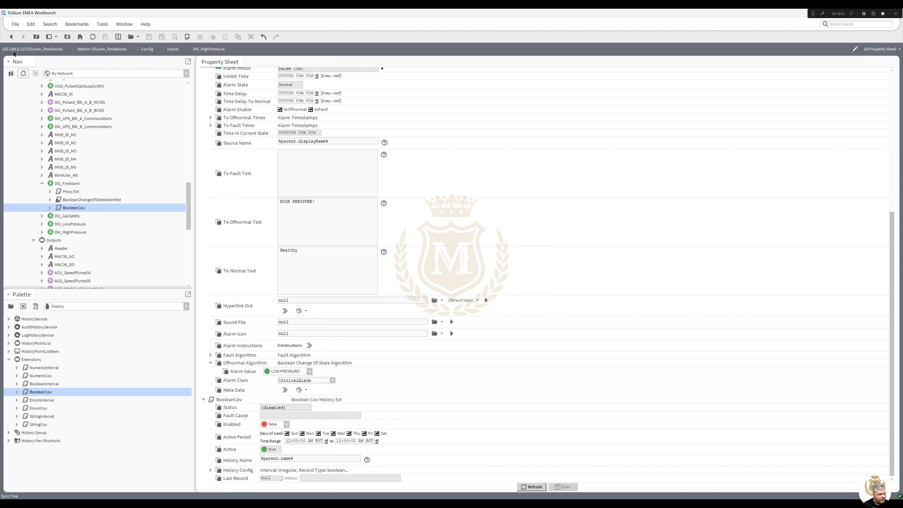
left_click(11, 37)
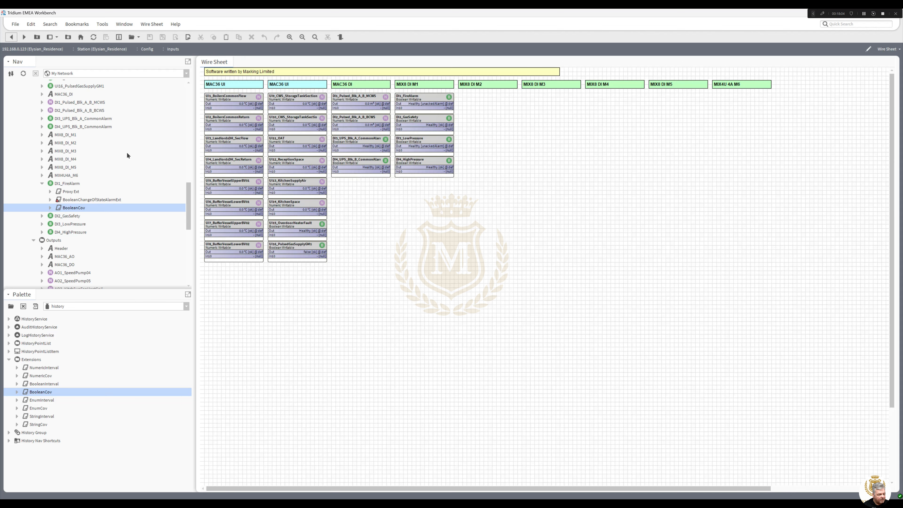
Duplicate DI4_HighPressure as DI5_CommonFault and place the copy directly below it in the MIX8 DI M1 column
right_click(420, 165)
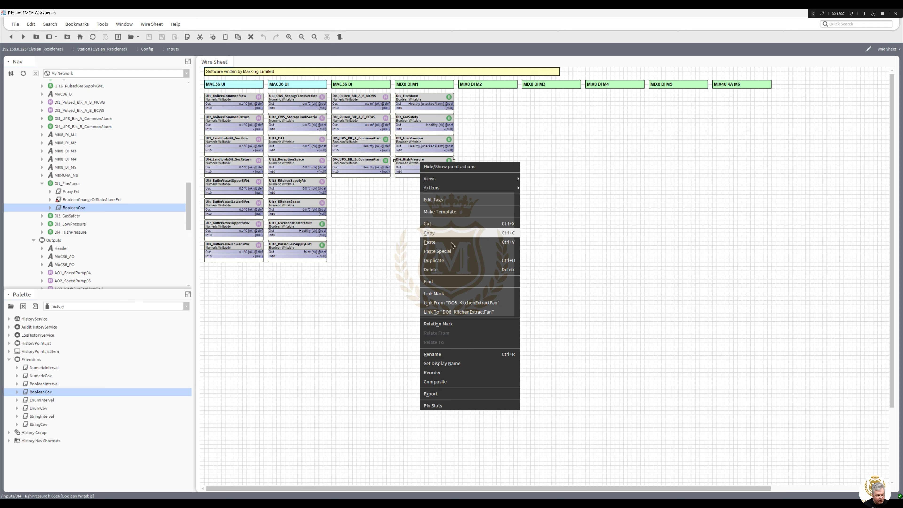
left_click(448, 258)
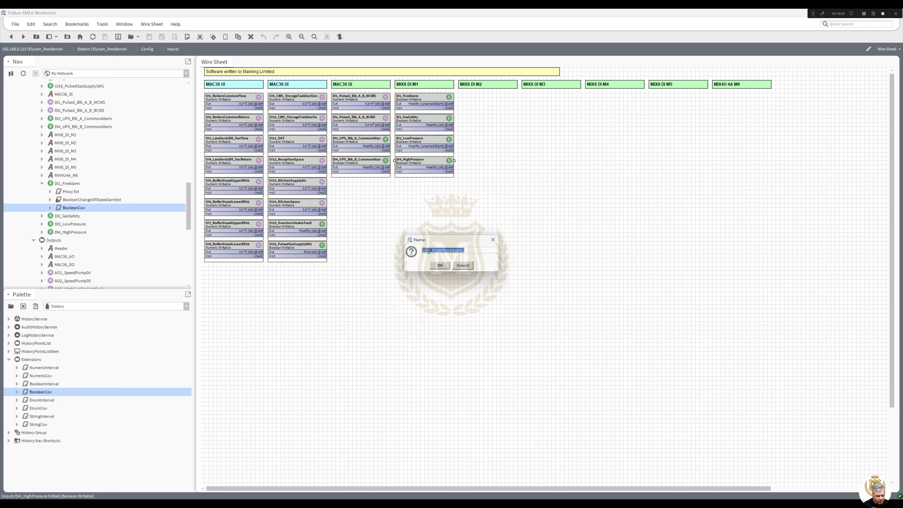
left_click_drag(429, 251, 530, 259)
key("BackSpace")
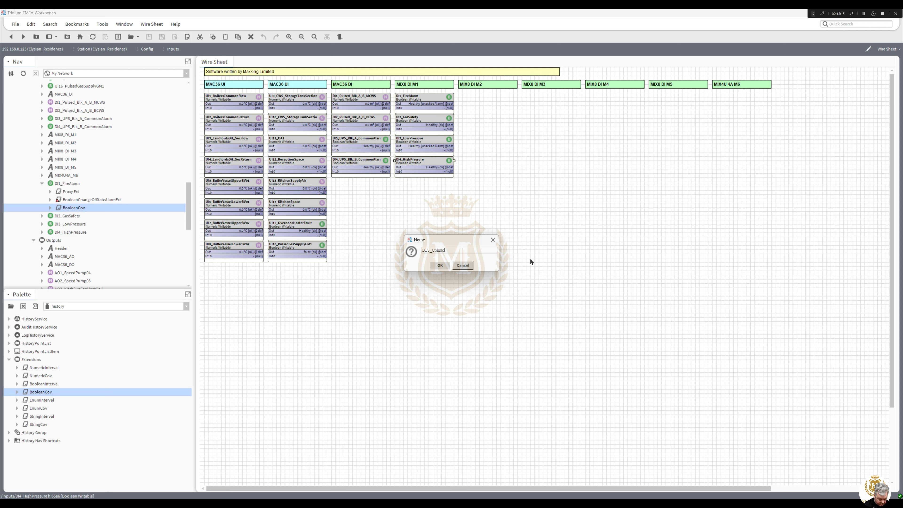
type("ault")
key("Return")
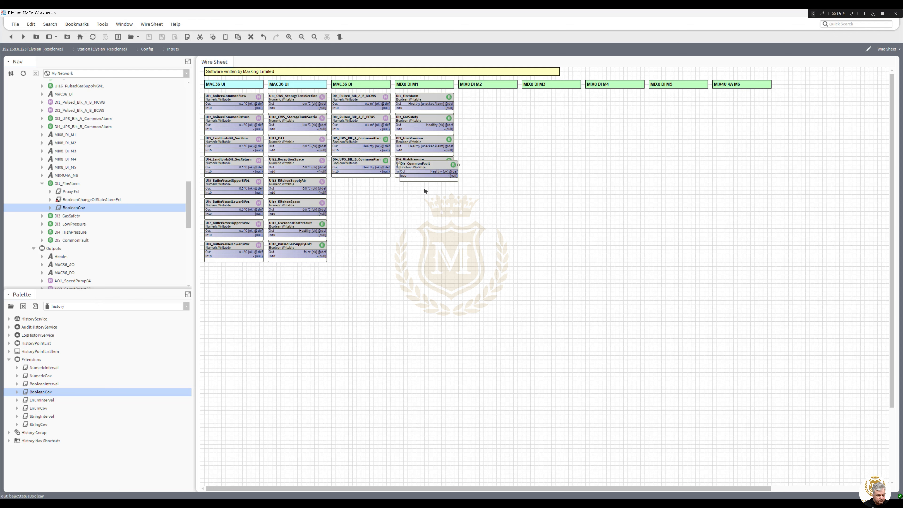
left_click_drag(425, 168, 421, 185)
Set the To Offnormal Text of DI5_CommonFault's alarm extension to FAULT!
double_click(421, 185)
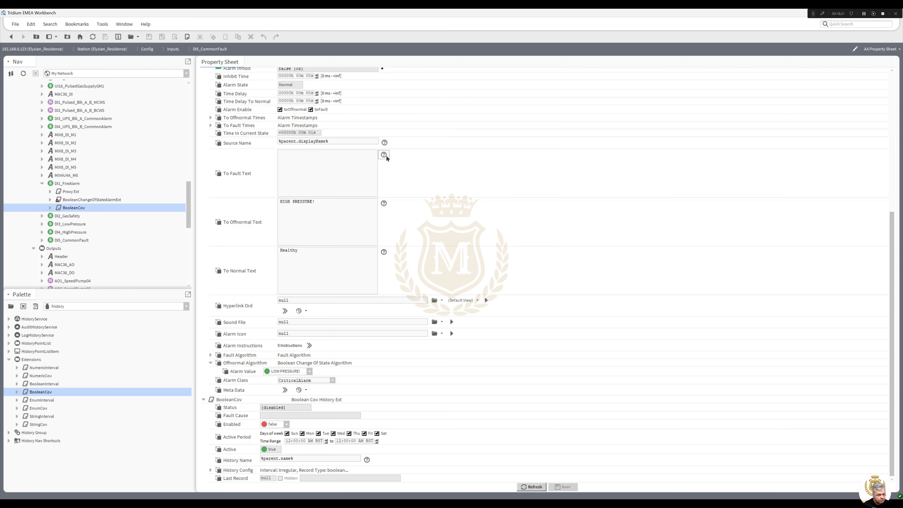
left_click_drag(317, 201, 233, 201)
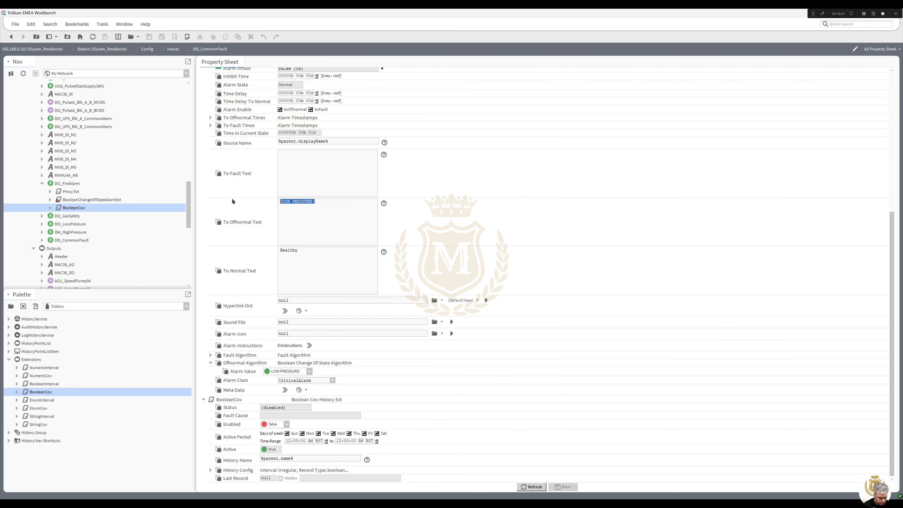
type("FAULT!")
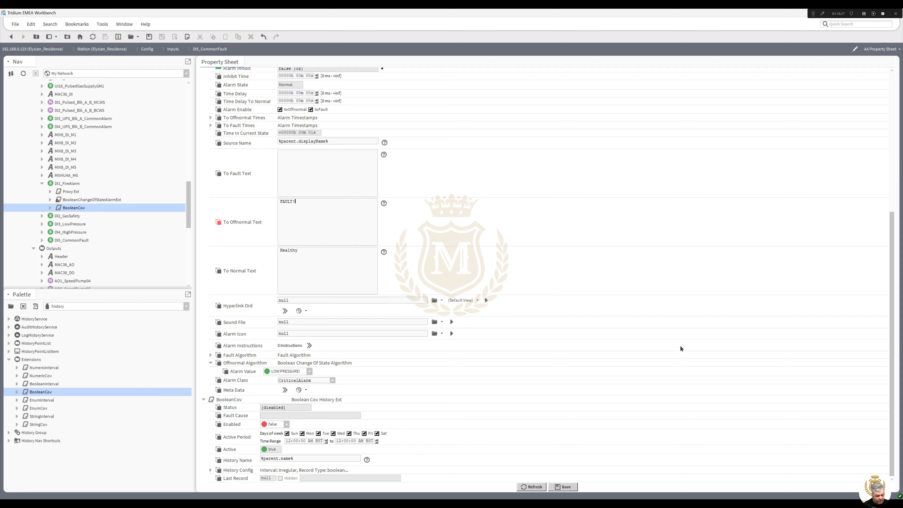
Set the trueText facet of DI5_CommonFault to FAULT!, save the changes, and return to the Inputs wire sheet
left_click_drag(891, 359, 651, 150)
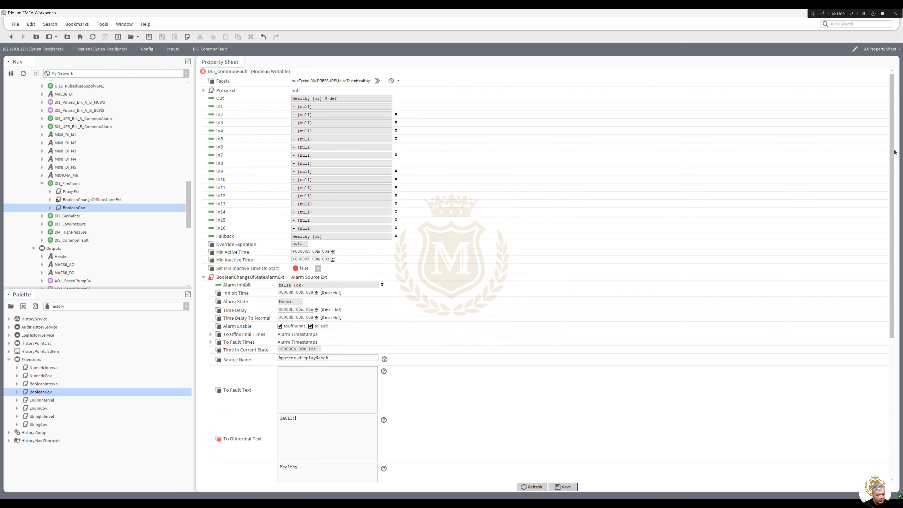
left_click(377, 80)
left_click(478, 235)
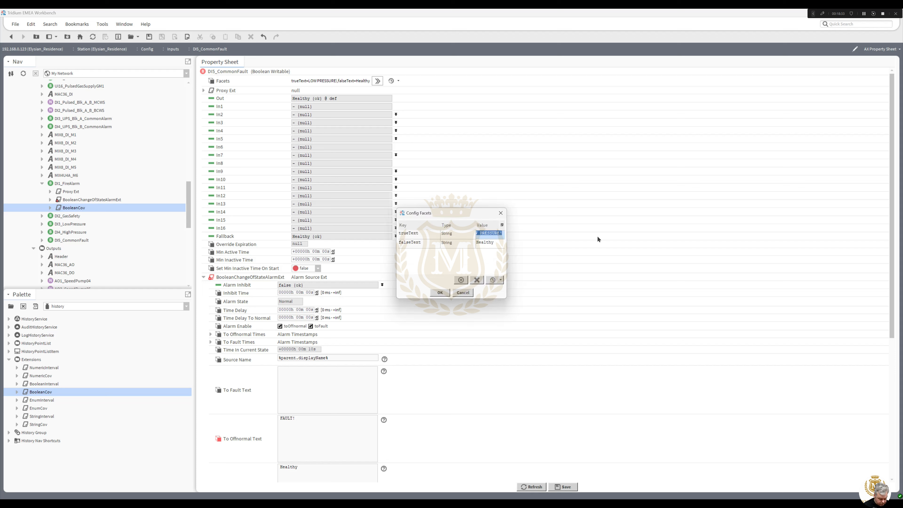
type("FAULT!")
left_click(439, 291)
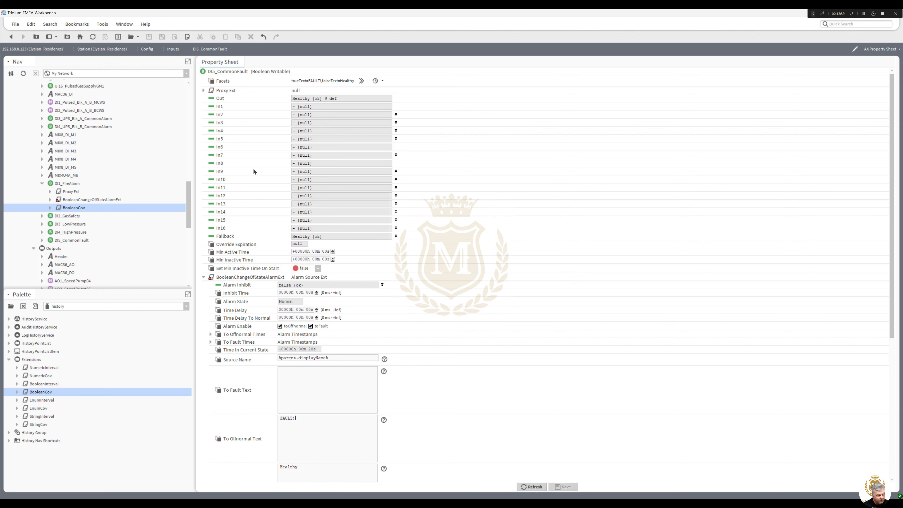
left_click(12, 37)
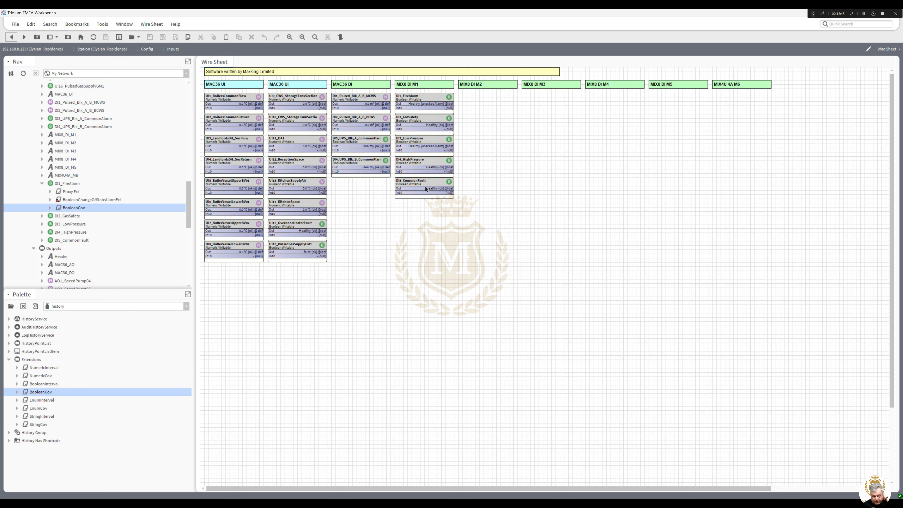
Duplicate DI5_CommonFault as DI6_UV_FilterFault and place the copy directly below it in the MIX8 DI M1 column
right_click(419, 181)
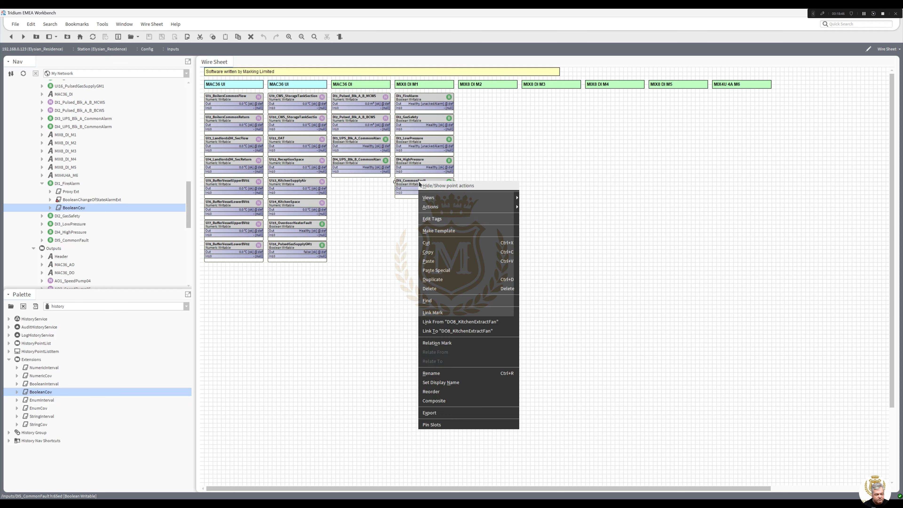
left_click(448, 279)
left_click_drag(429, 249, 504, 249)
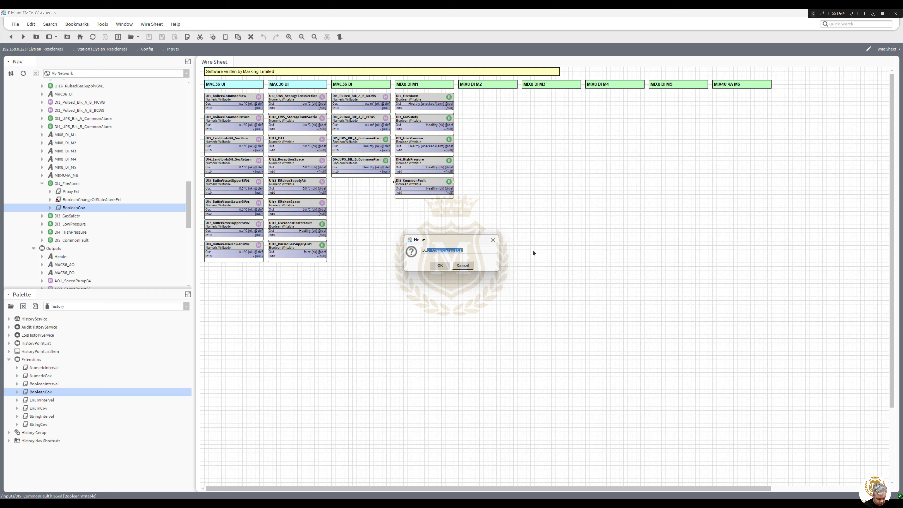
type("6_U")
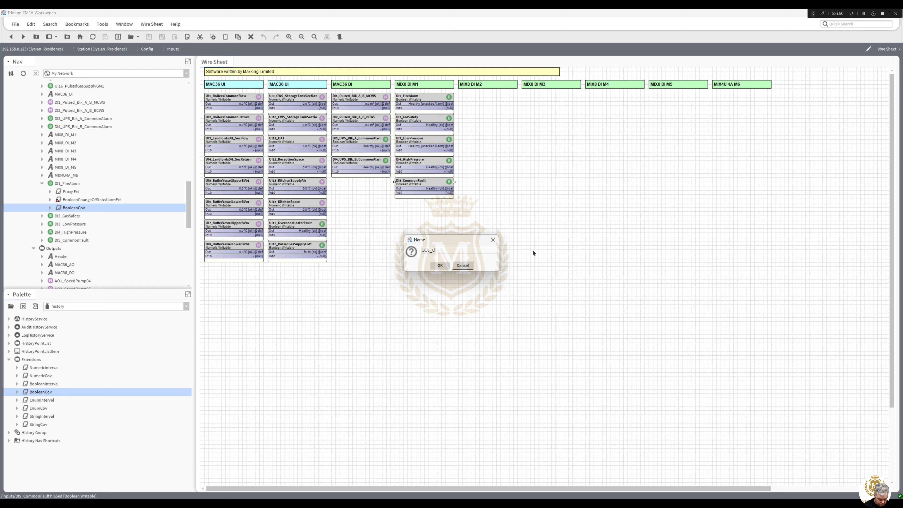
type("V_FilterFault")
left_click(441, 265)
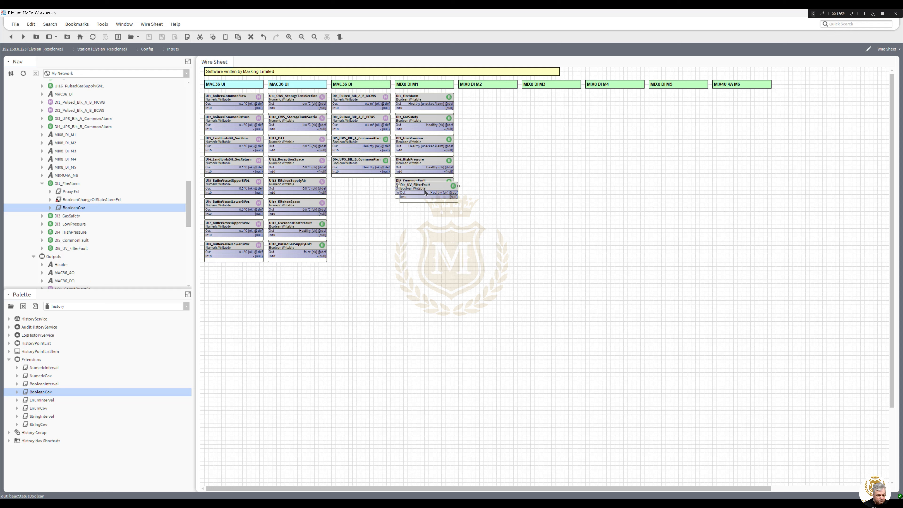
left_click(421, 211)
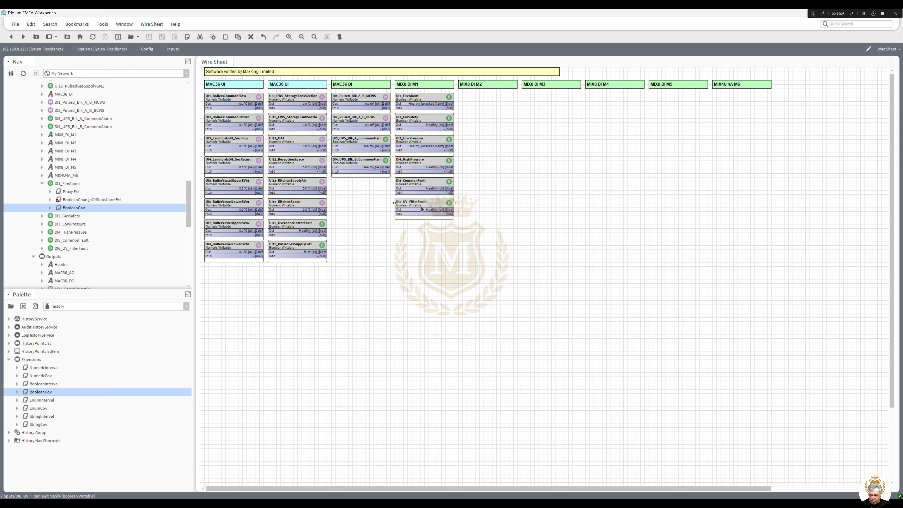
Duplicate DI6_UV_FilterFault as DI7_WaterCondFaultNo1 and place the copy directly below it in the MIX8 DI M1 column
right_click(422, 210)
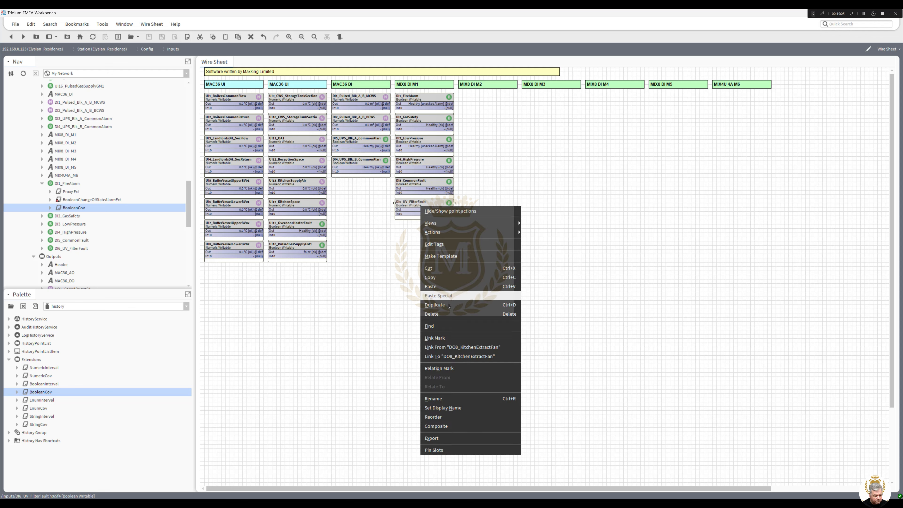
left_click(434, 304)
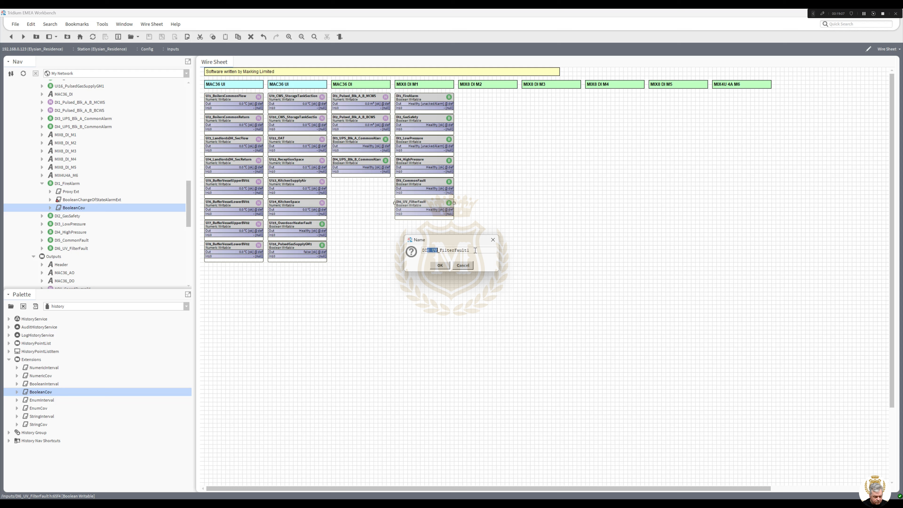
type("7_")
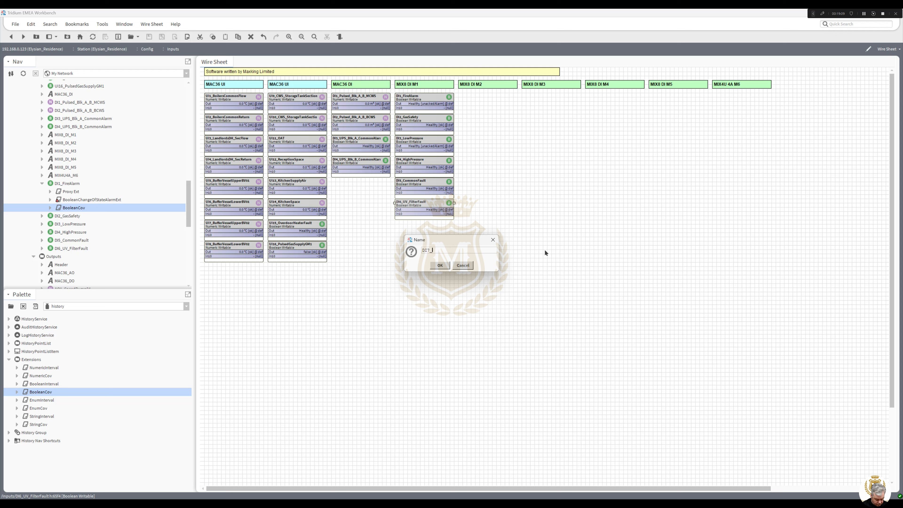
type("WaterCondFaultNo1")
left_click(433, 265)
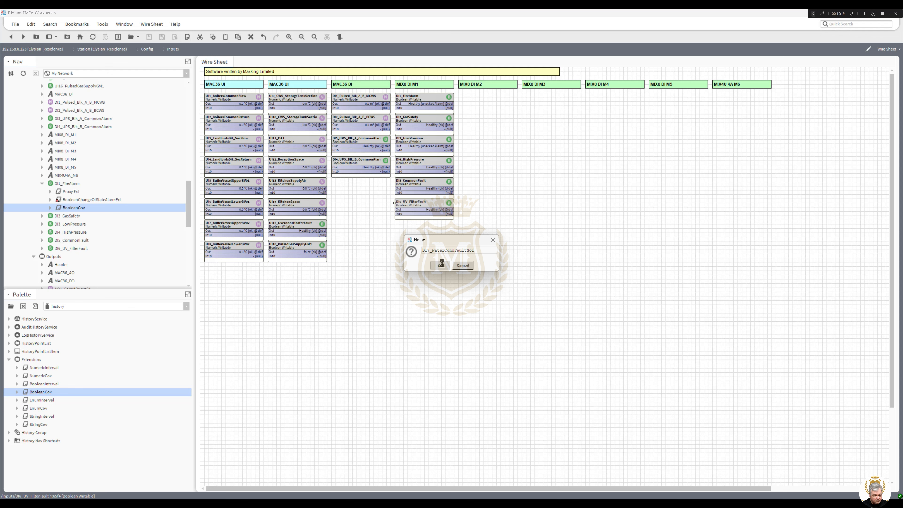
left_click_drag(424, 207, 424, 224)
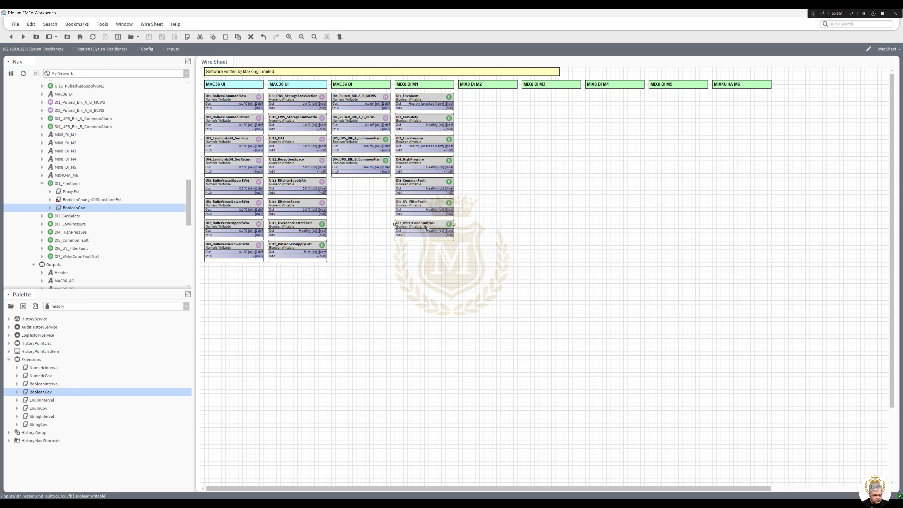
Duplicate DI7_WaterCondFaultNo1 as DI8_WaterCondFaultNo2 and place the copy directly below it in the MIX8 DI M1 column
right_click(424, 224)
left_click(450, 321)
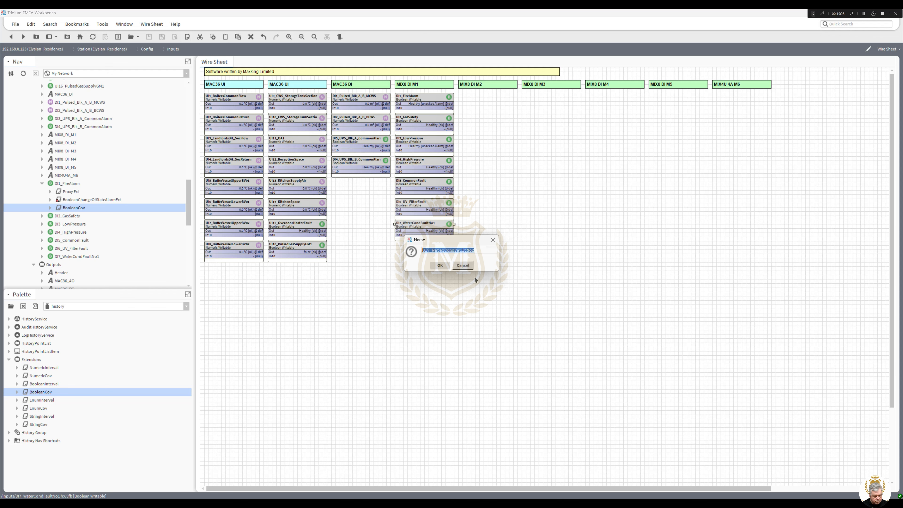
left_click(430, 250)
key("BackSpace")
type("8")
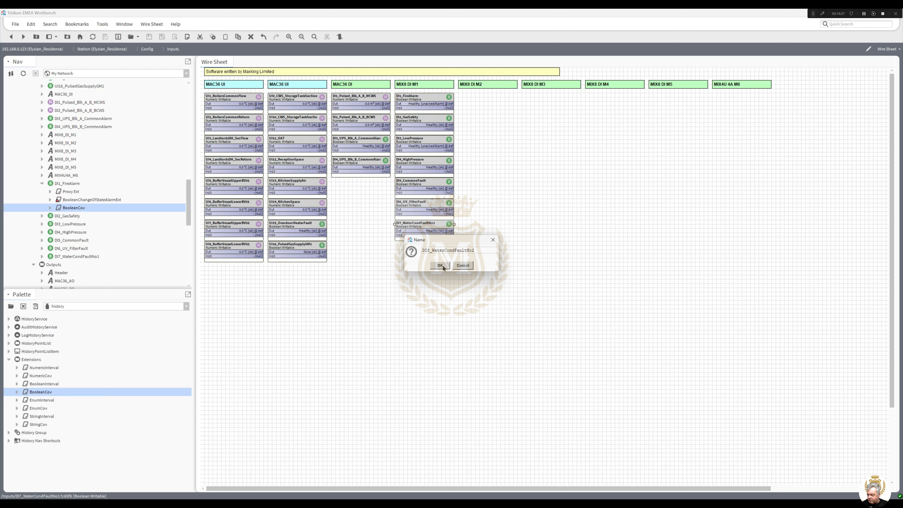
left_click(440, 265)
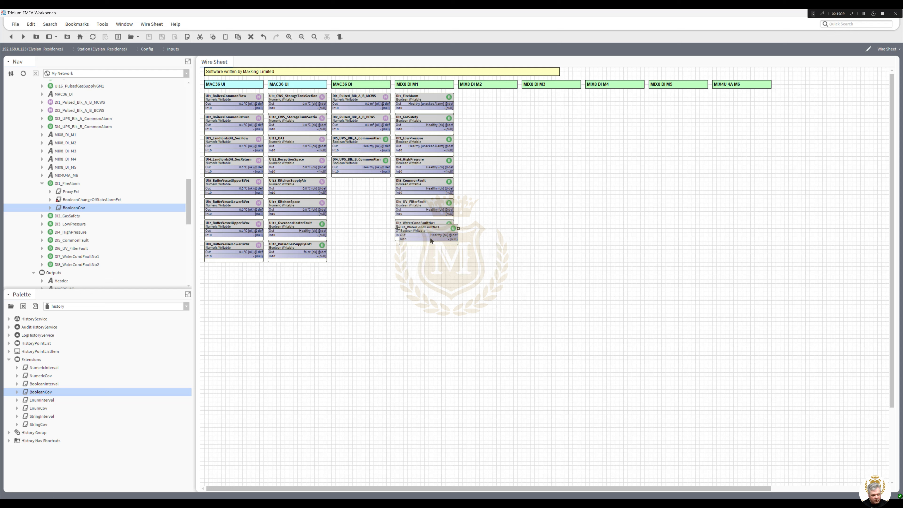
left_click(424, 246)
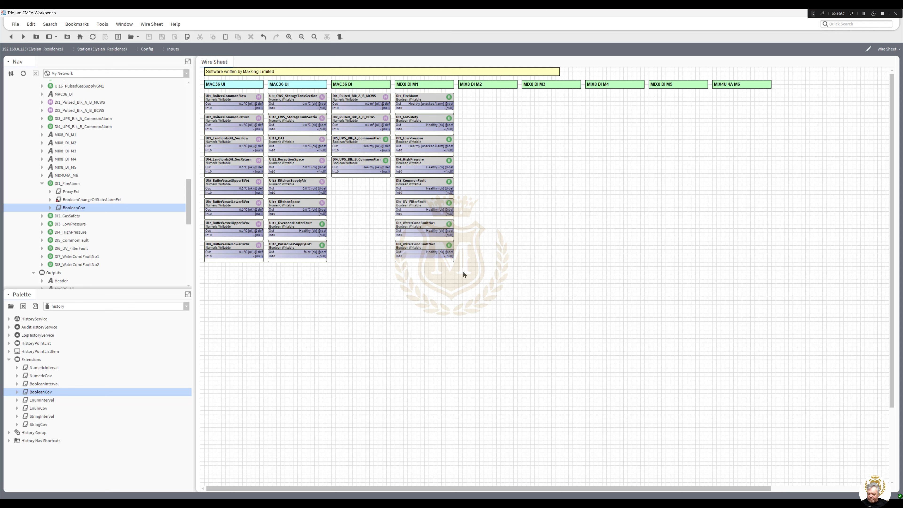
Duplicate DI8_WaterCondFaultNo2 as DI1_FlowBoilerNo1 and place the copy directly under the MIX8 DI M2 header
right_click(423, 250)
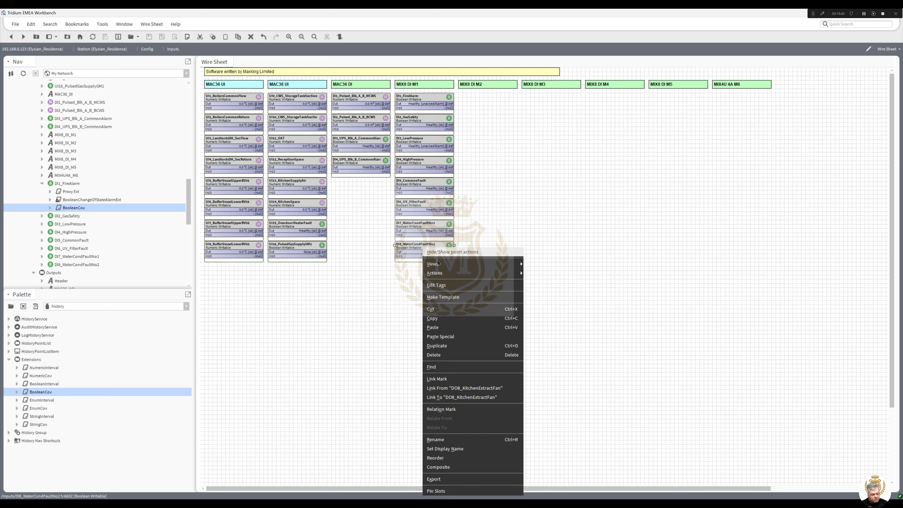
left_click(451, 341)
left_click_drag(427, 250, 573, 248)
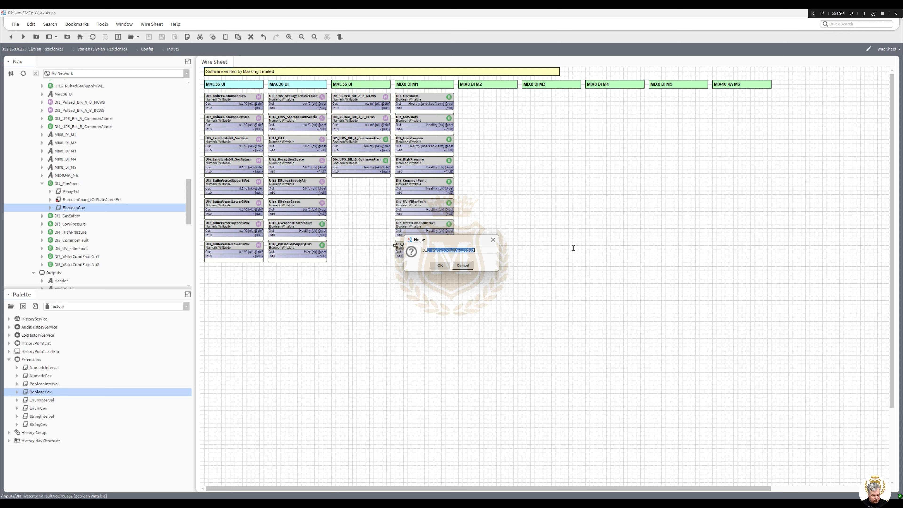
type("1_")
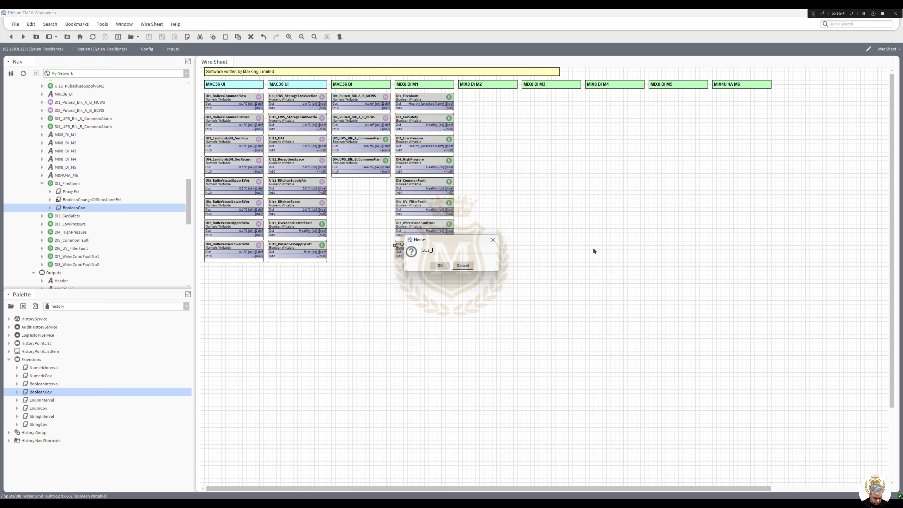
type("BoilerNo1")
key("Left")
key("Left")
key("Left")
key("Left")
key("Left")
key("Left")
key("Left")
key("Left")
key("Left")
type("Flow")
left_click(439, 267)
left_click_drag(432, 251, 489, 96)
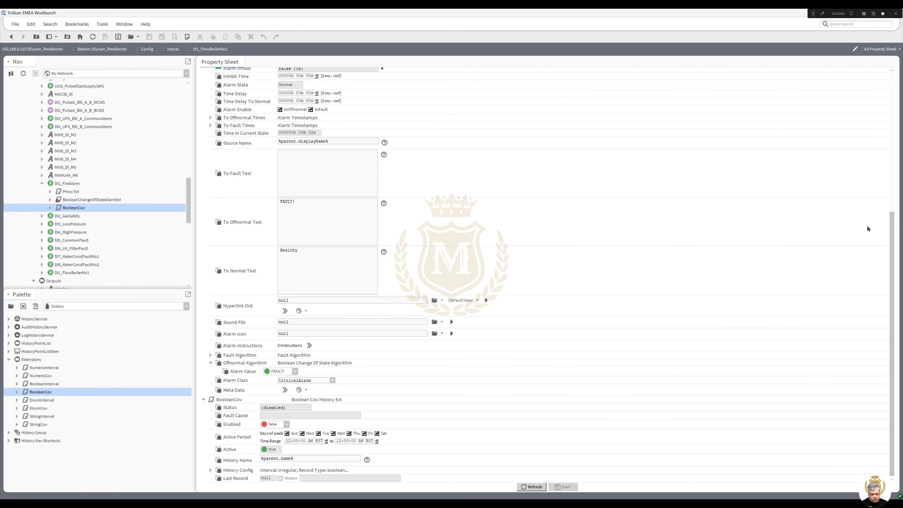
Set DI1_FlowBoilerNo1's falseText facet to No Flow and its trueText facet to Flow, and save the changes
left_click_drag(891, 236, 888, 47)
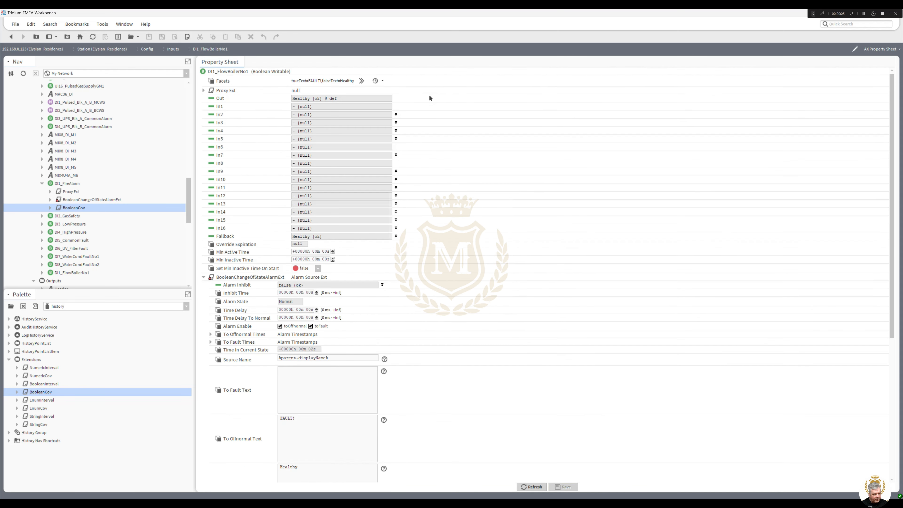
left_click(362, 81)
left_click_drag(494, 243, 419, 242)
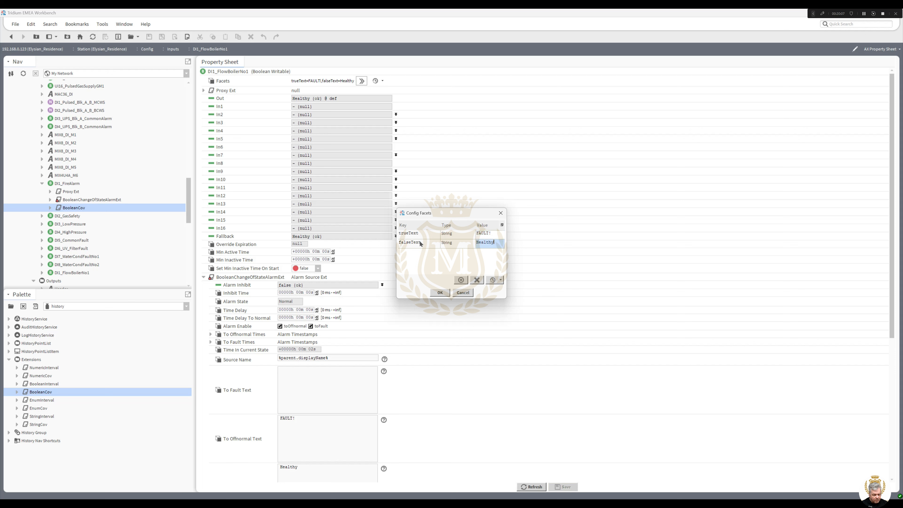
type("No Flow")
key("Up")
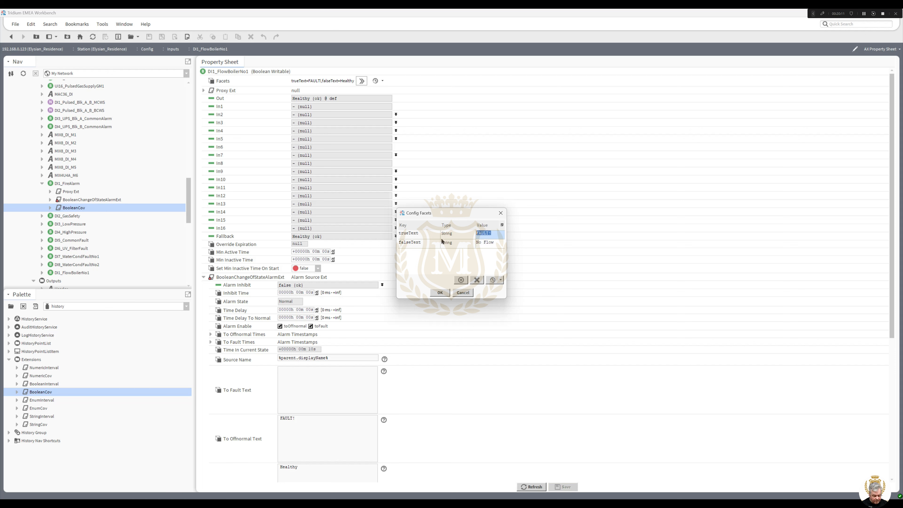
type("Flow")
left_click(441, 292)
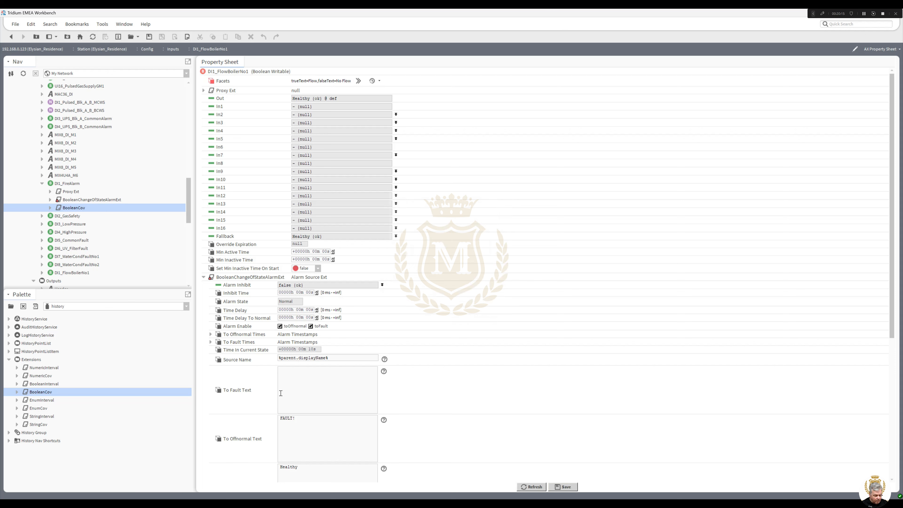
left_click(562, 487)
Delete the BooleanChangeOfStateAlarmExt extension from DI1_FlowBoilerNo1
left_click(42, 272)
left_click(72, 273)
right_click(73, 273)
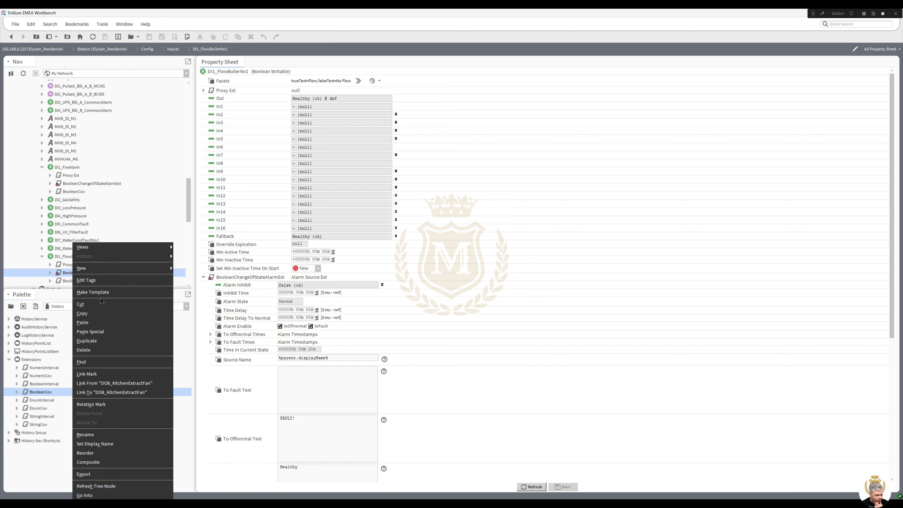
left_click(102, 347)
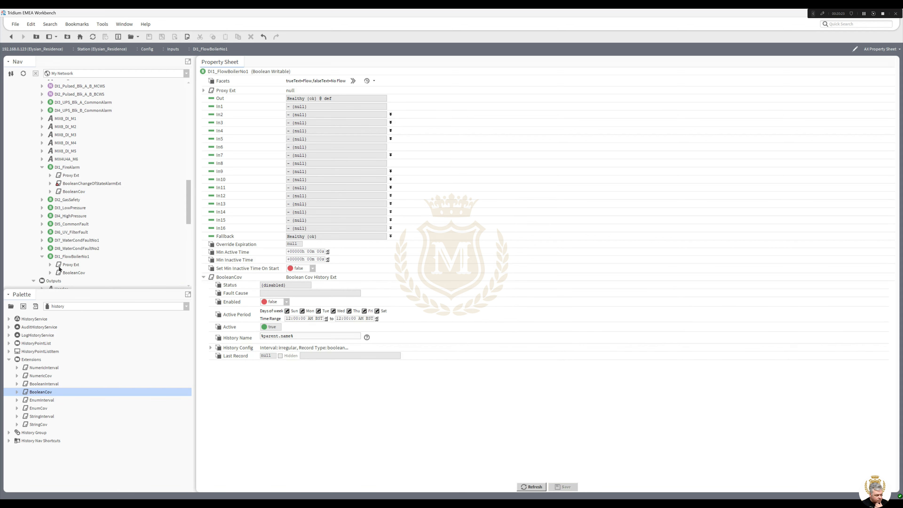
On the Inputs wire sheet, duplicate the DI8_WaterCondFaultNo2 point under the name DI2_FaultBoilerNo1
left_click(43, 256)
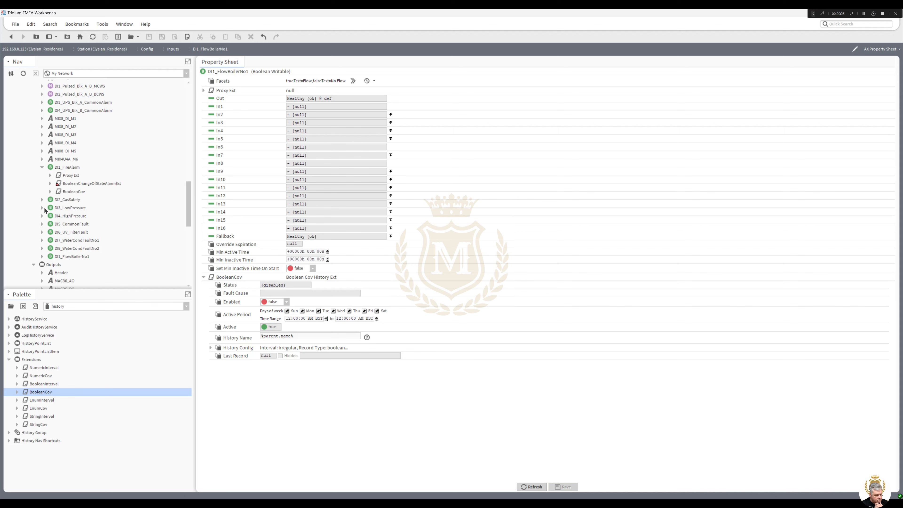
left_click(11, 37)
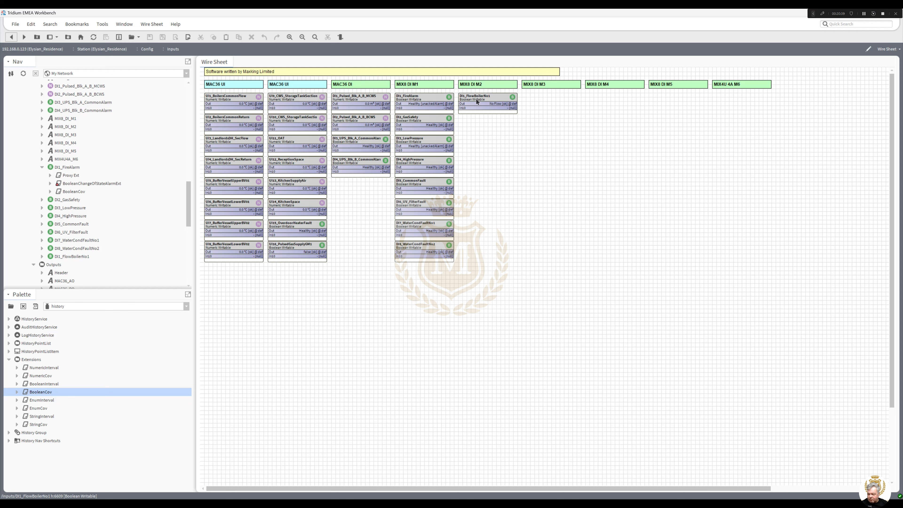
right_click(421, 247)
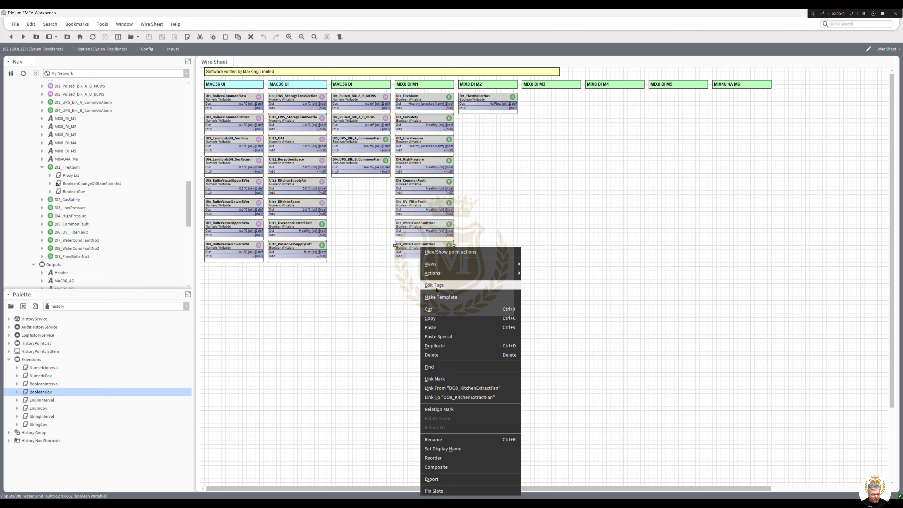
left_click(443, 346)
left_click_drag(429, 250, 521, 246)
type("2")
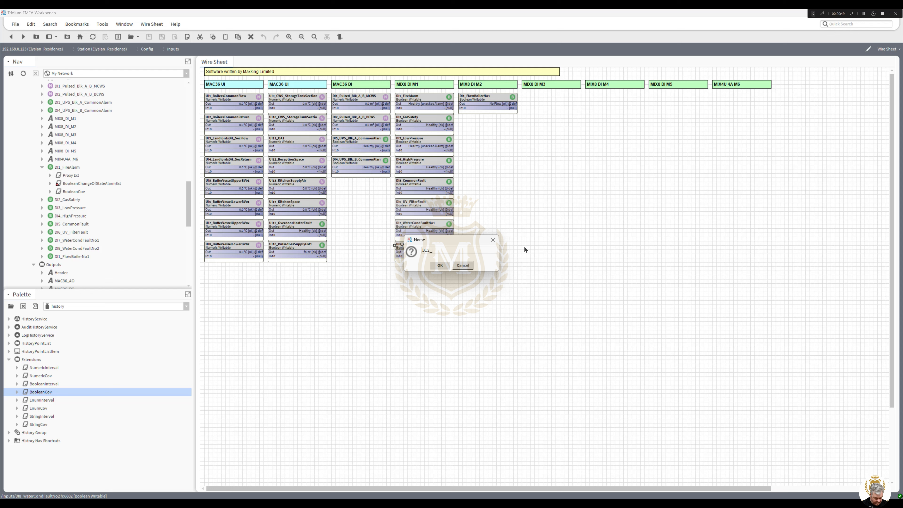
type("_Faul")
type("tBoile")
type("rN1")
type("o1")
left_click(441, 265)
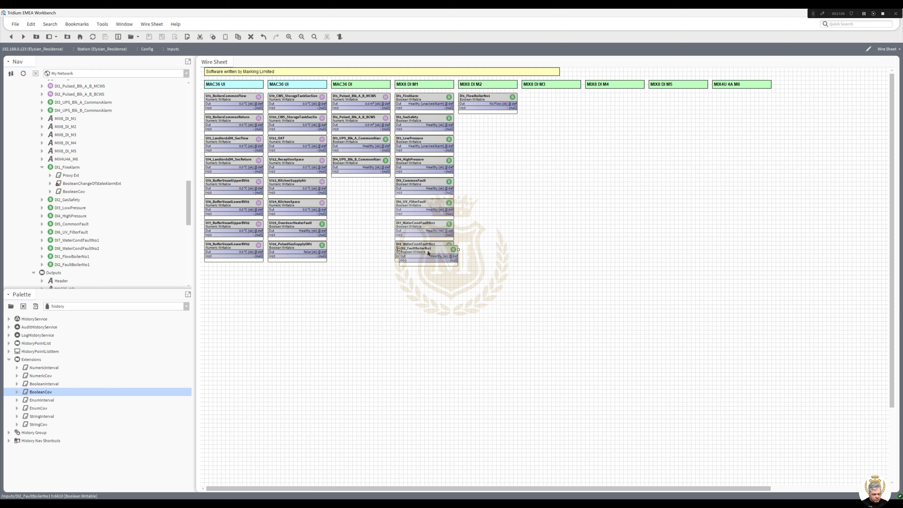
Place DI2_FaultBoilerNo1 below DI1_FlowBoilerNo1 in the MIX8 DI M2 column and check its BooleanChangeOfStateAlarmExt settings
left_click_drag(431, 249, 488, 123)
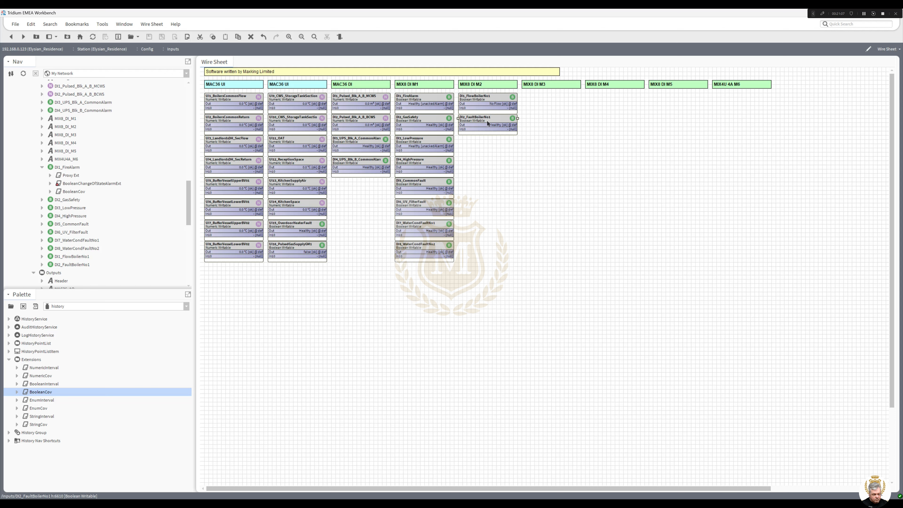
double_click(488, 123)
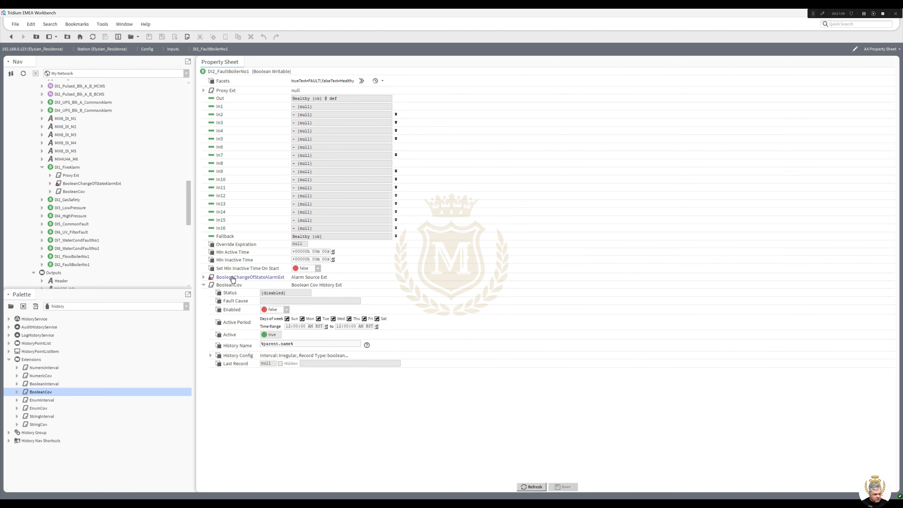
left_click(203, 278)
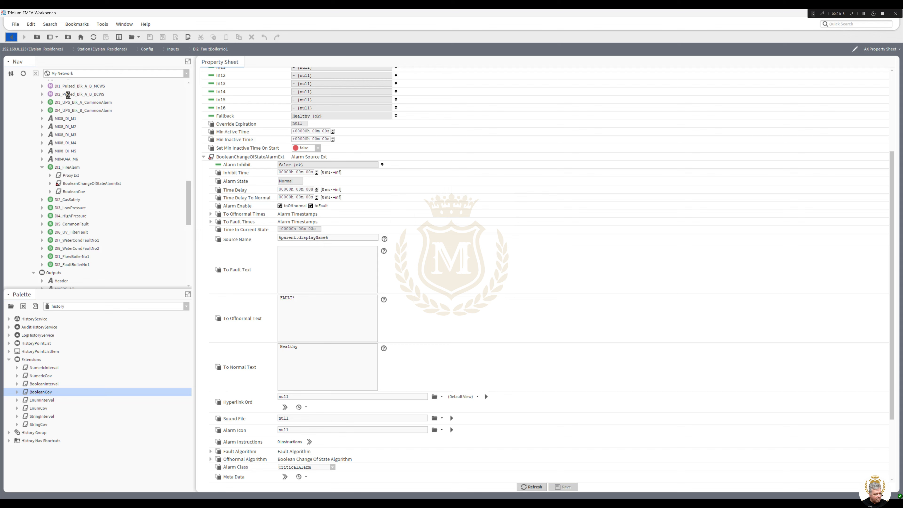
left_click(11, 37)
left_click(480, 121)
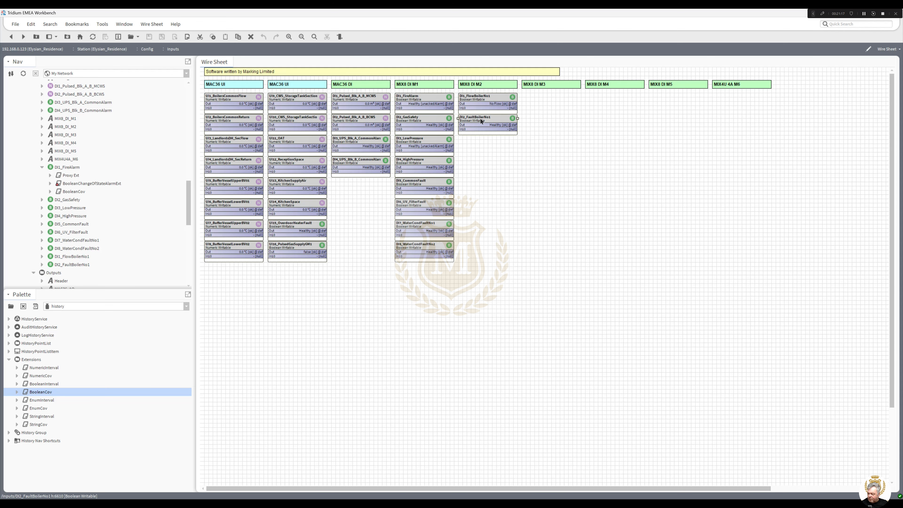
Duplicate DI1_FlowBoilerNo1 as DI3_RunBoilerNo1 and place the copy below DI2_FaultBoilerNo1 in the MIX8 DI M2 column
right_click(484, 99)
left_click(509, 195)
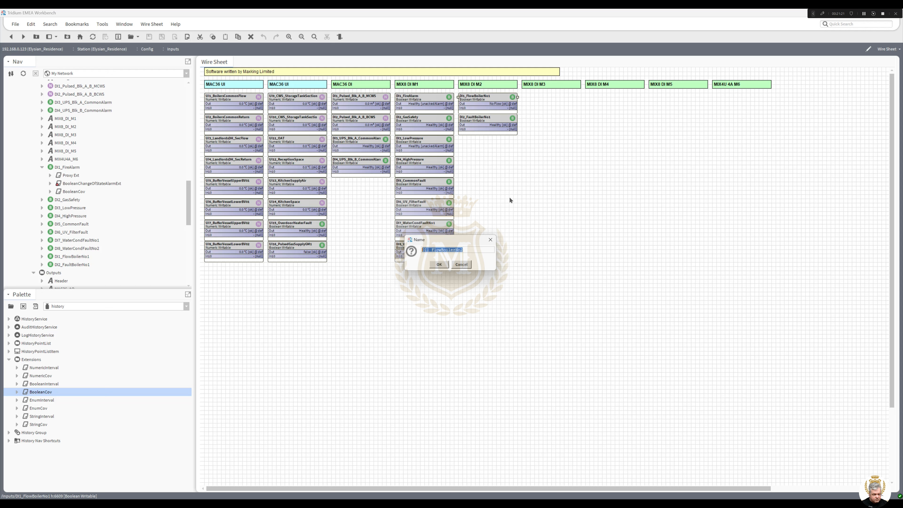
left_click_drag(428, 250, 441, 251)
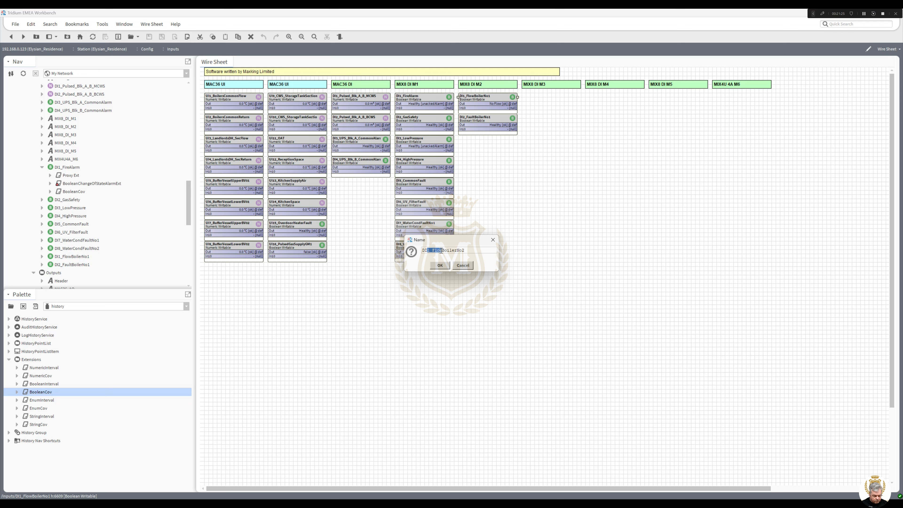
type("3_Run")
type("1")
left_click(441, 265)
left_click_drag(490, 109, 484, 142)
Set the facets of DI3_RunBoilerNo1 to trueText Run and falseText Stop, and return to the wire sheet
double_click(484, 143)
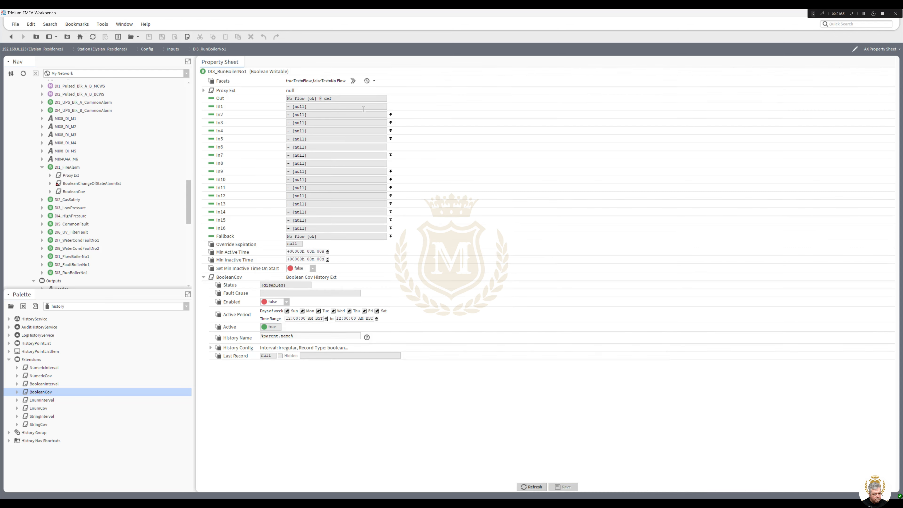
left_click(353, 80)
double_click(492, 235)
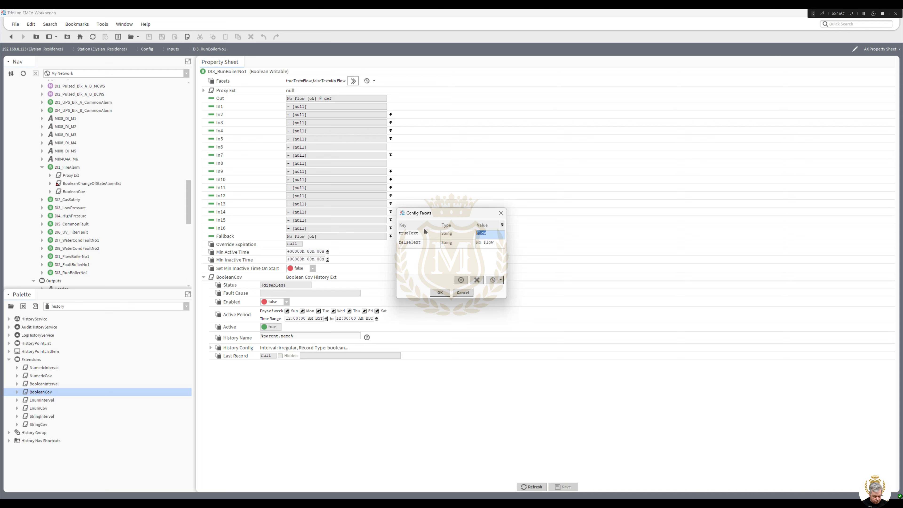
type("Run")
left_click_drag(497, 243, 417, 249)
type("Stop")
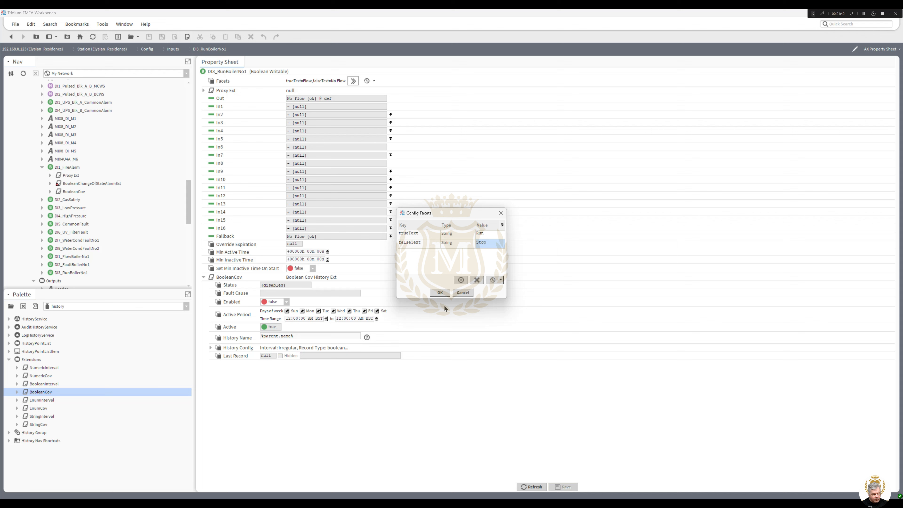
left_click(440, 293)
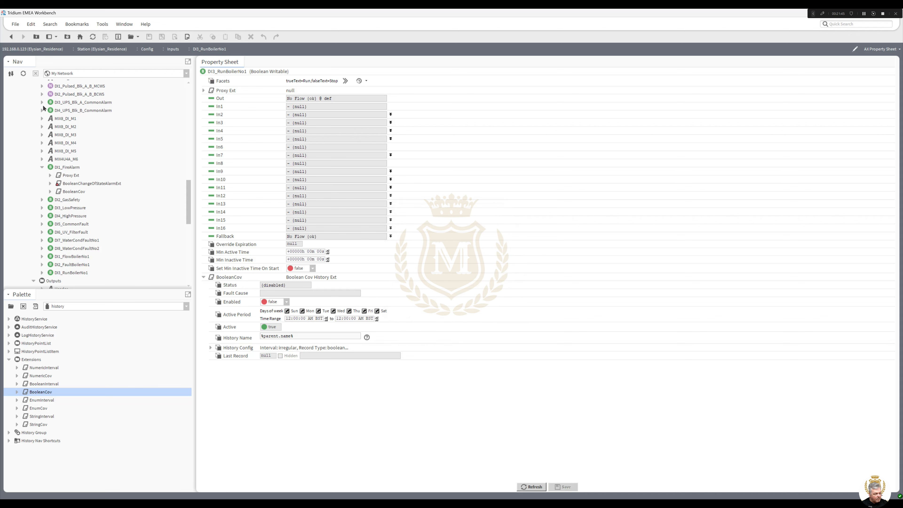
left_click(11, 37)
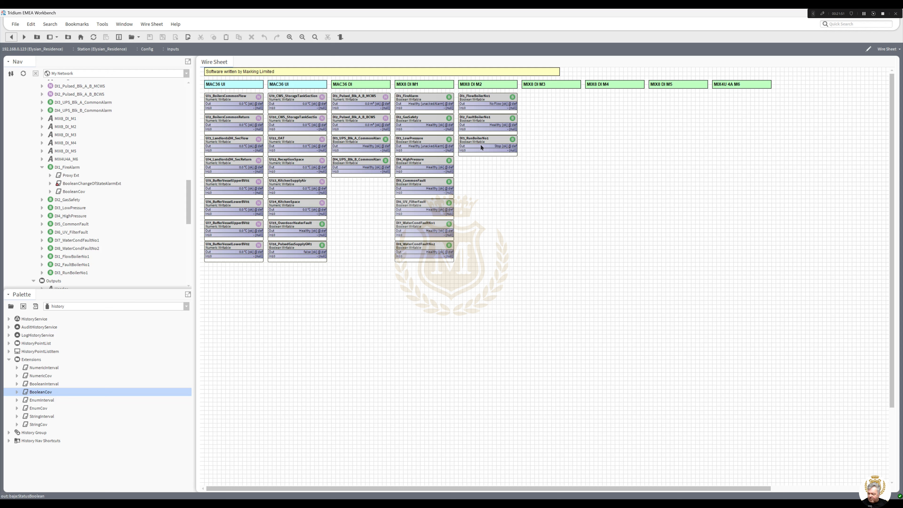
Duplicate DI2_FaultBoilerNo1 as DI4_CommonFaultBoilerNo1 and place the copy below DI3_RunBoilerNo1
left_click(482, 121)
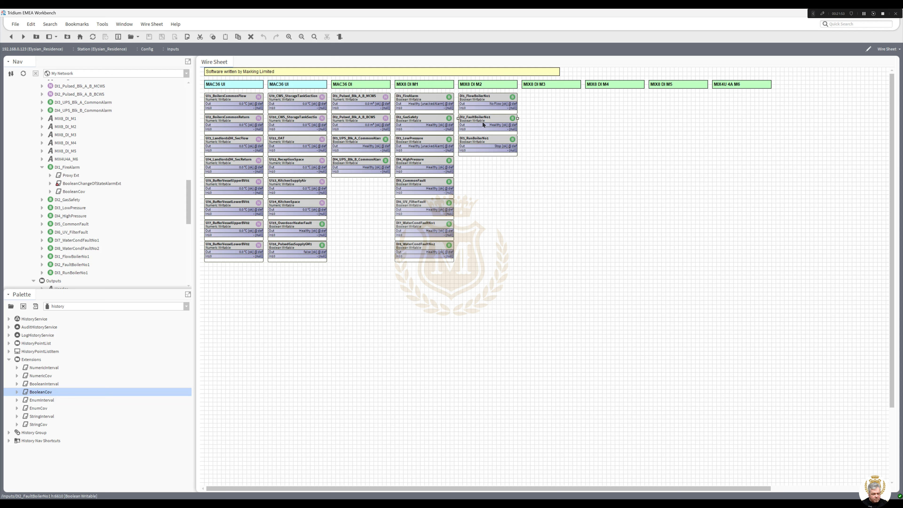
right_click(482, 121)
left_click(508, 221)
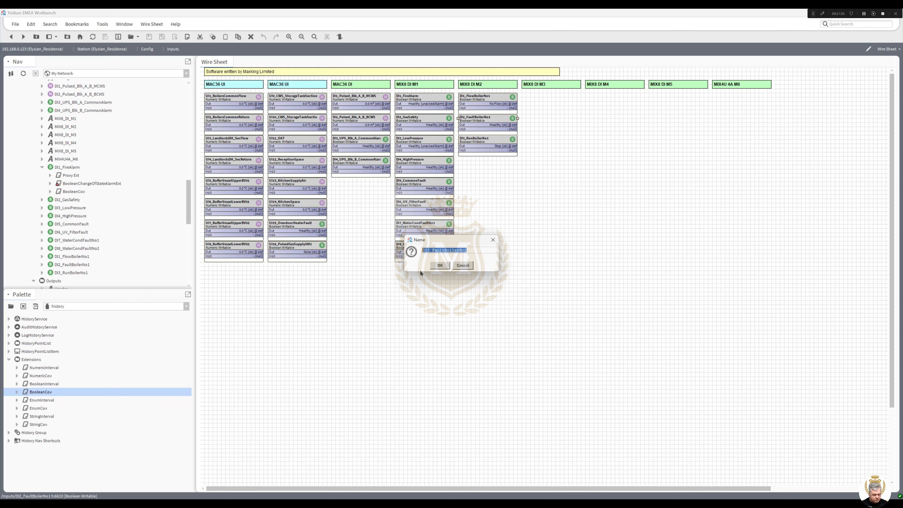
left_click_drag(426, 250, 428, 252)
left_click(440, 266)
type("Commo")
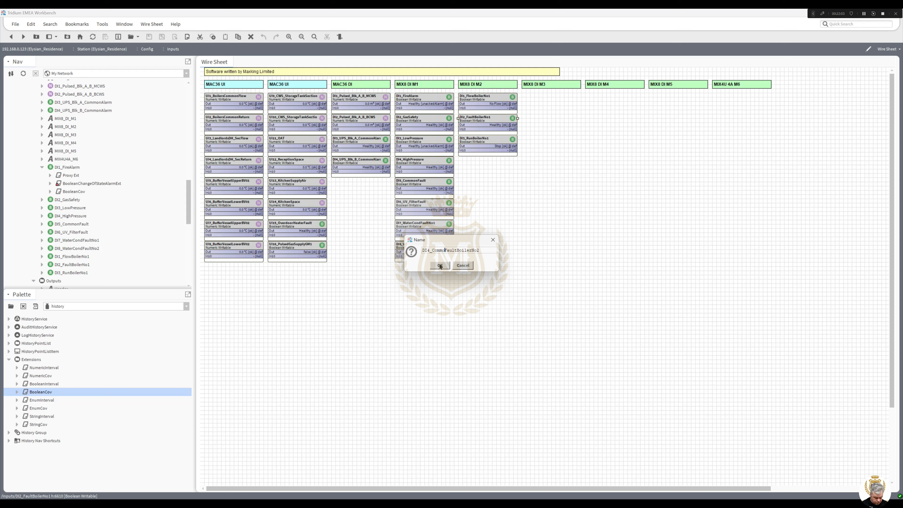
type("n")
left_click_drag(479, 249, 489, 251)
type("1")
left_click(440, 265)
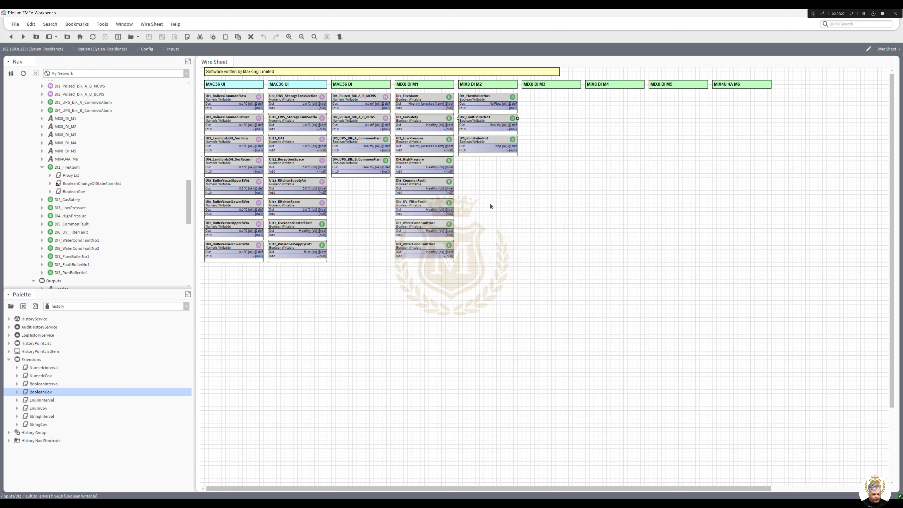
left_click_drag(488, 122, 484, 161)
Rename the DI2_FaultBoilerNo1 point to DI2_PumpFaultBoilerNo1
left_click(477, 123)
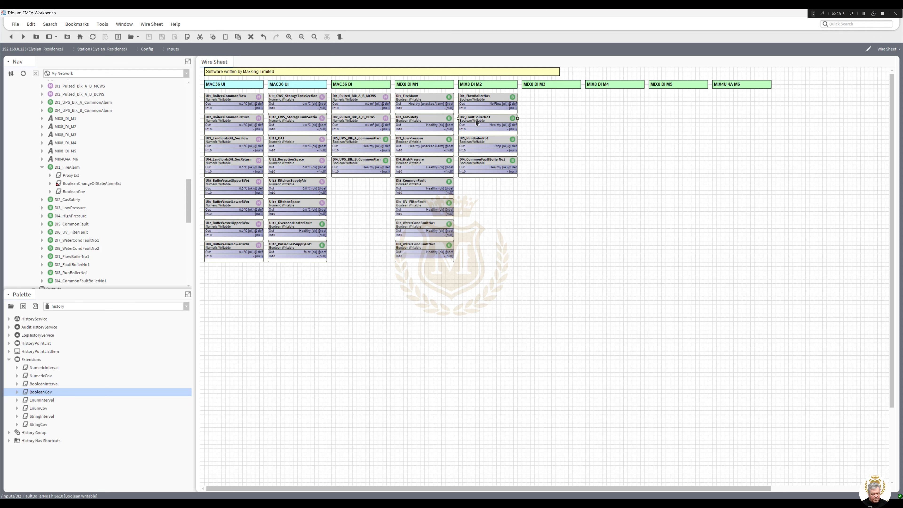
right_click(477, 123)
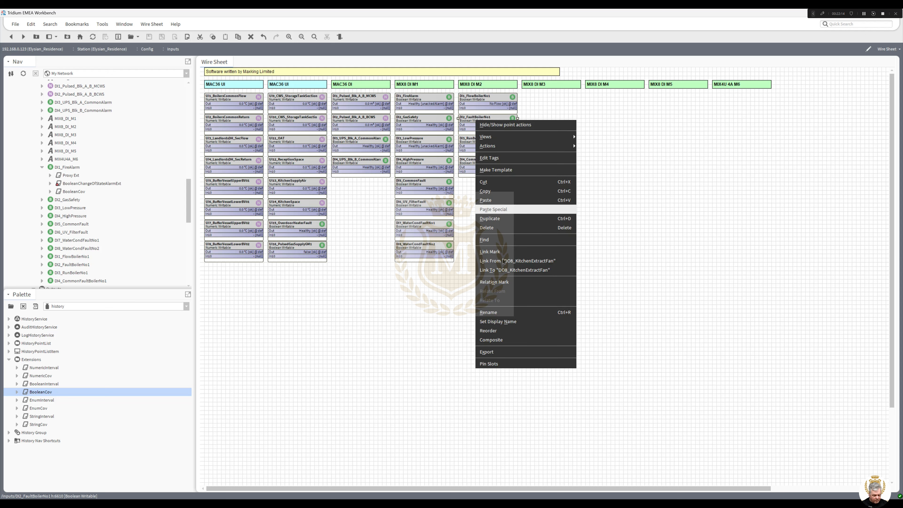
left_click(498, 318)
left_click(418, 251)
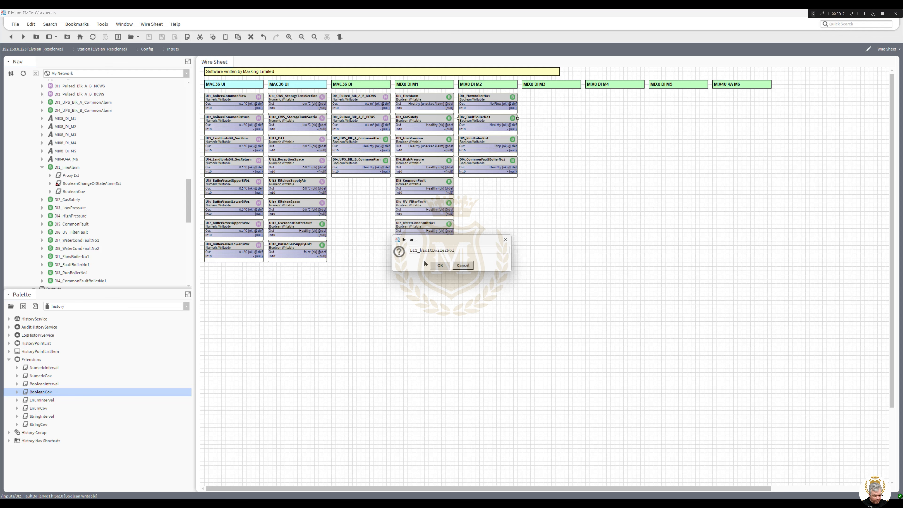
type("Pump")
left_click(441, 266)
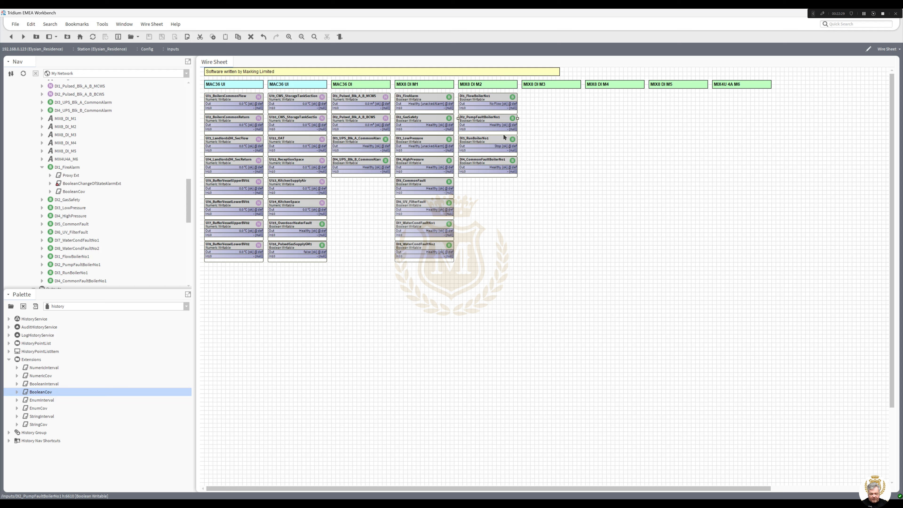
Duplicate the four boiler No1 points together and place the copies directly below them in the MIX8 DI M2 column
left_click_drag(528, 189, 452, 91)
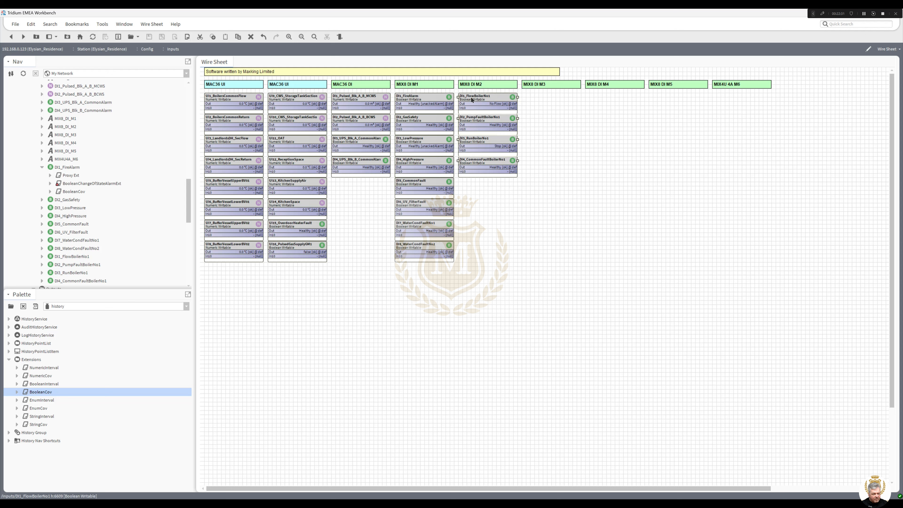
right_click(471, 96)
left_click(484, 132)
left_click_drag(478, 102, 474, 182)
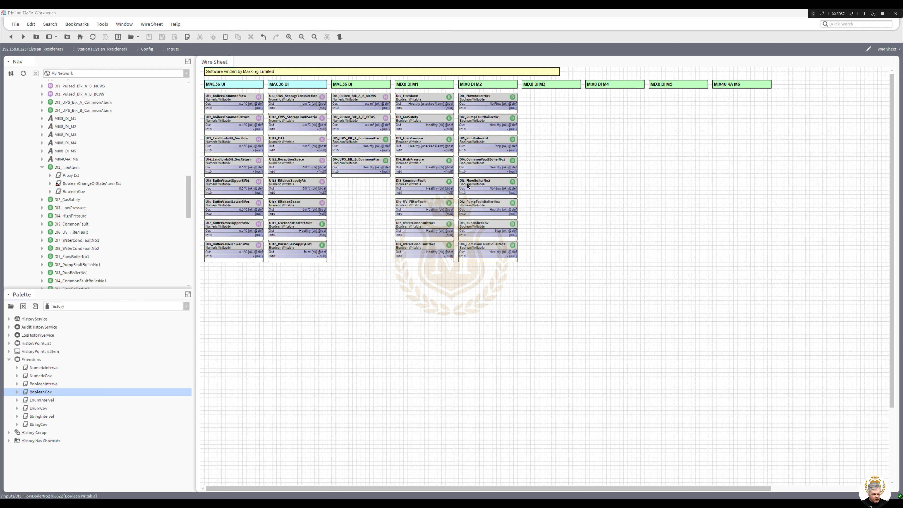
Rename the duplicated boiler flow point to DI5_FlowBoilerNo2
right_click(468, 186)
left_click(472, 375)
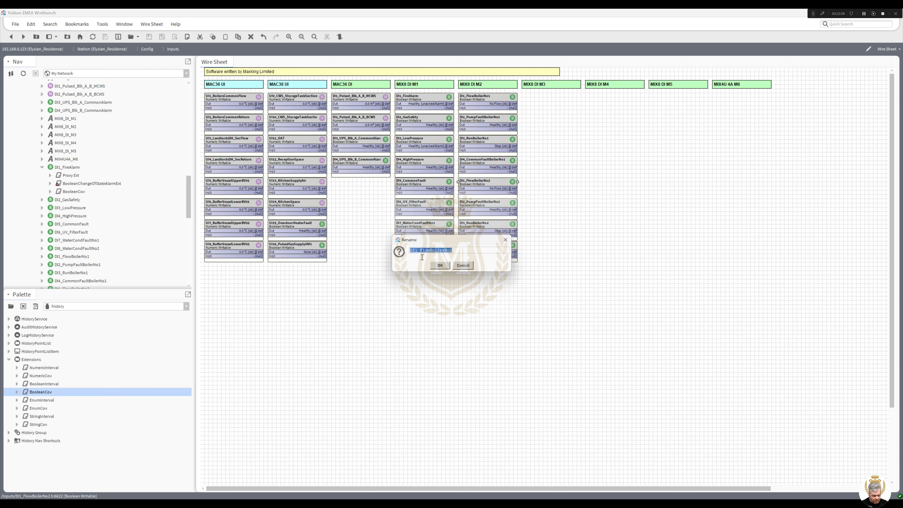
left_click_drag(414, 250, 417, 251)
type("5")
left_click(440, 266)
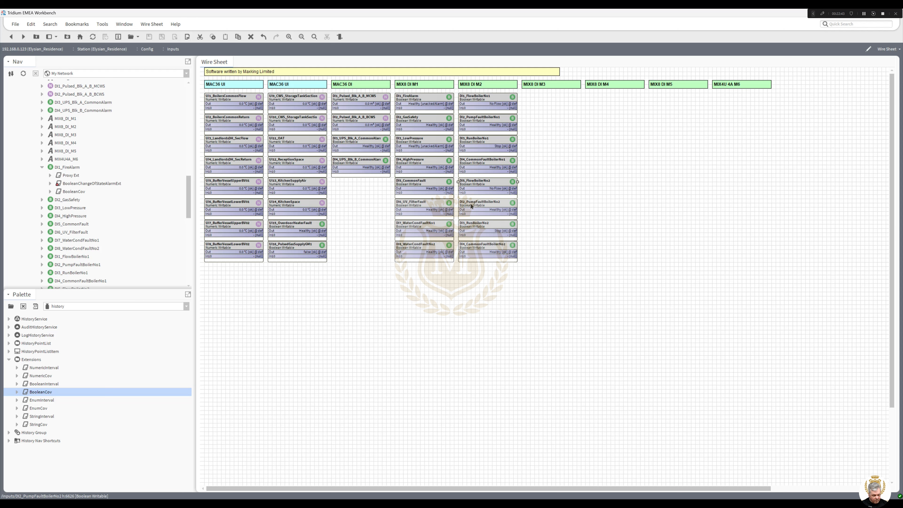
Rename the duplicated boiler pump fault point to DI6_PumpFaultBoilerNo2
right_click(471, 203)
left_click(484, 395)
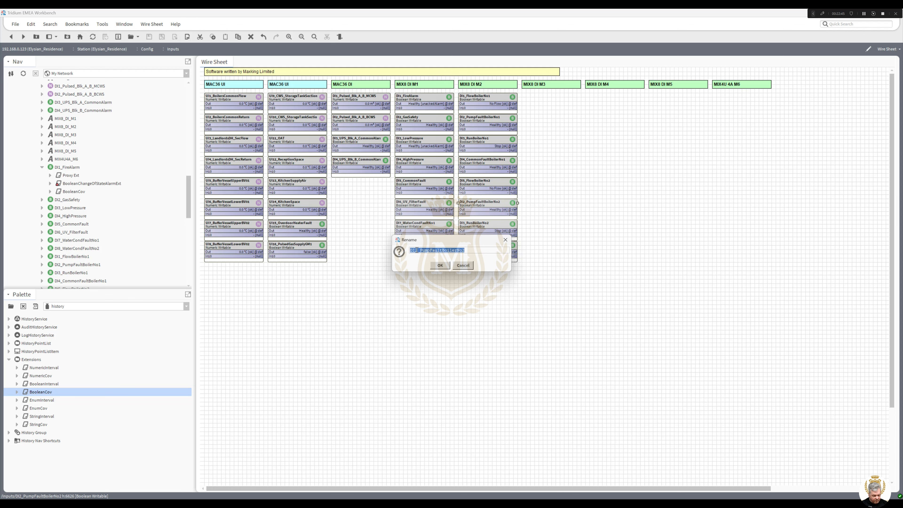
left_click_drag(414, 250, 417, 250)
type("6")
left_click(440, 265)
Rename the duplicated boiler run point to DI7_RunBoilerNo2
right_click(464, 225)
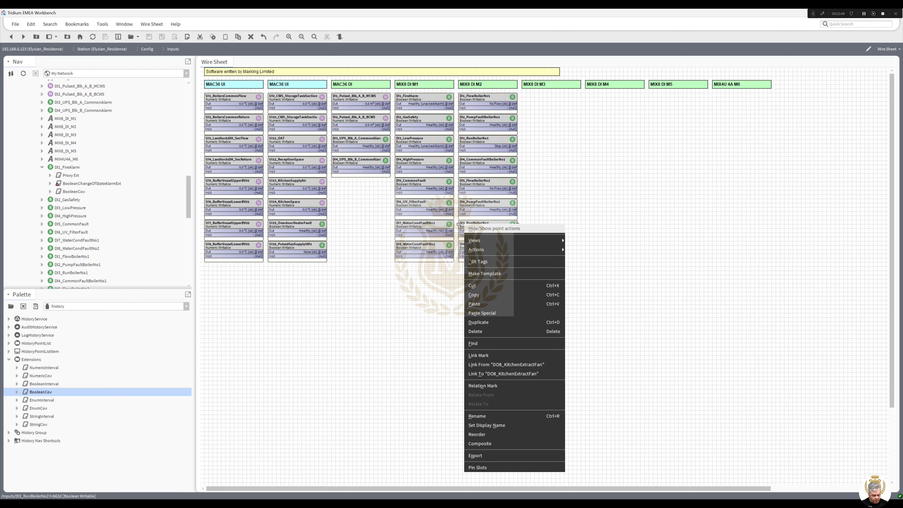
left_click(477, 416)
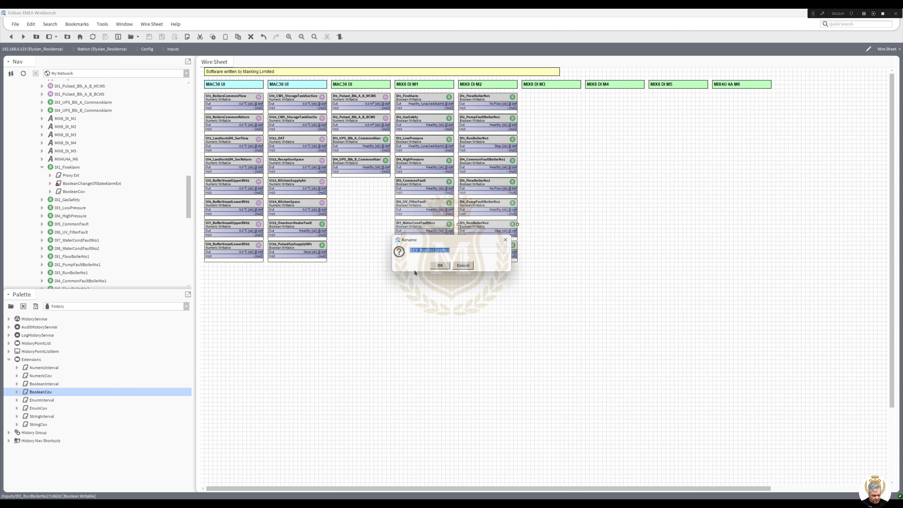
left_click_drag(416, 250, 418, 250)
type("7")
left_click(440, 265)
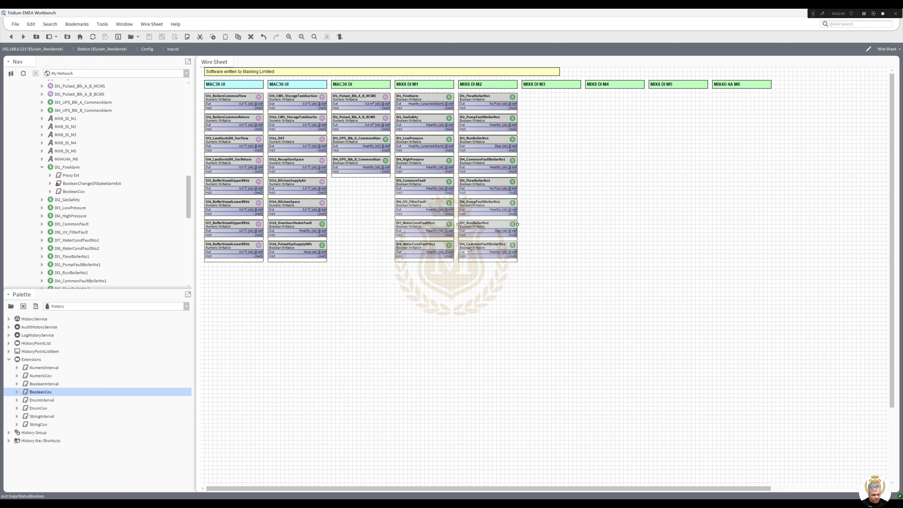
Rename the duplicated boiler common fault point to DI8_CommonFaultBoilerNo2
right_click(466, 250)
left_click(480, 442)
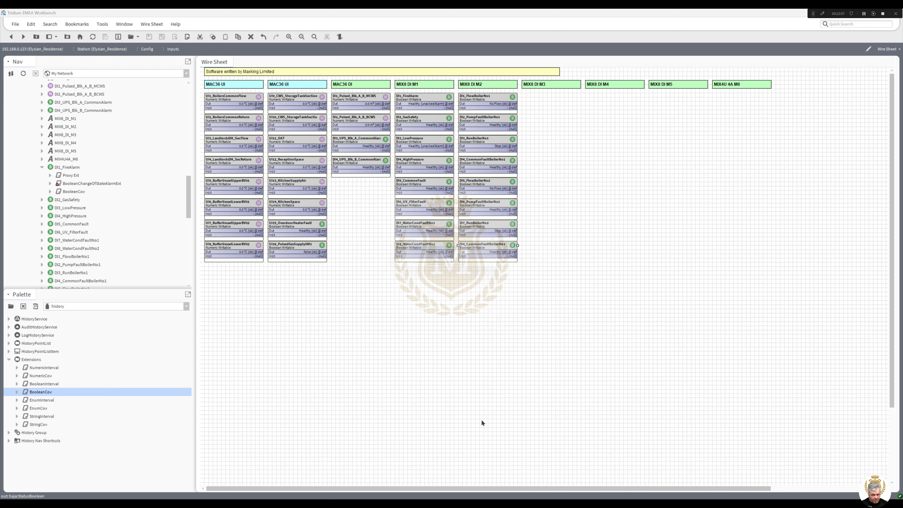
left_click(415, 250)
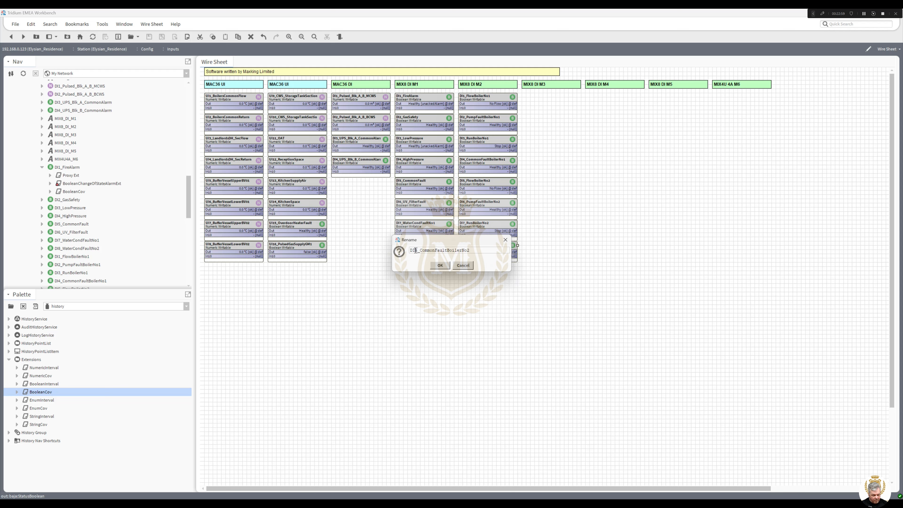
type("8")
left_click(440, 266)
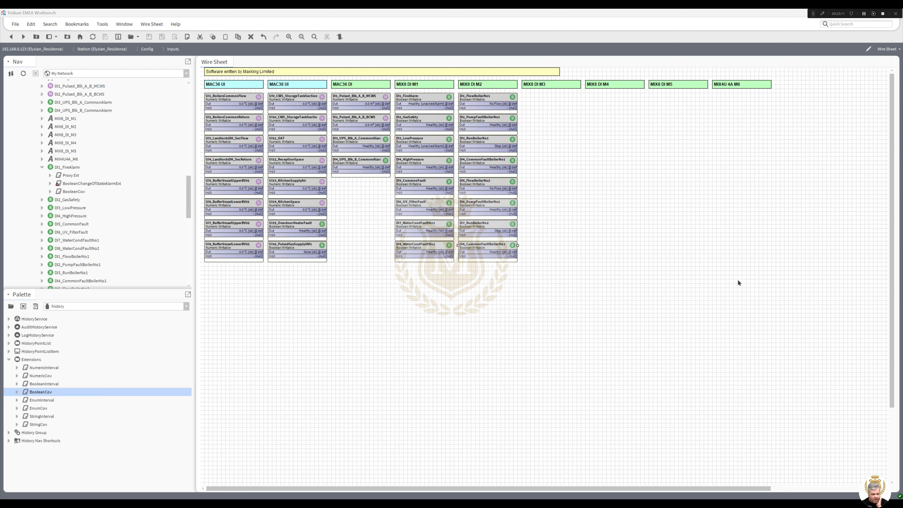
left_click_drag(529, 273, 507, 255)
left_click_drag(533, 185, 454, 90)
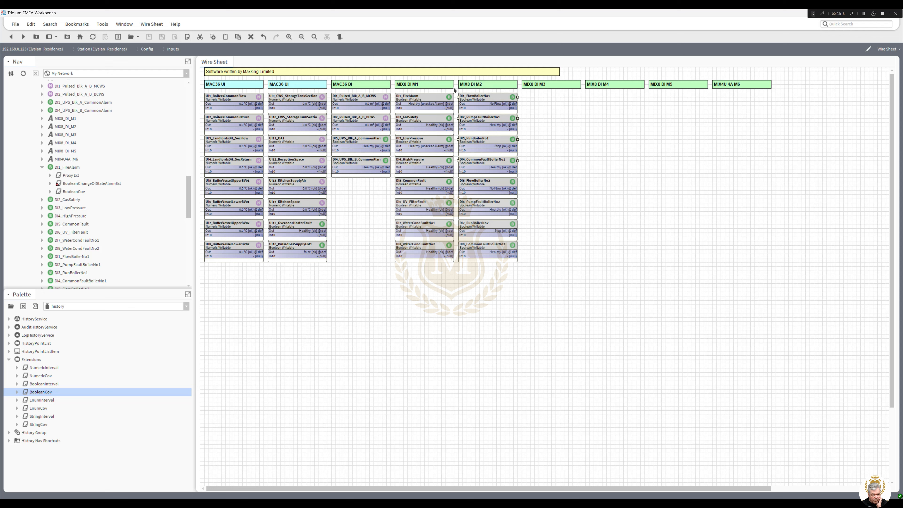
right_click(469, 96)
left_click(491, 131)
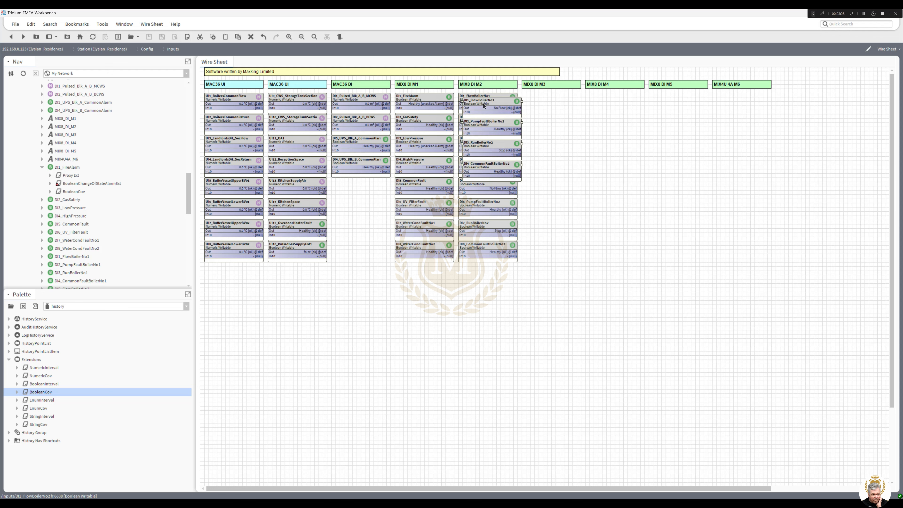
key("Escape")
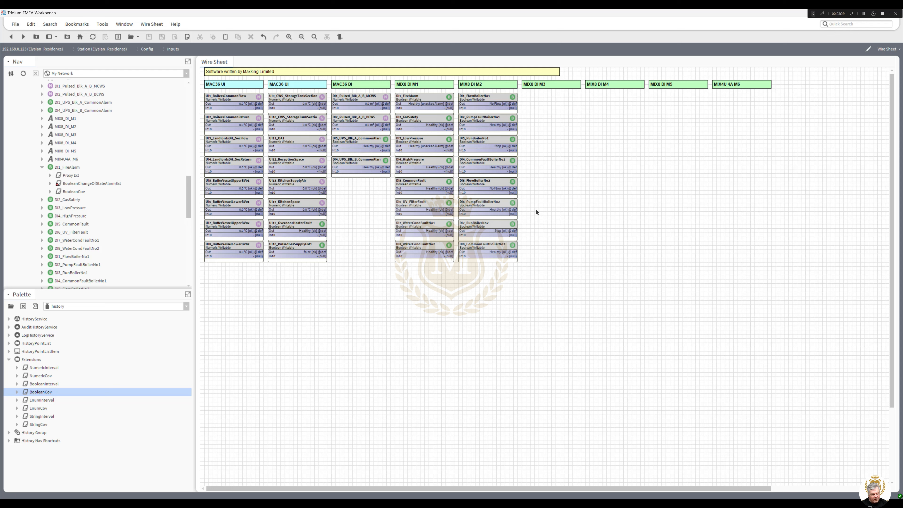
Duplicate the four boiler No1 points from MIX8 DI M2 and place the copies under MIX8 DI M3
left_click_drag(526, 177, 536, 98)
right_click(475, 101)
left_click(491, 131)
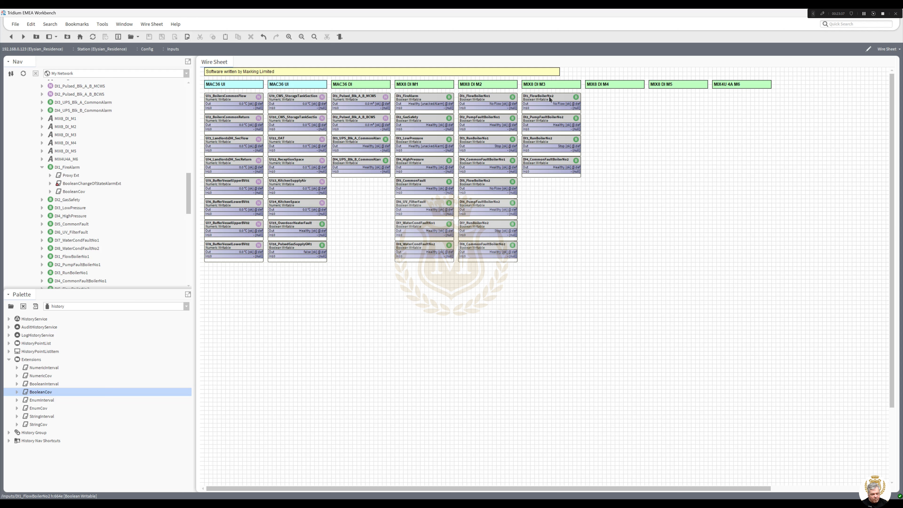
Rename the flow point in MIX8 DI M3 to DI1_FlowBoilerNo3
right_click(550, 99)
left_click(606, 275)
left_click(462, 250)
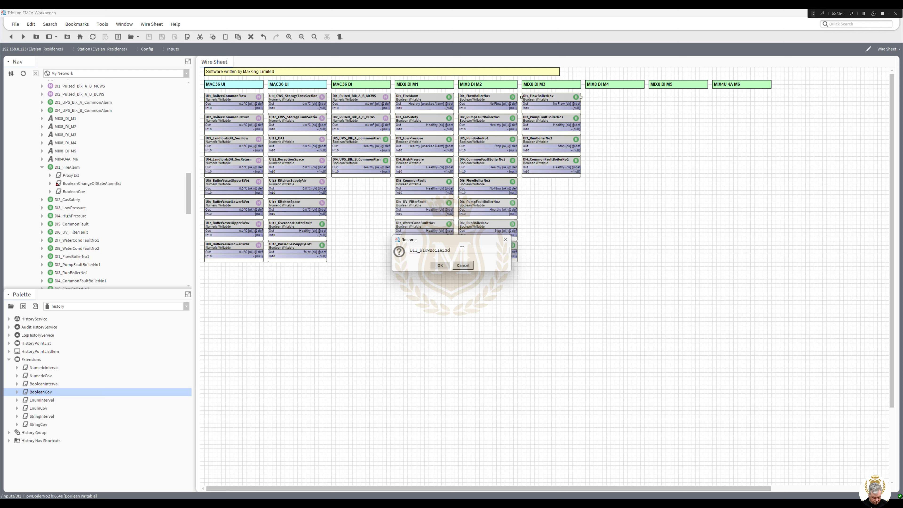
type("3")
left_click(440, 265)
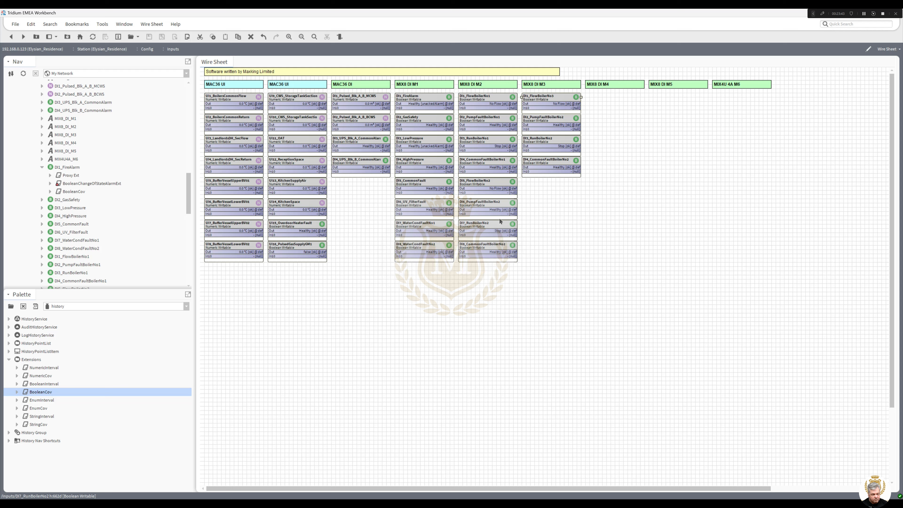
Rename the pump fault point in MIX8 DI M3 to DI2_PumpFaultBoilerNo3
right_click(550, 120)
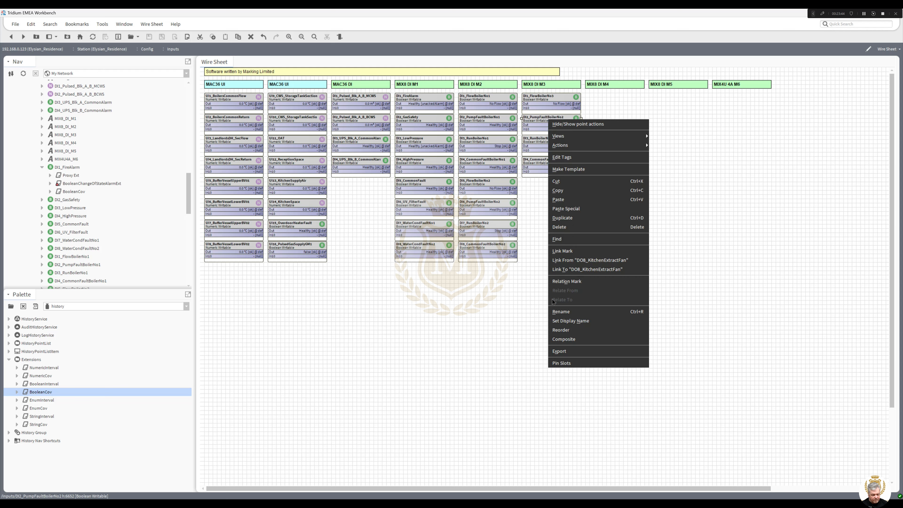
left_click(562, 311)
left_click(469, 249)
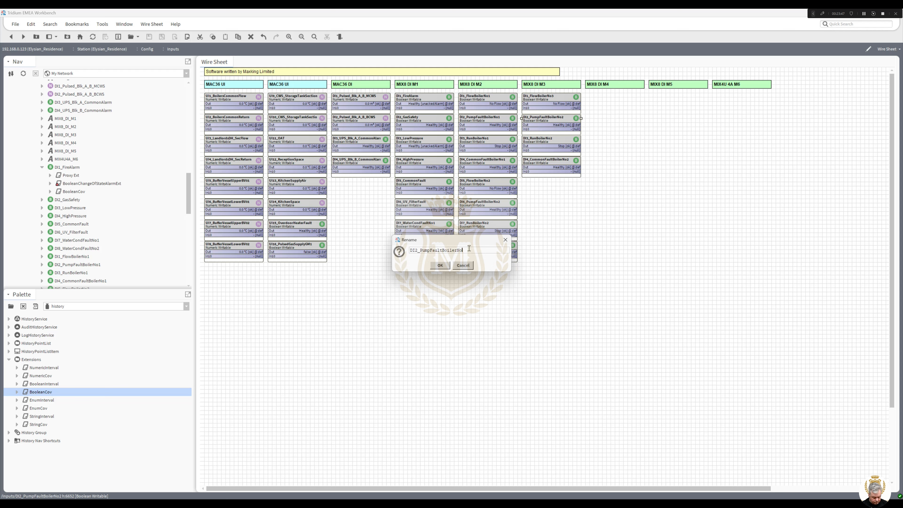
type("3")
left_click(448, 267)
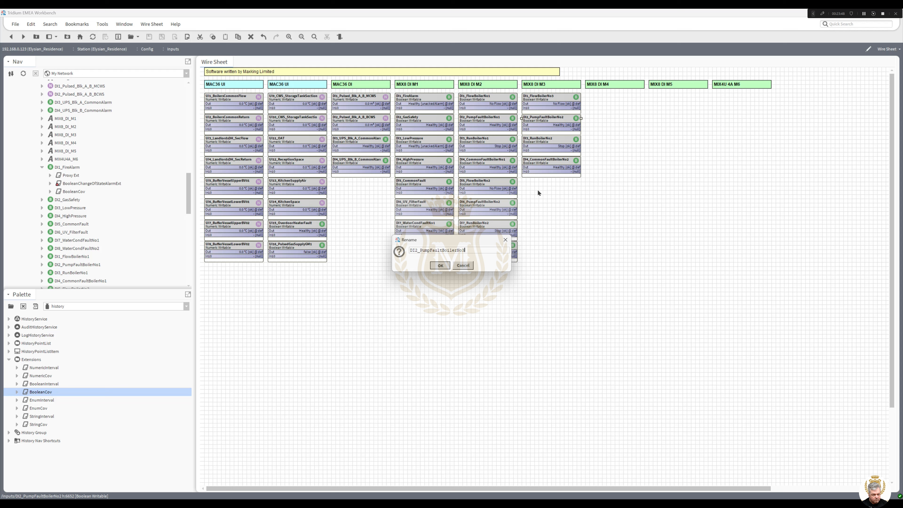
Rename the run point in MIX8 DI M3 to DI3_RunBoilerNo3
right_click(551, 139)
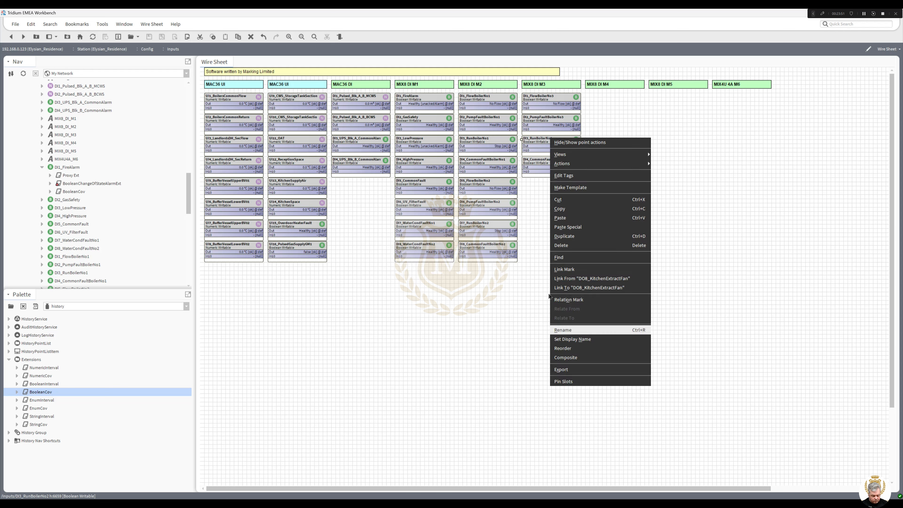
left_click(576, 331)
left_click(470, 254)
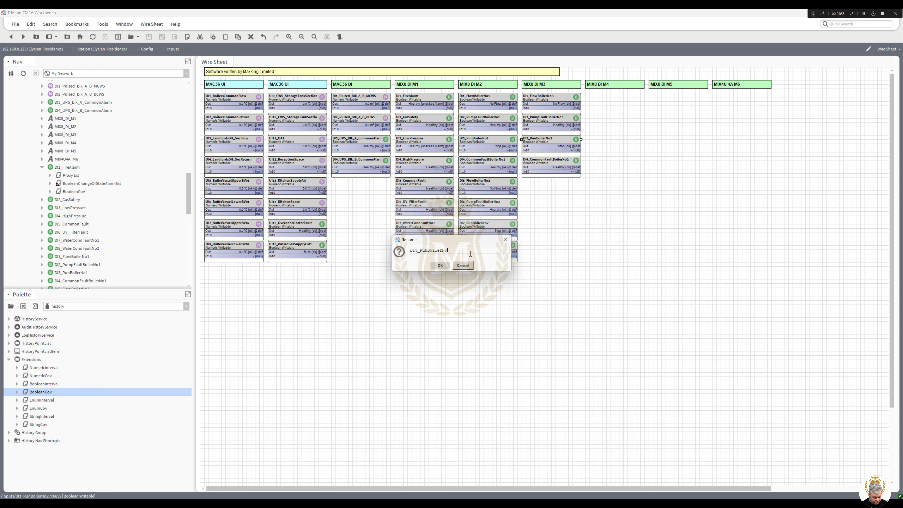
type("3")
left_click(439, 264)
Rename the common fault point in MIX8 DI M3 to DI4_CommonFaultBoilerNo3
right_click(549, 162)
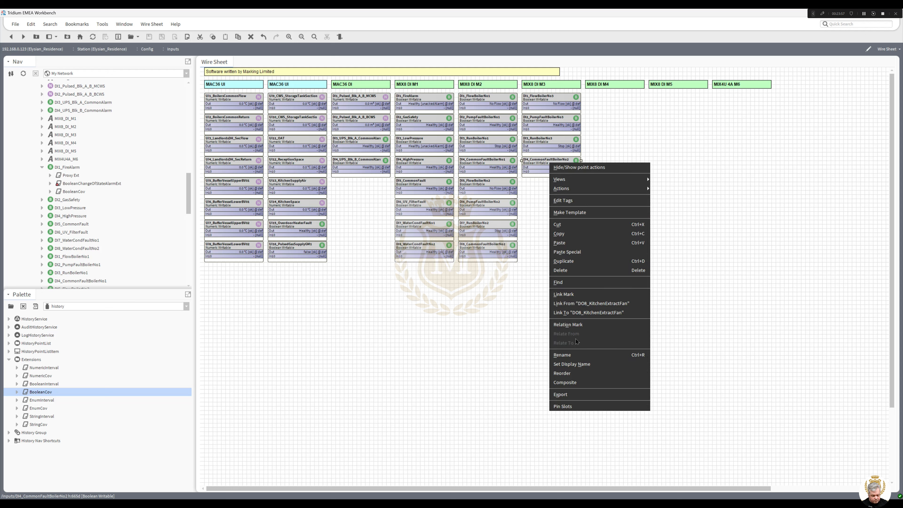
left_click(576, 355)
left_click(474, 253)
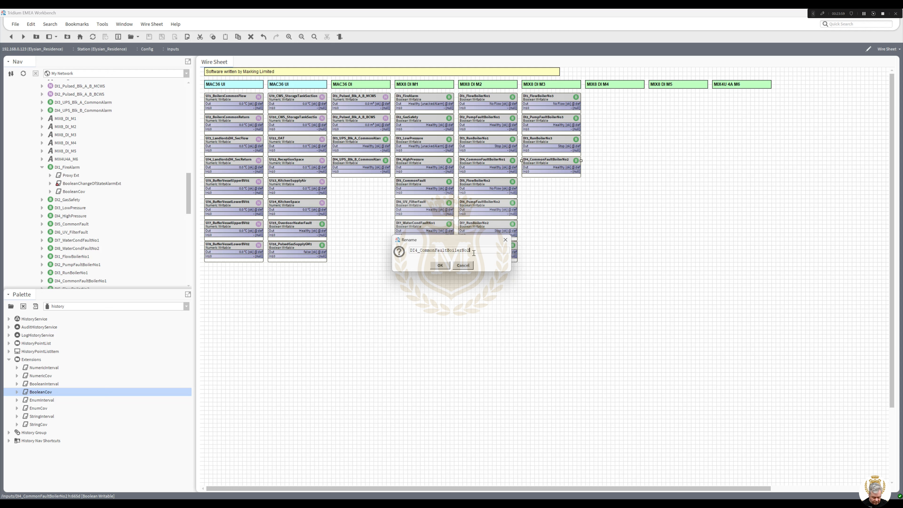
key("BackSpace")
type("3")
left_click(441, 266)
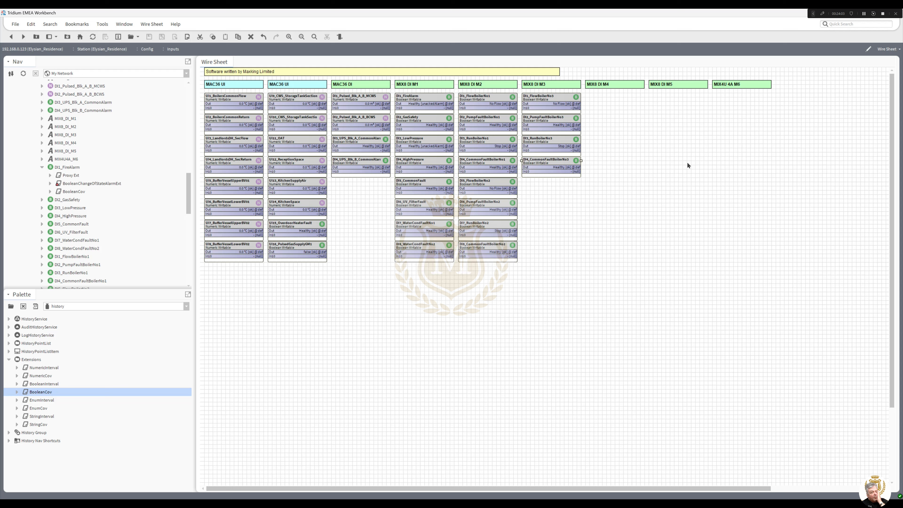
left_click(864, 15)
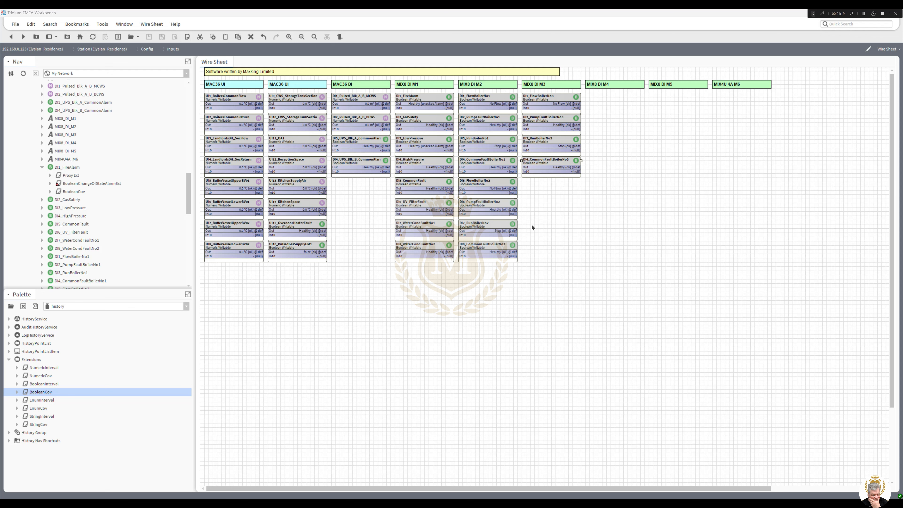
Duplicate the boiler No2 flow and pump fault points and place the copies below the common fault point in MIX8 DI M3
left_click_drag(531, 224, 451, 174)
right_click(472, 185)
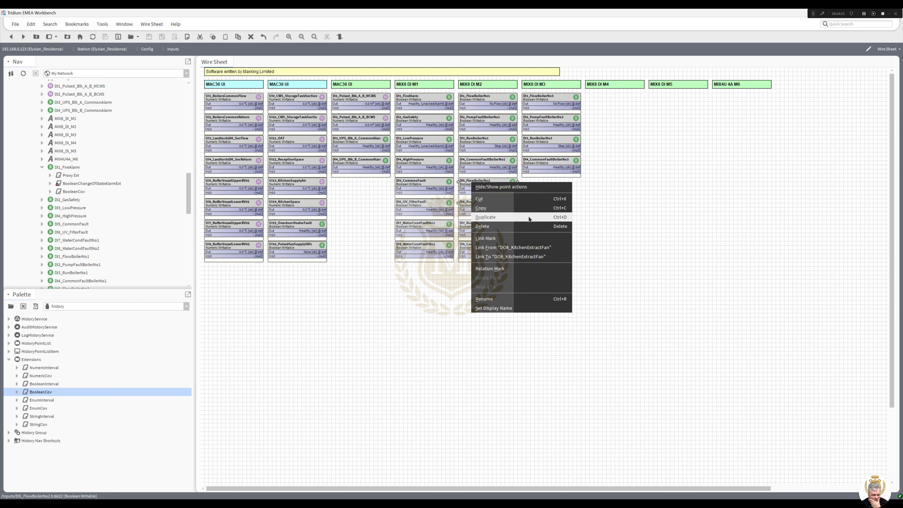
left_click(505, 218)
left_click_drag(489, 188, 549, 182)
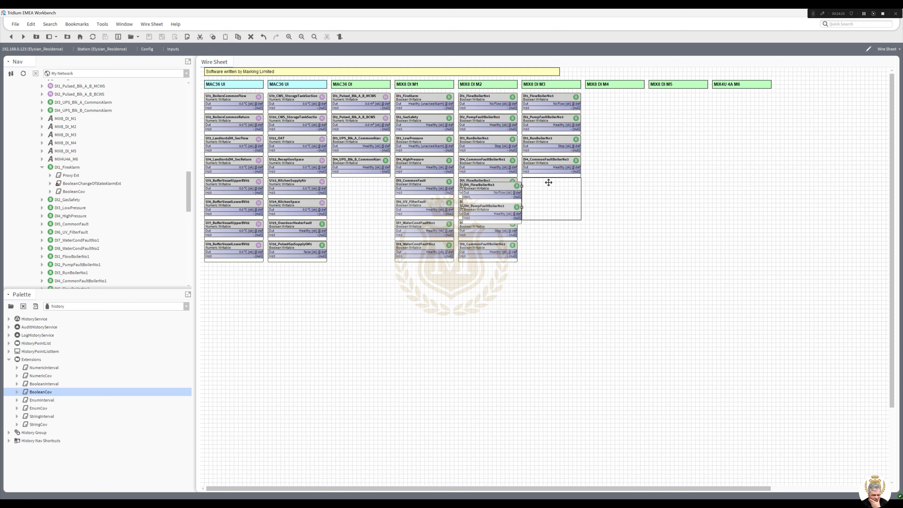
left_click(575, 243)
left_click(535, 183)
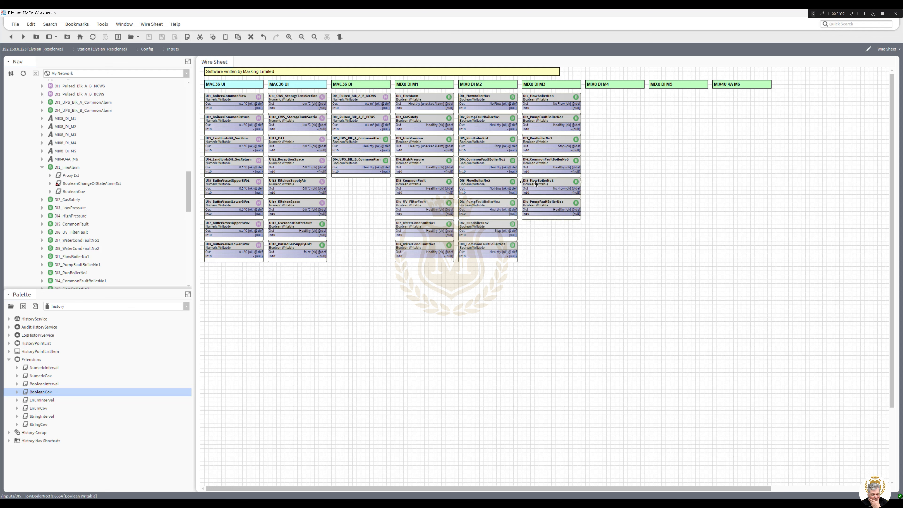
right_click(535, 183)
left_click(559, 373)
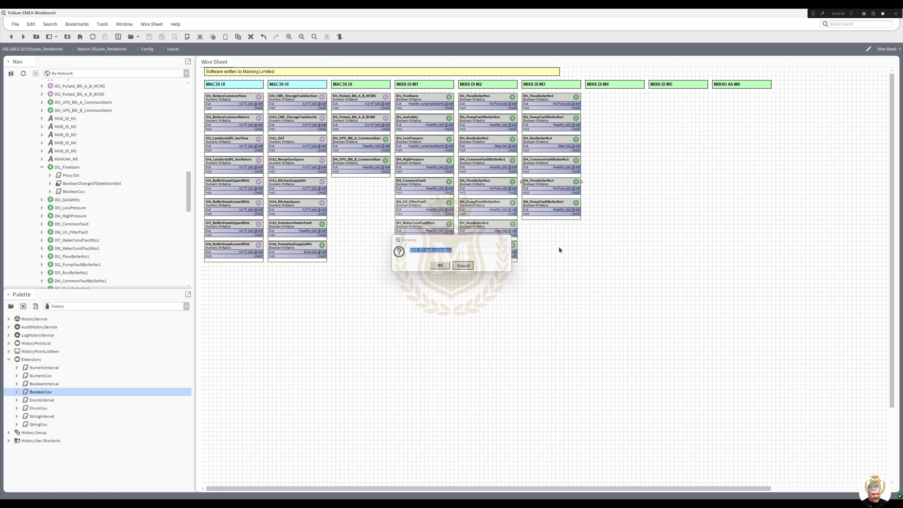
key("Escape")
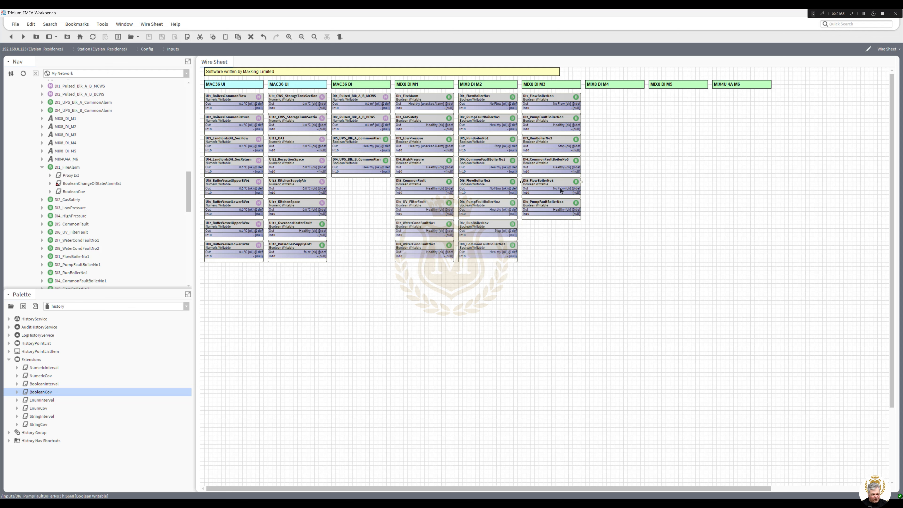
Move the duplicated pump fault point into the flow copy's slot in MIX8 DI M3 and rename it DI5_Fault_DH_Pump04
left_click_drag(611, 267, 611, 267)
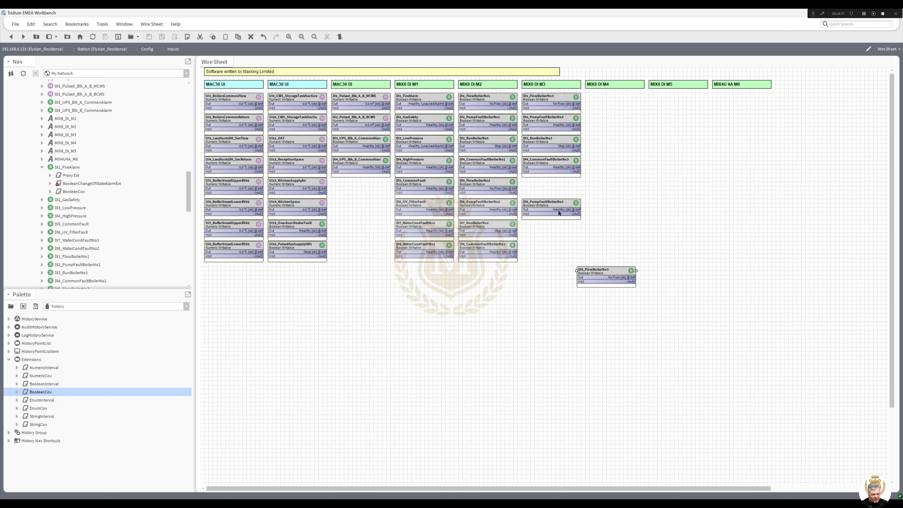
left_click_drag(548, 206, 546, 183)
right_click(547, 182)
left_click(561, 375)
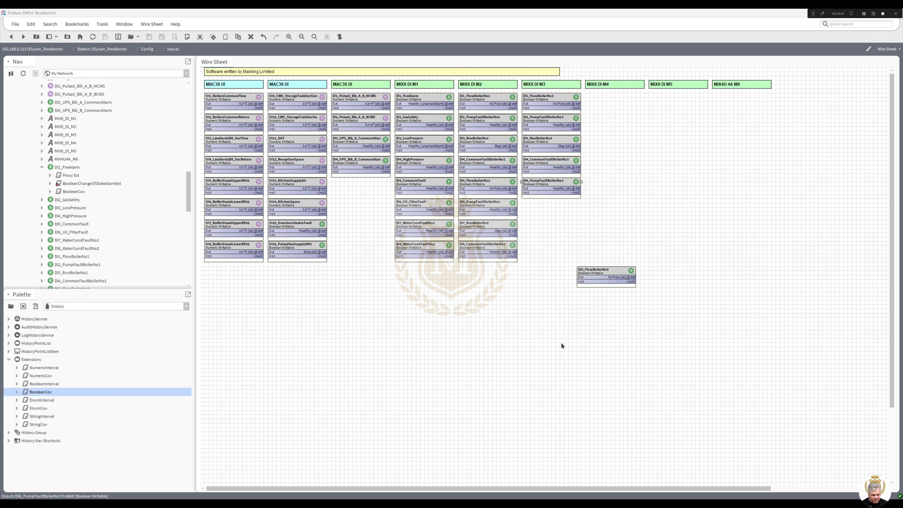
left_click_drag(416, 250, 530, 253)
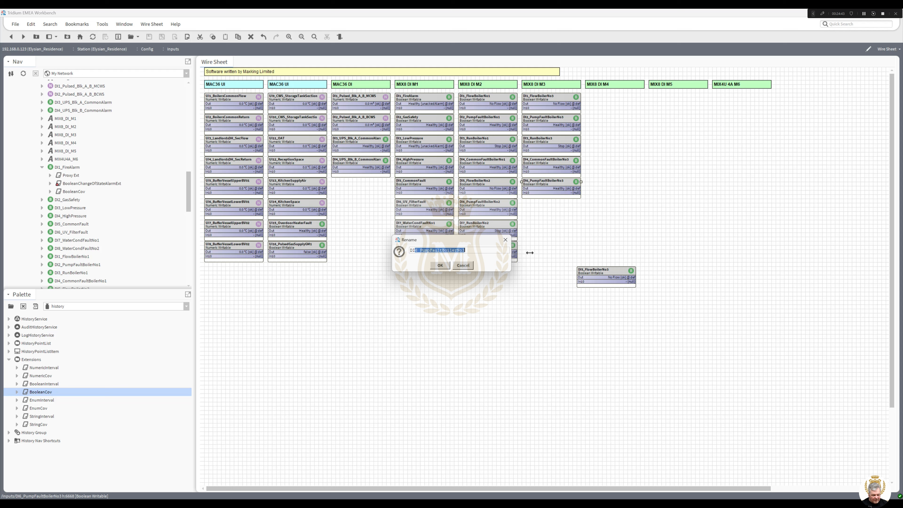
type("5_D")
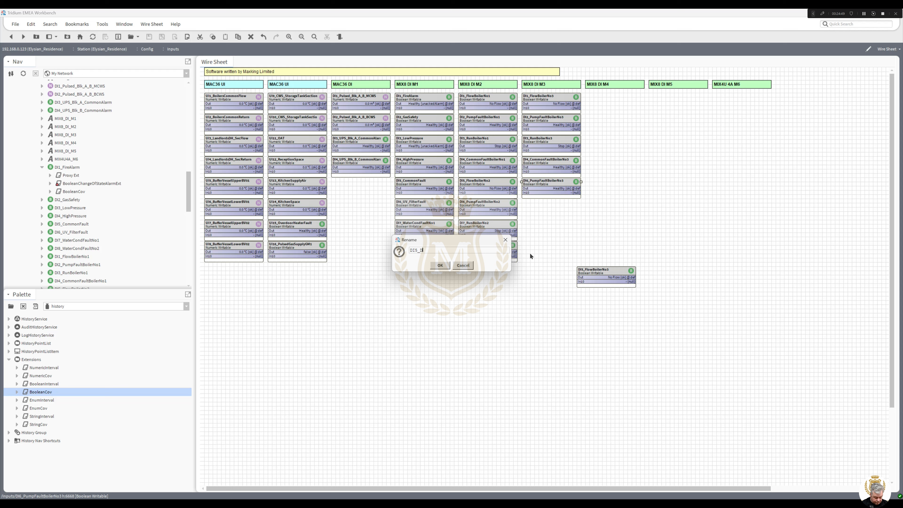
type("H")
type("_Pump")
type("Faul")
type("t")
type("_")
left_click(440, 265)
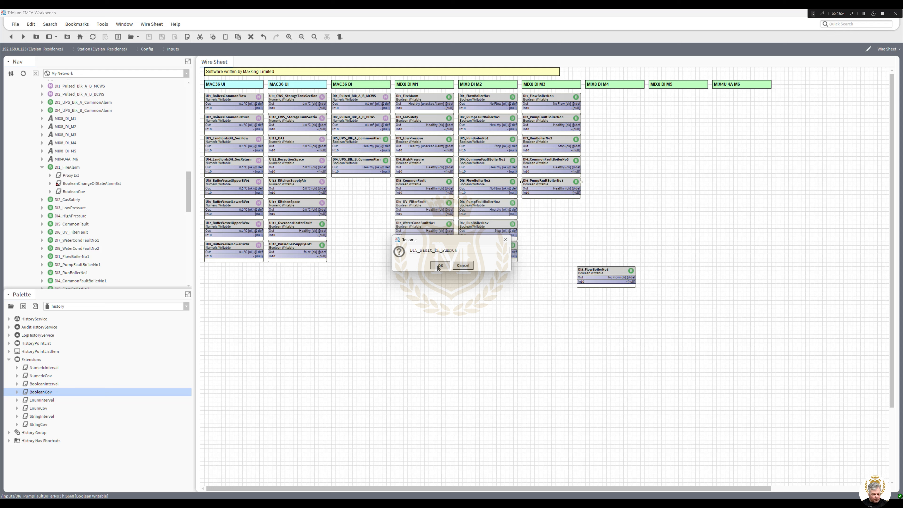
right_click(548, 187)
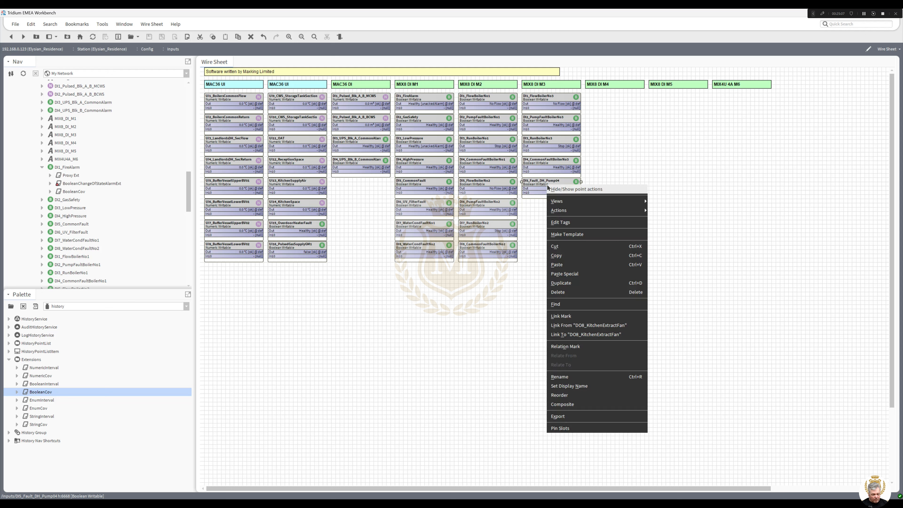
left_click(573, 286)
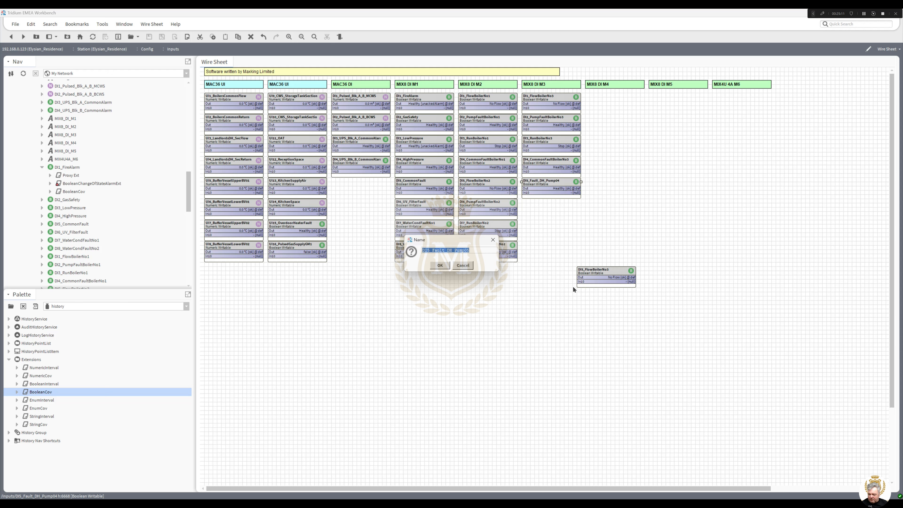
left_click(462, 266)
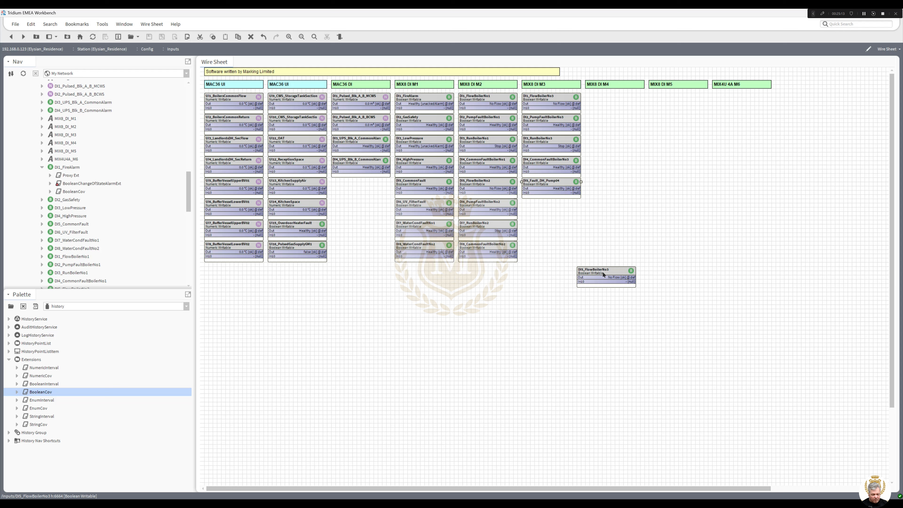
Place the duplicated flow point beneath DI5_Fault_DH_Pump04 in MIX8 DI M3 and rename it DI6_Flow_DH_Pump04
left_click_drag(603, 271, 549, 203)
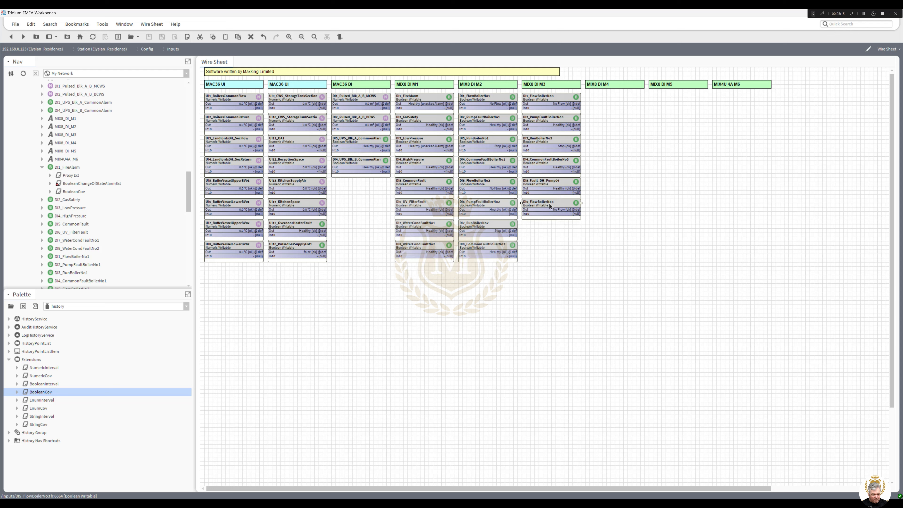
right_click(549, 203)
left_click(569, 395)
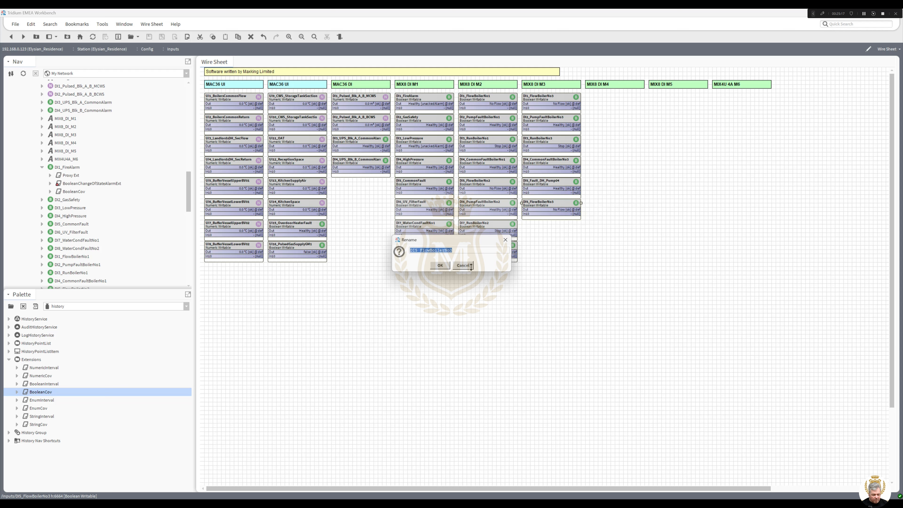
left_click_drag(414, 251, 460, 251)
type("6_")
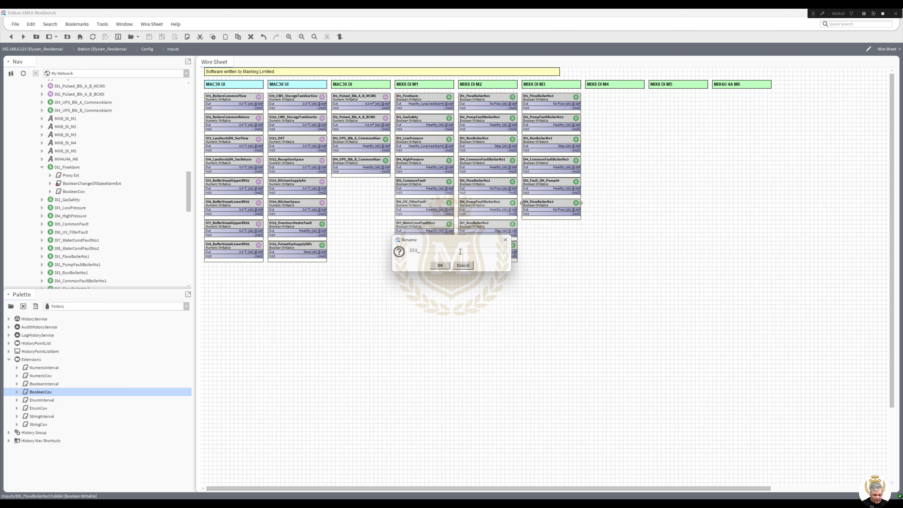
type("B")
type("low")
type("_DH")
type("_")
type("Pump")
type("04")
left_click(440, 265)
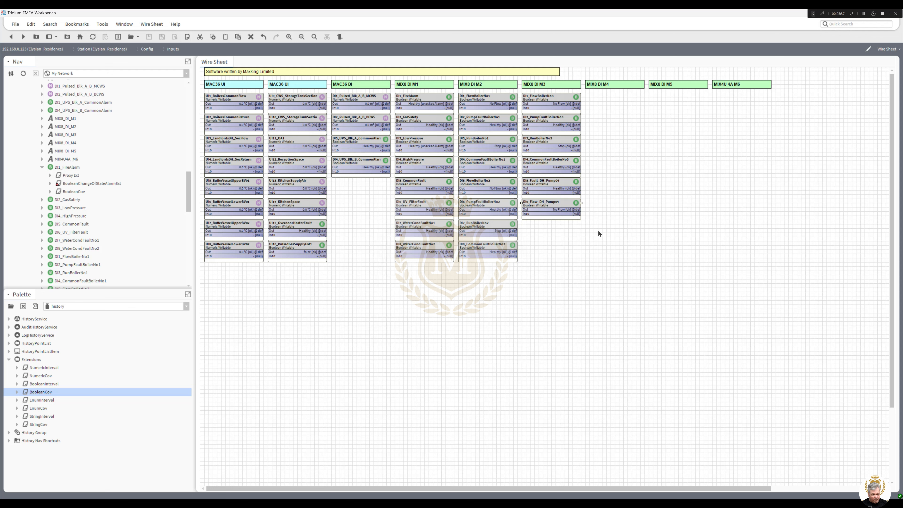
Duplicate the DH Pump04 fault and flow points and place the copies directly below them in MIX8 DI M3
left_click_drag(599, 231, 535, 180)
right_click(536, 188)
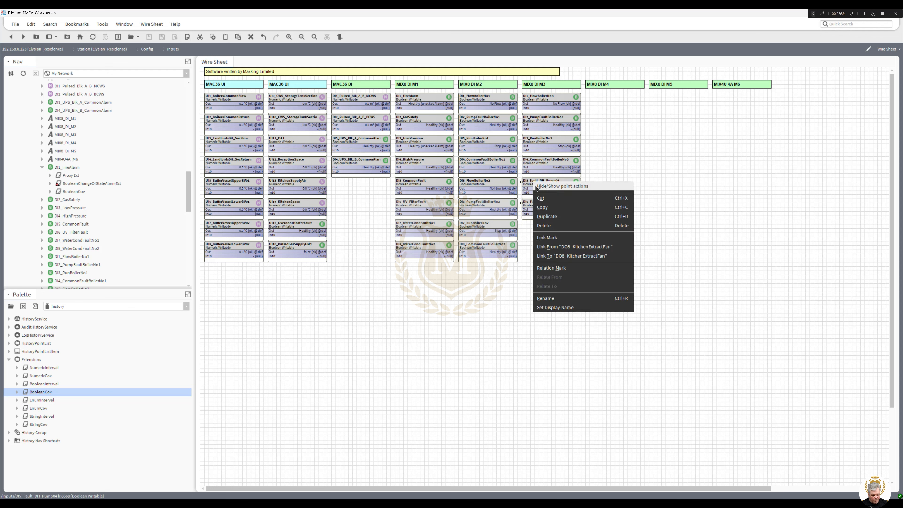
left_click(547, 216)
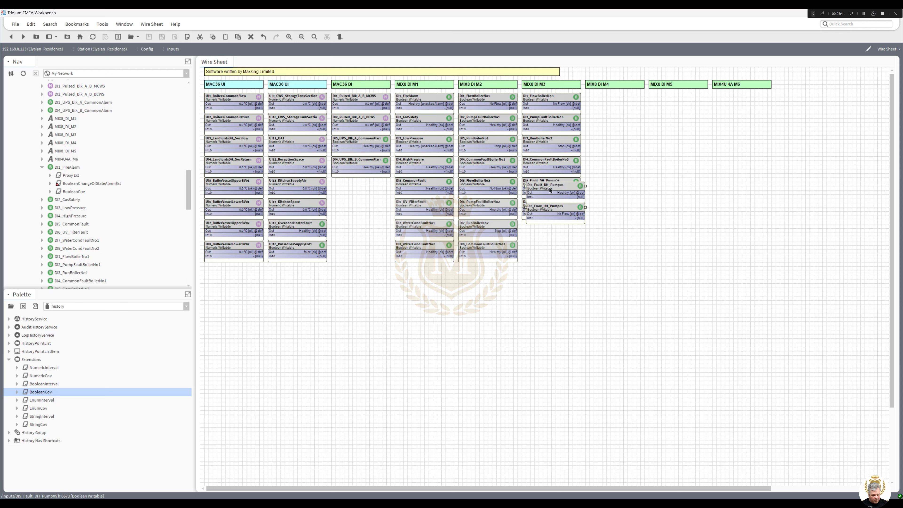
left_click_drag(550, 189, 531, 227)
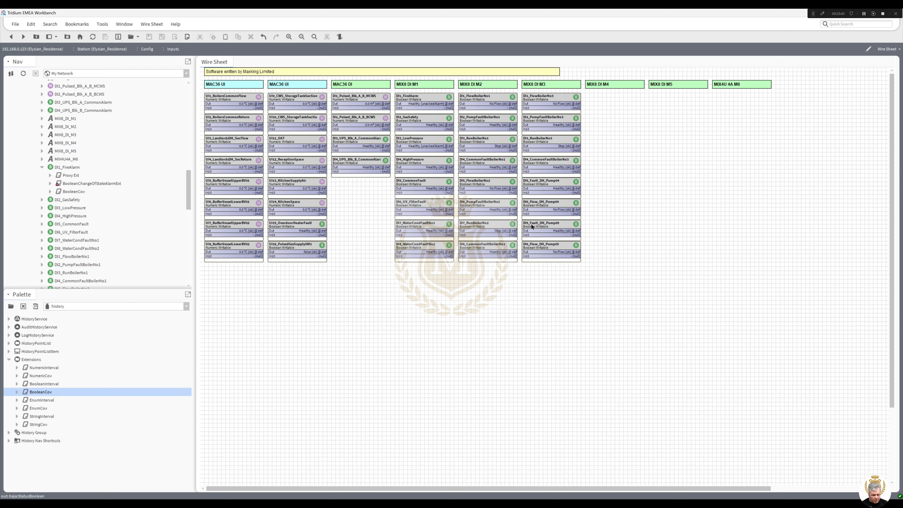
Rename the duplicated DH Pump05 fault point in MIX8 DI M3 as DI7_Fault_DH_Pump05
right_click(531, 225)
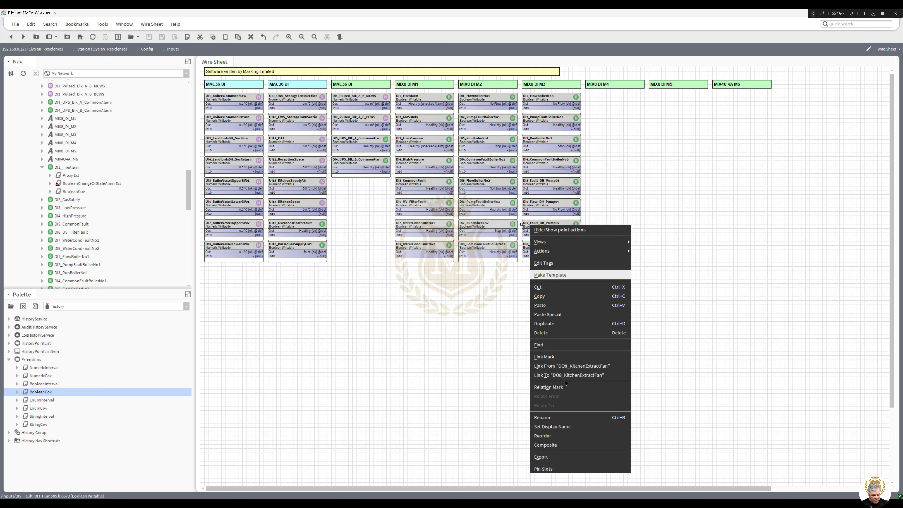
left_click(561, 420)
left_click_drag(413, 249, 417, 249)
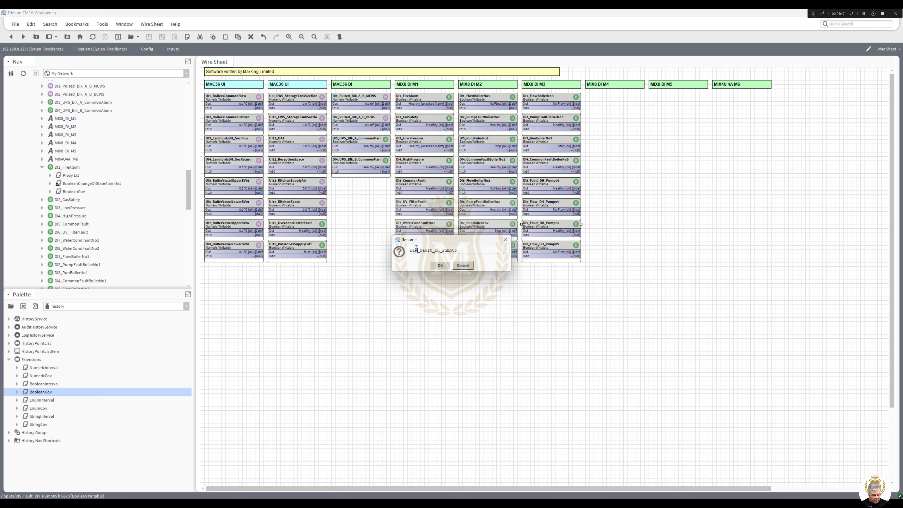
type("7")
left_click(440, 265)
Rename the duplicated DH Pump05 flow point in MIX8 DI M3 as DI8_Flow_DH_Pump05
right_click(537, 248)
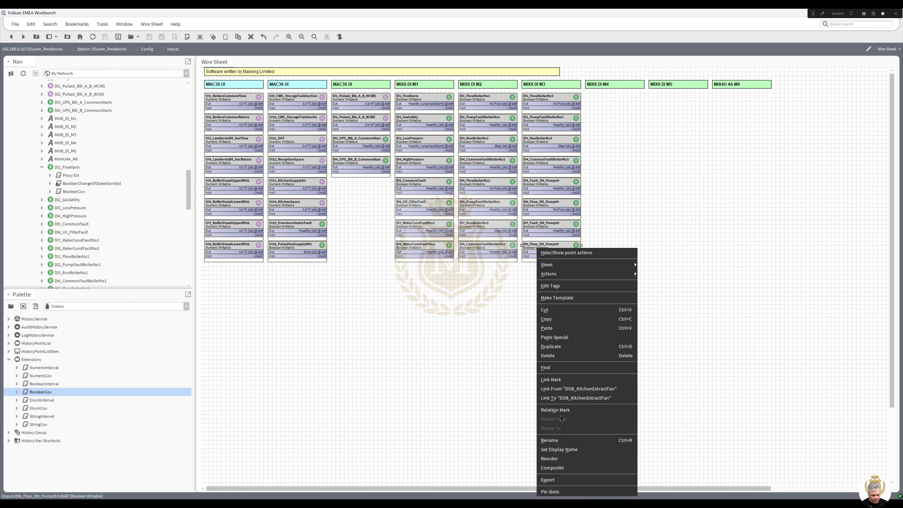
left_click(560, 441)
left_click_drag(415, 250, 416, 251)
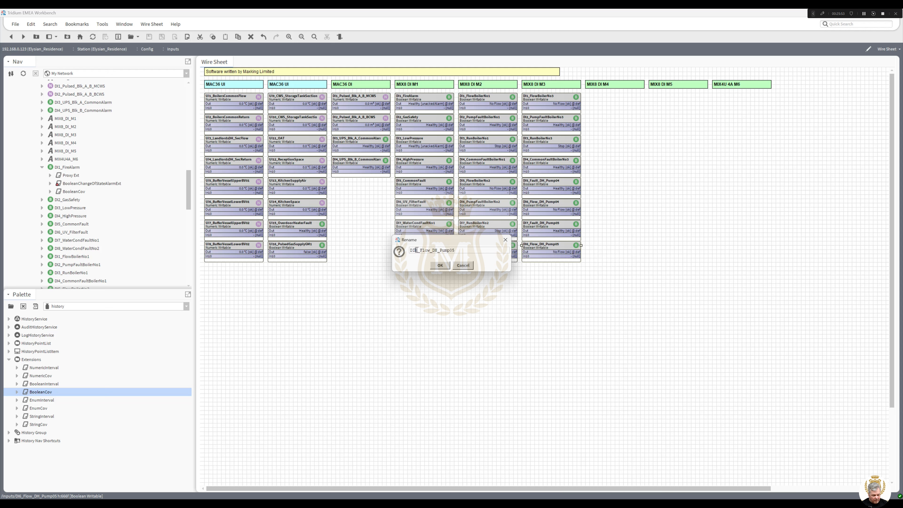
type("8")
left_click(440, 265)
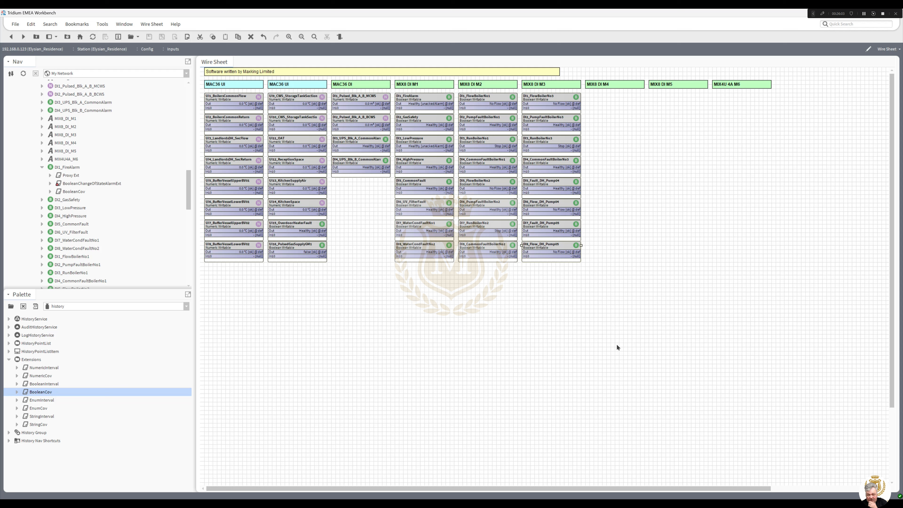
Duplicate the boiler No3 pump fault point in MIX8 DI M3 and name the copy DI1_LeakAlarmBlockA
left_click(543, 124)
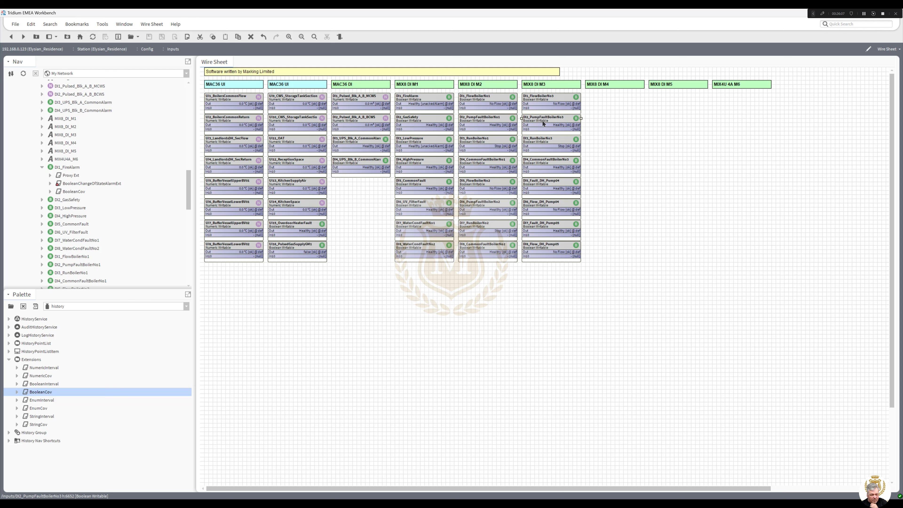
right_click(543, 124)
left_click(572, 215)
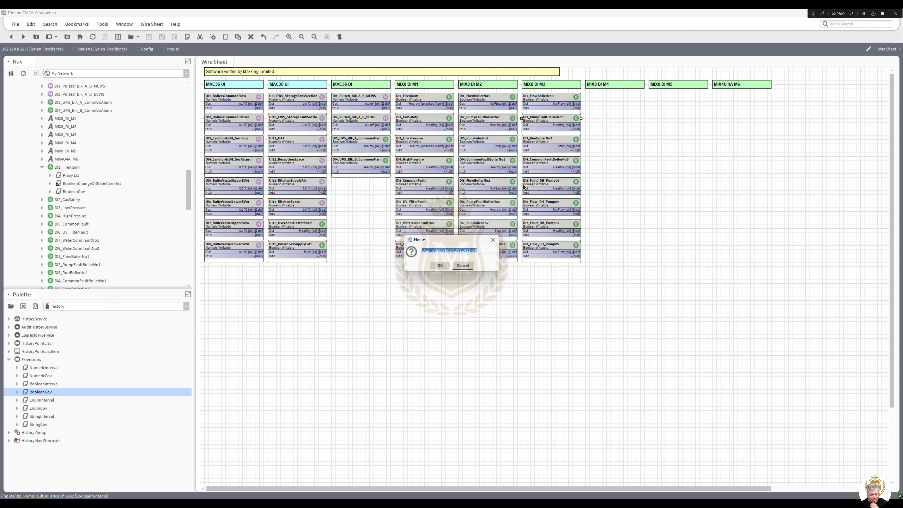
left_click_drag(428, 251, 528, 256)
type("1")
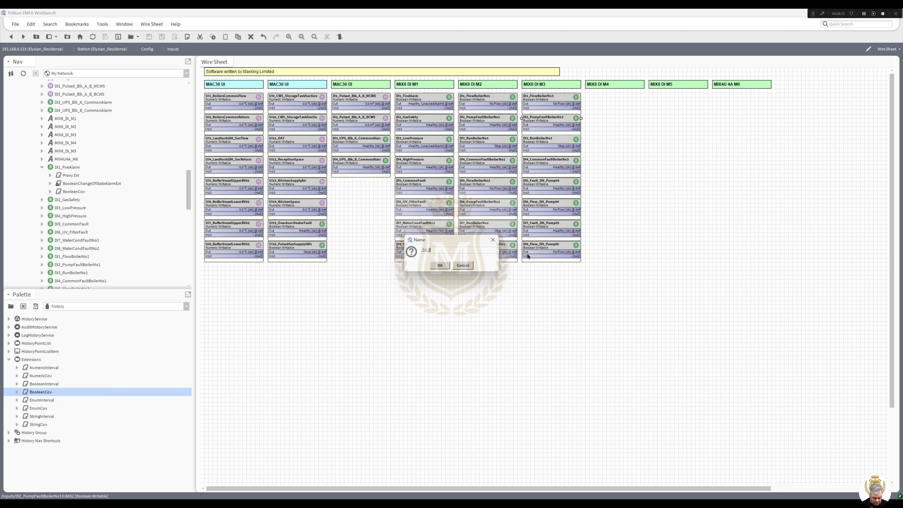
type("_AlaRM")
key("BackSpace")
type("rmBlock")
type("A")
type("Leak")
left_click(441, 266)
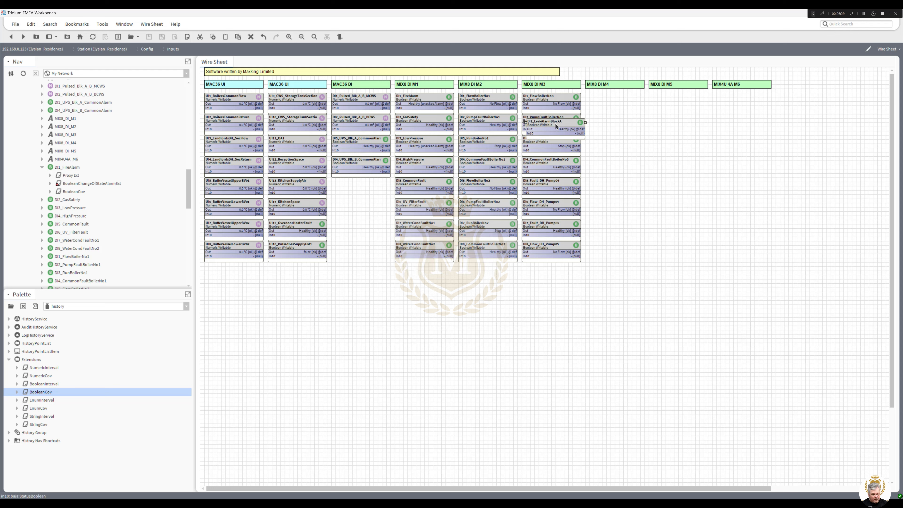
Place DI1_LeakAlarmBlockA directly beneath the MIX8 DI M4 header and review its property sheet, returning to the wire sheet
left_click_drag(556, 125, 616, 101)
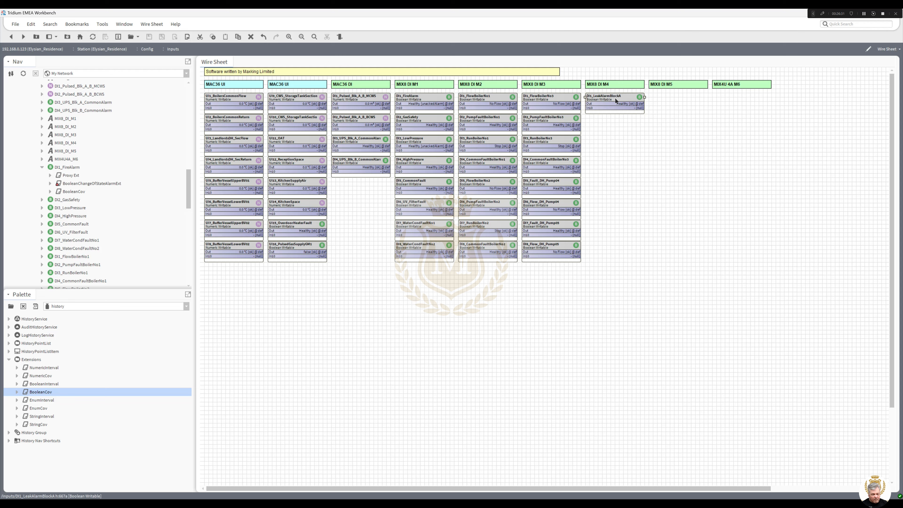
double_click(616, 101)
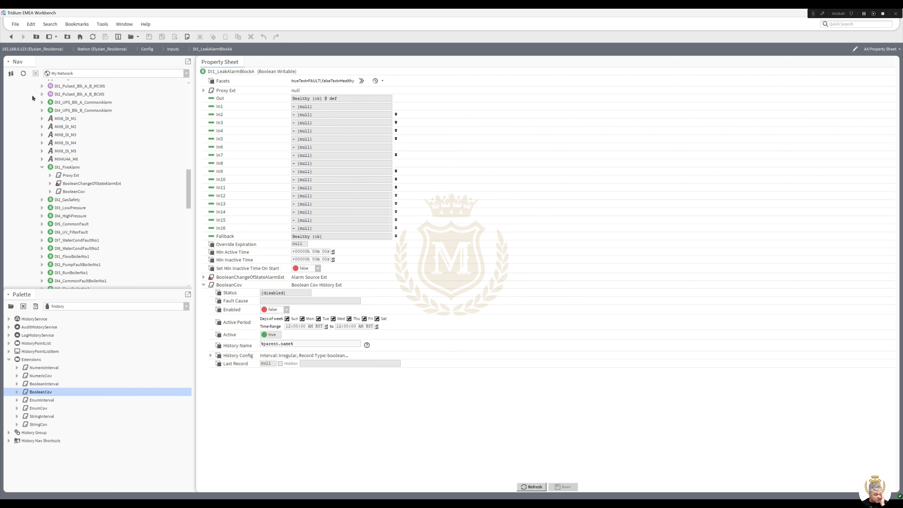
left_click(11, 37)
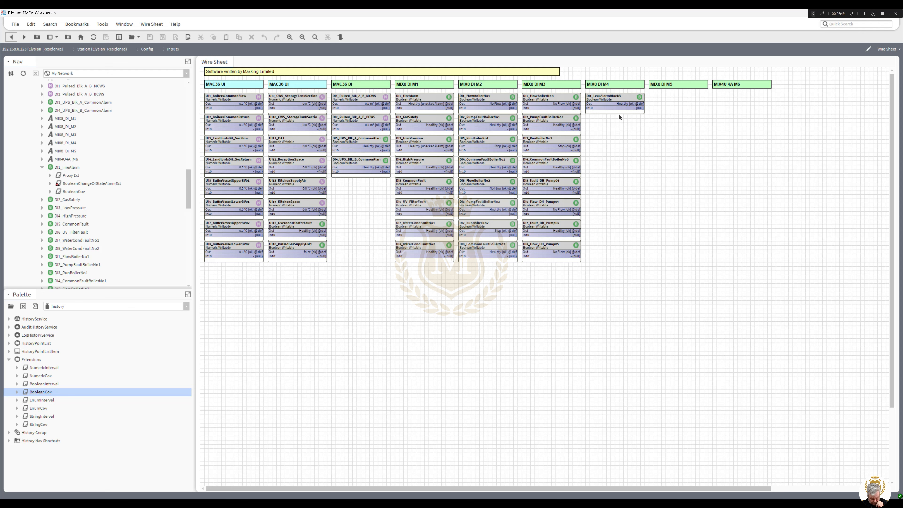
Duplicate DI1_LeakAlarmBlockA as DI2_BoosterFault_Block_A_B and place the copy directly below it in MIX8 DI M4
right_click(601, 97)
left_click(631, 195)
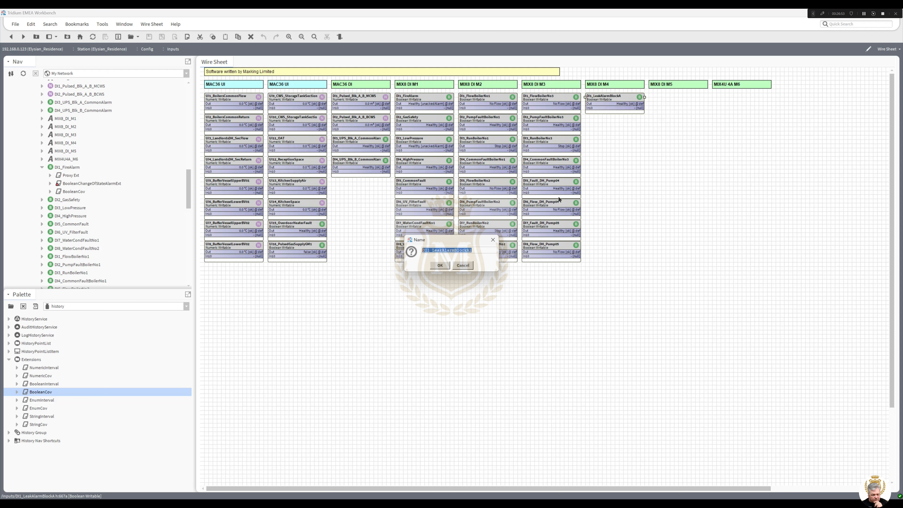
left_click_drag(427, 251, 521, 249)
type("2_Bloa")
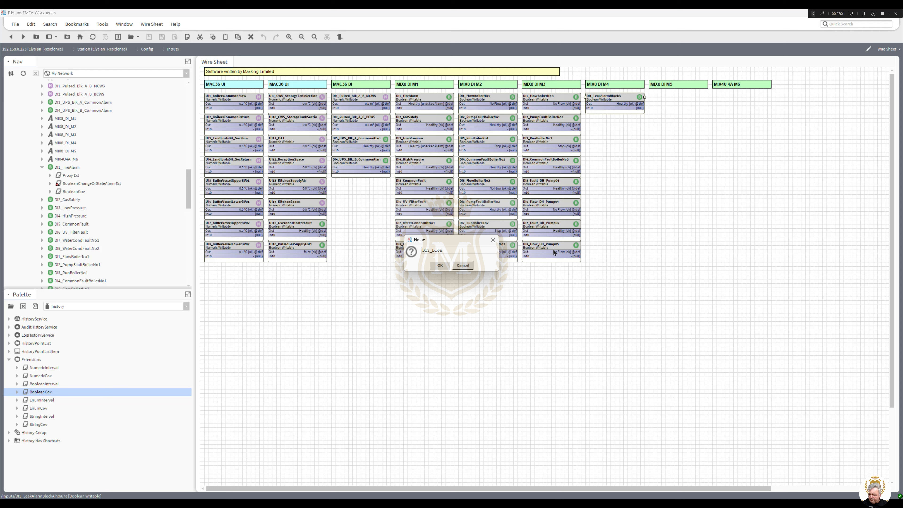
key("BackSpace")
key("BackSpace")
key("BackSpace")
type("ooster_FFault_Block_")
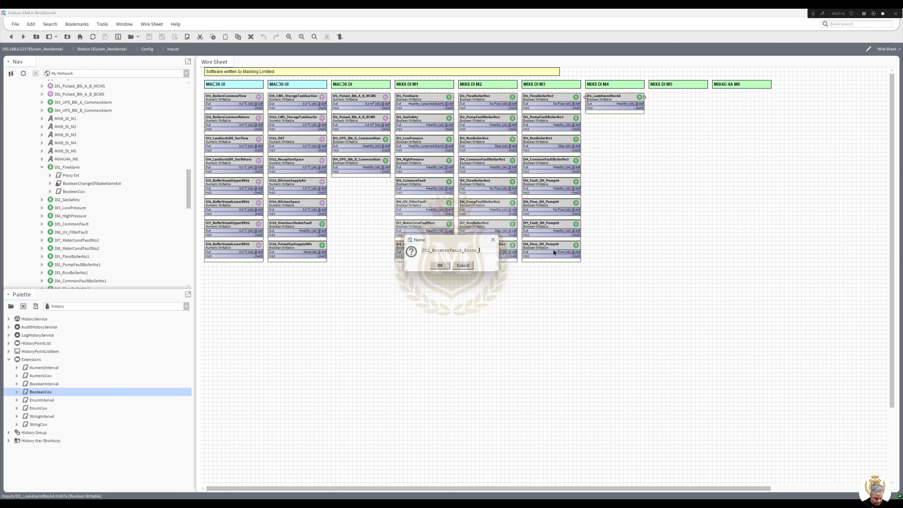
type("A_B")
left_click(440, 267)
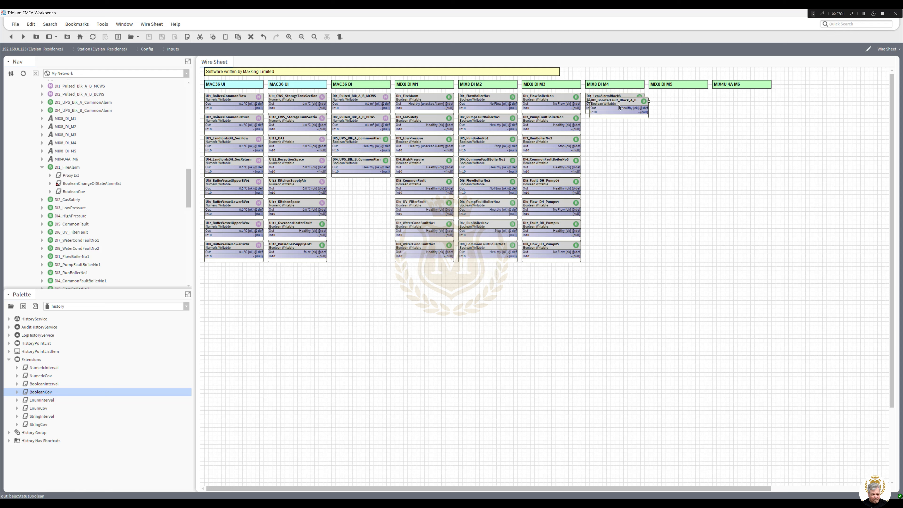
left_click_drag(615, 104, 615, 123)
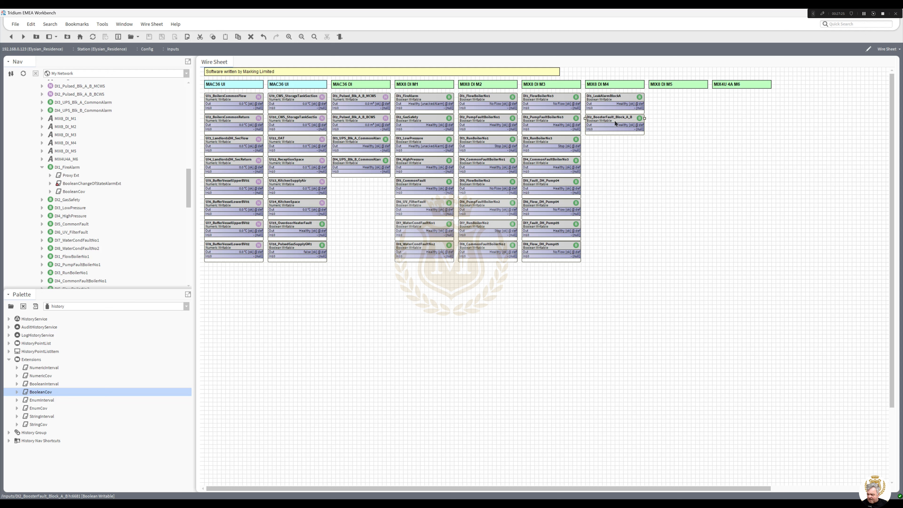
Duplicate the booster fault point as DI3_CAT5_BoosterFault_Block_A_B and place the copy directly below it in MIX8 DI M4
right_click(615, 123)
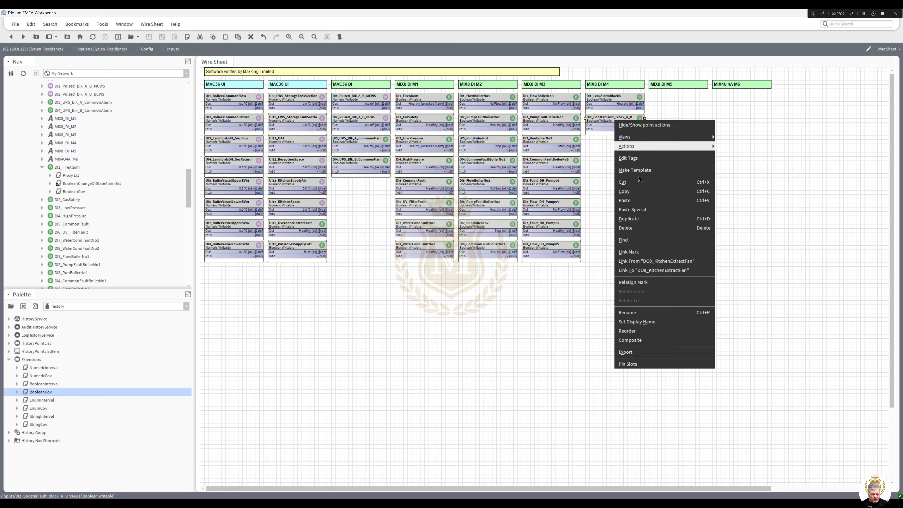
left_click(635, 218)
left_click(428, 250)
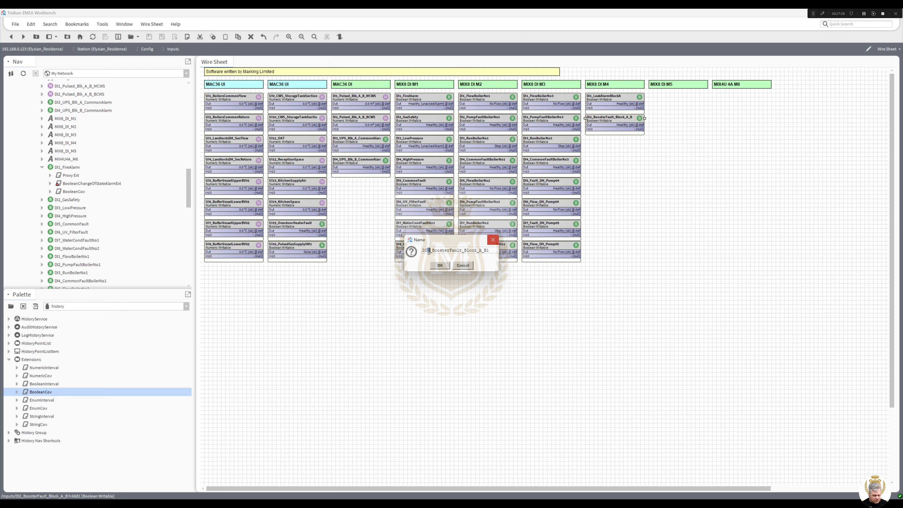
type("3CAT")
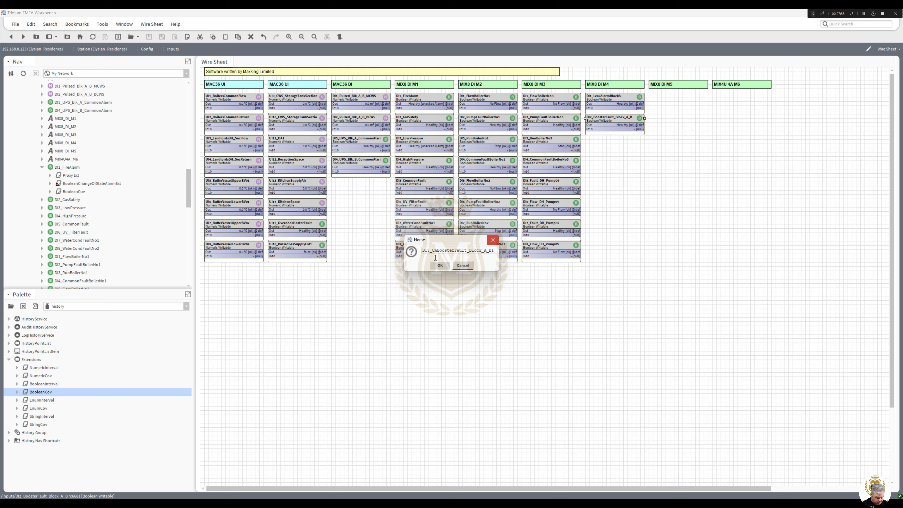
type("S")
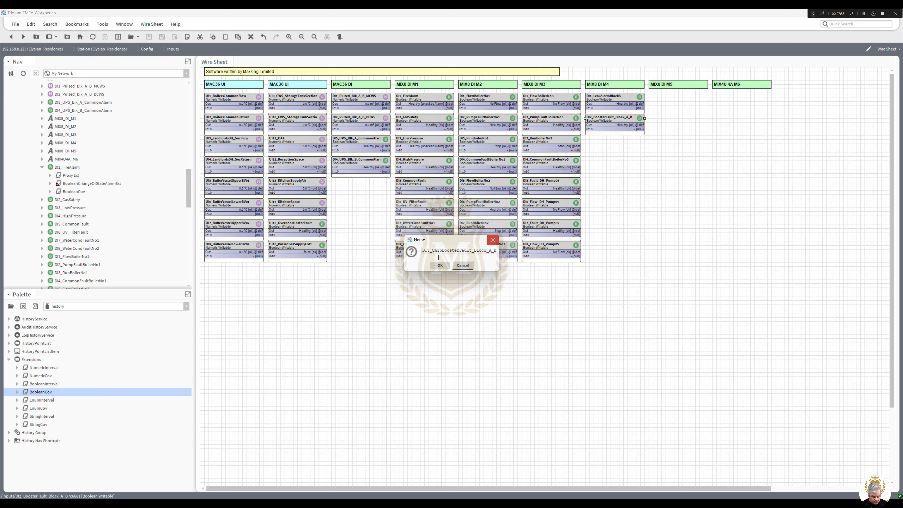
type("_")
key("End")
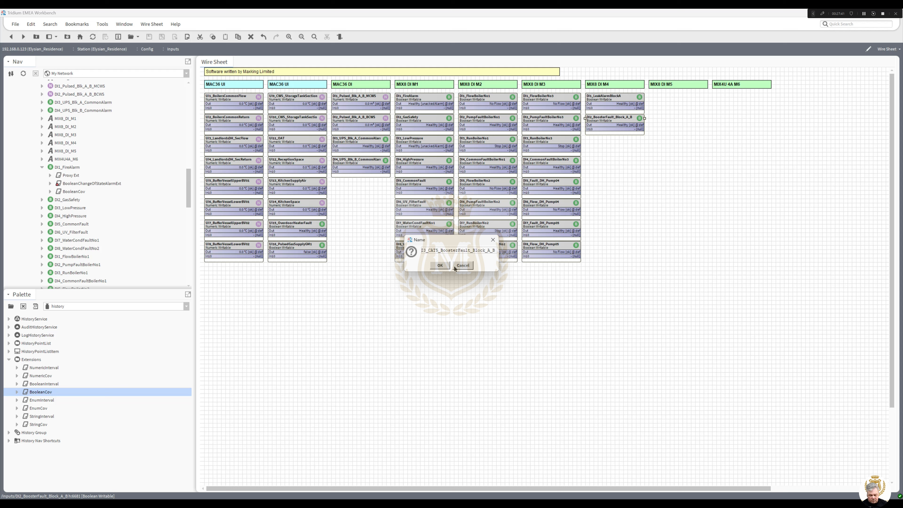
key("Return")
left_click_drag(614, 122, 610, 143)
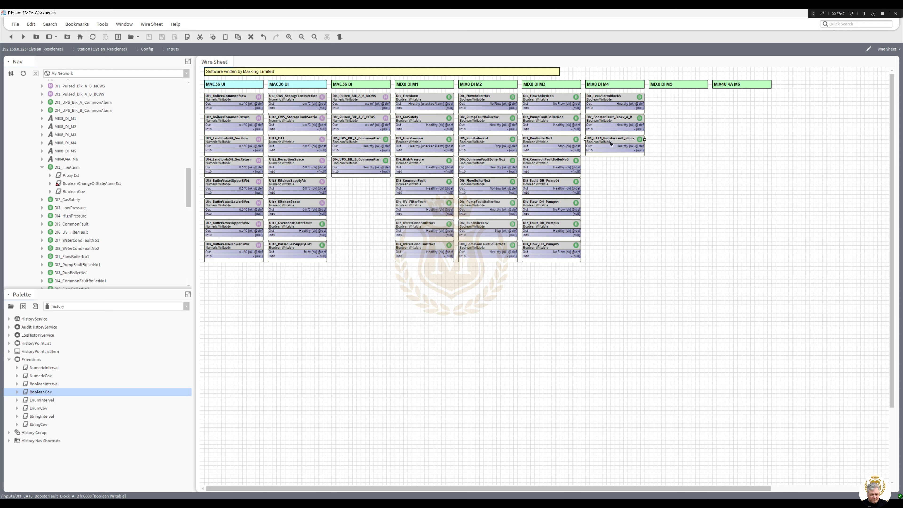
Duplicate the CAT5 booster fault point as DI4_KitchGasSasetyActivated and place the copy directly below it in MIX8 DI M4
right_click(610, 143)
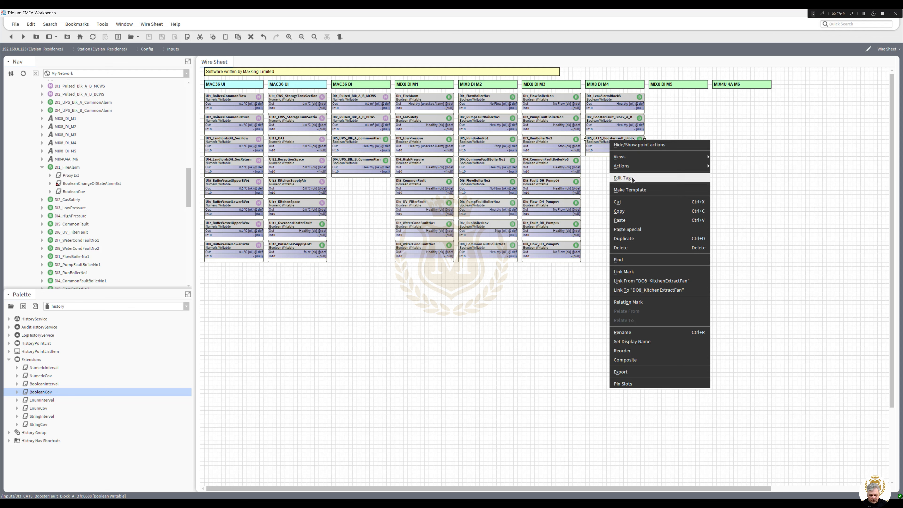
key("ctrl+r")
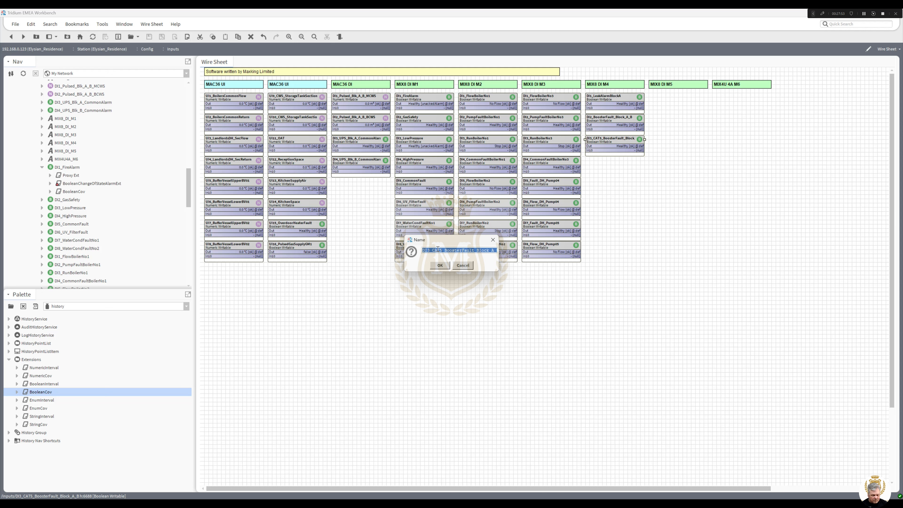
left_click_drag(429, 250, 579, 248)
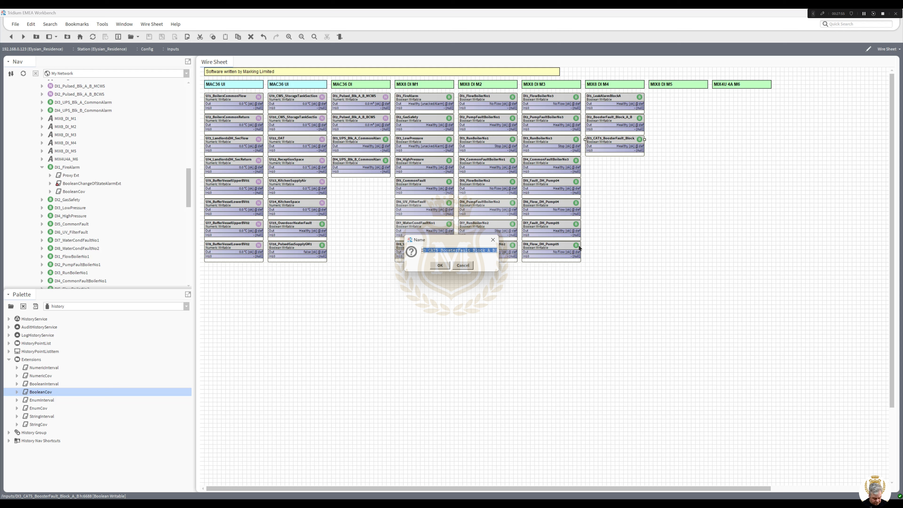
type("4_B")
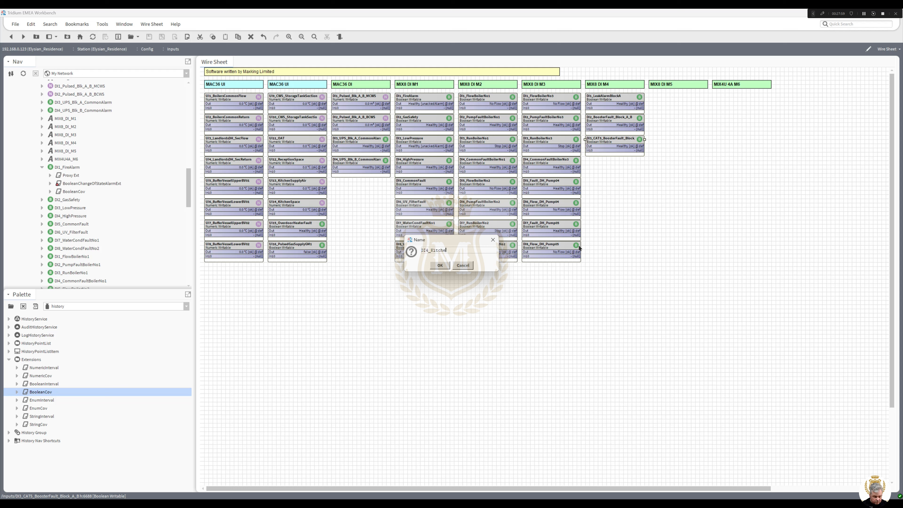
type("itchenGassasetyActivated")
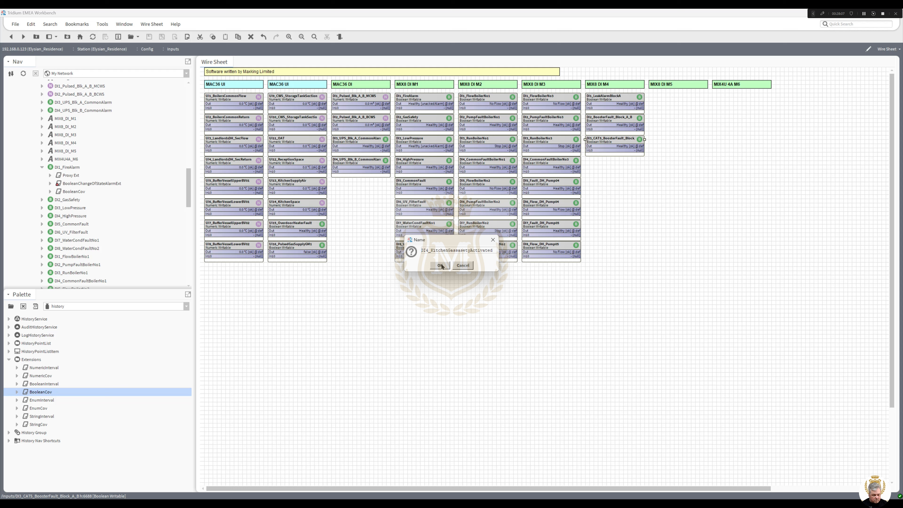
left_click(458, 251)
key("BackSpace")
type("S")
left_click(448, 250)
key("BackSpace")
key("BackSpace")
left_click(441, 266)
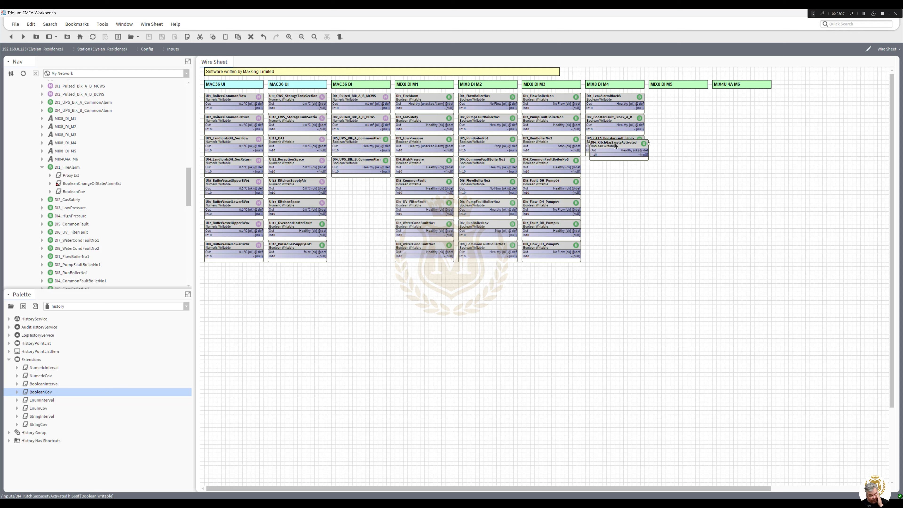
left_click_drag(615, 145, 620, 165)
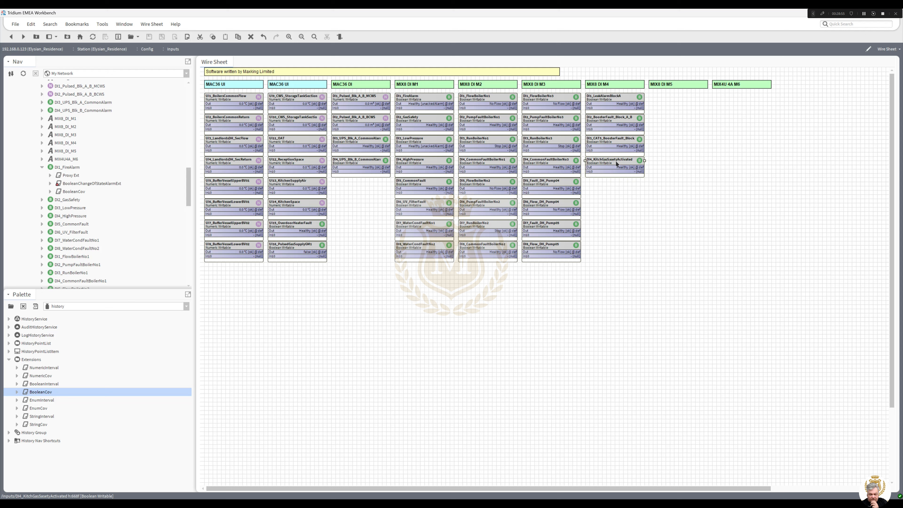
Correct the kitchen gas point's name to DI4_KitchGasSafetyActivated and open its property sheet
right_click(617, 164)
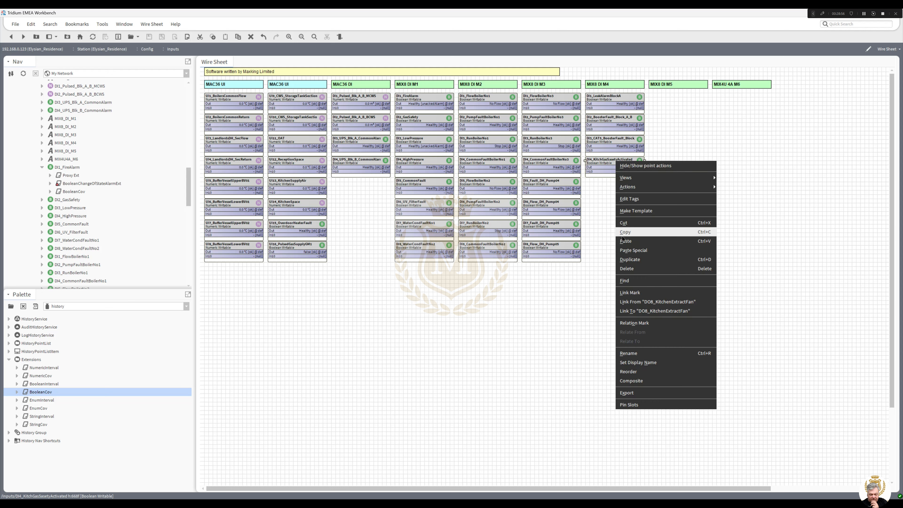
left_click(635, 351)
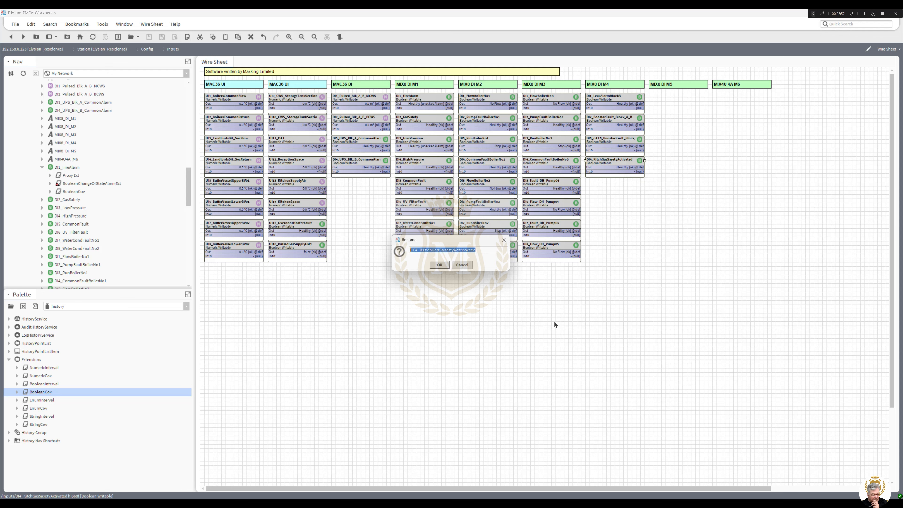
left_click(447, 250)
key("Delete")
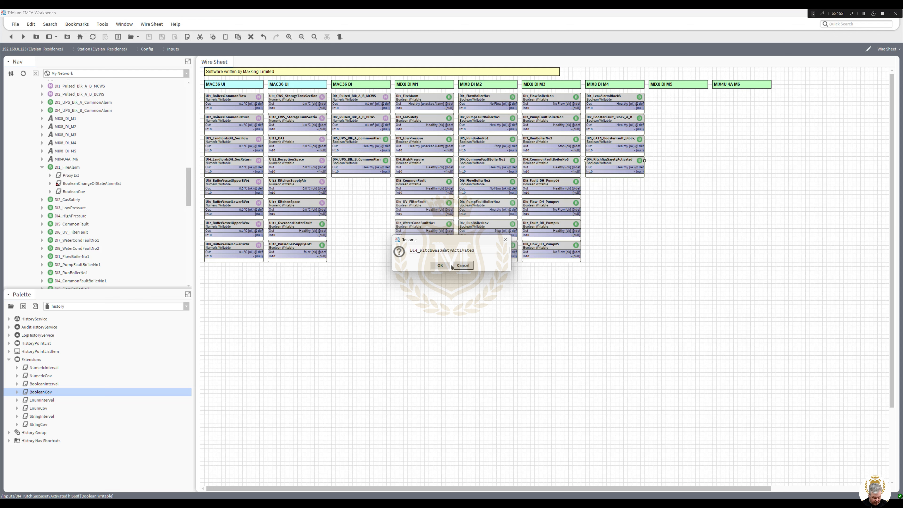
type("f")
left_click(440, 265)
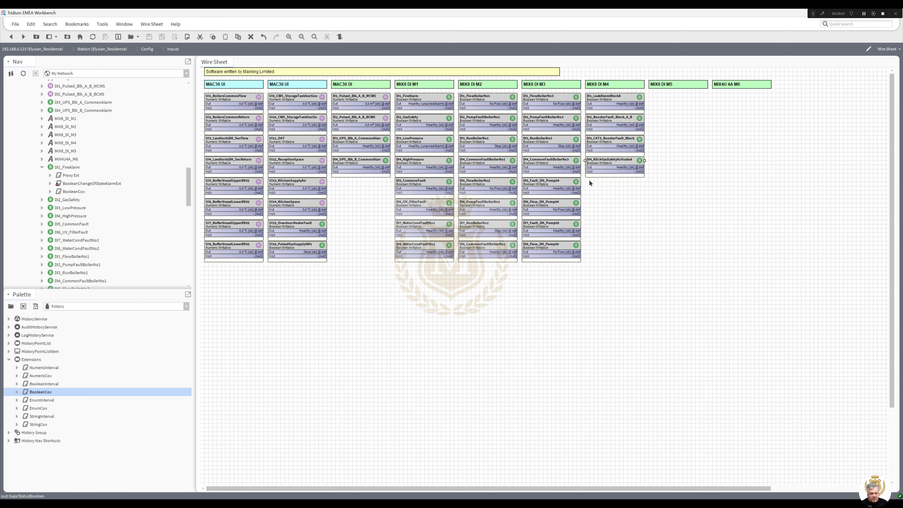
double_click(608, 165)
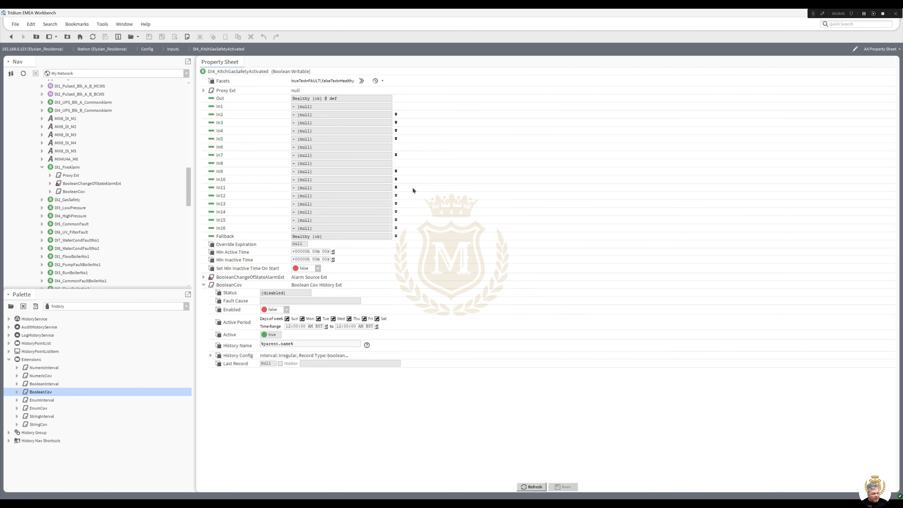
Set the kitchen gas safety point's alarm To Offnormal Text to GAS SAFETY!, save it and return to the wire sheet
left_click(204, 278)
left_click(304, 299)
left_click_drag(304, 299, 238, 302)
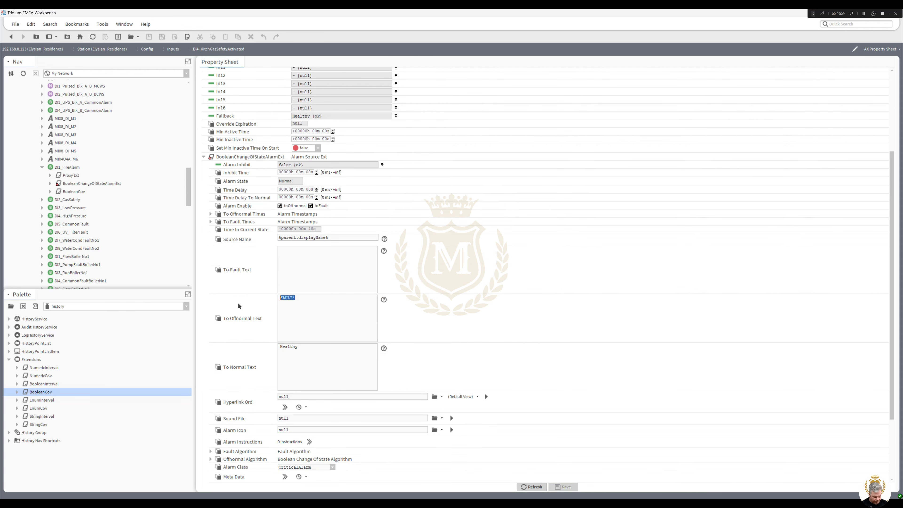
type("GAS S")
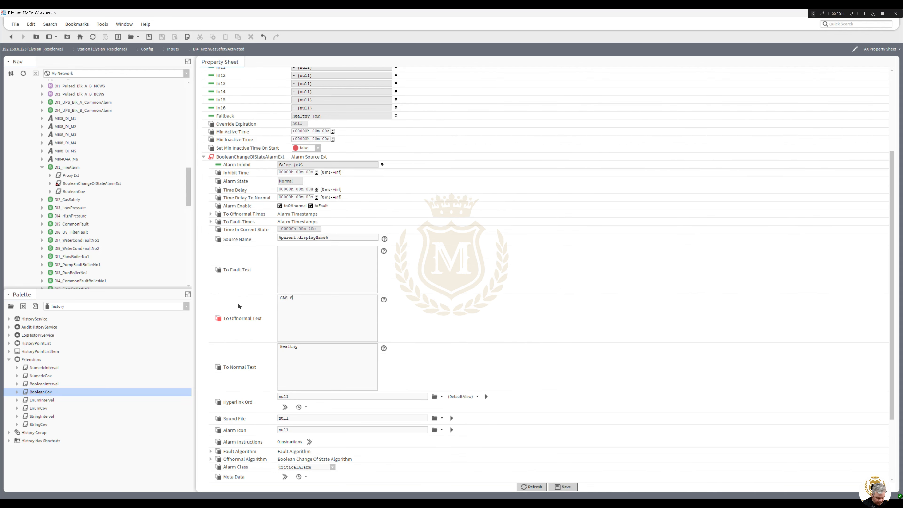
type("AFETY!")
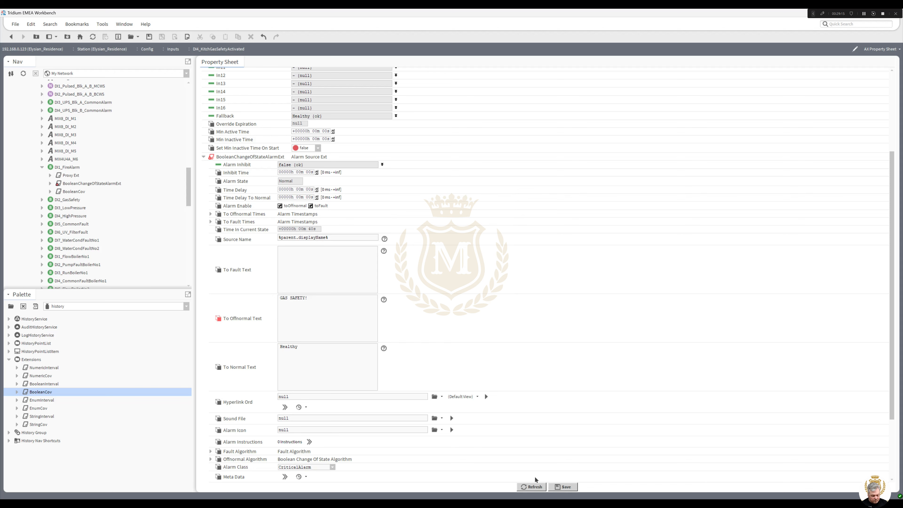
left_click(563, 487)
left_click(11, 36)
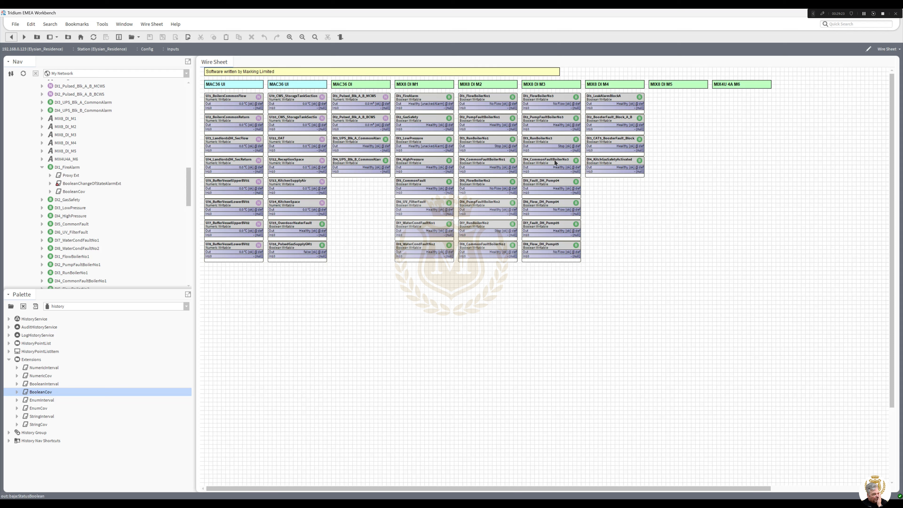
Duplicate the kitchen gas safety point as DI5_LowLevel_CWS_Tank and place the copy directly below it in MIX8 DI M4
right_click(612, 163)
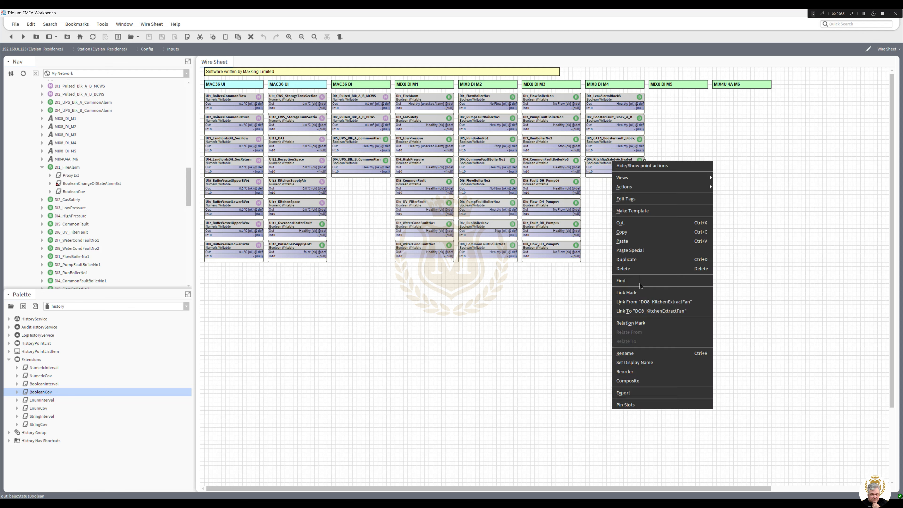
key("ctrl+r")
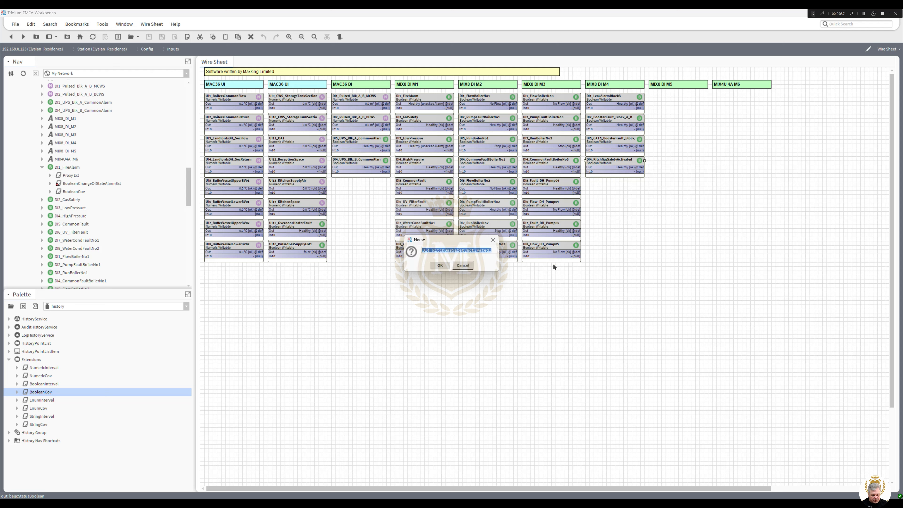
left_click_drag(428, 250, 583, 252)
type("5")
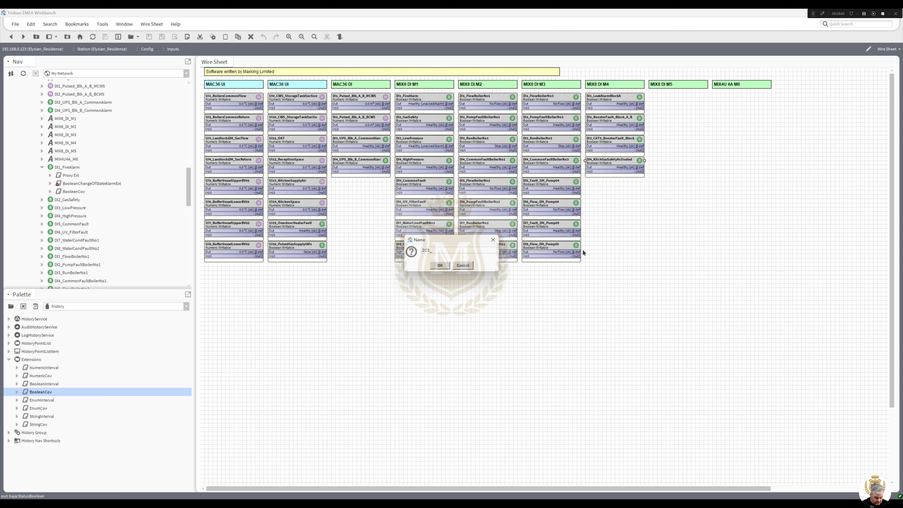
type("_CWS_Iank")
left_click(433, 251)
type("LowLevel_")
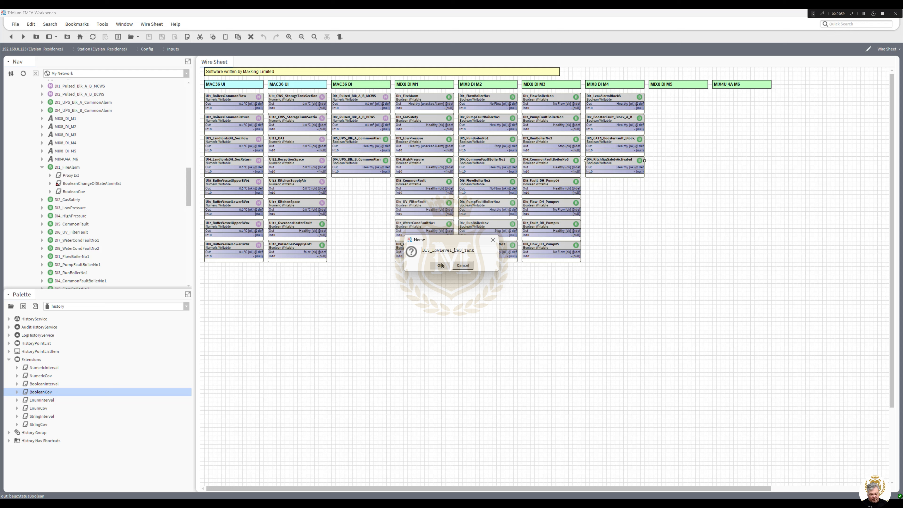
left_click(440, 265)
left_click_drag(615, 167, 610, 186)
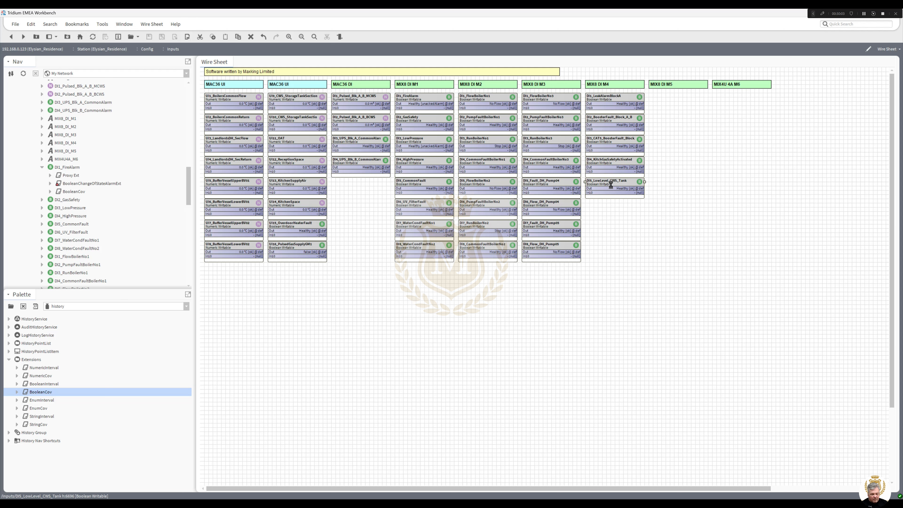
Set the alarm To Offnormal Text of DI5_LowLevel_CWS_Tank to LEVEL ISSUE, save it and return to the wire sheet
double_click(612, 187)
left_click_drag(316, 212, 246, 212)
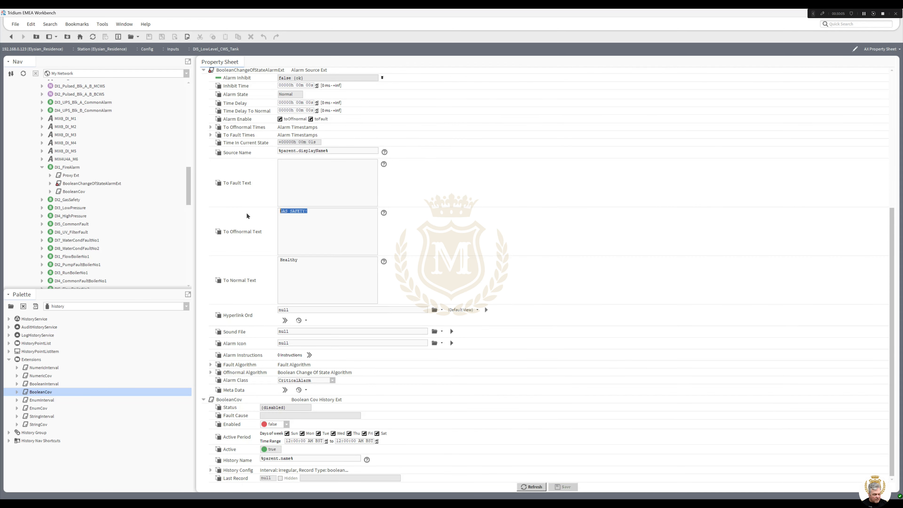
type("LE")
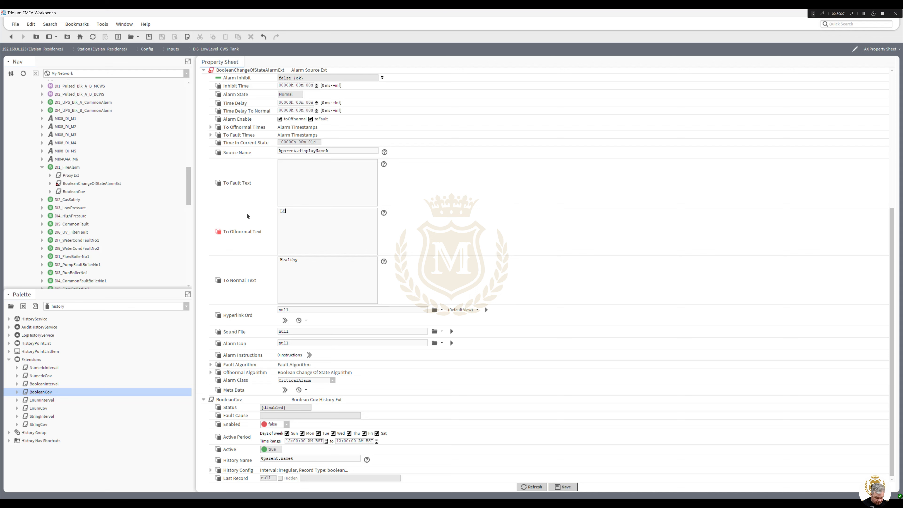
type("VEL ISSUE")
left_click(563, 487)
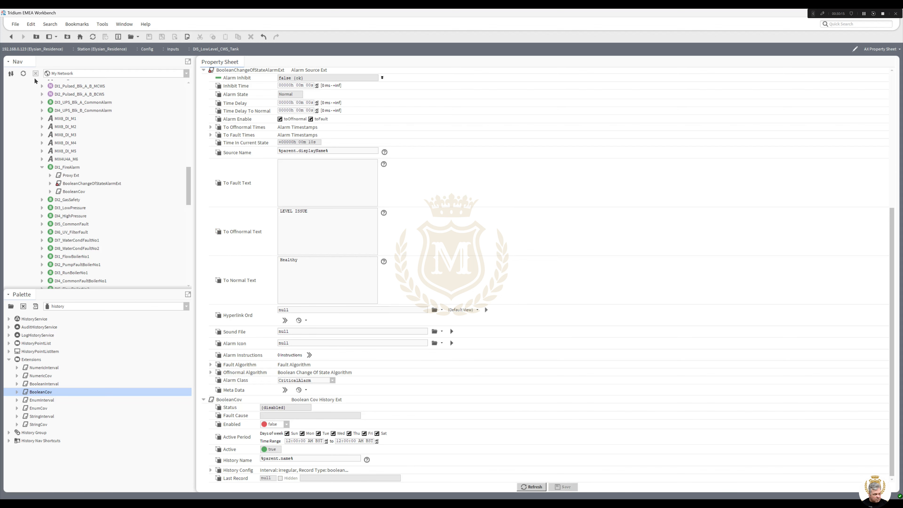
left_click(11, 37)
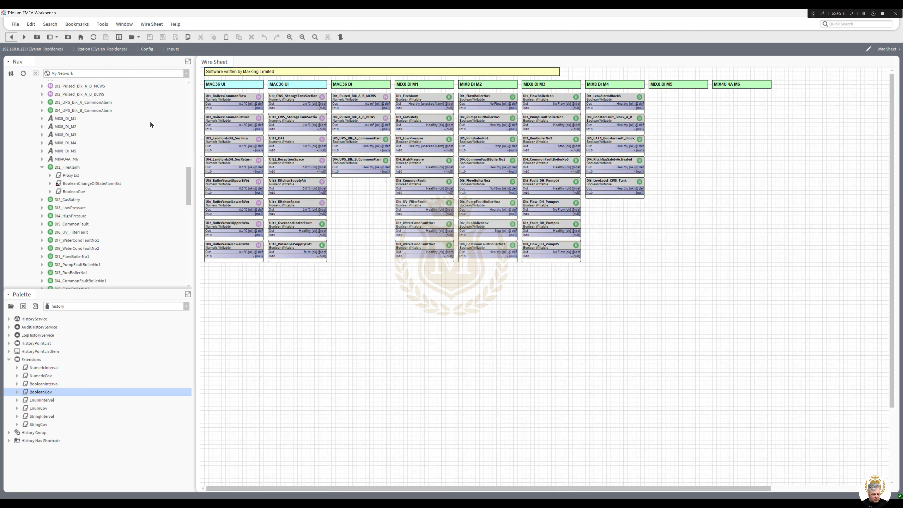
Set the trueText facet of DI4_KitchGasSafetyActivated to SAFETY! and return to the wire sheet
double_click(610, 164)
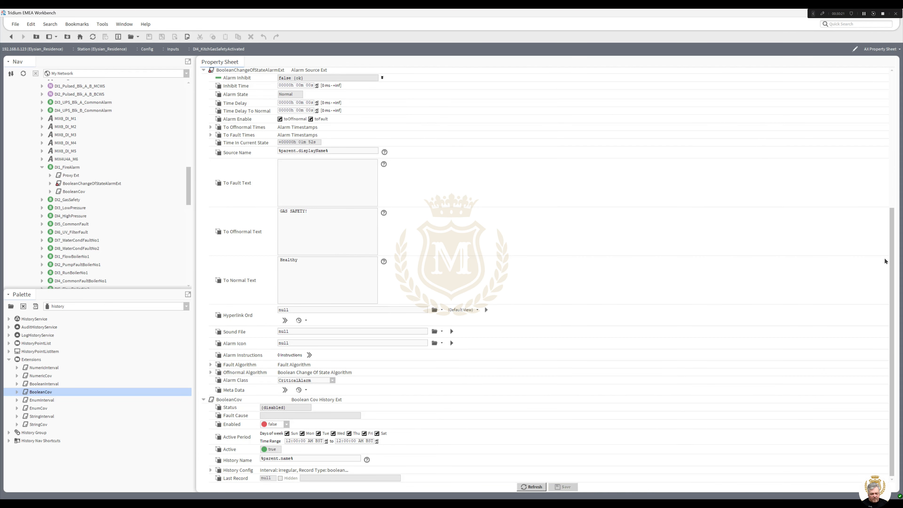
left_click_drag(891, 262, 890, 118)
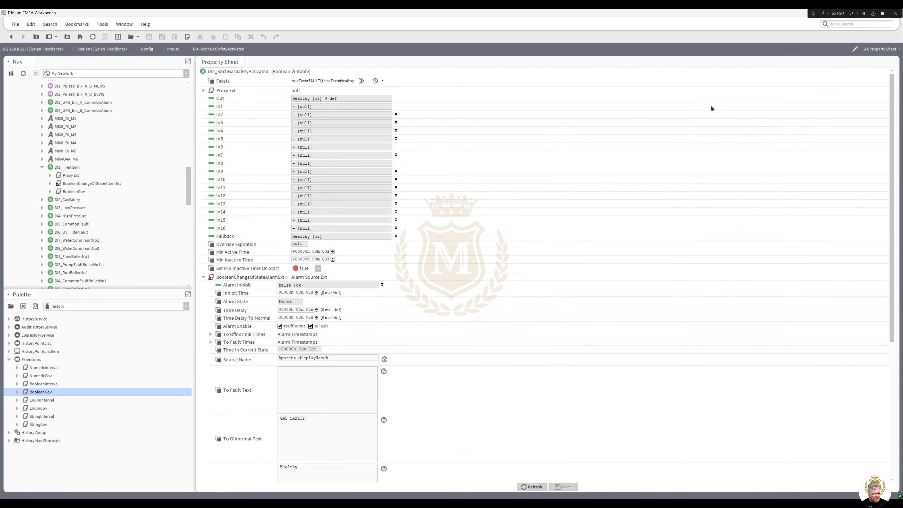
left_click(361, 81)
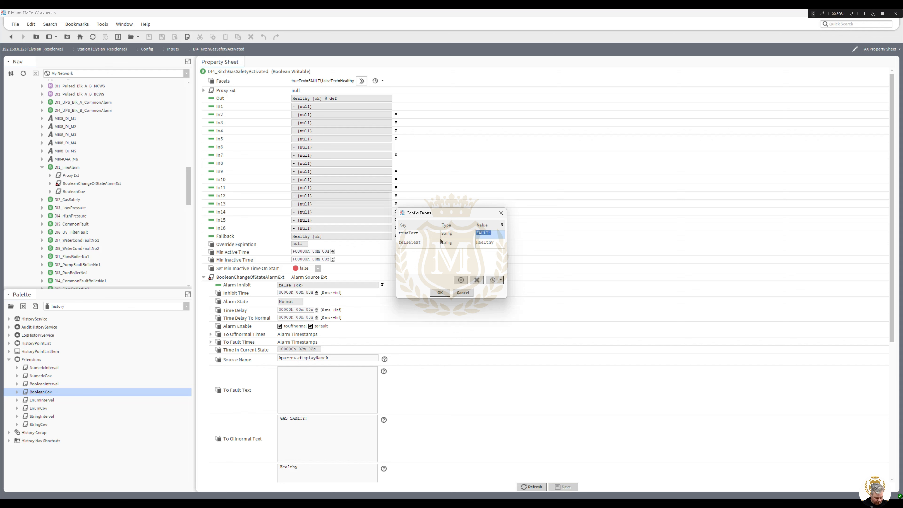
type("SAFETY!")
left_click(441, 292)
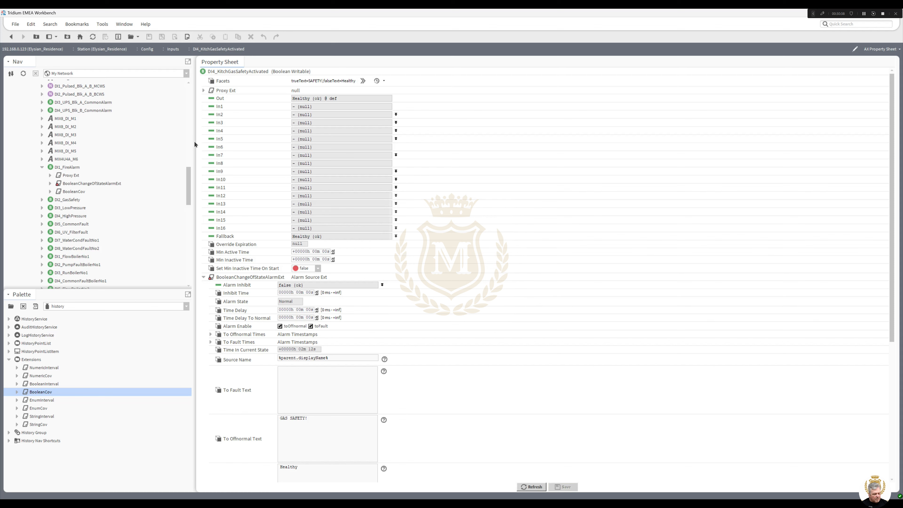
left_click(11, 37)
Set the trueText facet of DI5_LowLevel_CWS_Tank to LEVEL!, save it and return to the wire sheet
double_click(607, 182)
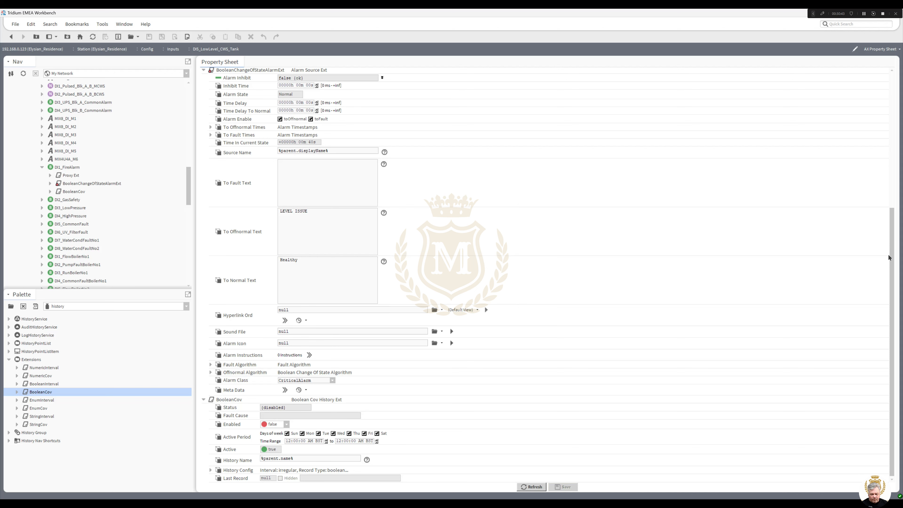
left_click_drag(892, 258, 896, 46)
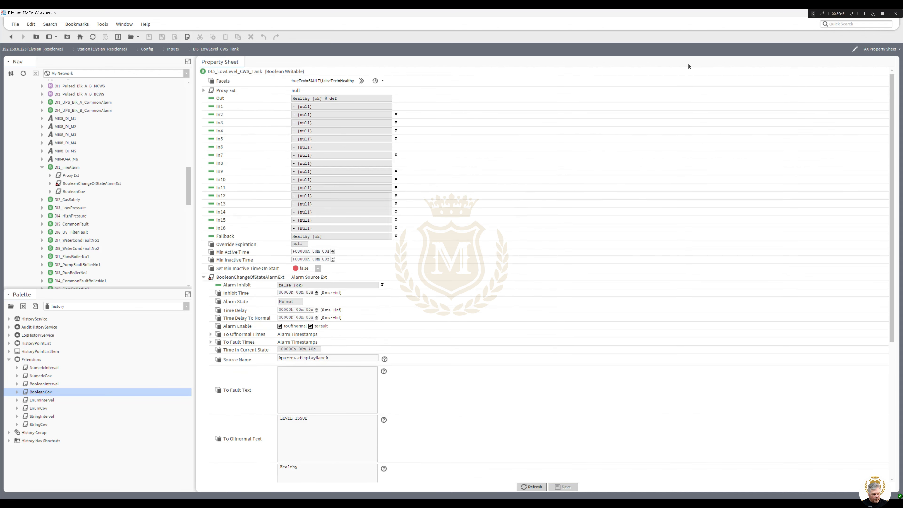
left_click(362, 81)
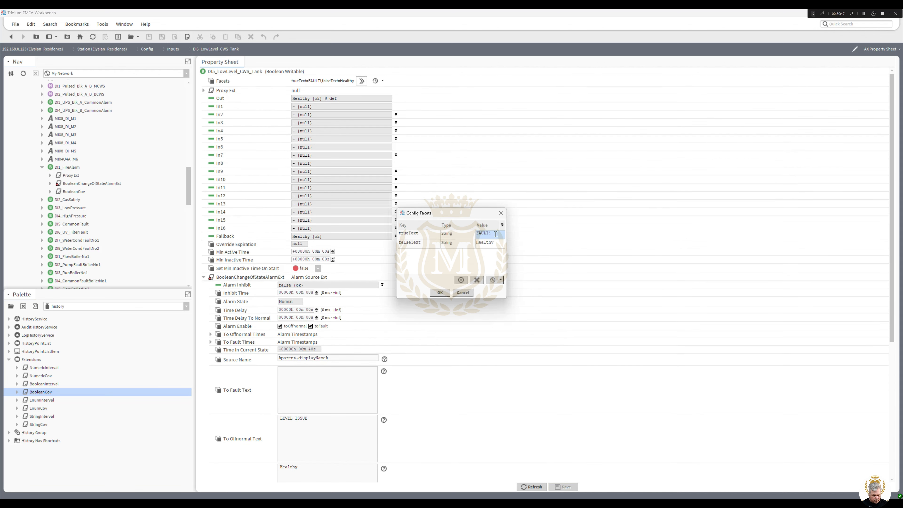
type("LEVEL!")
left_click(440, 292)
left_click(562, 487)
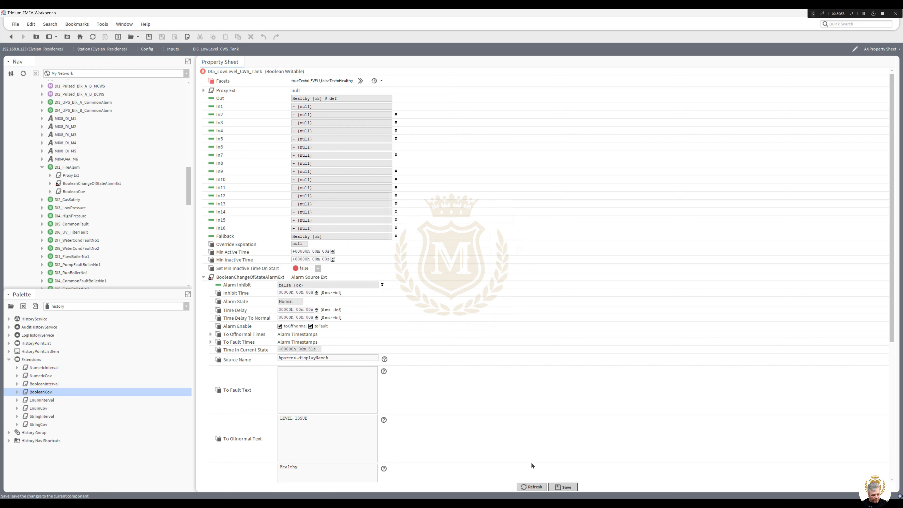
left_click(11, 37)
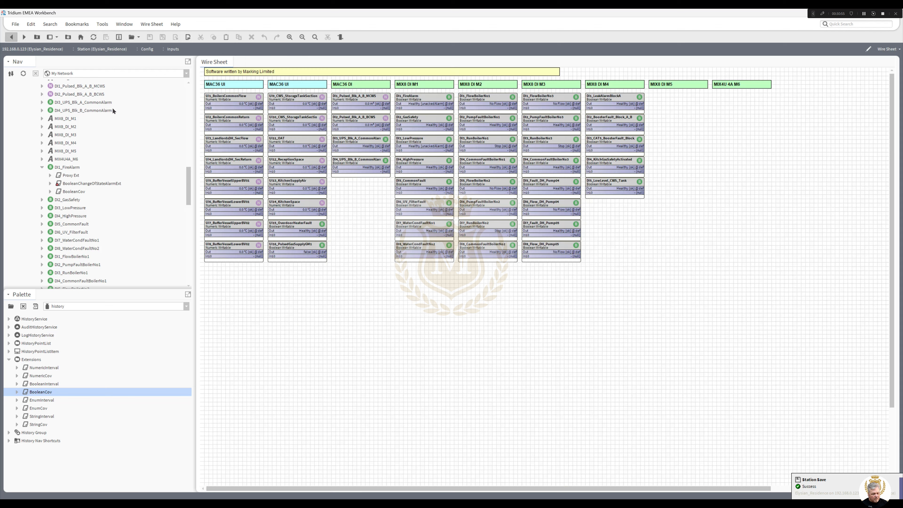
Duplicate DI5_LowLevel_CWS_Tank as DI6_HighLevel_CWS_Tank and place the copy directly below it in MIX8 DI M4
left_click(601, 183)
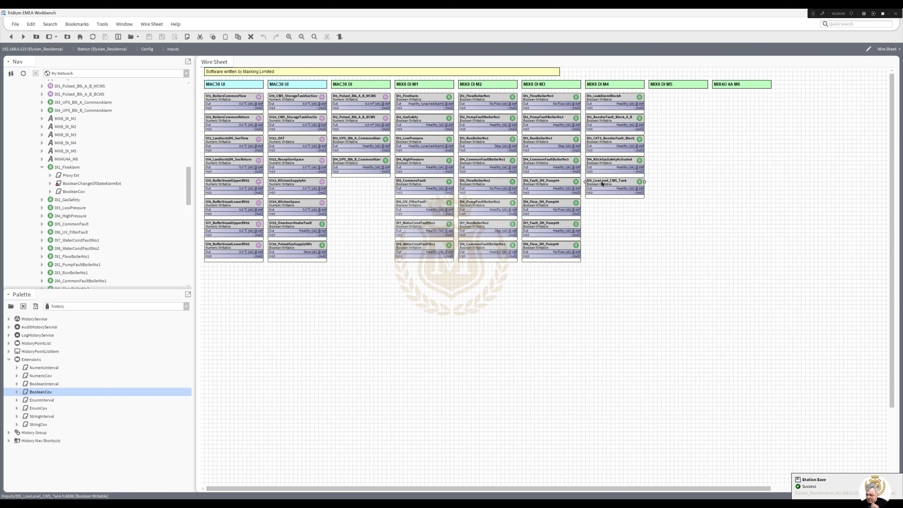
right_click(601, 183)
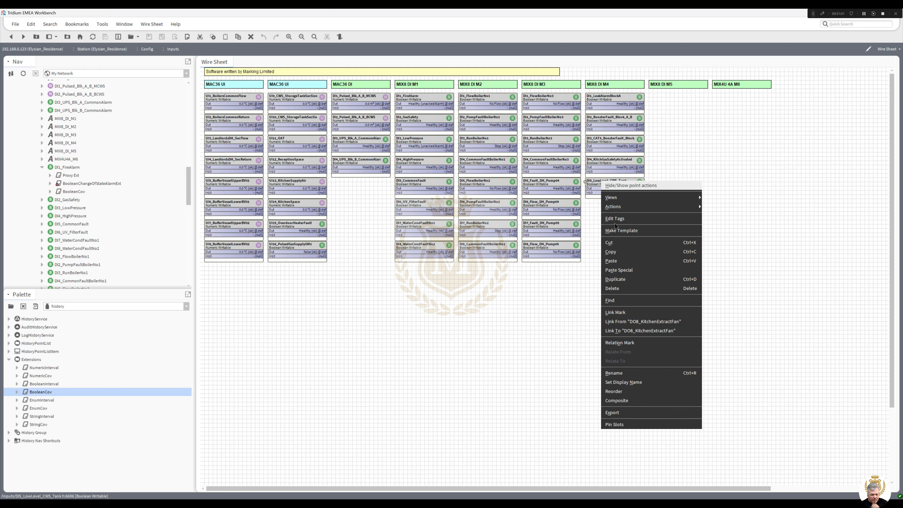
left_click(623, 274)
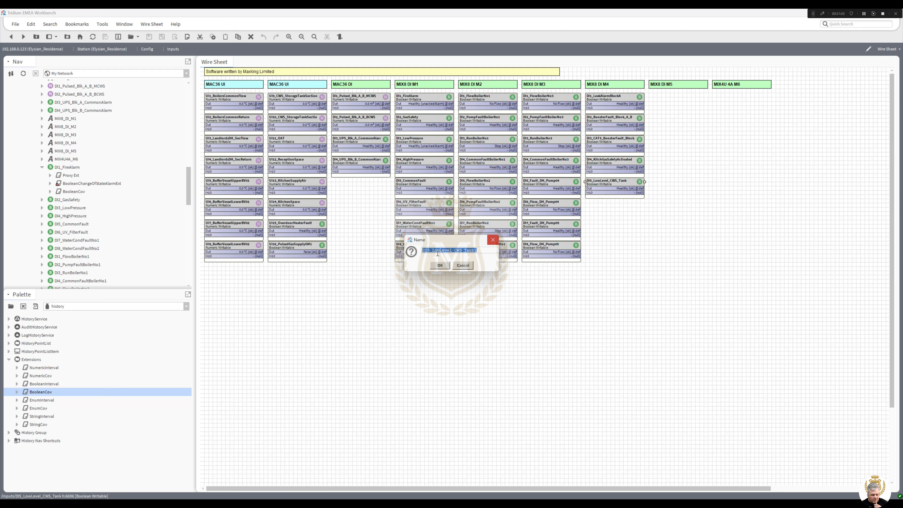
left_click(430, 251)
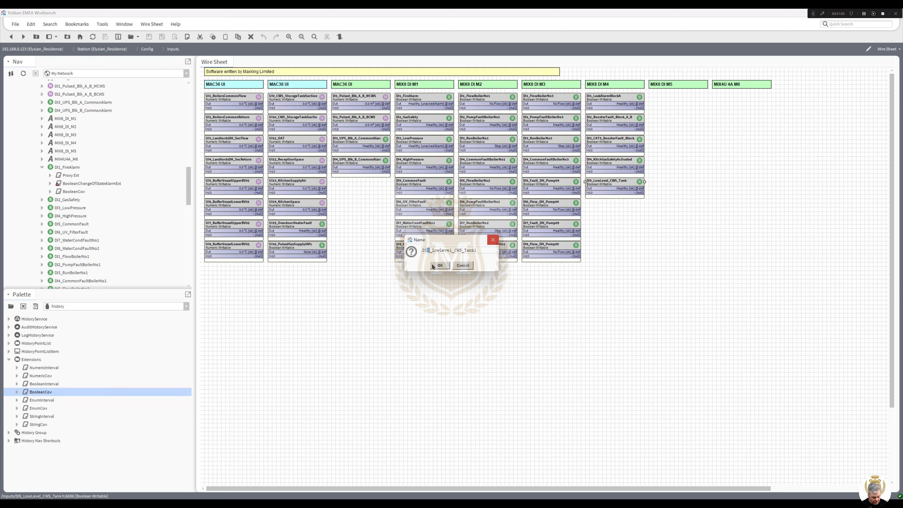
type("6")
left_click_drag(433, 250, 437, 250)
type("High")
left_click(440, 266)
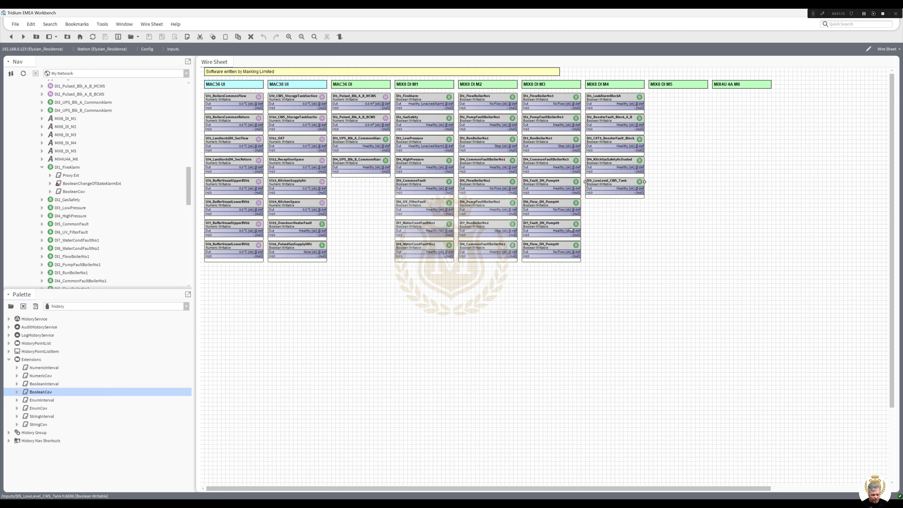
left_click_drag(607, 185, 606, 204)
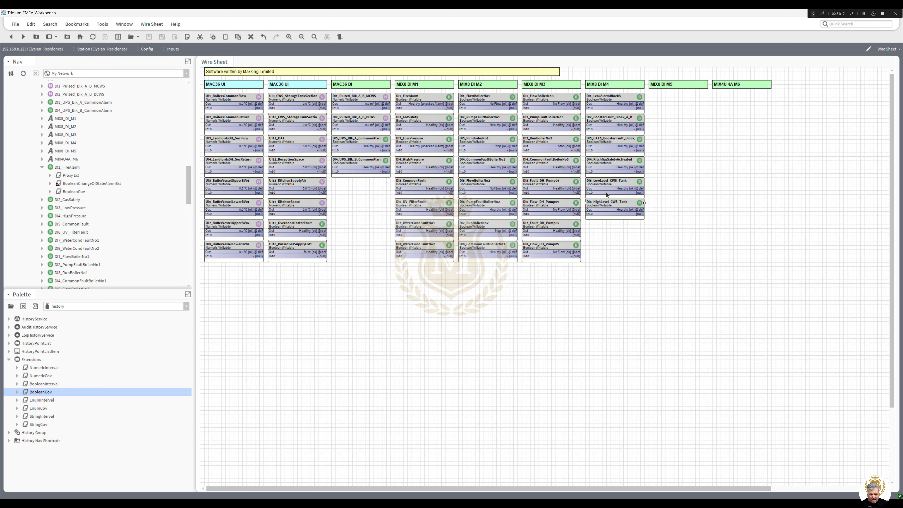
Duplicate the low level tank point as DI7_LowLevel_CWS_Tank2 and place the copy below the high level point
right_click(610, 182)
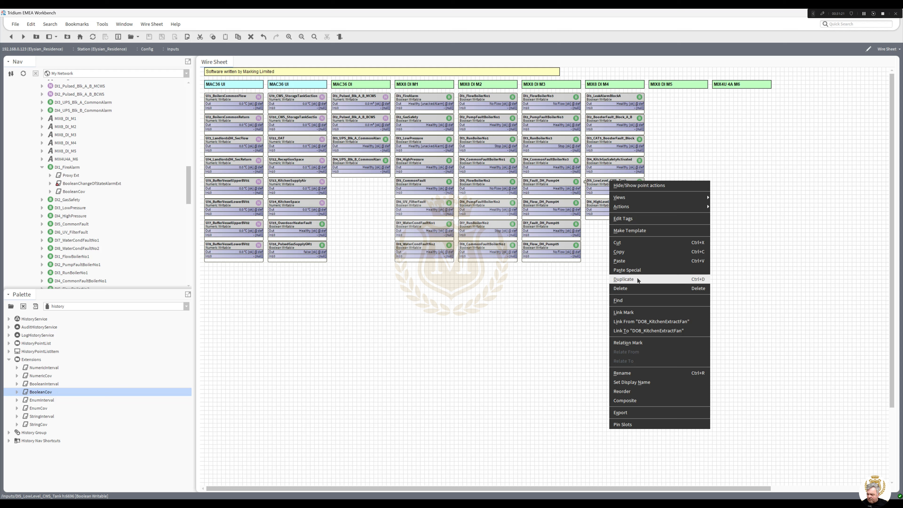
left_click(623, 280)
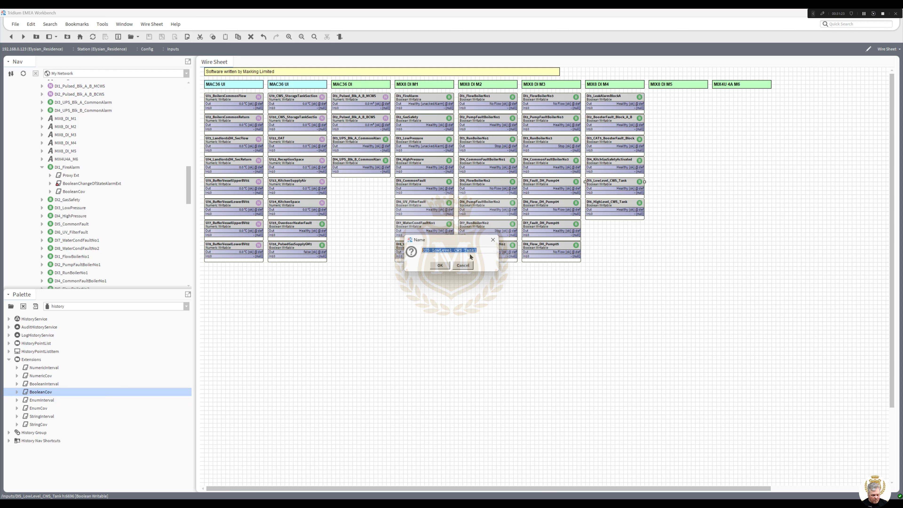
left_click_drag(477, 250, 474, 250)
left_click(442, 266)
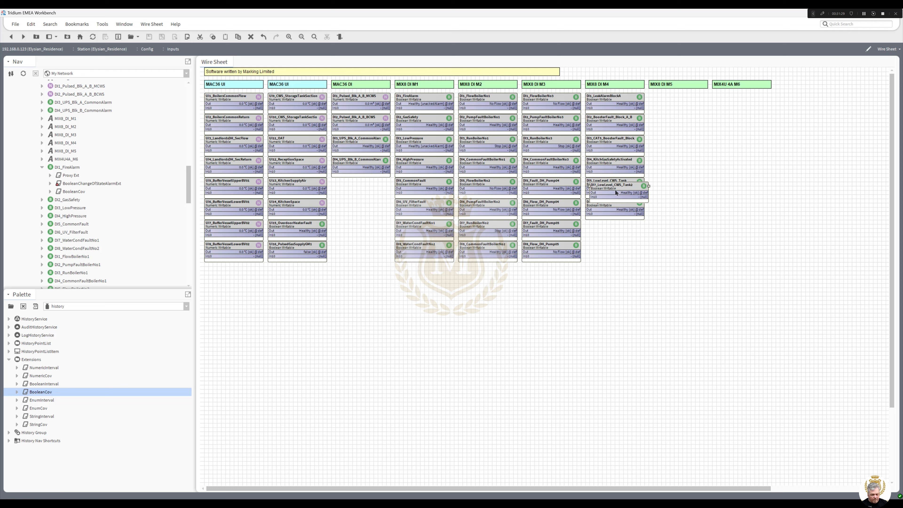
left_click(614, 223)
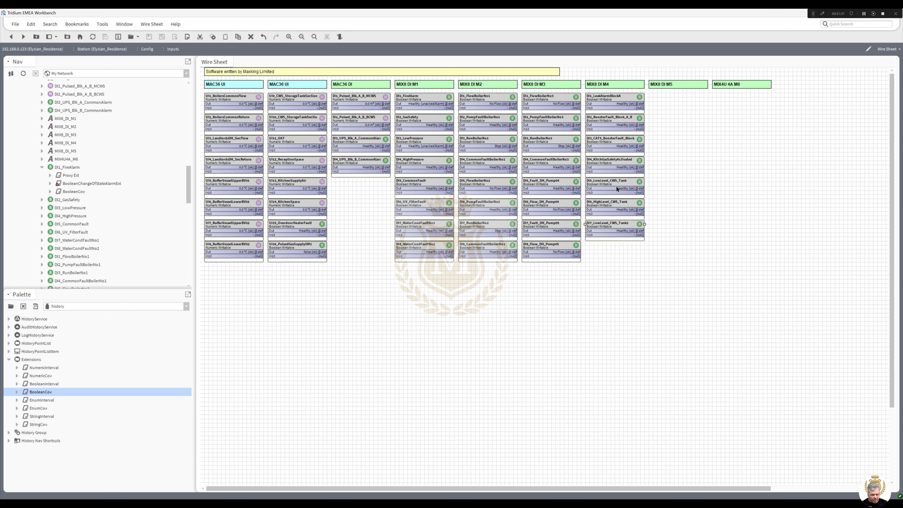
Rename the original DI5 low level tank point as DI5_LowLevel_CWS_Tank1
right_click(618, 181)
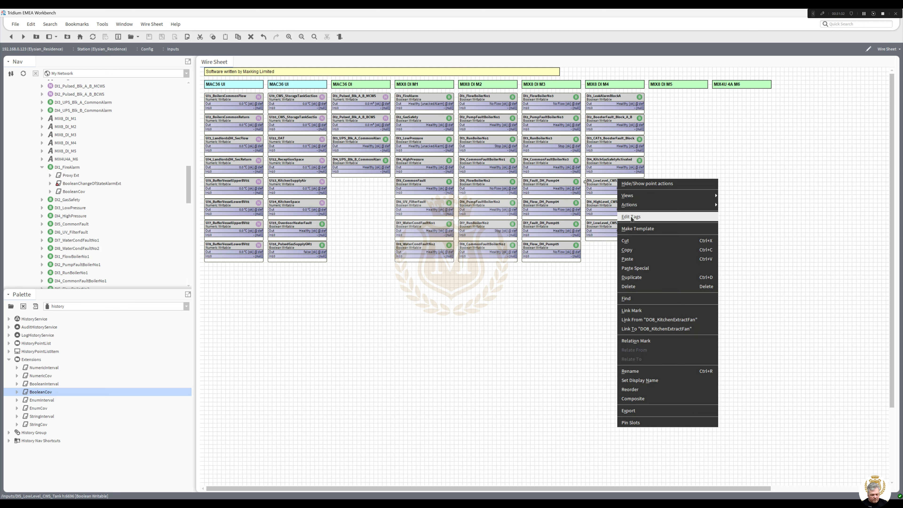
left_click(637, 371)
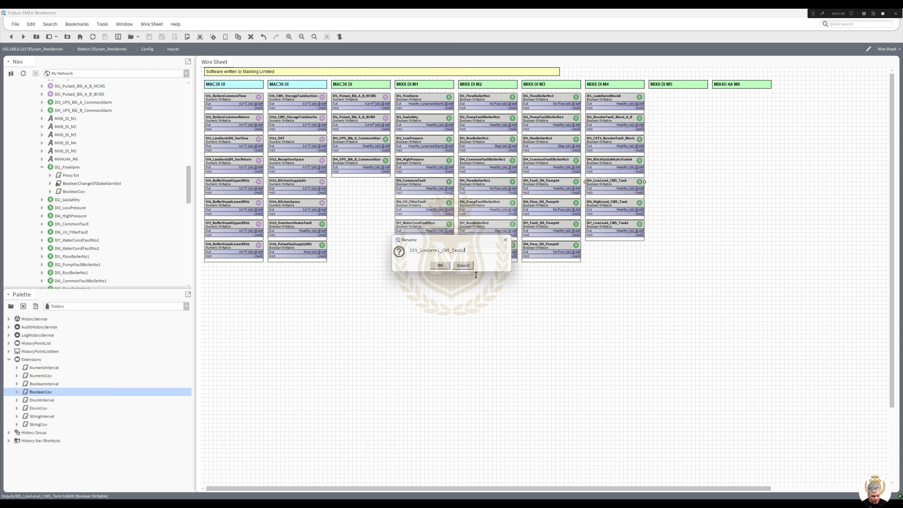
left_click(445, 268)
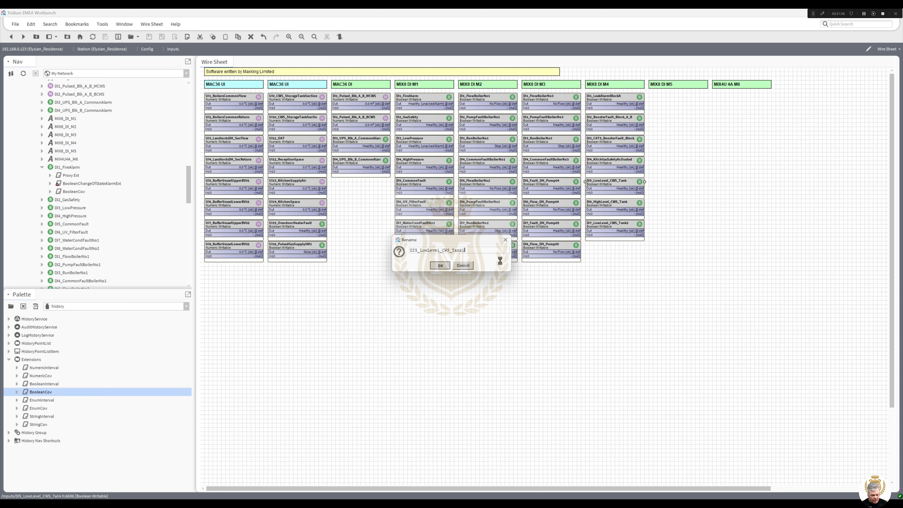
Rename the DI6 high level tank point in MIX8 DI M4 as DI6_HighLevel_CWS_Tank1
right_click(614, 207)
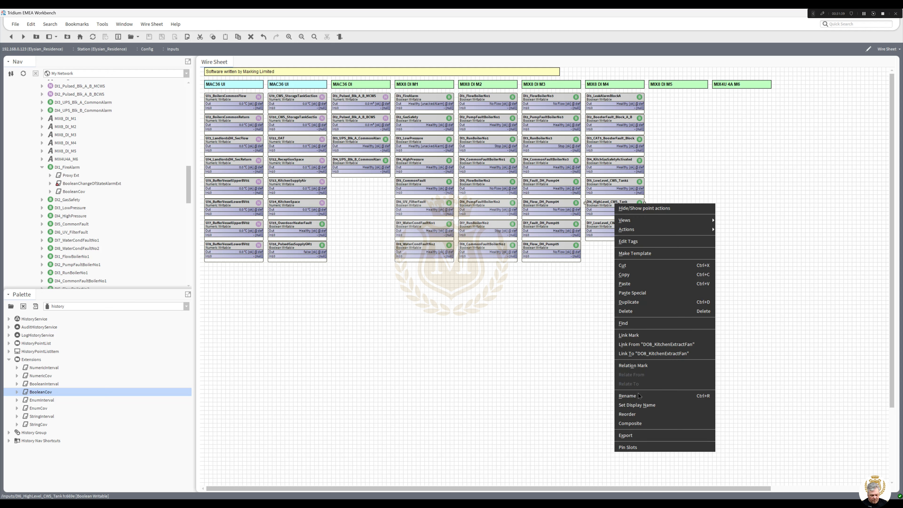
left_click(626, 396)
left_click(475, 252)
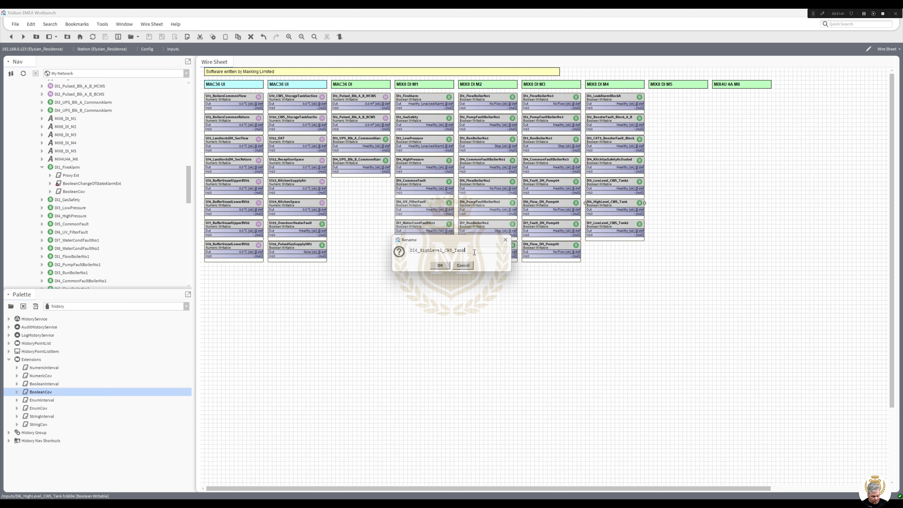
left_click(443, 265)
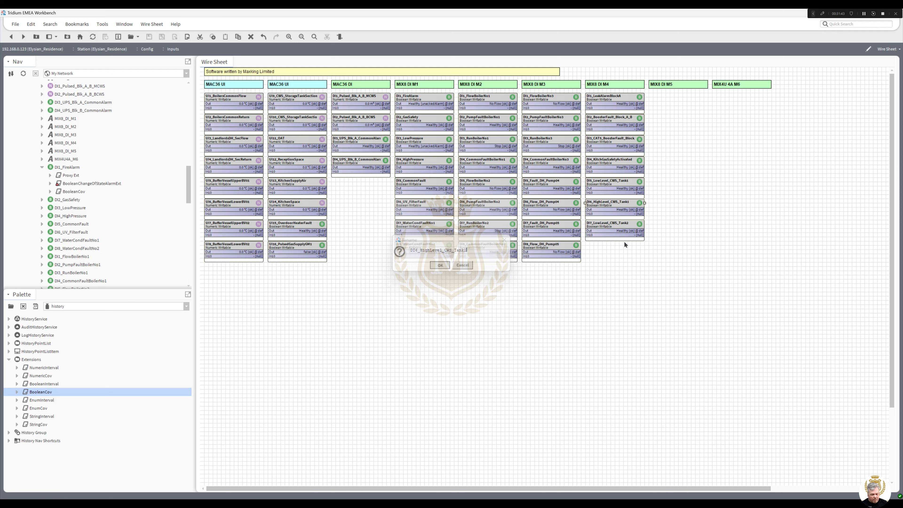
Duplicate DI6_HighLevel_CWS_Tank1 as DI8_HighLevel_CWS_Tank2 and place the copy below DI7_LowLevel_CWS_Tank2 in MIX8 DI M4
right_click(621, 206)
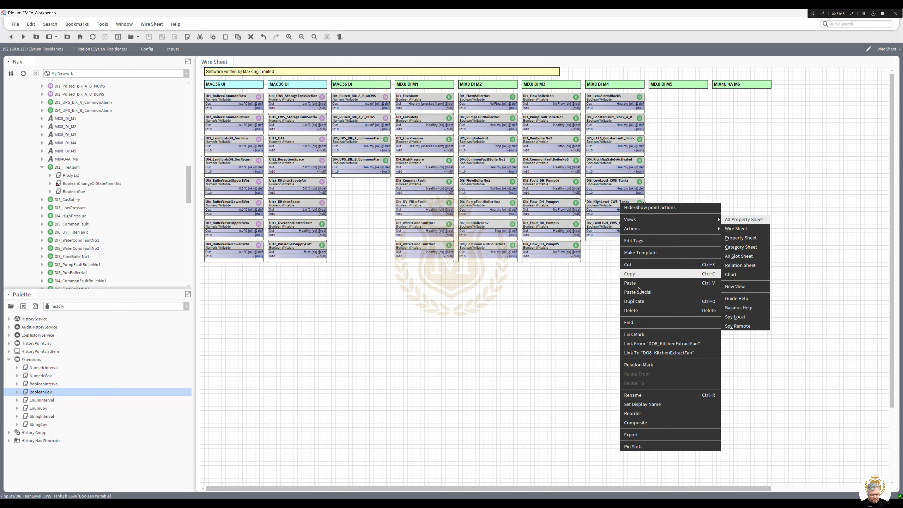
key("Escape")
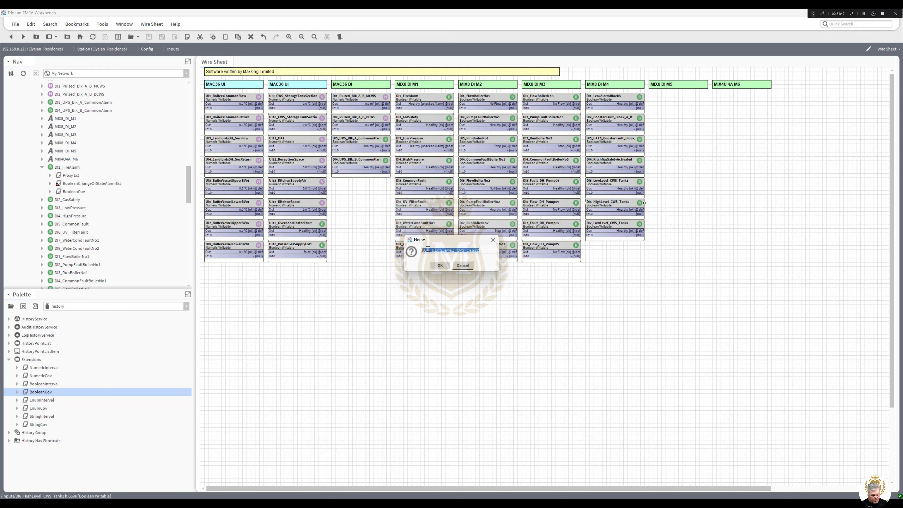
left_click_drag(430, 251, 427, 250)
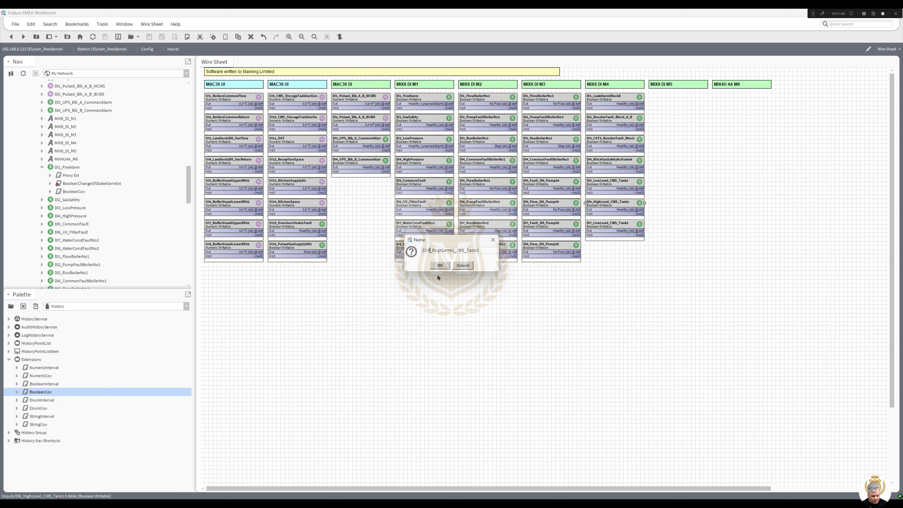
left_click(441, 265)
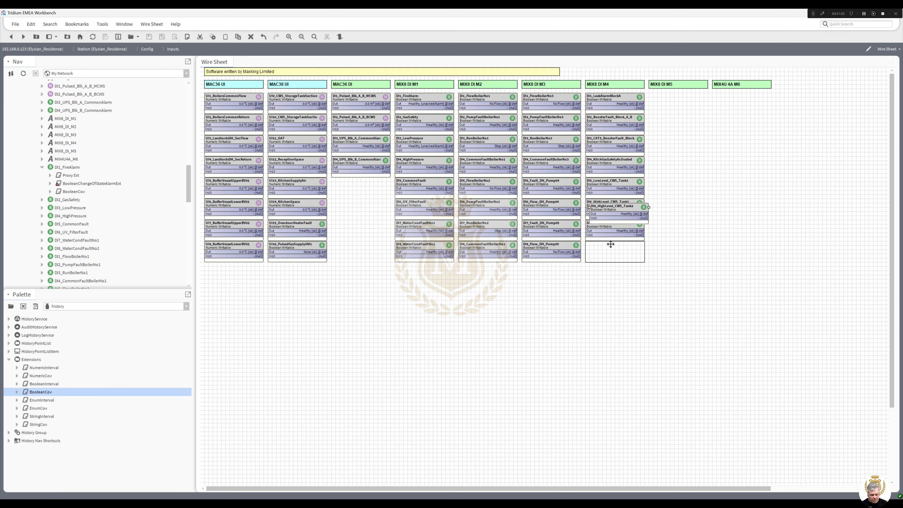
left_click(613, 245)
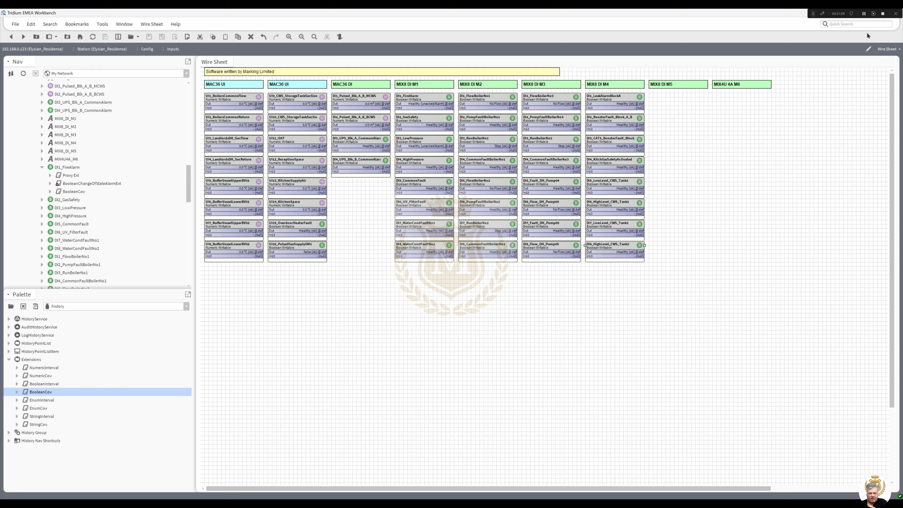
left_click(864, 14)
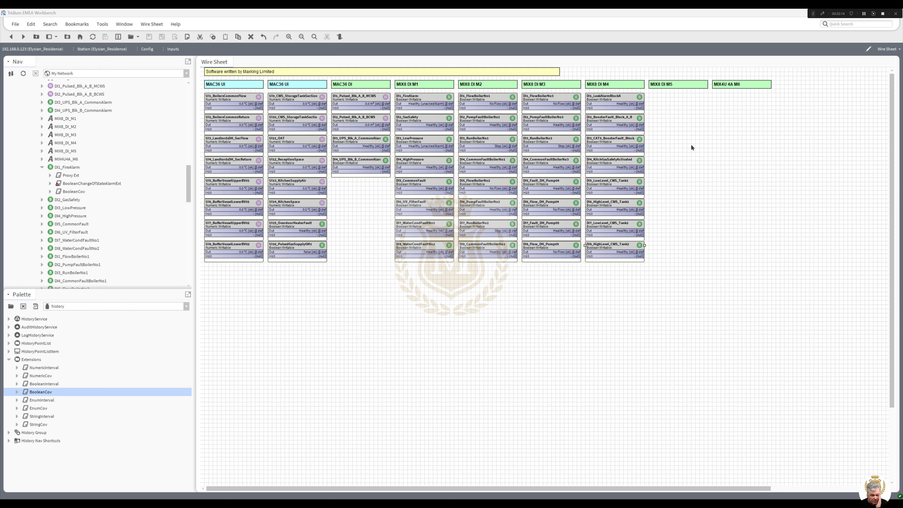
Duplicate DI3_CAT5_BoosterFault_Block_A_B as DI1_Fault_AHU01 and place the copy directly below the MIX8 DI M5 heading
right_click(606, 144)
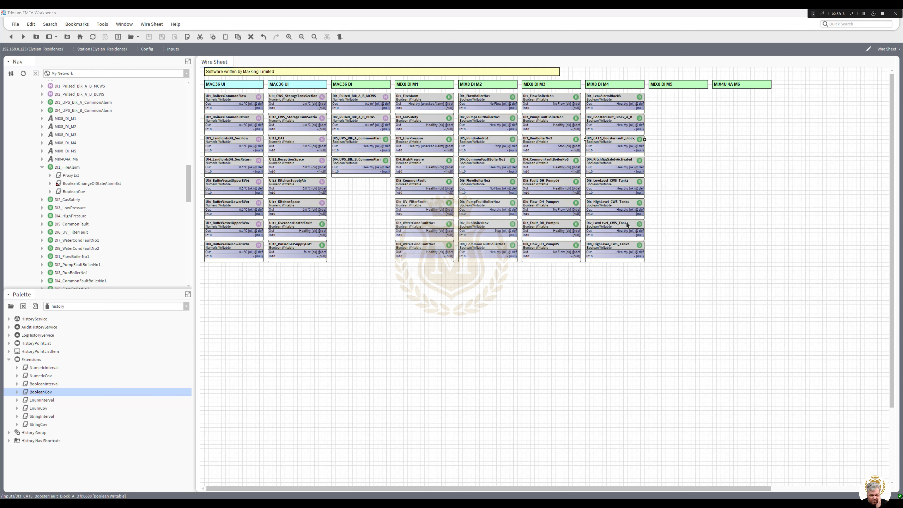
left_click(619, 241)
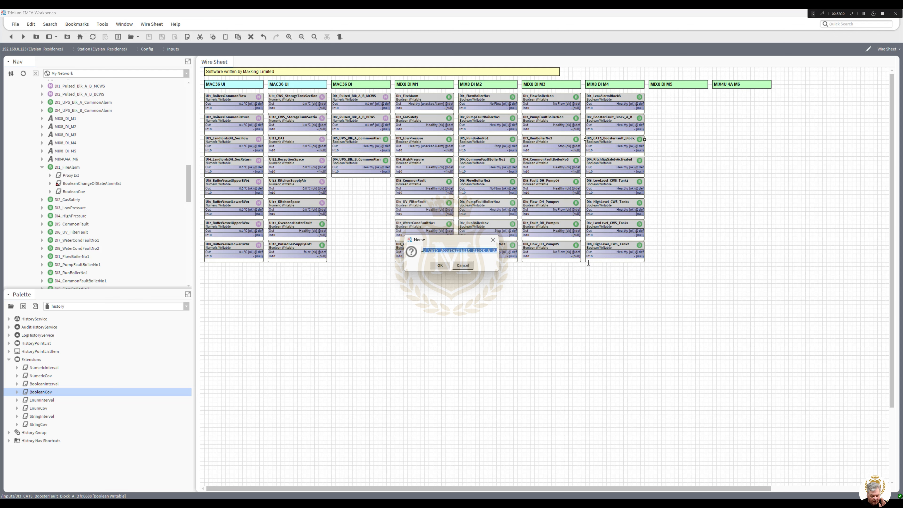
type("DI1")
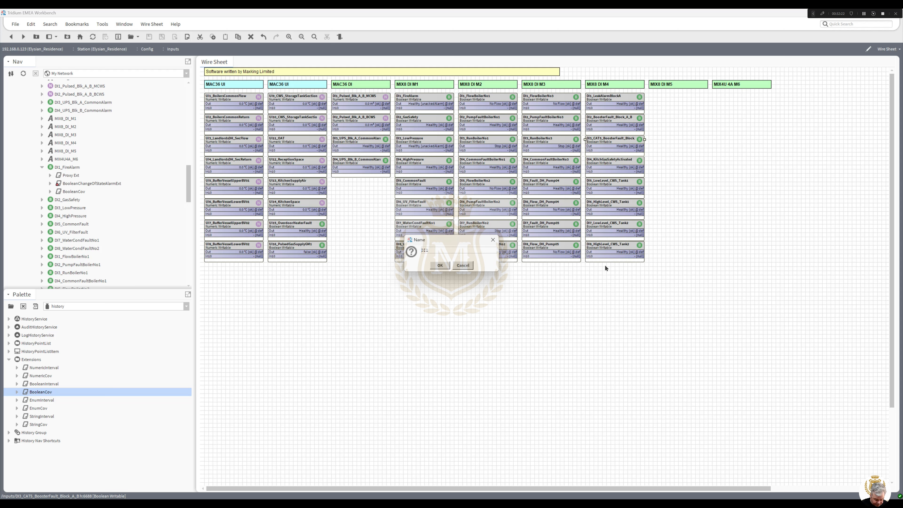
type("_Fault_AHU01")
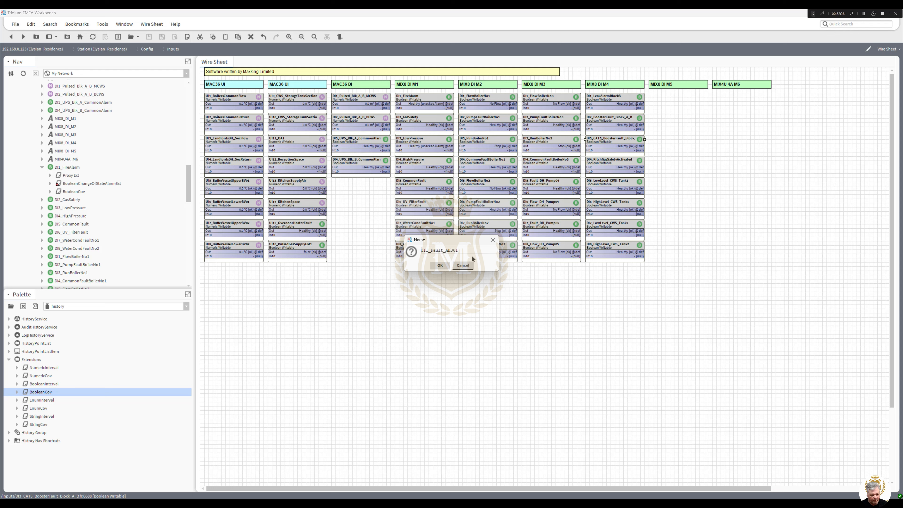
left_click(441, 266)
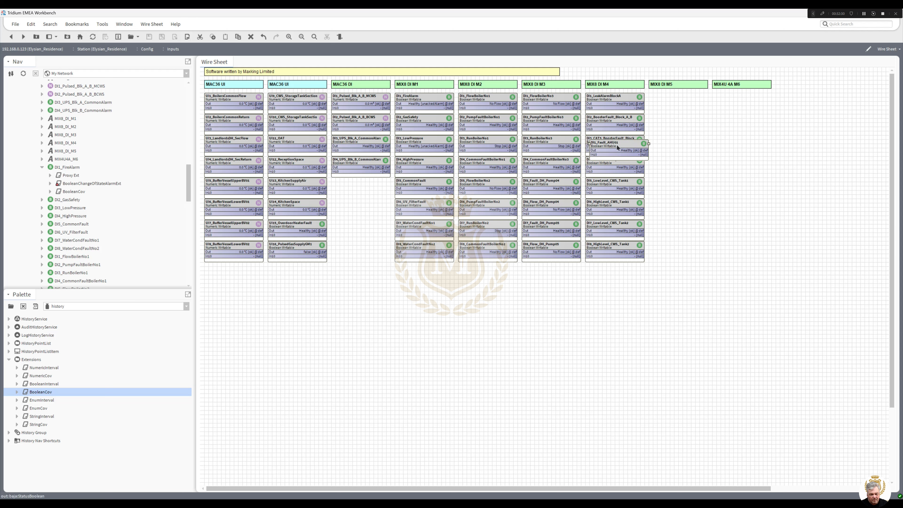
left_click_drag(617, 144, 676, 98)
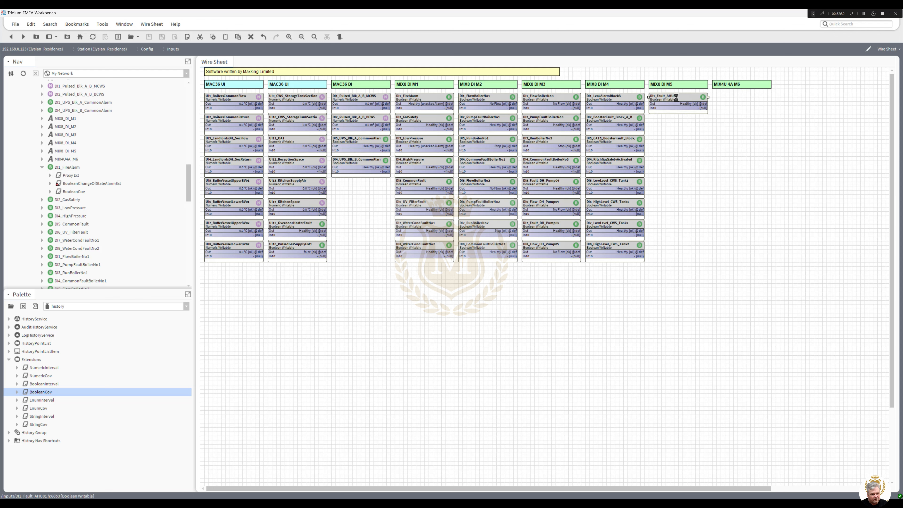
Check the alarm and history extension settings in the properties of DI1_Fault_AHU01, and return to the wire sheet
double_click(677, 98)
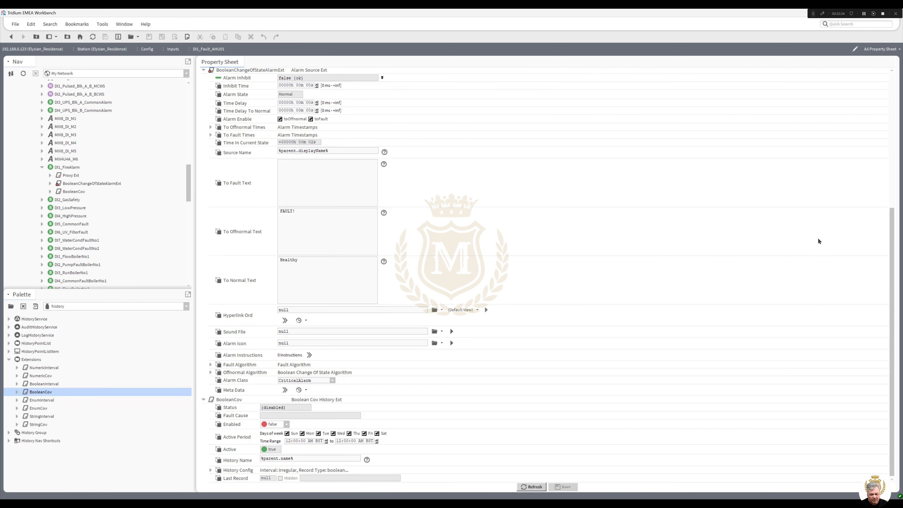
left_click_drag(890, 275, 896, 343)
left_click(11, 36)
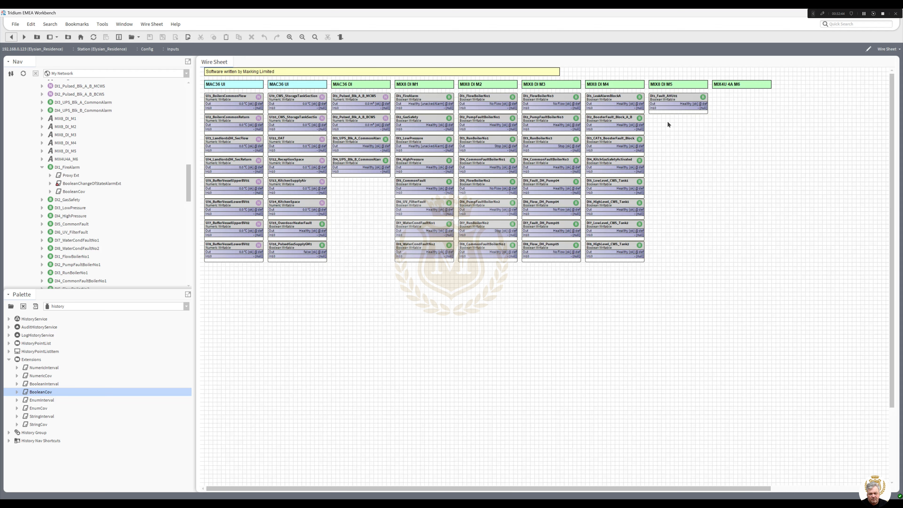
Duplicate DI1_Fault_AHU01 as DI2_Fault_AHU02 and place the copy directly below it in MIX8 DI M5
right_click(672, 101)
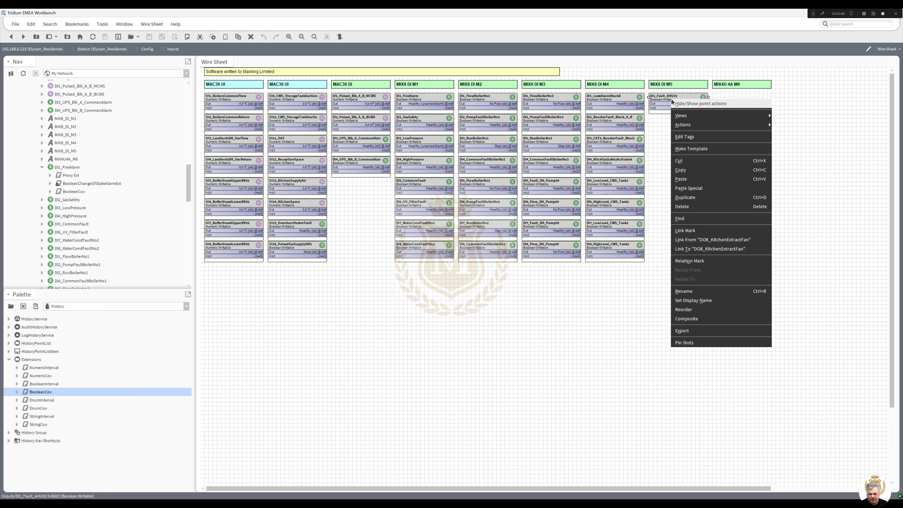
left_click(691, 197)
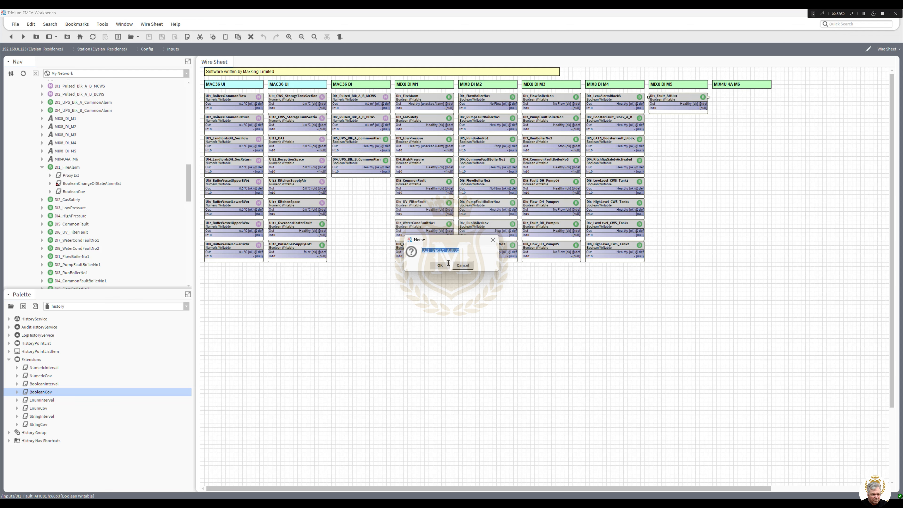
left_click_drag(426, 250, 431, 250)
type("2")
left_click(438, 265)
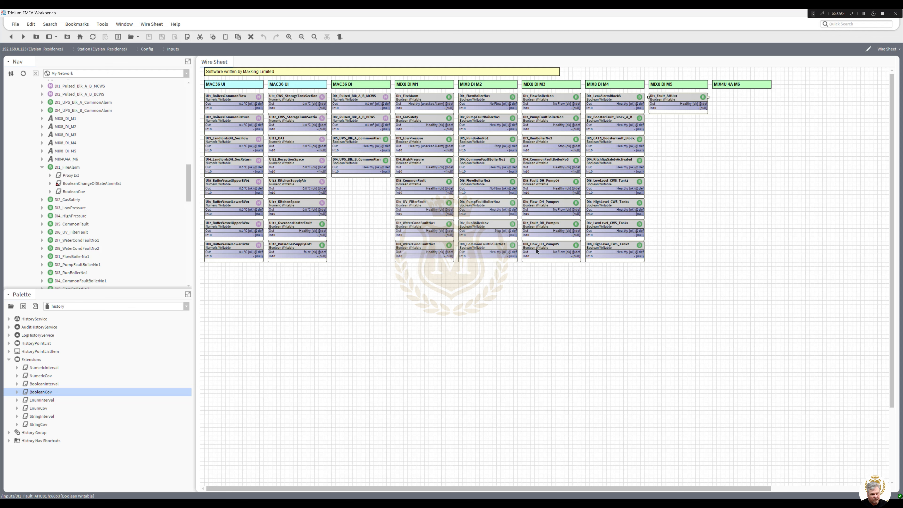
left_click_drag(695, 114, 687, 121)
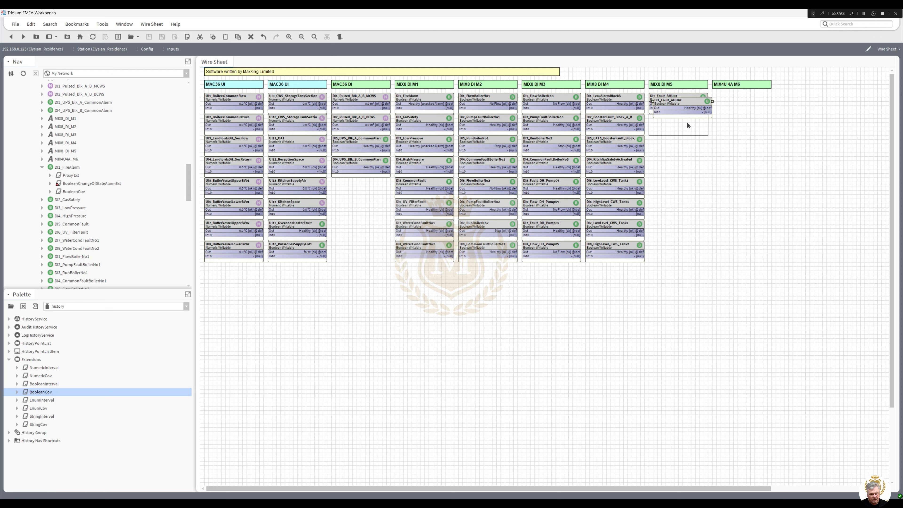
Duplicate DI2_Fault_AHU02 as DI3_Fault_AHU03 and place the copy directly below it in MIX8 DI M5
right_click(687, 124)
left_click(703, 221)
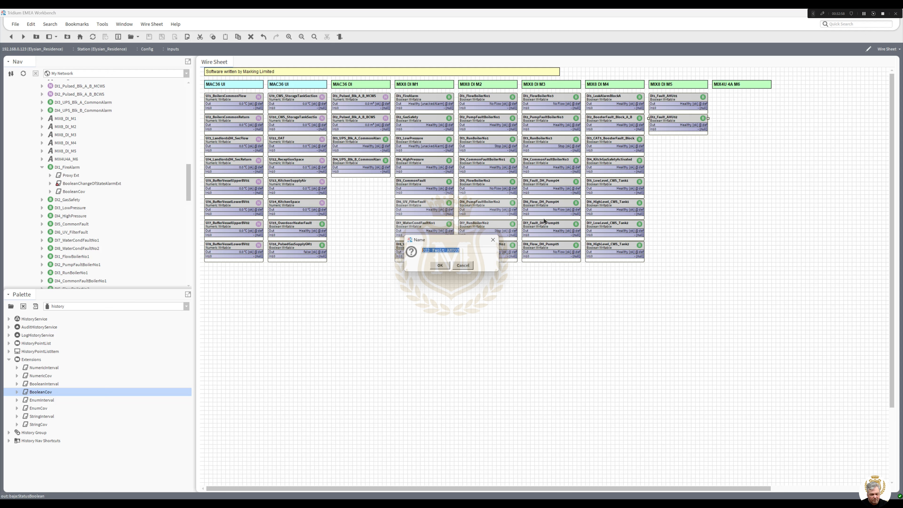
left_click_drag(429, 252, 427, 252)
left_click(441, 268)
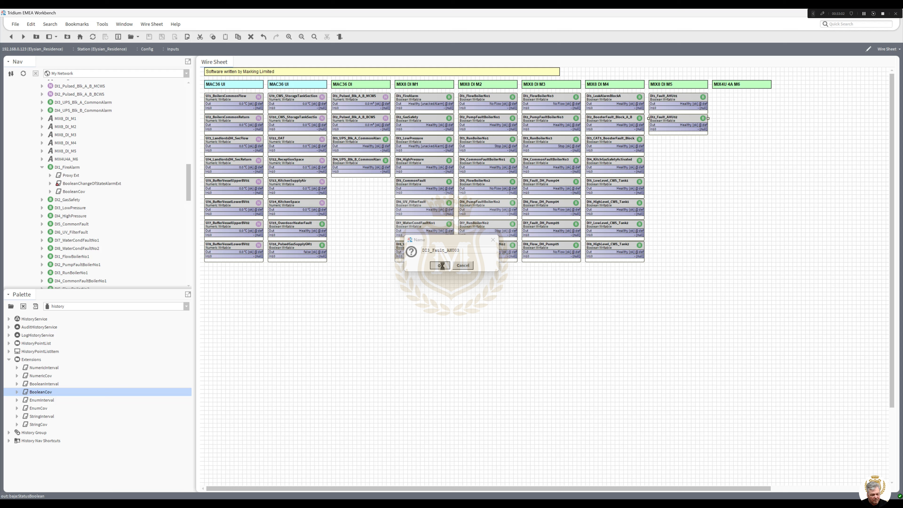
left_click(680, 145)
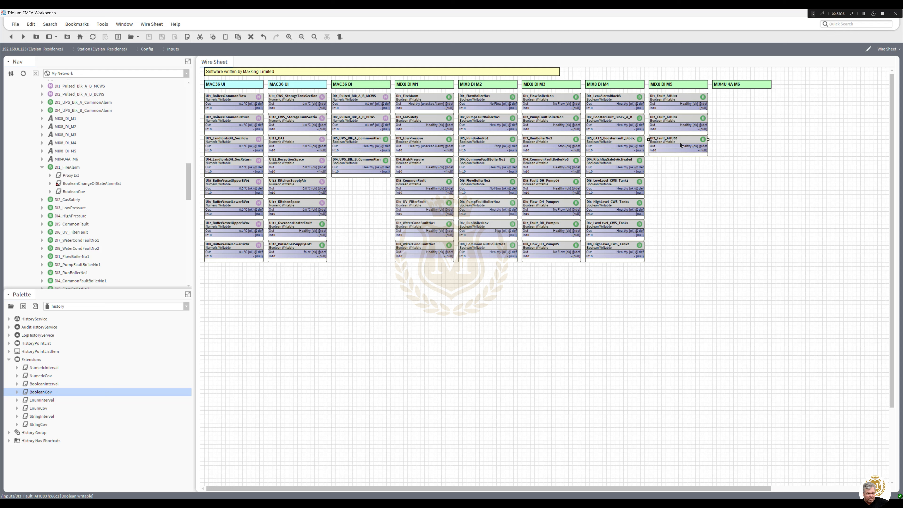
Duplicate DI1_FlowBoilerNo1 from MIX8 DI M2 as DI4_StatusKitchenExtractFan and place the copy below DI3_Fault_AHU03 in MIX8 DI M5
right_click(488, 97)
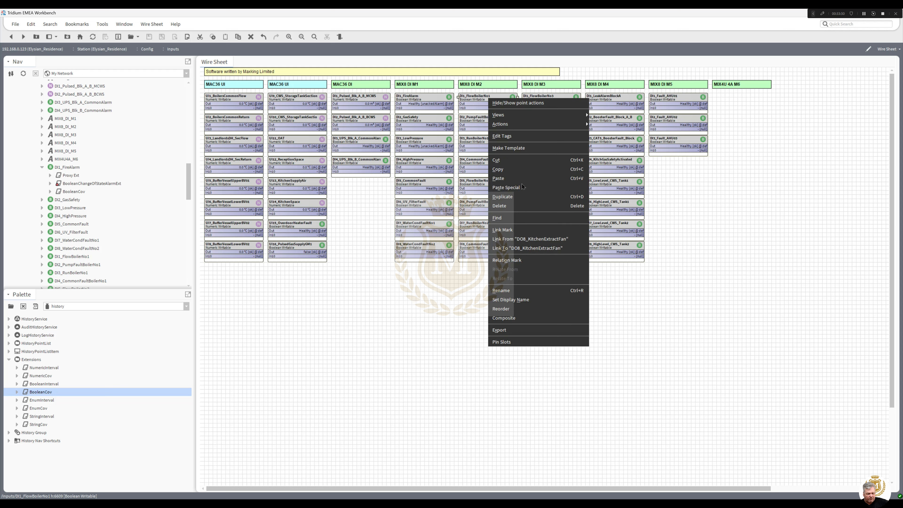
left_click(502, 197)
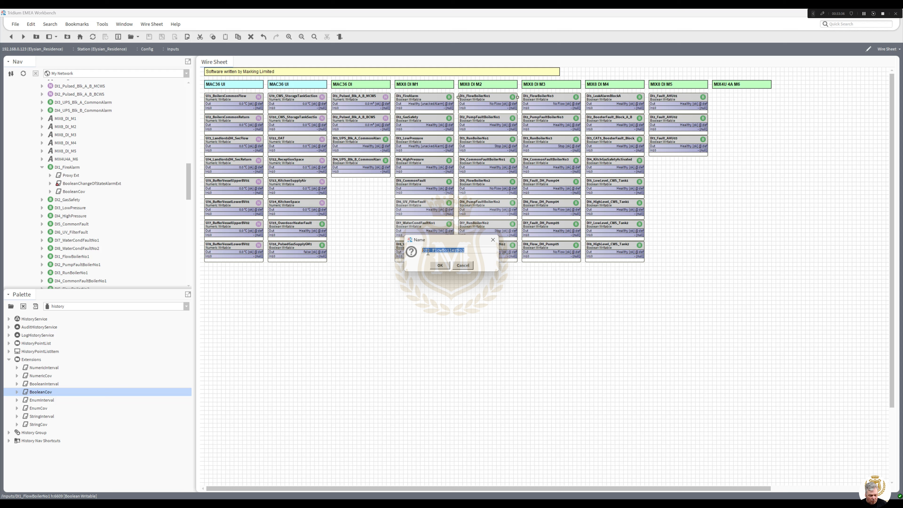
type("DI4")
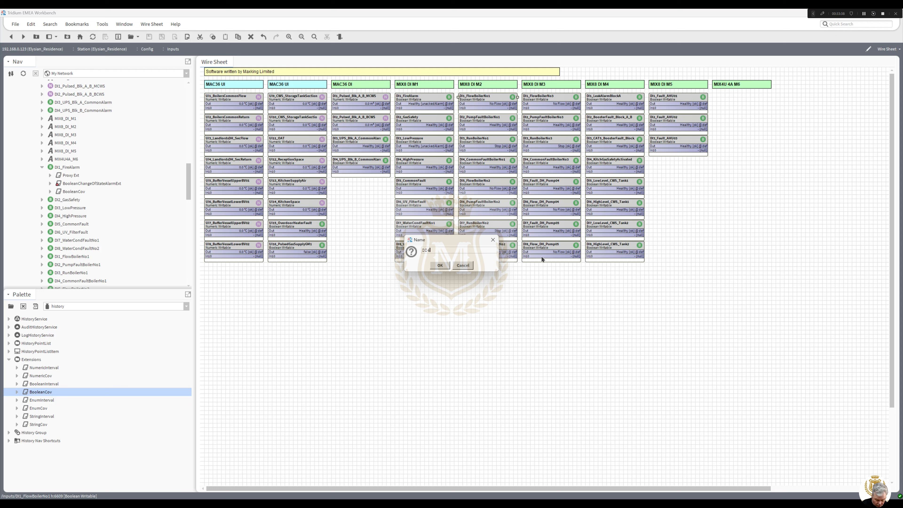
type("_KitchenExtractF")
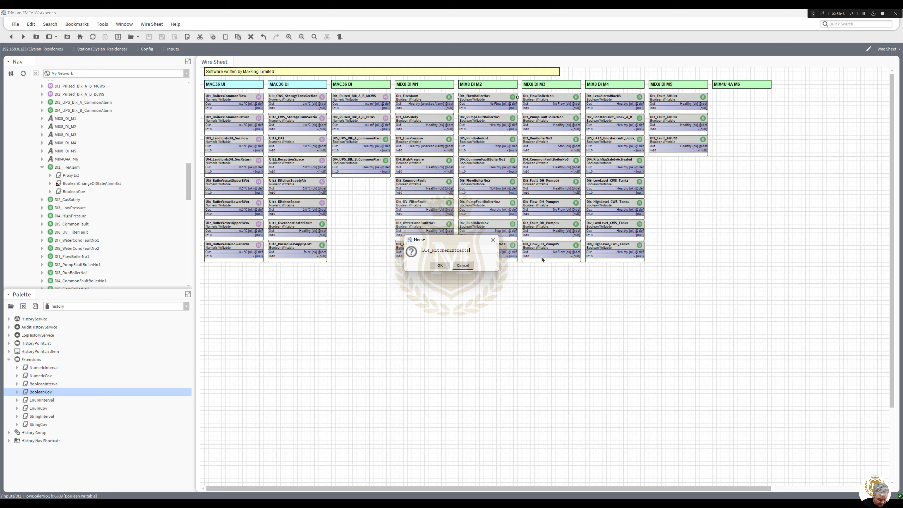
type("anFlow")
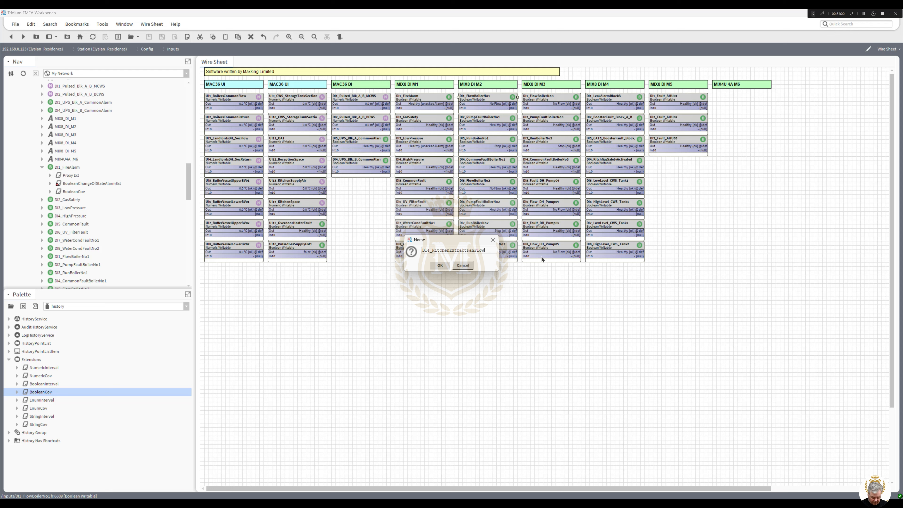
key("BackSpace")
key("BackSpace")
key("BackSpace")
key("BackSpace")
type("S")
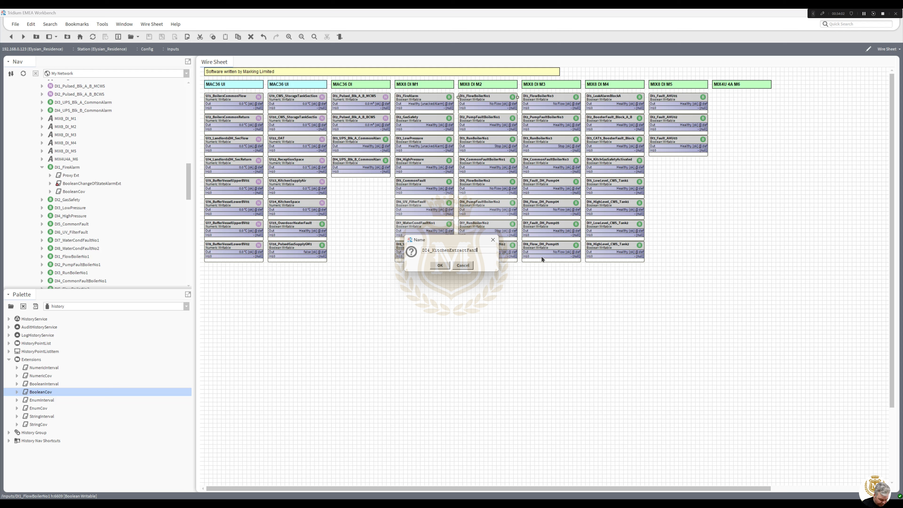
type("tatus")
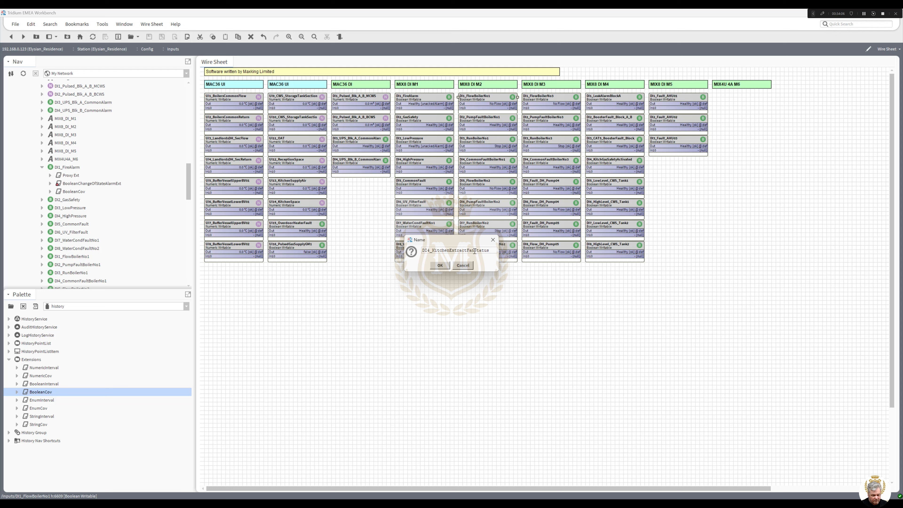
left_click_drag(475, 251, 510, 255)
key("BackSpace")
type("Statu")
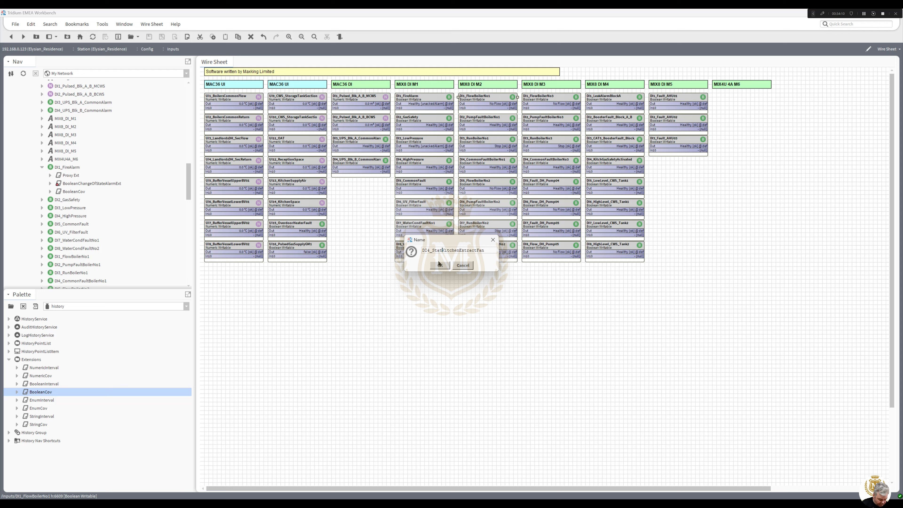
type("s")
left_click(440, 265)
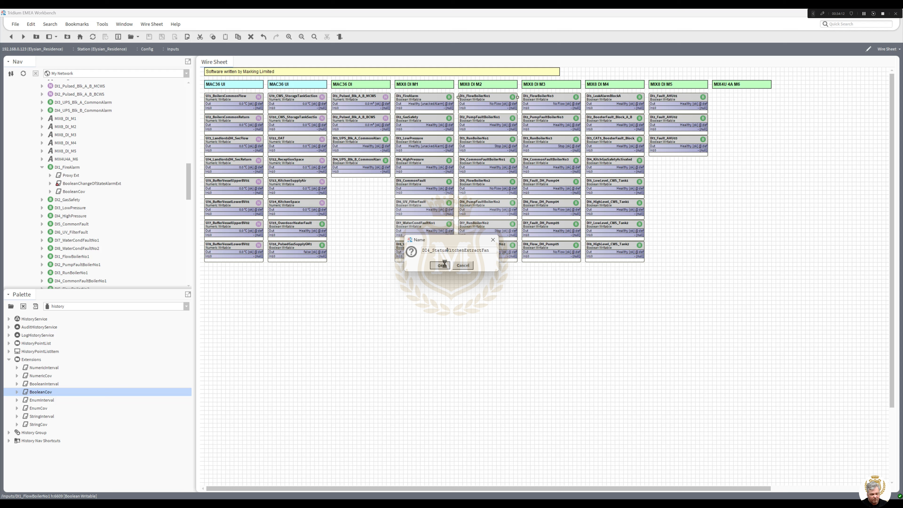
left_click_drag(497, 104, 683, 160)
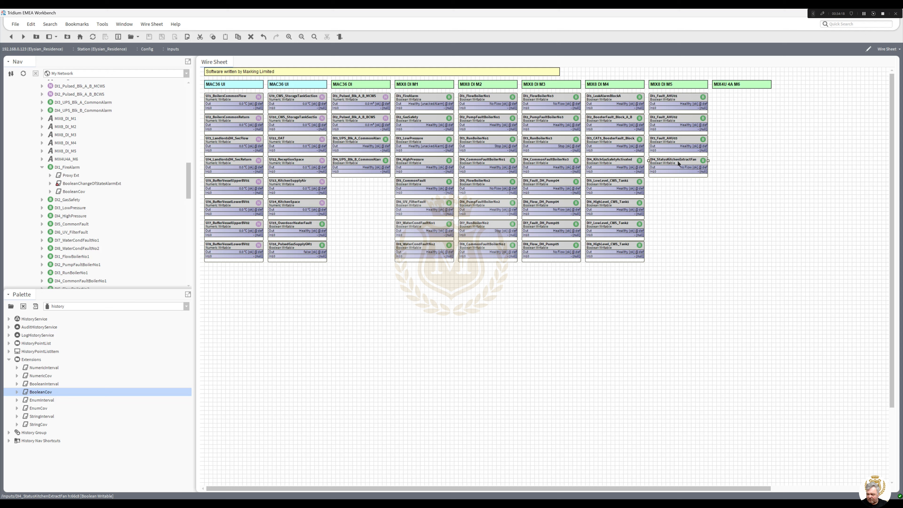
Rename DI4_StatusKitchenExtractFan in MIX8 DI M5 as DI4_StatusKitchenSupplyFan
right_click(678, 163)
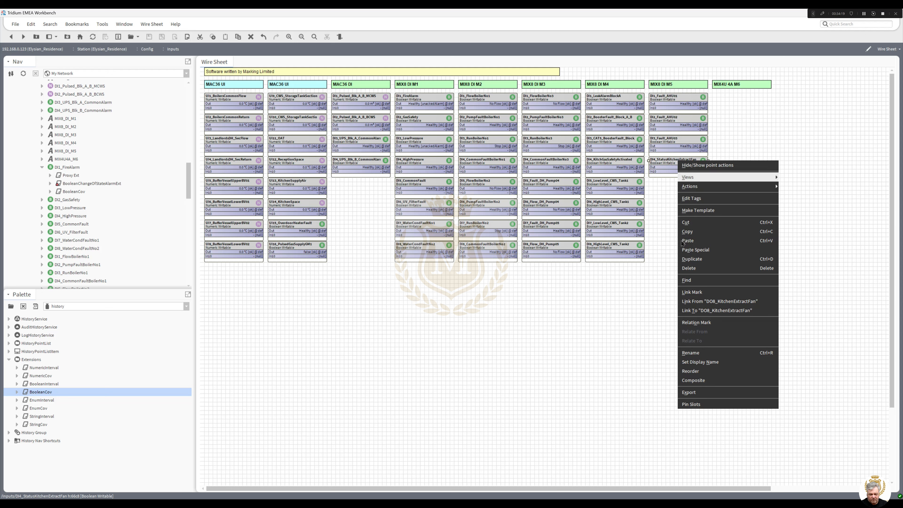
left_click(693, 354)
left_click_drag(452, 250, 469, 250)
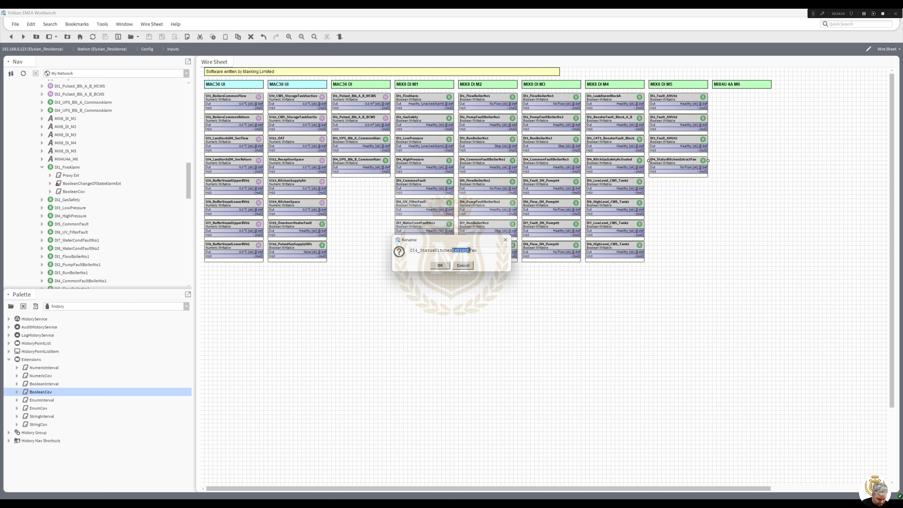
type("Supply")
left_click(441, 265)
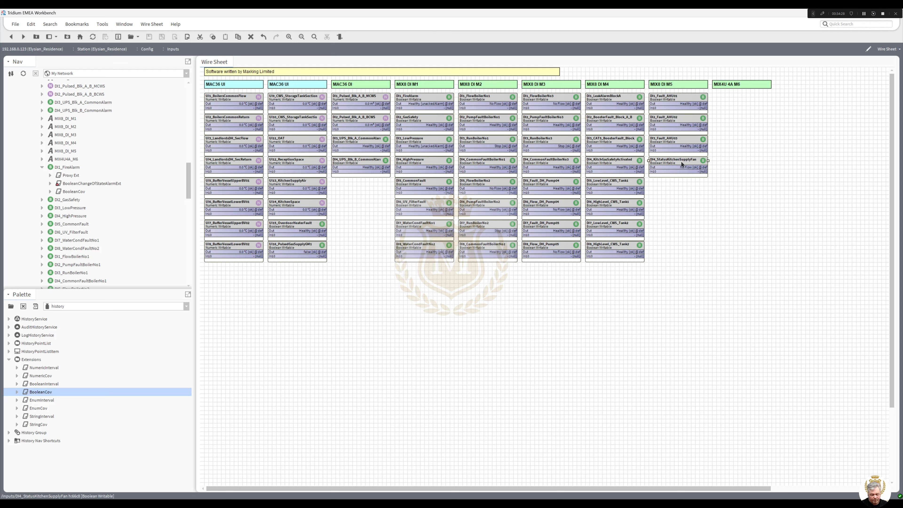
Duplicate DI4_StatusKitchenSupplyFan as DI5_StatusKitchenExtractFan and place the copy directly below it in MIX8 DI M5
right_click(681, 161)
left_click(671, 205)
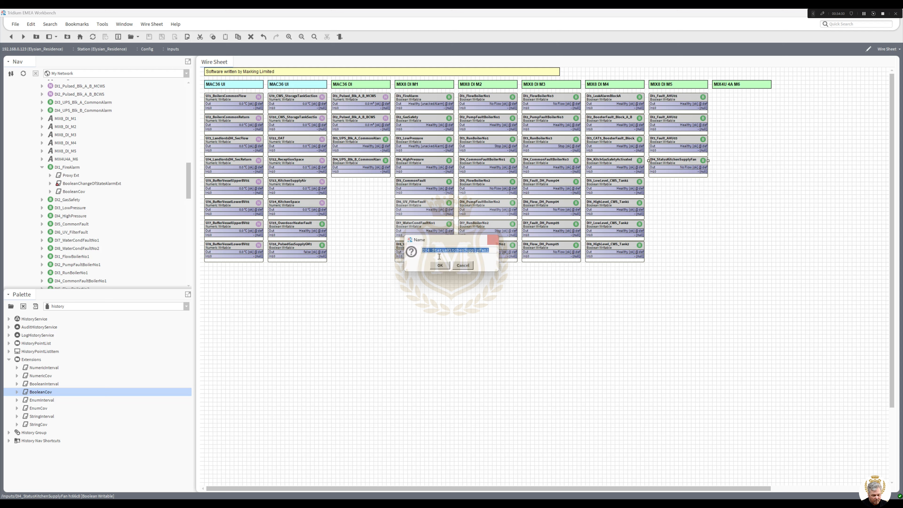
left_click_drag(427, 251, 430, 251)
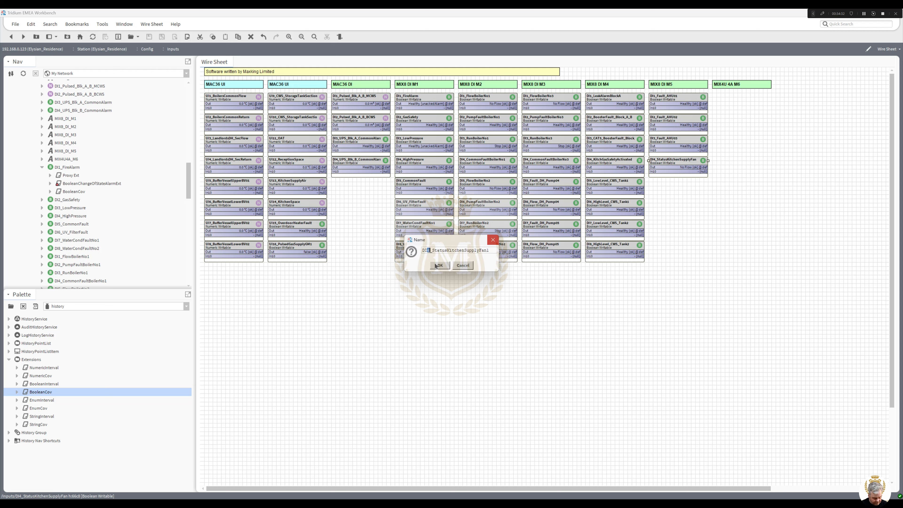
type("5")
left_click_drag(464, 251, 479, 250)
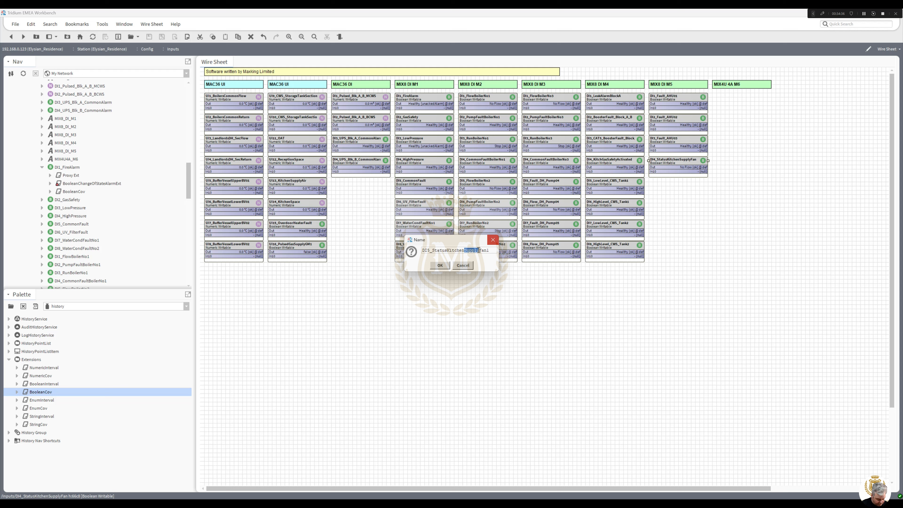
type("Extract")
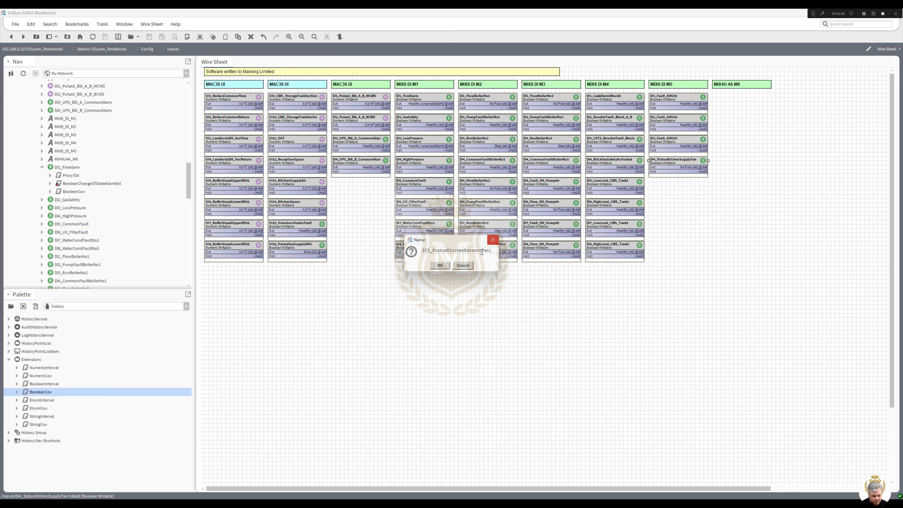
key("BackSpace")
left_click(445, 265)
left_click_drag(671, 165, 668, 183)
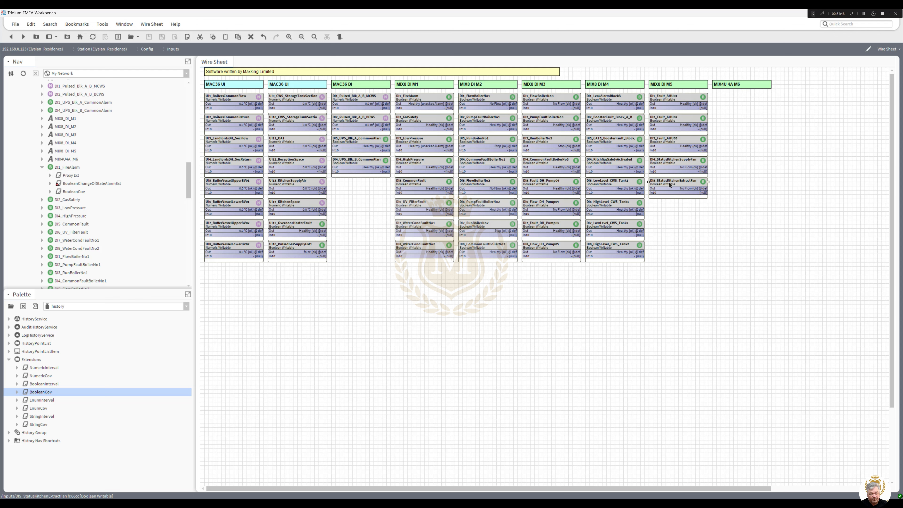
Duplicate DI5_StatusKitchenExtractFan as DI6_StatusToiletExtractFan and place the copy directly below it in MIX8 DI M5
right_click(670, 185)
left_click(687, 282)
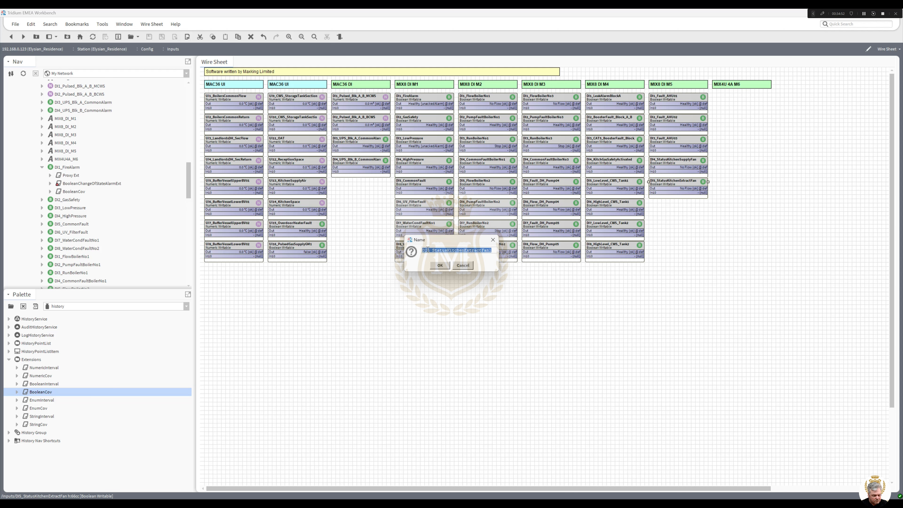
left_click_drag(428, 250, 430, 251)
type("6")
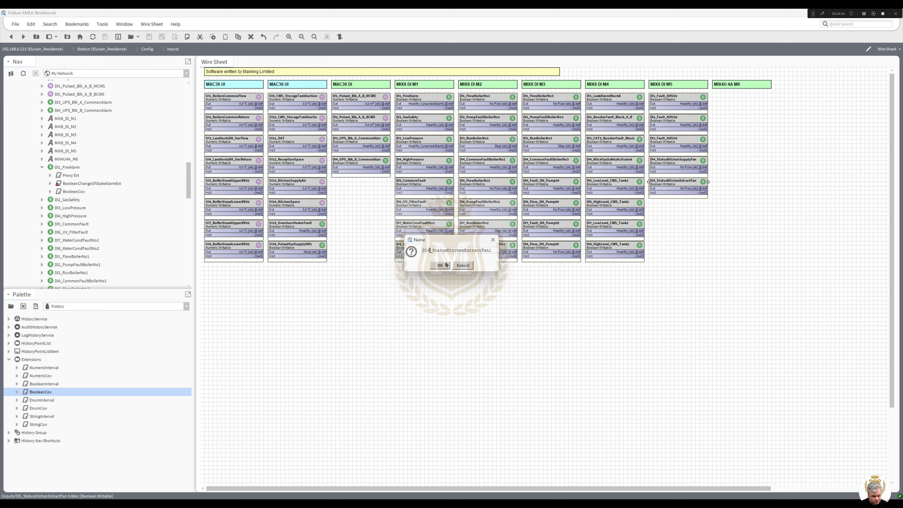
left_click_drag(447, 250, 462, 250)
key("Delete")
type("Toilet")
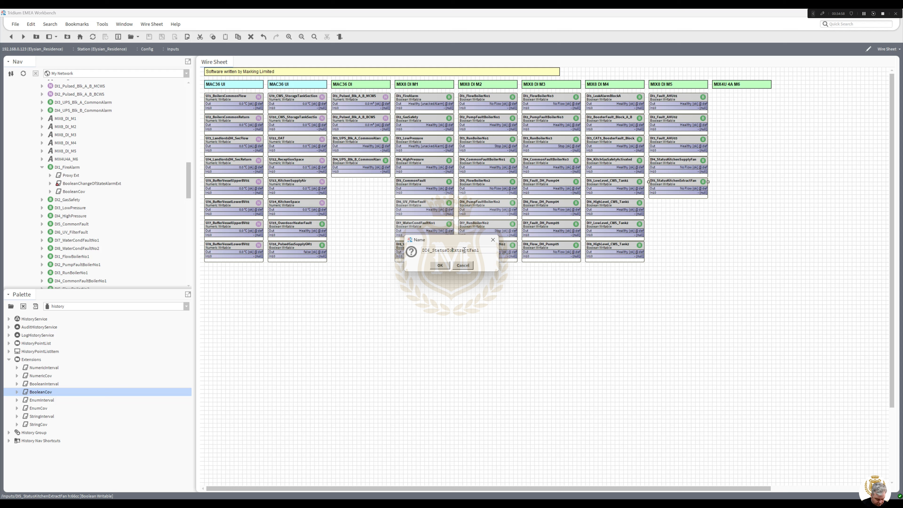
left_click(493, 251)
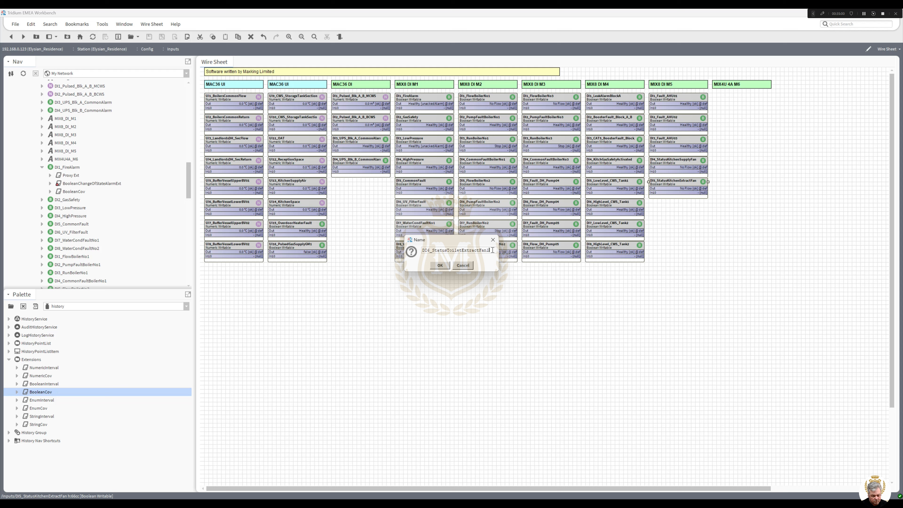
left_click(440, 265)
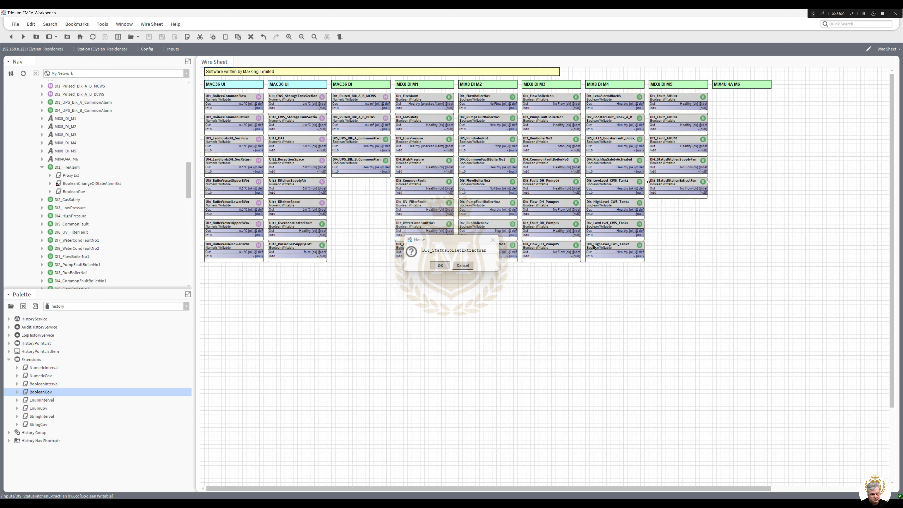
left_click(676, 204)
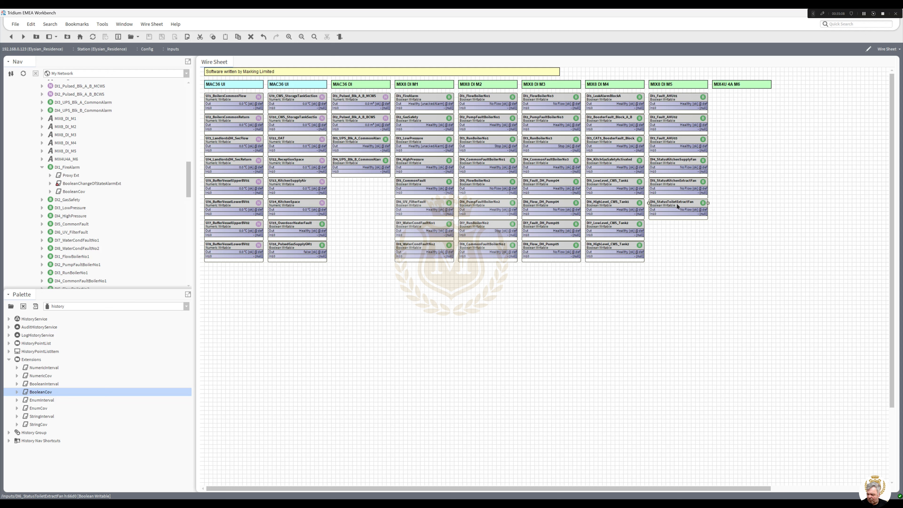
Duplicate DI6_StatusToiletExtractFan as DI7_Status_Blk_A_BinsExtractFan and place the copy directly below it in MIX8 DI M5
right_click(677, 204)
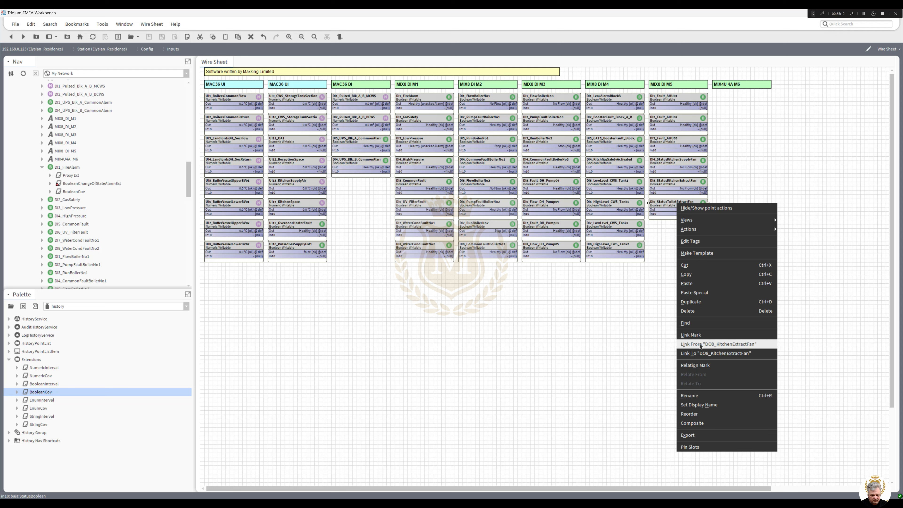
left_click(703, 304)
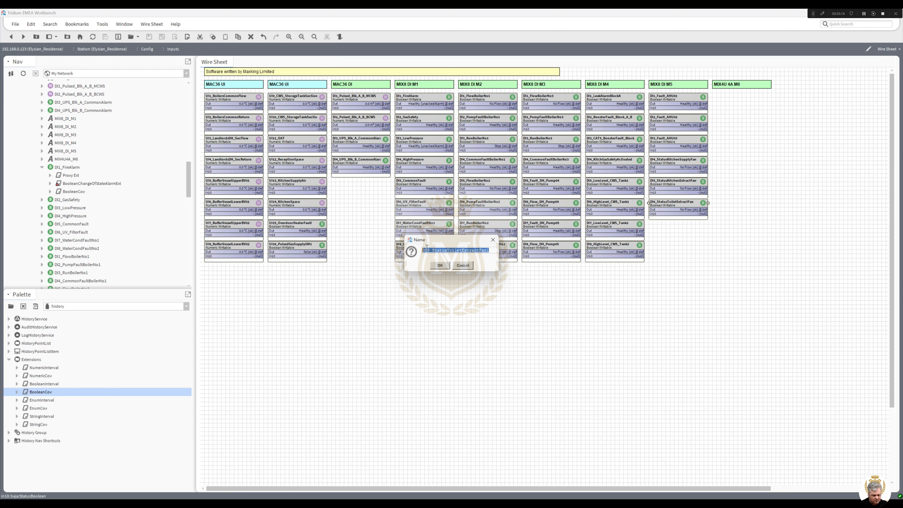
left_click_drag(427, 248, 429, 248)
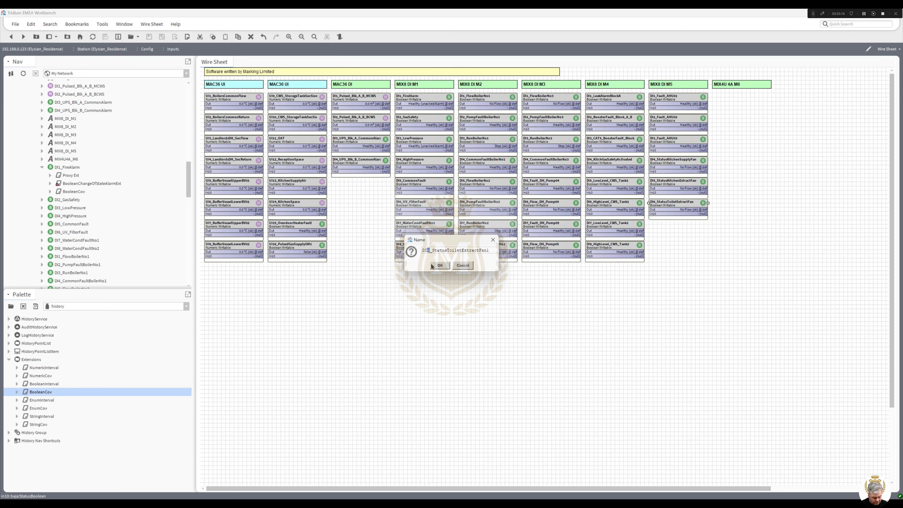
type("7")
left_click_drag(447, 251, 519, 257)
left_click_drag(448, 250, 461, 251)
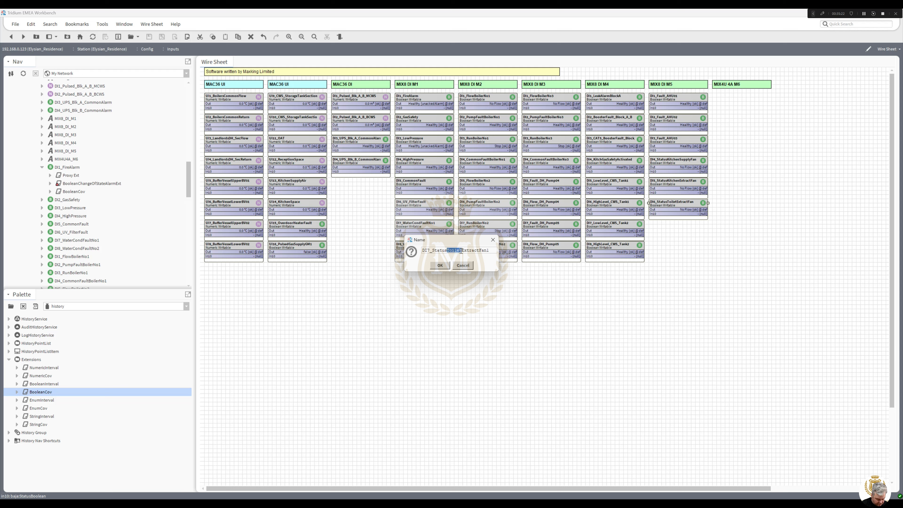
type("BlkA_Bins")
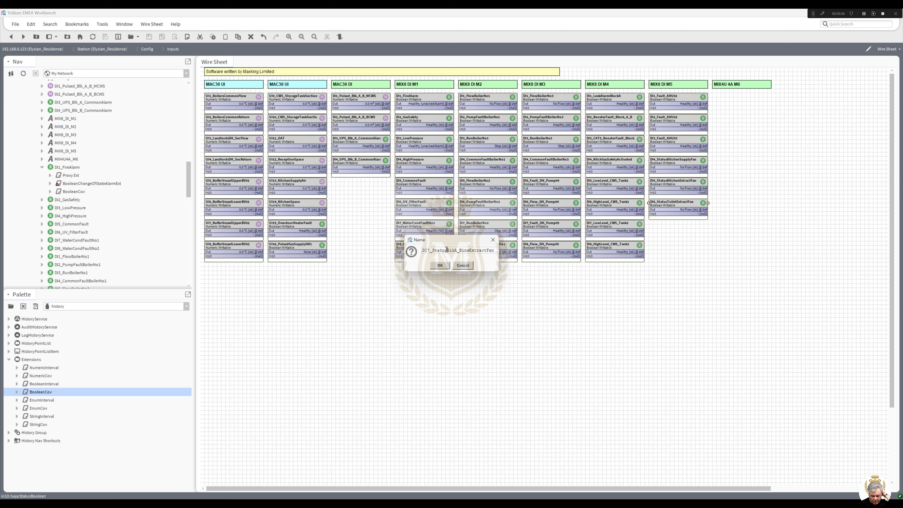
type("_A_")
left_click(441, 266)
left_click_drag(678, 211, 676, 229)
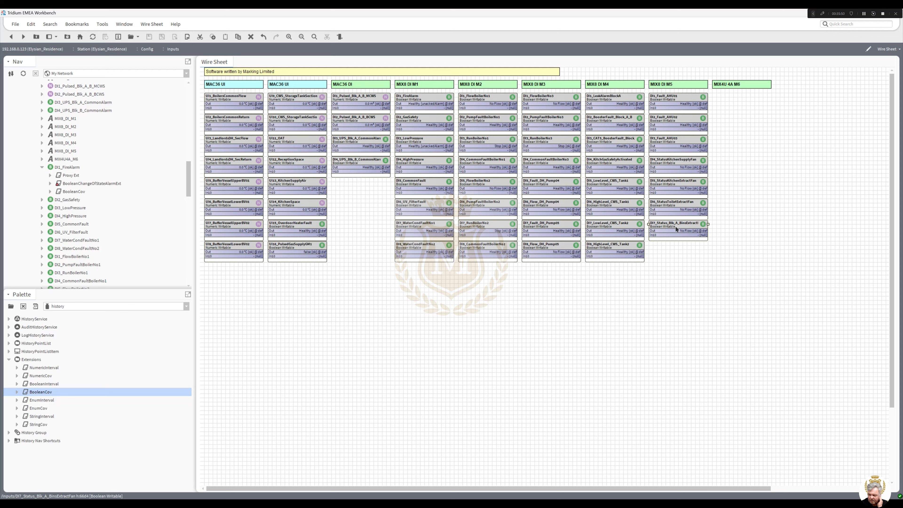
Duplicate DI7_Status_Blk_A_BinsExtractFan as DI8_Status_Blk_B_BinsExtractFan and place the copy directly below it in MIX8 DI M5
right_click(675, 227)
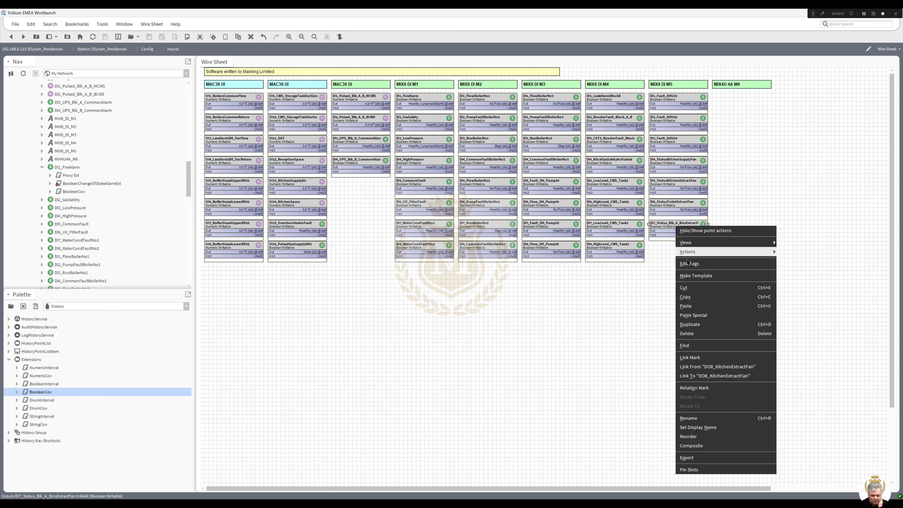
left_click(691, 324)
left_click_drag(425, 252, 462, 251)
type("8_Status_Blk_A_BinsExtractFa")
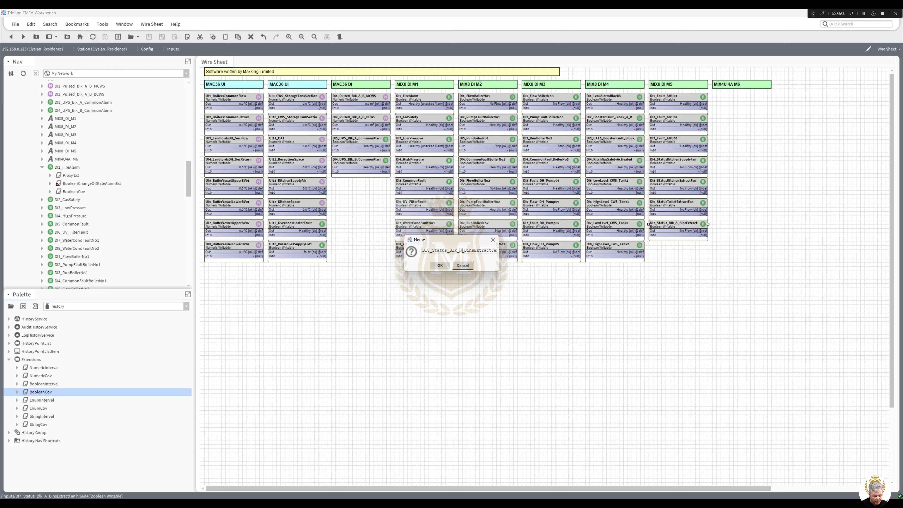
type("B")
left_click(496, 250)
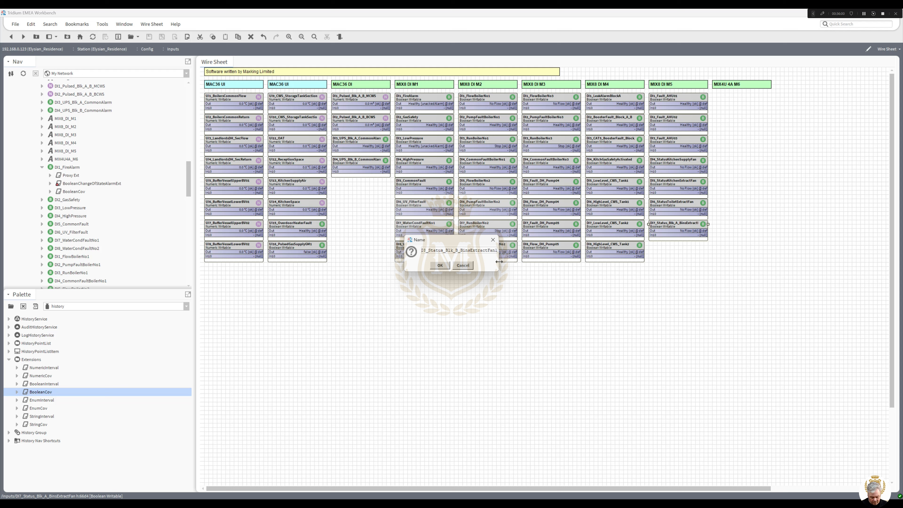
left_click(441, 266)
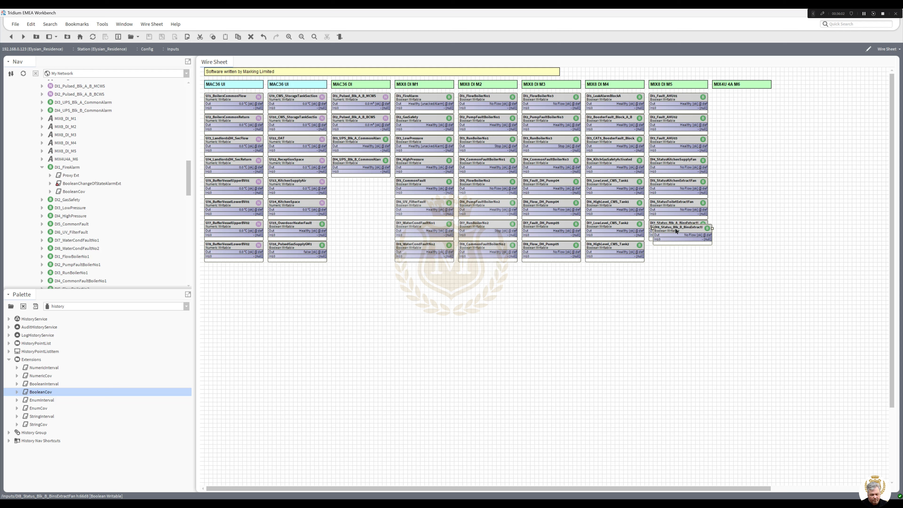
left_click(671, 249)
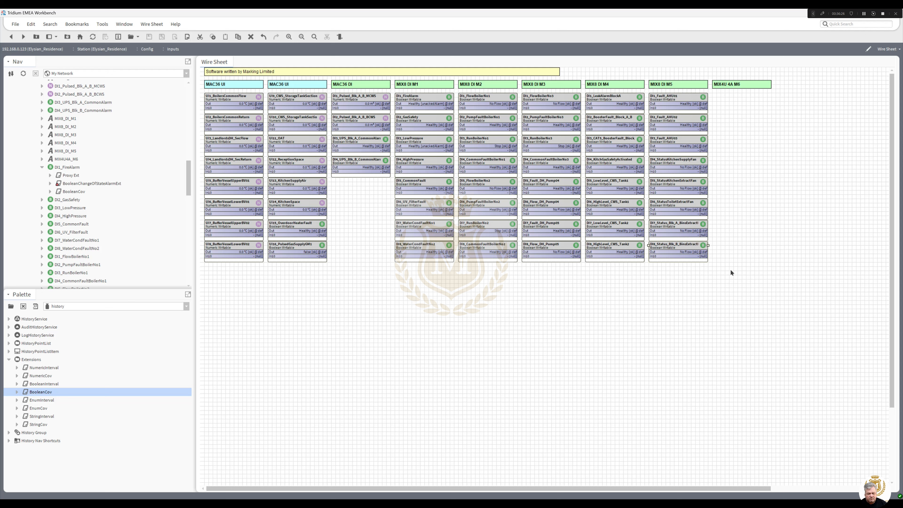
Duplicate DI8_Status_Blk_B_BinsExtractFan as DI1_StatusSmokeExtractFansBlockA and place the copy directly below the MIX4U 4A M6 header
right_click(676, 248)
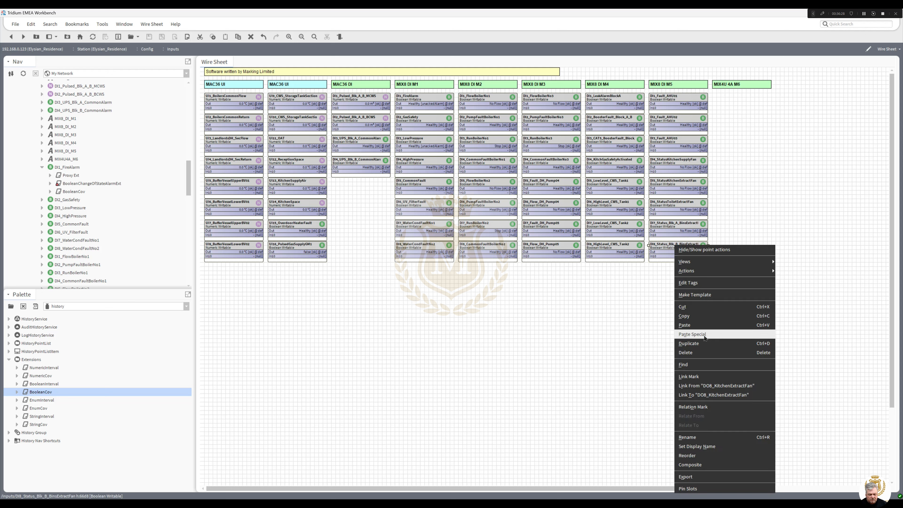
left_click(696, 337)
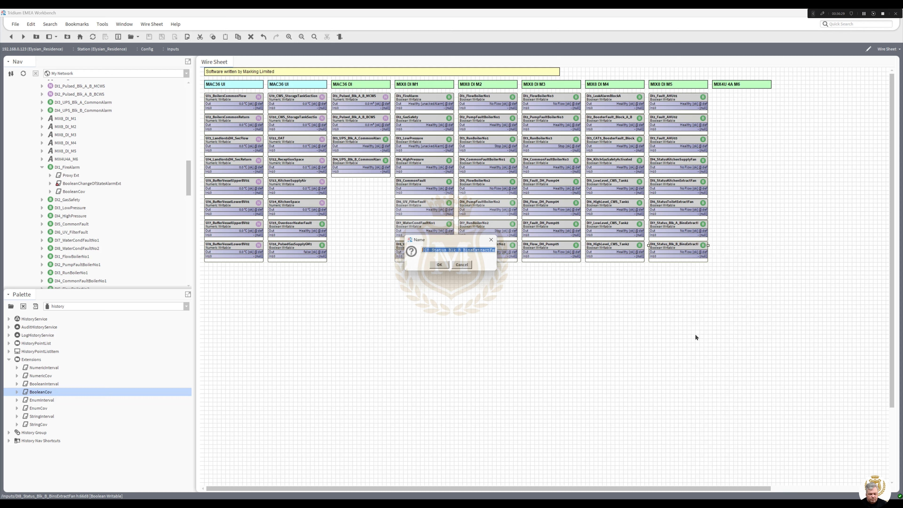
left_click(428, 253)
type("1")
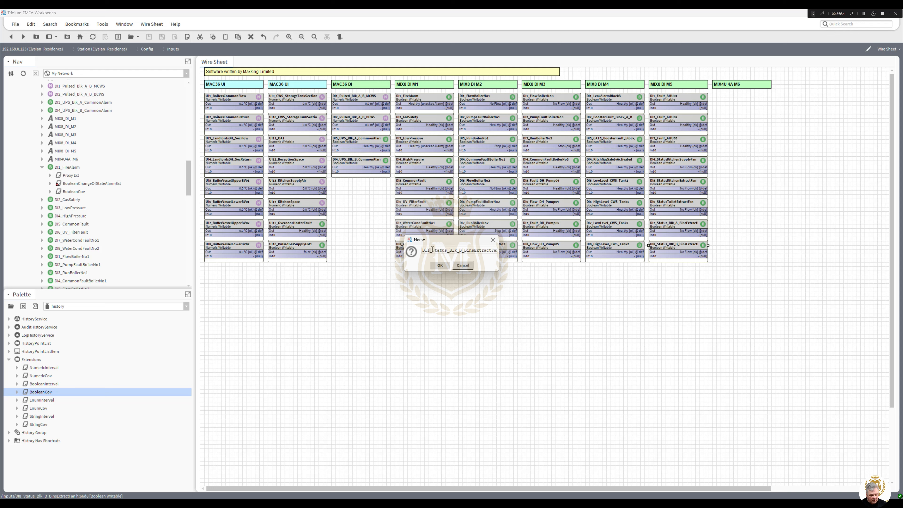
left_click_drag(432, 250, 535, 252)
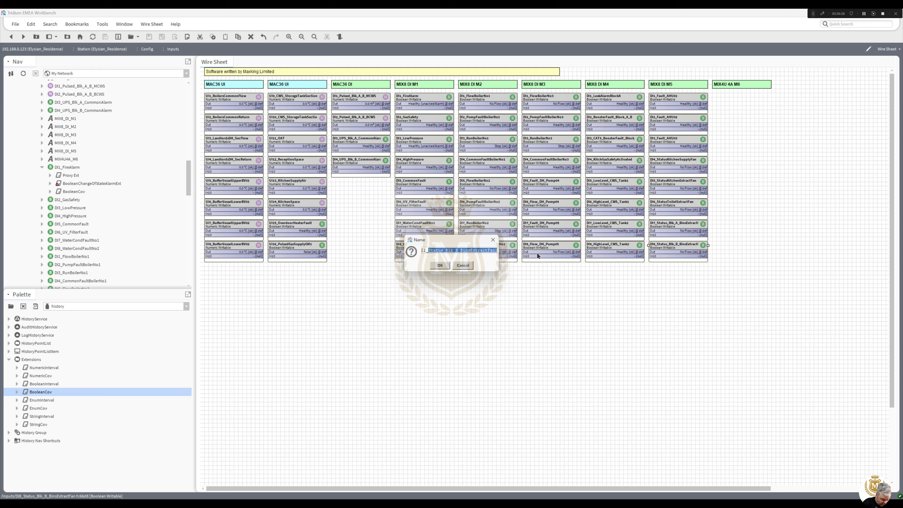
type("_Smoke")
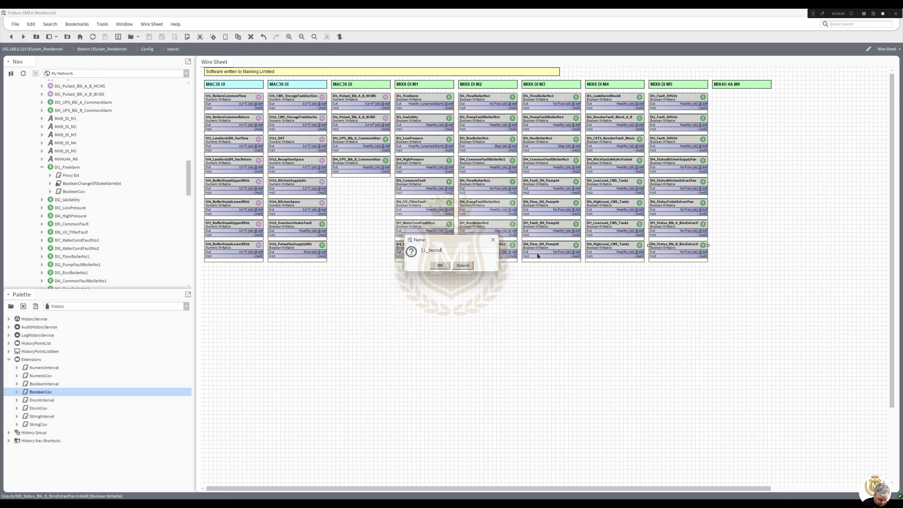
type("ExtractFansBlockA")
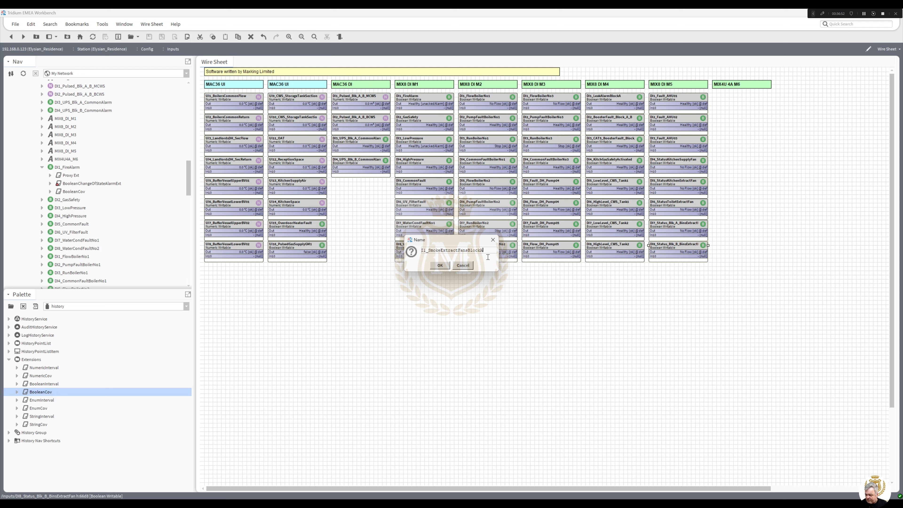
left_click_drag(428, 251, 431, 251)
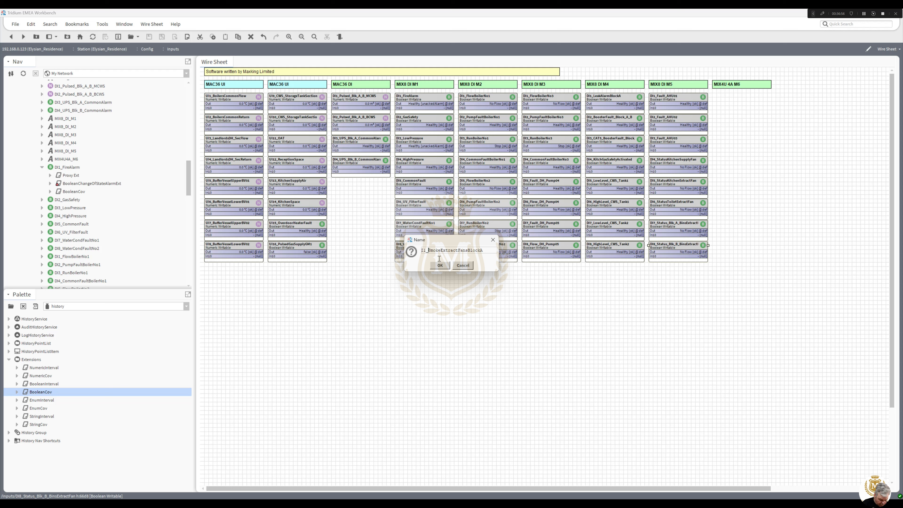
type("Status")
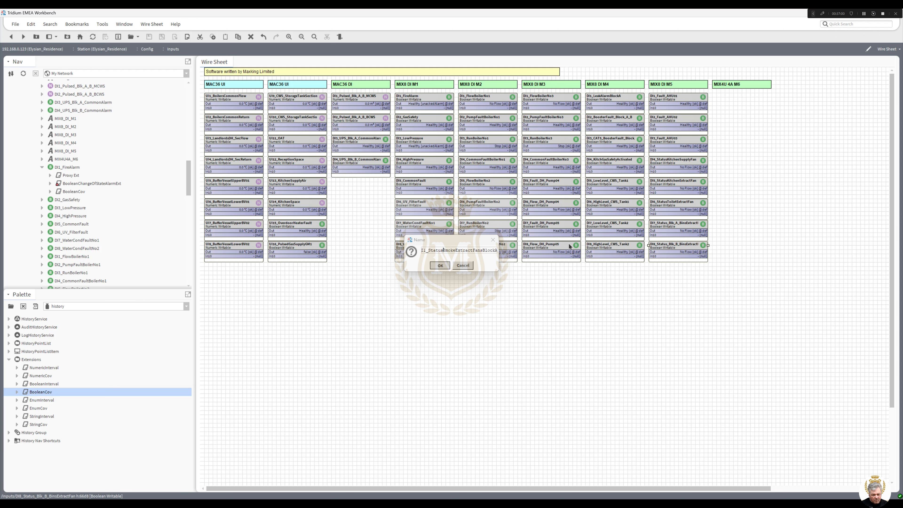
left_click(440, 267)
left_click_drag(680, 250, 739, 101)
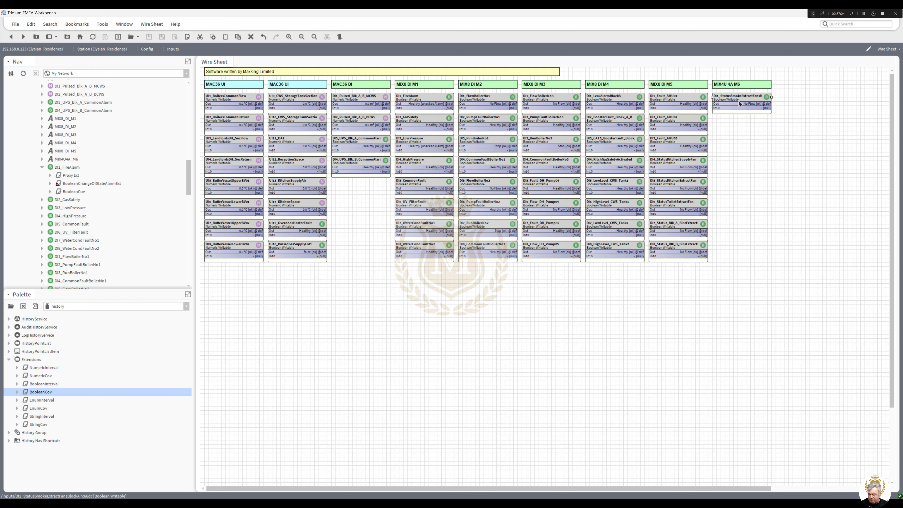
Set the facets of DI1_StatusSmokeExtractFansBlockA to trueText Run and falseText Stop, then return to the Inputs wire sheet
double_click(738, 100)
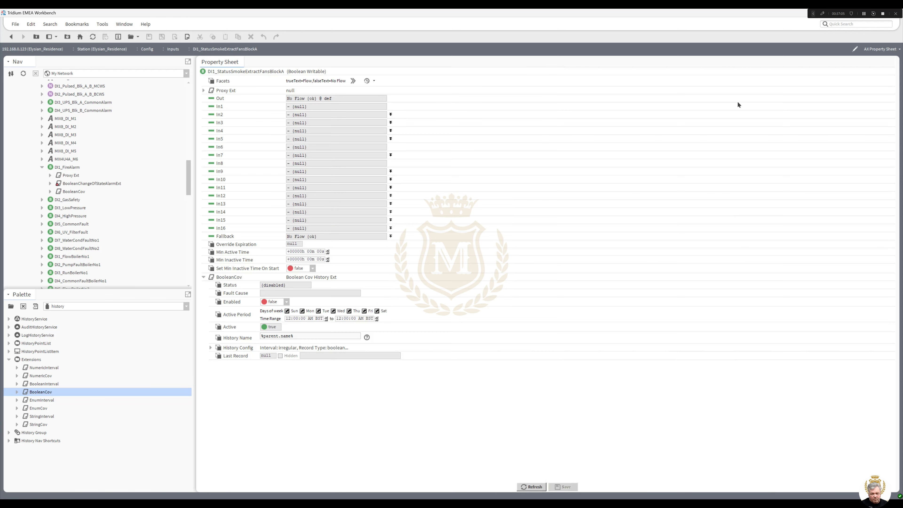
left_click(354, 82)
double_click(493, 232)
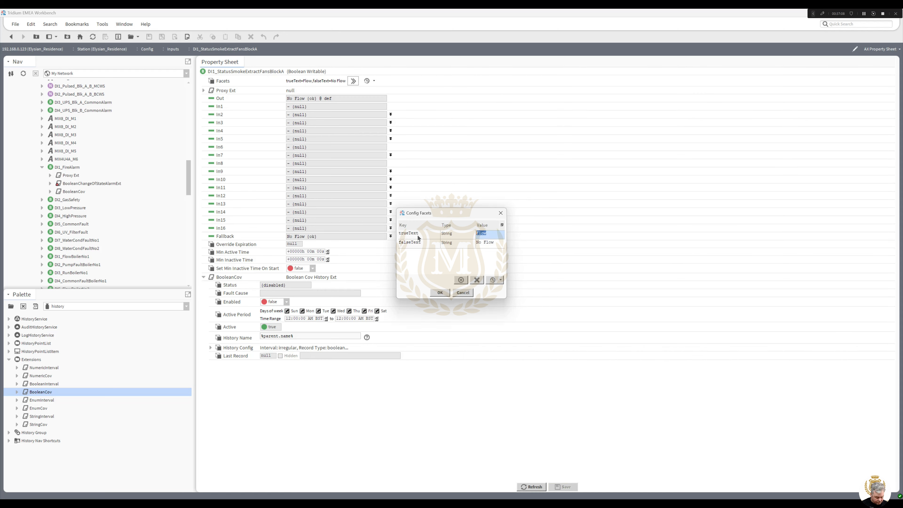
type("Run")
double_click(504, 243)
type("Stop")
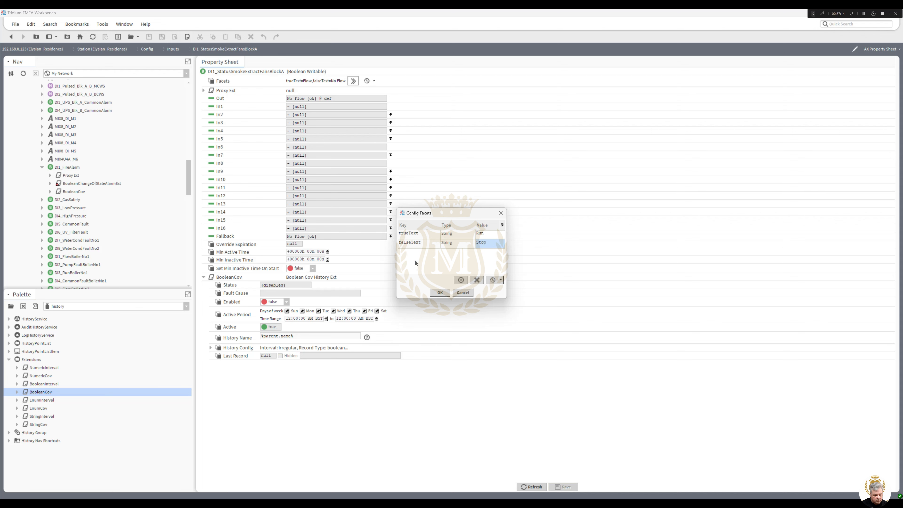
left_click(440, 292)
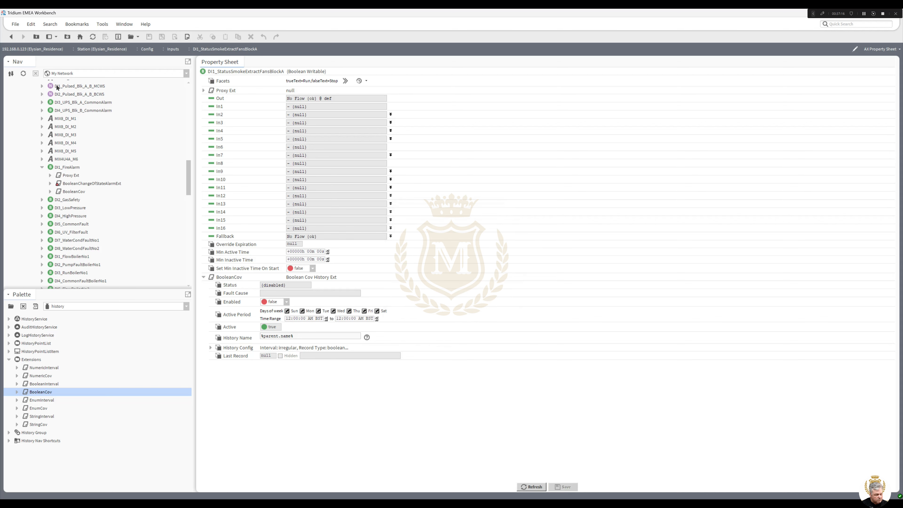
left_click(11, 37)
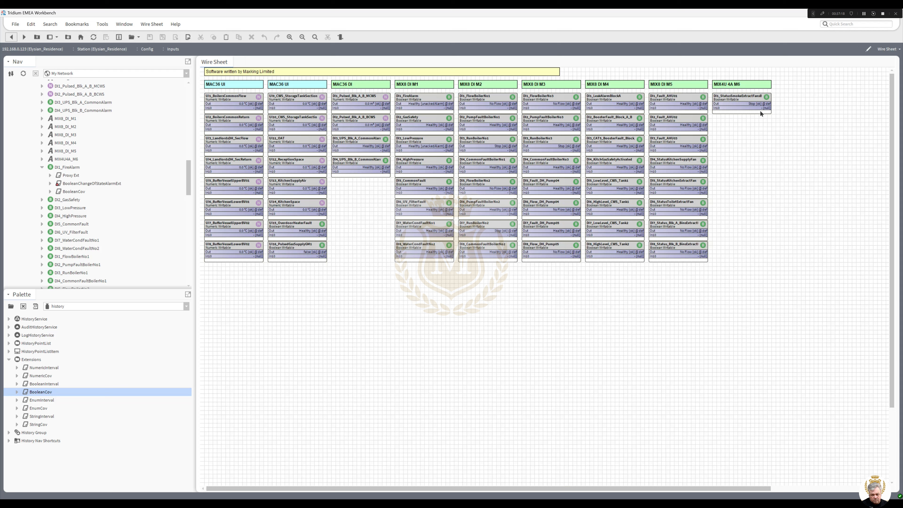
Duplicate DI2_Fault_AHU02 as DI2_FaultSmokeExtractFansBlkA and place the copy directly below DI1_StatusSmokeExtractFansBlockA in MIX4U 4A M6
left_click(736, 98)
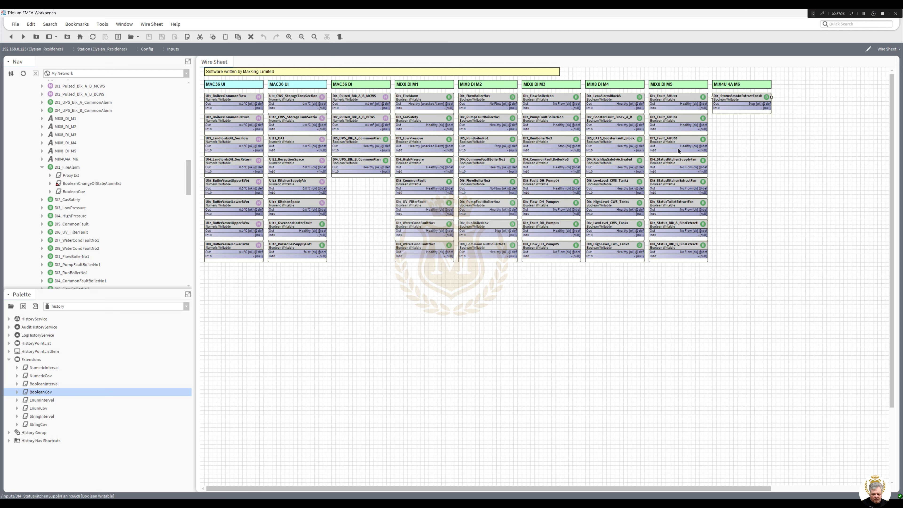
left_click(676, 97)
right_click(675, 97)
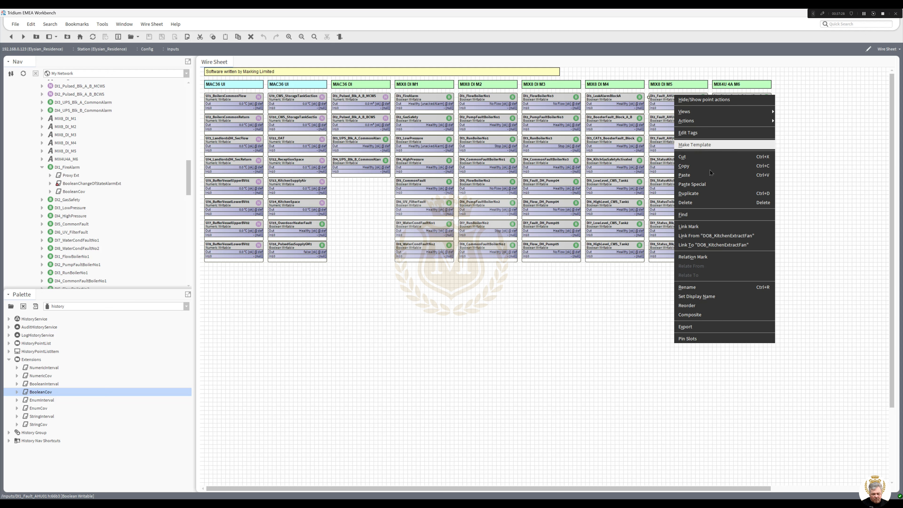
left_click(663, 120)
right_click(663, 120)
left_click(687, 218)
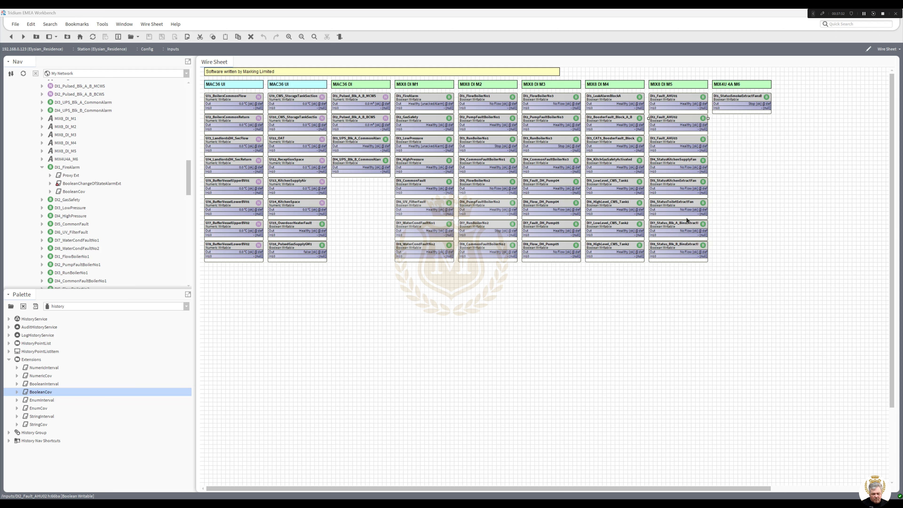
left_click_drag(432, 251, 502, 250)
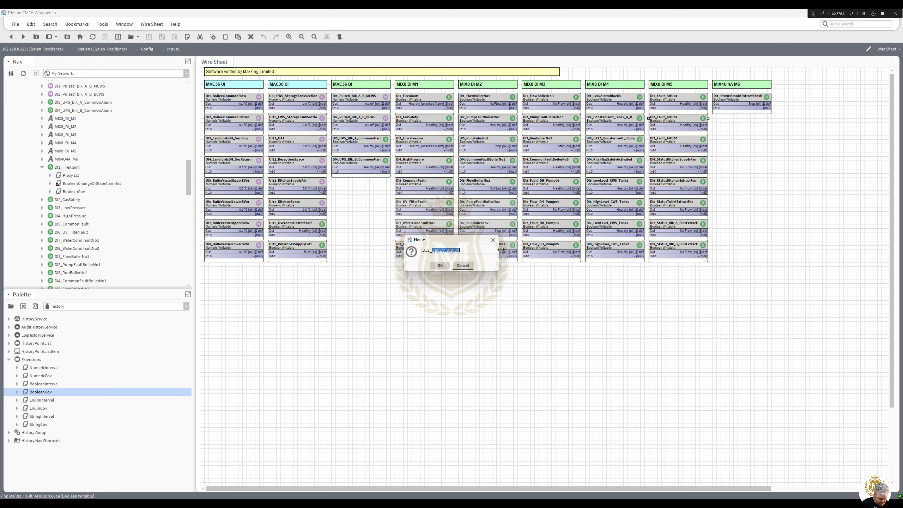
type("FaultSmokeExtractFansB")
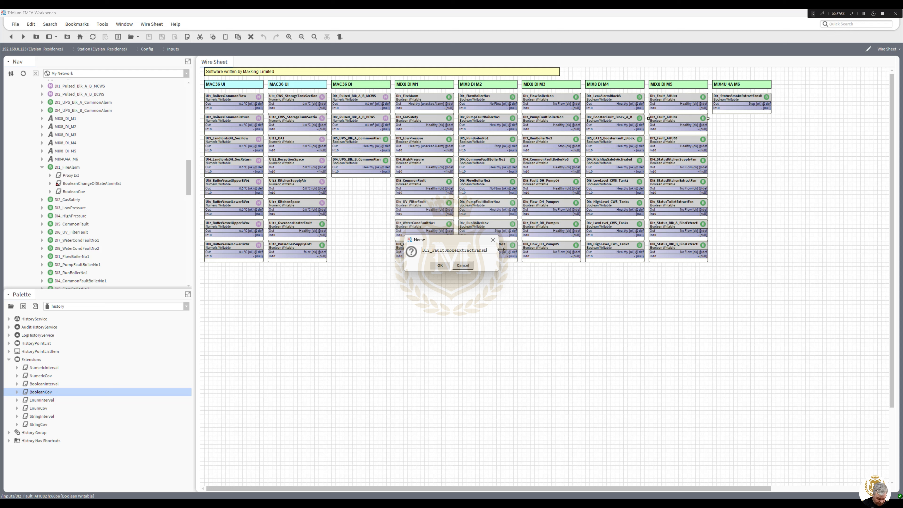
type("A")
left_click(443, 265)
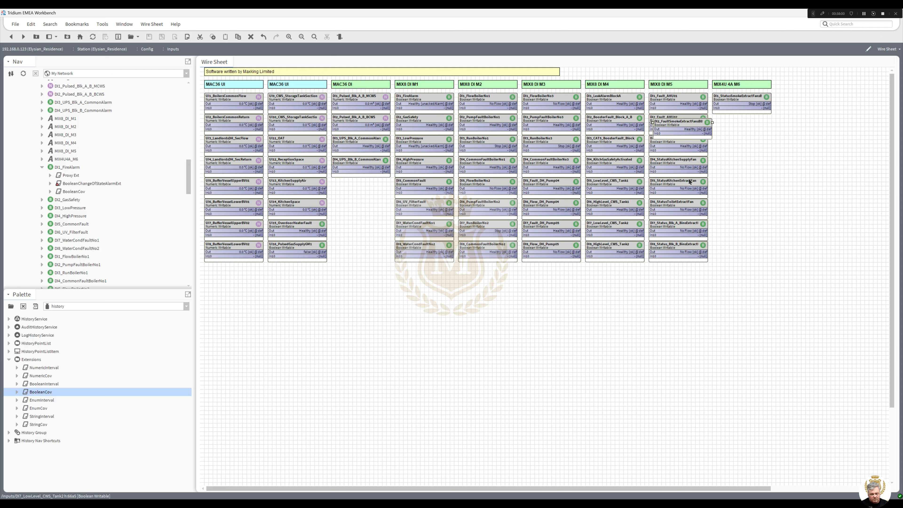
left_click(744, 112)
Check the full name of the smoke extract status point in MIX4U 4A M6 and rename it DI1_StatusSmokeExtractFansBlkA
double_click(742, 101)
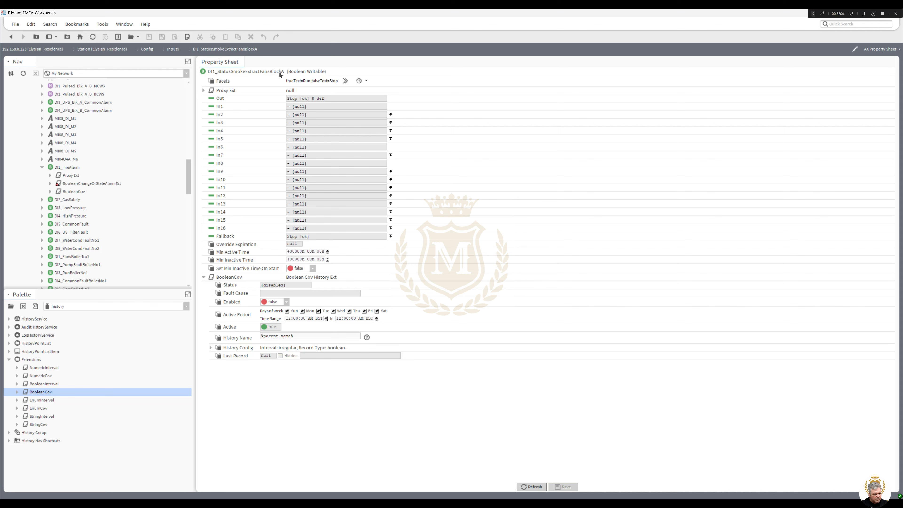
left_click(11, 36)
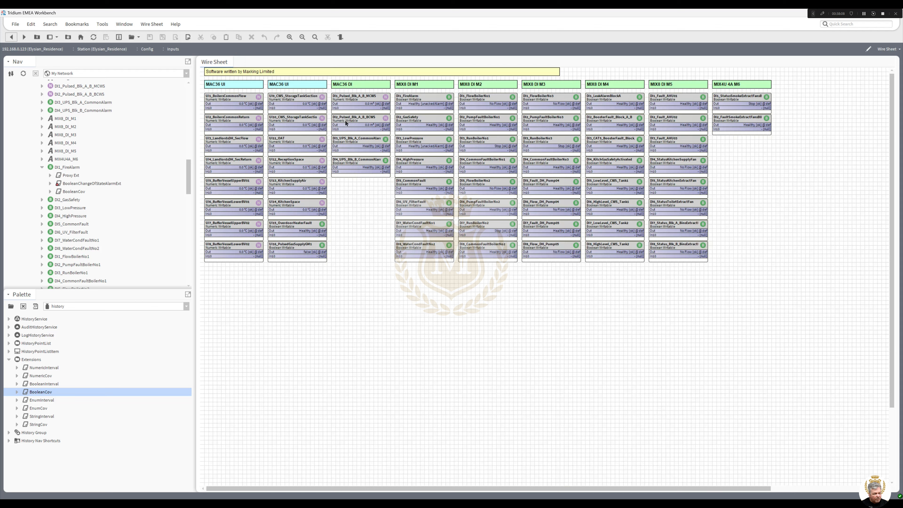
right_click(735, 99)
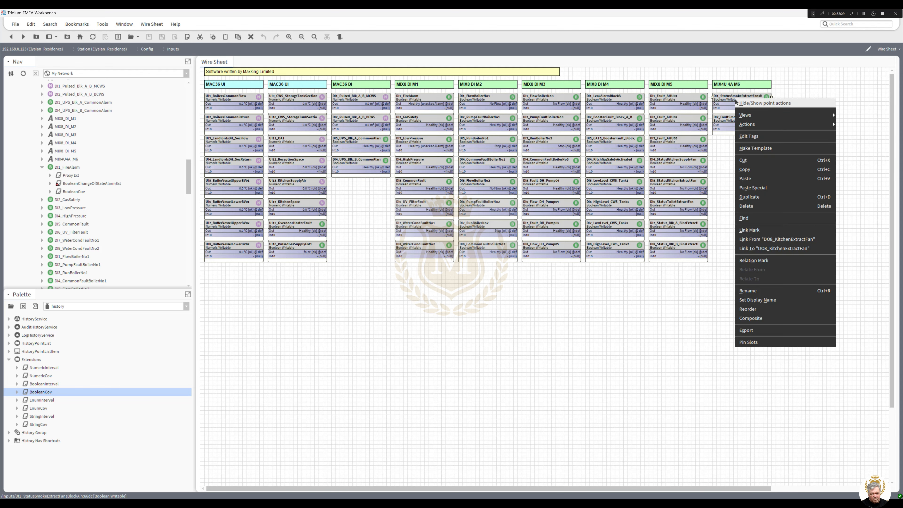
left_click(750, 291)
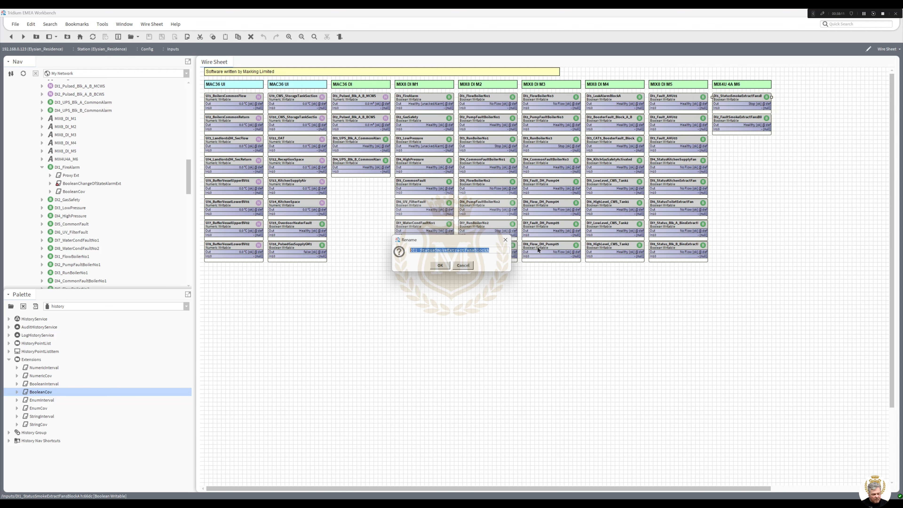
left_click(480, 251)
key("Delete")
key("Delete")
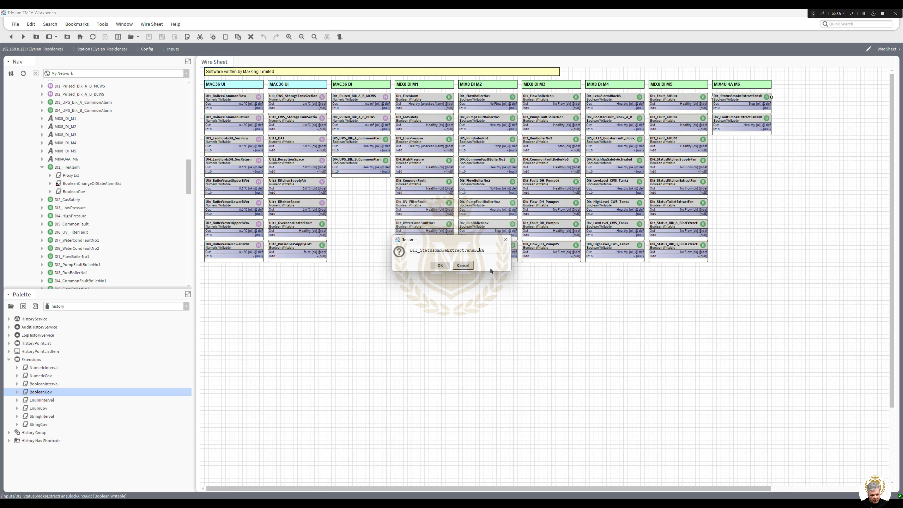
left_click(440, 265)
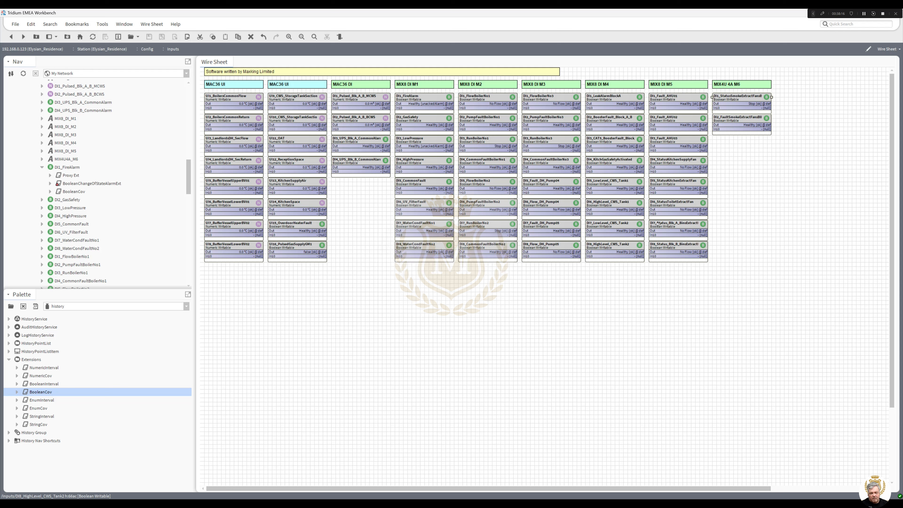
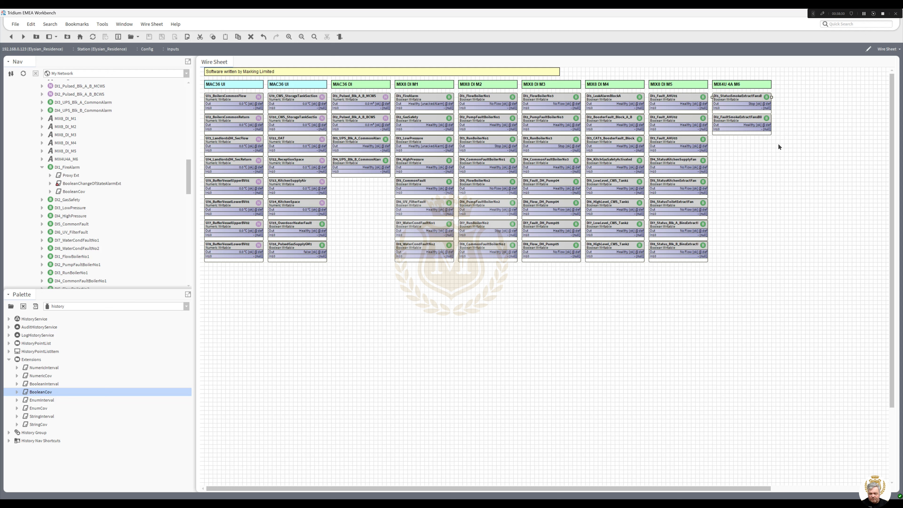
Duplicate both block A smoke extract fan points together and place the copies directly below them in MIX4U 4A M6
left_click_drag(779, 145, 705, 90)
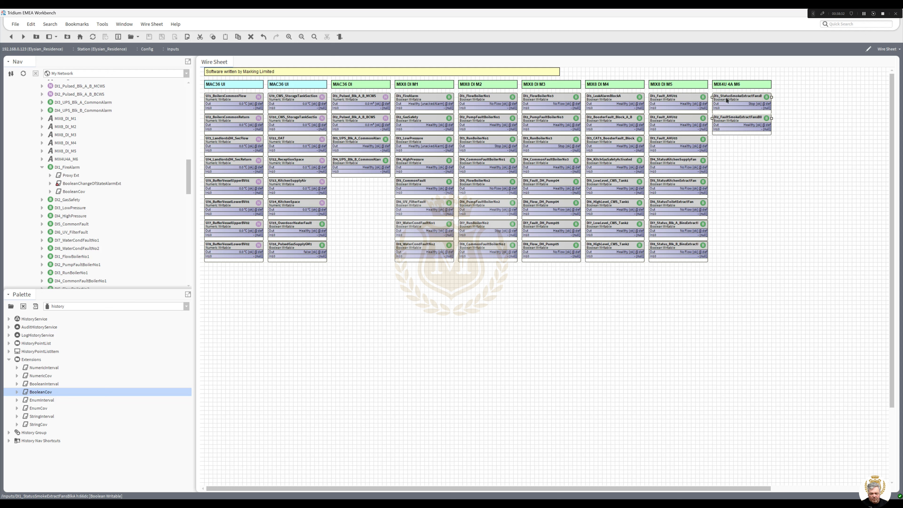
right_click(726, 100)
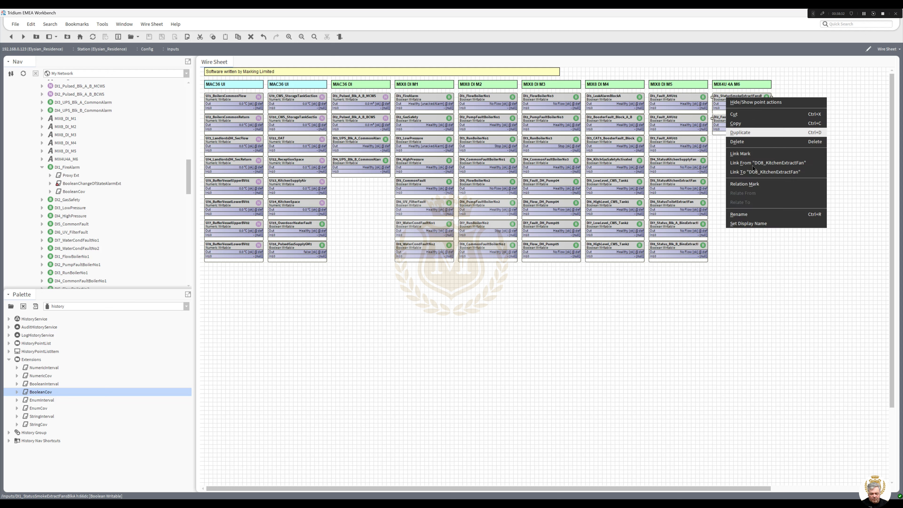
left_click(751, 138)
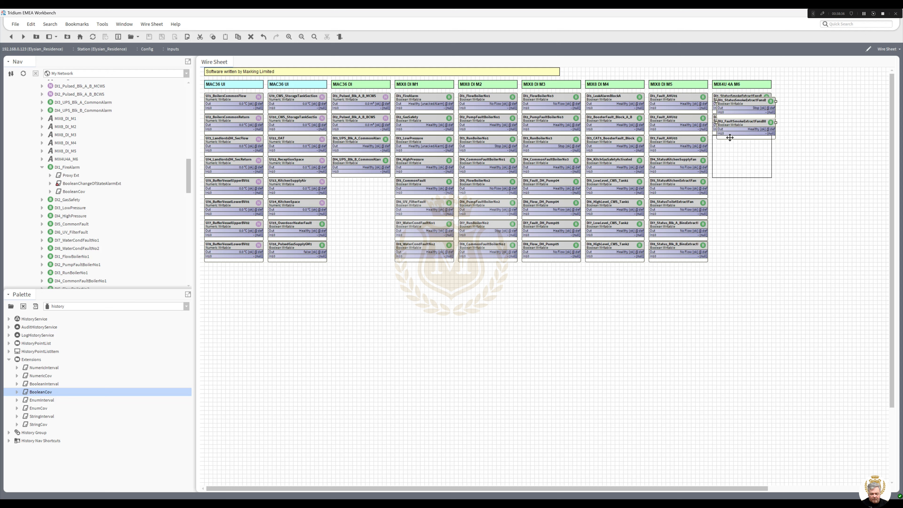
left_click(730, 176)
Rename the copied smoke extract status point as DI3_StatusSmokeExtractFansBlkB
right_click(725, 140)
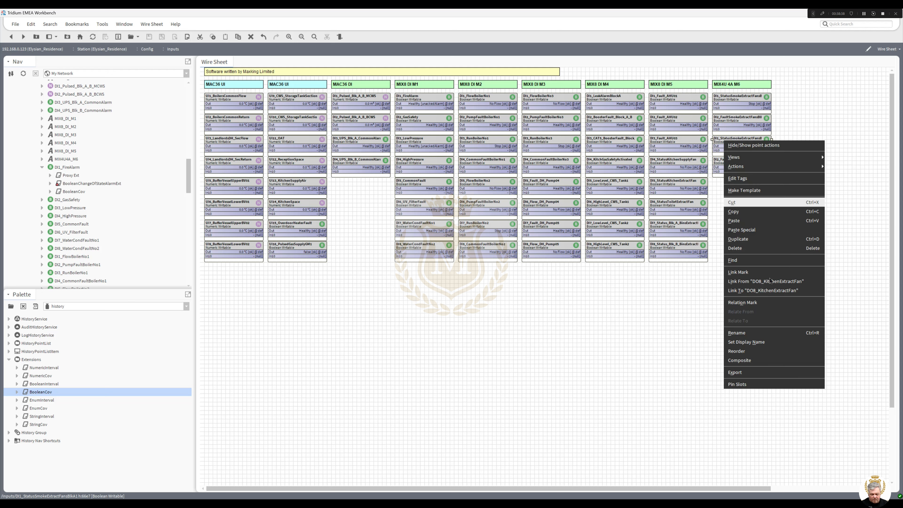
left_click(736, 333)
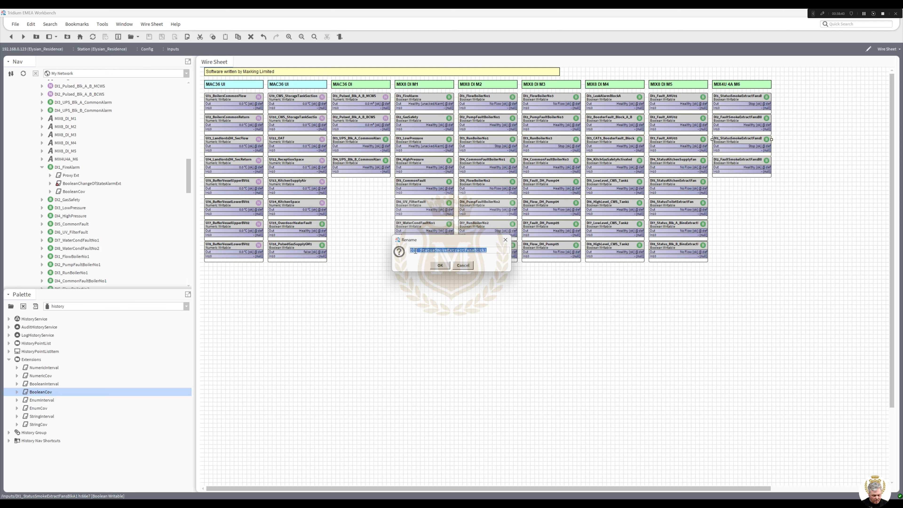
left_click(415, 251)
key("Delete")
type("3")
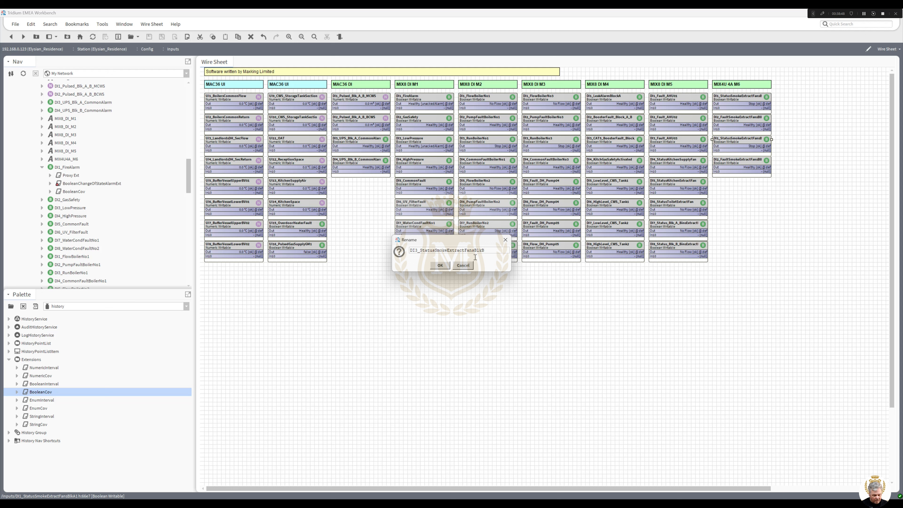
left_click(441, 265)
Rename the copied smoke extract fault point as DI4_FaultSmokeExtractFansBlkB
right_click(727, 161)
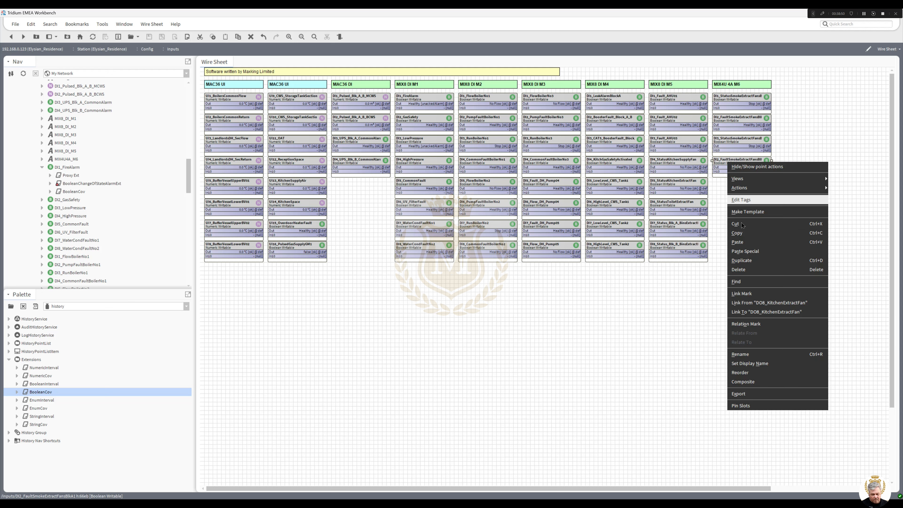
left_click(741, 354)
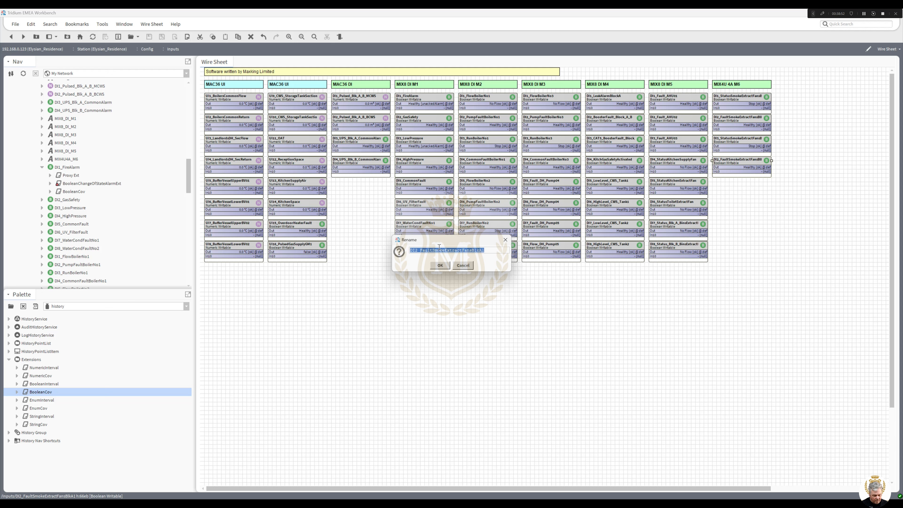
left_click_drag(416, 248, 418, 249)
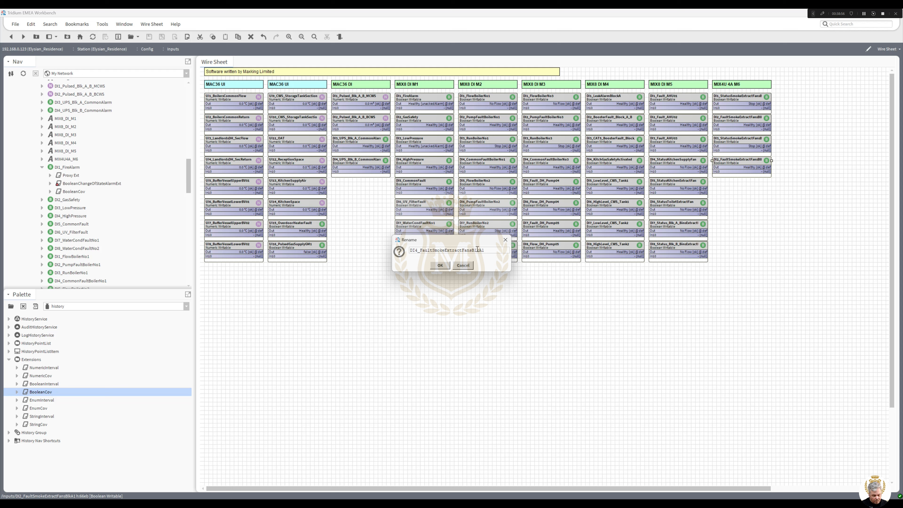
type("4")
left_click_drag(479, 250, 502, 250)
type("B")
left_click(440, 265)
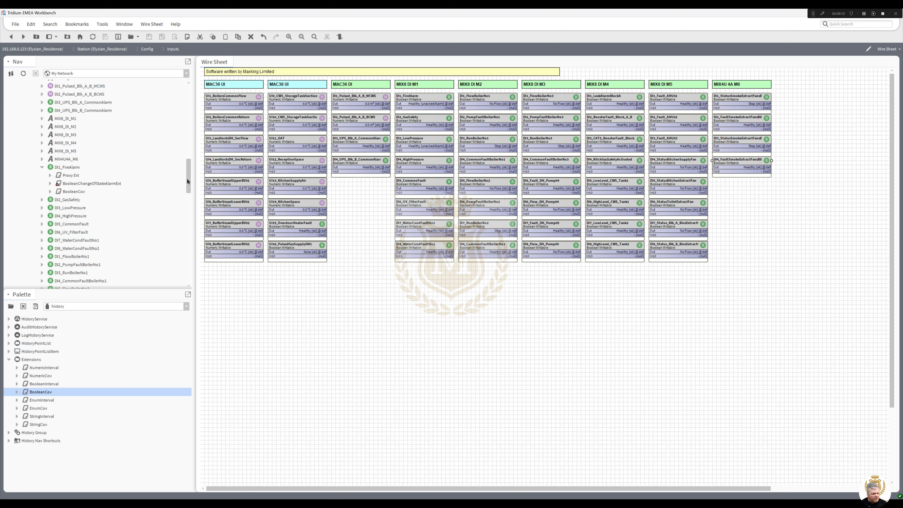
Collapse the Inputs and Outputs folders in the navigation tree and expand ISMAIONetwork down to the points of its device
left_click_drag(186, 178, 186, 139)
scroll(91, 154, "up", 2)
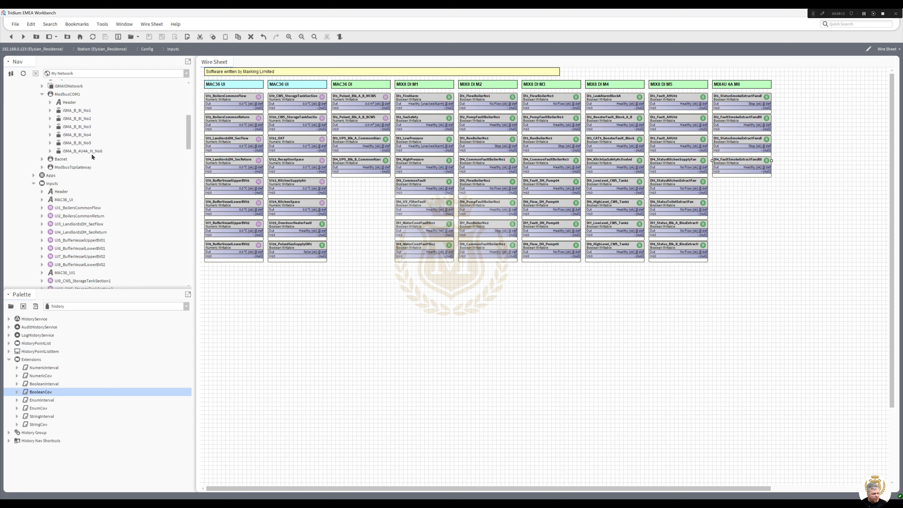
left_click(34, 184)
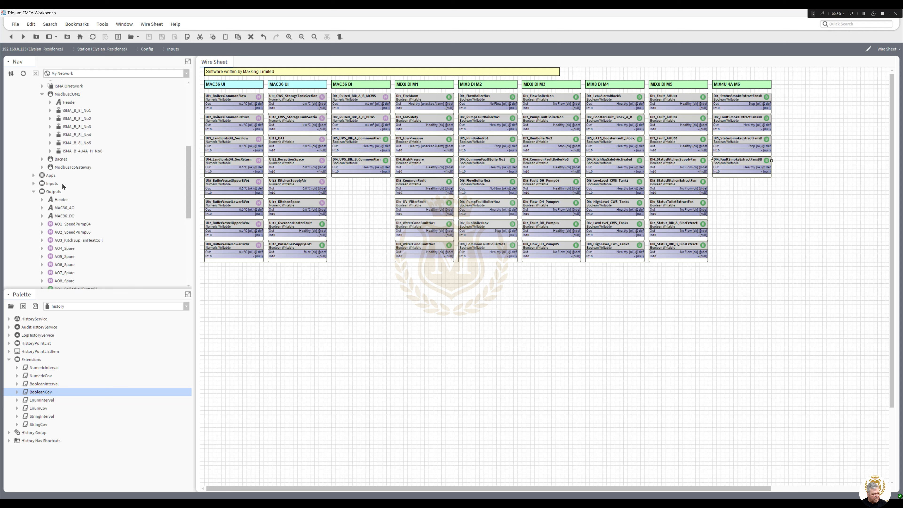
left_click(33, 192)
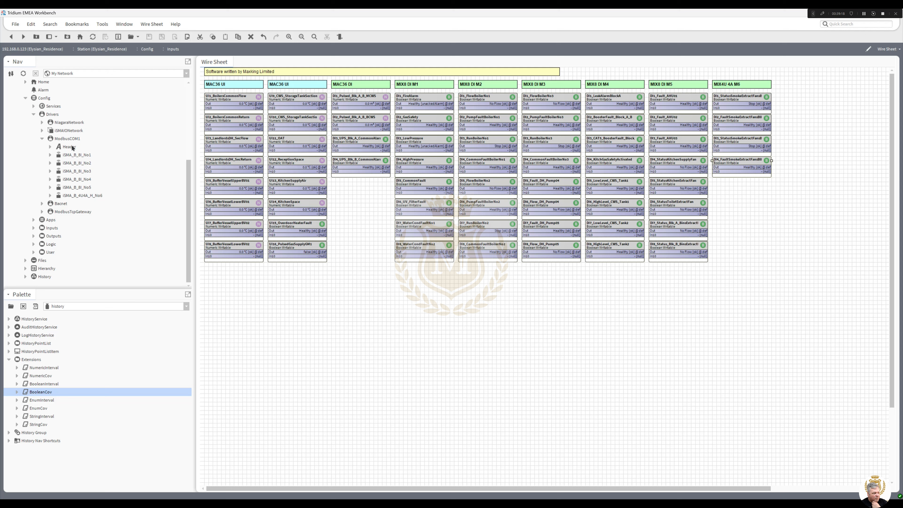
left_click(42, 130)
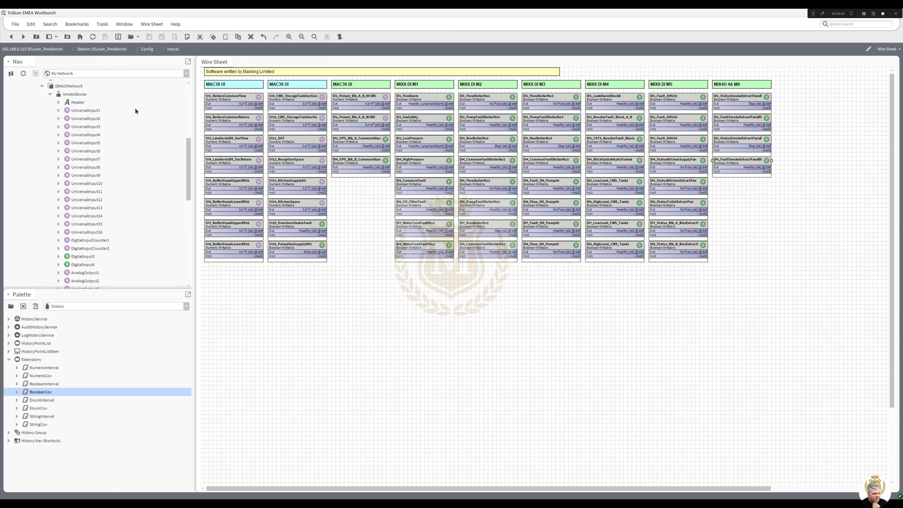
Link the Out slot of UniversalInput1 to In10 of UI1_BoilersCommonFlow
right_click(228, 99)
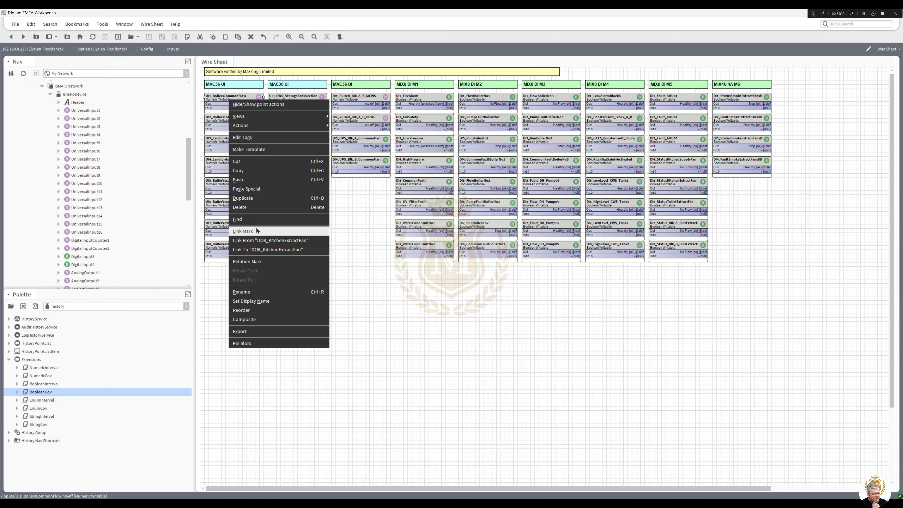
key("Escape")
right_click(93, 110)
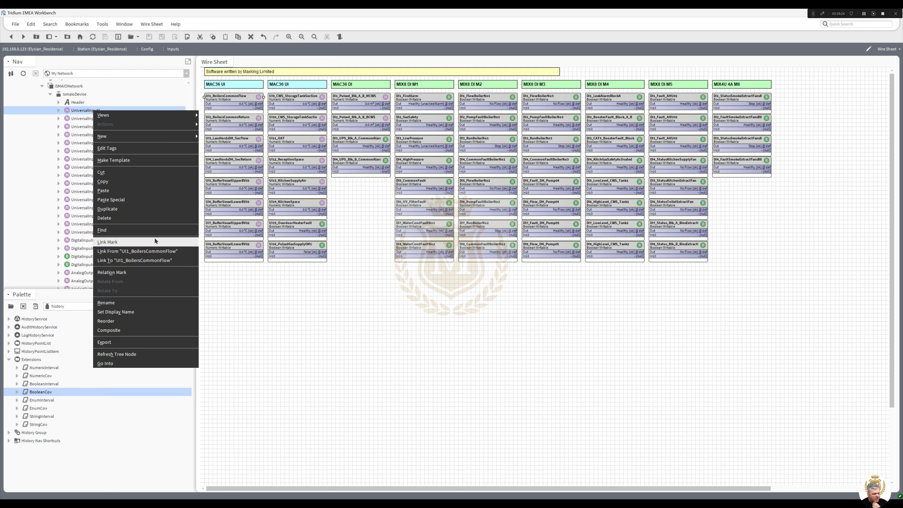
left_click(153, 260)
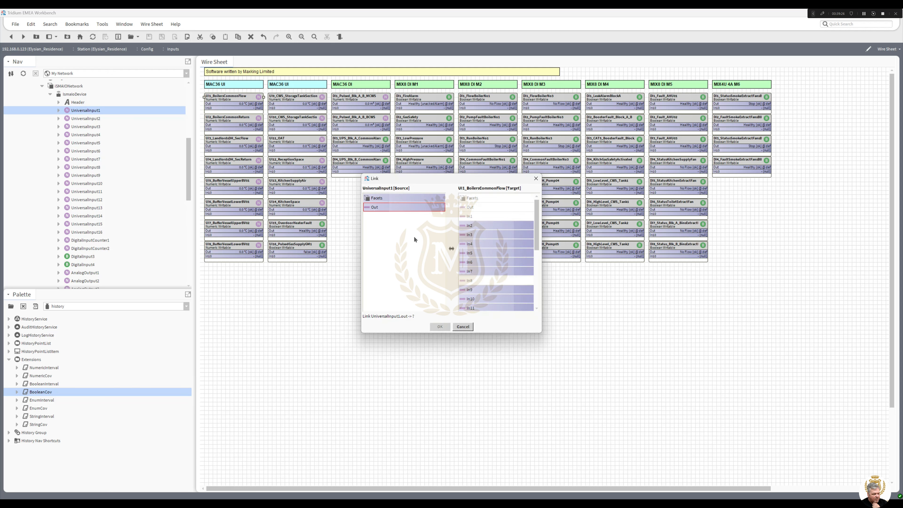
left_click(471, 298)
left_click(439, 326)
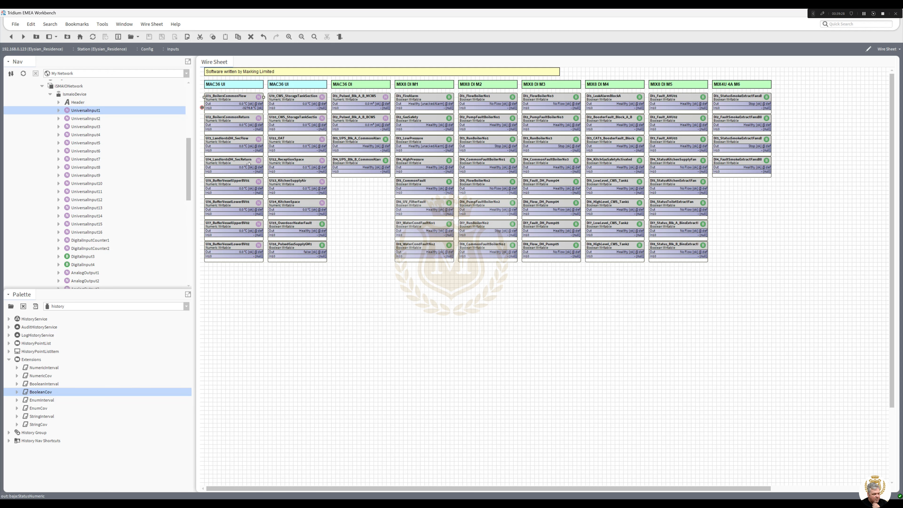
Link the Out slot of UniversalInput2 to In10 of UI2_BoilersCommonReturn
right_click(228, 119)
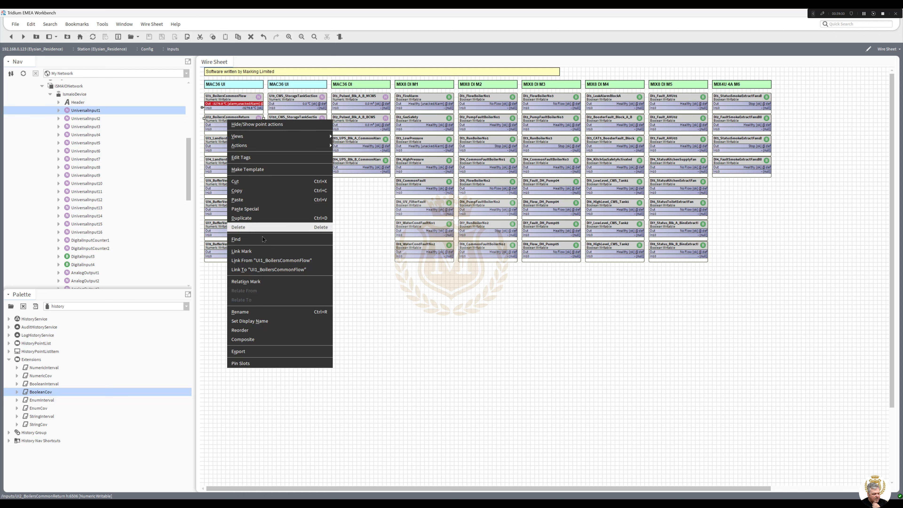
left_click(85, 113)
left_click(86, 118)
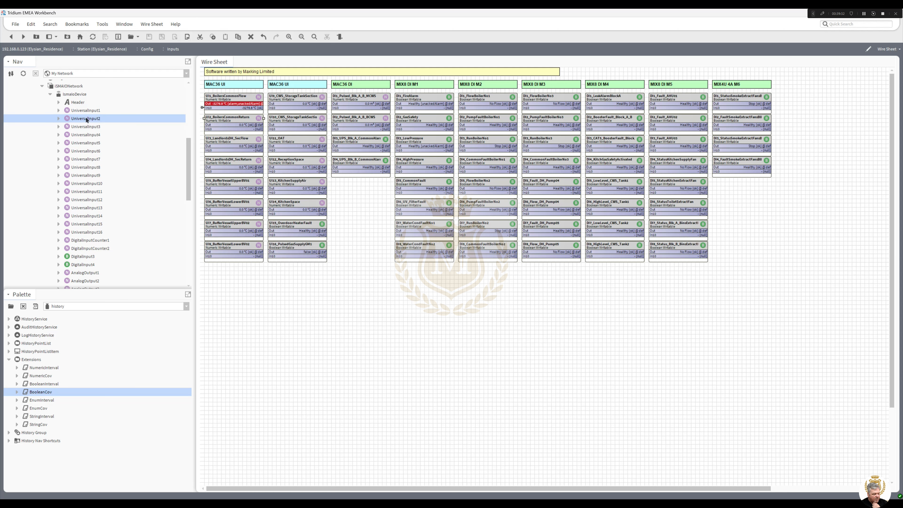
right_click(87, 119)
left_click(154, 268)
left_click(370, 206)
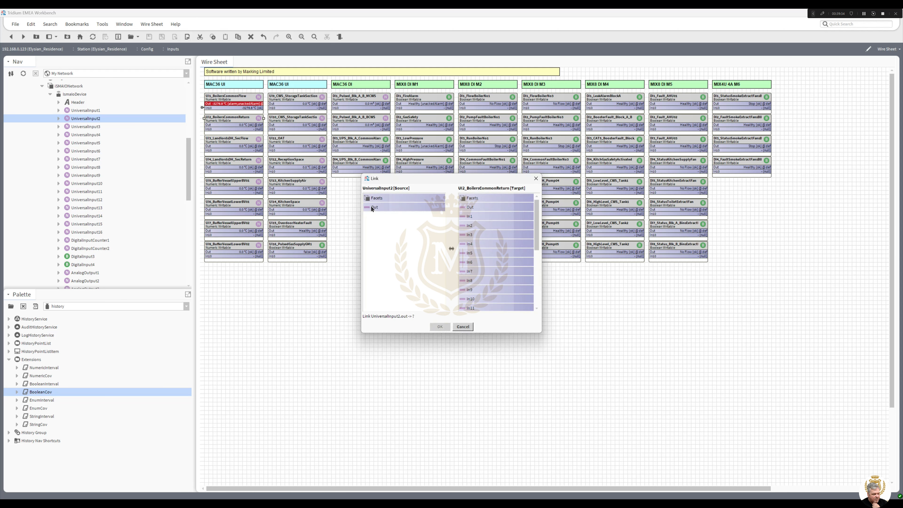
left_click(469, 299)
left_click(439, 326)
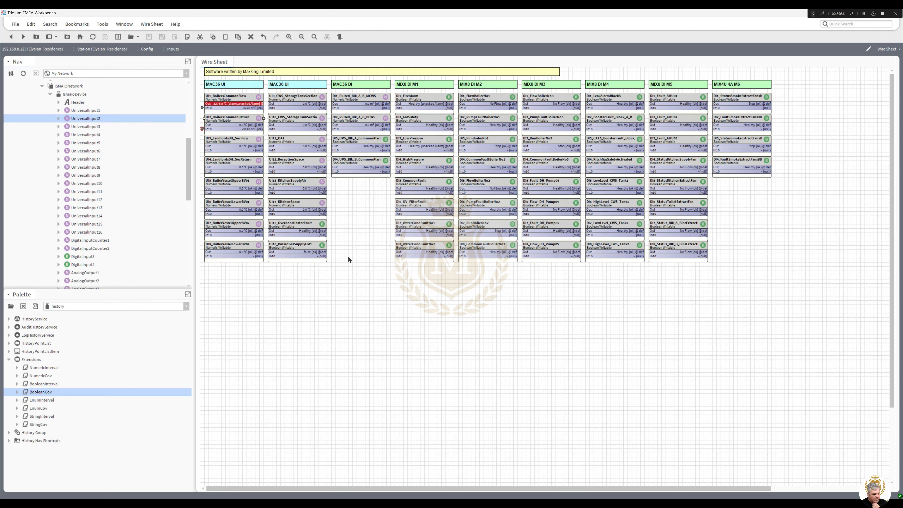
Link the Out slot of UniversalInput3 to In10 of UI3_LandlordsDH_SecFlow
left_click(231, 140)
right_click(231, 140)
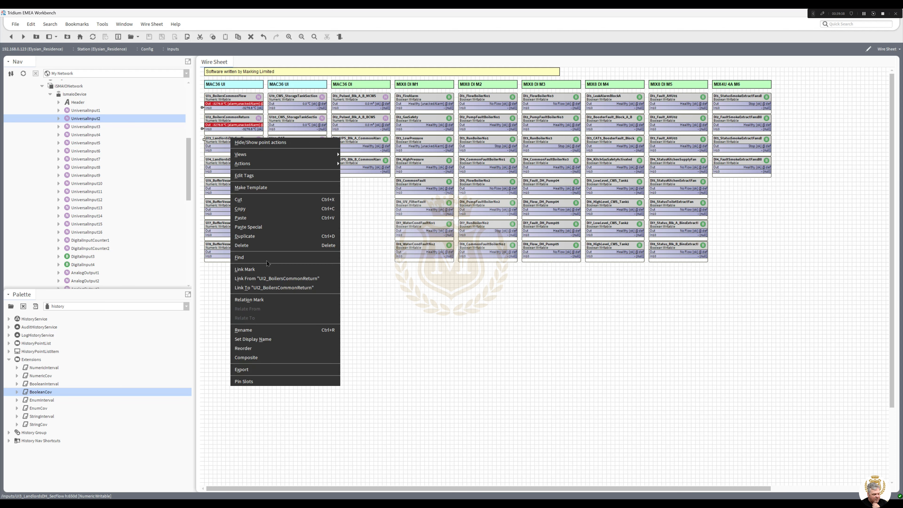
left_click(265, 271)
right_click(86, 127)
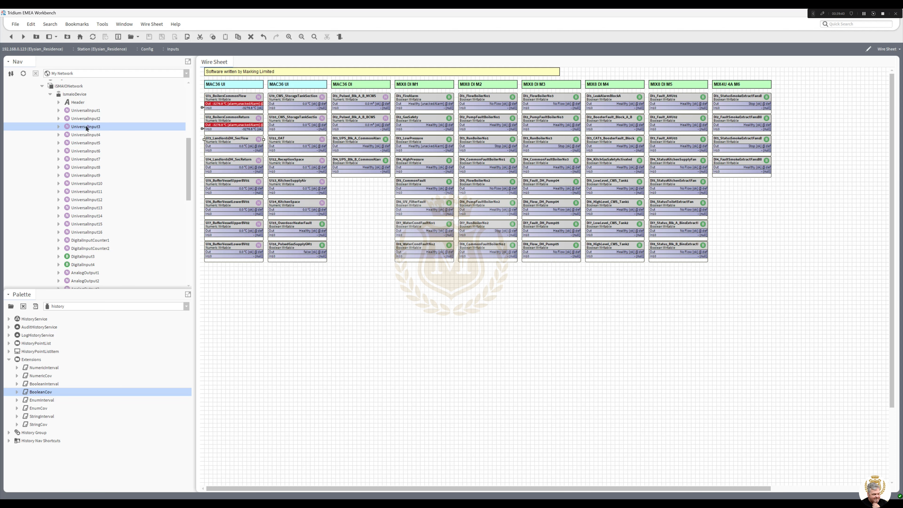
left_click(129, 276)
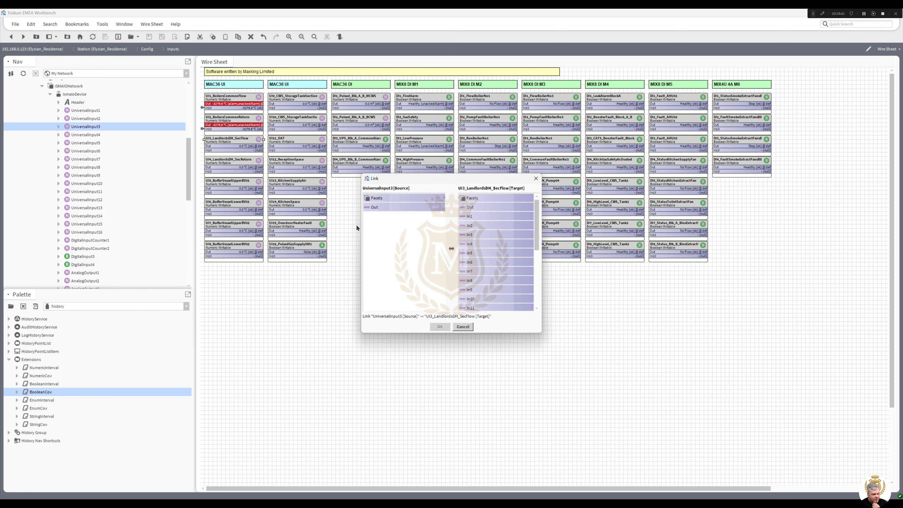
left_click(374, 207)
left_click(469, 289)
left_click(469, 299)
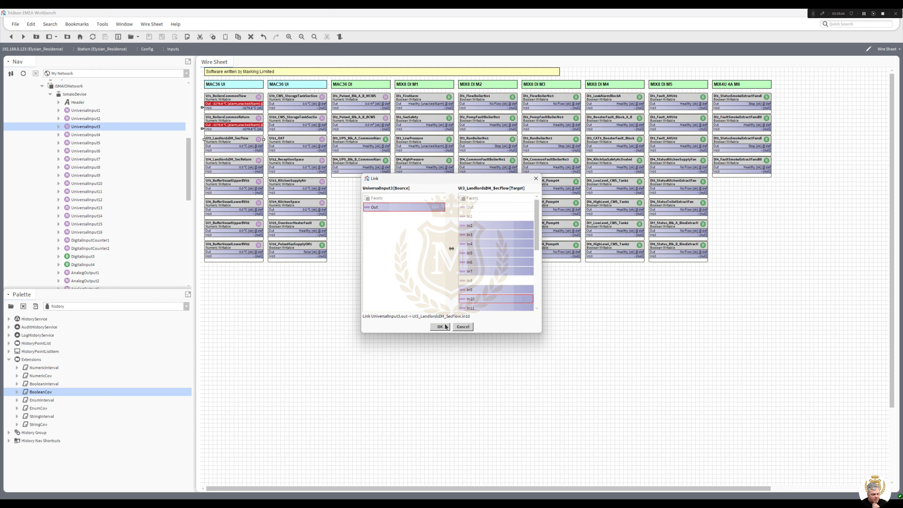
left_click(440, 327)
Link the Out slot of UniversalInput4 to In10 of UI4_LandlordsDH_SecReturn
right_click(223, 161)
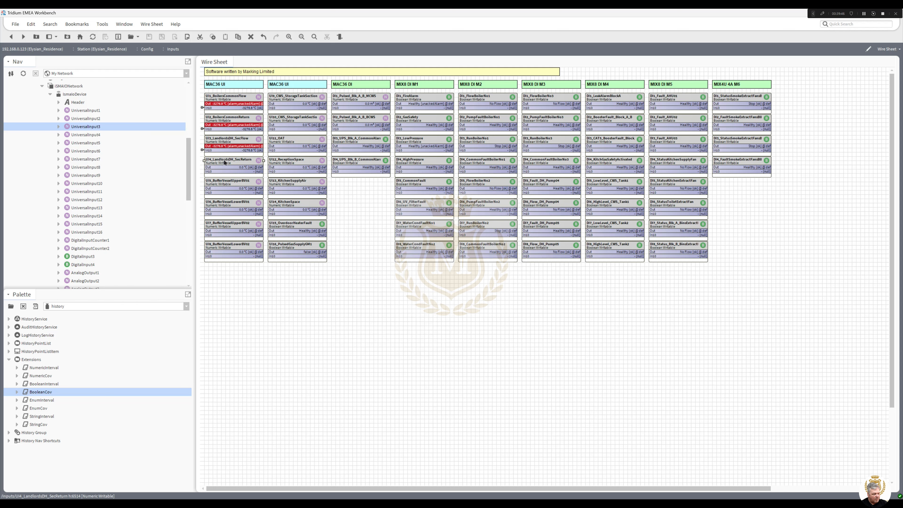
left_click(264, 291)
right_click(95, 135)
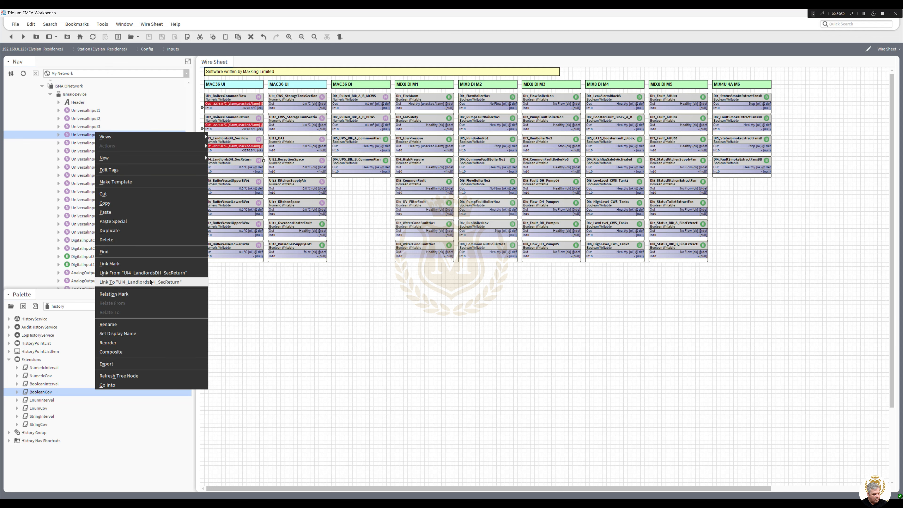
left_click(128, 283)
left_click(374, 207)
left_click(469, 299)
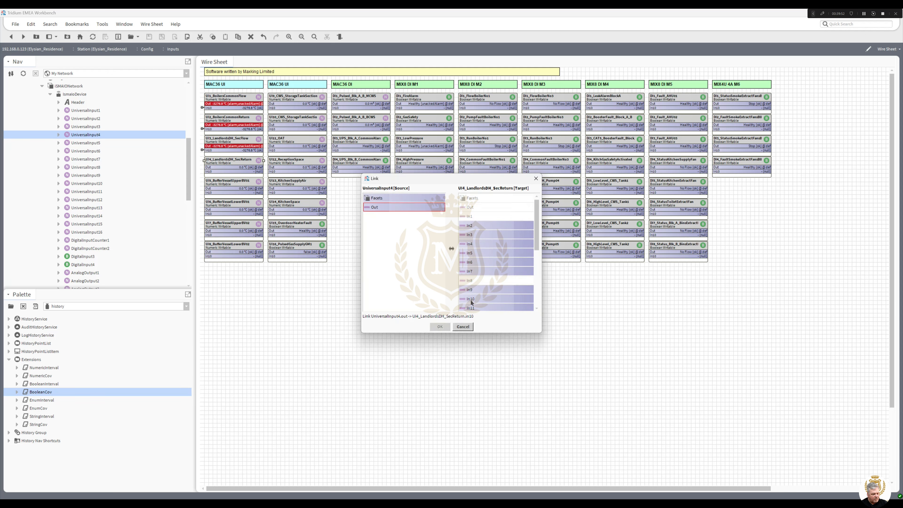
left_click(440, 327)
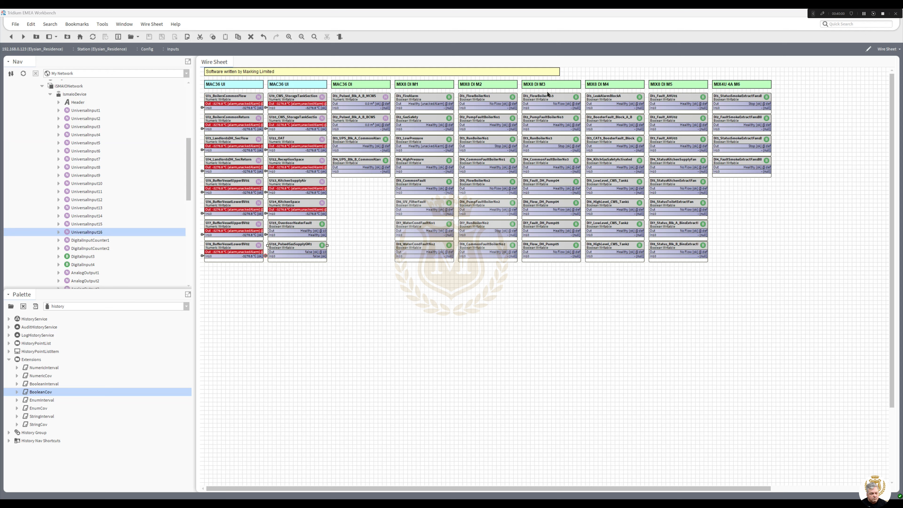
Link the Out slot of DigitalInputCounter1 to the DI1_Pulsed_Blk_A_B_MCWS point in the MAC36 DI column
right_click(344, 102)
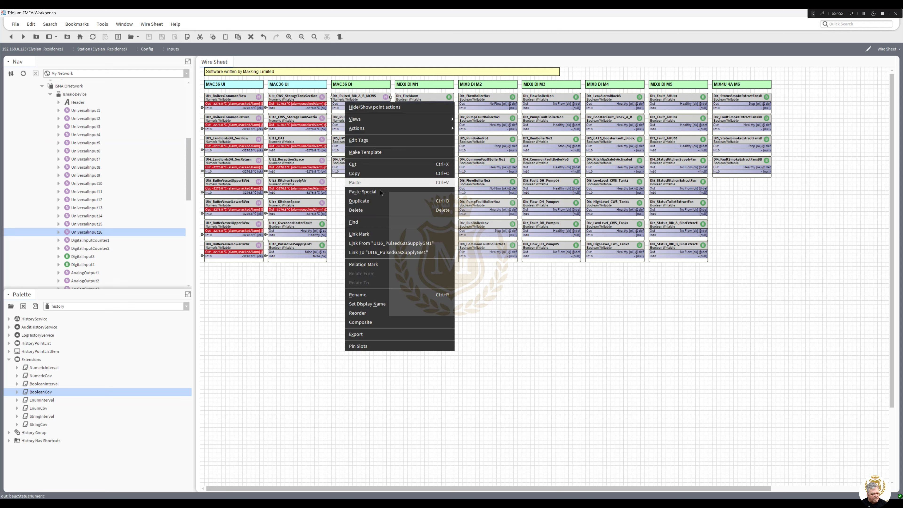
left_click(384, 234)
right_click(95, 241)
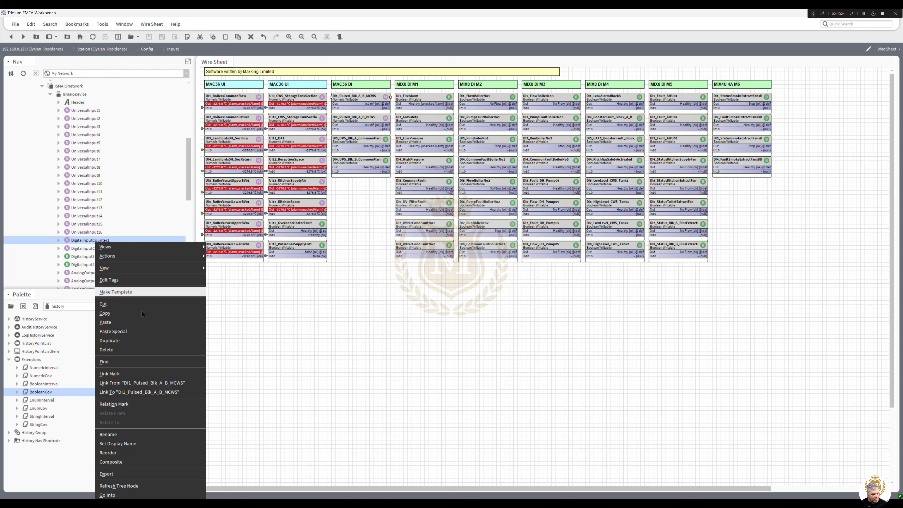
left_click(138, 392)
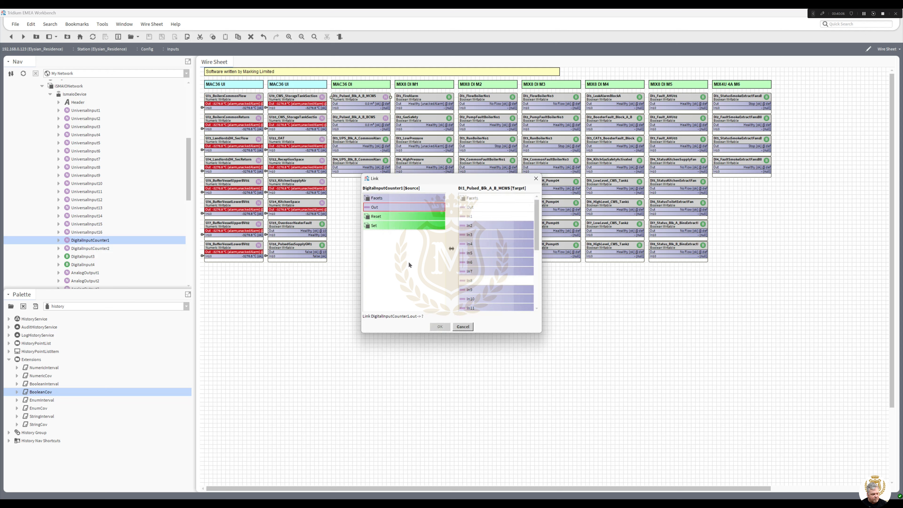
left_click(439, 327)
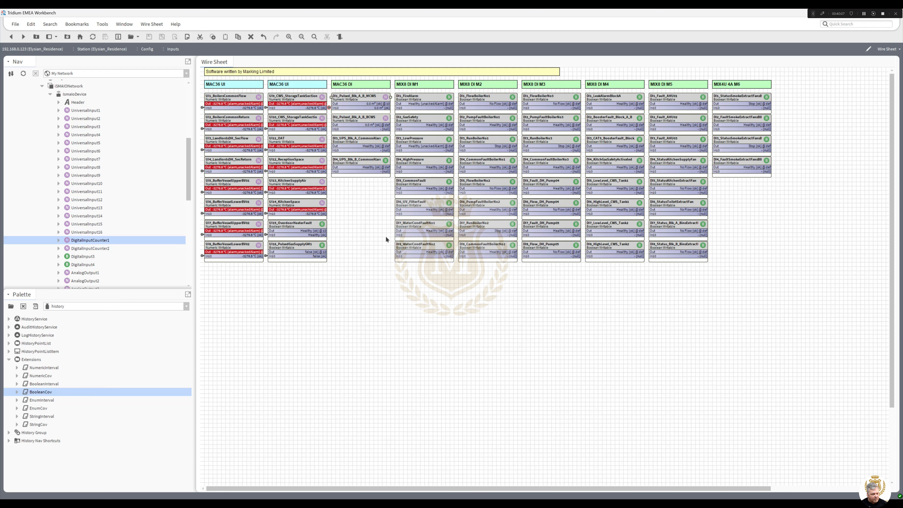
Link the Out slot of DigitalInputCounter2 to In10 of DI2_Pulsed_Blk_A_B_BCWS
right_click(345, 122)
left_click(384, 256)
right_click(97, 249)
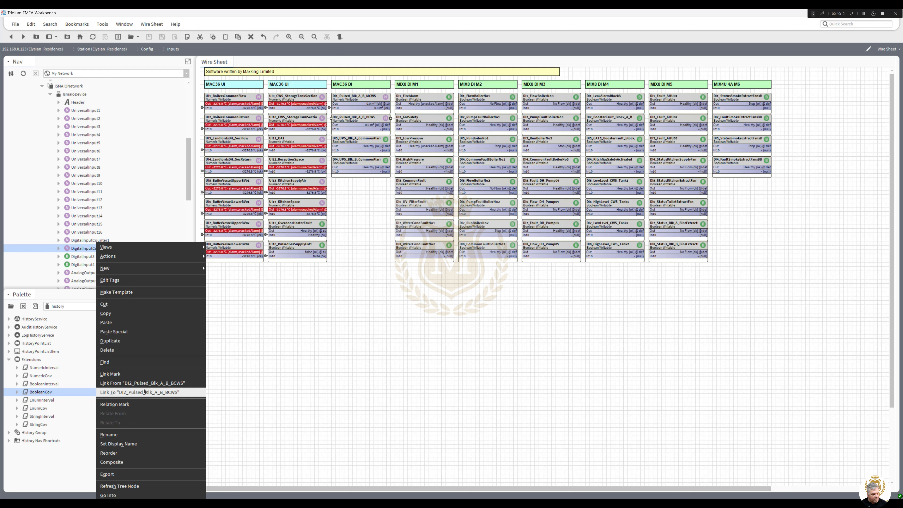
left_click(144, 392)
left_click(404, 207)
left_click(495, 299)
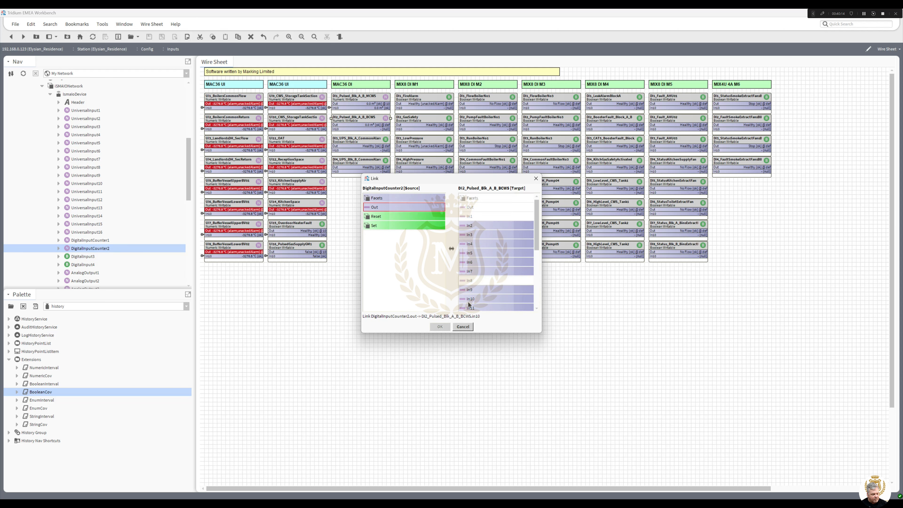
left_click(440, 326)
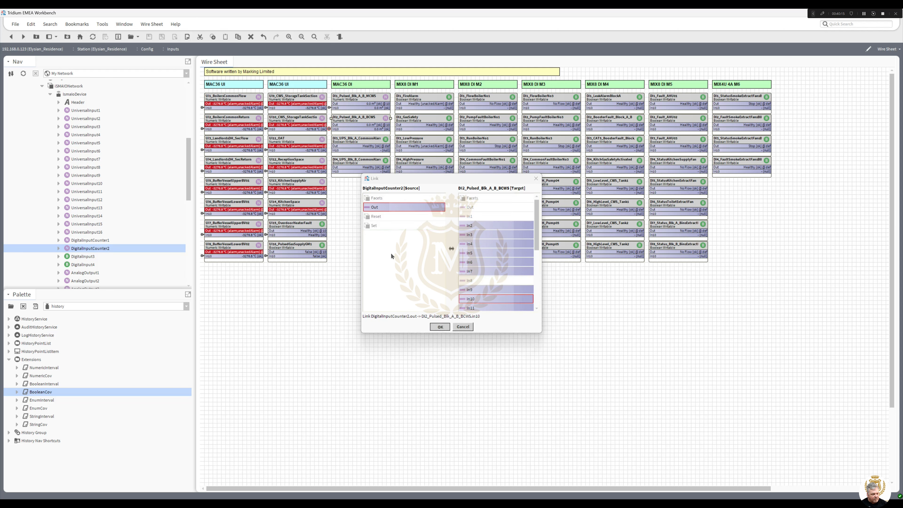
Link the Out slot of DigitalInput3 to In10 of DI3_UPS_Blk_A_CommonAlarm
right_click(348, 138)
key("Escape")
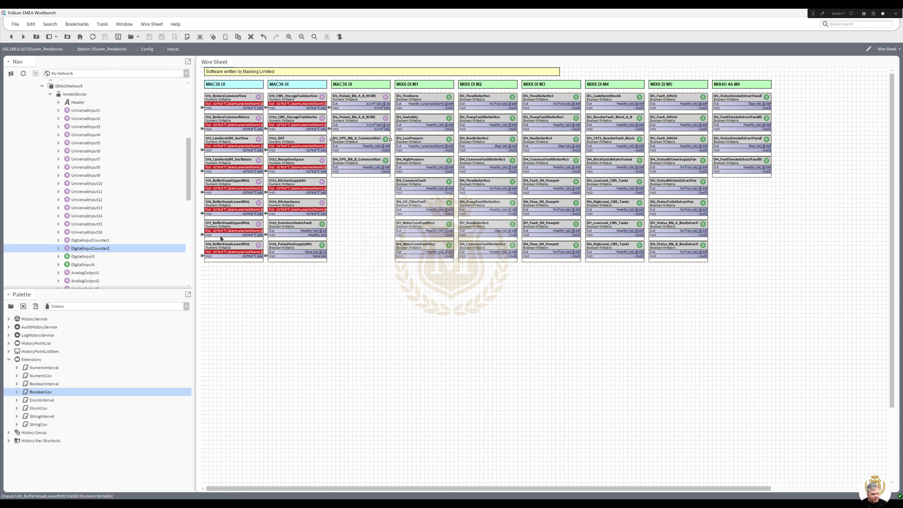
left_click(82, 257)
right_click(82, 259)
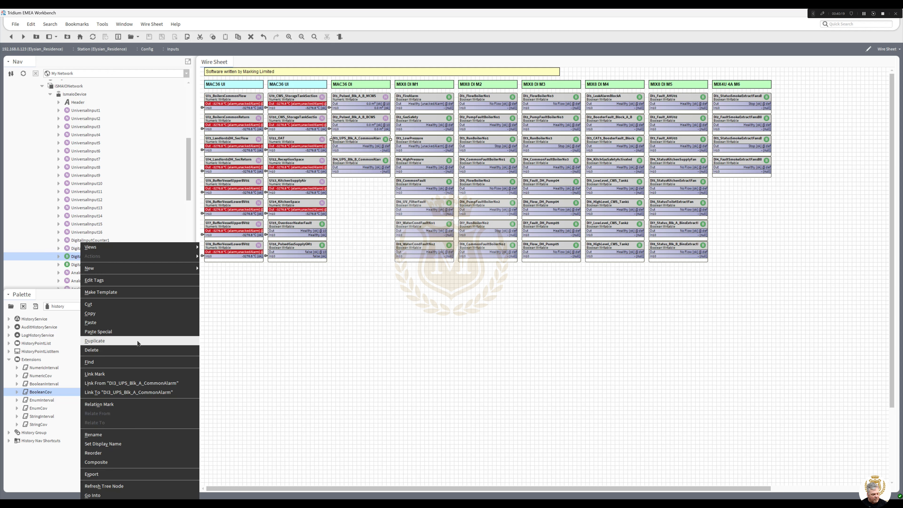
left_click(149, 387)
left_click(376, 207)
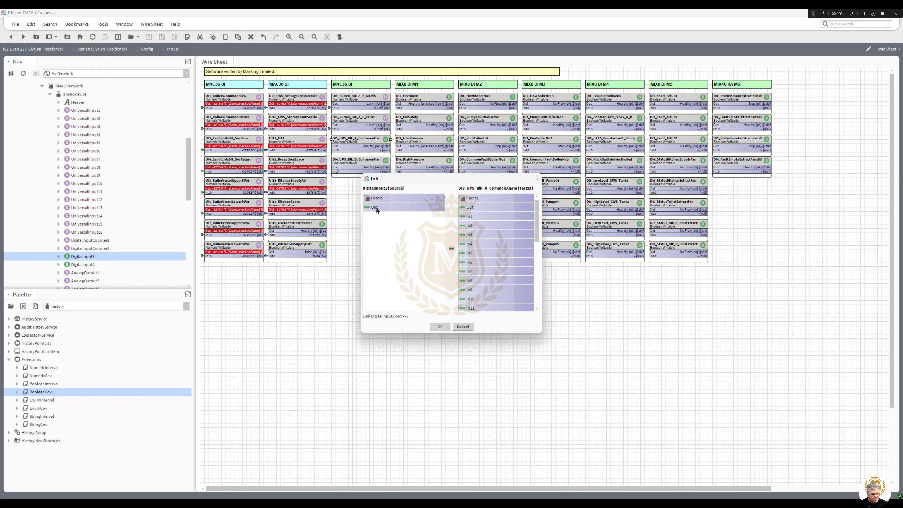
left_click(469, 299)
left_click(440, 327)
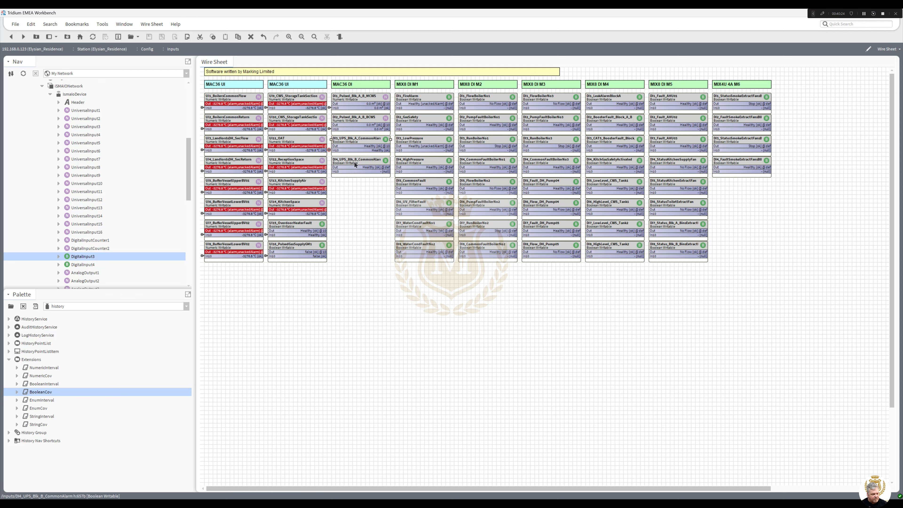
Link the Out slot of DigitalInput4 to In10 of DI4_UPS_Blk_B_CommonAlarm
right_click(354, 161)
left_click(369, 294)
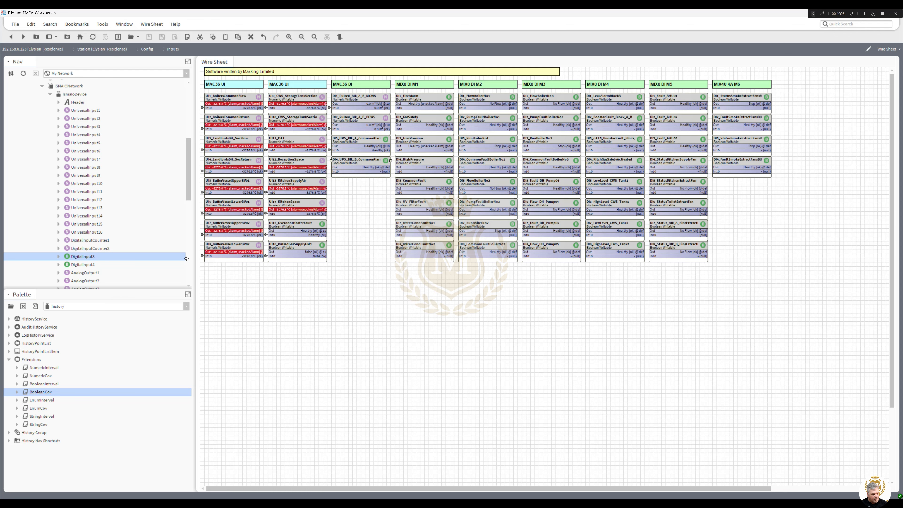
right_click(90, 265)
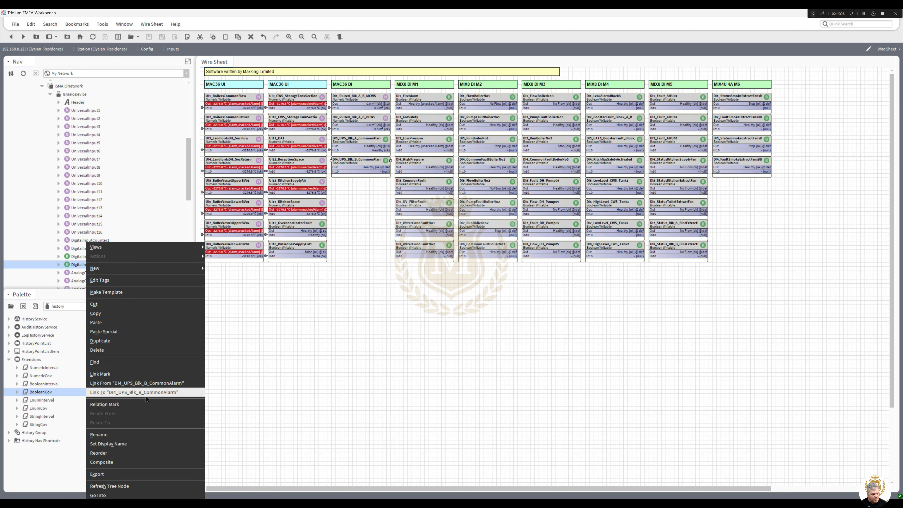
left_click(146, 393)
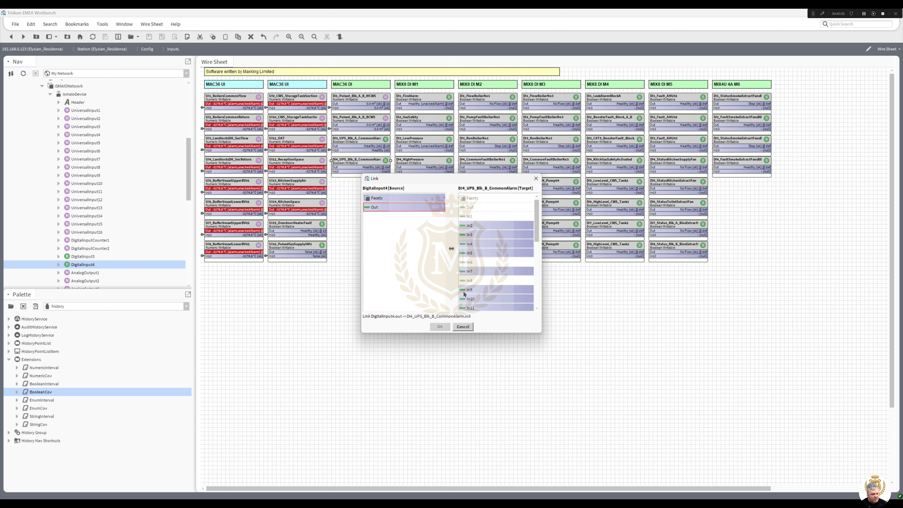
left_click(462, 299)
left_click(439, 327)
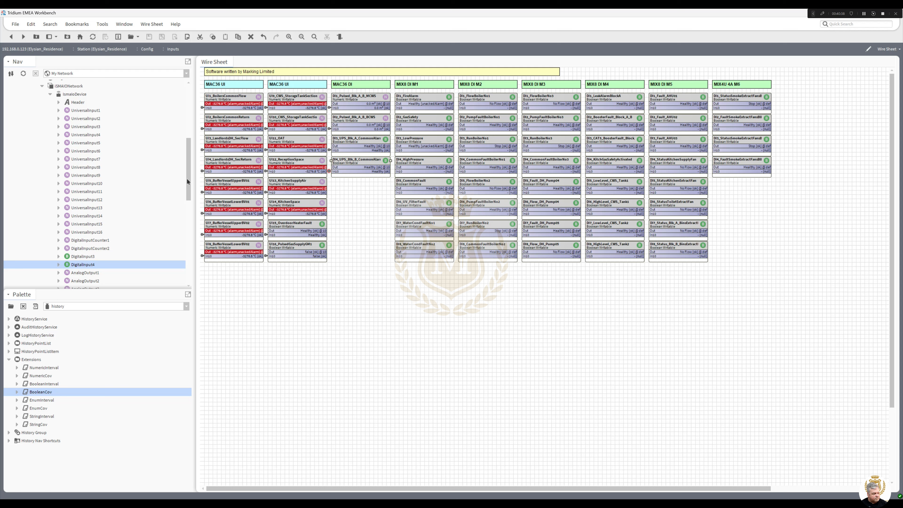
Collapse the IsmaIoDevice and expand the first 8I module under ModbusCOM1 down to its points, selecting 8I_DigitalInputs
left_click_drag(188, 178, 189, 161)
left_click(51, 151)
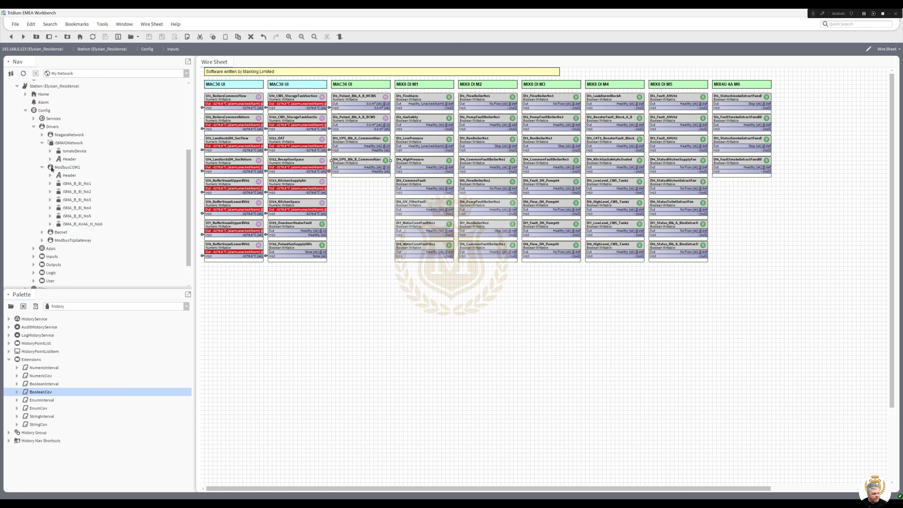
left_click(50, 184)
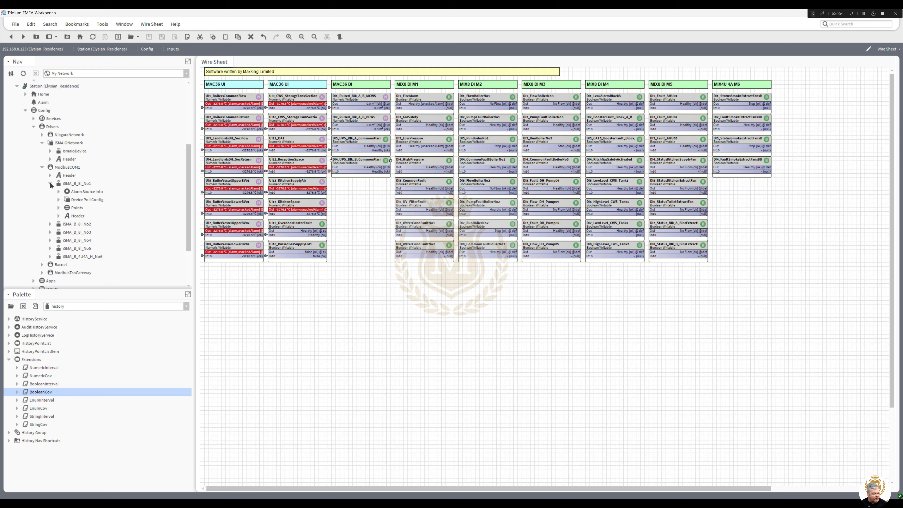
left_click(59, 208)
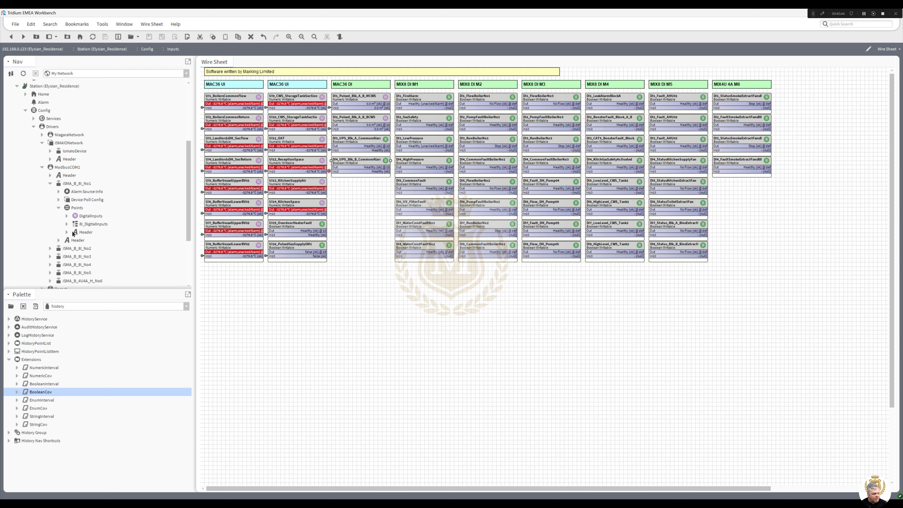
left_click(88, 225)
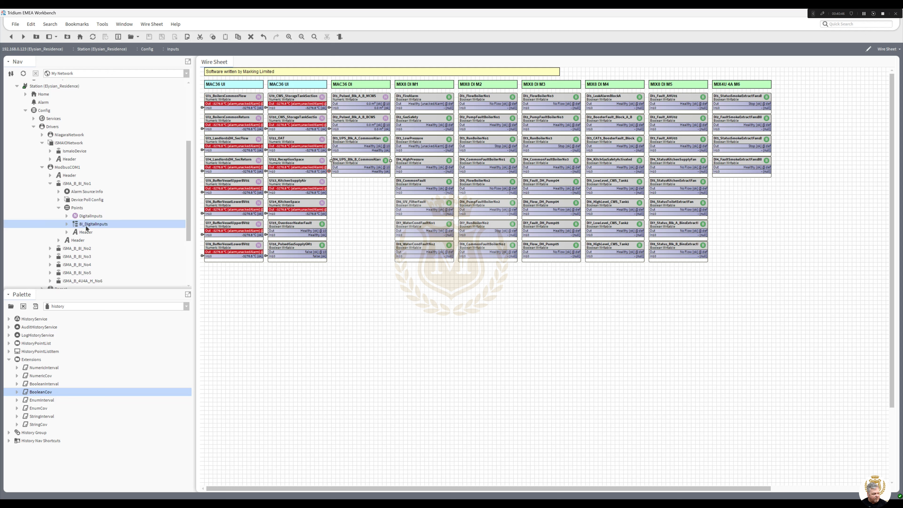
Mark 8I_DigitalInputs of iSMA_B_8I_No1 as the link source and link its DI1 slot to In10 of DI1_FireAlarm
right_click(96, 227)
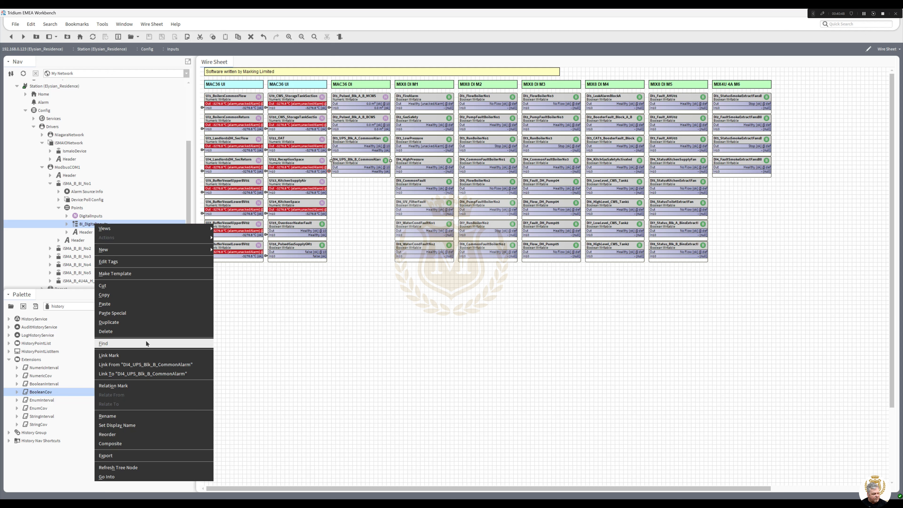
left_click(137, 355)
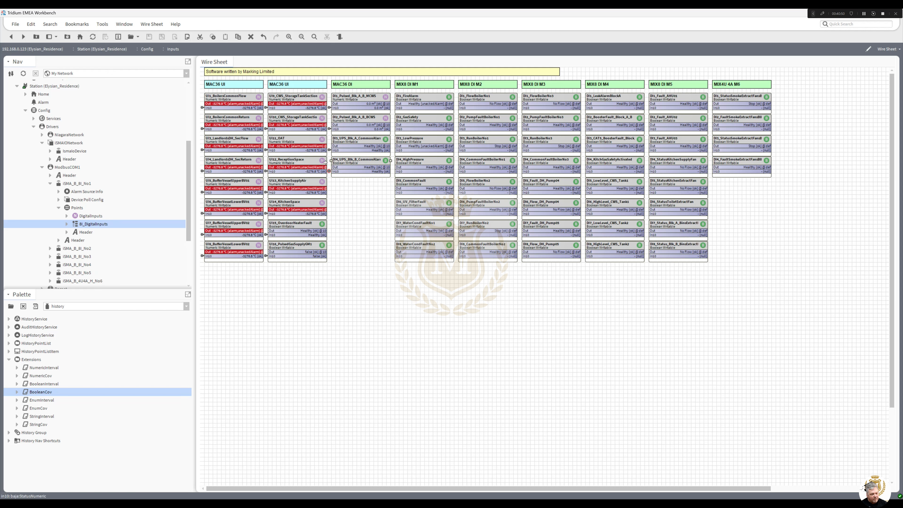
right_click(412, 102)
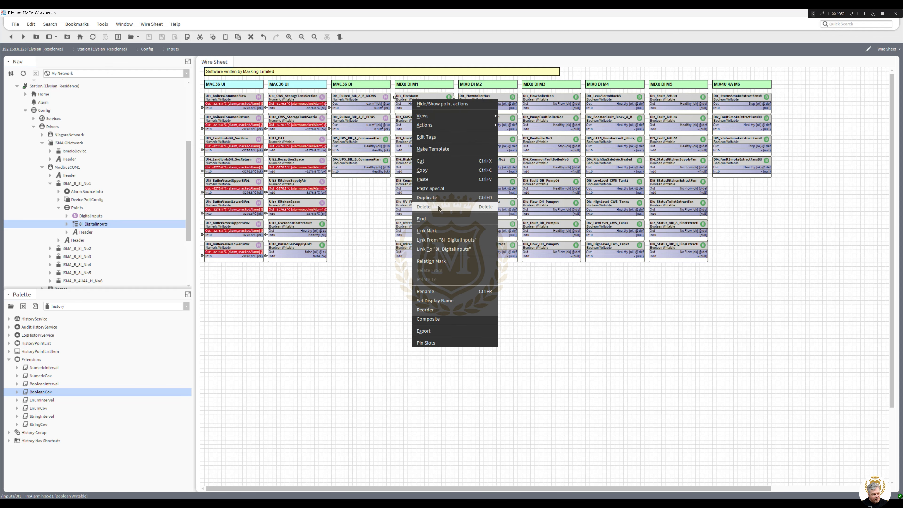
left_click(427, 240)
left_click(374, 207)
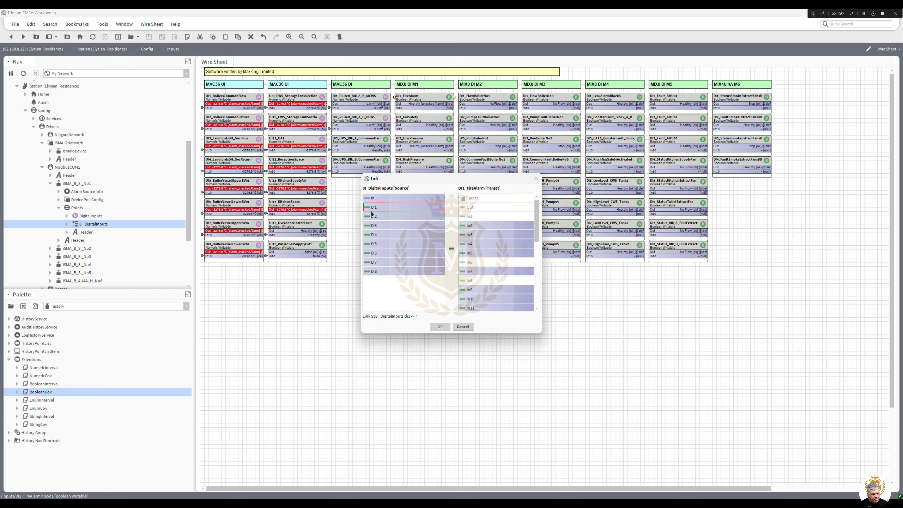
left_click(471, 299)
left_click(439, 327)
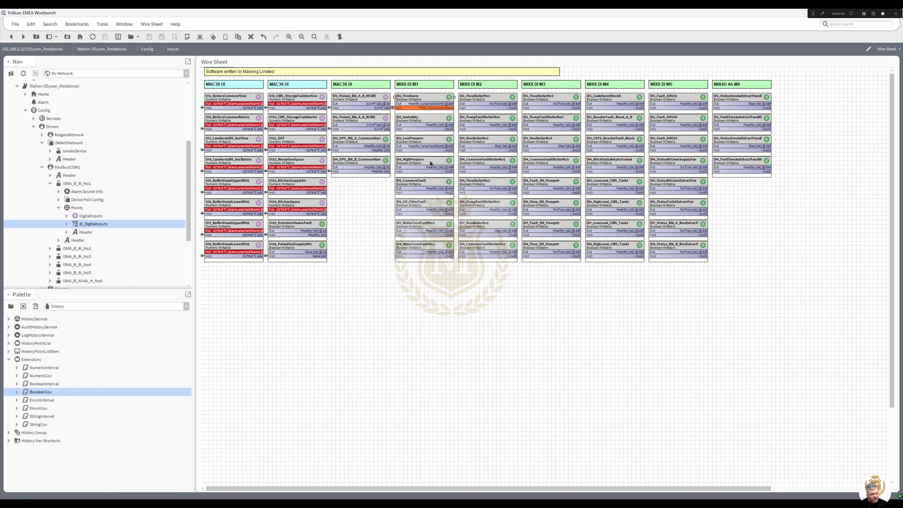
Link the DI2 slot of the first module's 8I_DigitalInputs to In10 of DI2_GasSafety
right_click(417, 131)
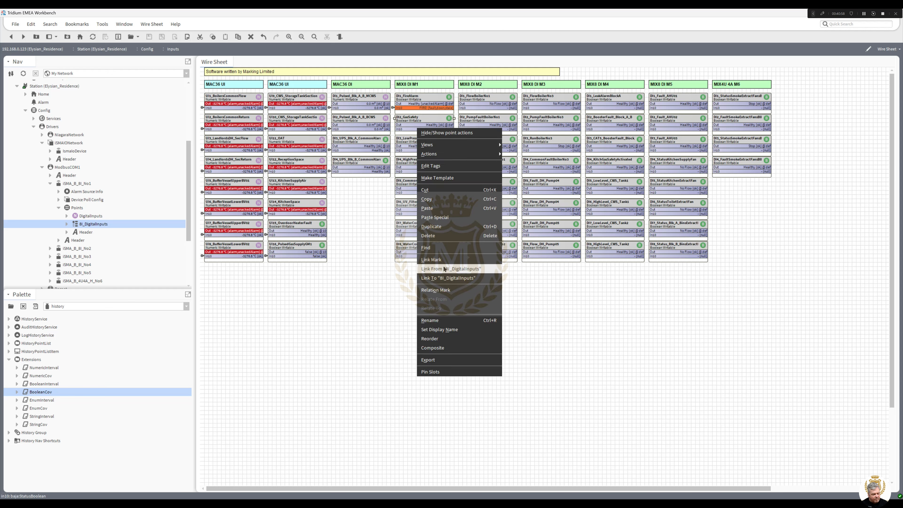
left_click(427, 270)
left_click(366, 217)
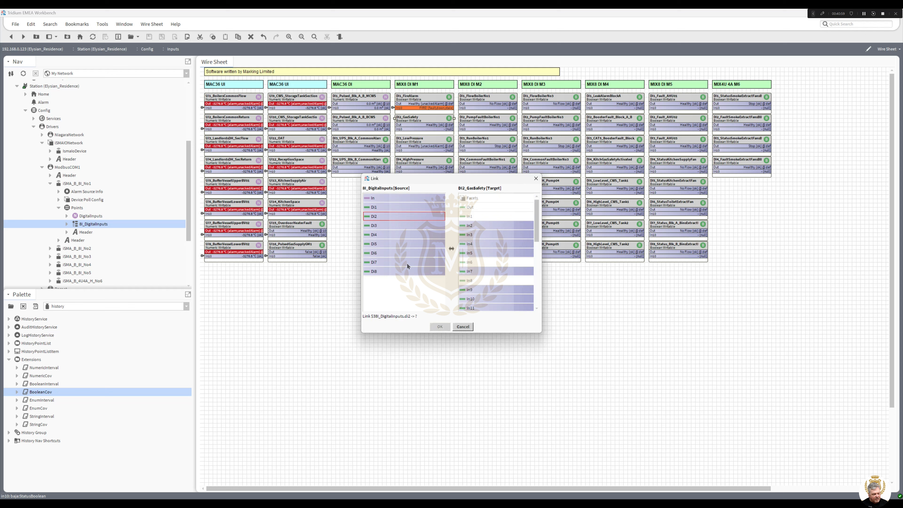
left_click(465, 300)
left_click(440, 327)
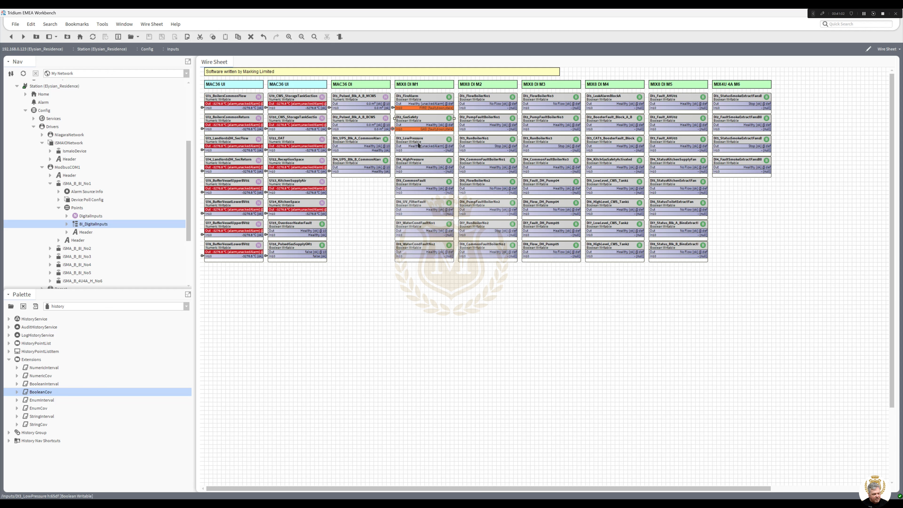
Link the DI3 slot of the first module's 8I_DigitalInputs to In10 of DI3_LowPressure
right_click(418, 144)
left_click(426, 282)
left_click(373, 226)
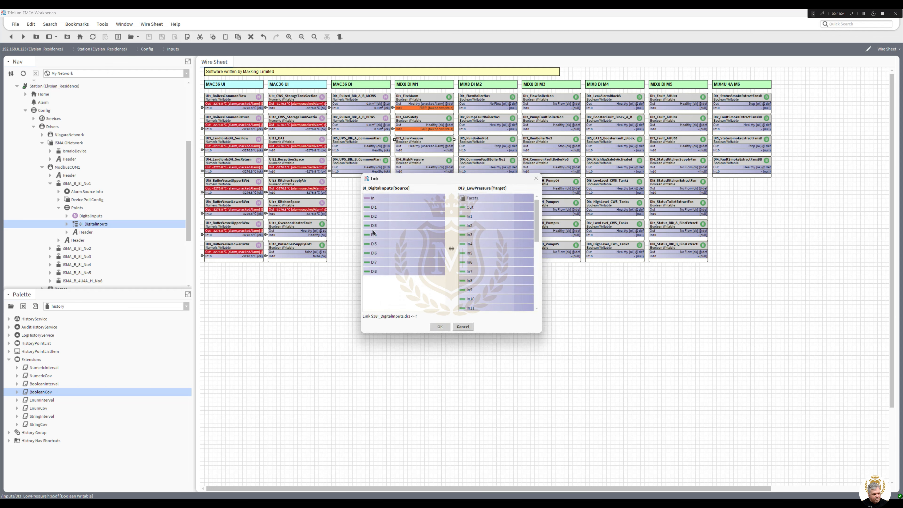
left_click(470, 299)
left_click(440, 327)
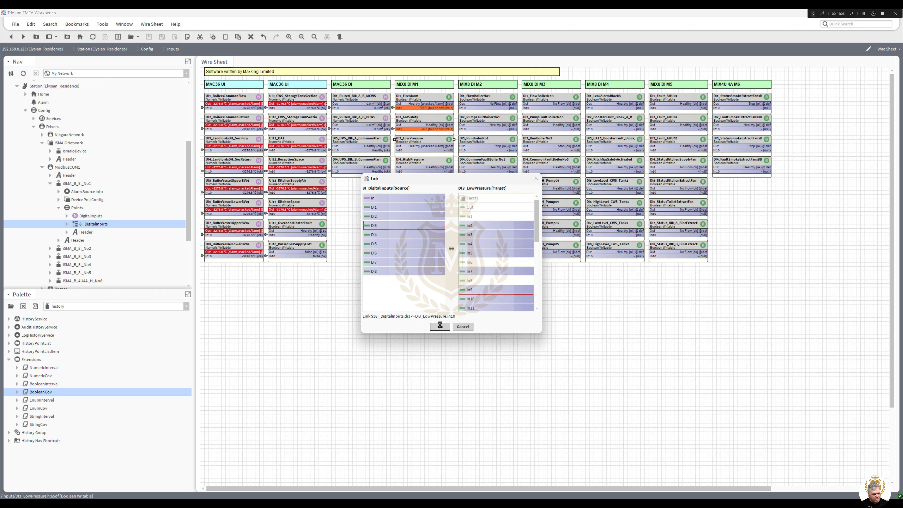
Link the DI4 slot of the first module's 8I_DigitalInputs to In10 of DI4_HighPressure
right_click(420, 164)
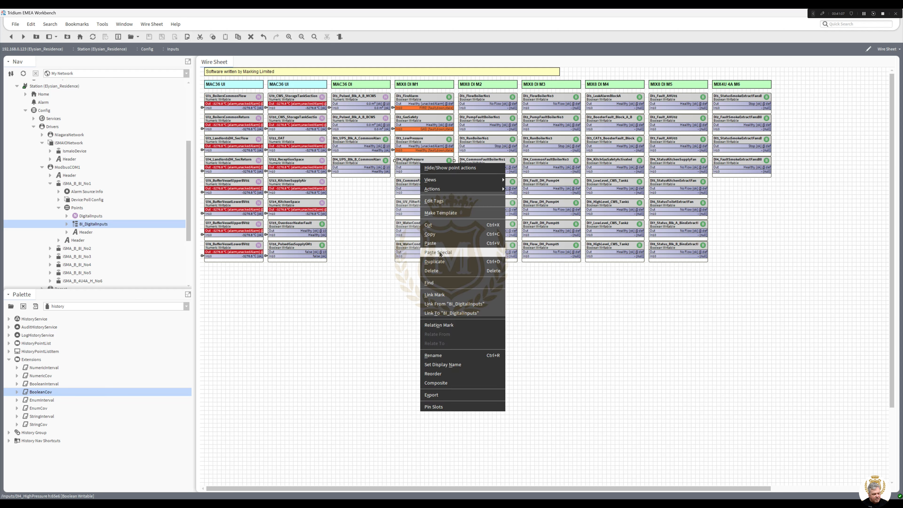
left_click(445, 303)
left_click(374, 234)
left_click(465, 306)
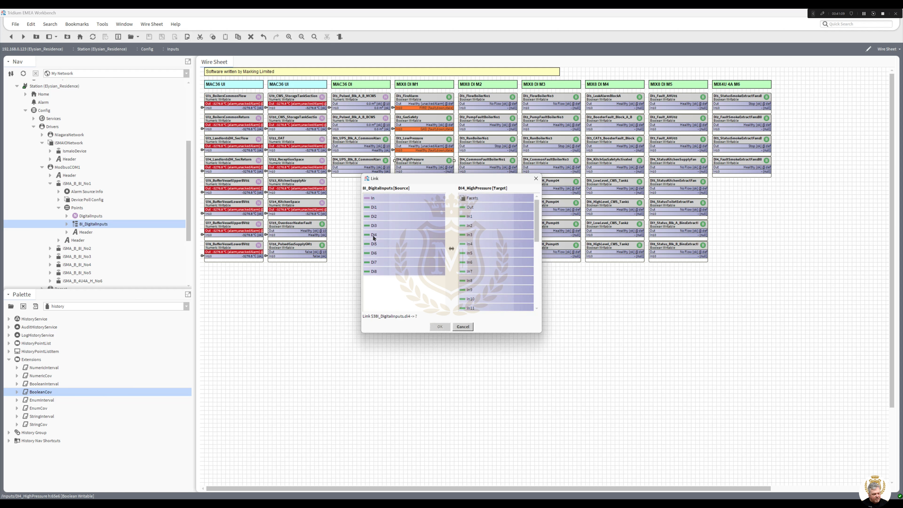
left_click(468, 300)
left_click(439, 327)
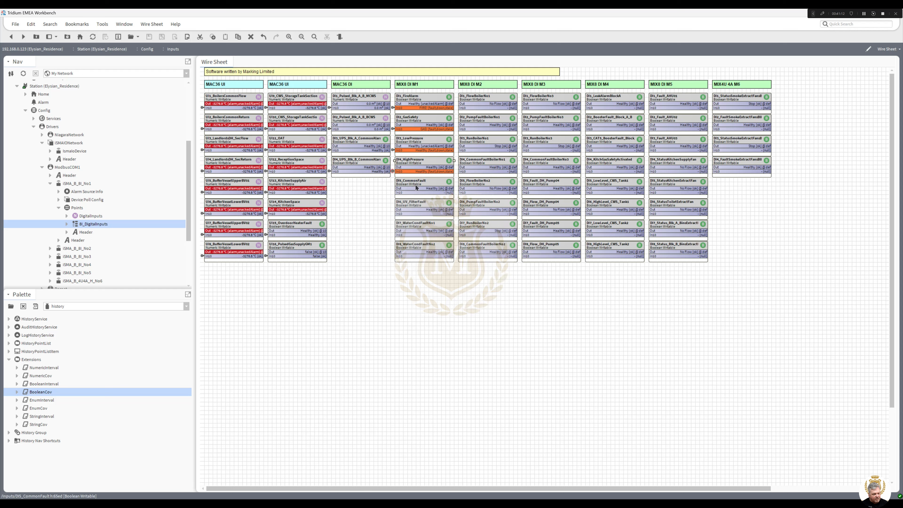
Link the DI5 slot of the first module's 8I_DigitalInputs to In10 of DI5_CommonFault
right_click(416, 186)
left_click(449, 326)
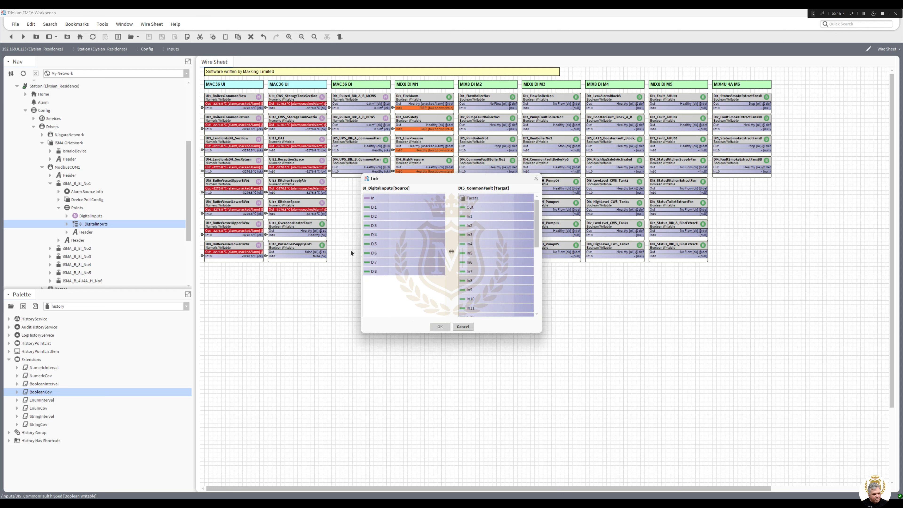
left_click(373, 243)
left_click(468, 300)
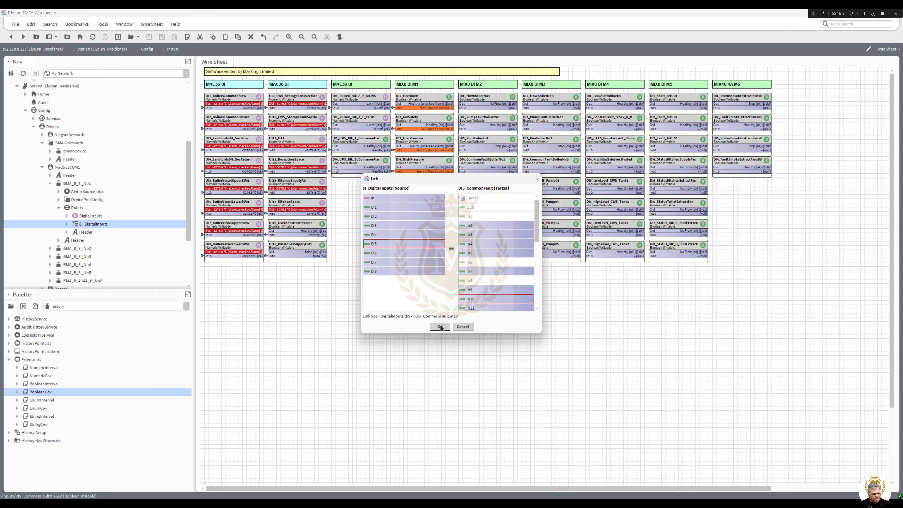
left_click(440, 327)
Link the DI6 slot of the first module's 8I_DigitalInputs to In10 of DI6_UV_FilterFault
right_click(420, 207)
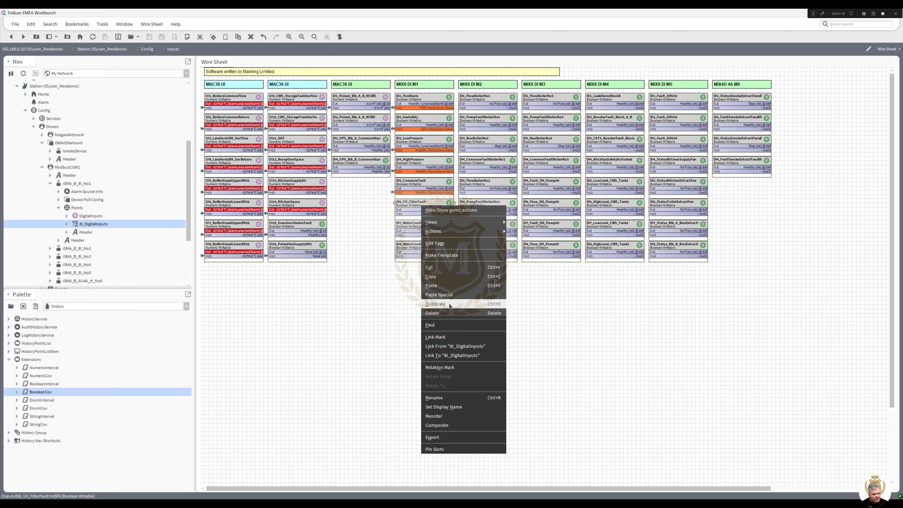
left_click(439, 346)
left_click(374, 253)
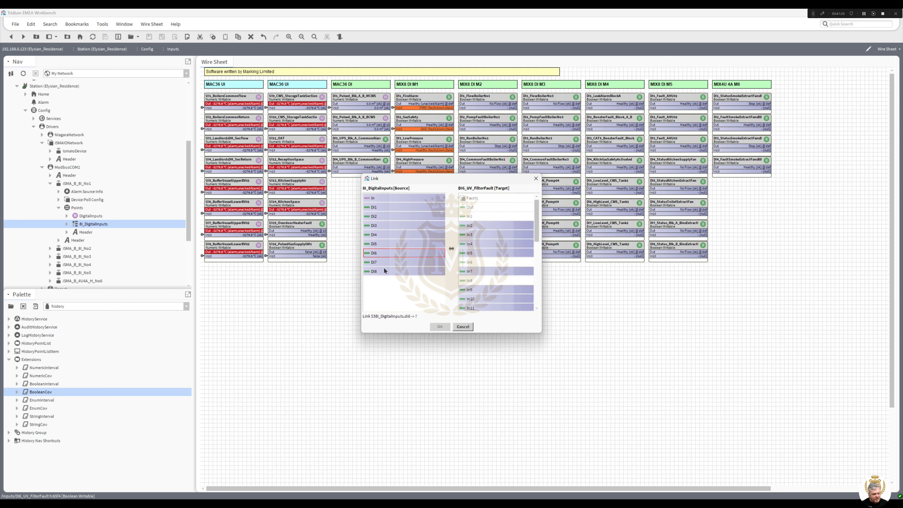
left_click(464, 300)
left_click(441, 327)
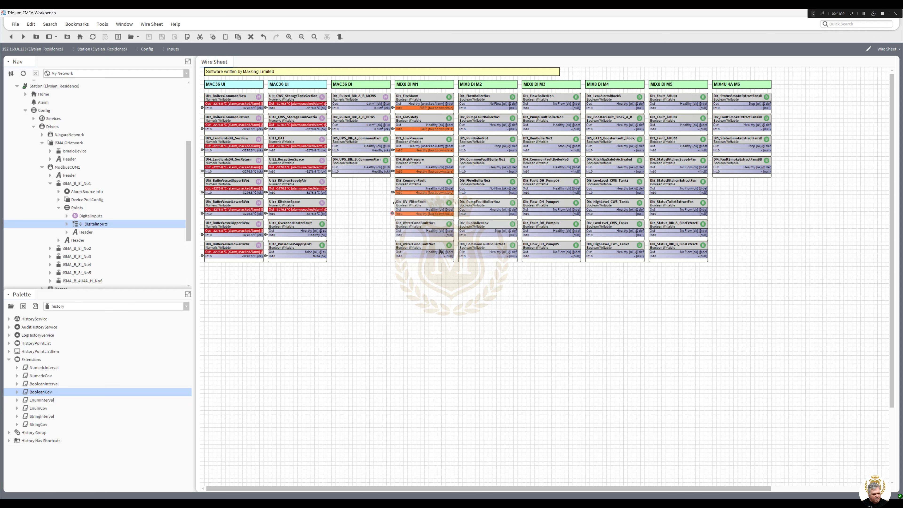
Link the DI7 slot of the first module's 8I_DigitalInputs to In10 of DI7_WaterCondFaultNo1
right_click(420, 236)
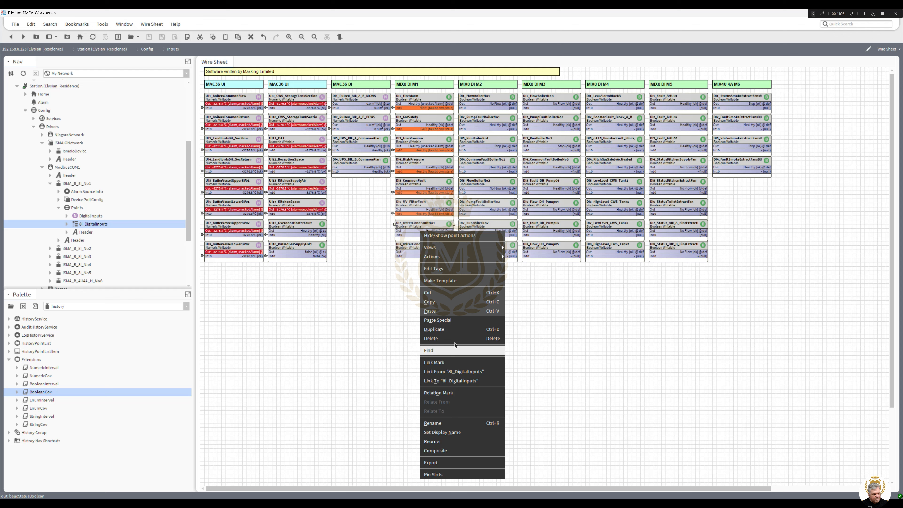
left_click(447, 368)
left_click(373, 264)
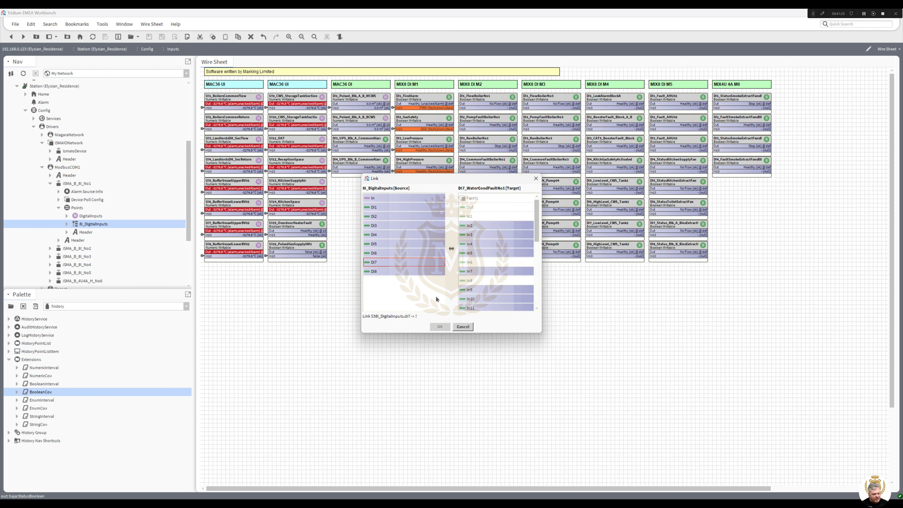
left_click(467, 299)
left_click(440, 327)
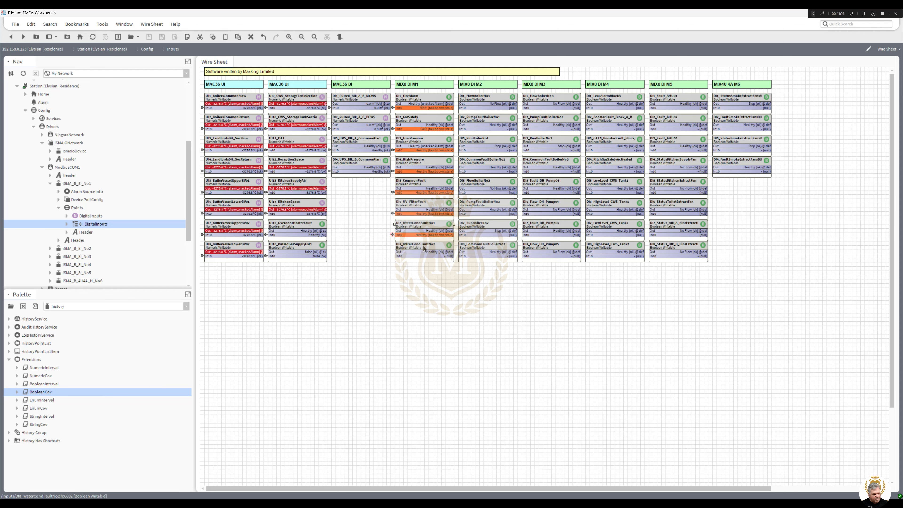
Link the DI8 slot of the first module's 8I_DigitalInputs to In10 of DI8_WaterCondFaultNo2
right_click(423, 246)
left_click(457, 386)
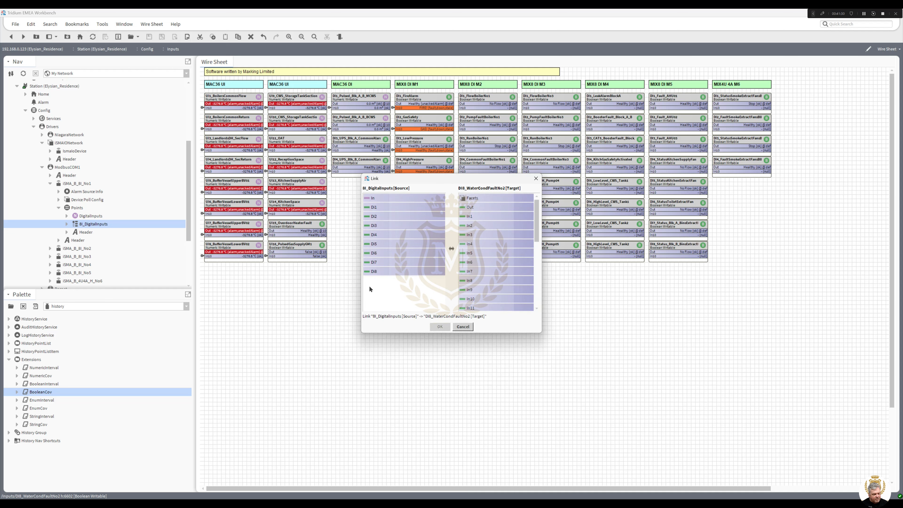
left_click(373, 272)
left_click(469, 299)
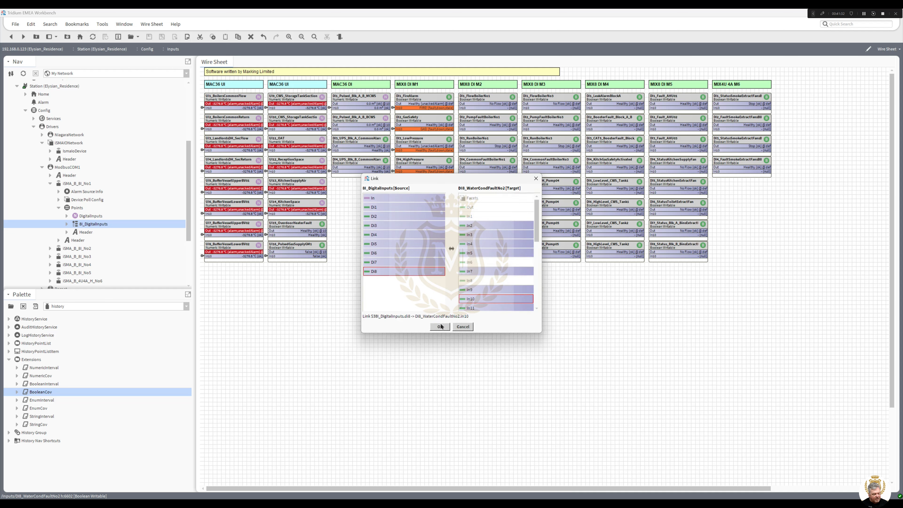
left_click(440, 326)
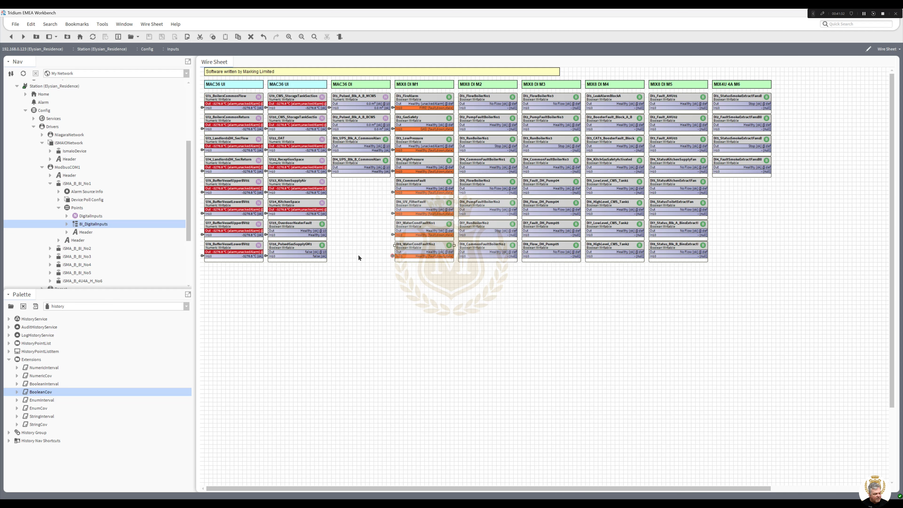
Collapse iSMA_B_8I_No1, expand iSMA_B_8I_No2 down to its points, and mark its 8I_DigitalInputs as the link source
left_click(50, 183)
left_click(50, 192)
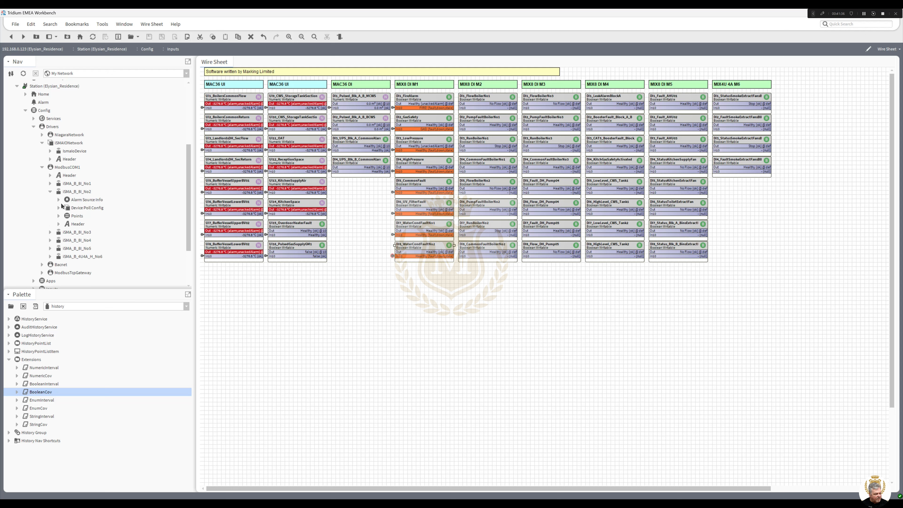
left_click(58, 216)
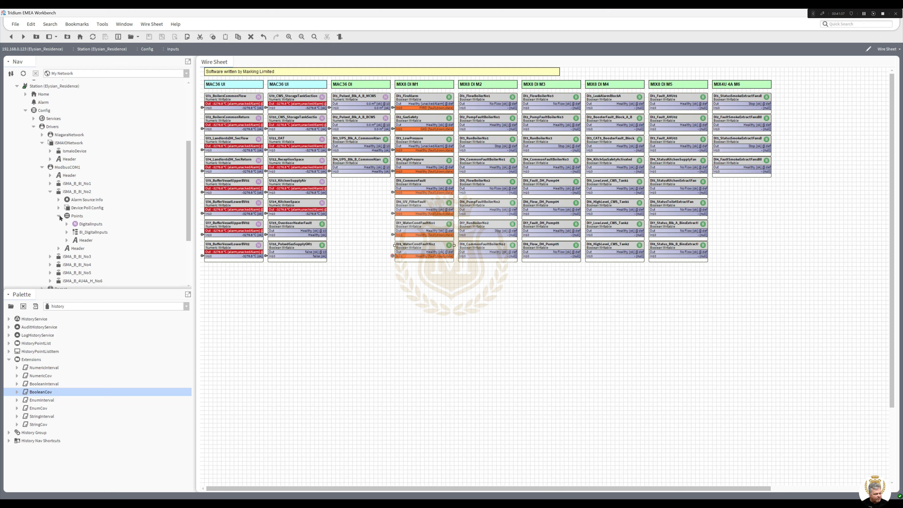
right_click(89, 233)
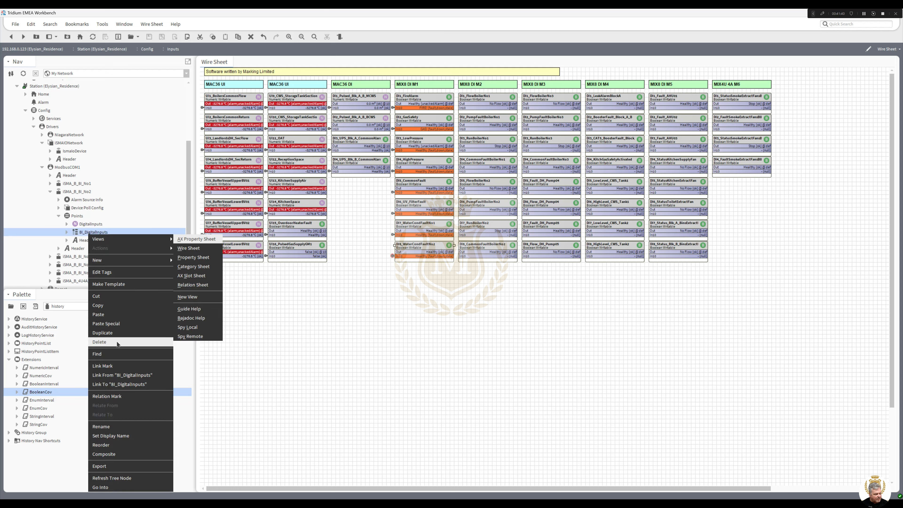
left_click(118, 365)
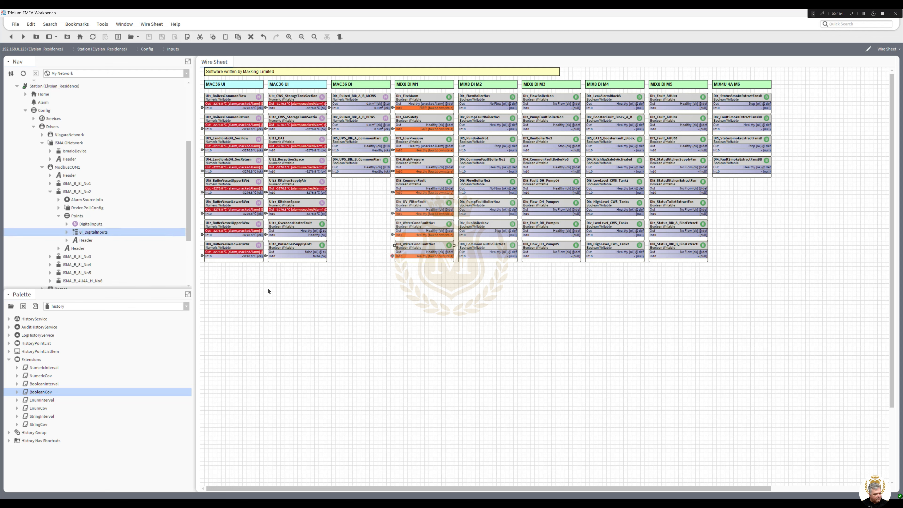
Link the DI1 slot of the second module's 8I_DigitalInputs to In10 of DI1_FlowBoilerNo1
right_click(494, 101)
left_click(512, 238)
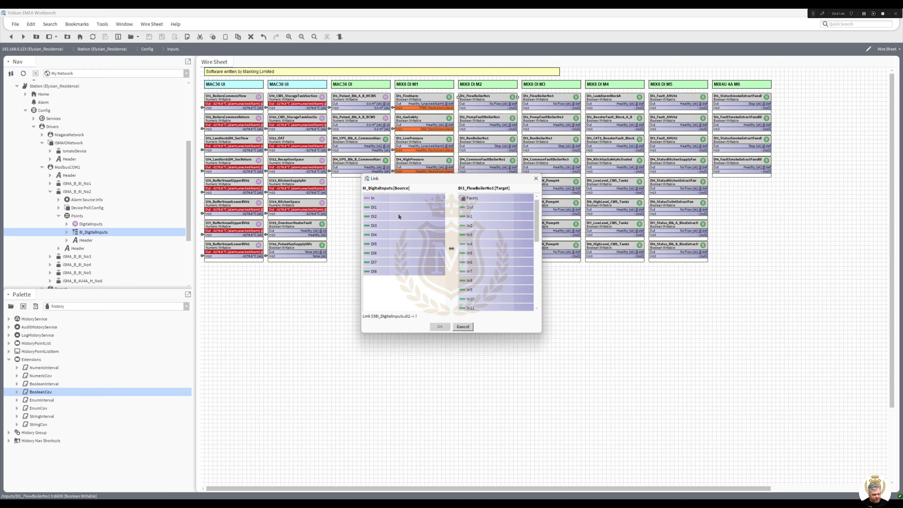
left_click(374, 207)
left_click(476, 299)
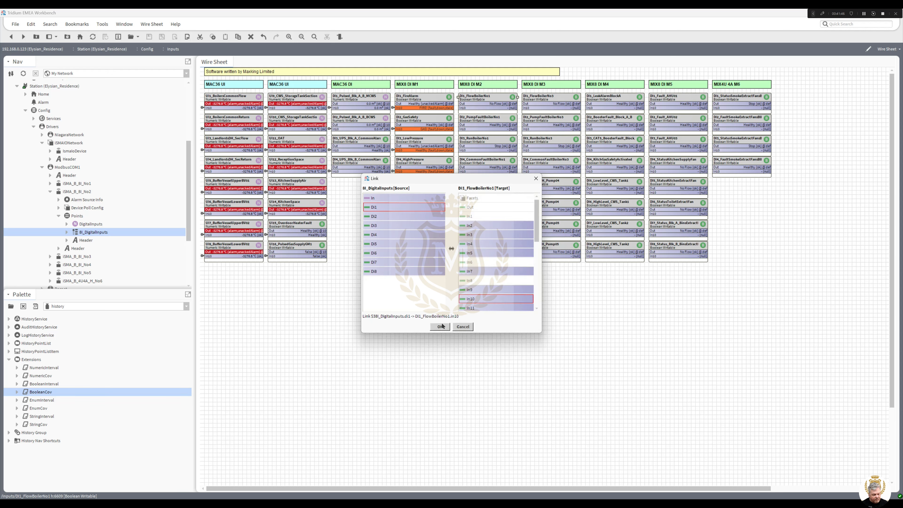
left_click(440, 327)
Link the DI2 slot of the second module's 8I_DigitalInputs to In10 of DI2_PumpFaultBoilerNo1
right_click(475, 119)
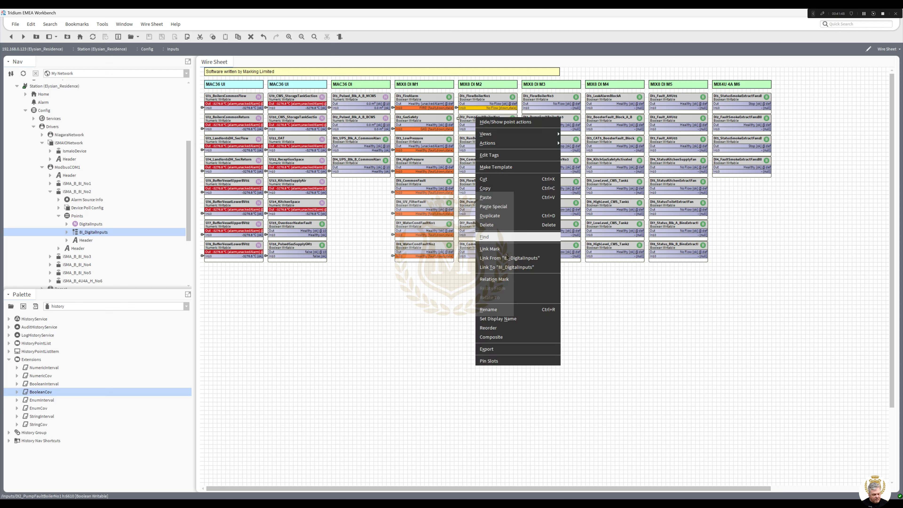
left_click(507, 258)
left_click(372, 218)
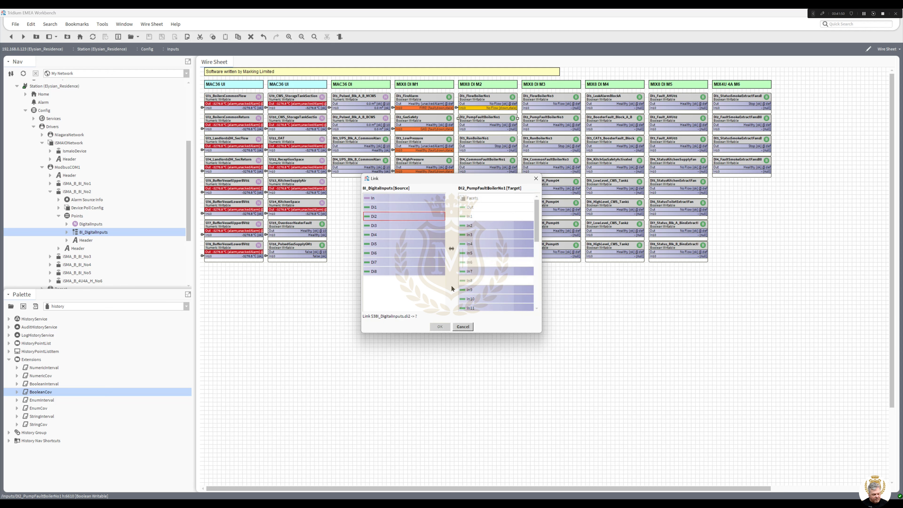
left_click(474, 299)
left_click(441, 326)
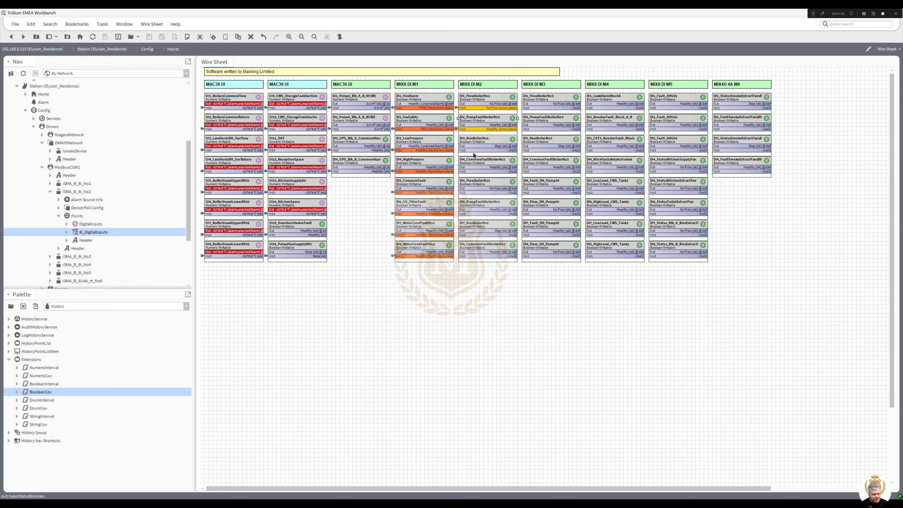
Link the DI3 slot of the second module's 8I_DigitalInputs to In10 of DI3_RunBoilerNo1
right_click(476, 142)
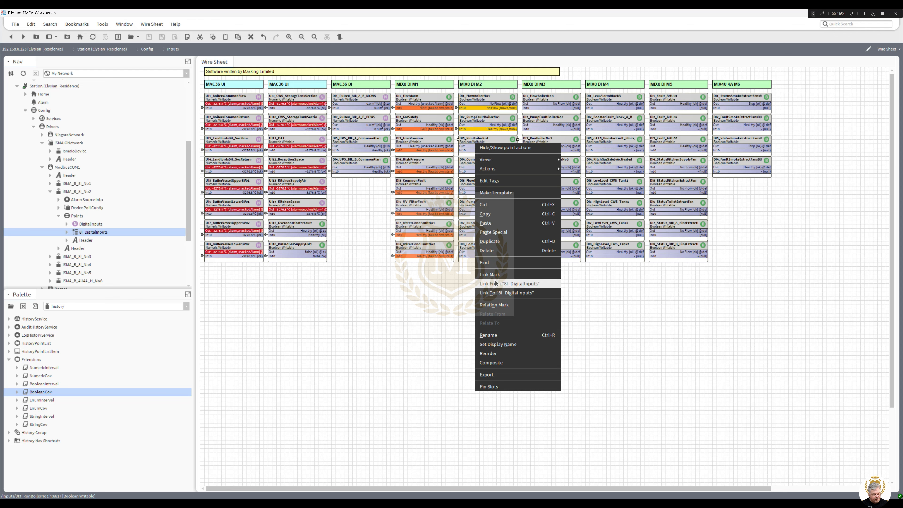
left_click(509, 283)
left_click(370, 226)
left_click(470, 299)
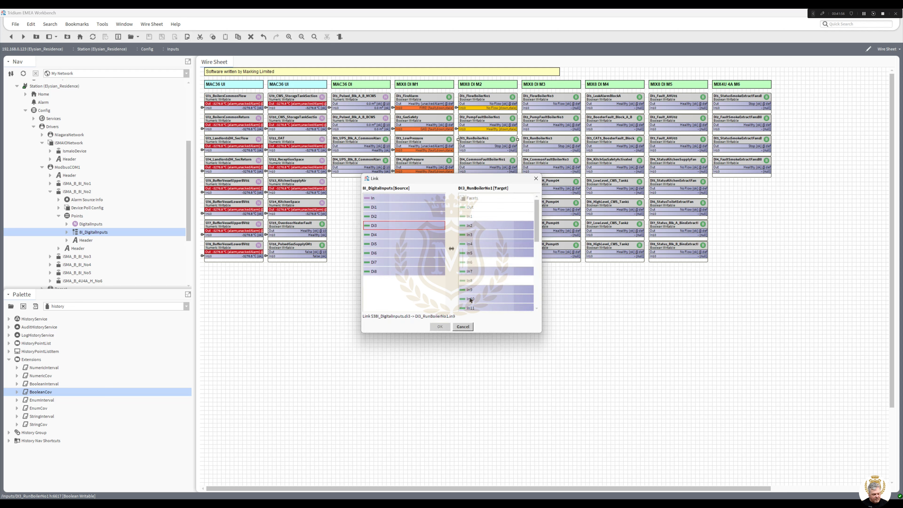
left_click(440, 327)
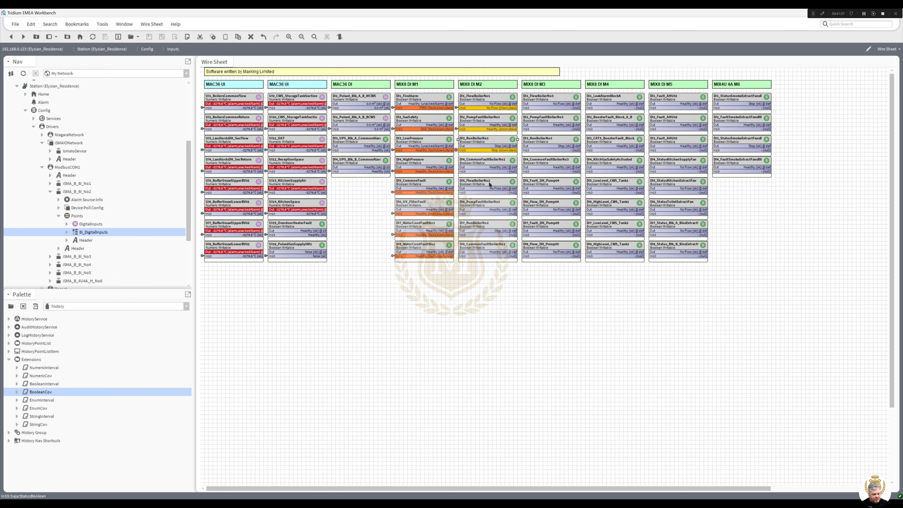
Link the DI4 slot of the second module's 8I_DigitalInputs to In10 of DI4_CommonFaultBoilerNo1
right_click(485, 167)
left_click(510, 308)
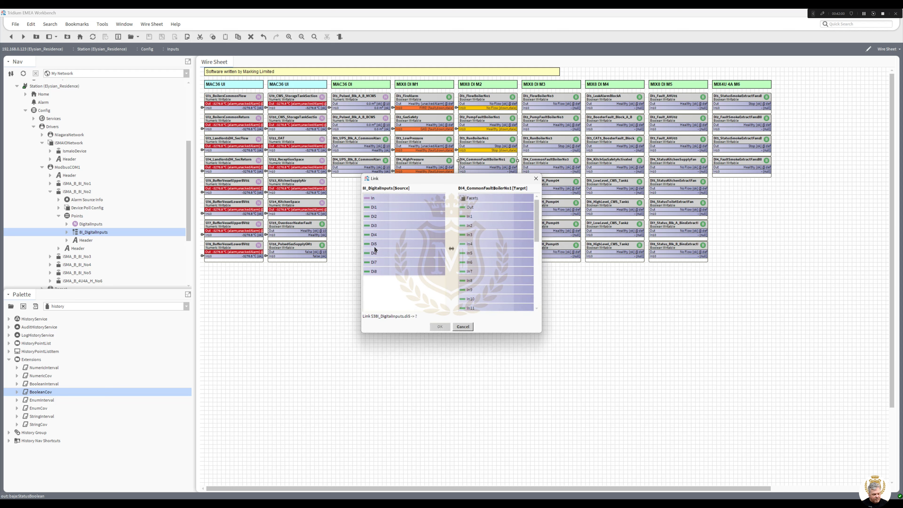
left_click(373, 235)
left_click(459, 300)
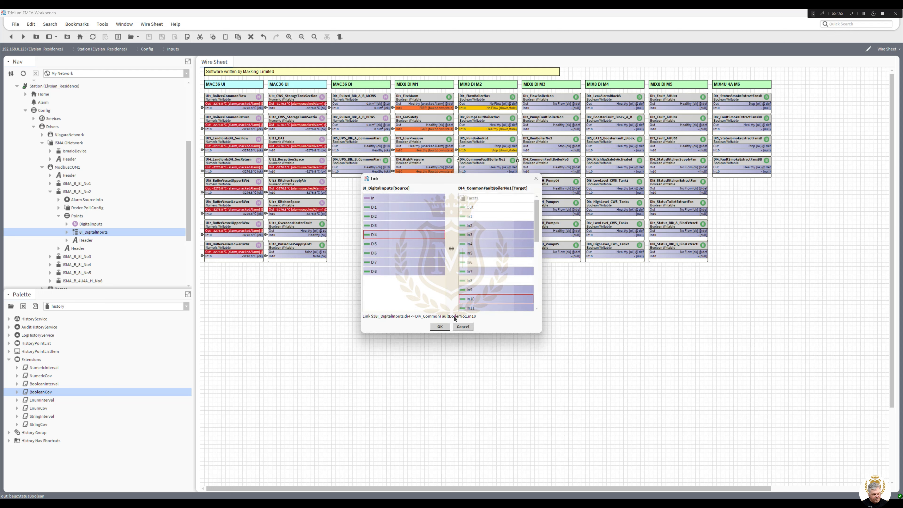
left_click(439, 326)
Link the DI5 slot of the second module's 8I_DigitalInputs to In10 of DI5_FlowBoilerNo2
right_click(483, 184)
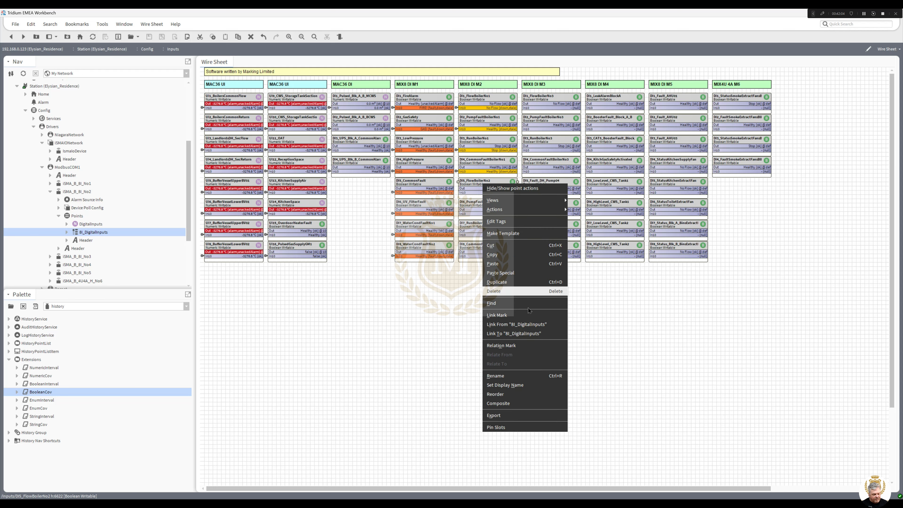
left_click(526, 324)
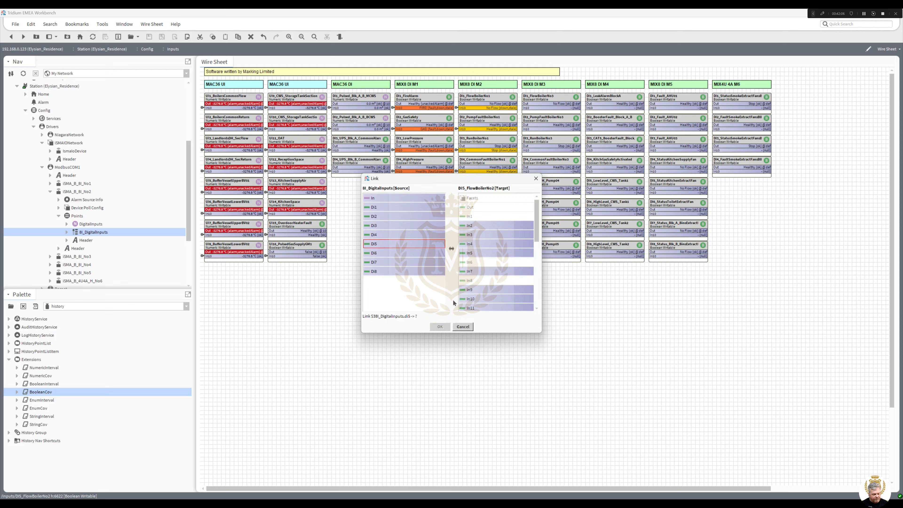
left_click(470, 300)
left_click(440, 326)
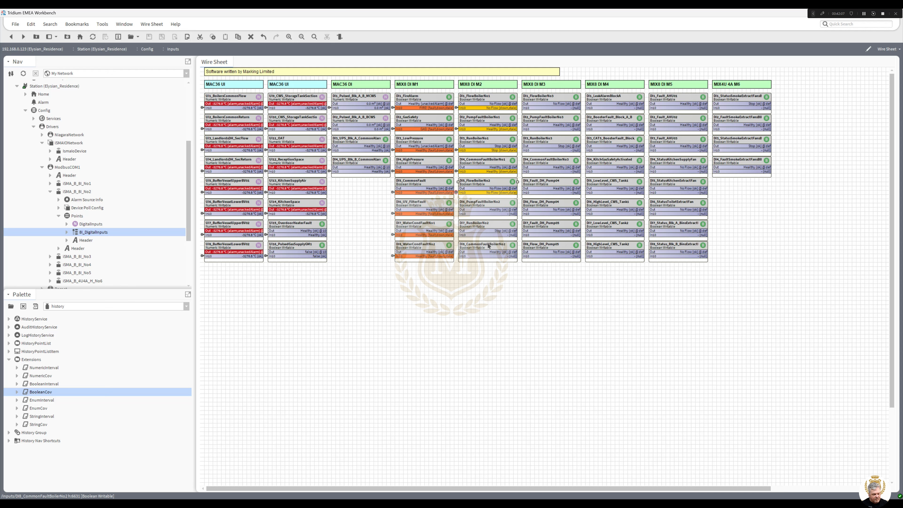
Link the DI6 slot of the second module's 8I_DigitalInputs to In10 of DI6_PumpFaultBoilerNo2
right_click(481, 211)
left_click(499, 351)
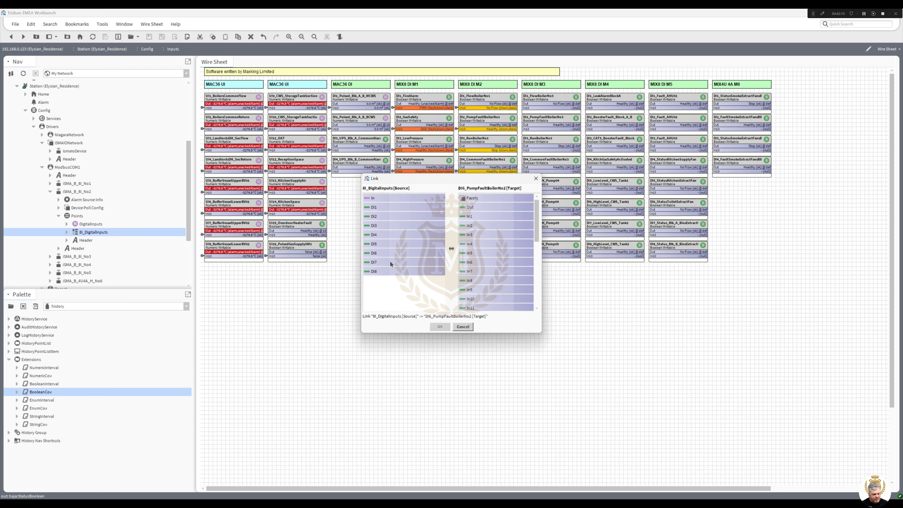
left_click(467, 301)
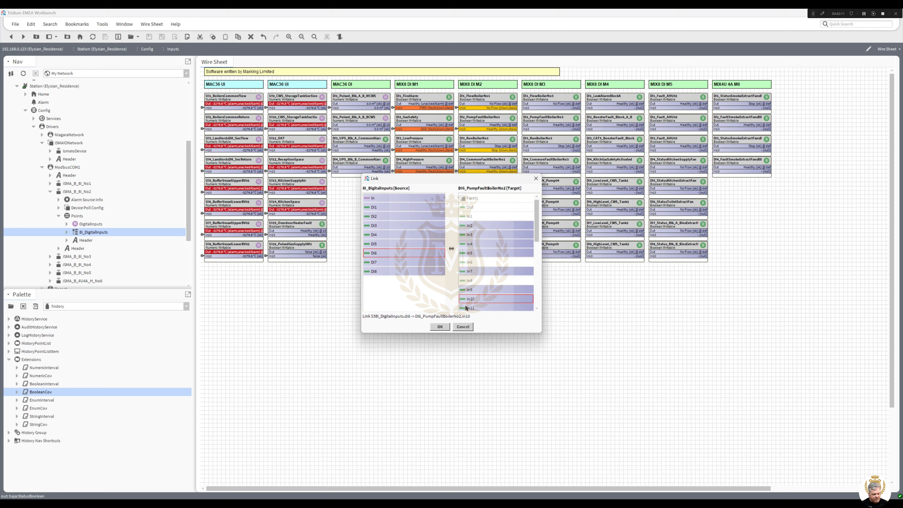
left_click(440, 327)
Link the DI7 slot of the second module's 8I_DigitalInputs to In10 of DI7_RunBoilerNo2
right_click(486, 225)
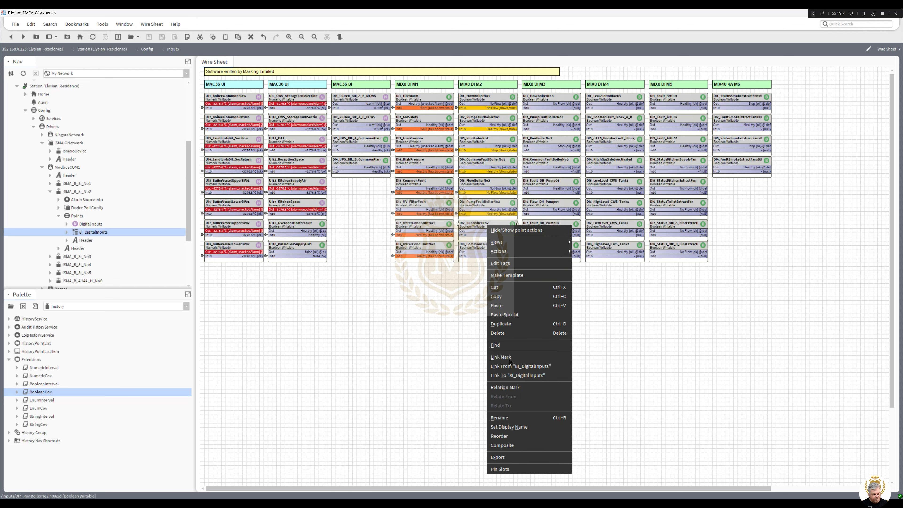
left_click(511, 366)
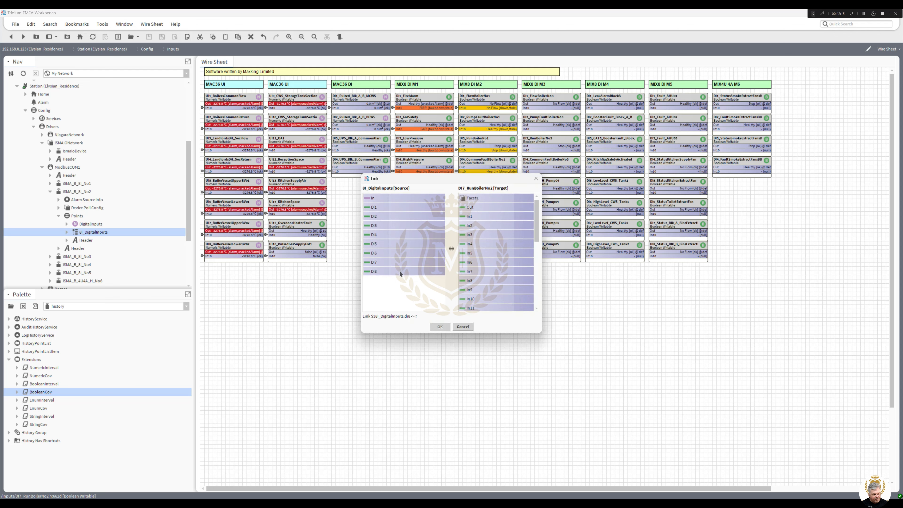
left_click(466, 301)
left_click(440, 327)
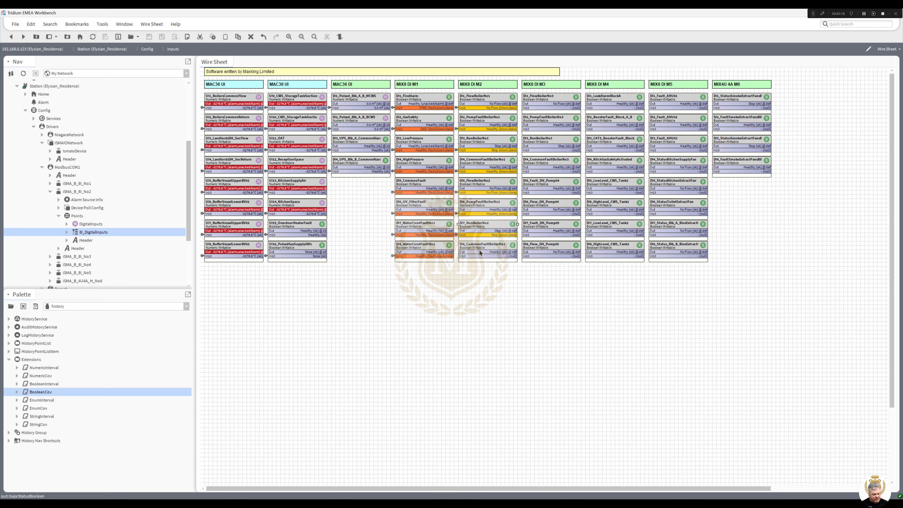
Link the DI8 slot of the second module's 8I_DigitalInputs to In10 of DI8_CommonFaultBoilerNo2
right_click(479, 261)
left_click(501, 390)
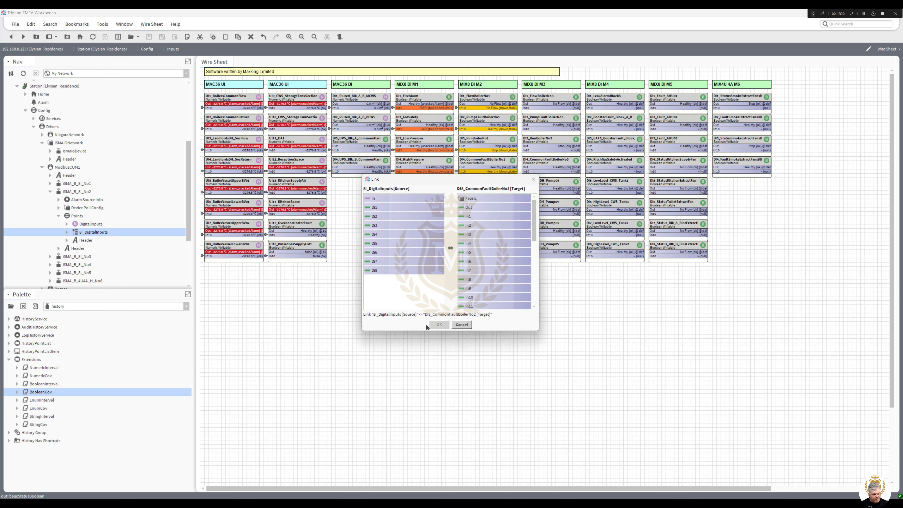
left_click(374, 272)
left_click(471, 299)
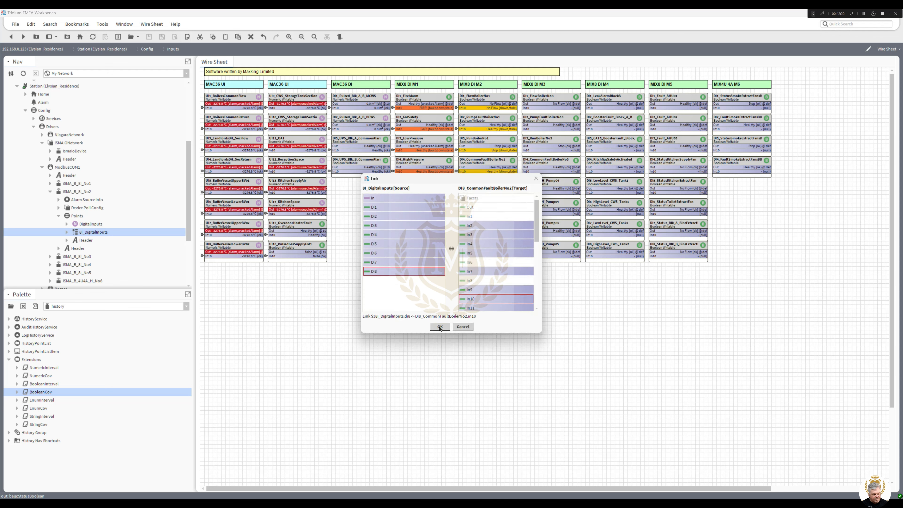
left_click(439, 326)
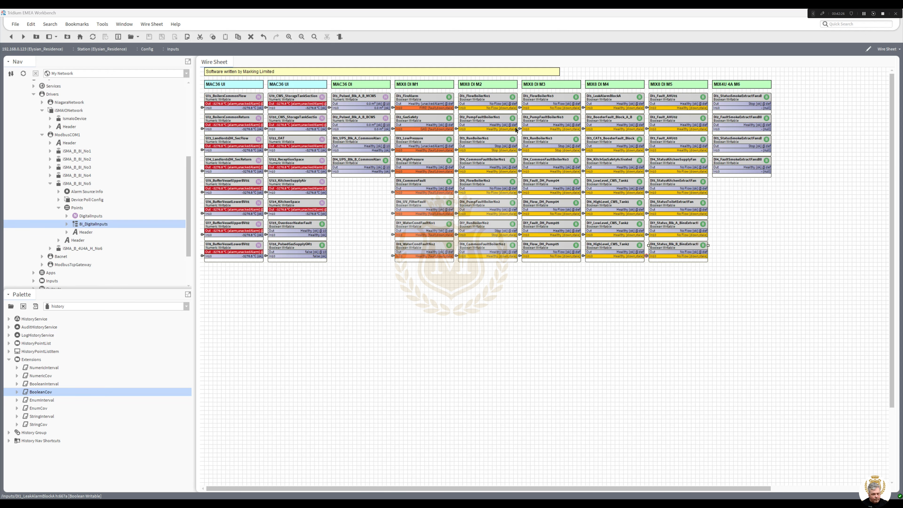
Collapse iSMA_B_8I_No5, expand iSMA_B_4U4A_H_No6, and mark its 4U4A_H_DigitalInputs as the link source
left_click(50, 184)
left_click(50, 193)
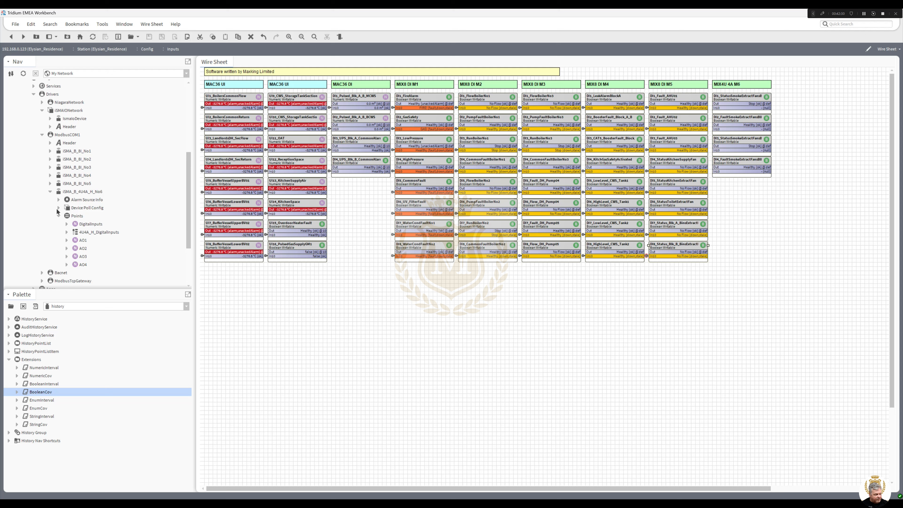
right_click(90, 232)
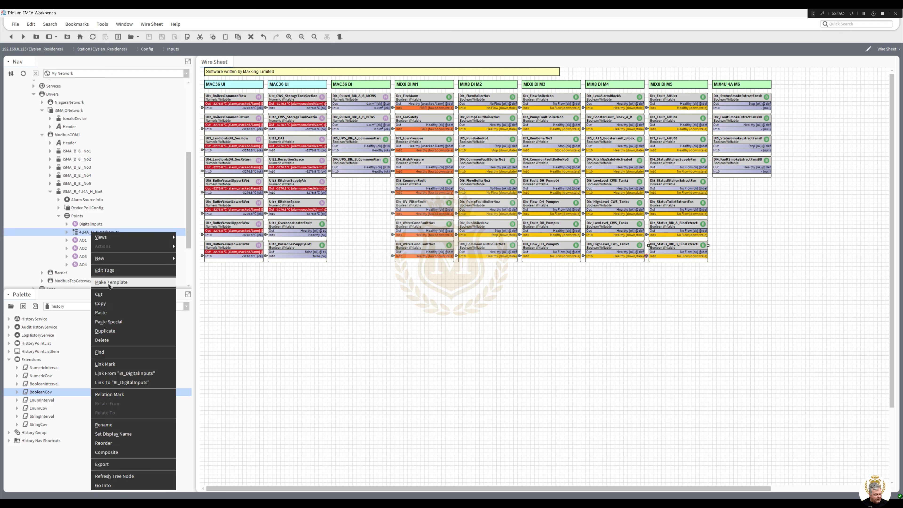
left_click(124, 366)
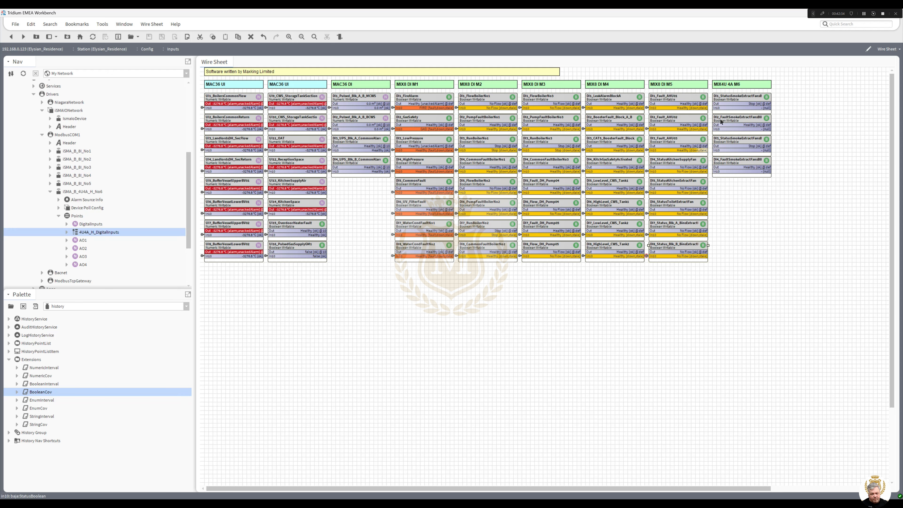
Link the UI1 slot of the sixth module's 4U4A_H_DigitalInputs to In10 of DI1_StatusSmokeExtractFansBlkA
right_click(737, 106)
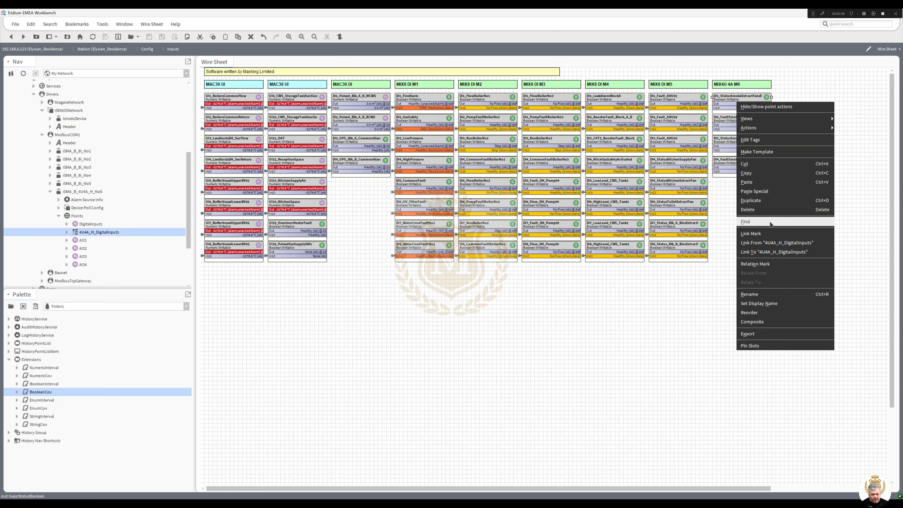
left_click(750, 243)
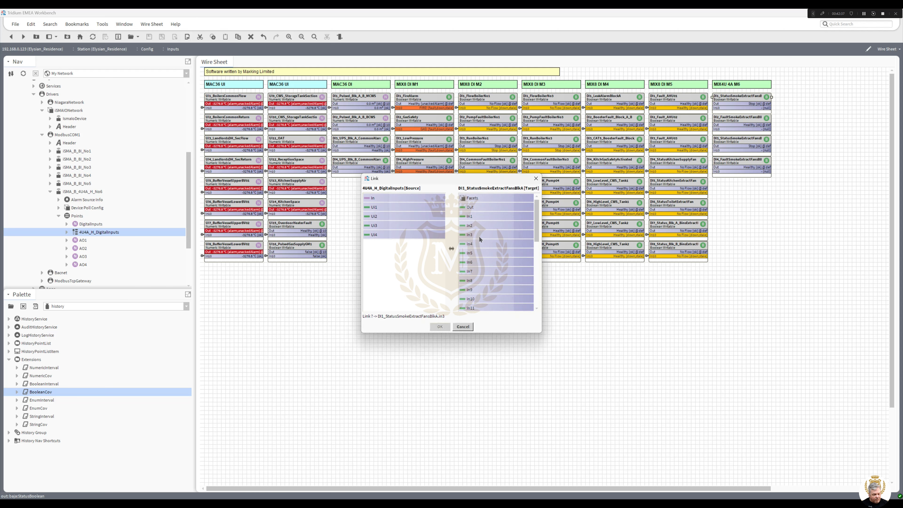
left_click(374, 207)
left_click(469, 299)
left_click(440, 326)
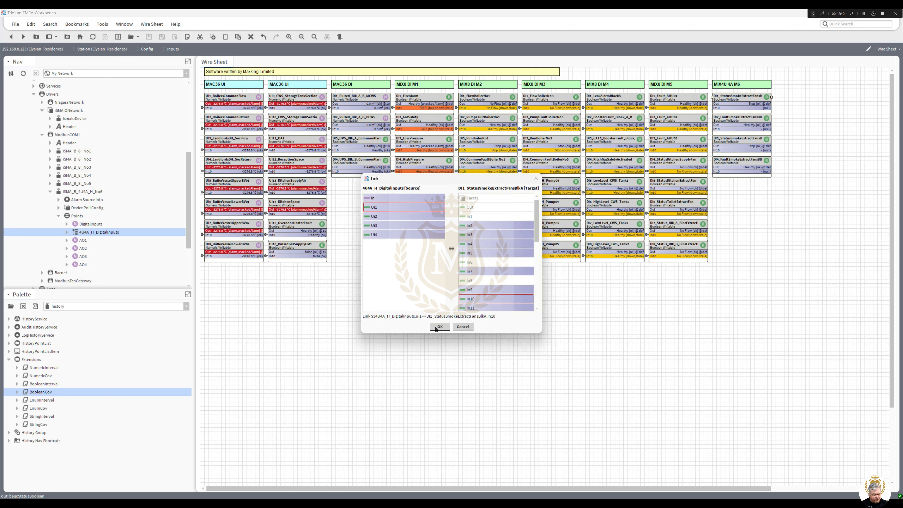
Link the UI2 slot of the sixth module's 4U4A_H_DigitalInputs to In10 of DI2_FaultSmokeExtractFansBlkA
right_click(726, 122)
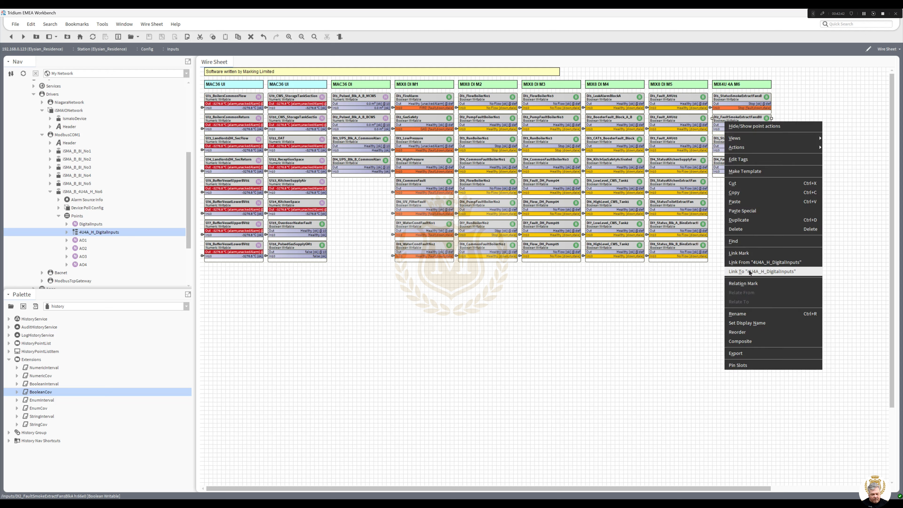
left_click(747, 262)
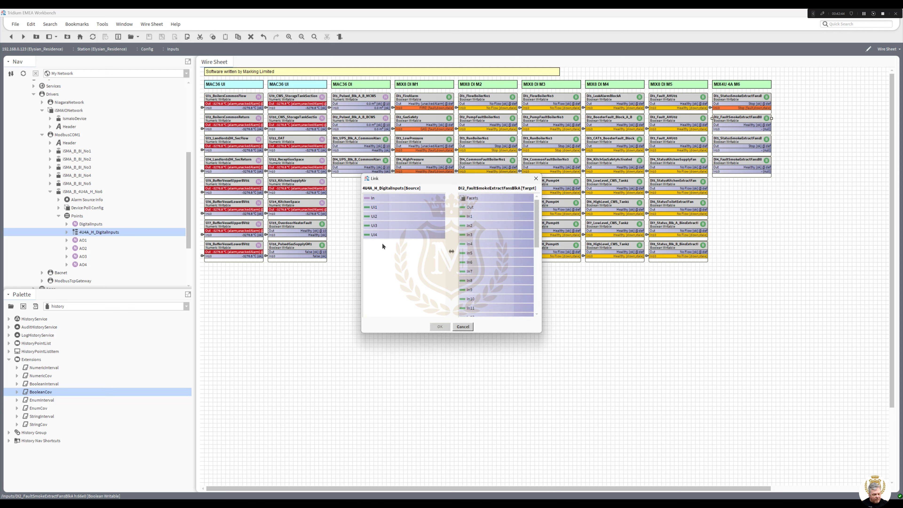
left_click(374, 216)
left_click(464, 302)
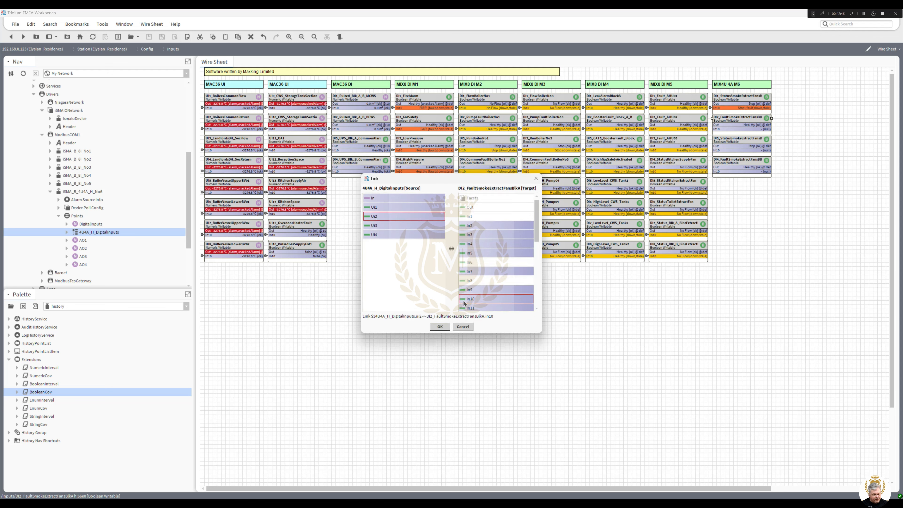
left_click(440, 327)
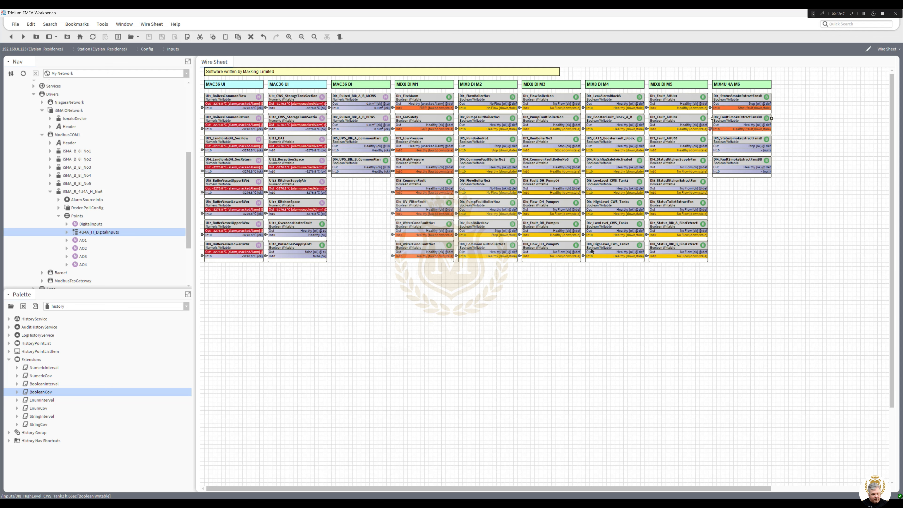
Link the UI3 slot of the sixth module's 4U4A_H_DigitalInputs to In10 of DI3_StatusSmokeExtractFansBlkB
right_click(726, 142)
left_click(757, 284)
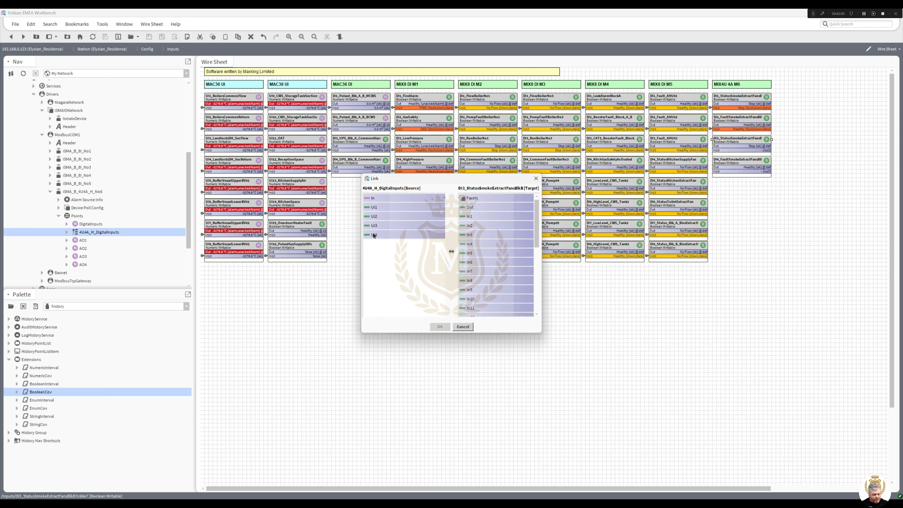
left_click(374, 226)
left_click(470, 299)
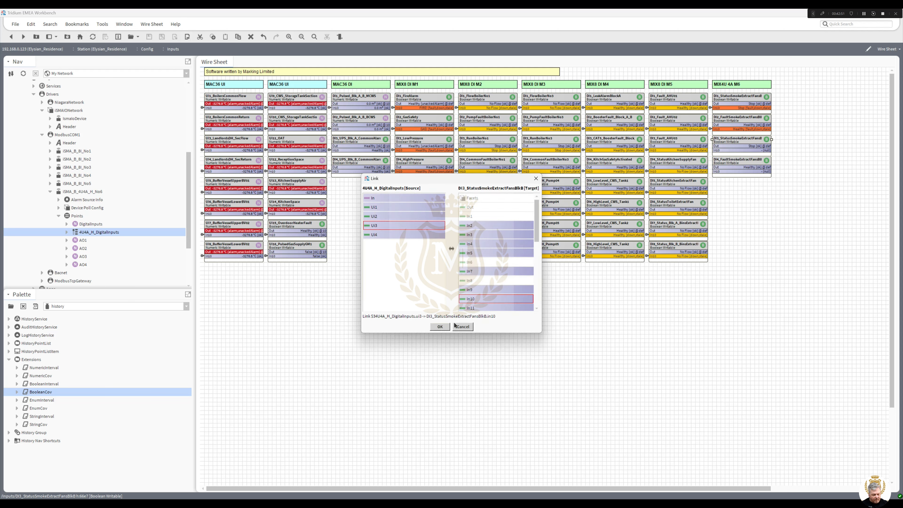
left_click(440, 327)
Link the UI4 slot of the sixth module's 4U4A_H_DigitalInputs to In10 of DI4_FaultSmokeExtractFansBlkB
right_click(731, 160)
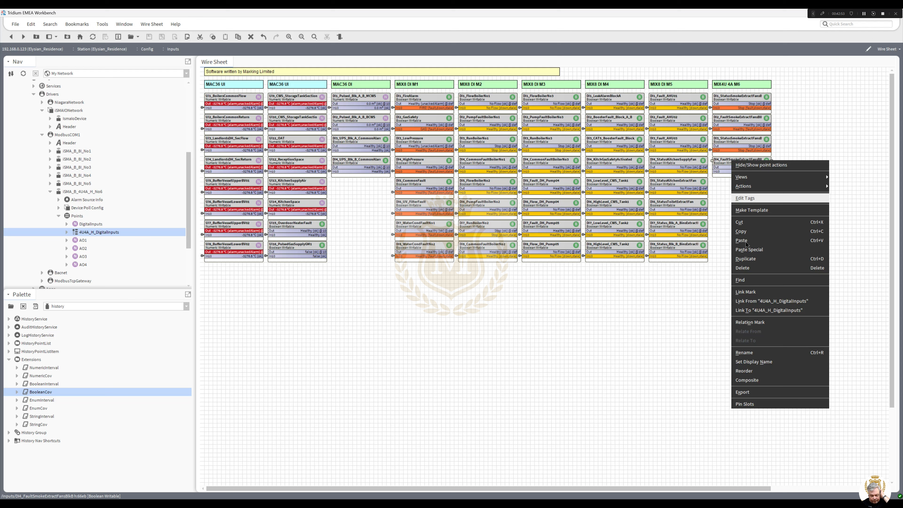
left_click(758, 303)
left_click(374, 234)
left_click(469, 300)
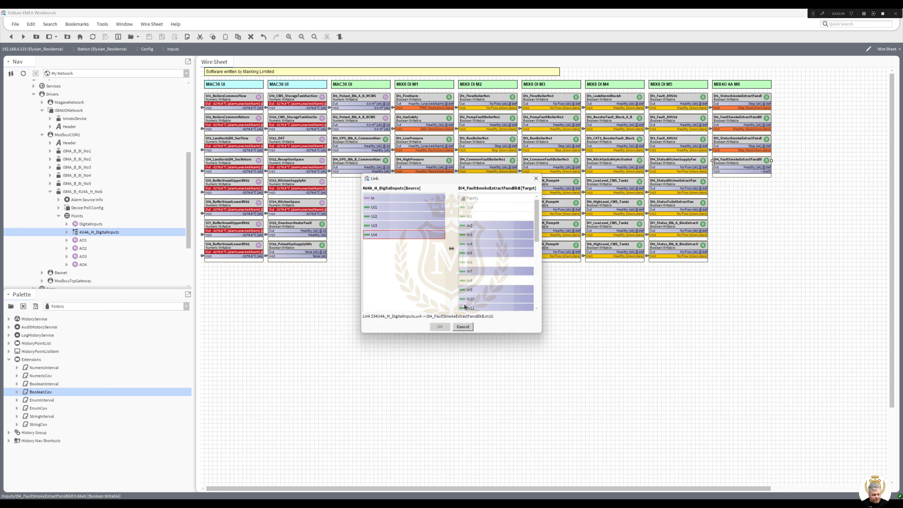
left_click(440, 327)
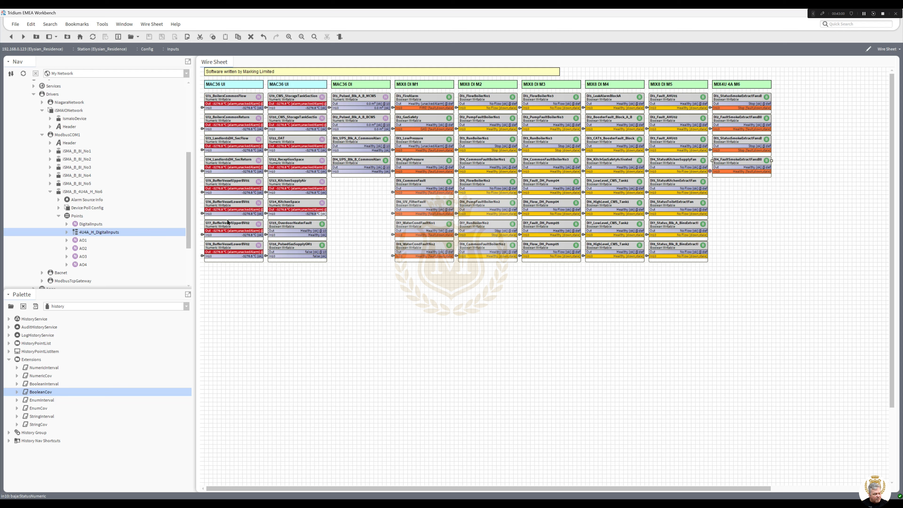
Collapse iSMA_B_4U4A_H_No6, ModbusCOM1 and the ISMAIONetwork in the station tree, and select the ModbusTcpGateway driver
left_click(50, 192)
left_click(43, 139)
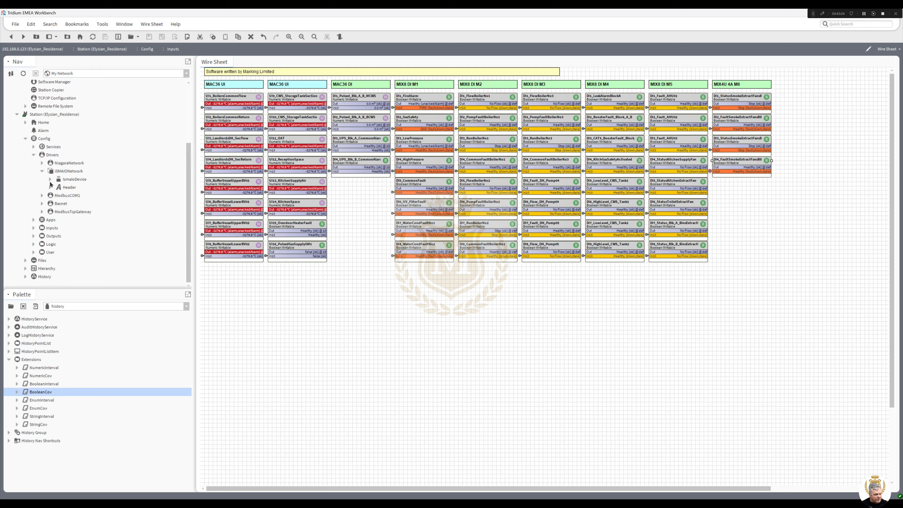
left_click(42, 171)
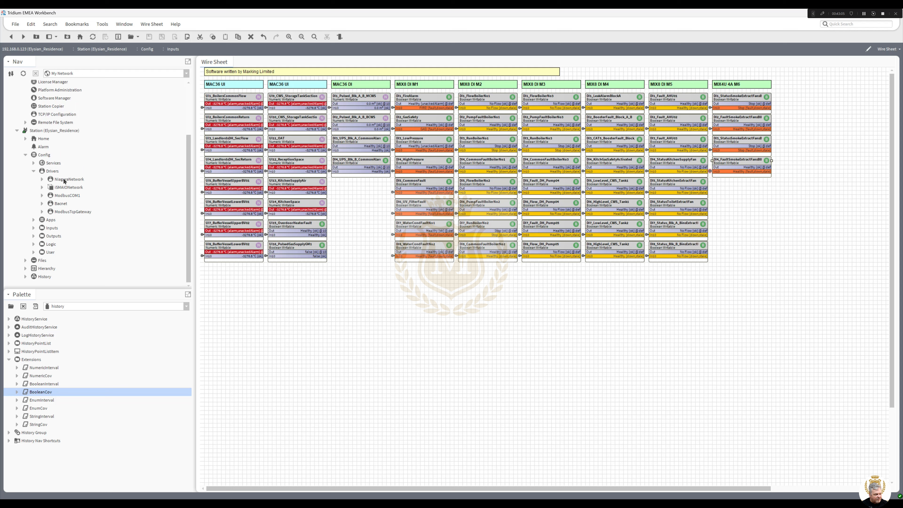
left_click(71, 195)
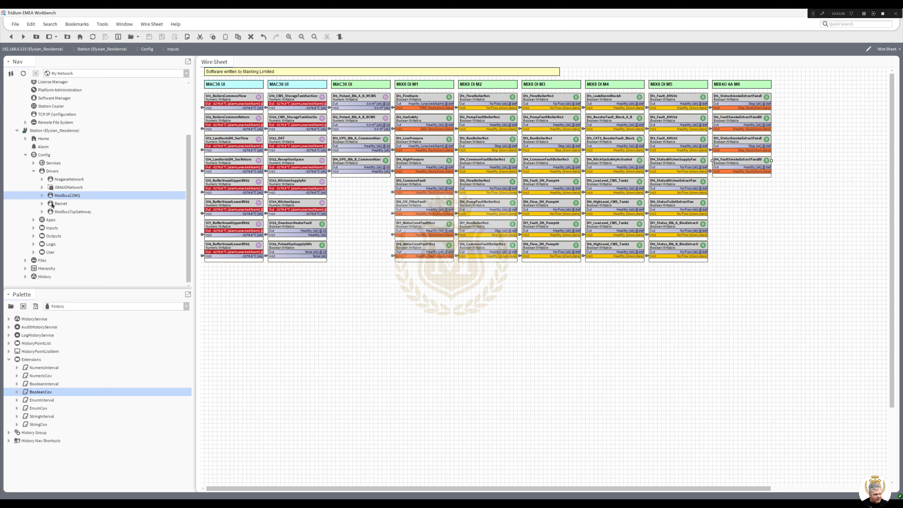
left_click(65, 213)
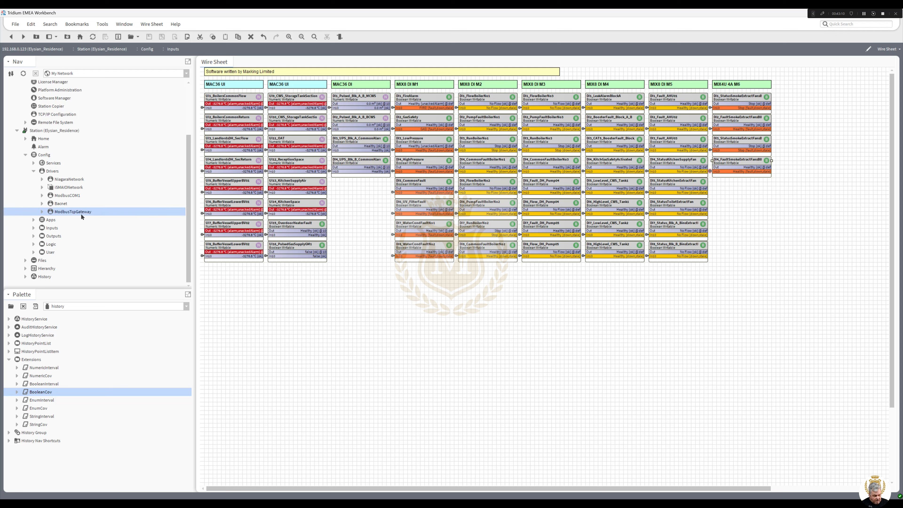
Review the station's Inputs, Outputs and Logic wire sheets and the User home page, finishing on the Inputs wire sheet
left_click(54, 228)
left_click(54, 236)
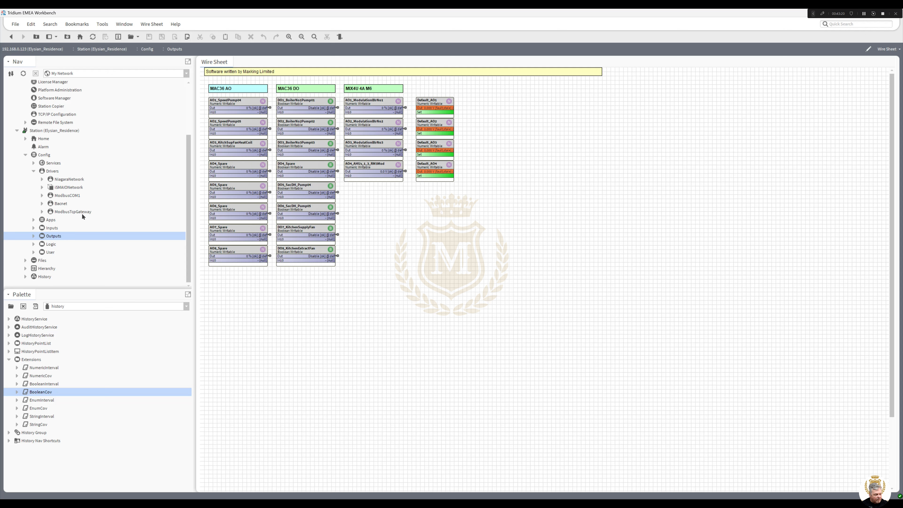
double_click(50, 228)
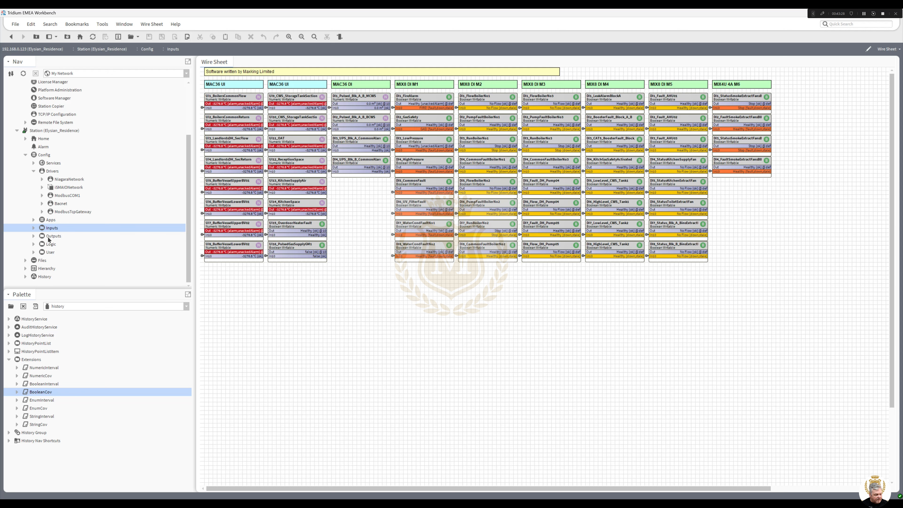
double_click(50, 236)
double_click(50, 245)
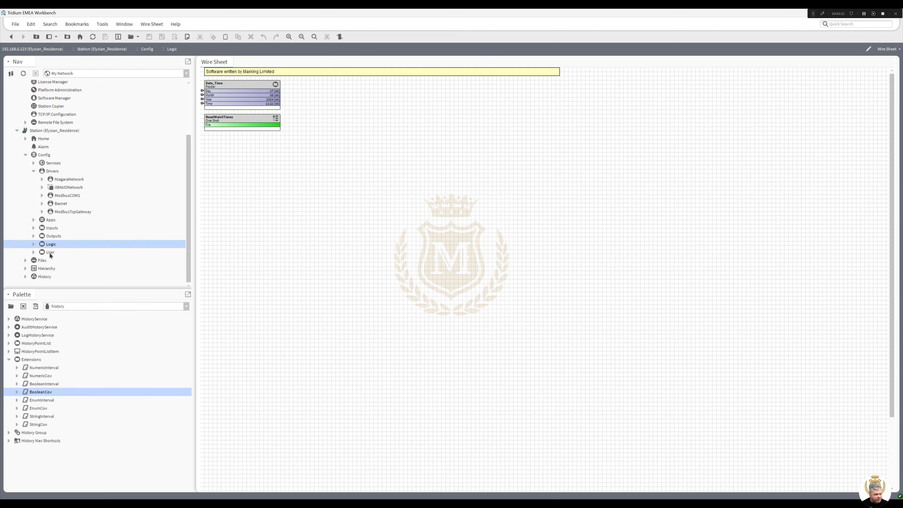
double_click(50, 254)
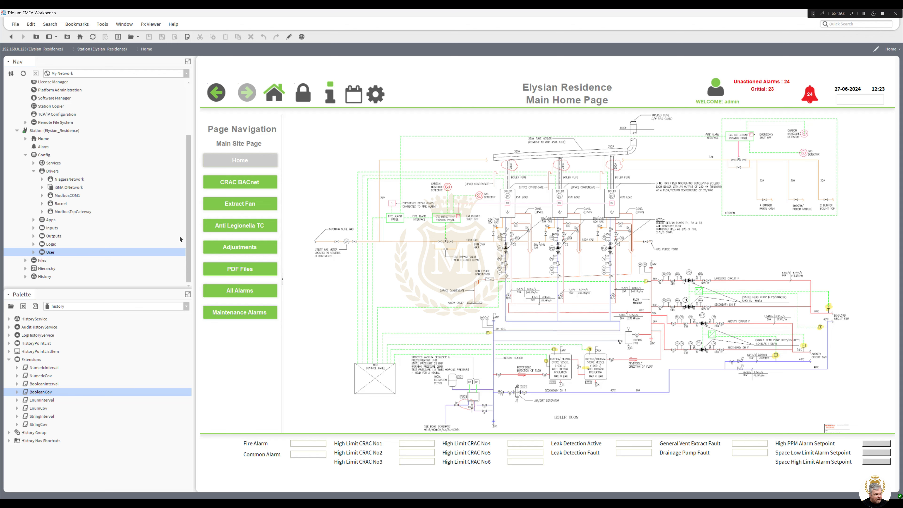
double_click(54, 228)
left_click(46, 244)
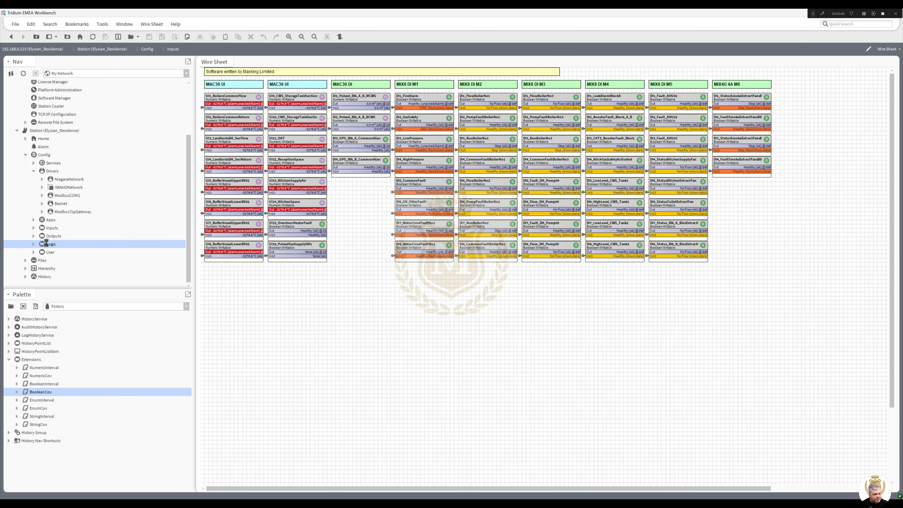
double_click(50, 228)
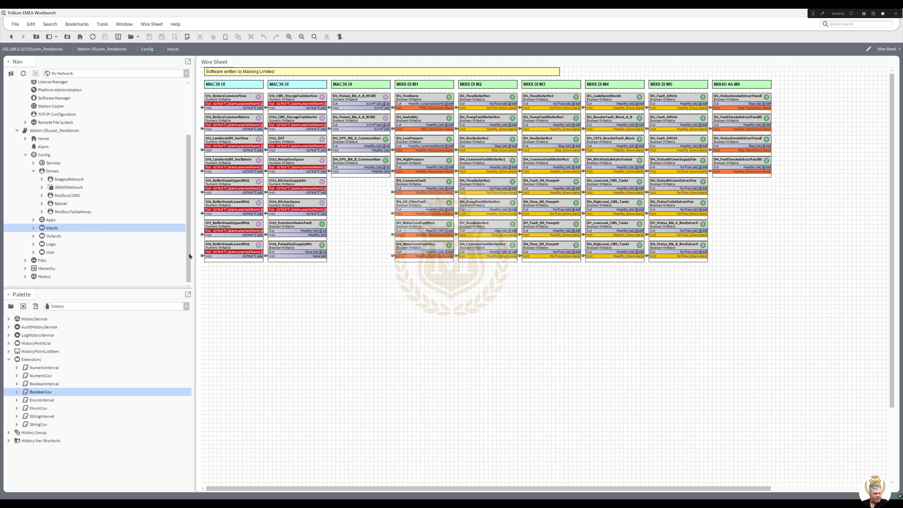
Collapse Platform and Drivers in the station tree, and expand Logic with its wire sheet open
left_click_drag(189, 254, 194, 175)
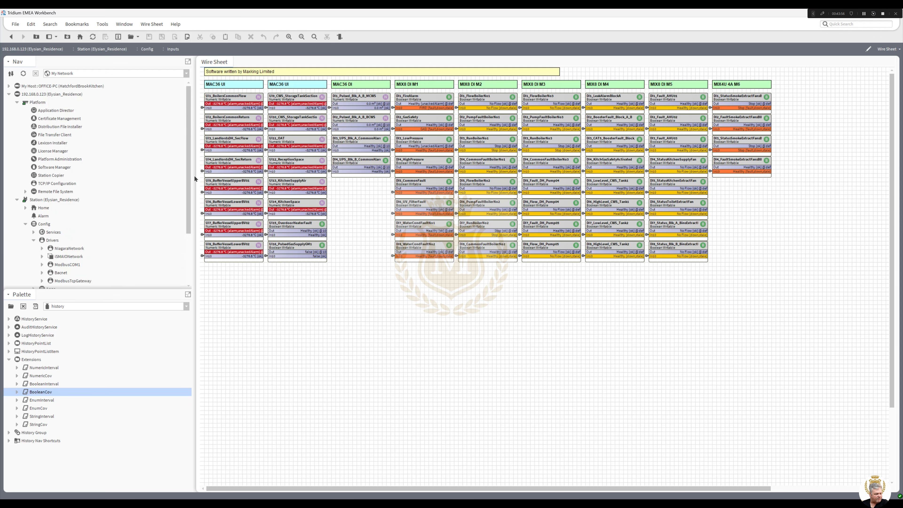
left_click(17, 103)
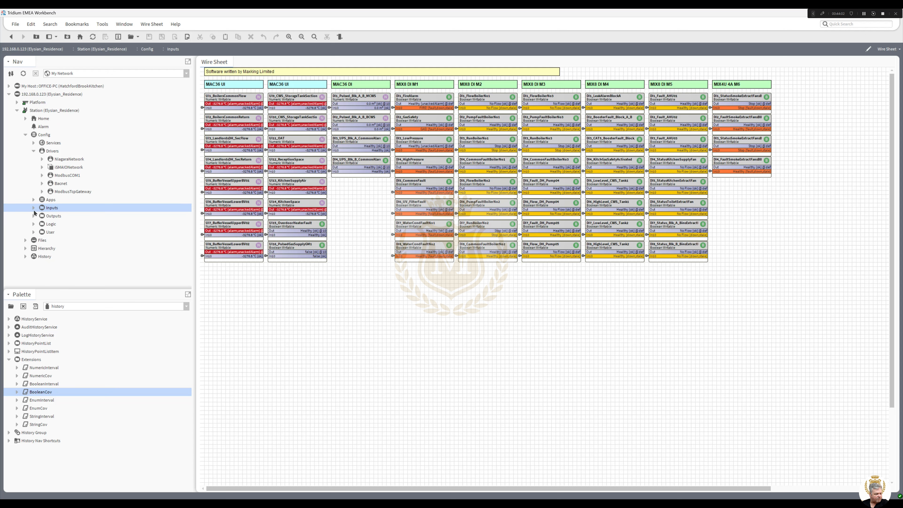
left_click(34, 225)
double_click(50, 224)
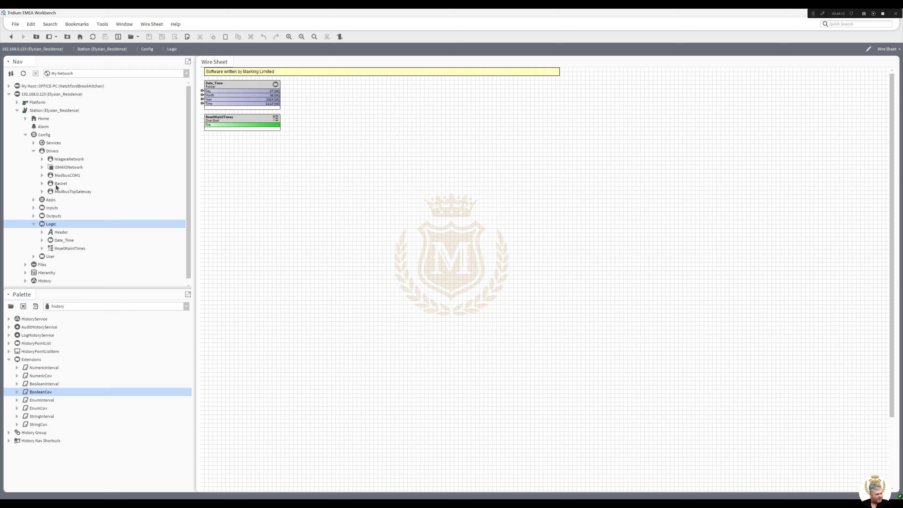
left_click(33, 151)
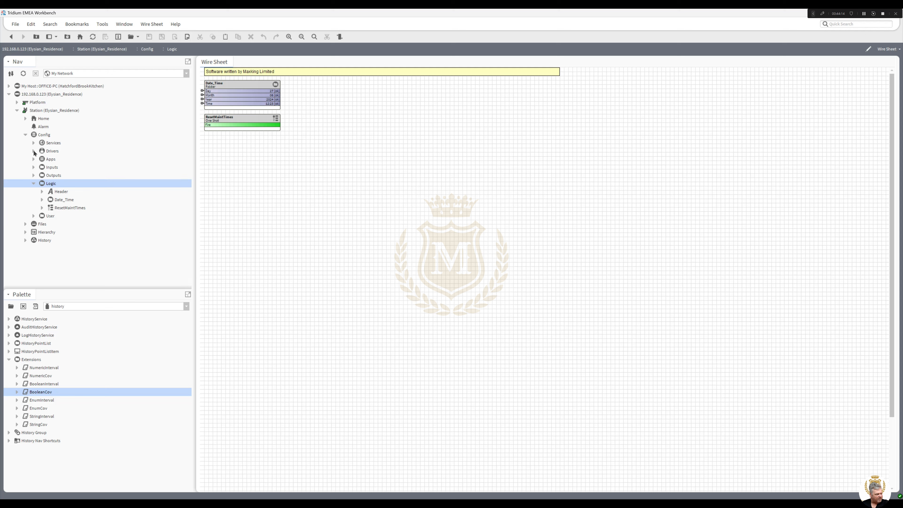
Compare the Inputs and Outputs wire sheets, and check the contents of the station's Files folder
double_click(50, 167)
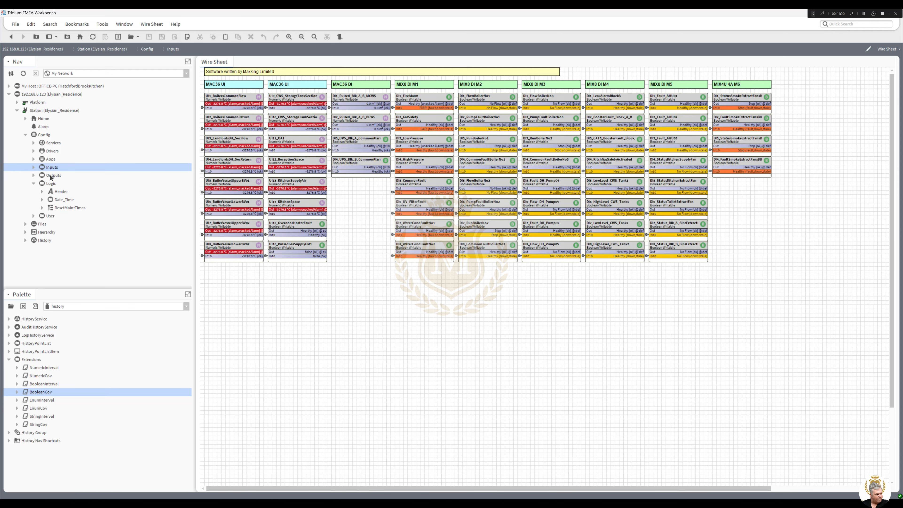
double_click(50, 175)
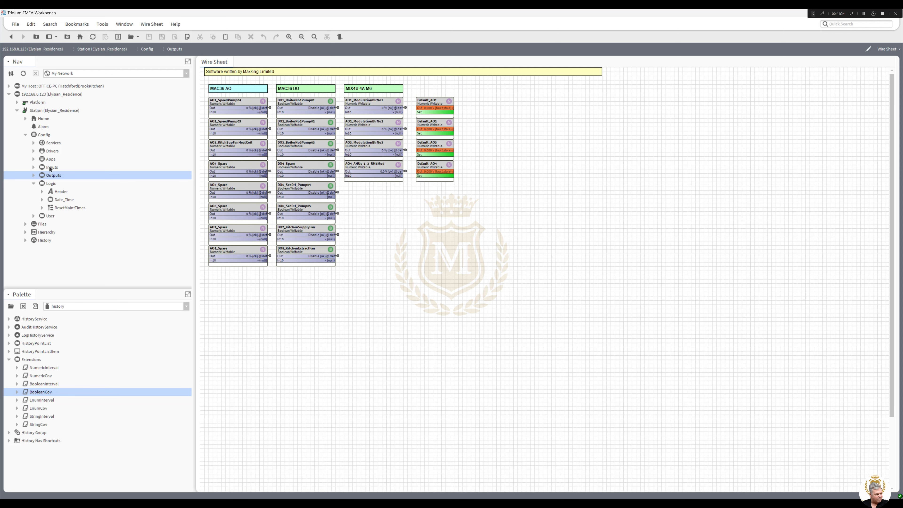
double_click(50, 167)
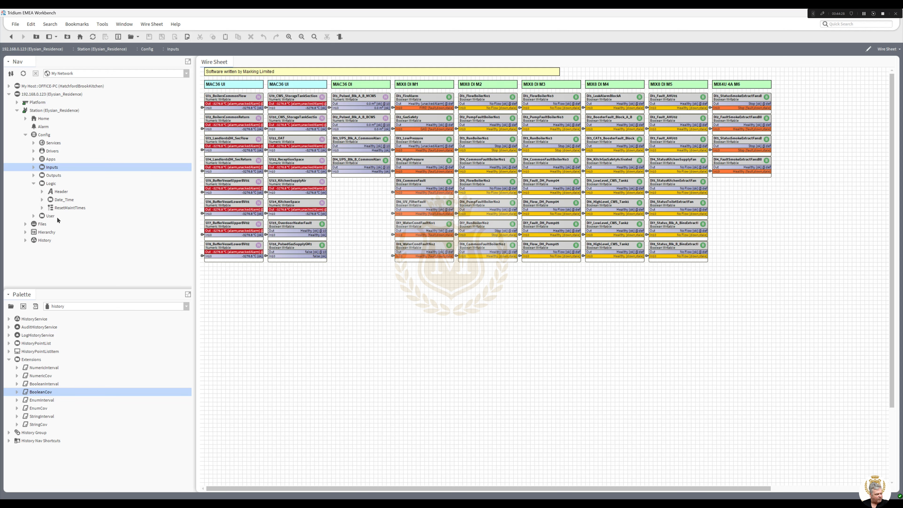
left_click(25, 224)
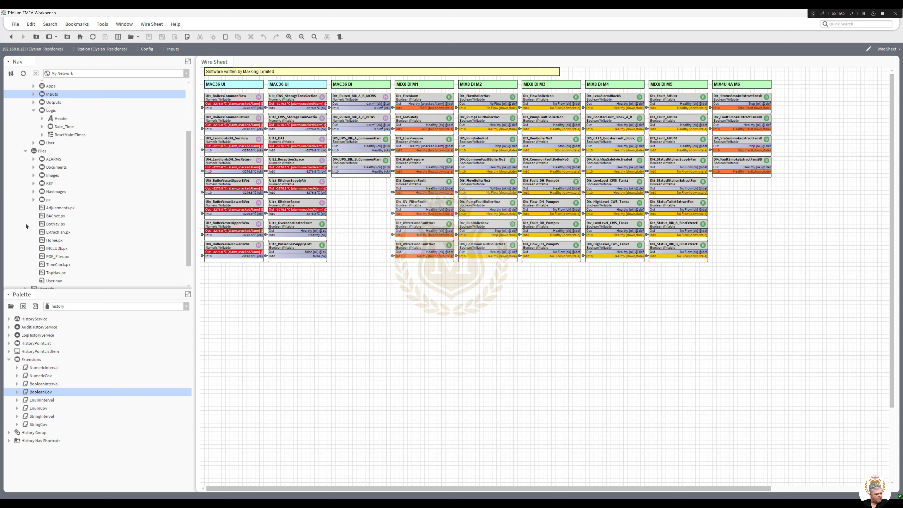
left_click(25, 150)
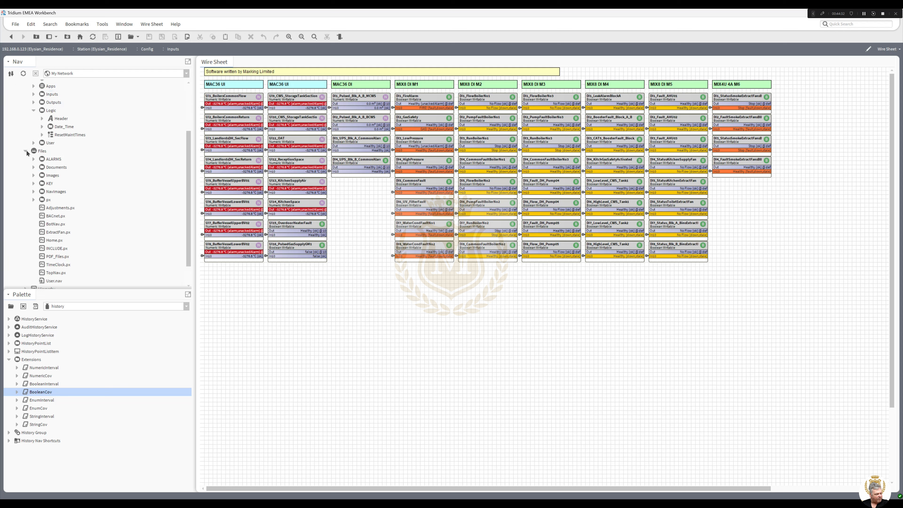